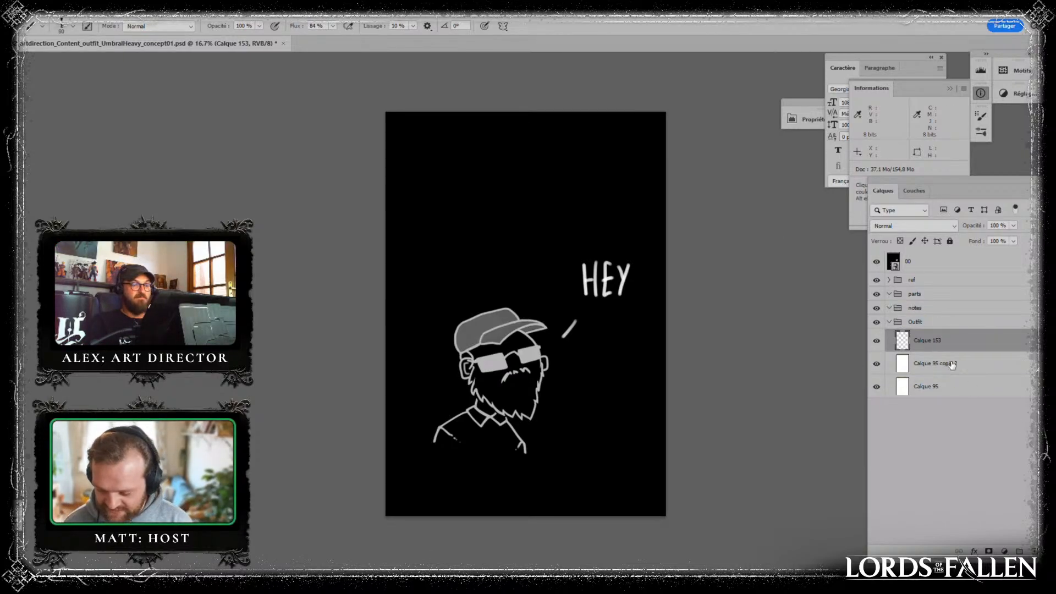
- Hide the 00 layer, select the Calque 153 layer and enlarge the brush to 125 for painting
left_click(913, 264)
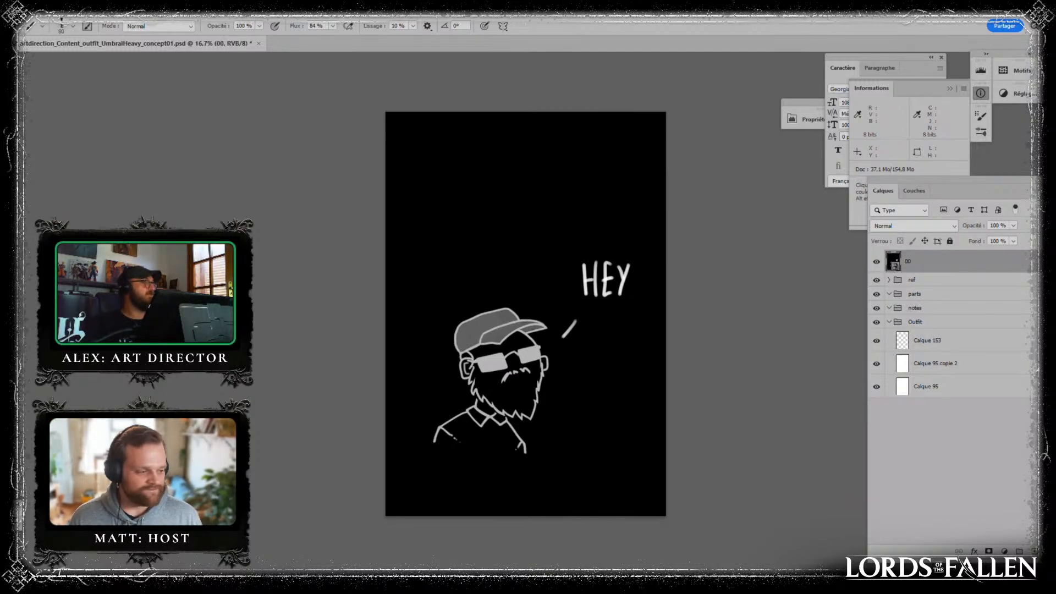
left_click(877, 263)
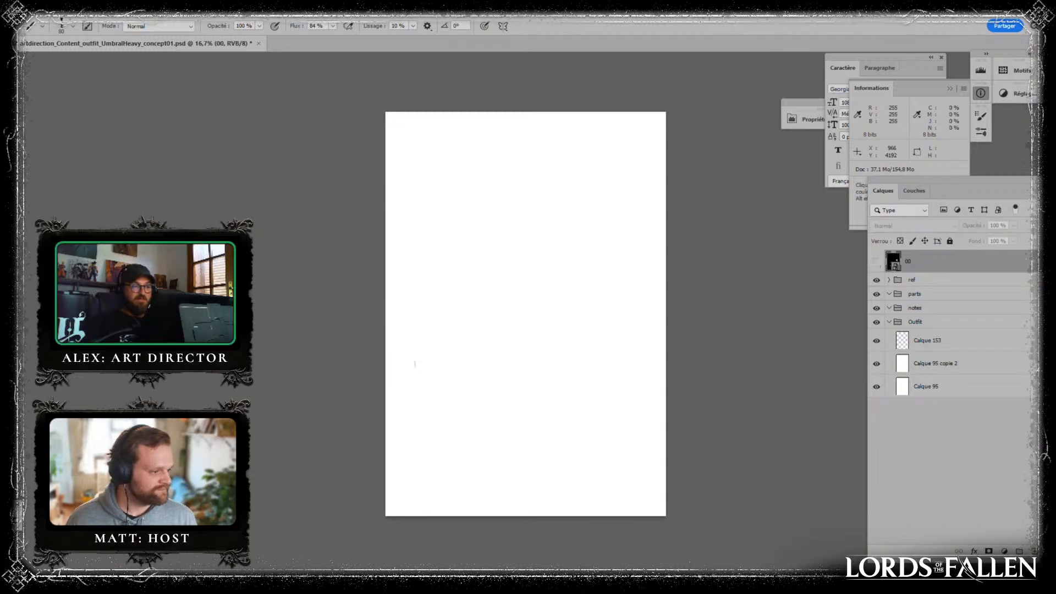
left_click(931, 348)
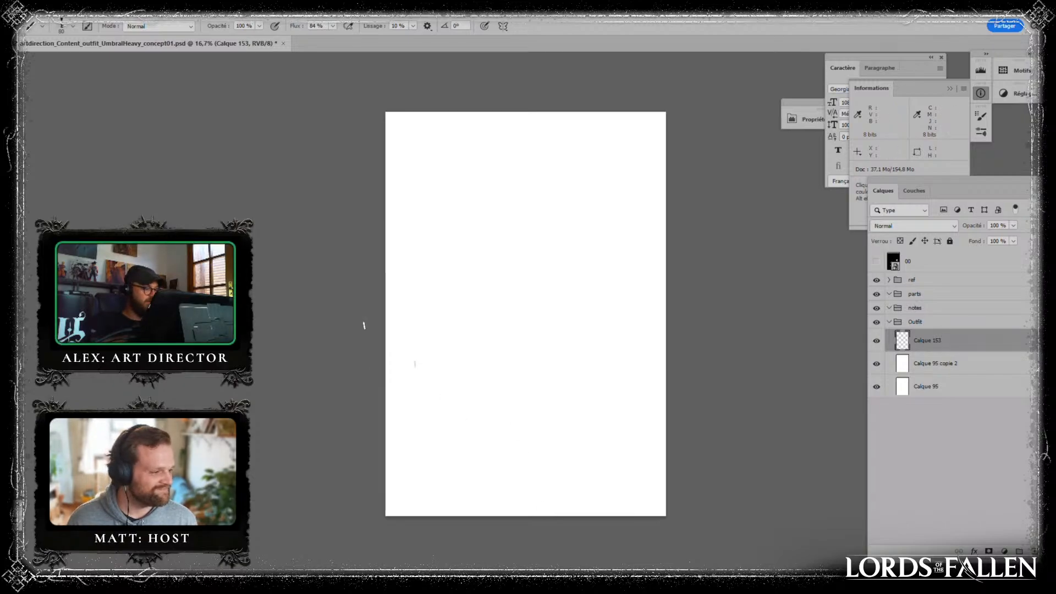
key("bracketright")
key("bracketright")
key("bracketright")
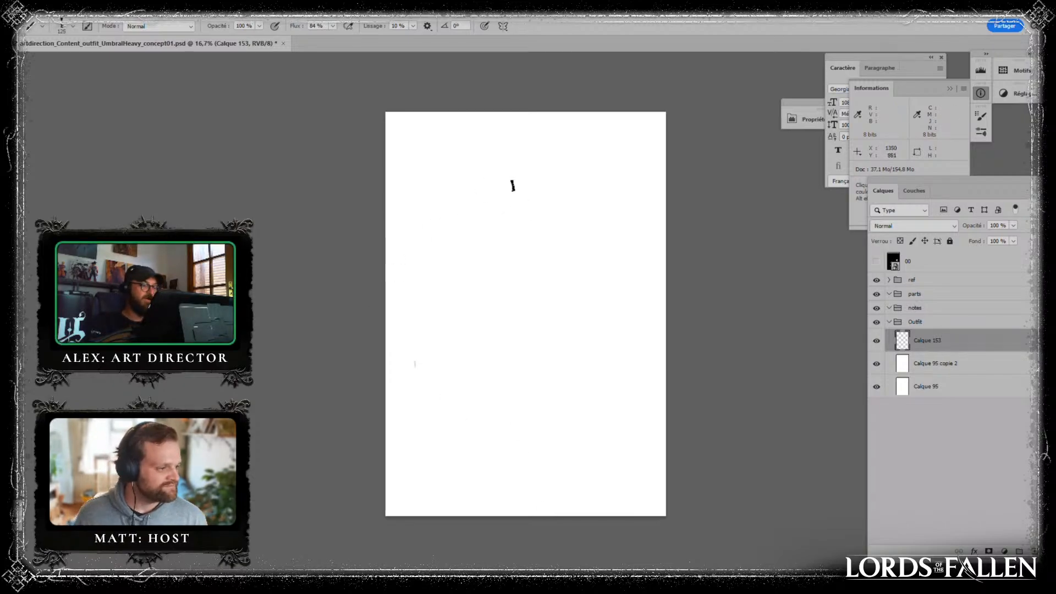
- Block in the hooded head, sloping shoulders and first long robe strip in light grey in the upper middle of the canvas
mouse_move(512, 186)
left_mouse_down()
mouse_move(506, 216)
mouse_move(525, 178)
mouse_move(524, 196)
mouse_move(495, 226)
mouse_move(510, 214)
mouse_move(548, 224)
mouse_move(527, 197)
mouse_move(522, 208)
mouse_move(529, 186)
mouse_move(481, 275)
mouse_move(477, 304)
mouse_move(530, 218)
mouse_move(559, 231)
mouse_move(516, 219)
mouse_move(510, 298)
mouse_move(531, 224)
mouse_move(548, 228)
mouse_move(557, 280)
mouse_move(545, 294)
mouse_move(488, 270)
mouse_move(460, 383)
left_mouse_up()
left_click(507, 225, "alt")
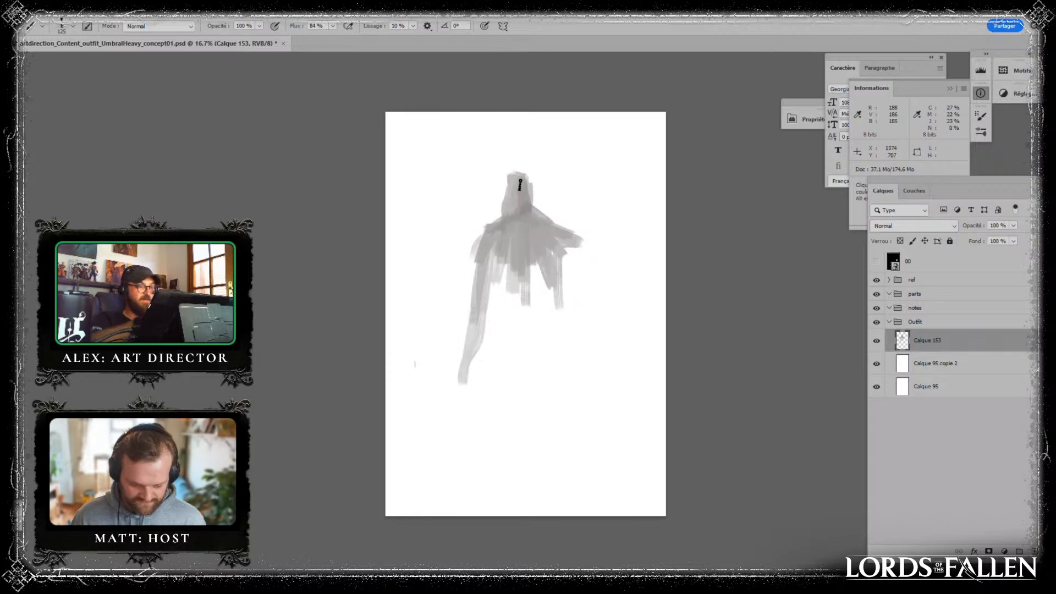
mouse_move(520, 185)
left_mouse_down()
mouse_move(516, 219)
mouse_move(534, 220)
left_mouse_up()
left_click(520, 225, "alt")
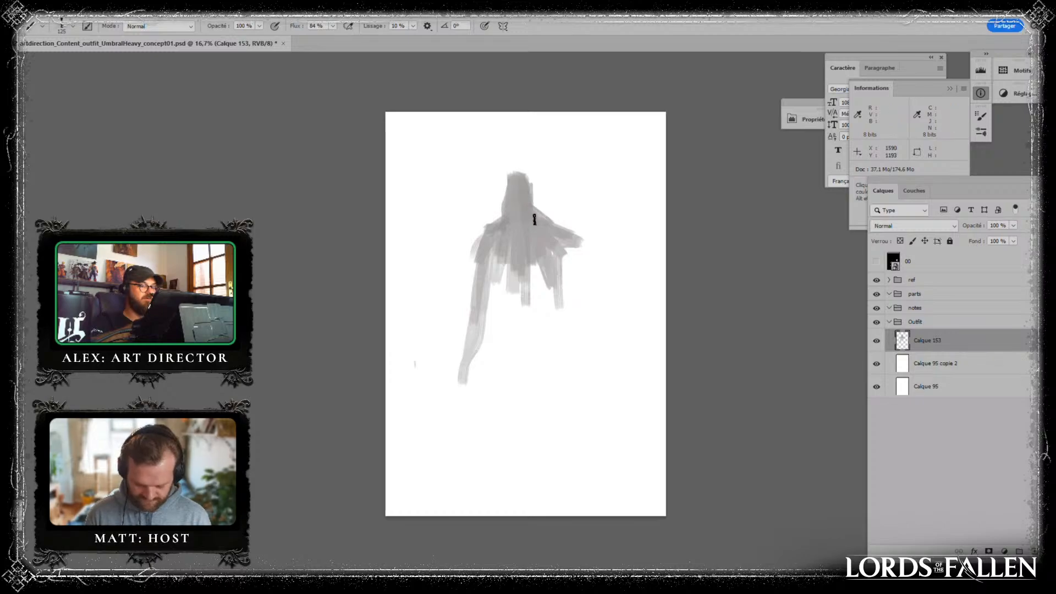
- Broaden both shoulders of the grey silhouette with rounded, ragged strokes
left_click(501, 264, "alt")
mouse_move(472, 247)
left_mouse_down()
mouse_move(471, 236)
mouse_move(472, 280)
mouse_move(477, 236)
mouse_move(469, 266)
left_mouse_up()
mouse_move(557, 233)
left_mouse_down()
mouse_move(580, 259)
mouse_move(559, 276)
mouse_move(590, 261)
left_mouse_up()
mouse_move(467, 264)
left_mouse_down()
mouse_move(489, 253)
mouse_move(453, 224)
mouse_move(468, 269)
mouse_move(465, 288)
left_mouse_up()
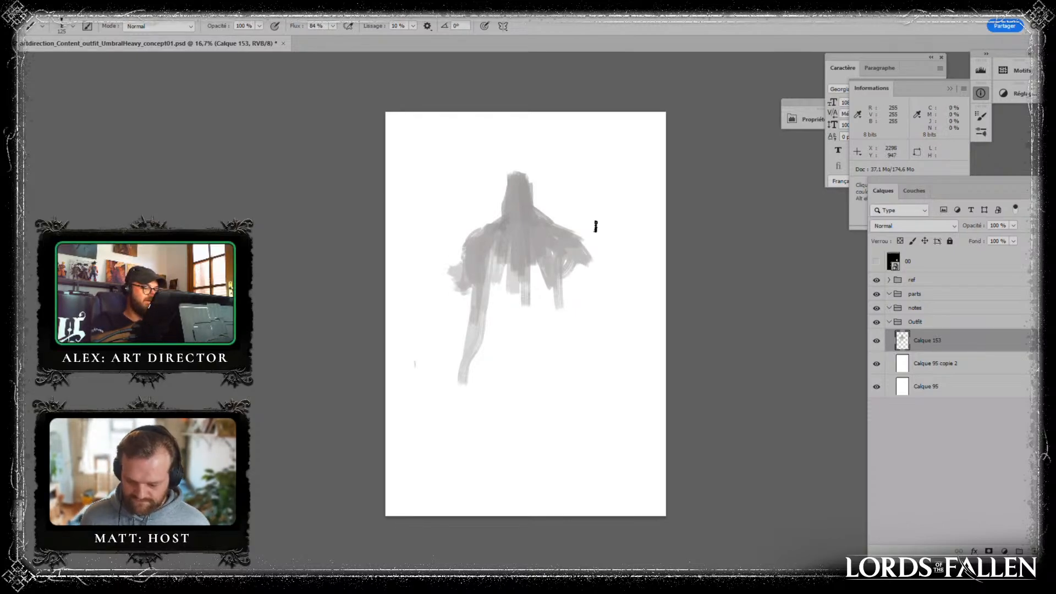
left_click(566, 251, "alt")
mouse_move(567, 264)
left_mouse_down()
mouse_move(594, 266)
mouse_move(578, 268)
mouse_move(589, 279)
left_mouse_up()
left_click(555, 244, "alt")
left_click(533, 250, "alt")
- Paint long vertical cloth strips hanging from the chest to fill in the robe's body
left_click_drag(491, 243, 491, 297)
mouse_move(499, 258)
left_mouse_down()
mouse_move(509, 347)
mouse_move(498, 380)
left_mouse_up()
left_click_drag(527, 289, 533, 346)
mouse_move(548, 273)
left_mouse_down()
mouse_move(534, 371)
mouse_move(539, 349)
left_mouse_up()
left_click(522, 277, "alt")
left_click_drag(514, 278, 516, 352)
left_click_drag(518, 280, 522, 375)
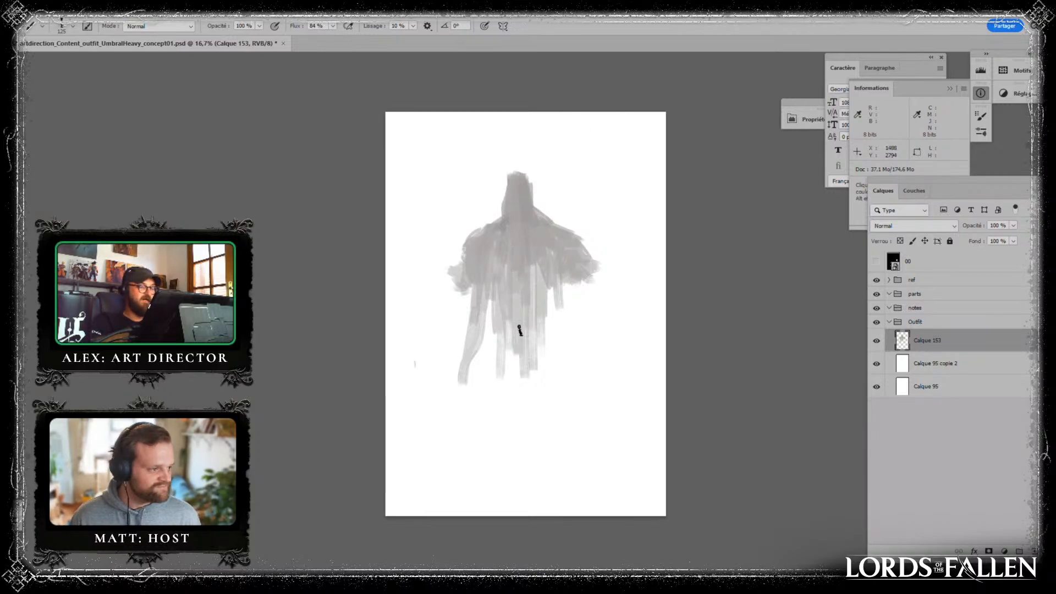
left_click_drag(519, 330, 525, 377)
mouse_move(509, 289)
left_mouse_down()
mouse_move(501, 377)
mouse_move(485, 385)
left_mouse_up()
mouse_move(542, 269)
left_mouse_down()
mouse_move(536, 350)
mouse_move(565, 357)
left_mouse_up()
- Add ragged fringe strokes below both shoulders and fill the gaps between the cloth strips on the right side
left_click(587, 266, "alt")
mouse_move(592, 261)
left_mouse_down()
mouse_move(609, 256)
mouse_move(587, 244)
mouse_move(599, 278)
left_mouse_up()
left_click(567, 244, "alt")
left_click(567, 258, "alt")
left_click_drag(571, 282, 580, 320)
left_click_drag(584, 286, 593, 322)
left_click_drag(462, 290, 465, 328)
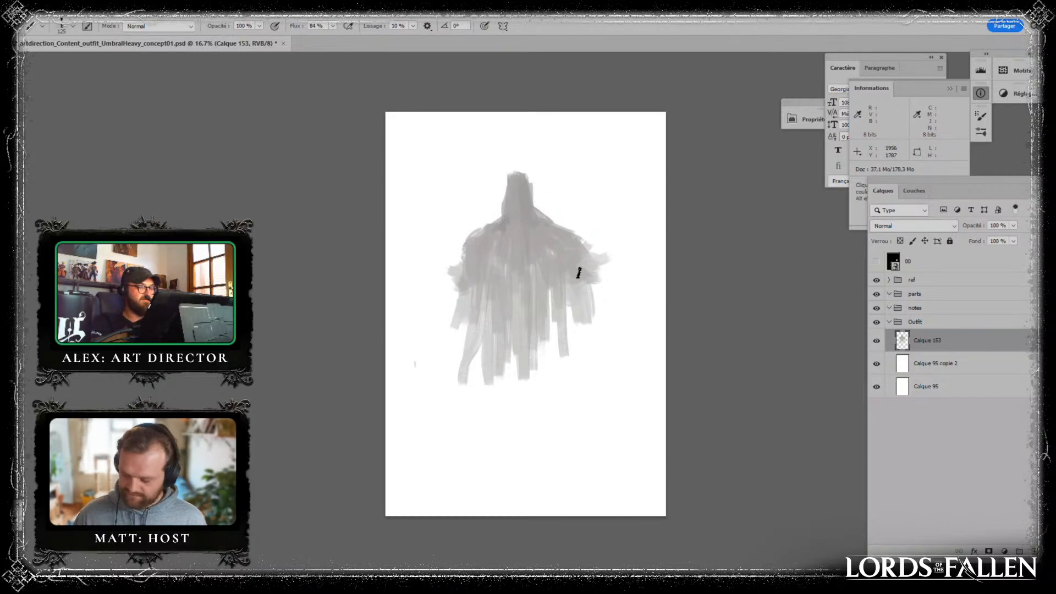
mouse_move(583, 280)
left_mouse_down()
mouse_move(572, 312)
mouse_move(586, 305)
mouse_move(557, 311)
mouse_move(545, 281)
mouse_move(546, 328)
left_mouse_up()
left_click(556, 277, "alt")
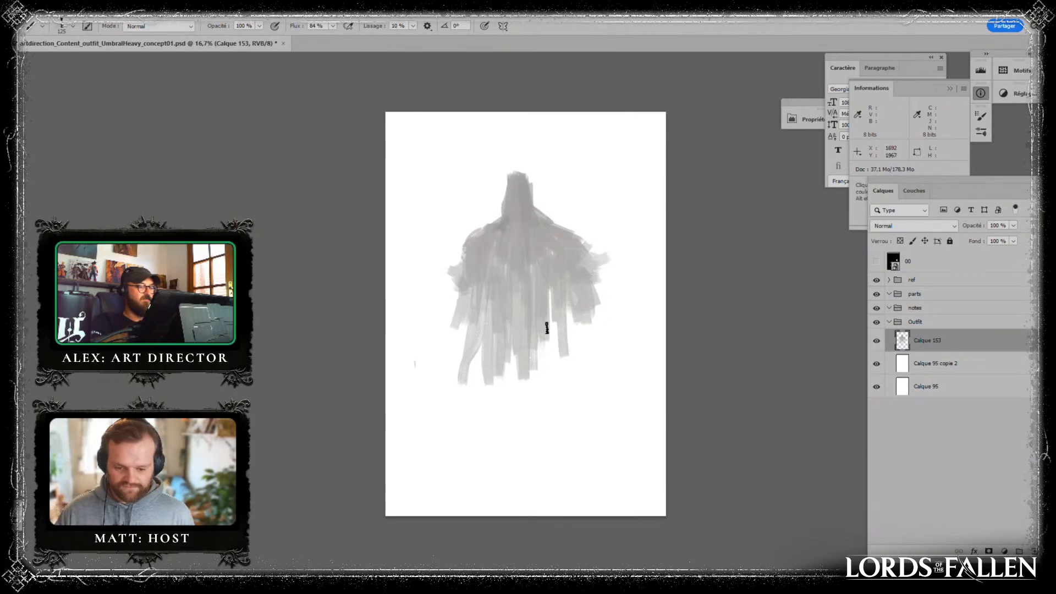
left_click_drag(551, 292, 552, 336)
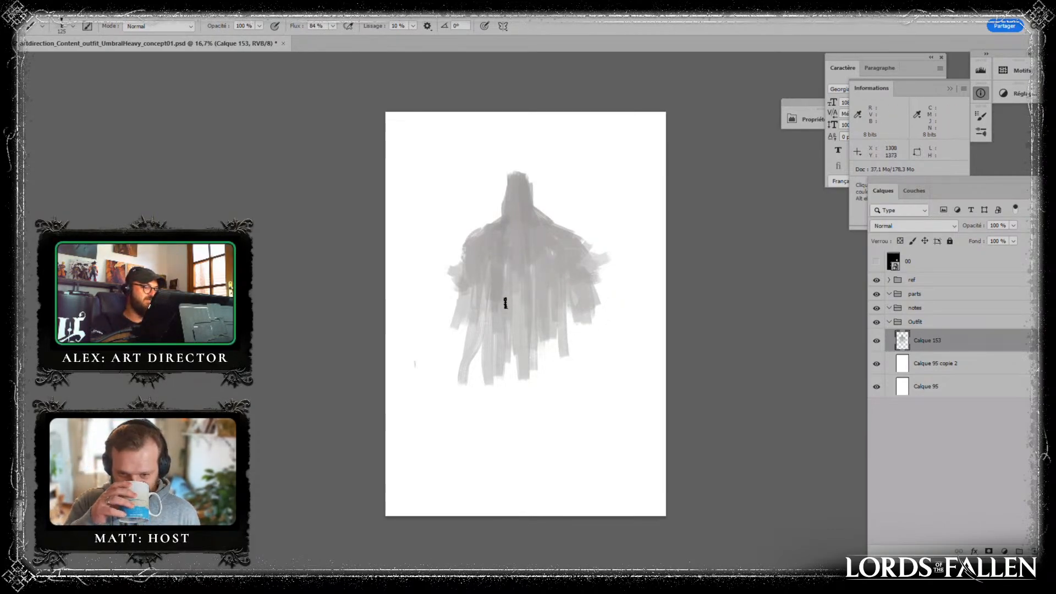
- Extend the silhouette's left shoulder outward and lengthen the robe's outer tails on both sides
left_click_drag(465, 257, 439, 292)
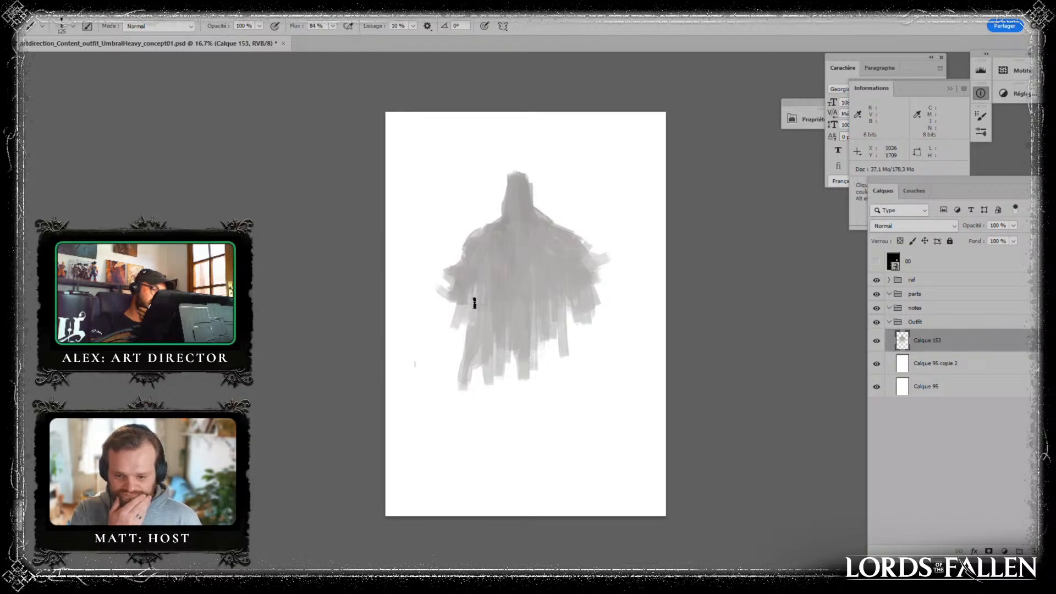
left_click_drag(471, 353, 451, 412)
mouse_move(563, 351)
left_mouse_down()
mouse_move(569, 307)
mouse_move(588, 279)
mouse_move(600, 322)
left_mouse_up()
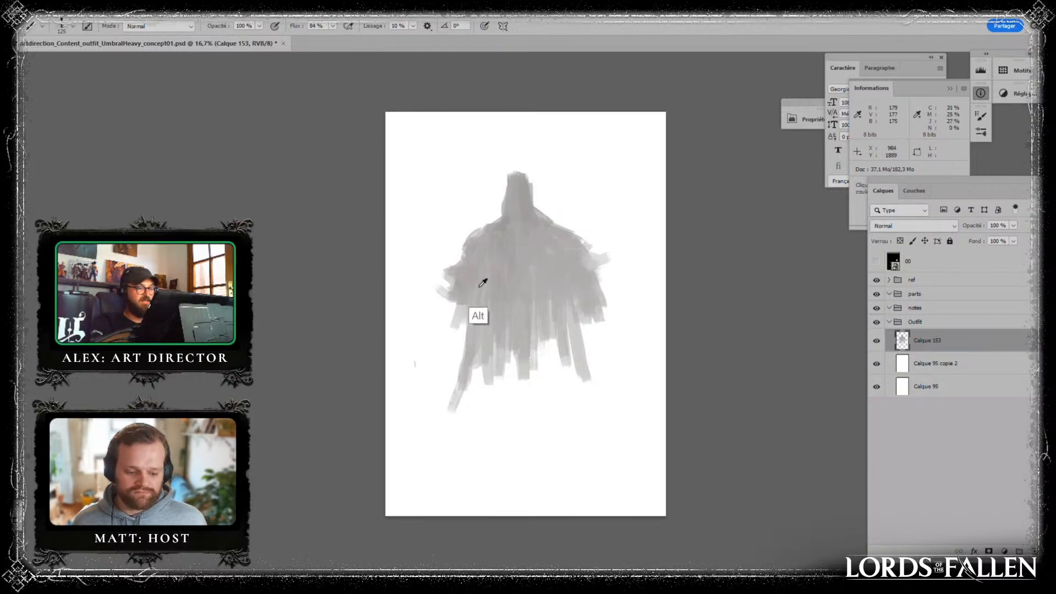
- Move the painted figure up on the canvas and scale it to about 97.9%
key("ctrl+t")
left_click_drag(563, 266, 565, 238)
left_click_drag(614, 142, 611, 146)
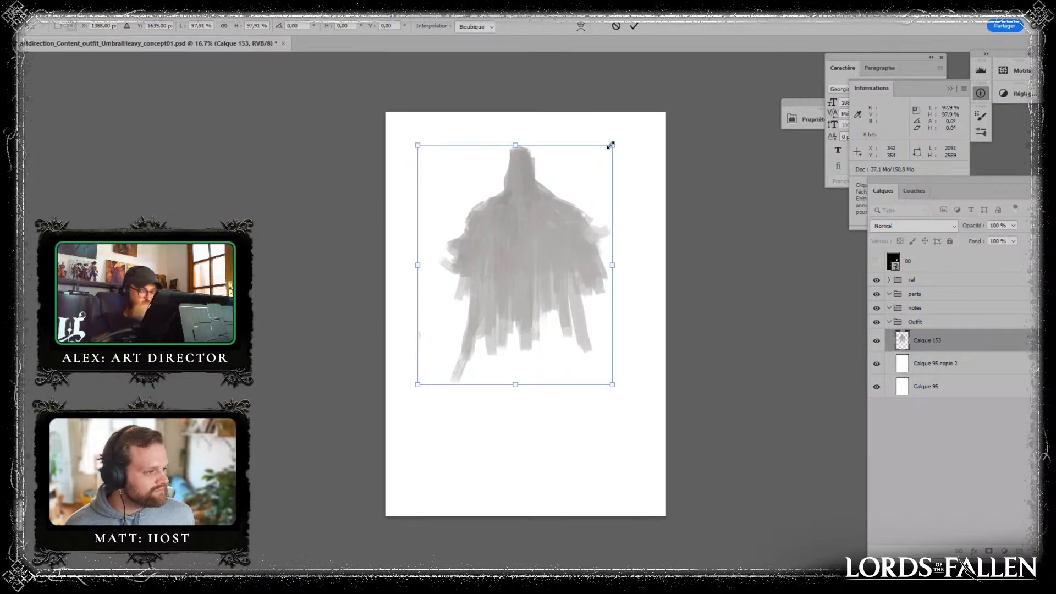
key("Return")
- Lengthen the robe with a long left tail and paint the start of both legs beneath it
key("b")
left_click_drag(476, 297, 445, 406)
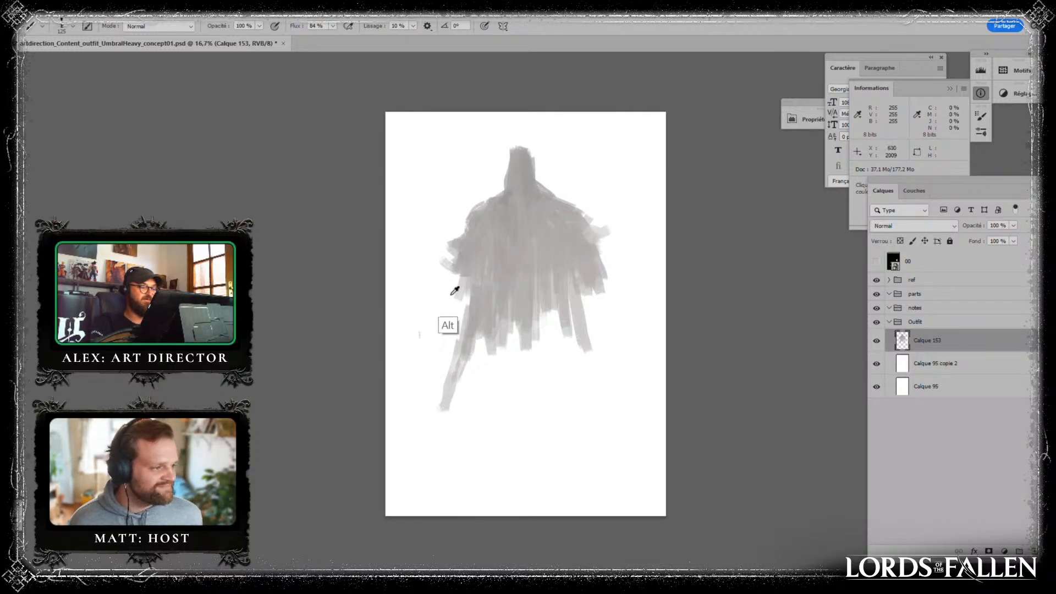
mouse_move(511, 299)
left_mouse_down()
mouse_move(492, 316)
mouse_move(480, 404)
mouse_move(474, 367)
mouse_move(473, 436)
left_mouse_up()
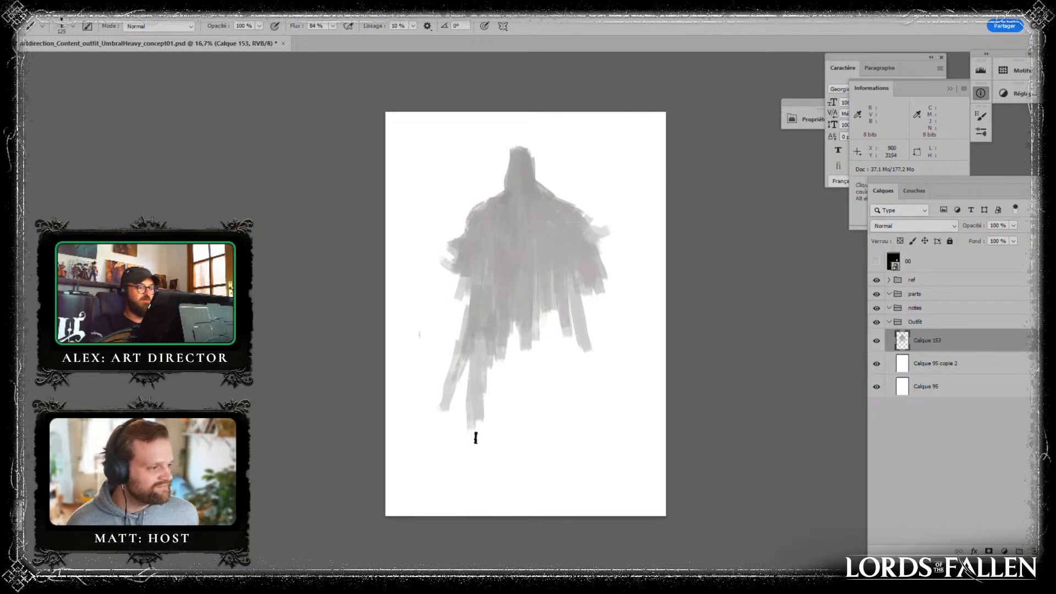
mouse_move(545, 302)
left_mouse_down()
mouse_move(547, 323)
mouse_move(557, 288)
mouse_move(552, 370)
mouse_move(569, 443)
left_mouse_up()
mouse_move(506, 310)
left_mouse_down()
mouse_move(525, 376)
mouse_move(539, 336)
mouse_move(558, 410)
left_mouse_up()
left_click_drag(578, 376, 574, 330)
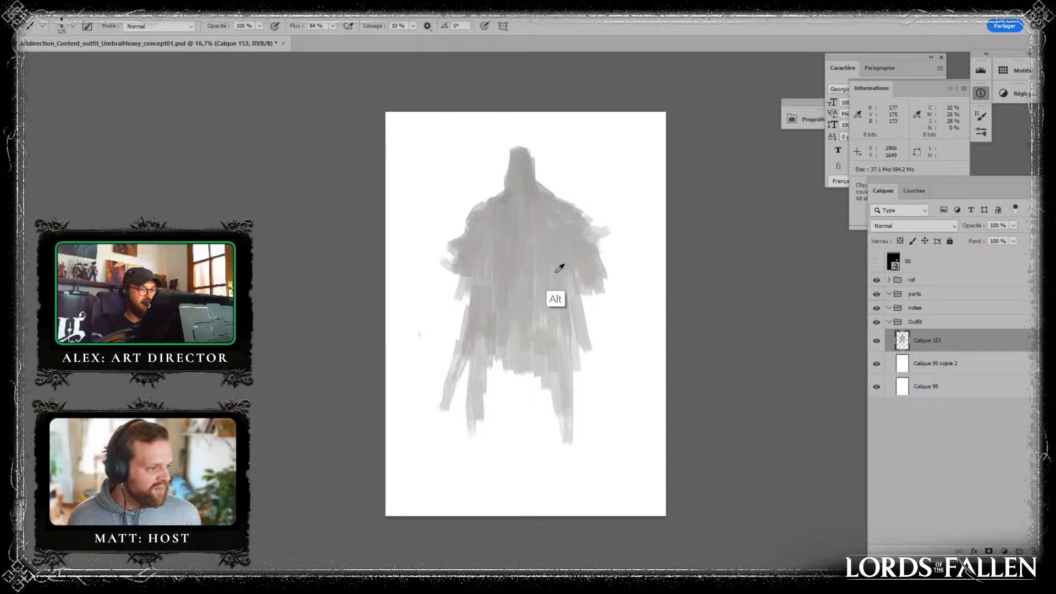
- Paint both arms in sampled grey, running from the shoulders down past the hips on each side of the robe
left_click(560, 268, "alt")
left_click_drag(573, 276, 590, 351)
mouse_move(591, 287)
left_mouse_down()
mouse_move(604, 319)
mouse_move(586, 256)
mouse_move(592, 305)
left_mouse_up()
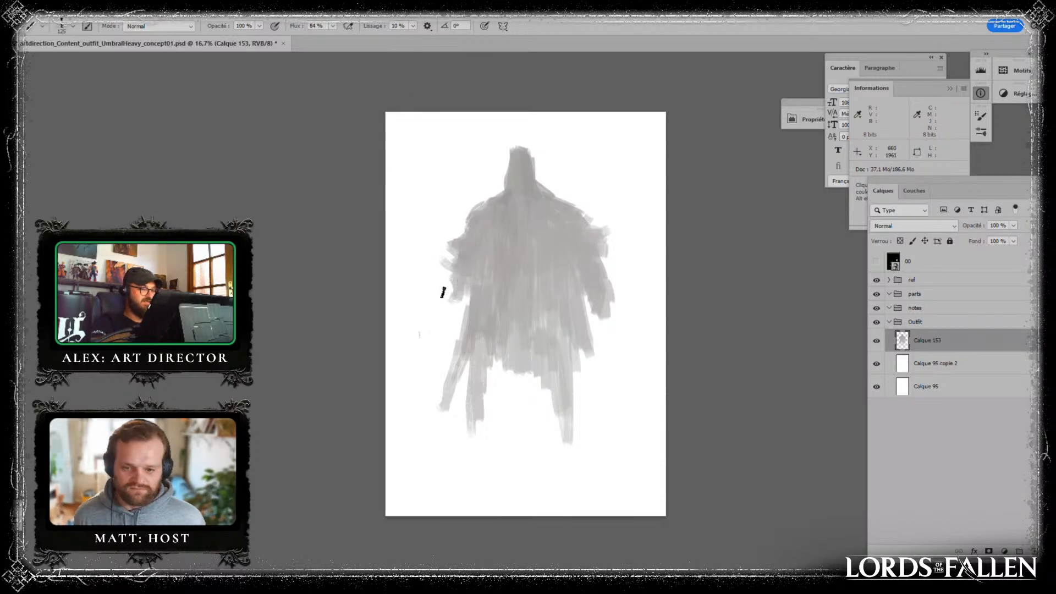
left_click(585, 285, "alt")
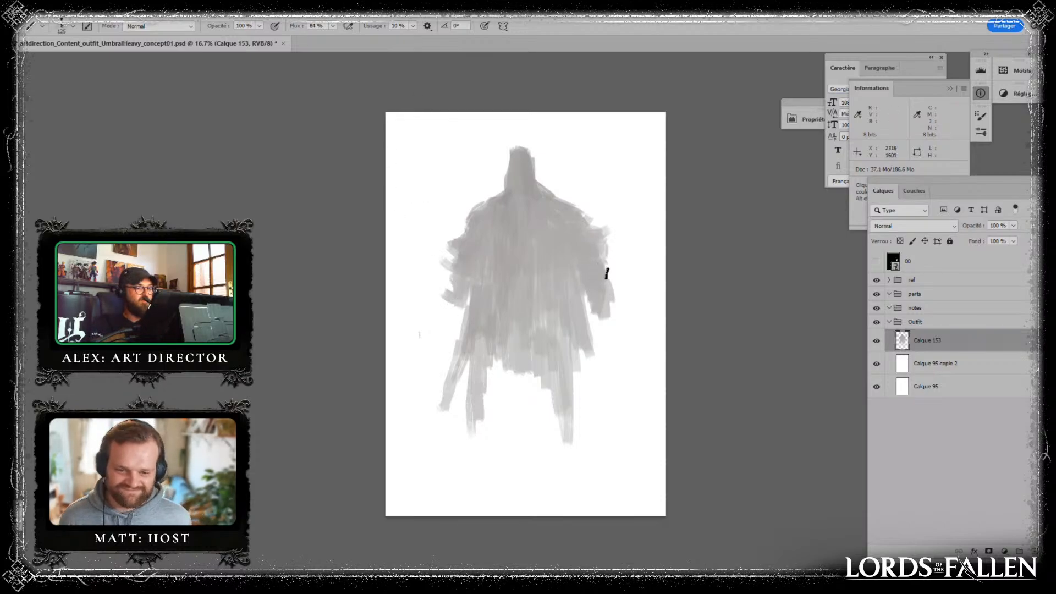
left_click_drag(605, 300, 616, 322)
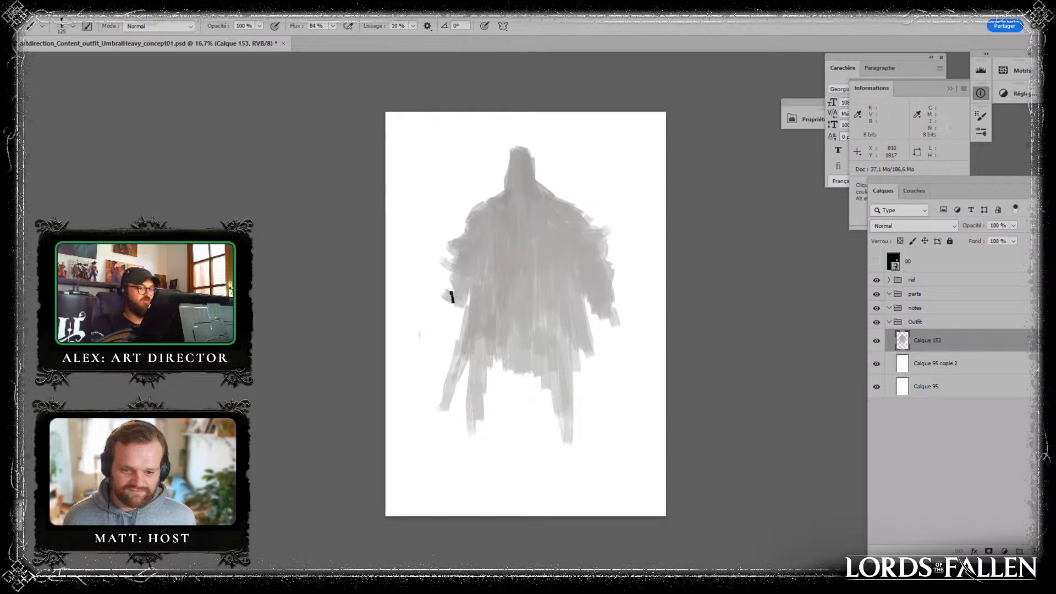
left_click_drag(437, 322, 435, 350)
left_click_drag(611, 300, 618, 353)
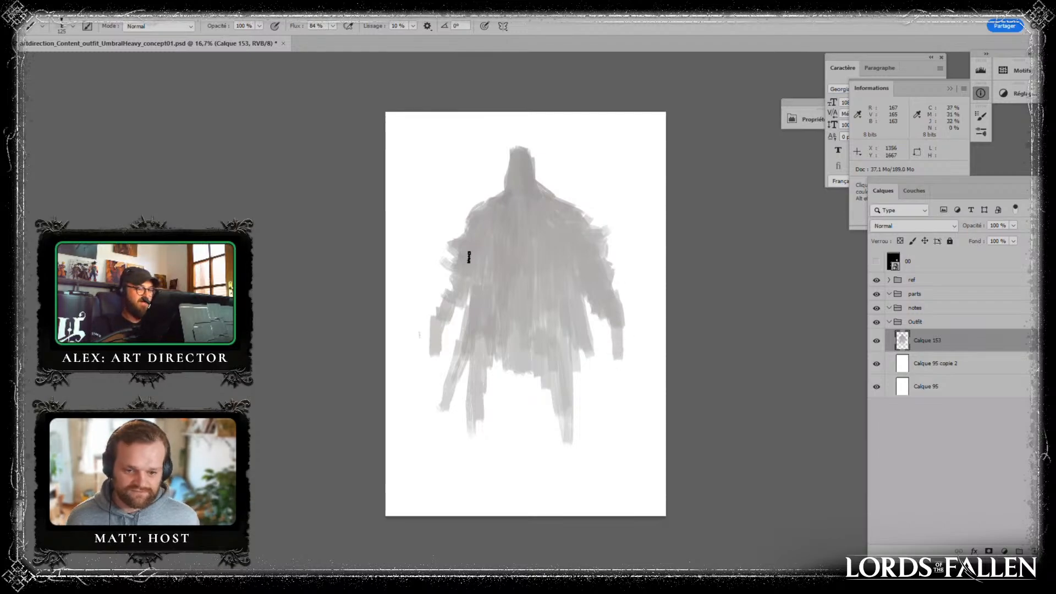
left_click_drag(454, 294, 437, 362)
left_click(609, 300, "alt")
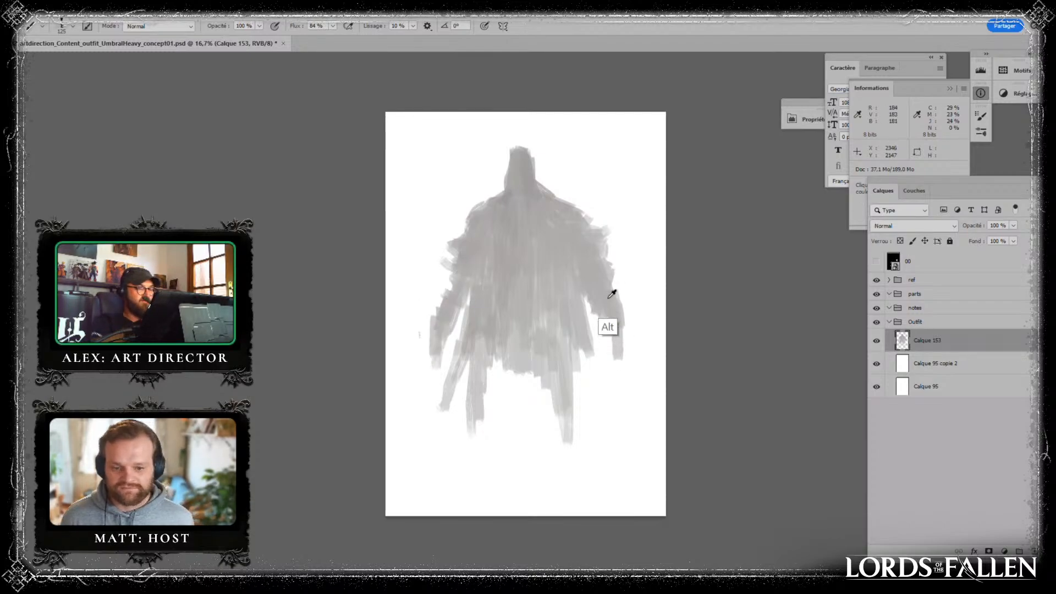
left_click_drag(605, 322, 610, 353)
left_click_drag(618, 294, 620, 303)
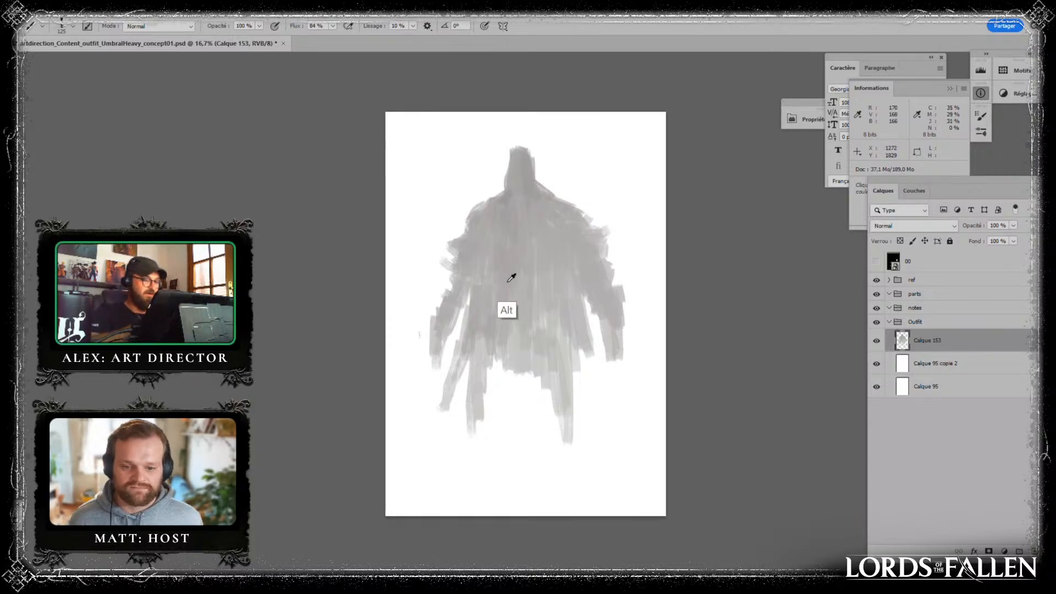
- Widen the thighs and coat hem with vertical grey strokes on both sides of the gap between the legs
left_click(516, 341, "alt")
left_click_drag(503, 358, 488, 414)
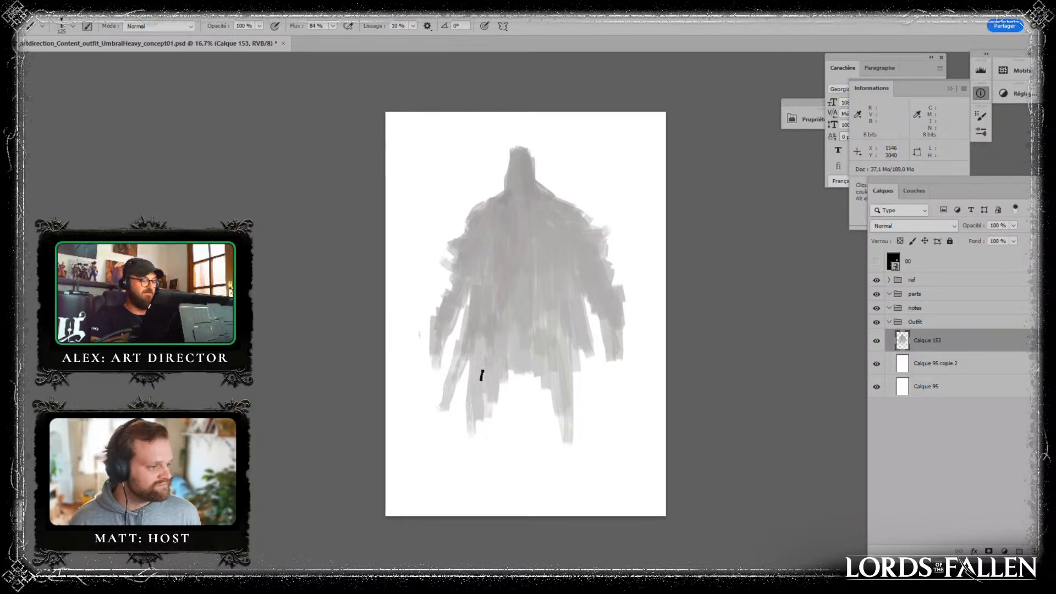
left_click_drag(482, 375, 483, 437)
left_click_drag(490, 355, 486, 429)
left_click(533, 295, "alt")
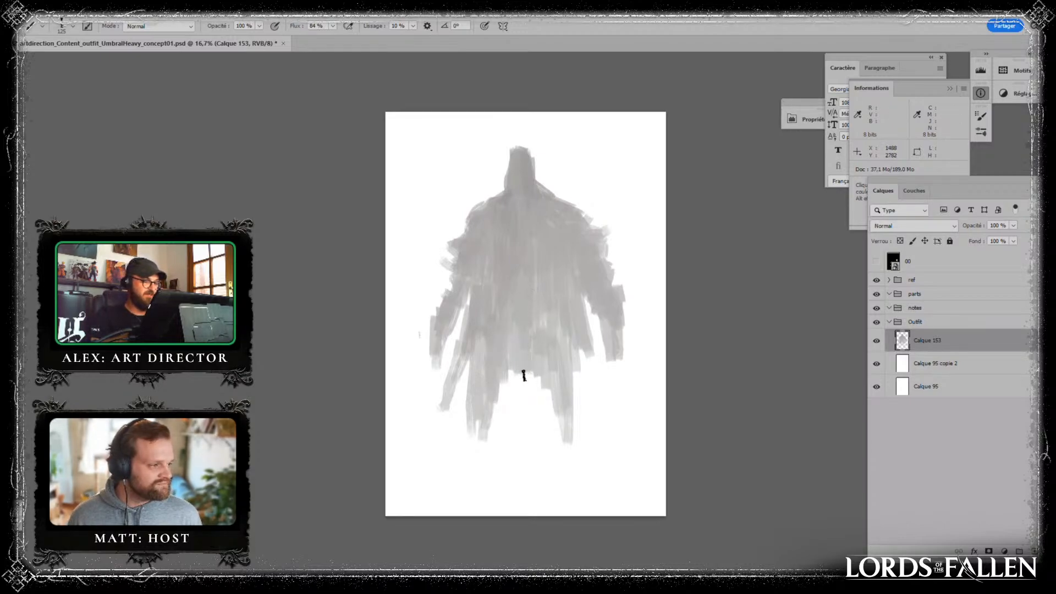
left_click_drag(511, 371, 495, 433)
left_click(527, 330, "alt")
left_click_drag(534, 344, 546, 410)
left_click(551, 343, "alt")
left_click_drag(575, 356, 582, 396)
left_click_drag(585, 356, 580, 428)
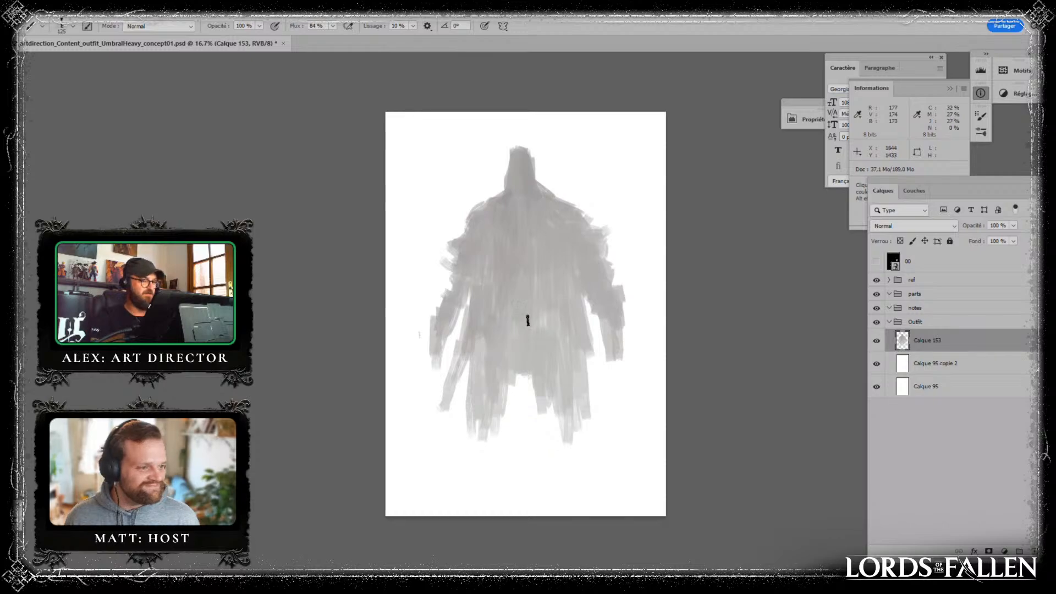
- Extend both lower legs toward the bottom of the canvas and thicken them with sampled greys
left_click(527, 328, "alt")
mouse_move(500, 379)
left_mouse_down()
mouse_move(497, 440)
mouse_move(477, 469)
left_mouse_up()
left_click(561, 349, "alt")
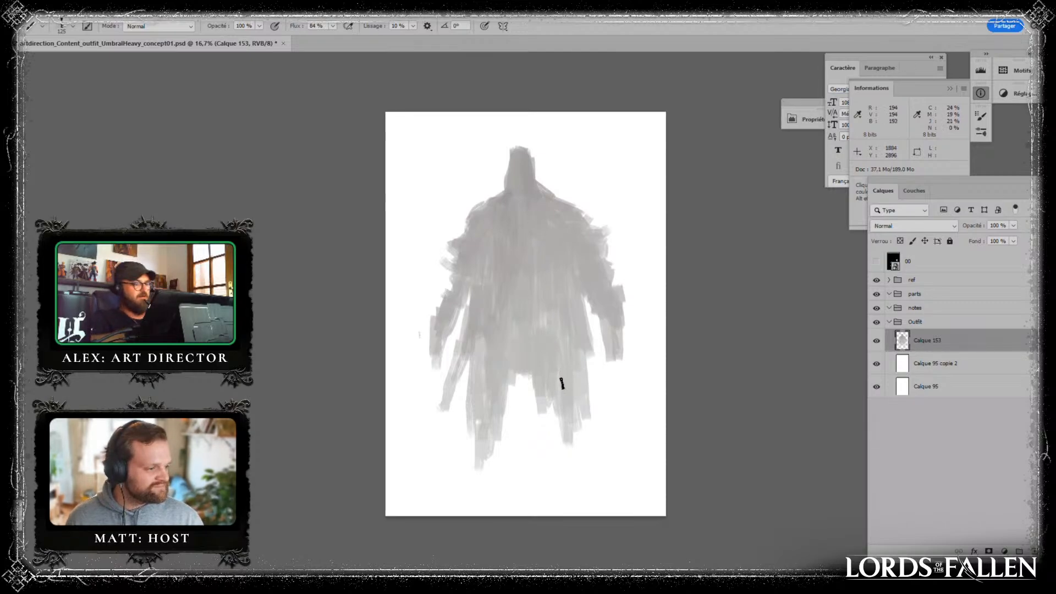
left_click(565, 372, "alt")
left_click_drag(570, 373, 568, 400)
left_click_drag(569, 460, 570, 482)
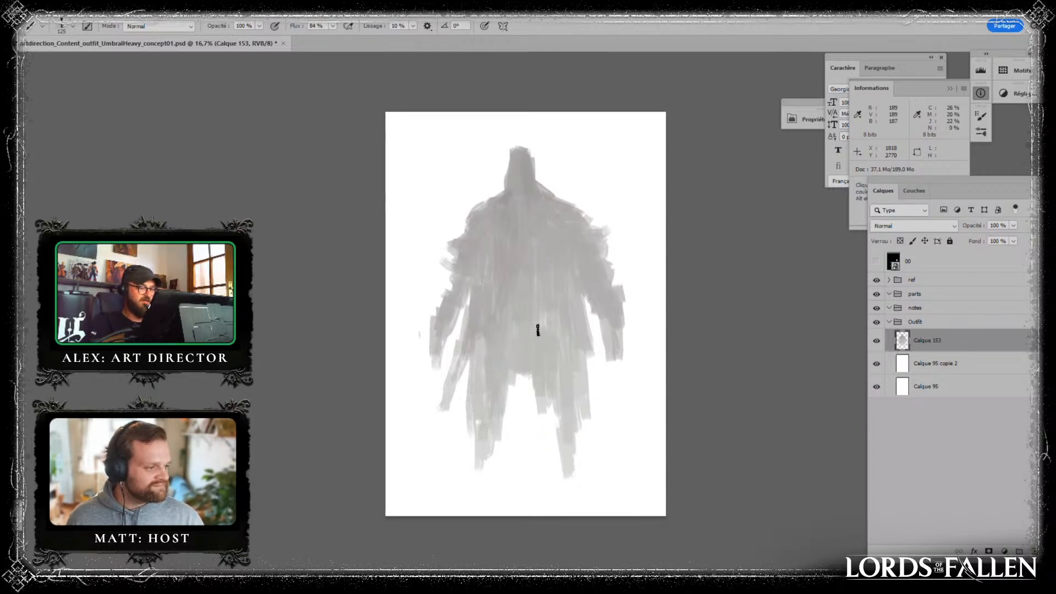
left_click(559, 359, "alt")
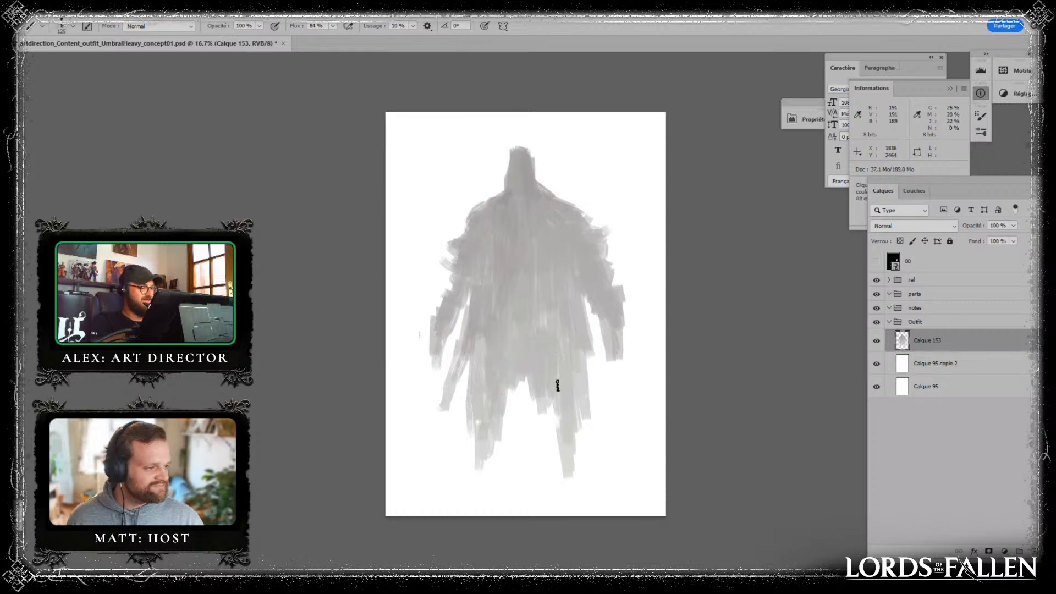
mouse_move(558, 386)
left_mouse_down()
mouse_move(555, 426)
mouse_move(576, 461)
left_mouse_up()
left_click(485, 384, "alt")
left_click_drag(492, 388, 474, 472)
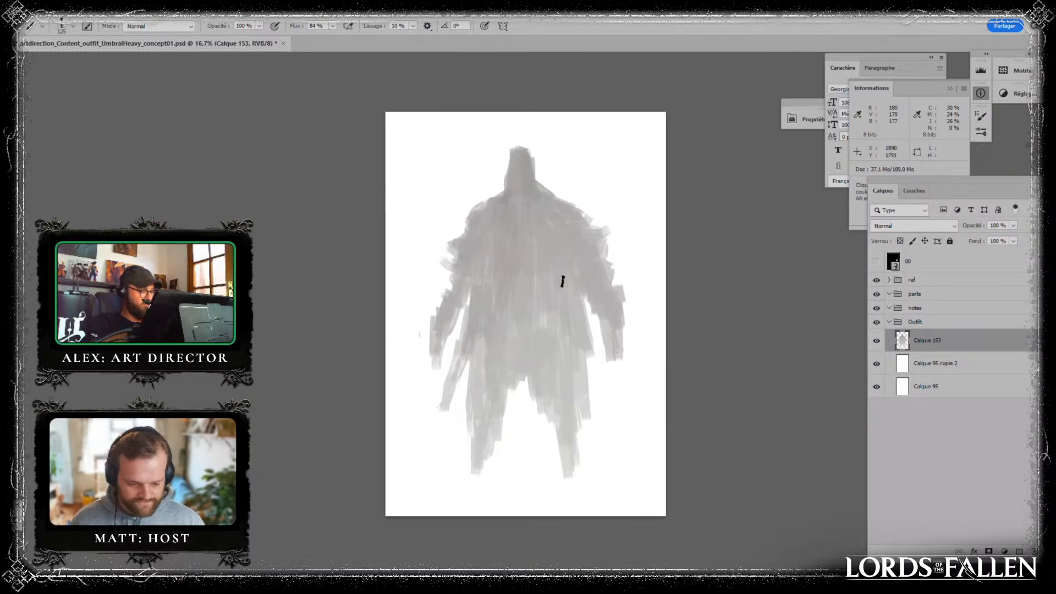
- Move the painted figure slightly up and to the left on the canvas without scaling it
key("ctrl+t")
left_click_drag(587, 259, 577, 258)
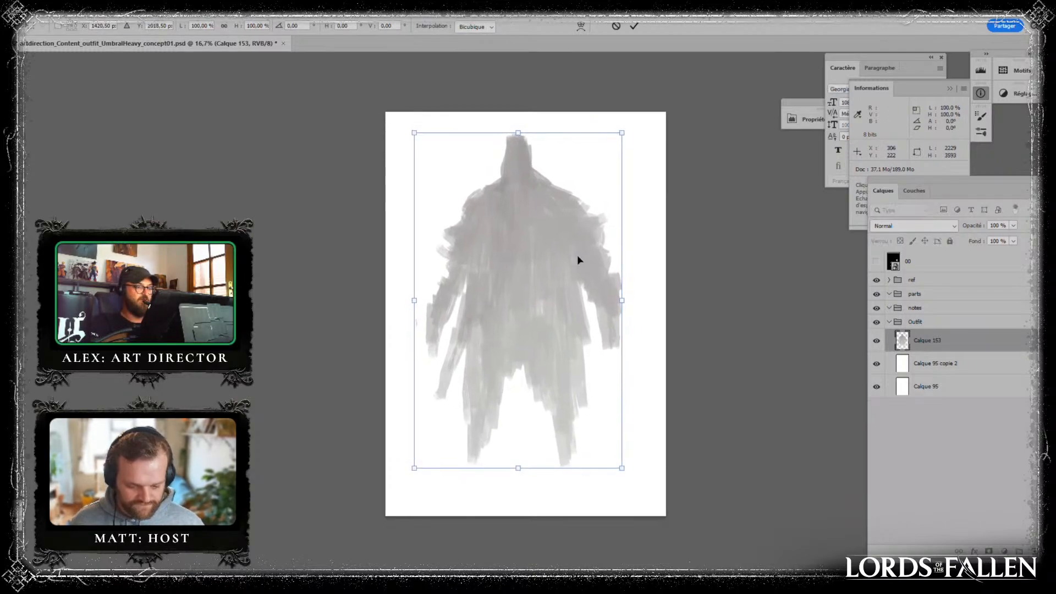
key("Return")
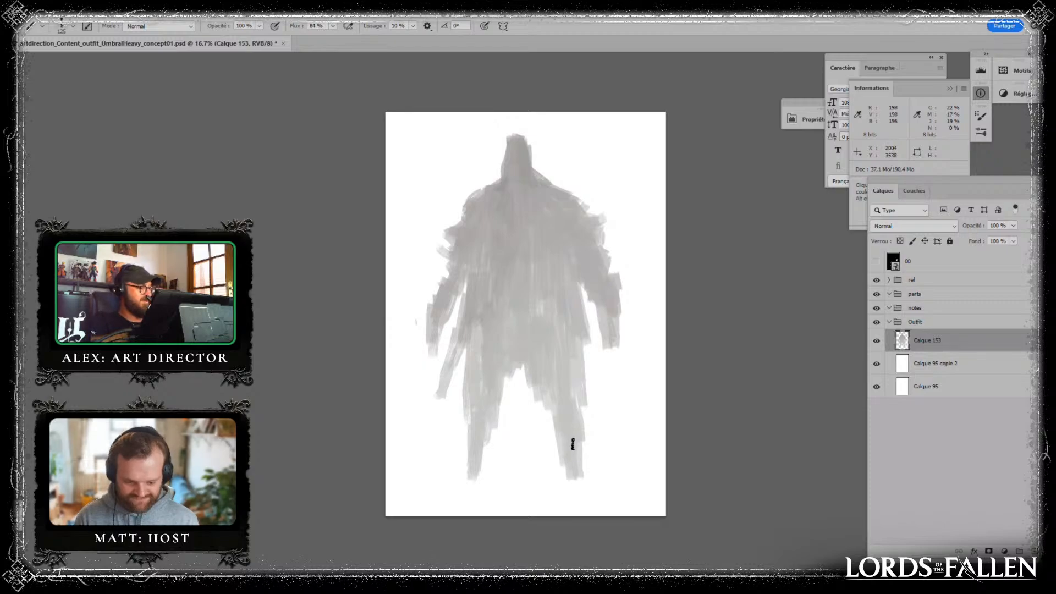
key("alt")
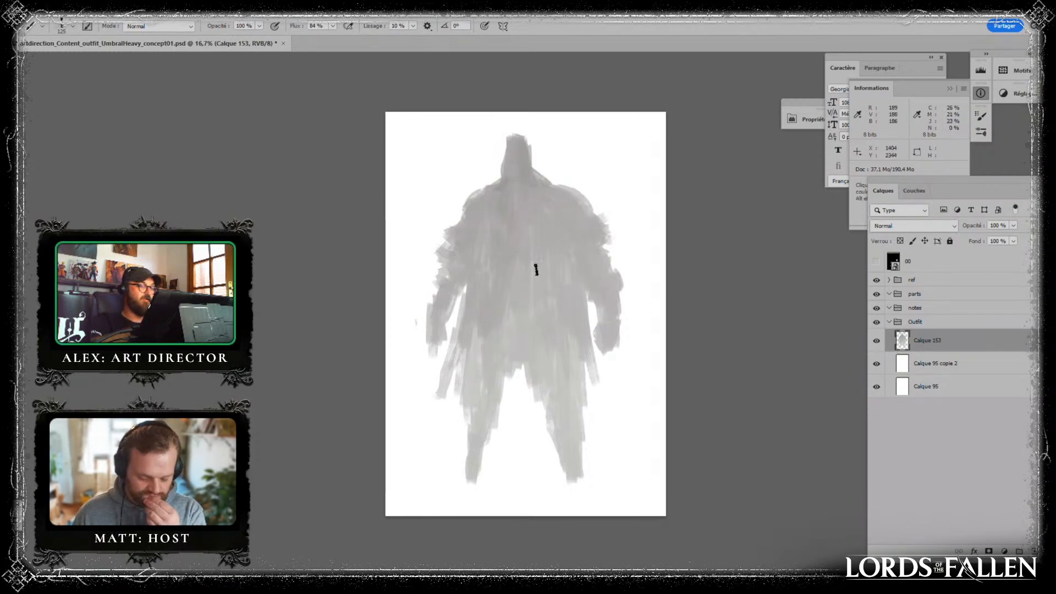
- Undo the trial stroke beside the figure's head and hide the Calque 153 layer
left_click_drag(594, 154, 568, 142)
key("ctrl+z")
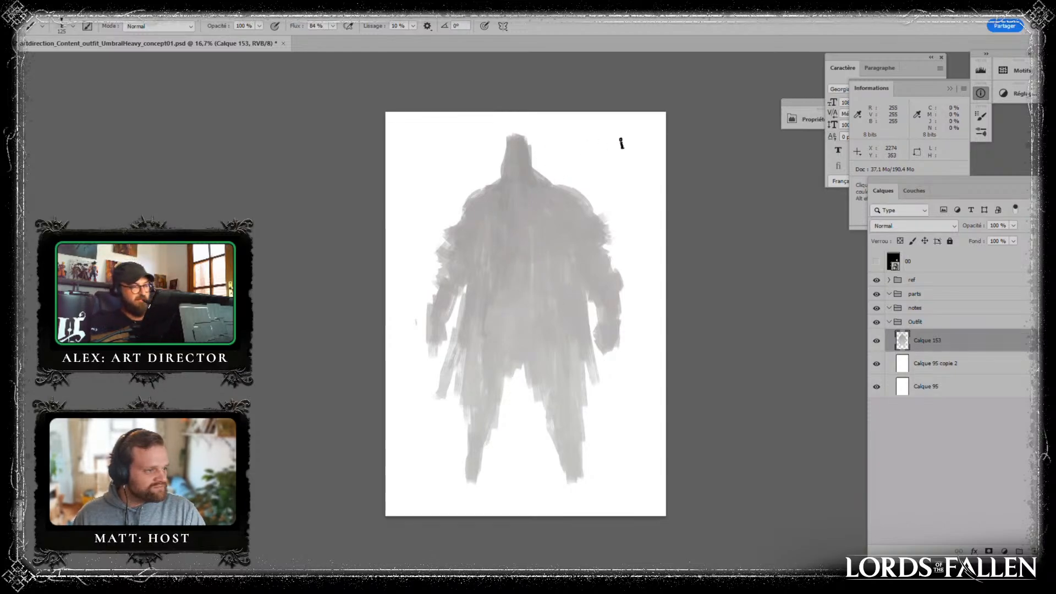
left_click(876, 341)
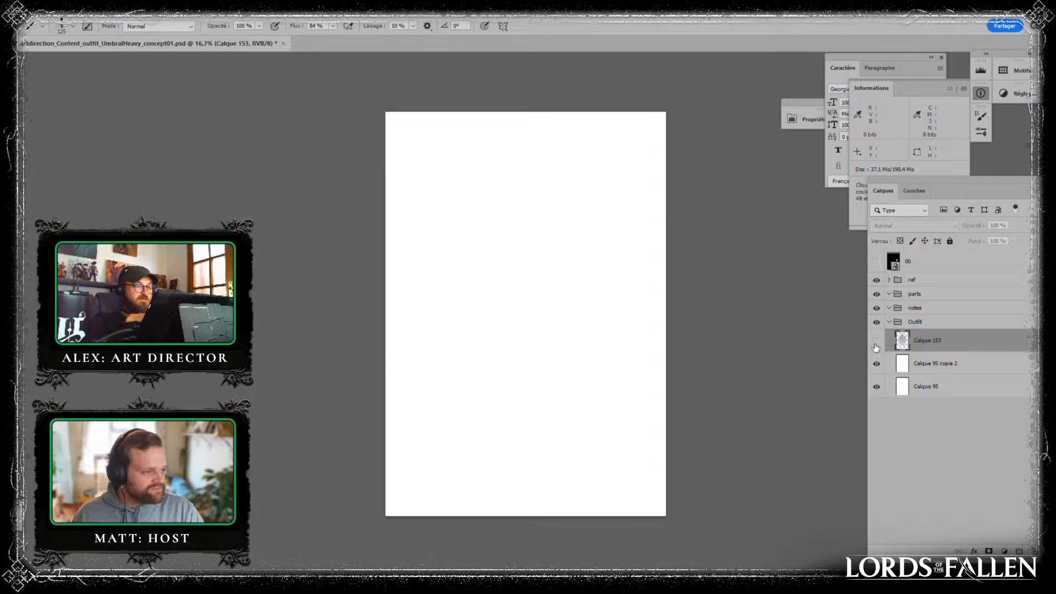
- Show the Calque 153 layer and paint light grey pauldron shapes over both shoulders on a new layer above it
left_click(877, 341)
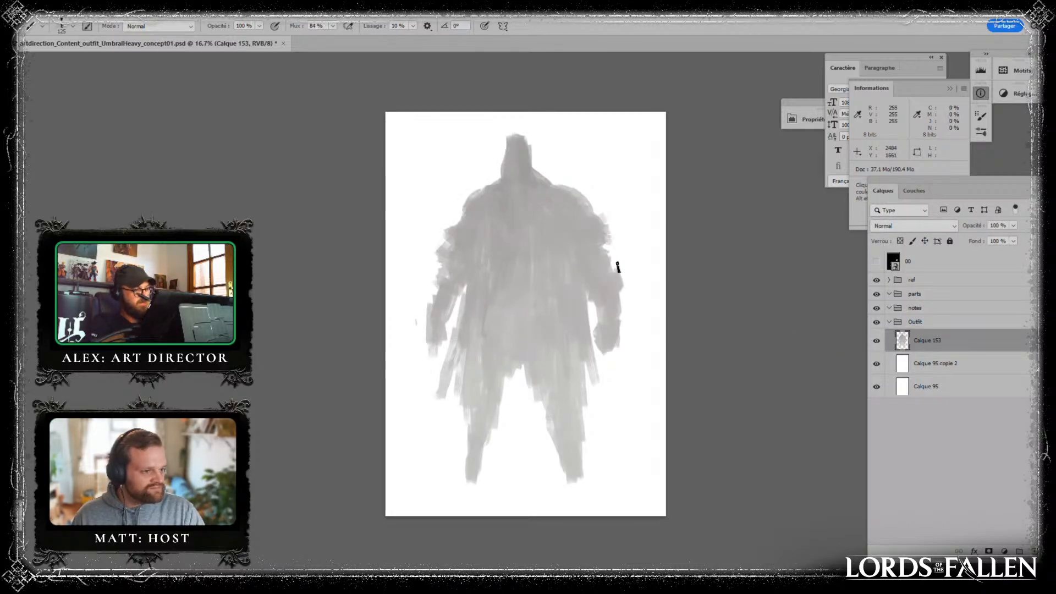
key("ctrl+shift+alt+n")
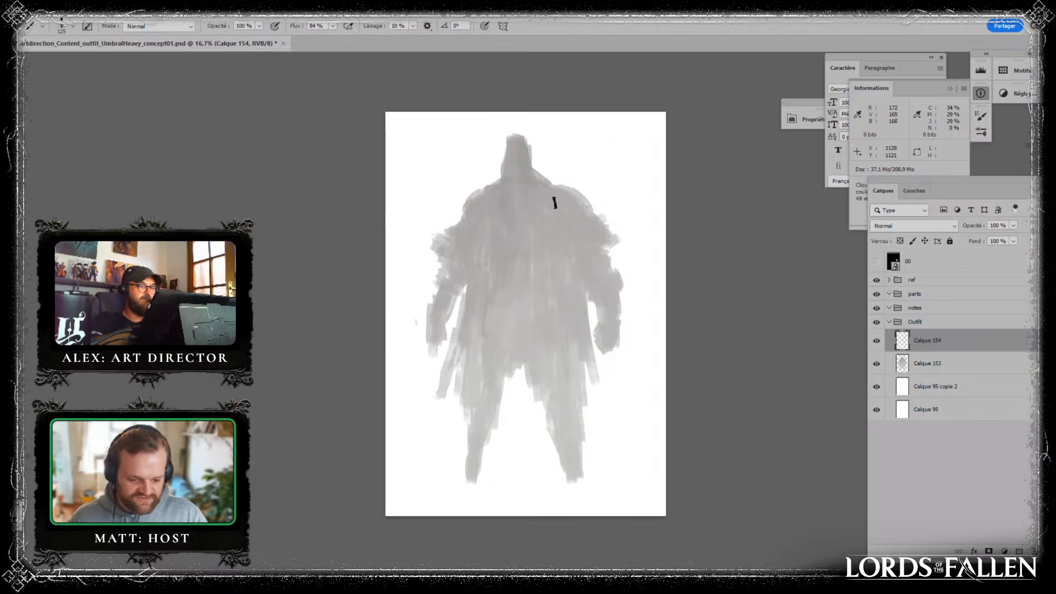
mouse_move(566, 199)
left_mouse_down()
mouse_move(554, 222)
mouse_move(553, 201)
mouse_move(545, 240)
mouse_move(567, 203)
mouse_move(592, 225)
mouse_move(552, 194)
mouse_move(538, 214)
mouse_move(545, 230)
mouse_move(575, 224)
mouse_move(559, 184)
left_mouse_up()
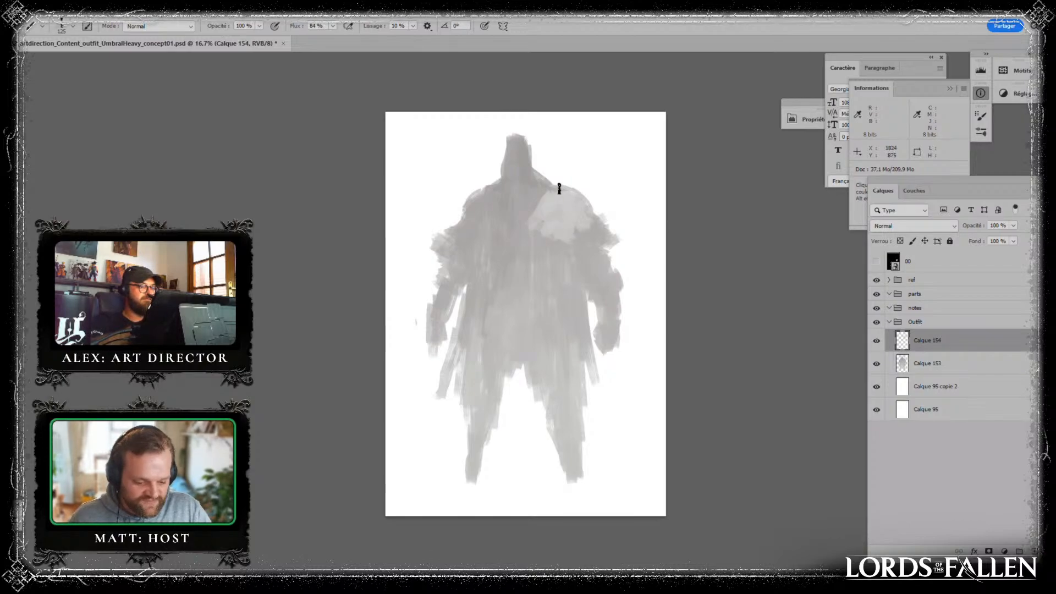
mouse_move(480, 239)
left_mouse_down()
mouse_move(495, 190)
mouse_move(487, 235)
mouse_move(495, 199)
left_mouse_up()
left_click(531, 213, "alt")
left_click(474, 208, "alt")
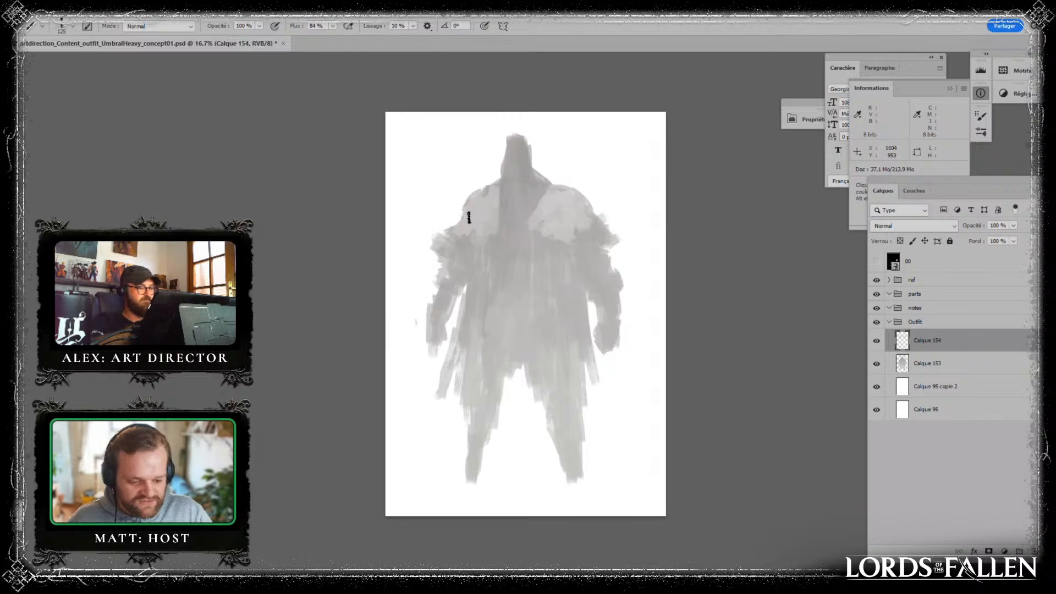
mouse_move(583, 212)
left_mouse_down()
mouse_move(556, 240)
mouse_move(538, 235)
mouse_move(536, 266)
left_mouse_up()
left_click(533, 205, "alt")
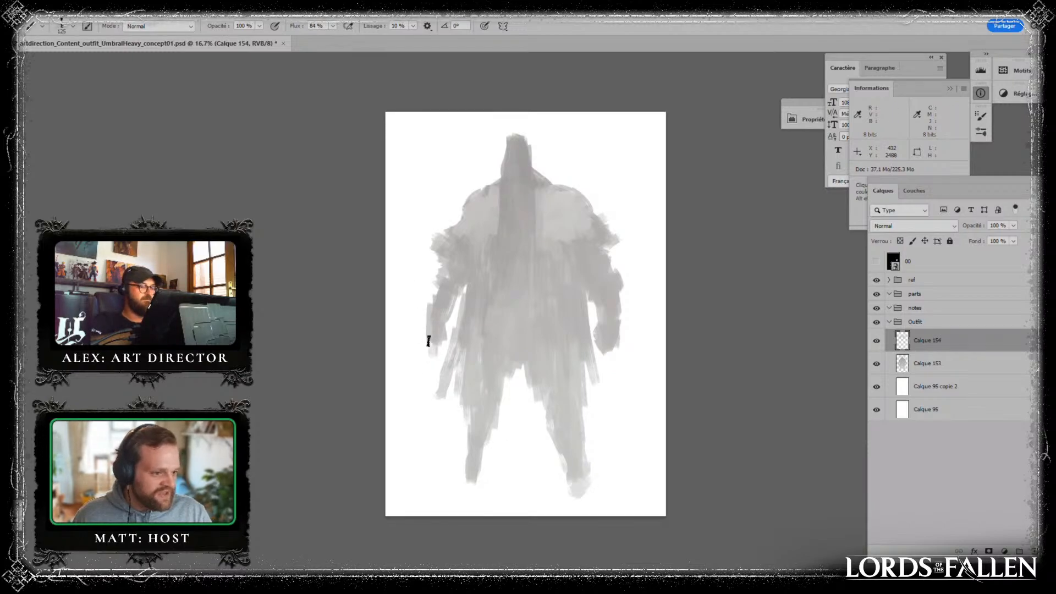
- Paint white over the hand and lower forearm on the left side of the figure
left_click(432, 327, "alt")
mouse_move(436, 328)
left_mouse_down()
mouse_move(436, 351)
mouse_move(454, 267)
mouse_move(430, 353)
left_mouse_up()
left_click(417, 331, "alt")
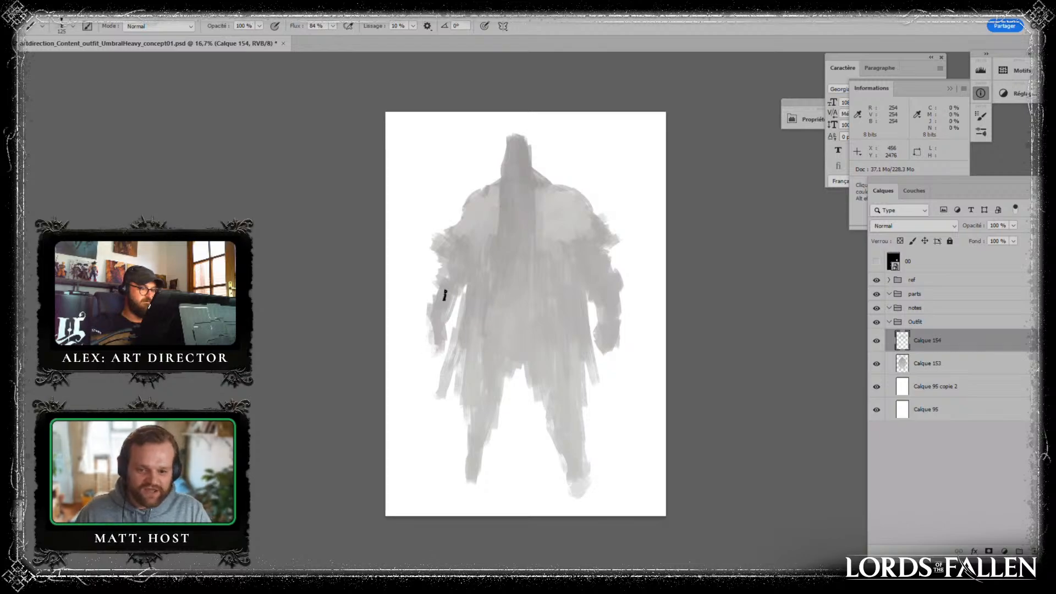
left_click(424, 298, "alt")
left_click_drag(428, 303, 436, 354)
left_click(445, 332, "alt")
left_click(421, 331, "alt")
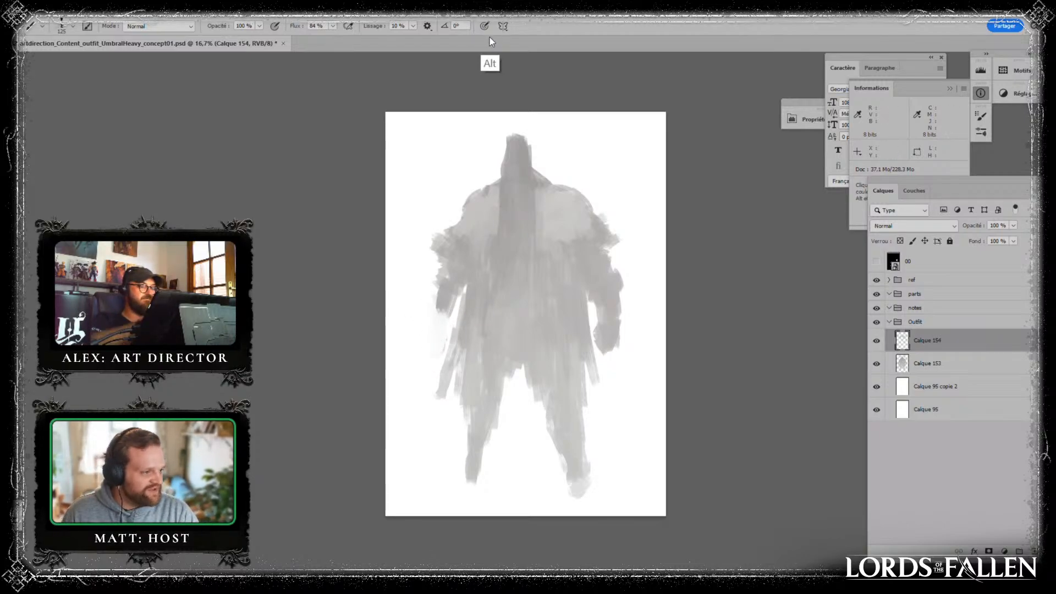
- Repaint the left-side forearm and hand in sampled grey, angled outward from the body, and trim its outline with white
left_click(456, 287, "alt")
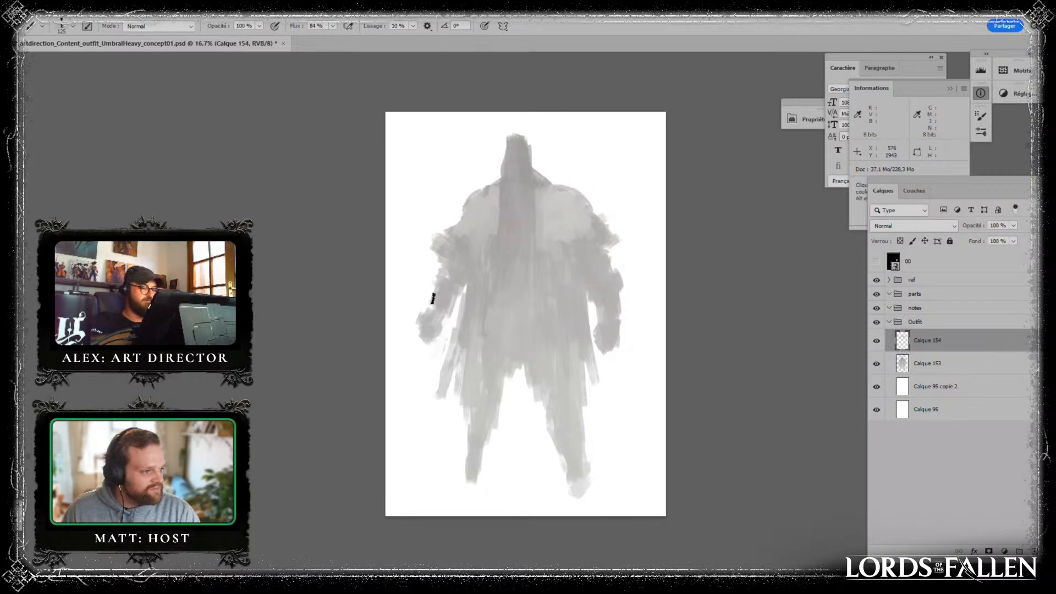
left_click_drag(419, 338, 430, 334)
left_click(431, 358, "alt")
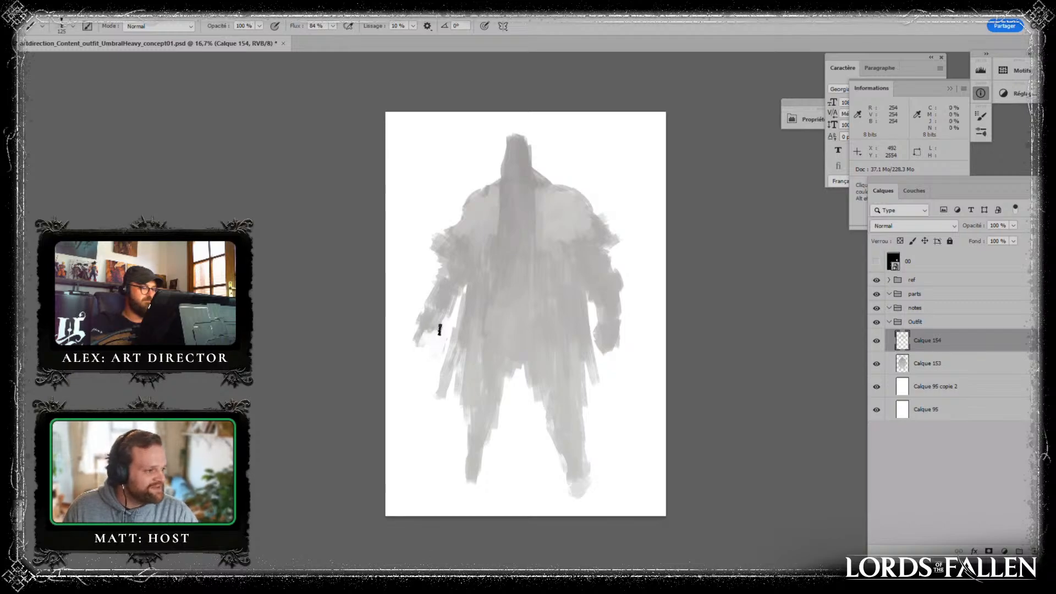
left_click(609, 356, "alt")
left_click(468, 324, "alt")
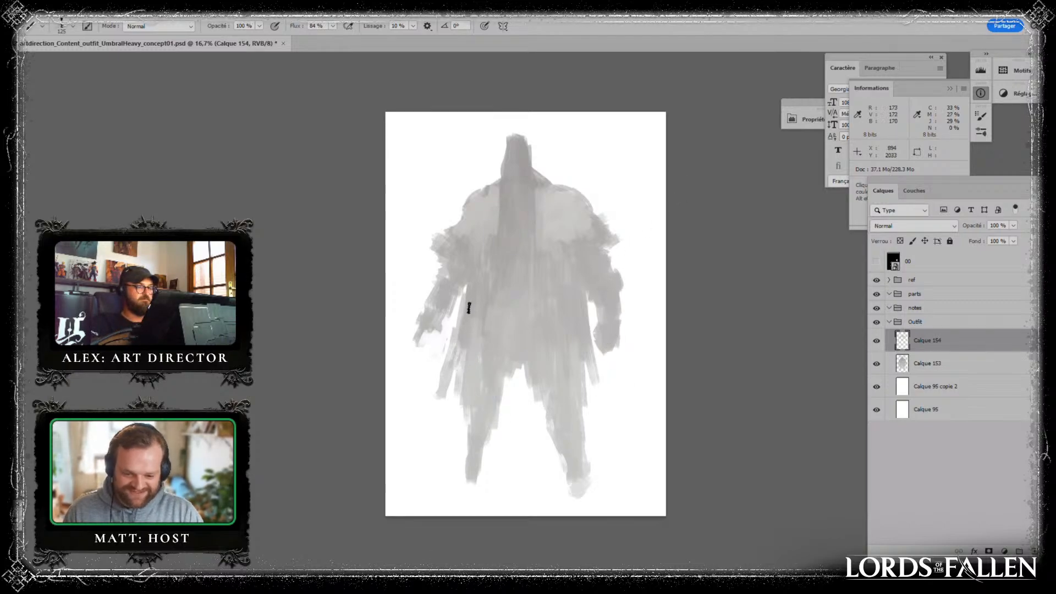
- Reinforce the hanging coat panels on both sides with long vertical strokes of sampled grey
left_click_drag(457, 340, 445, 395)
left_click(472, 212, "alt")
left_click(471, 328, "alt")
left_click_drag(469, 332, 457, 429)
left_click_drag(586, 328, 586, 381)
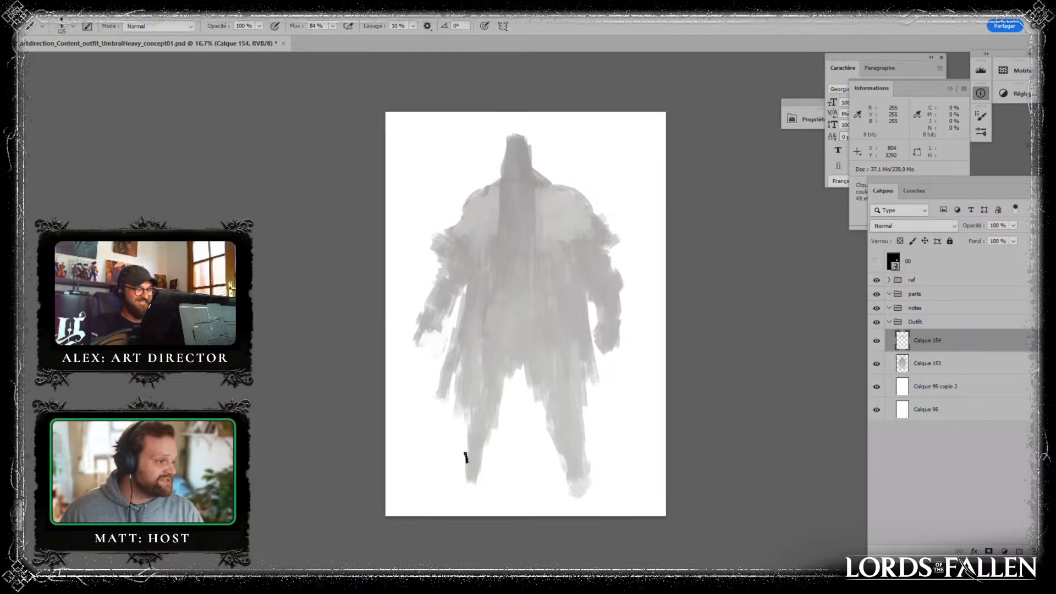
- Thicken the left-side lower leg and paint an outward-pointing foot, trimming its outline with white
left_click(495, 469, "alt")
left_click_drag(488, 451, 483, 474)
left_click(474, 456, "alt")
mouse_move(486, 432)
left_mouse_down()
mouse_move(482, 474)
mouse_move(443, 475)
left_mouse_up()
left_click(460, 434, "alt")
left_click(474, 463, "alt")
left_click(456, 444, "alt")
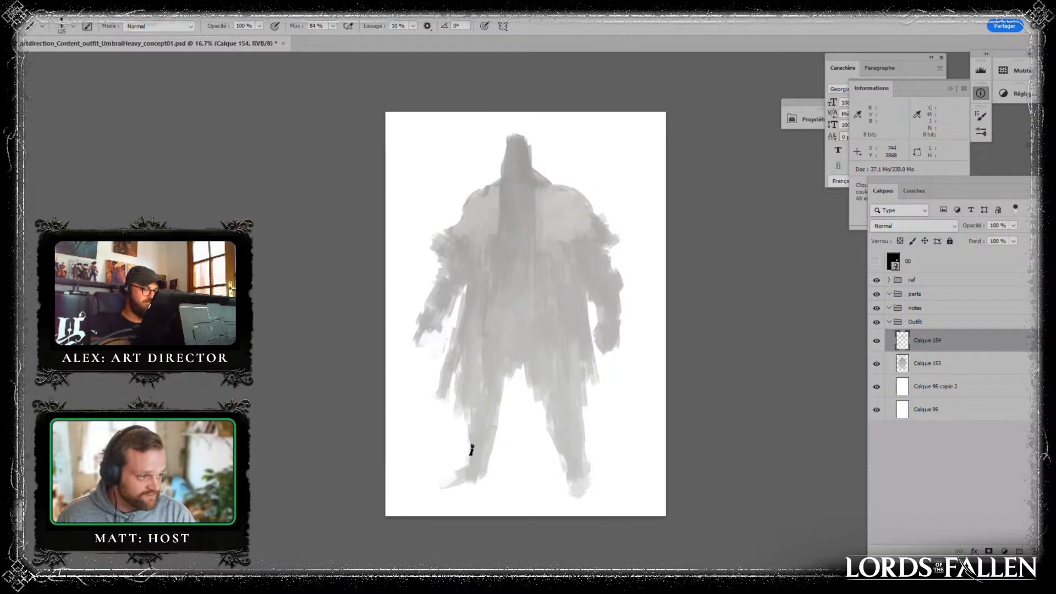
- Trim the right-side foot and touch up the coat's lower edge between the thighs
left_click(582, 475, "alt")
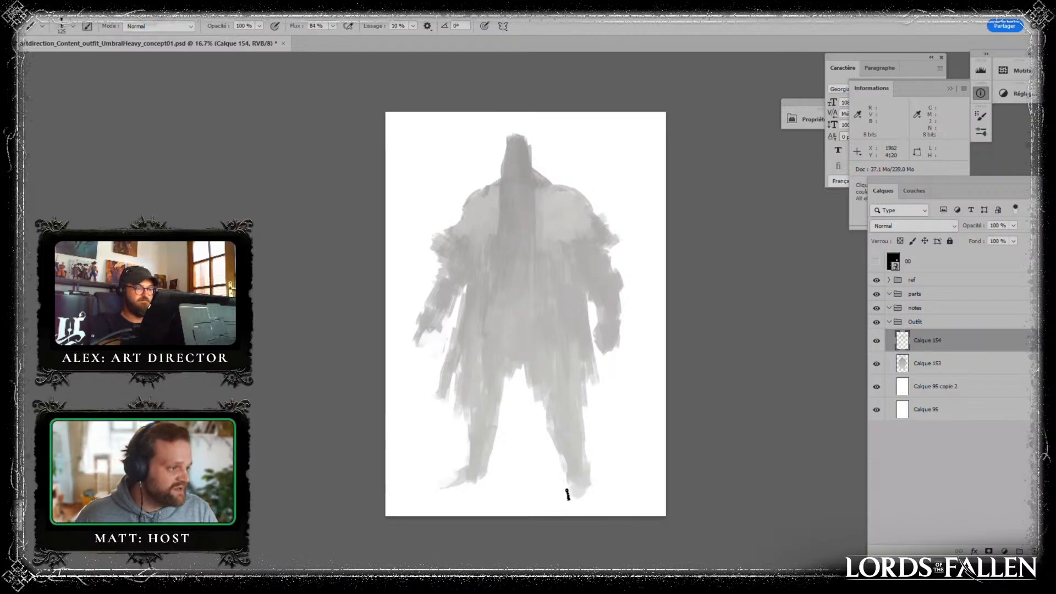
left_click(515, 335, "alt")
left_click_drag(512, 361, 519, 376)
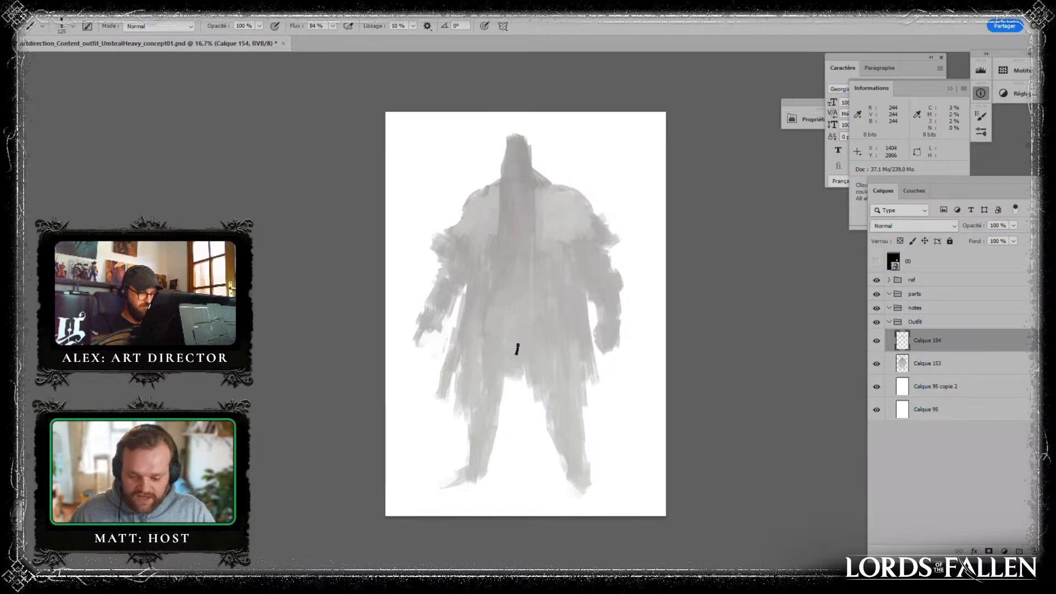
- Compare the figure with and without the Calque 154 layer, and merge that layer down into Calque 153
left_click(877, 342)
left_click(877, 343)
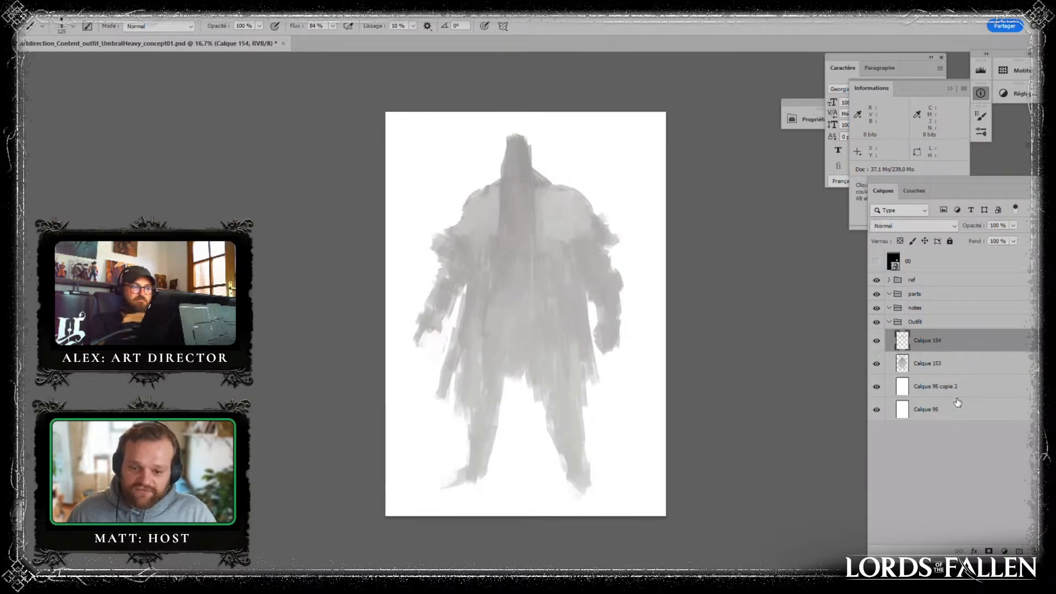
key("ctrl+e")
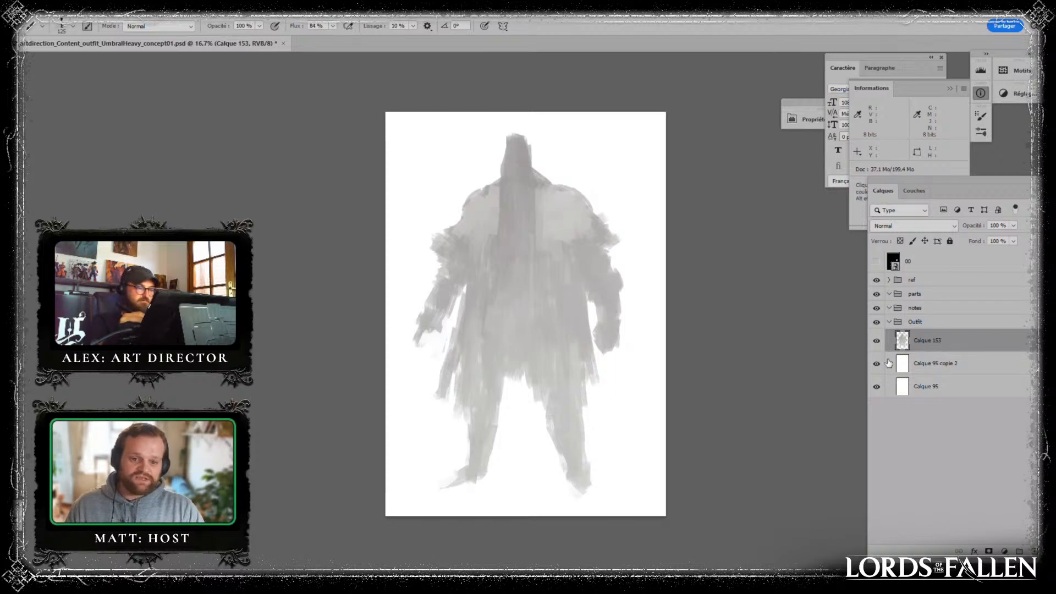
- Paint darker grey collar patches on both sides of the neck and vertical lapel strips down the chest
left_click(535, 219, "alt")
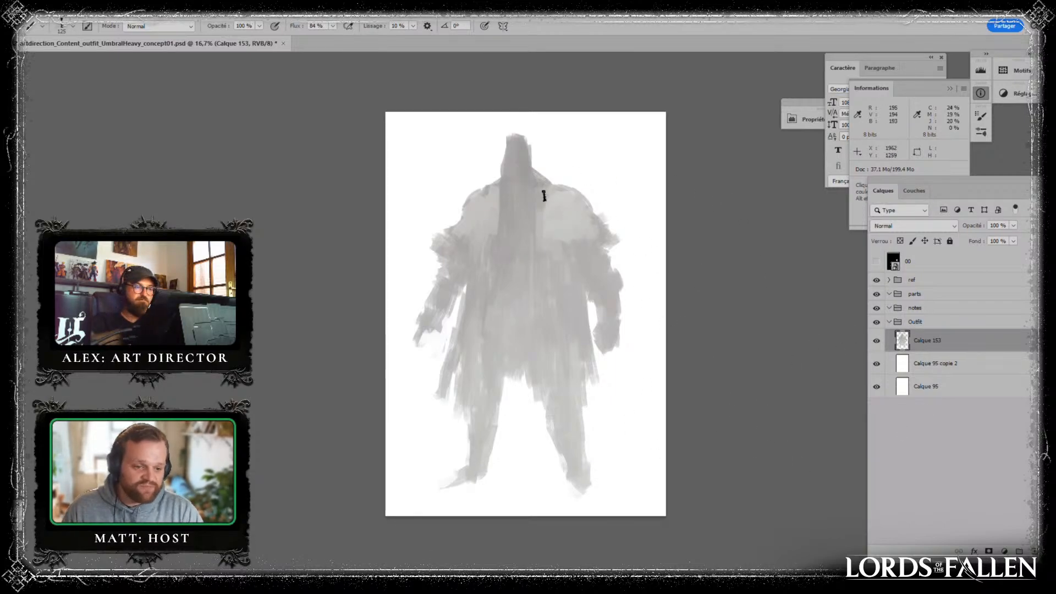
mouse_move(543, 184)
left_mouse_down()
mouse_move(486, 192)
mouse_move(491, 209)
mouse_move(505, 202)
mouse_move(504, 247)
left_mouse_up()
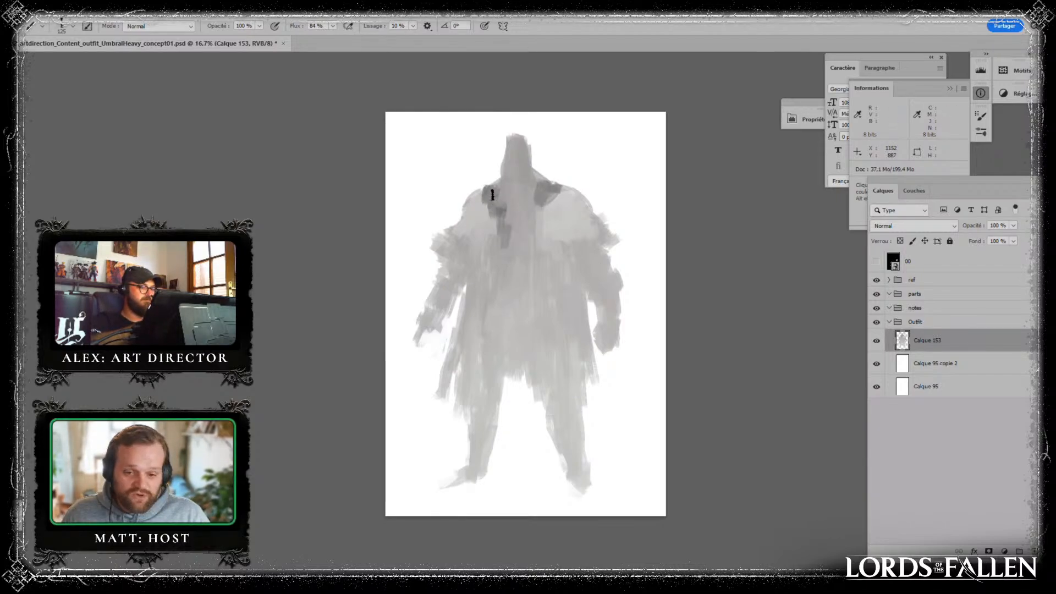
left_click_drag(489, 208, 490, 237)
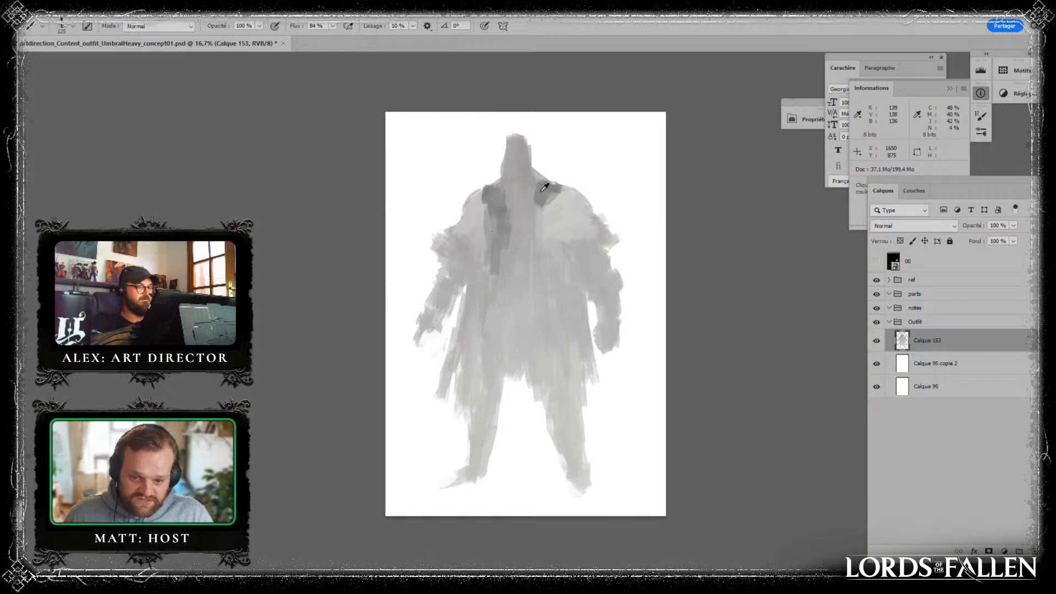
left_click_drag(529, 196, 540, 280)
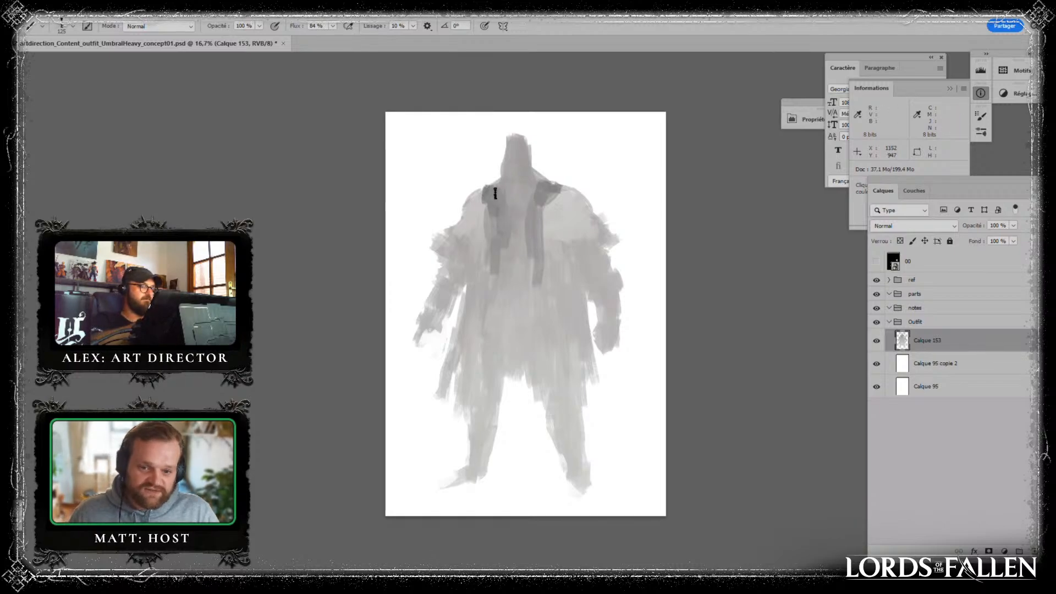
- Widen the dark lapels into vest panels with sampled greys and extend a dark vertical stroke down the right-side coat panel
left_click(499, 196, "alt")
mouse_move(498, 196)
left_mouse_down()
mouse_move(490, 237)
mouse_move(475, 237)
left_mouse_up()
left_click(507, 192, "alt")
left_click(500, 208, "alt")
left_click(489, 209, "alt")
left_click(543, 184, "alt")
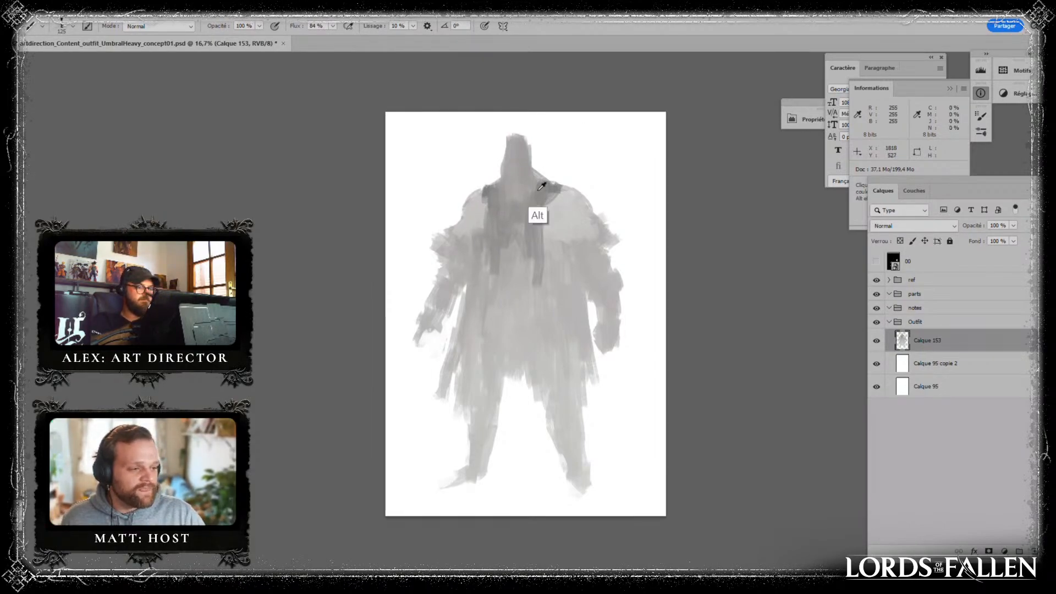
mouse_move(542, 197)
left_mouse_down()
mouse_move(551, 218)
mouse_move(552, 203)
mouse_move(552, 224)
mouse_move(539, 211)
mouse_move(560, 273)
left_mouse_up()
left_click(554, 187, "alt")
left_click(529, 248, "alt")
left_click_drag(562, 264, 565, 304)
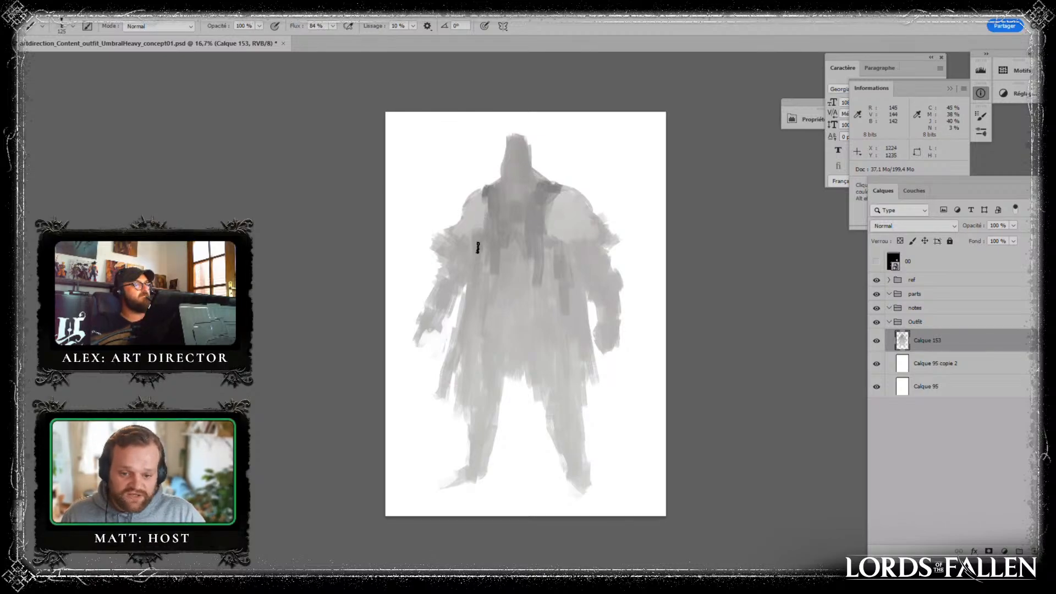
- Add dark grey strokes beside the torso below both shoulder pads
left_click(493, 267, "alt")
left_click_drag(473, 240, 468, 265)
left_click(491, 222, "alt")
left_click_drag(463, 248, 461, 290)
left_click_drag(576, 252, 578, 252)
left_click(526, 309, "alt")
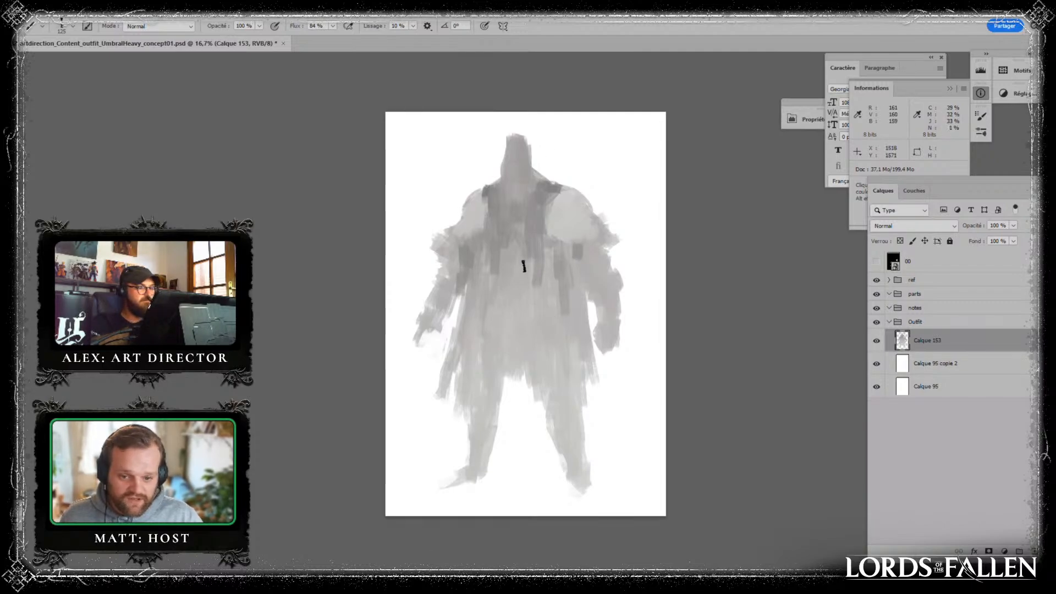
- Paint light horizontal rib-like strokes down the centre of the chest between the dark vest panels
left_click(568, 212, "alt")
mouse_move(499, 218)
left_mouse_down()
mouse_move(497, 205)
mouse_move(524, 199)
mouse_move(520, 225)
left_mouse_up()
left_click_drag(496, 237, 525, 243)
mouse_move(497, 257)
left_mouse_down()
mouse_move(522, 256)
mouse_move(523, 281)
left_mouse_up()
left_click(506, 227, "alt")
left_click_drag(506, 216, 500, 215)
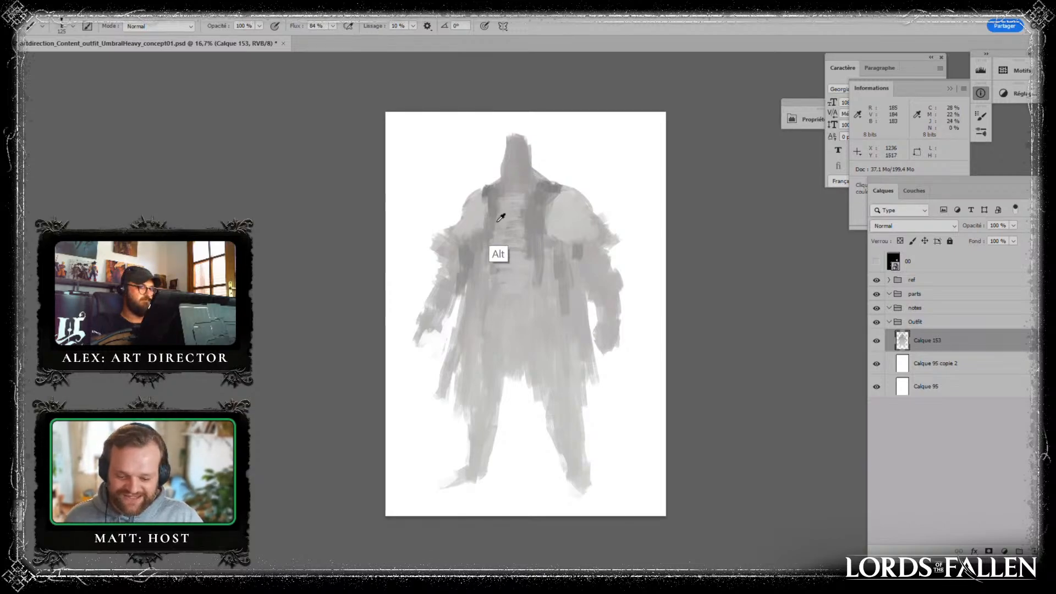
- Block in a dark belt shape across the waist and refine the abdomen above it with sampled greys
left_click(494, 226, "alt")
mouse_move(504, 271)
left_mouse_down()
mouse_move(512, 249)
mouse_move(514, 271)
mouse_move(497, 262)
mouse_move(514, 258)
mouse_move(527, 275)
mouse_move(498, 262)
mouse_move(491, 270)
mouse_move(533, 298)
mouse_move(498, 286)
mouse_move(473, 315)
mouse_move(487, 253)
mouse_move(534, 310)
left_mouse_up()
left_click(506, 242, "alt")
left_click(507, 253, "alt")
left_click(491, 281, "alt")
left_click(518, 303, "alt")
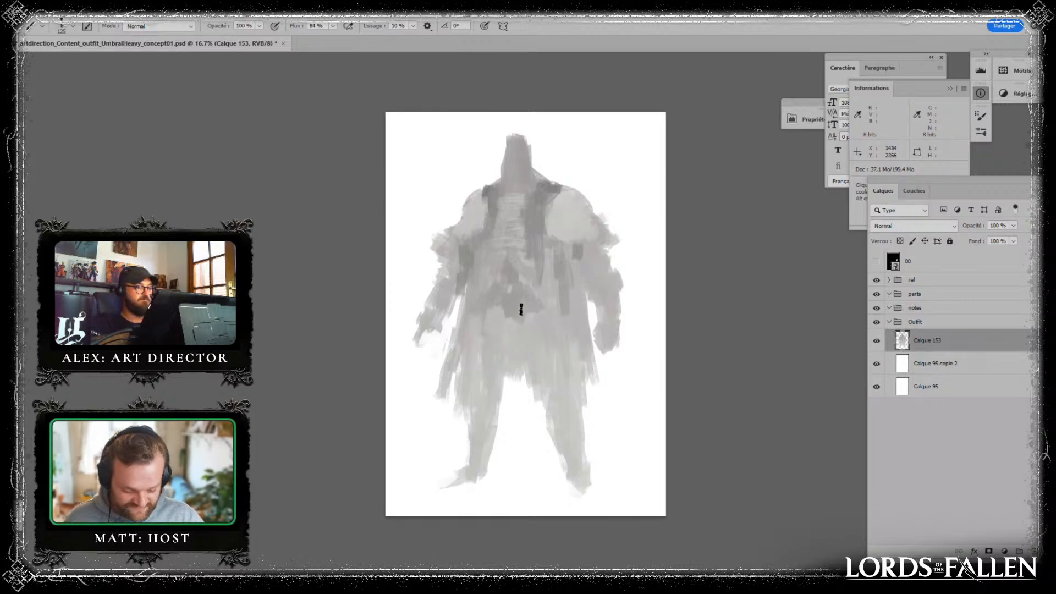
left_click(529, 256, "alt")
mouse_move(538, 269)
left_mouse_down()
mouse_move(526, 239)
mouse_move(533, 267)
left_mouse_up()
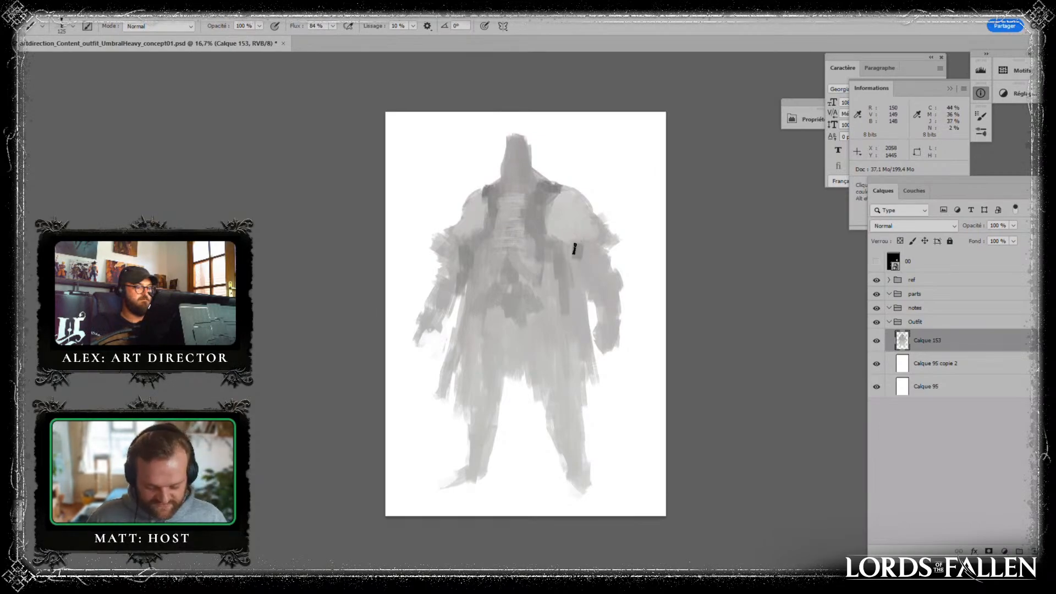
- Paint darker grey bands across the upper arms just below the shoulder pads
left_click_drag(591, 248, 597, 261)
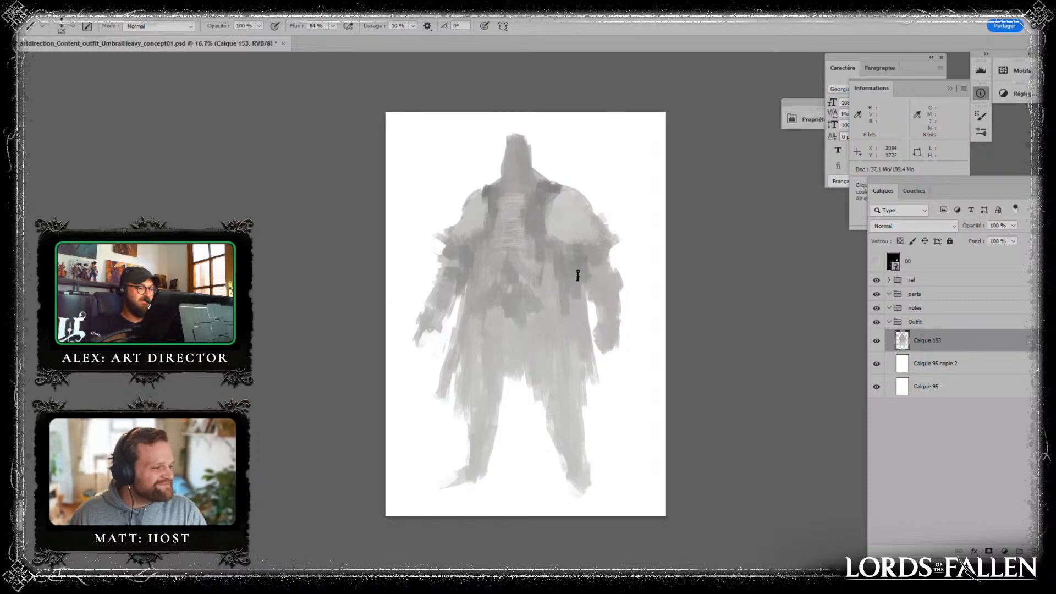
key("alt")
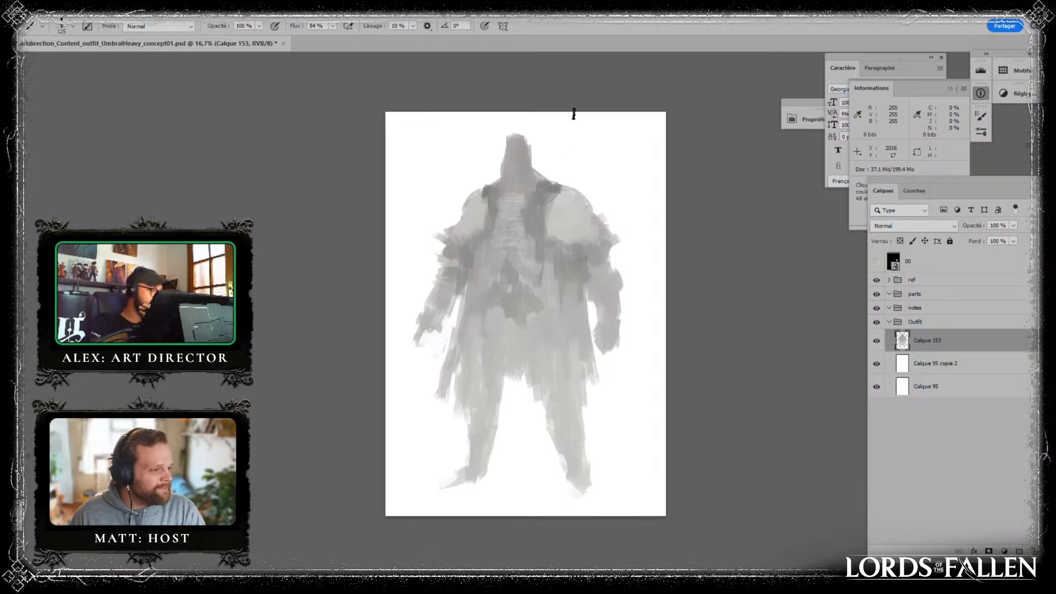
- Build up a raised dark collar on both sides of the neck with a size 90 brush
left_click(549, 186, "alt")
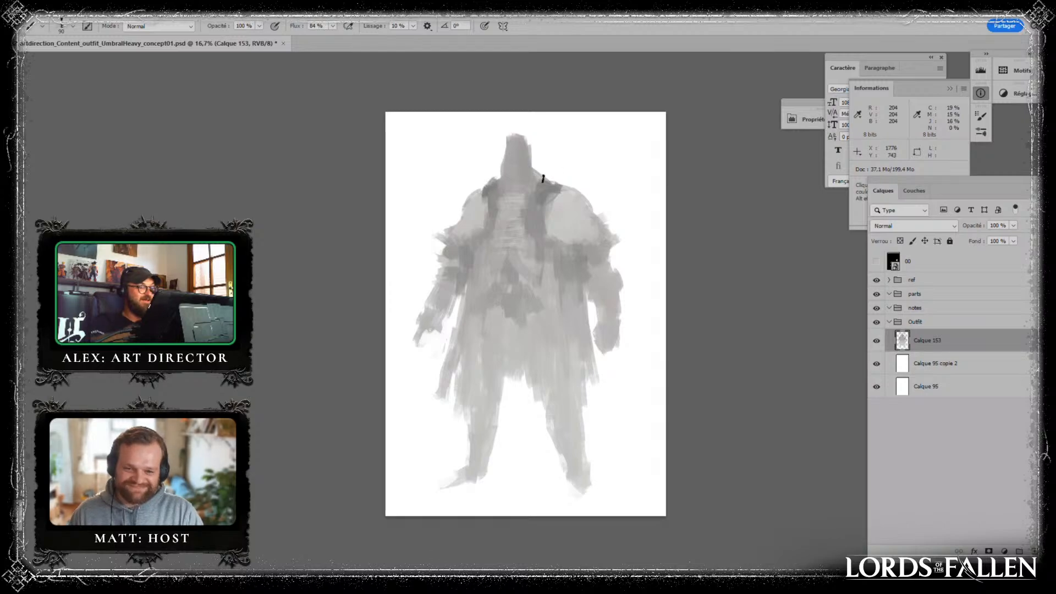
left_click(551, 183, "alt")
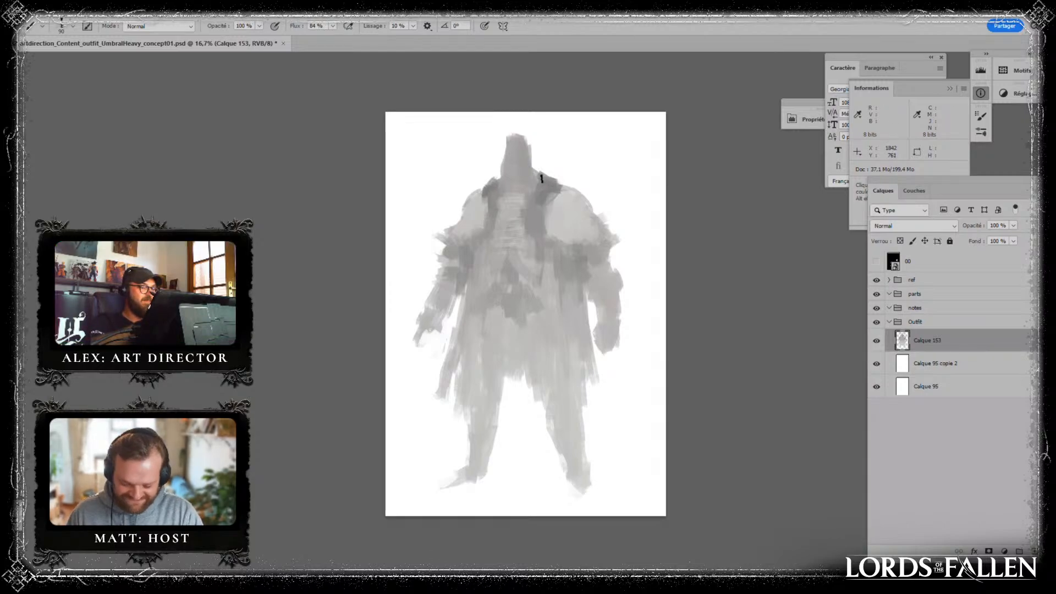
left_click_drag(542, 180, 558, 184)
left_click(489, 186, "alt")
left_click_drag(488, 189, 486, 182)
left_click(490, 174, "alt")
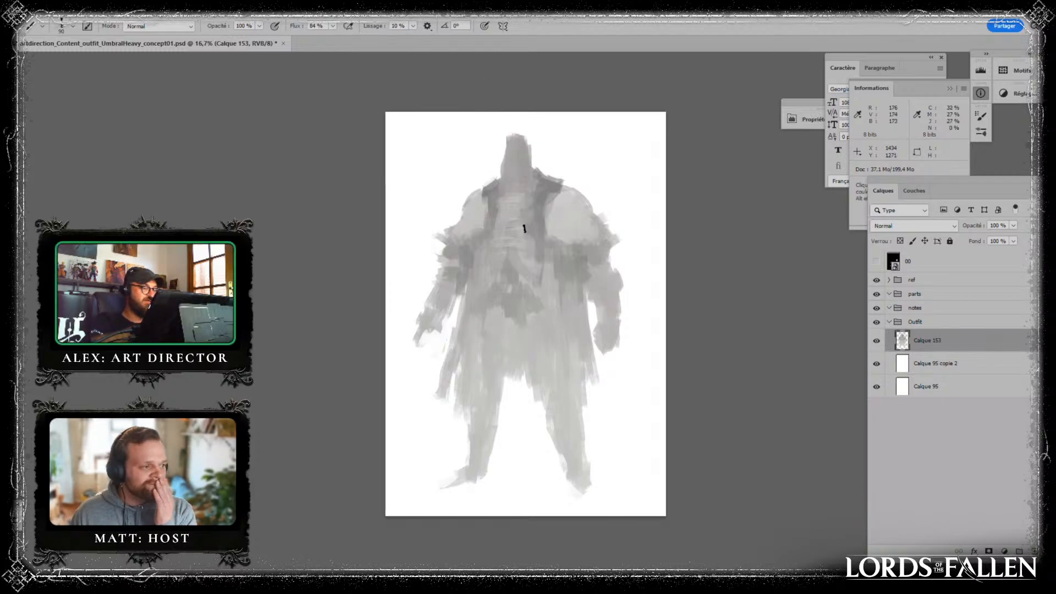
- Darken folds in the hanging coat panels on both sides of the waist with vertical strokes of sampled grey
left_click(547, 200, "alt")
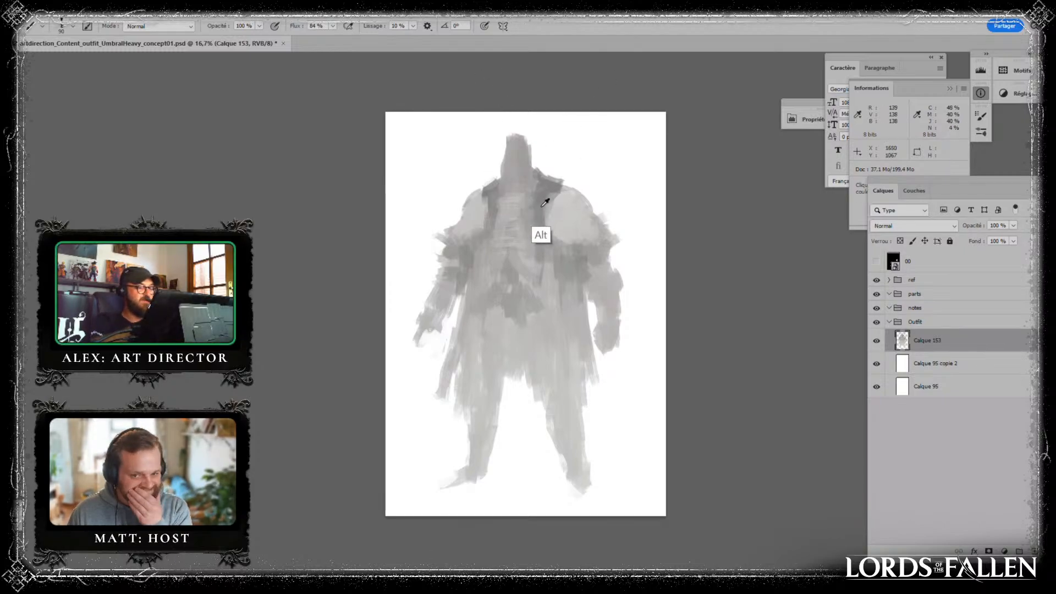
left_click(477, 277, "alt")
left_click_drag(467, 285, 446, 371)
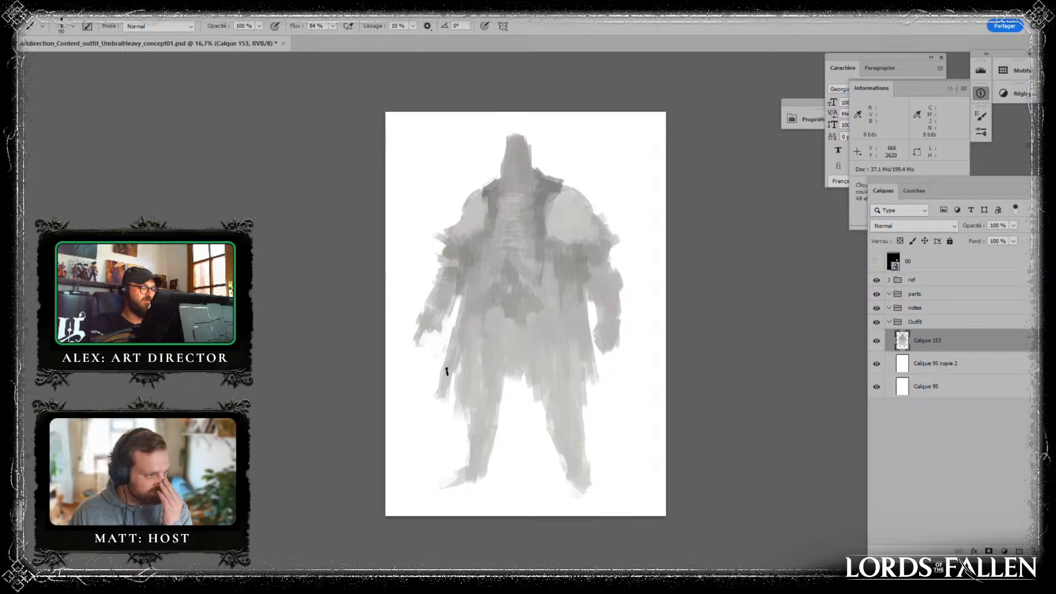
left_click(560, 187, "alt")
mouse_move(572, 290)
left_mouse_down()
mouse_move(561, 330)
mouse_move(569, 294)
mouse_move(559, 316)
left_mouse_up()
left_click(474, 294, "alt")
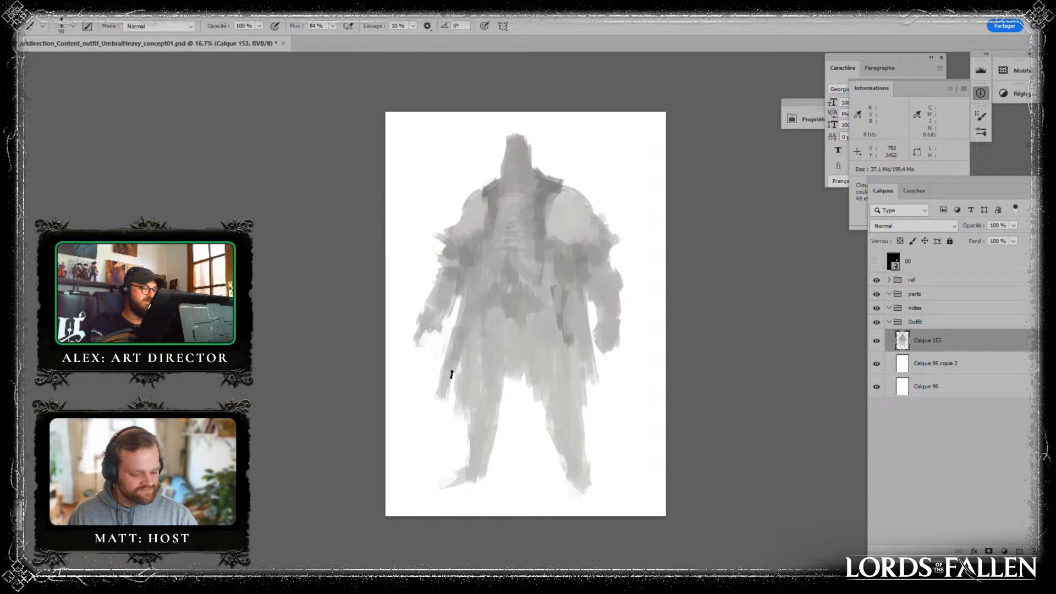
left_click(469, 348, "alt")
left_click_drag(462, 335, 454, 368)
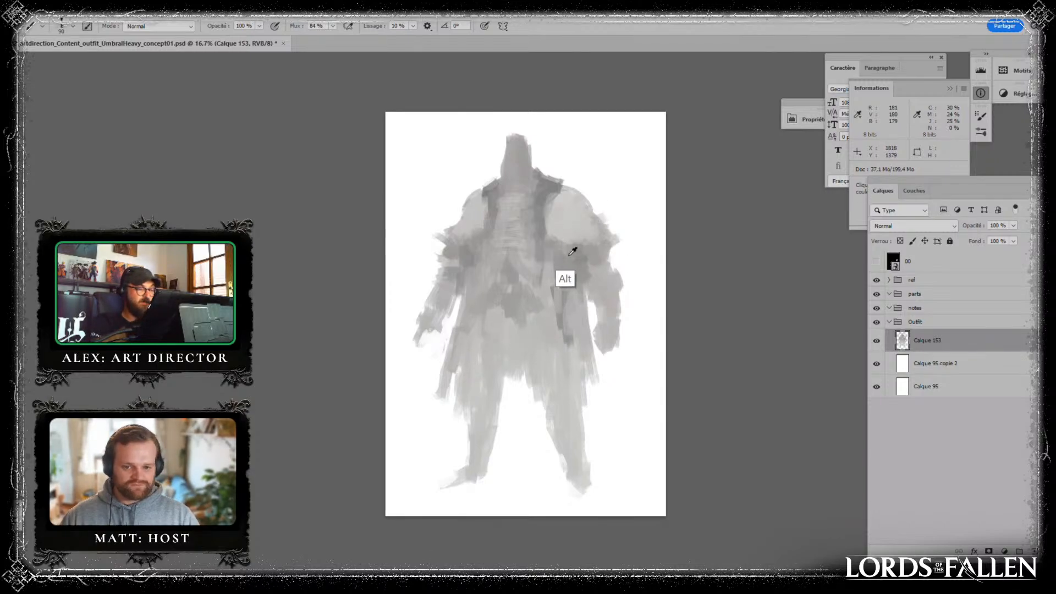
- Darken the hanging coat panel beside the leg and refine the upper arm below the shoulder pad with sampled greys
left_click(563, 317, "alt")
left_click_drag(576, 348, 589, 376)
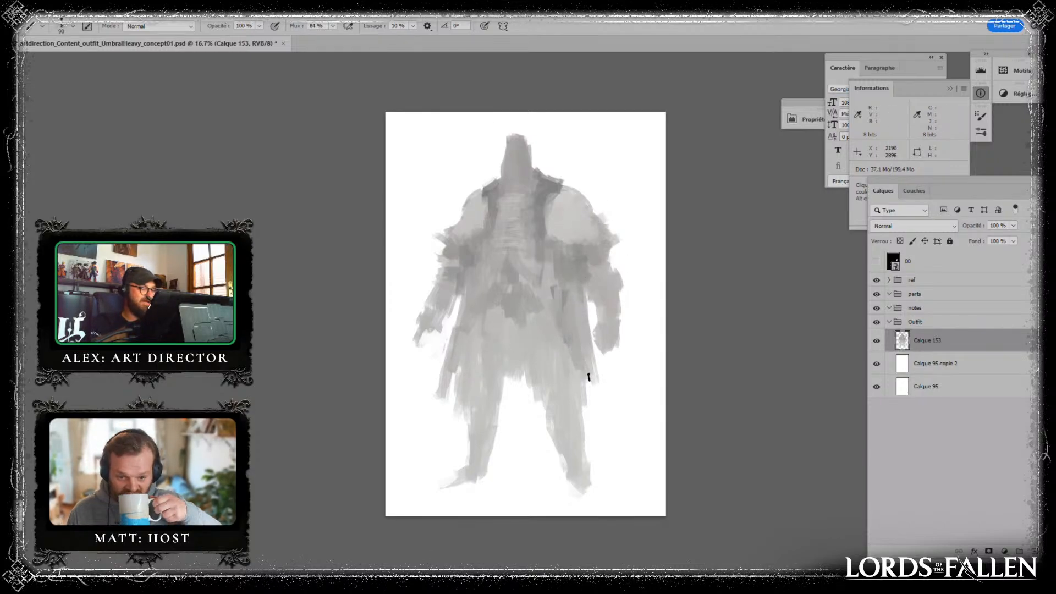
left_click(597, 252, "alt")
left_click_drag(600, 253, 612, 240)
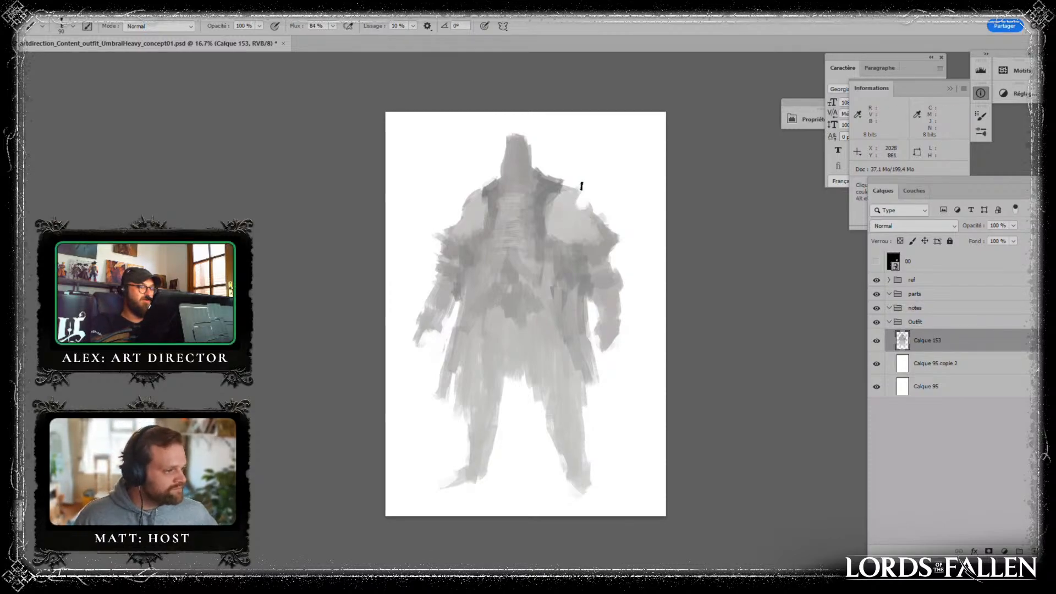
- Paint pointed light-grey spikes sticking out from the tops and outer edges of both shoulder pads
left_click_drag(574, 195, 594, 169)
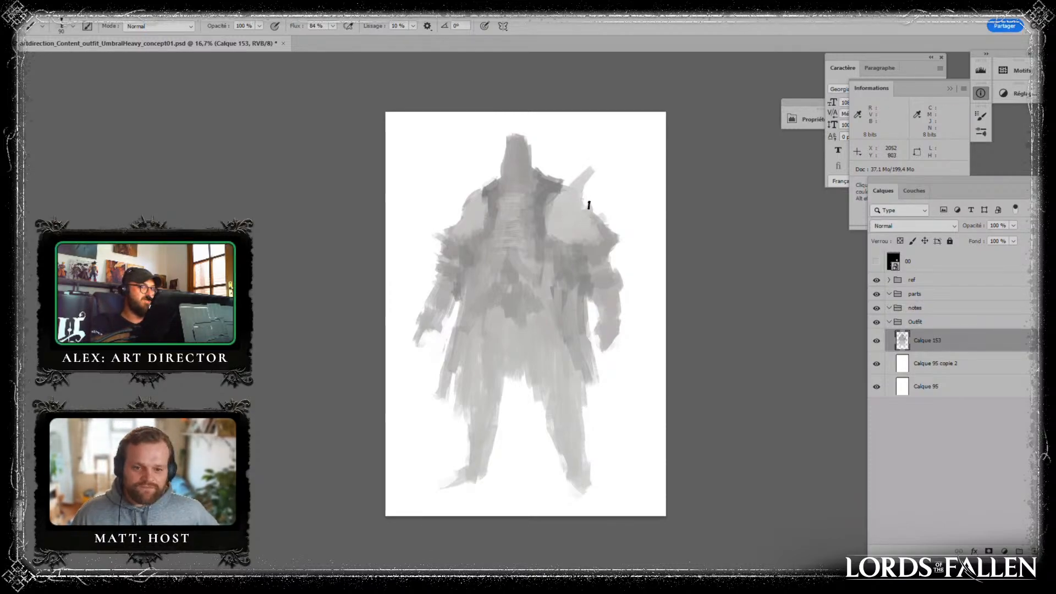
left_click_drag(619, 218, 605, 228)
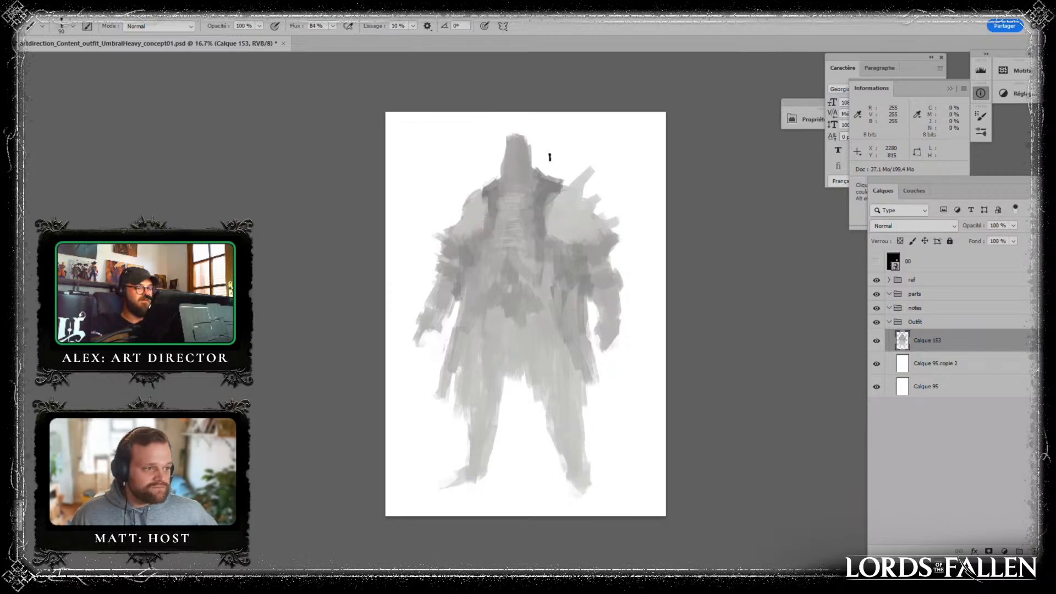
left_click(483, 189, "alt")
mouse_move(477, 193)
left_mouse_down()
mouse_move(476, 175)
mouse_move(454, 195)
left_mouse_up()
left_click_drag(461, 215, 458, 201)
left_click(460, 211, "alt")
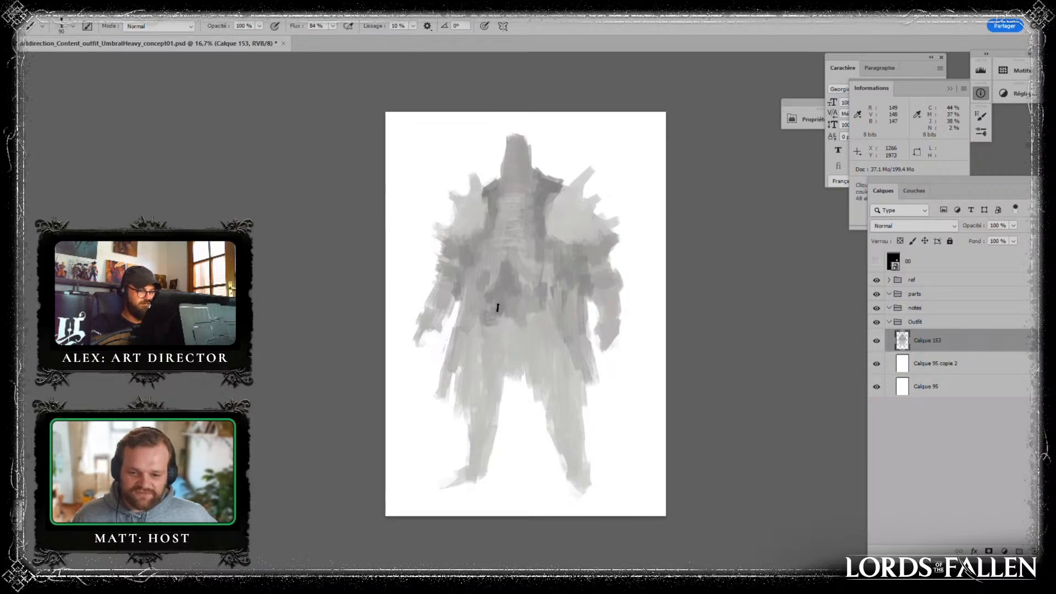
- Block in a mid-grey cloth hanging from the belt between the legs, with ragged strips along its lower hem
mouse_move(490, 346)
left_mouse_down()
mouse_move(511, 368)
mouse_move(504, 388)
mouse_move(515, 352)
mouse_move(490, 367)
mouse_move(504, 436)
left_mouse_up()
left_click(488, 349, "alt")
left_click(512, 379, "alt")
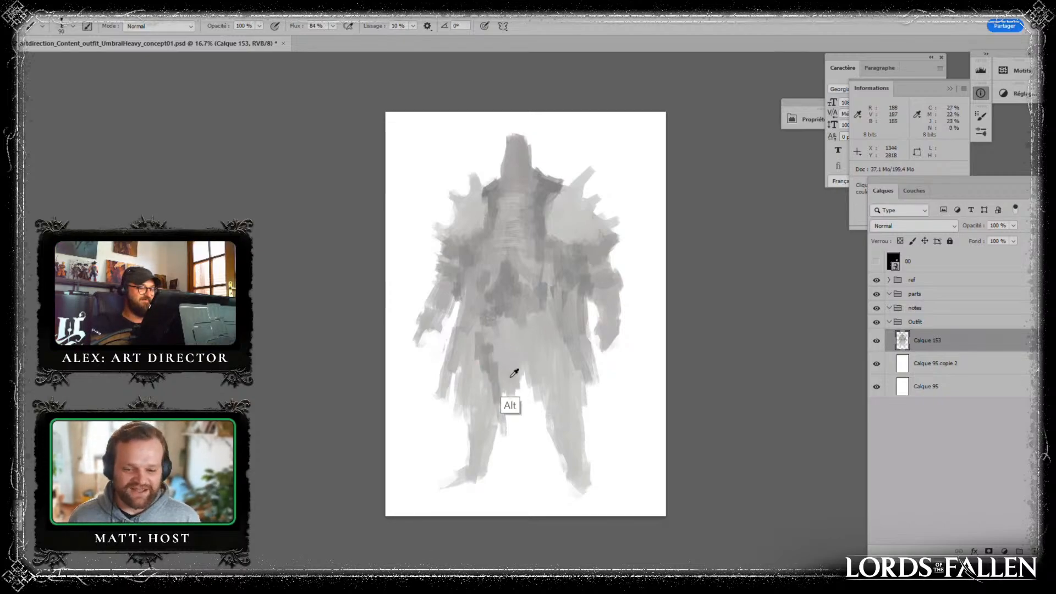
mouse_move(495, 361)
left_mouse_down()
mouse_move(501, 395)
mouse_move(533, 332)
mouse_move(525, 392)
left_mouse_up()
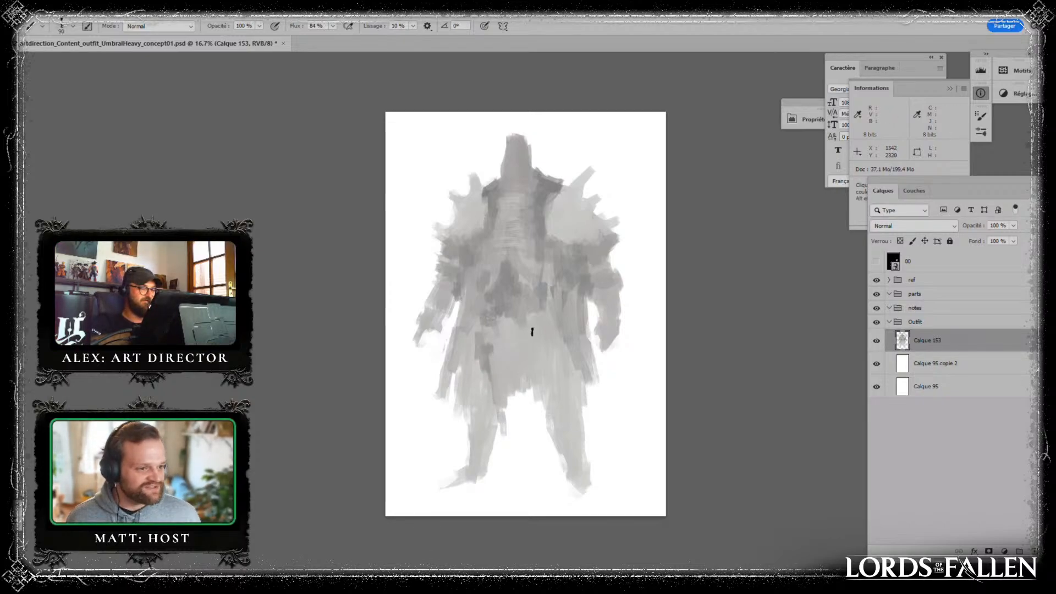
mouse_move(532, 352)
left_mouse_down()
mouse_move(528, 407)
mouse_move(512, 414)
mouse_move(505, 452)
left_mouse_up()
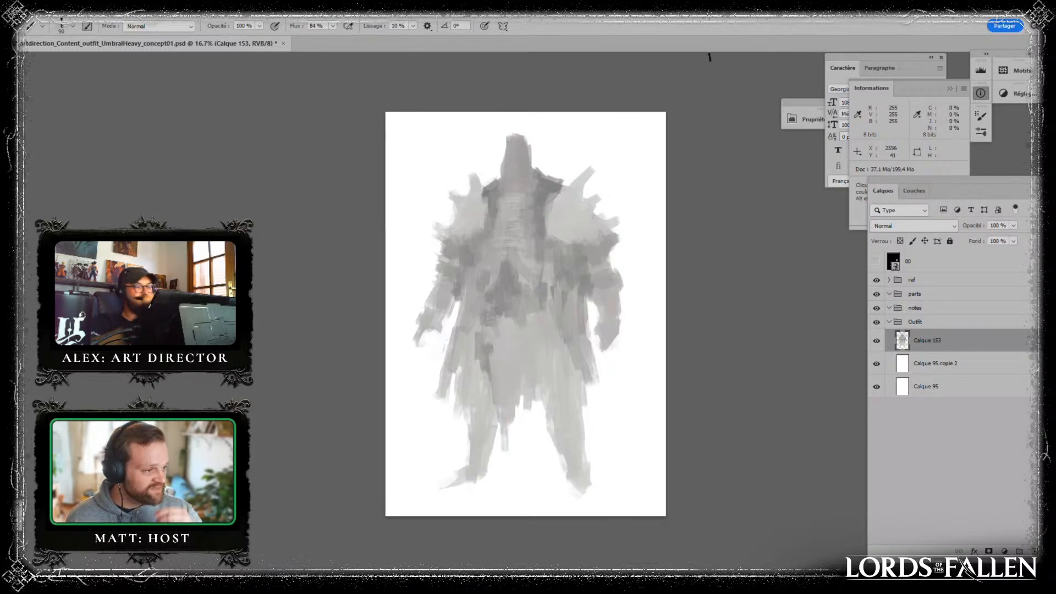
mouse_move(531, 397)
left_mouse_down()
mouse_move(536, 334)
mouse_move(534, 392)
mouse_move(515, 421)
mouse_move(520, 375)
mouse_move(519, 408)
left_mouse_up()
- Define both side edges of the hanging front cloth with darker vertical strokes of sampled grey
left_click(537, 346, "alt")
left_click(540, 361, "alt")
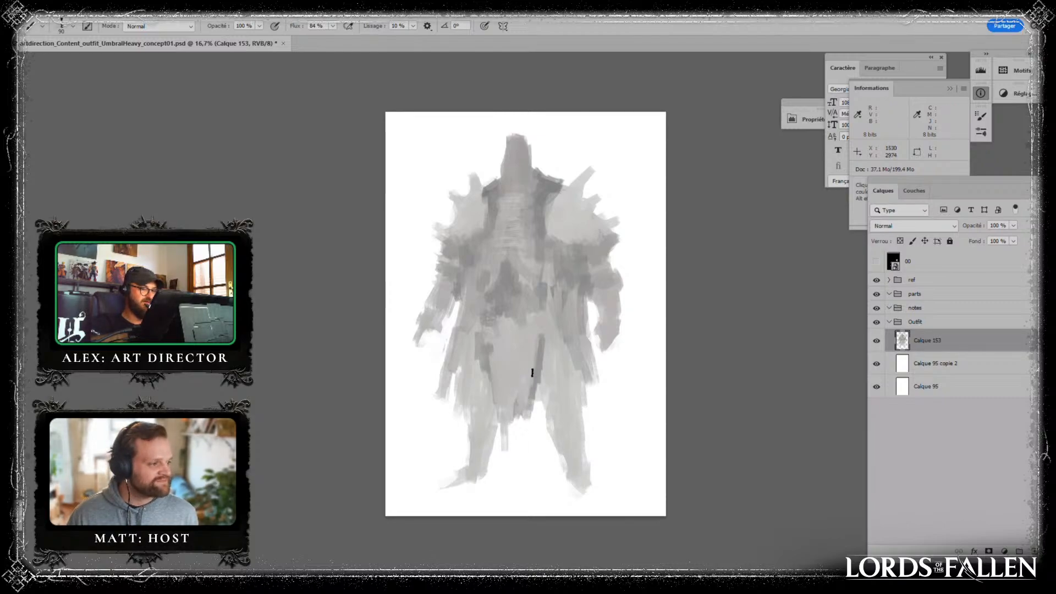
left_click_drag(535, 356, 532, 384)
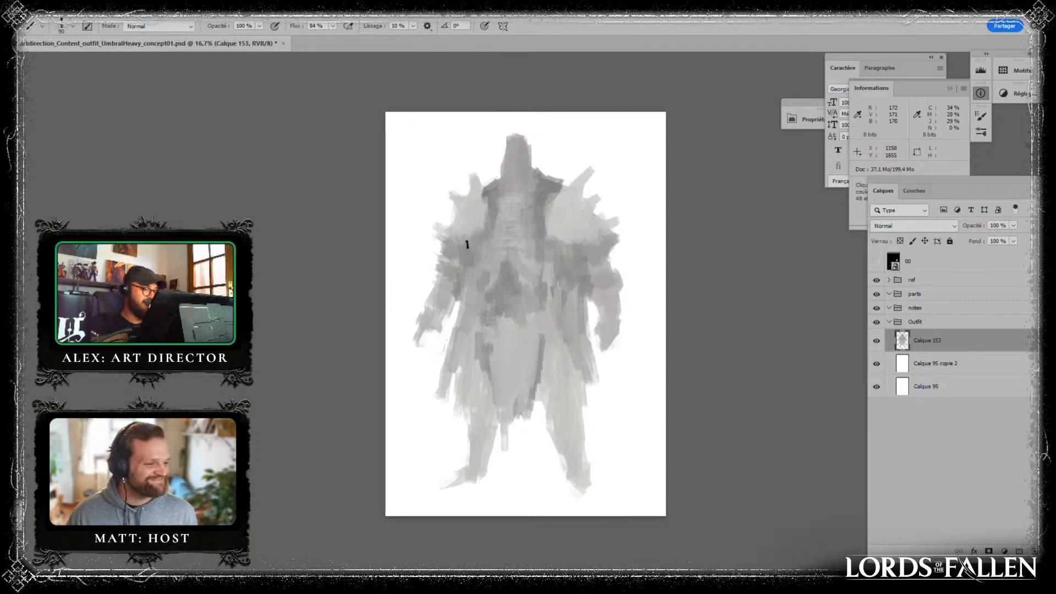
left_click(482, 351, "alt")
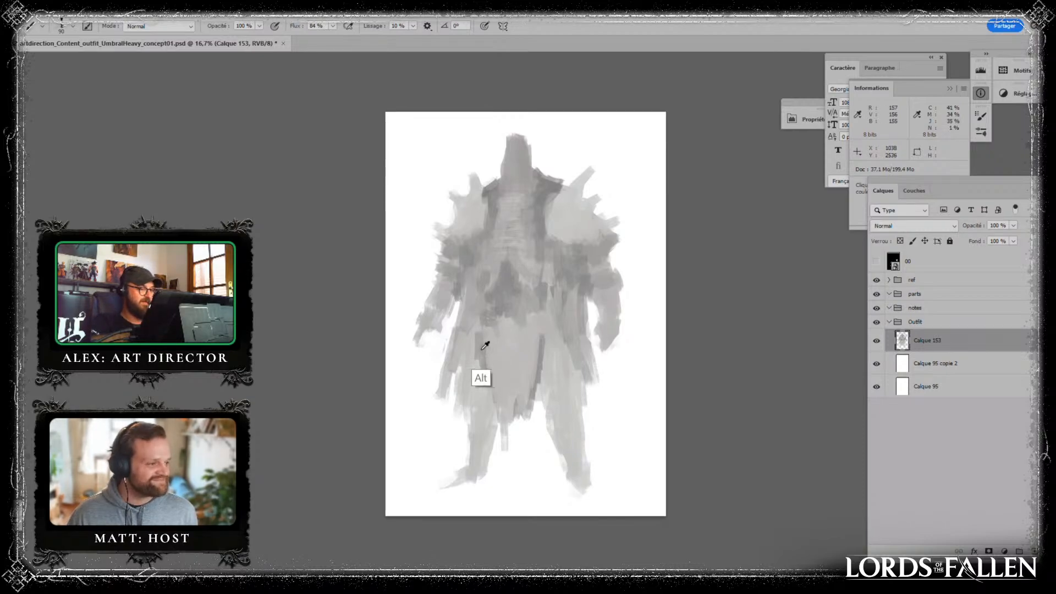
left_click_drag(485, 368, 488, 402)
left_click(495, 369, "alt")
left_click_drag(489, 336, 486, 371)
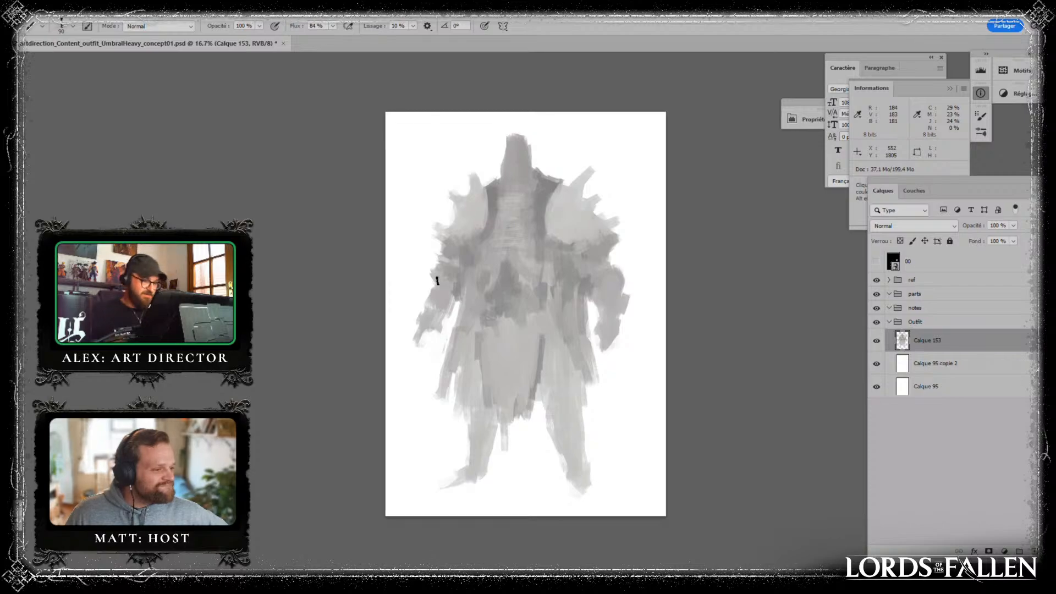
key("alt")
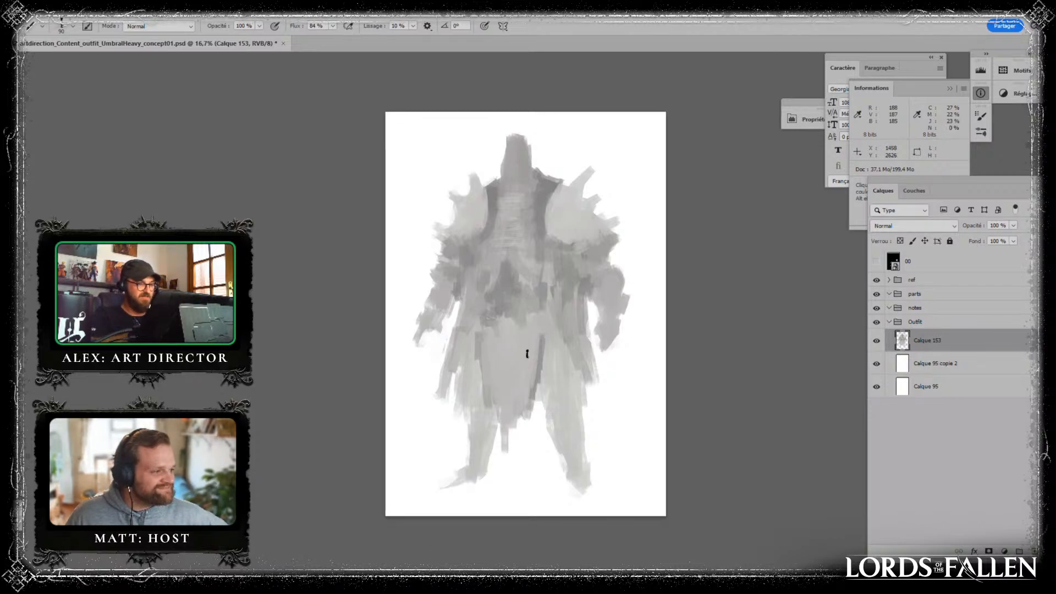
key("alt")
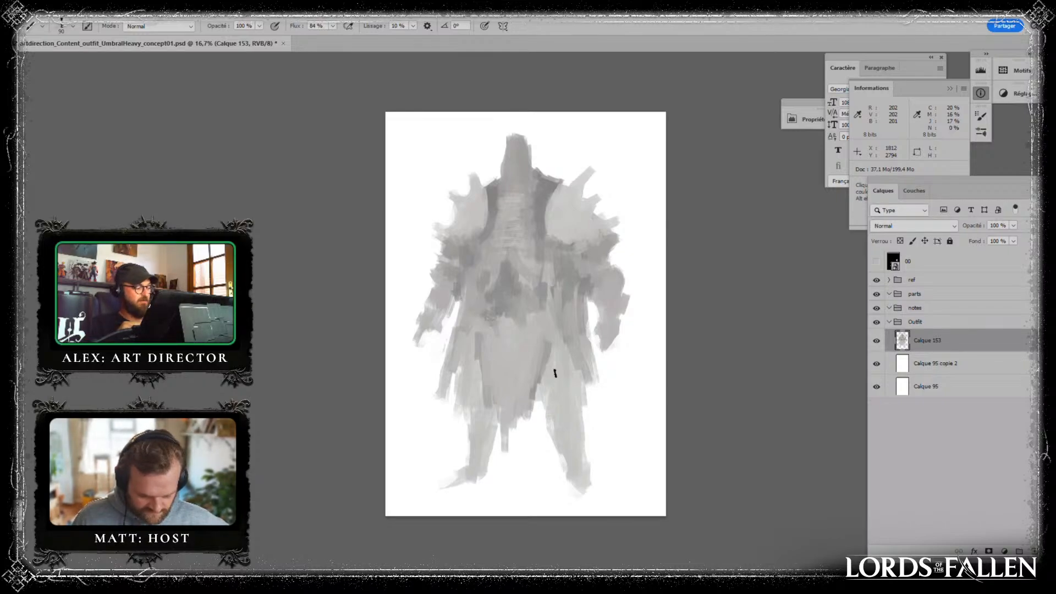
- Clean up the dark collar and vest edges where they meet the shoulder pads with short sampled-grey strokes
left_click(503, 208, "alt")
left_click_drag(496, 199, 487, 238)
left_click(493, 197, "alt")
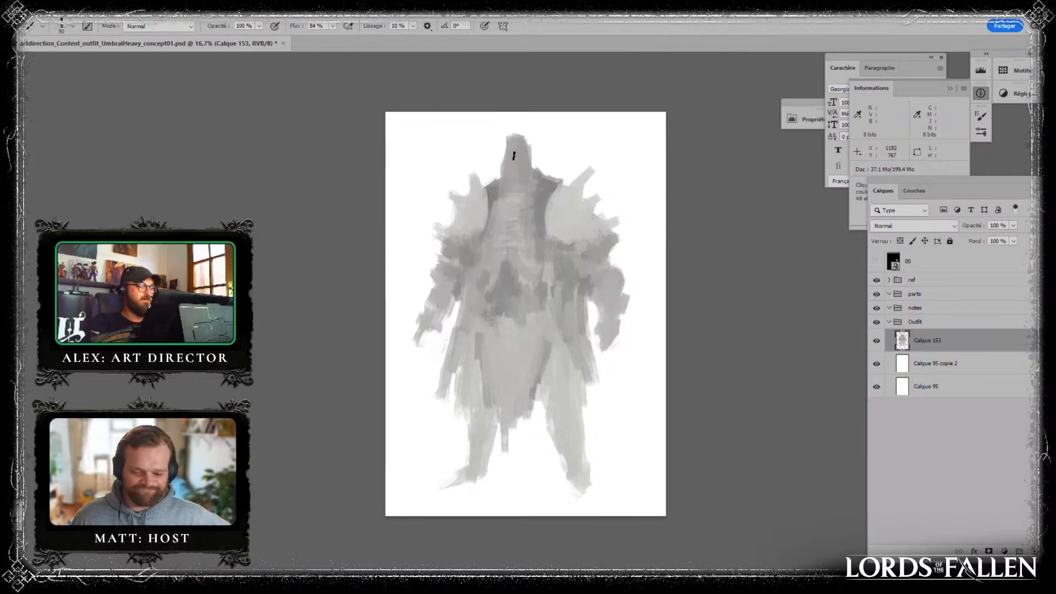
left_click(563, 190, "alt")
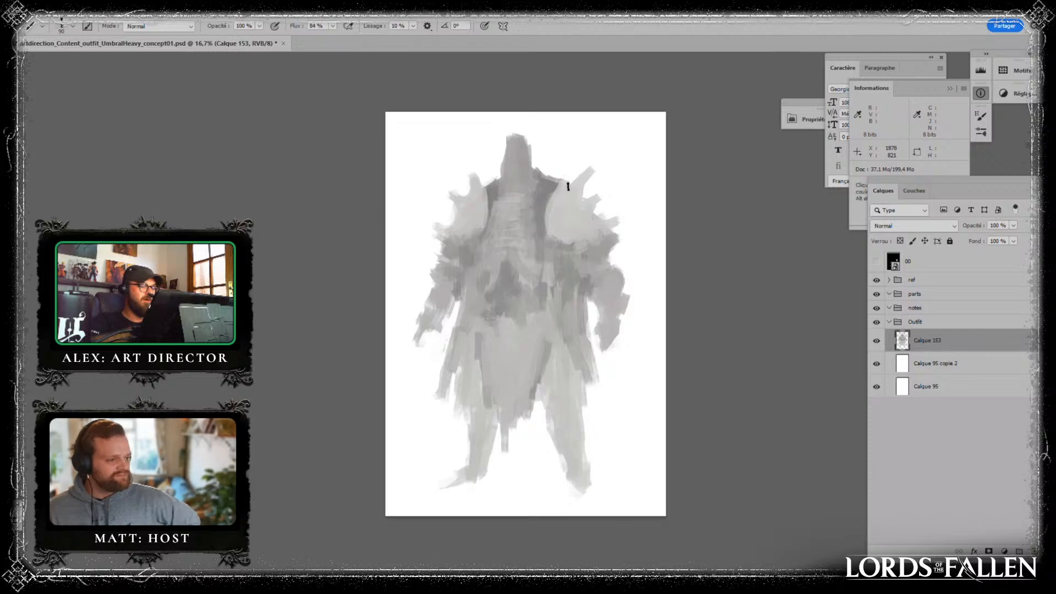
left_click(553, 180, "alt")
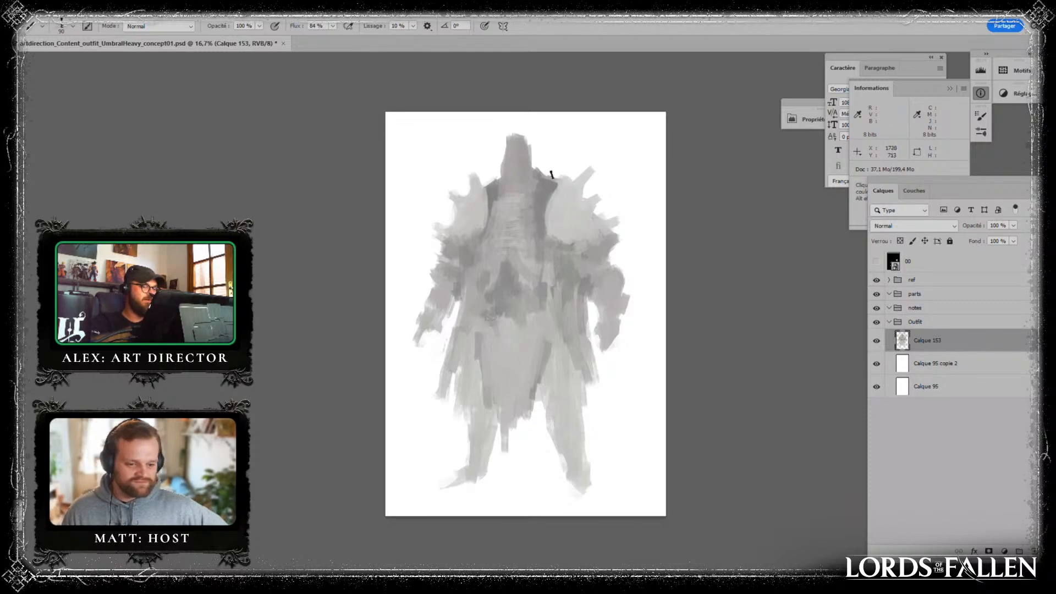
left_click(543, 171, "alt")
left_click(550, 188, "alt")
left_click_drag(539, 195, 536, 180)
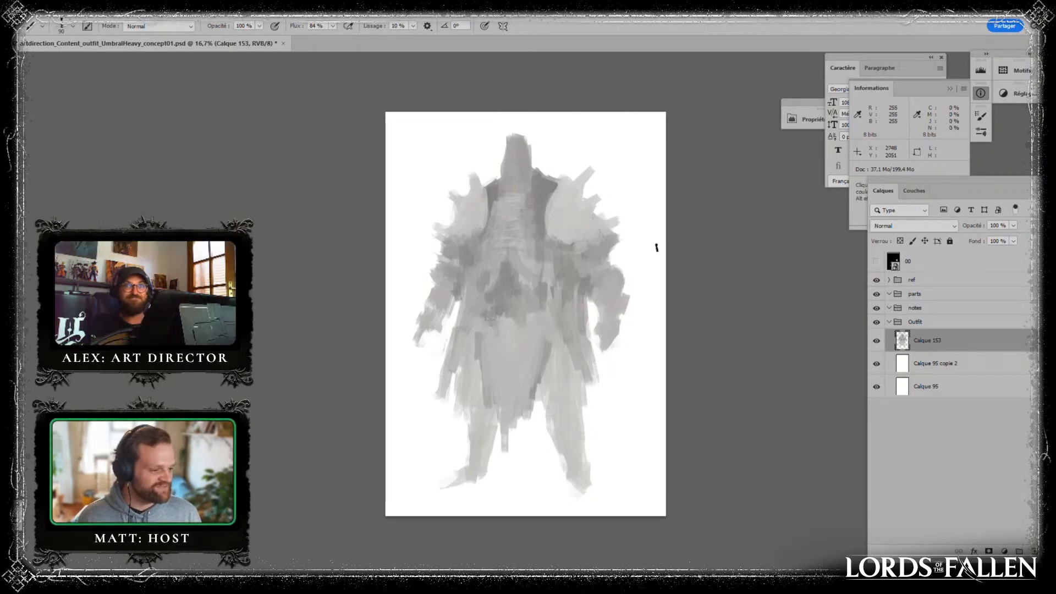
- Paint lighter sampled greys over the dark peak above the belt to soften the abdomen
left_click(547, 265, "alt")
left_click(514, 275, "alt")
left_click(515, 260, "alt")
mouse_move(511, 257)
left_mouse_down()
mouse_move(514, 278)
mouse_move(490, 281)
left_mouse_up()
left_click(492, 260, "alt")
left_click(499, 297, "alt")
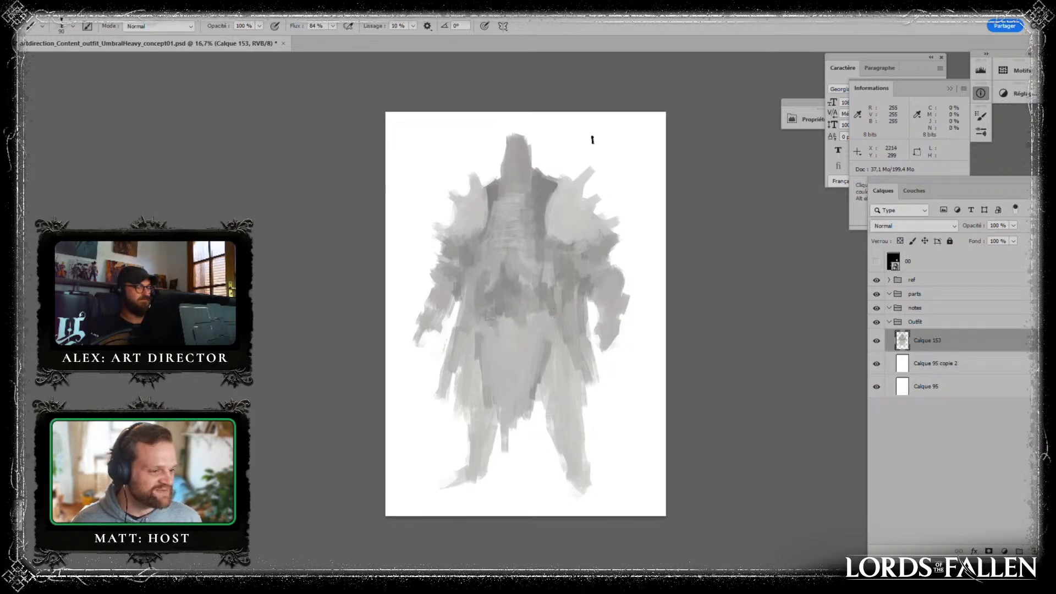
left_click(505, 262, "alt")
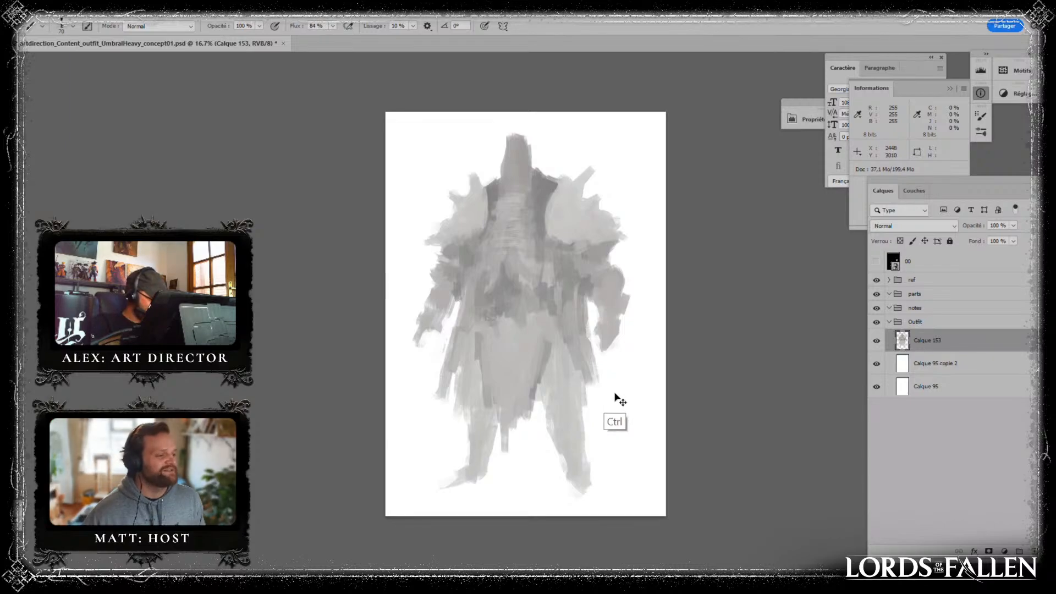
- Flip the canvas horizontally and broaden the outer contour of the leg below the larger shoulder pad
key("ctrl+f")
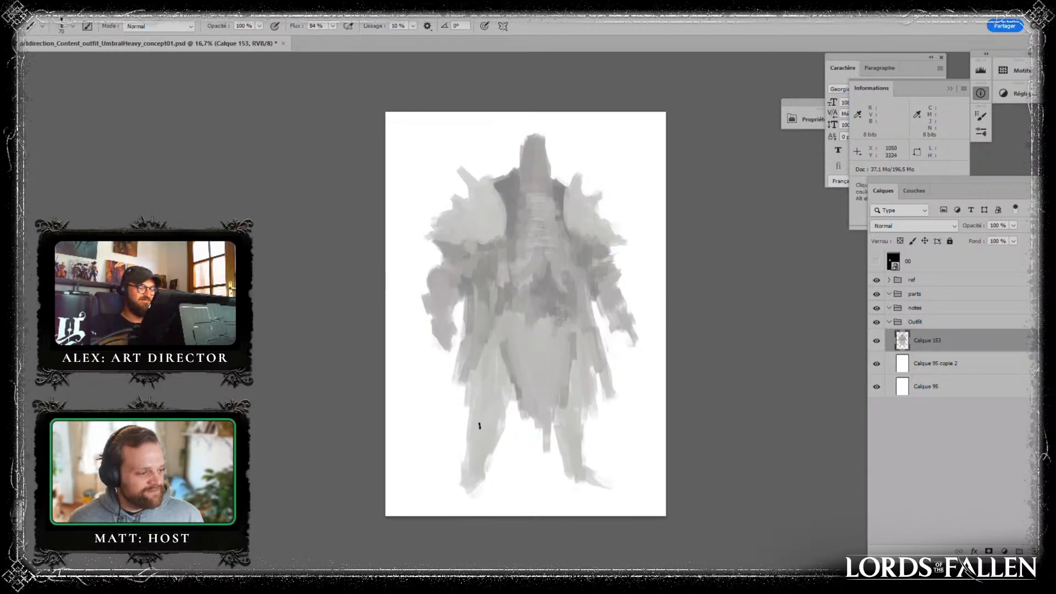
left_click_drag(471, 406, 453, 481)
left_click(503, 454, "alt")
mouse_move(499, 430)
left_mouse_down()
mouse_move(486, 464)
mouse_move(444, 465)
mouse_move(448, 445)
mouse_move(461, 462)
mouse_move(465, 410)
left_mouse_up()
left_click(444, 436, "alt")
left_click(492, 423, "alt")
- Trim the inner calf of that leg with sampled white and rebuild its lower leg and boot in grey
left_click(499, 464, "alt")
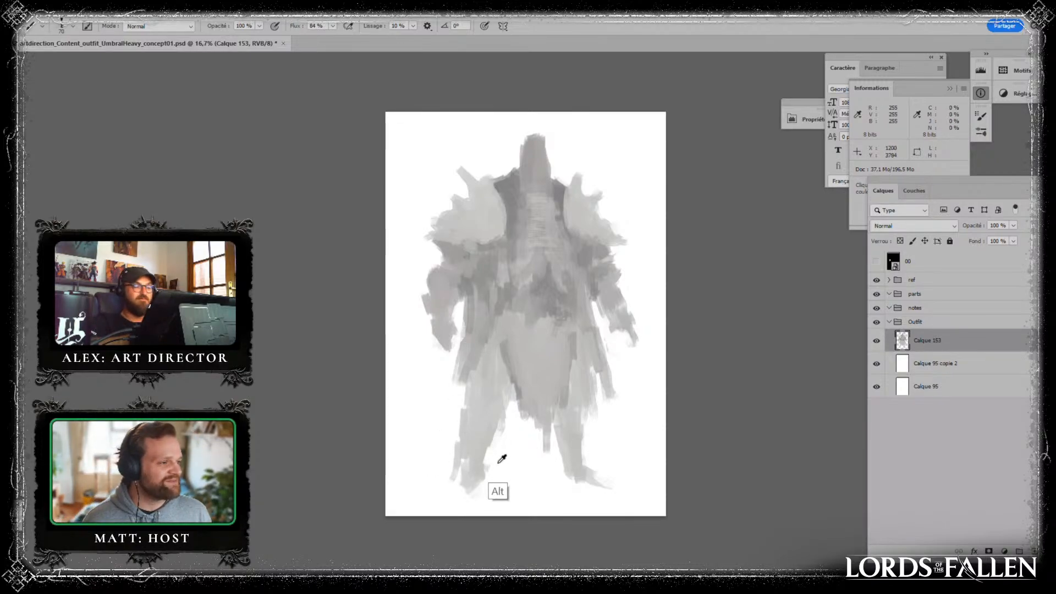
left_click_drag(489, 454, 479, 485)
left_click(449, 434, "alt")
left_click_drag(457, 447, 453, 494)
left_click(472, 460, "alt")
left_click(448, 455, "alt")
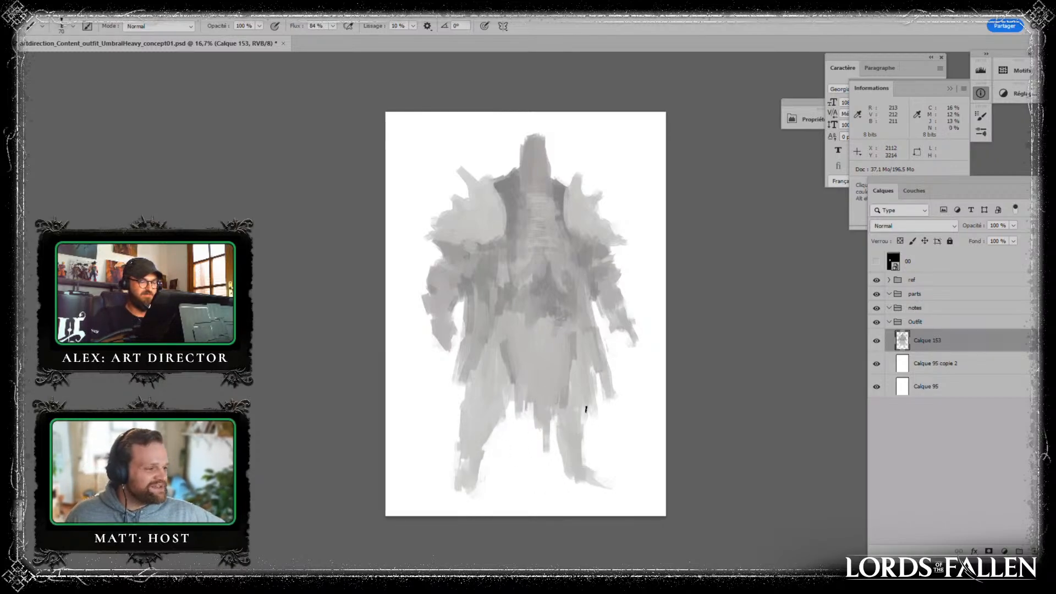
- Carve the gaps between both forearms and the coat with sampled white
key("alt")
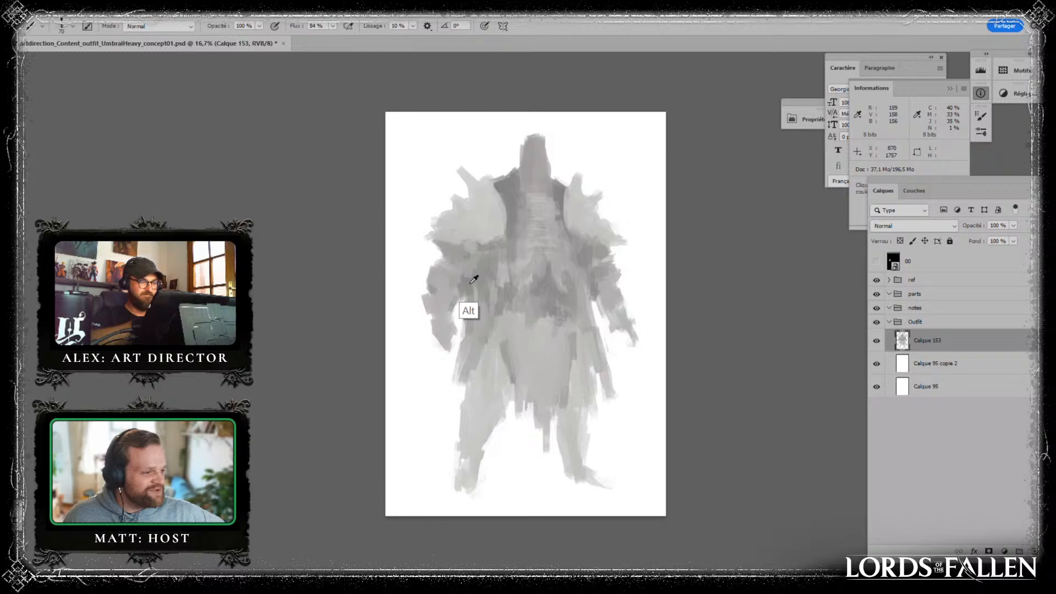
left_click(447, 357, "alt")
left_click_drag(464, 336, 466, 307)
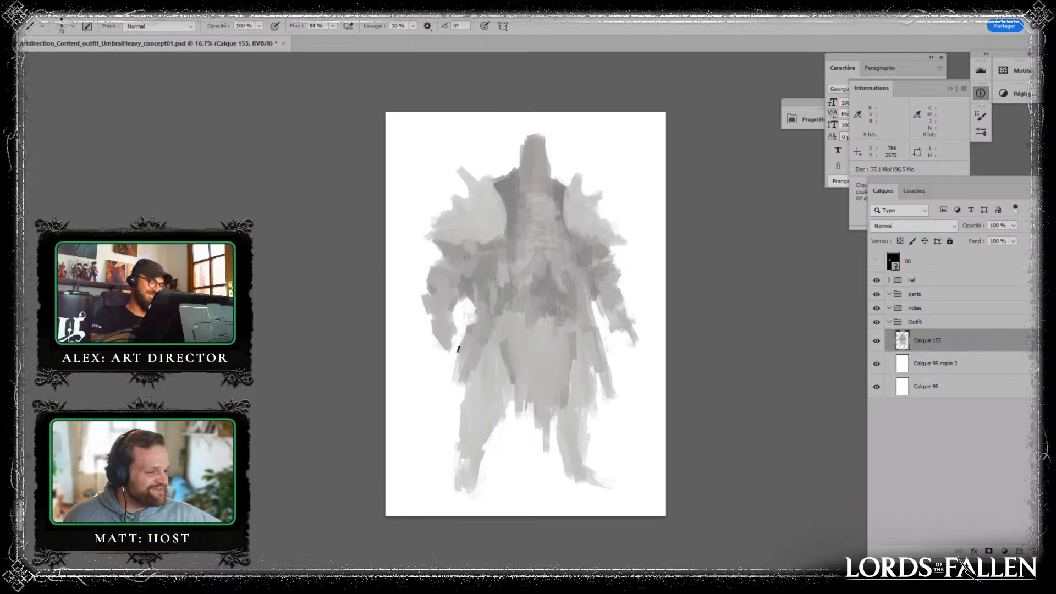
key("alt")
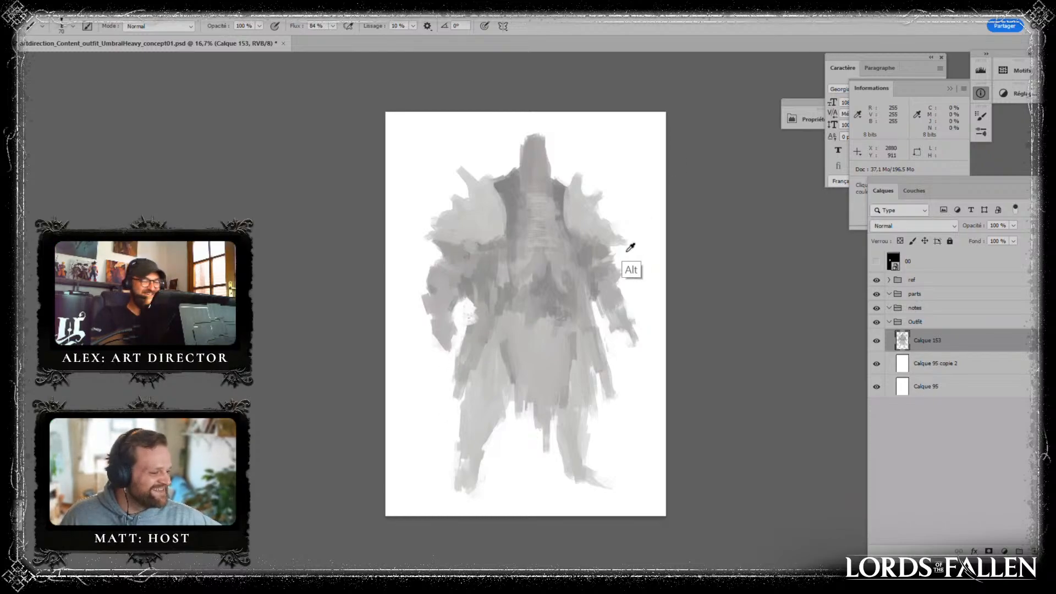
left_click(611, 347, "alt")
left_click_drag(593, 309, 585, 309)
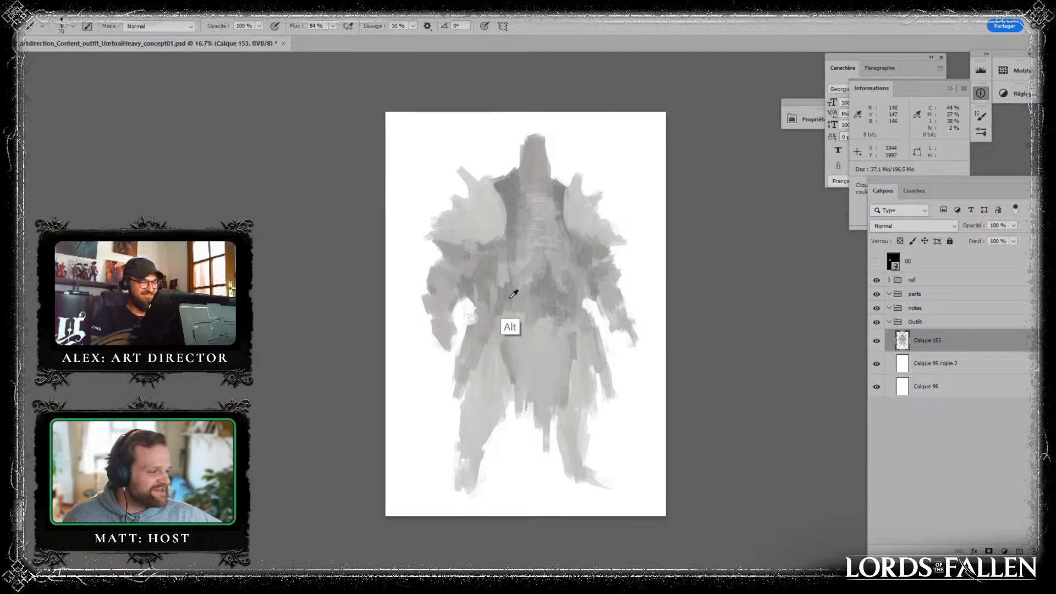
- Darken and extend the flared coat panels on both hips with diagonal strokes of sampled grey
left_click_drag(492, 340, 480, 366)
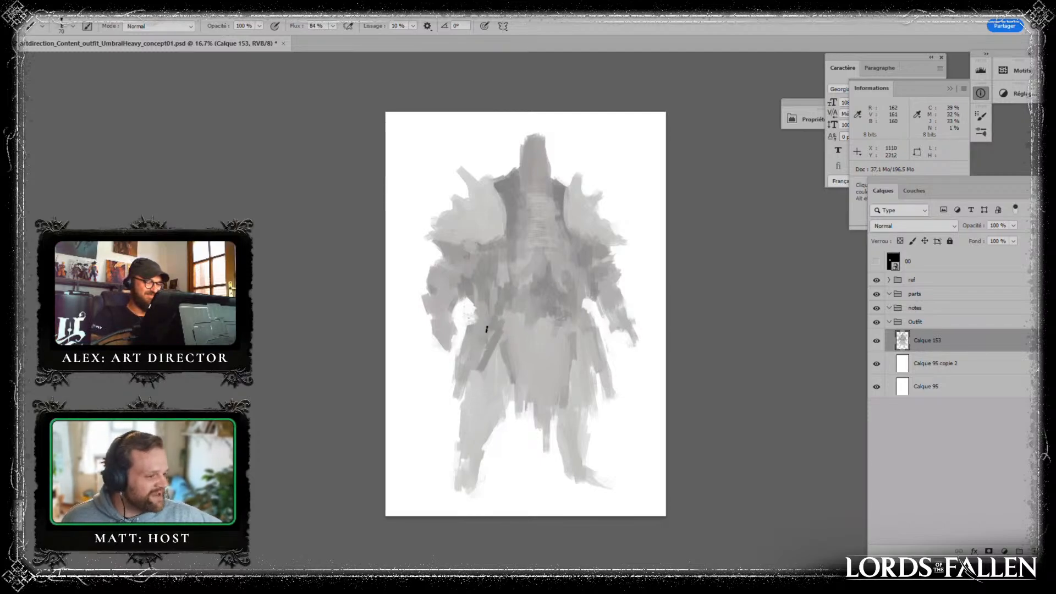
left_click(564, 288, "alt")
left_click_drag(576, 325, 591, 357)
left_click(589, 330, "alt")
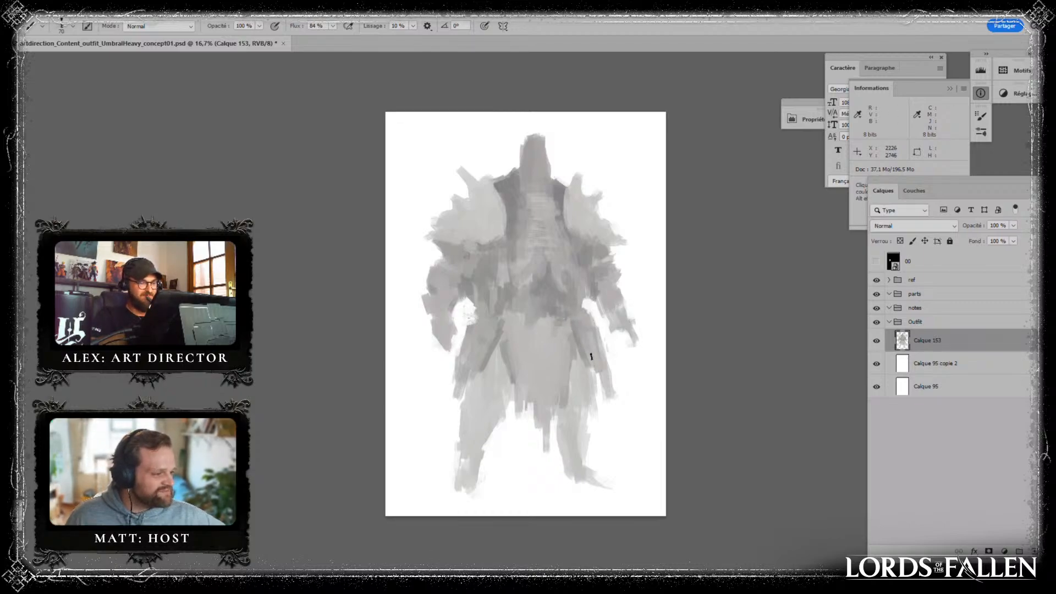
left_click(483, 344, "alt")
mouse_move(484, 347)
left_mouse_down()
mouse_move(480, 371)
mouse_move(465, 364)
mouse_move(449, 394)
left_mouse_up()
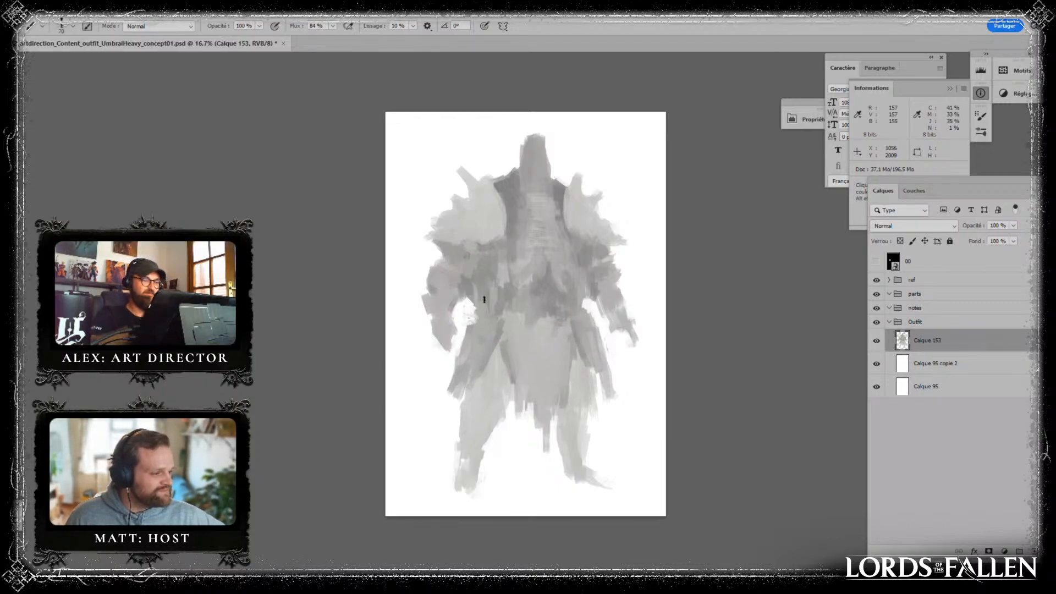
- Touch up the side of the waist and the hand of the arm on the smaller shoulder's side
left_click(580, 289, "alt")
left_click(627, 329, "alt")
left_click(621, 354, "alt")
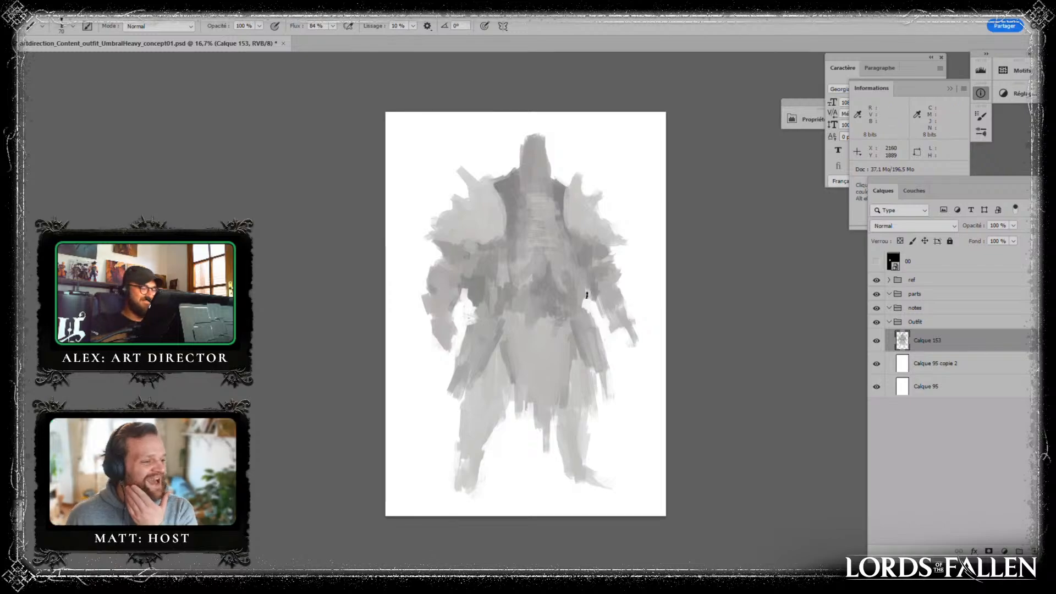
key("alt")
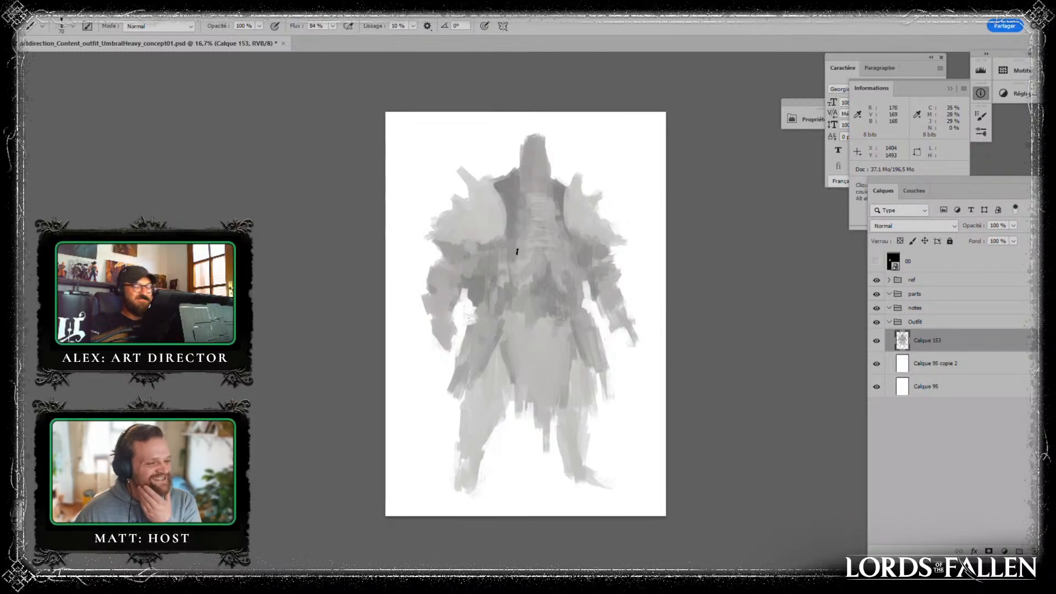
- Add a new empty layer above the silhouette layer Calque 153 in the Outfit group
left_click(877, 342)
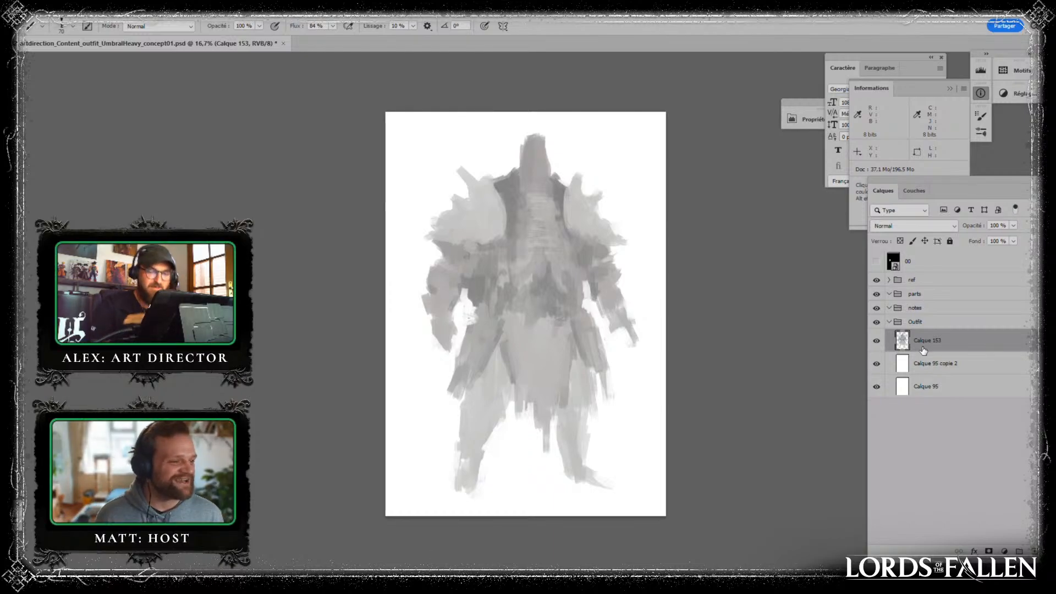
key("alt")
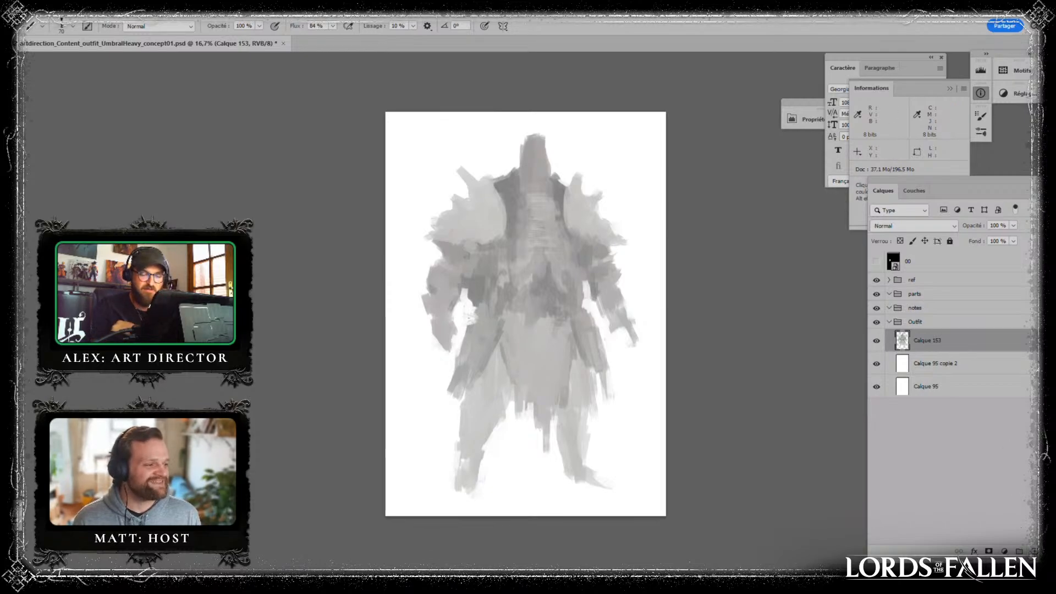
key("ctrl+shift+alt+n")
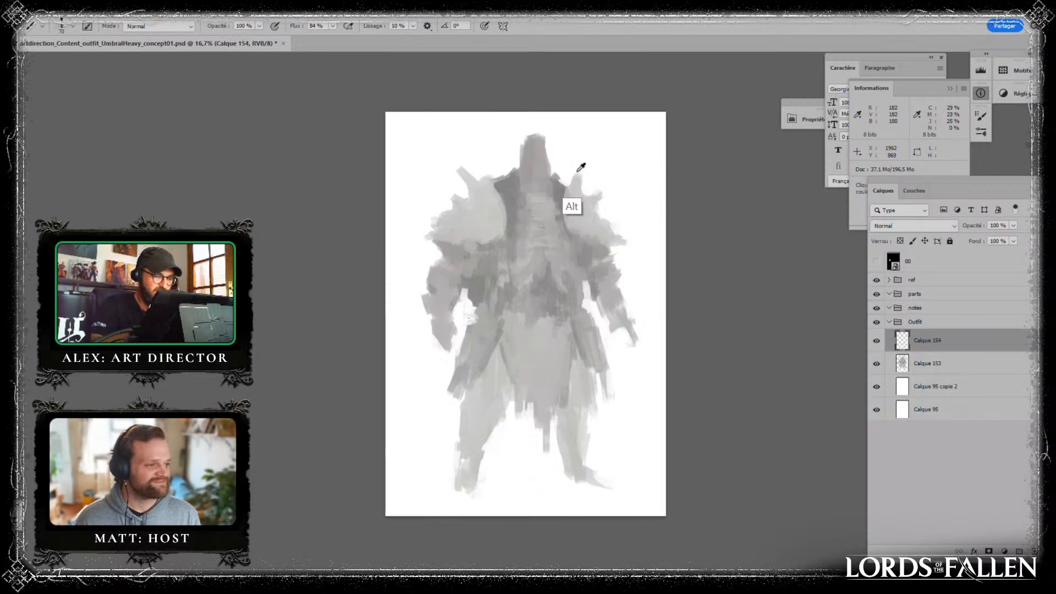
- Paint a pale, elongated mask-like face over the figure's head on the new layer Calque 154
mouse_move(538, 166)
left_mouse_down()
mouse_move(536, 143)
mouse_move(534, 185)
mouse_move(530, 159)
mouse_move(535, 178)
mouse_move(530, 159)
mouse_move(540, 178)
left_mouse_up()
left_click(533, 165, "alt")
left_click(624, 128, "alt")
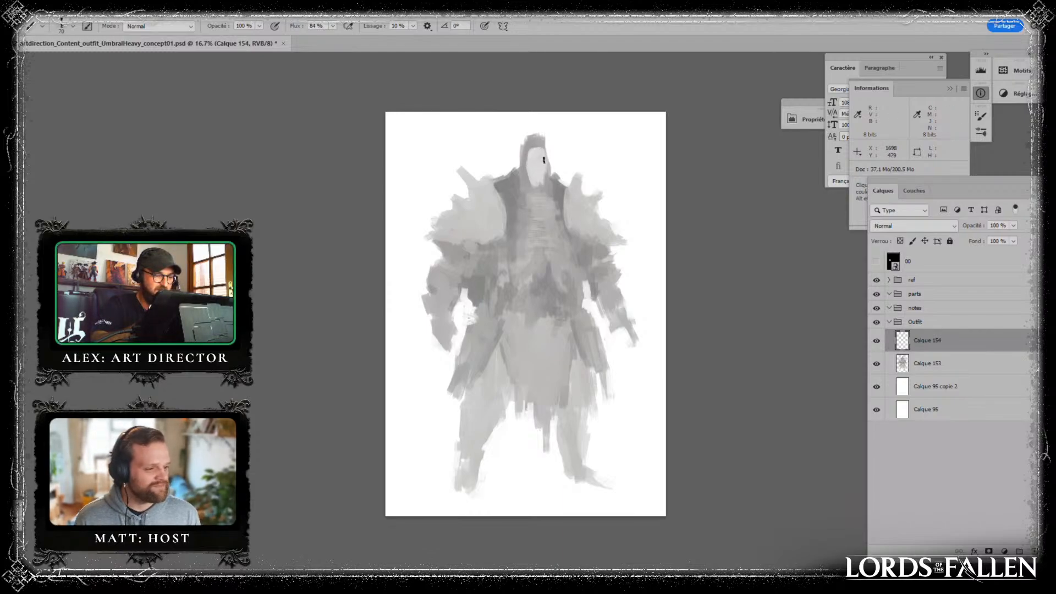
left_click_drag(528, 151, 530, 172)
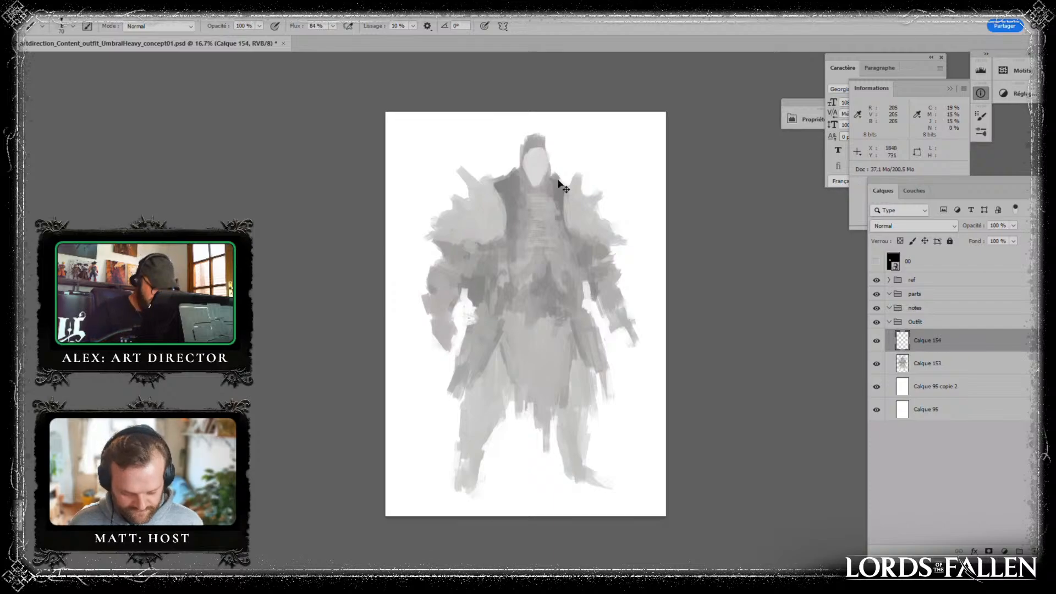
- Paint two round eye sockets in darker grey on the pale face
key("ctrl+plus")
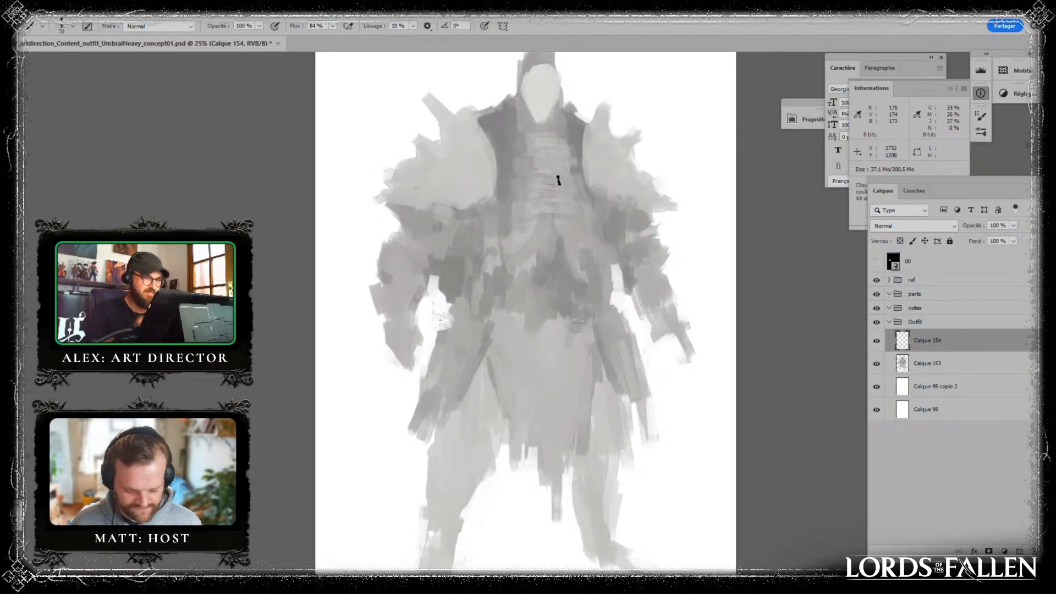
left_click_drag(562, 223, 540, 315)
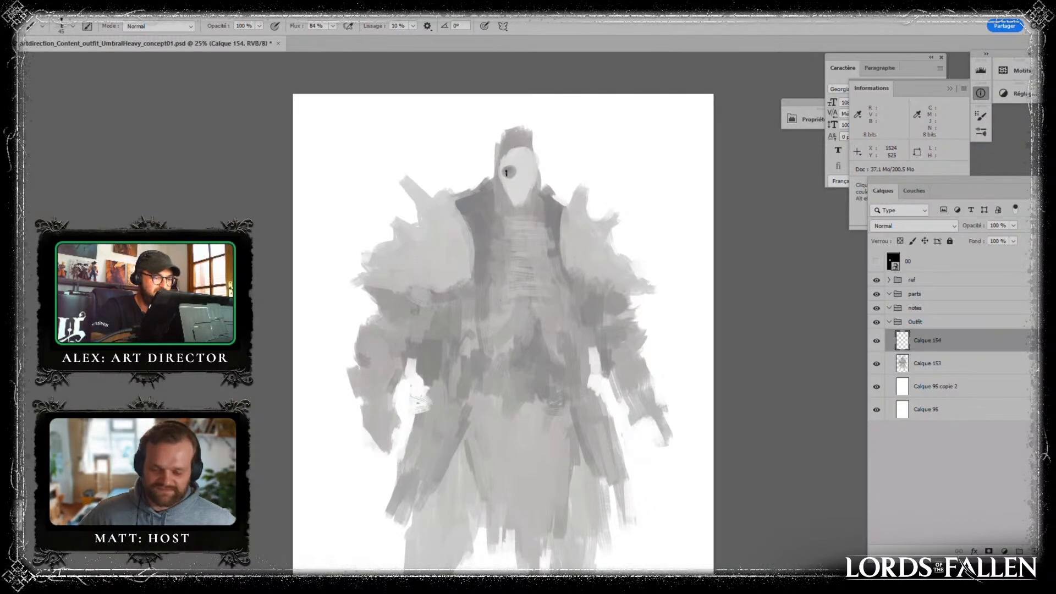
left_click_drag(531, 170, 528, 174)
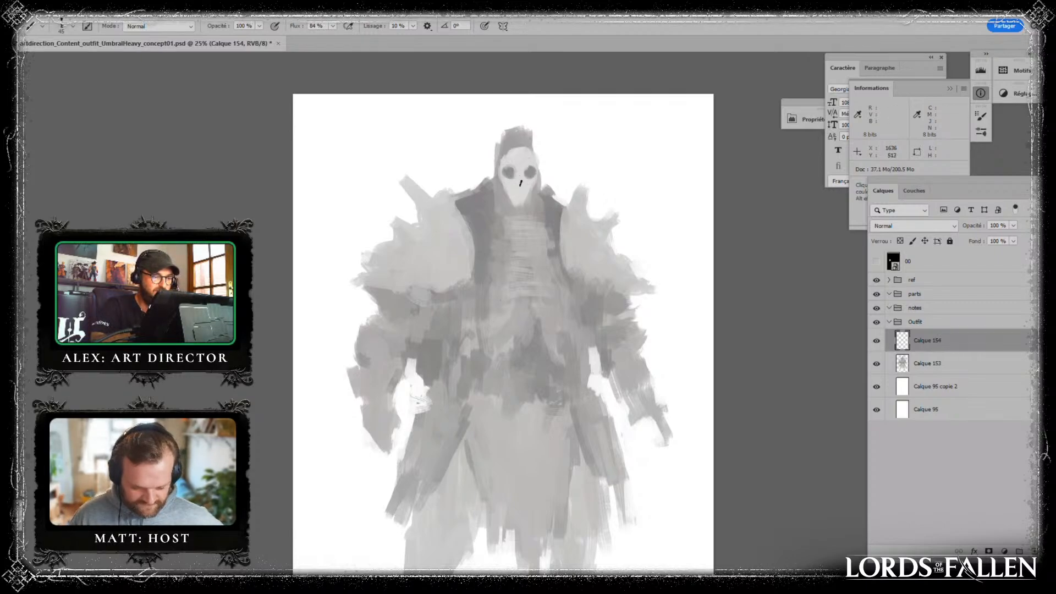
- Shape the skull's nose, cheeks and eye socket edges with greys sampled from the face
left_click(511, 172, "alt")
left_click(516, 188, "alt")
left_click(511, 172, "alt")
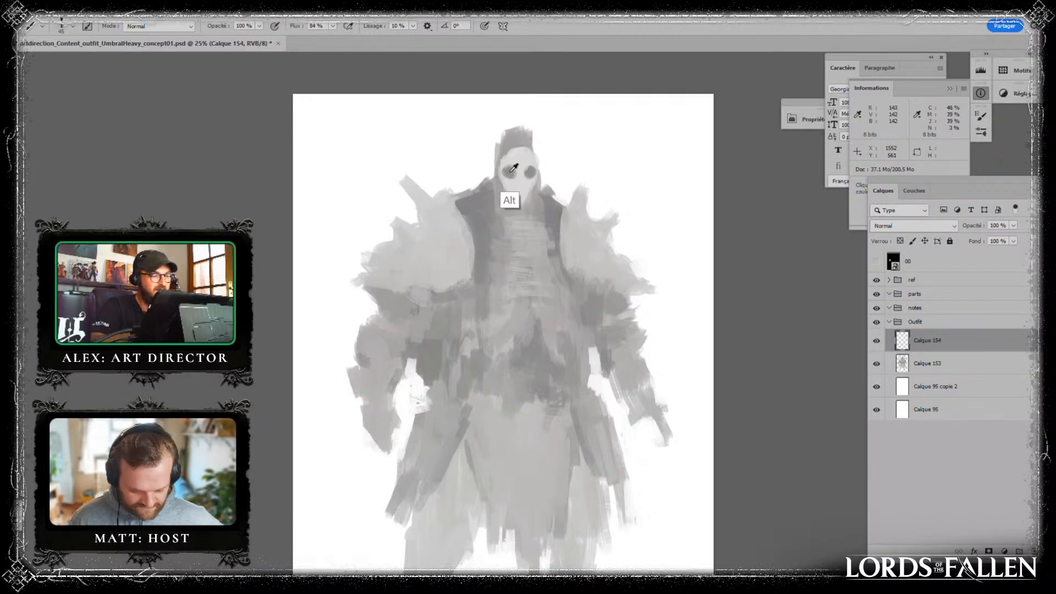
left_click(518, 182, "alt")
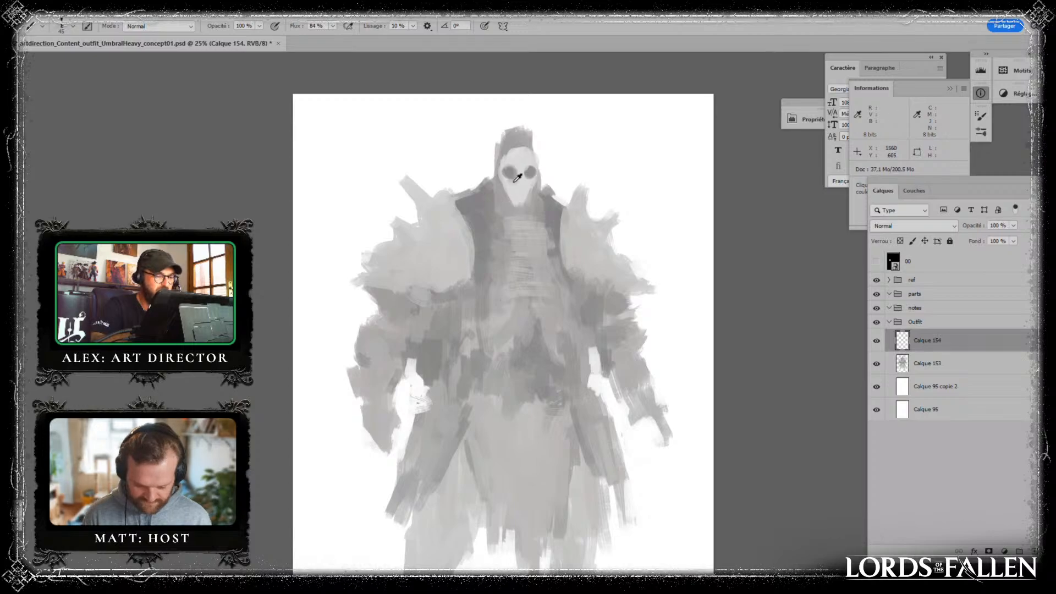
left_click(515, 188, "alt")
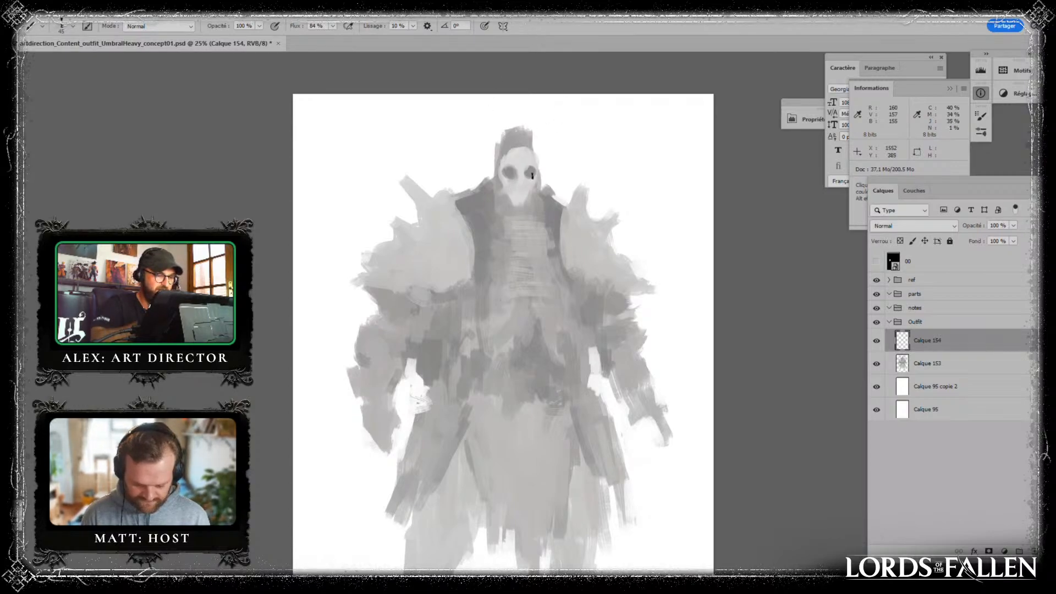
left_click(517, 175, "alt")
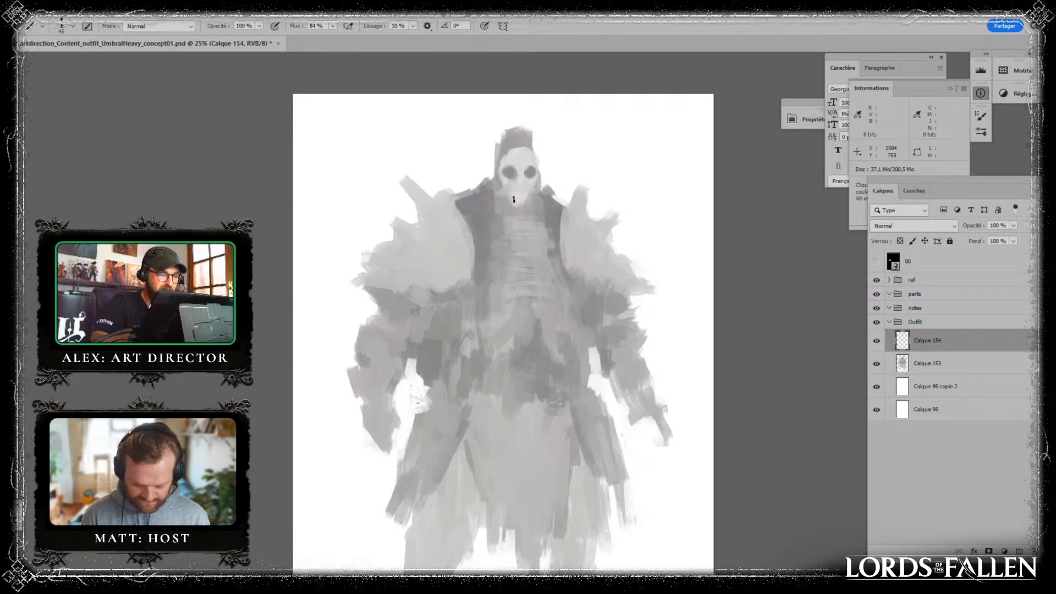
- Extend the skull's jaw downward with ragged pale strands, using a smaller brush for the finer ones
left_click(517, 200, "alt")
left_click_drag(516, 199, 512, 207)
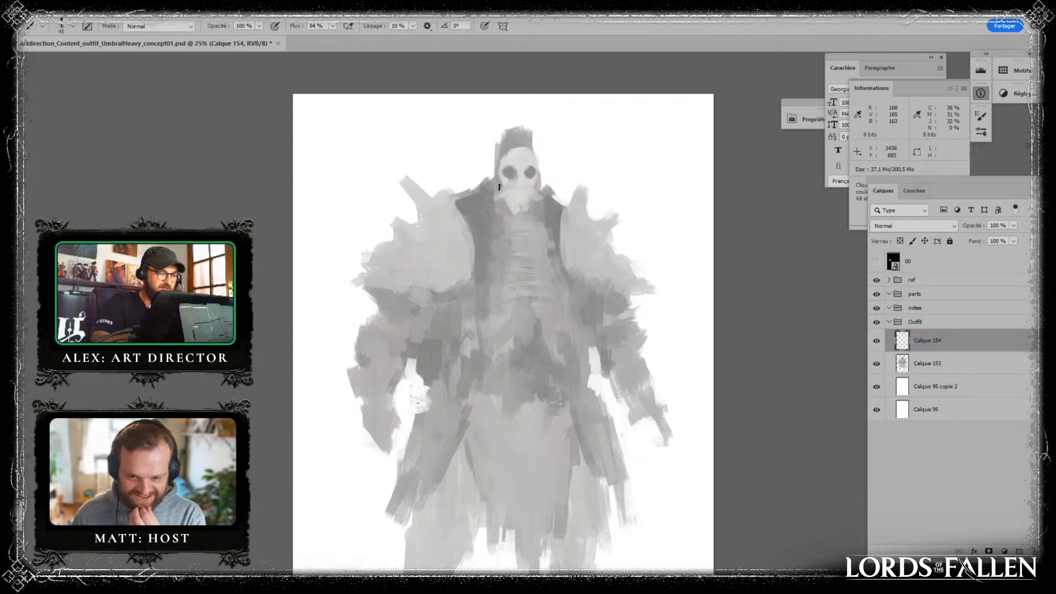
left_click(542, 196, "alt")
left_click(543, 199, "alt")
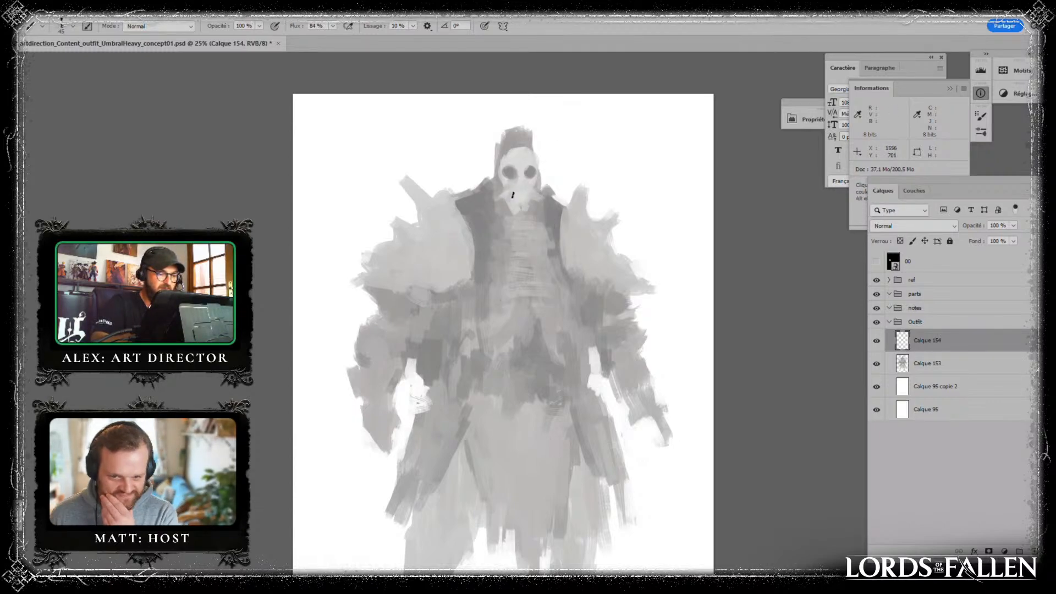
key("bracketleft")
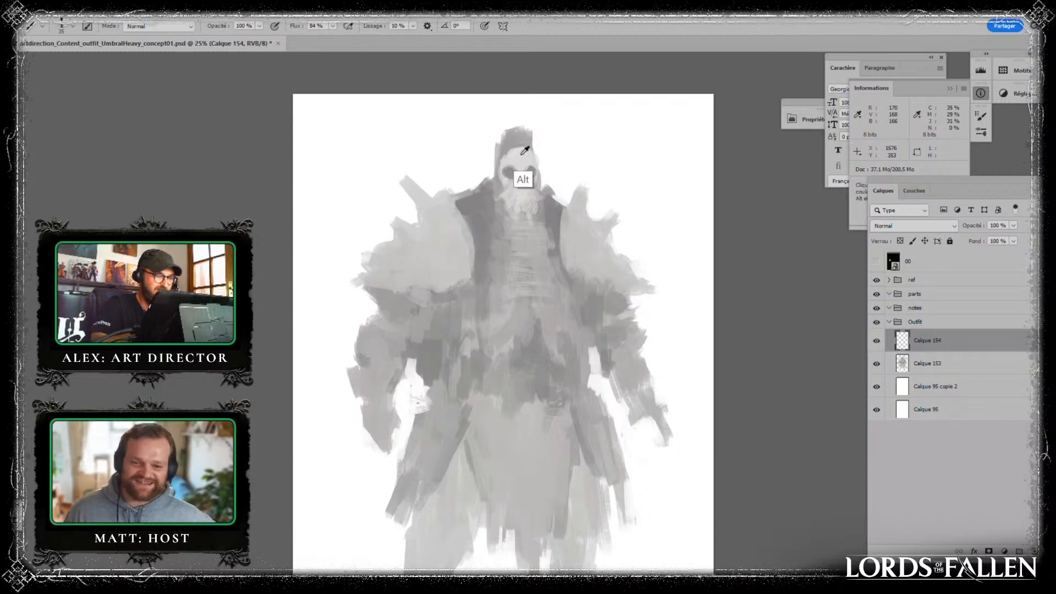
left_click(524, 174, "alt")
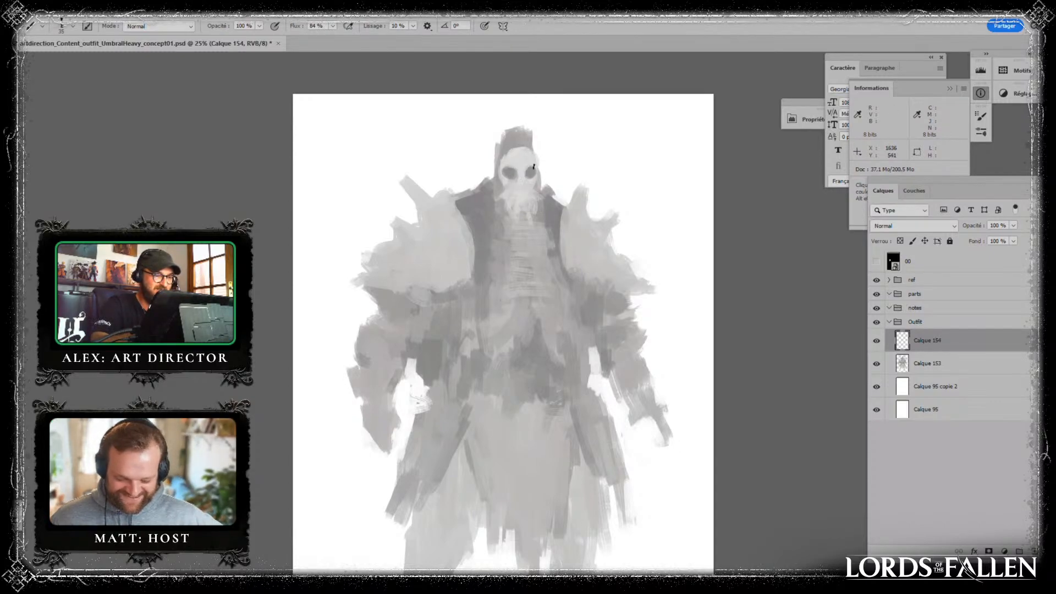
- Paint a pointed hood around the skull, outlining it in dark grey and filling its outer cloth with lighter grey
left_click(552, 201, "alt")
mouse_move(510, 135)
left_mouse_down()
mouse_move(484, 200)
mouse_move(526, 145)
mouse_move(547, 191)
left_mouse_up()
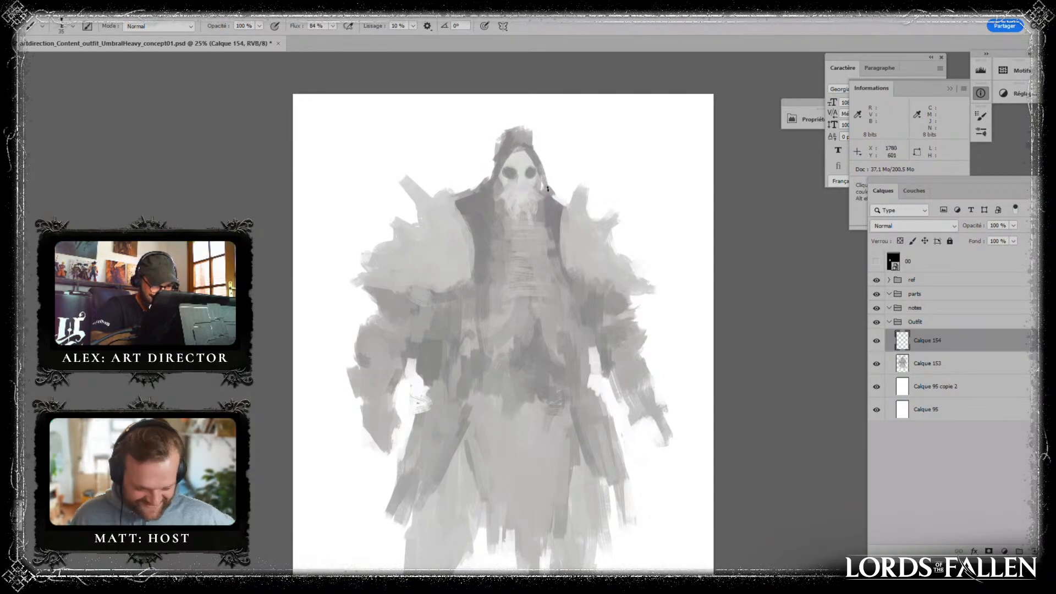
left_click(585, 232, "alt")
left_click_drag(507, 145, 502, 156)
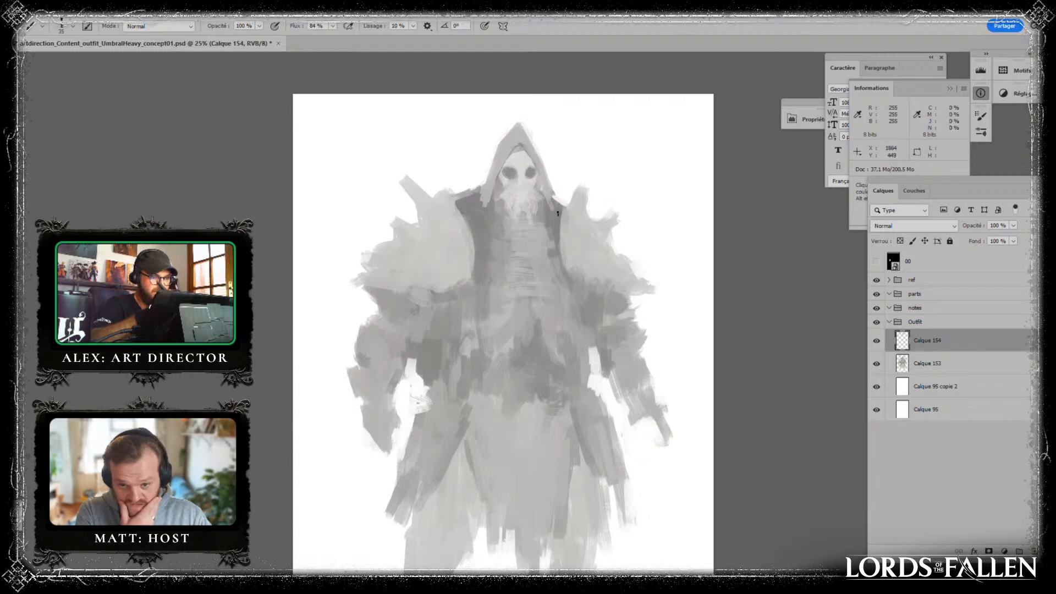
- Flip the canvas view horizontally and refine the hood's edges on both sides of the face
key("ctrl+f")
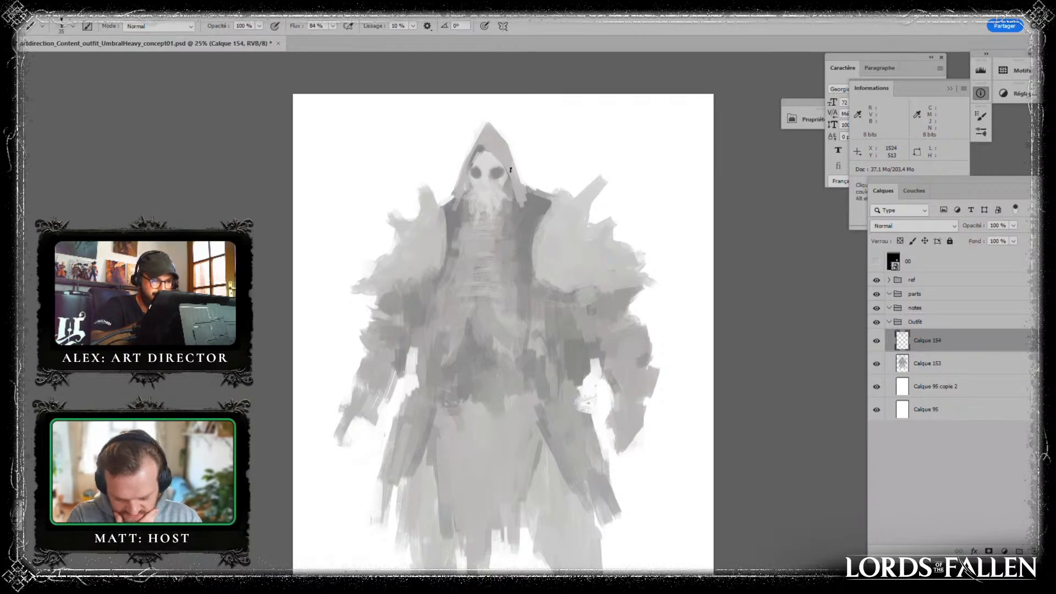
left_click(506, 152, "alt")
left_click_drag(509, 154, 529, 189)
left_click(523, 230, "alt")
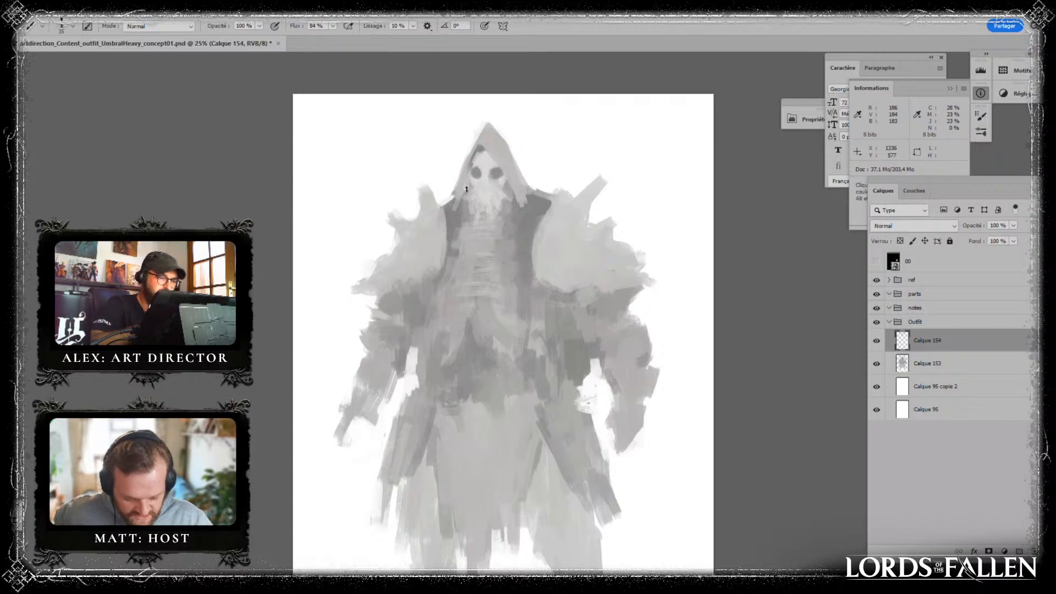
left_click_drag(464, 192, 469, 171)
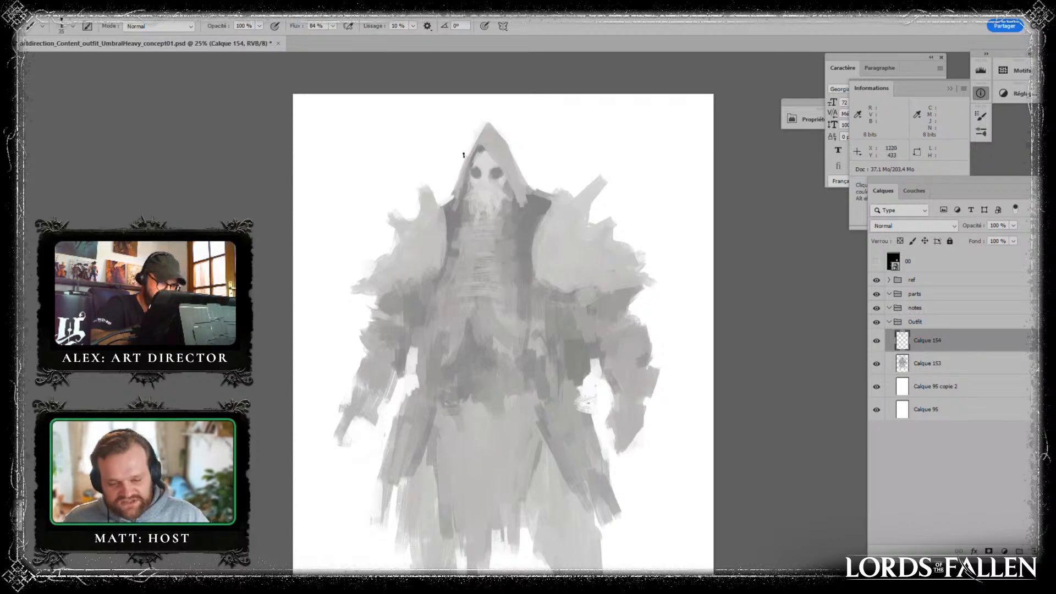
left_click(496, 198, "alt")
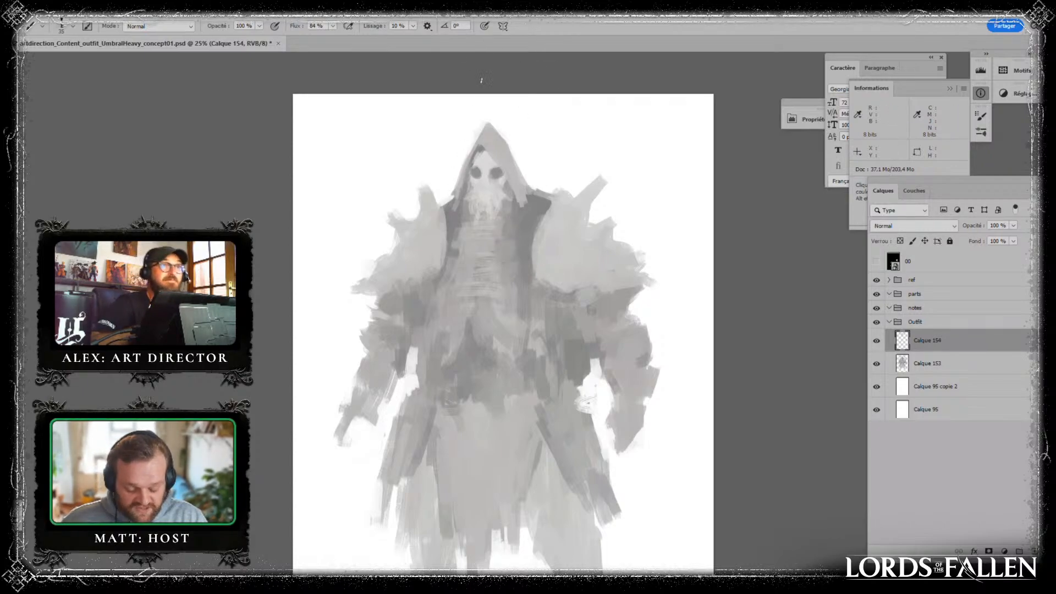
left_click_drag(473, 156, 474, 165)
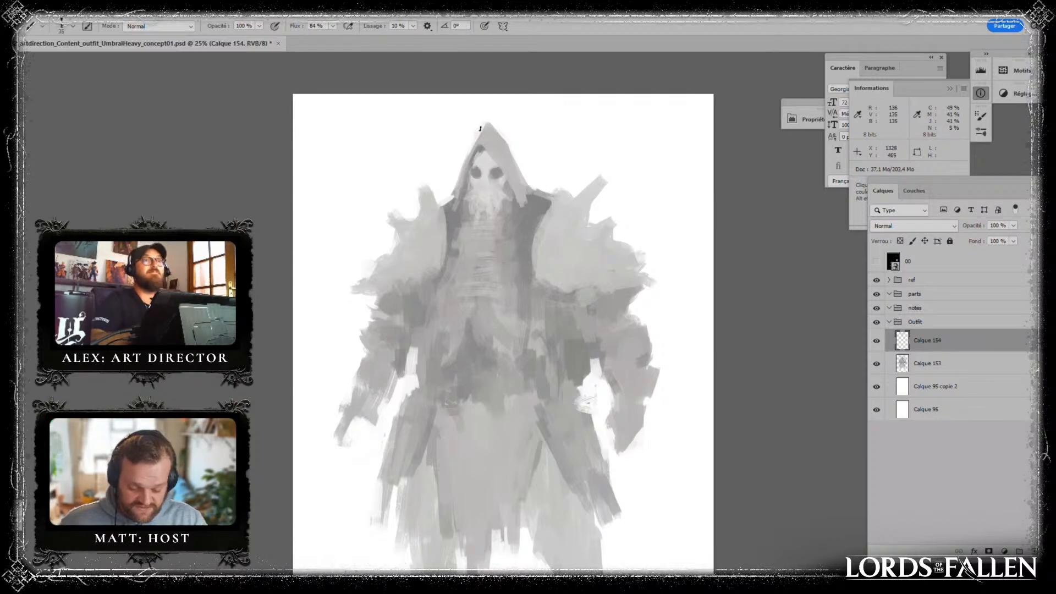
- Rework the skull's eye sockets and nose area with sampled dark and light greys
left_click(528, 221, "alt")
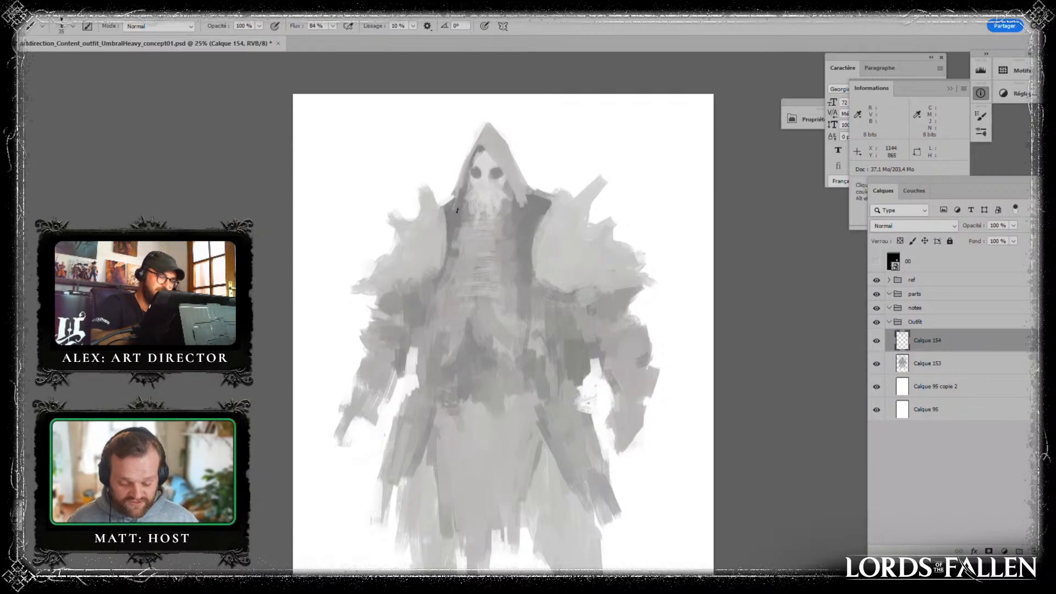
left_click(512, 237, "alt")
left_click(497, 199, "alt")
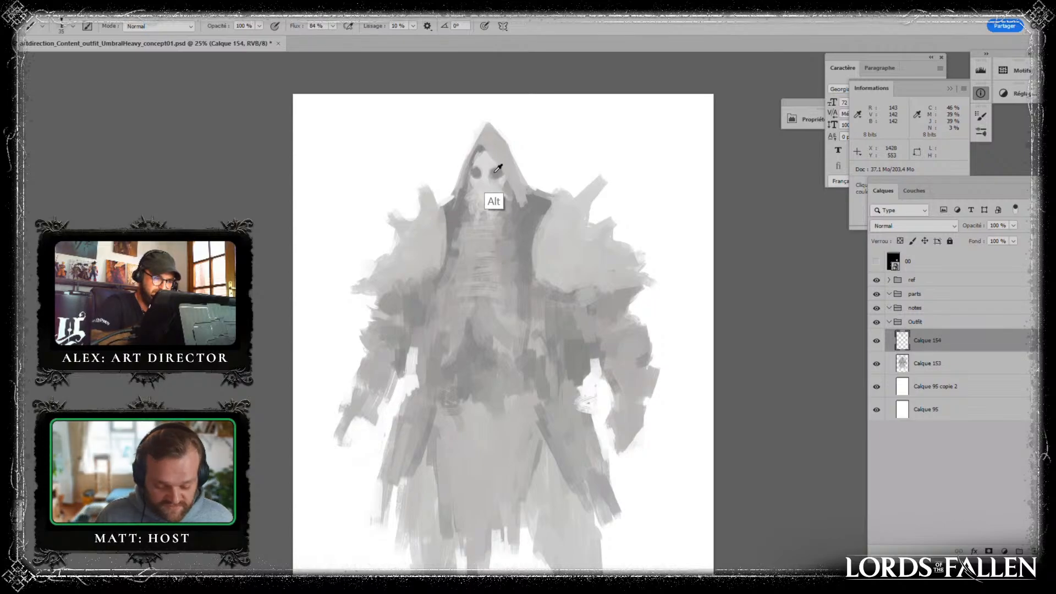
left_click(481, 171, "alt")
left_click(487, 166, "alt")
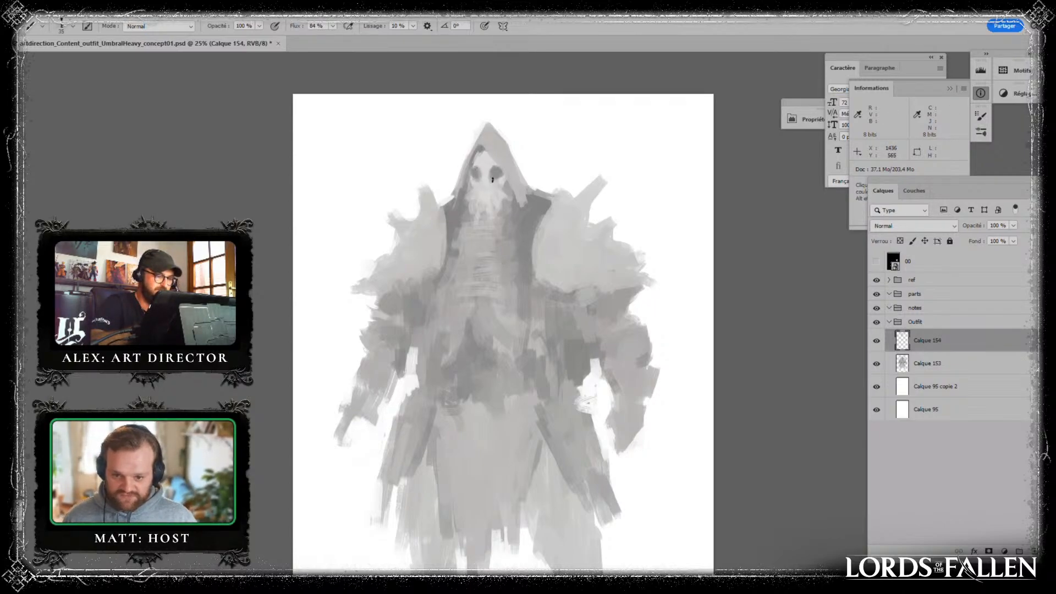
left_click_drag(490, 176, 483, 181)
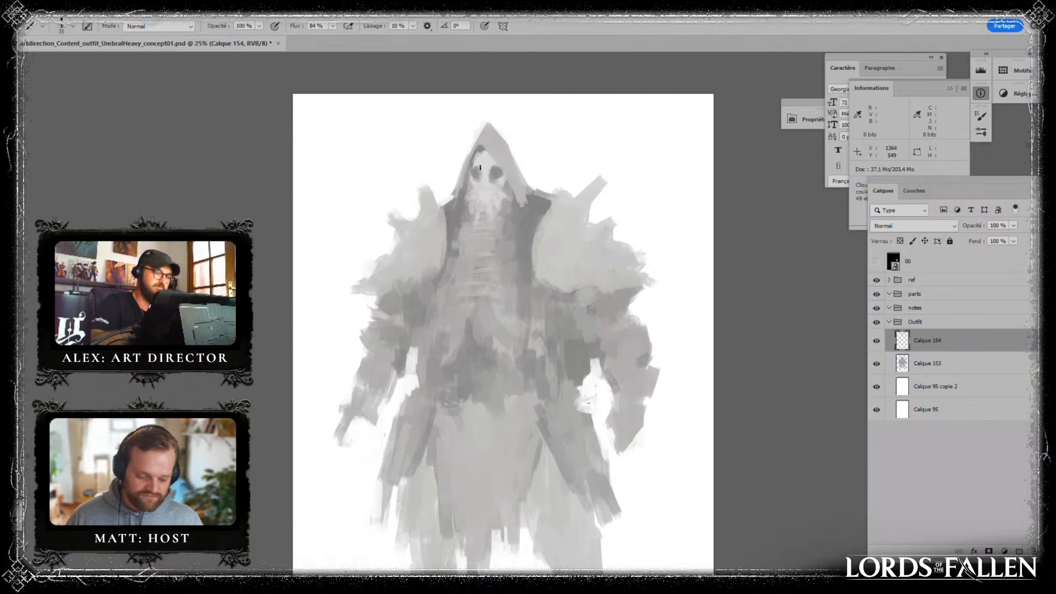
- Darken the hood's inner shadow around the skull and touch up where the hood meets the collar
left_click(507, 176, "alt")
left_click(531, 229, "alt")
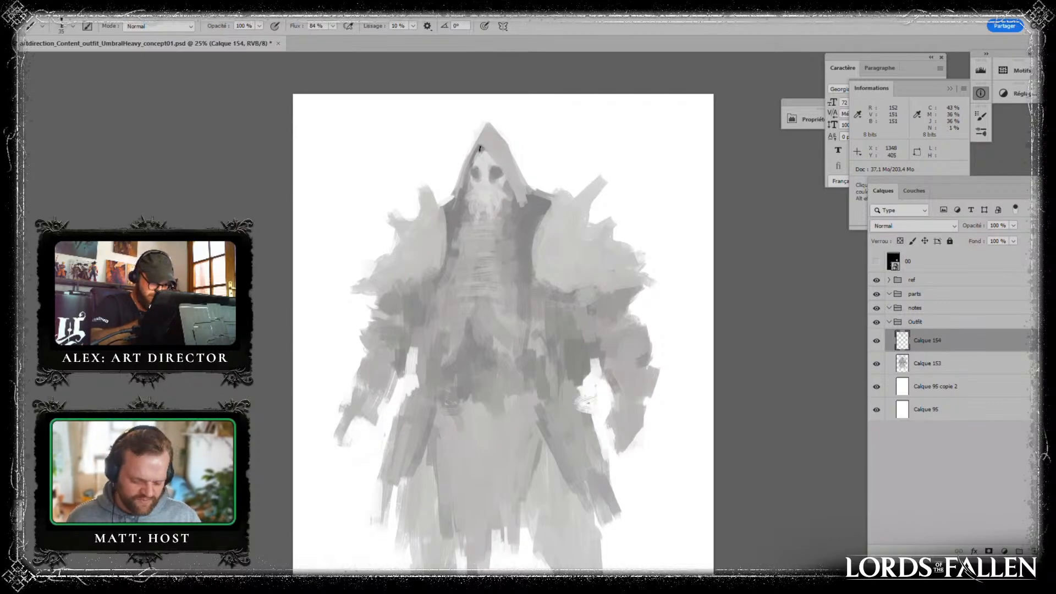
left_click(497, 146, "alt")
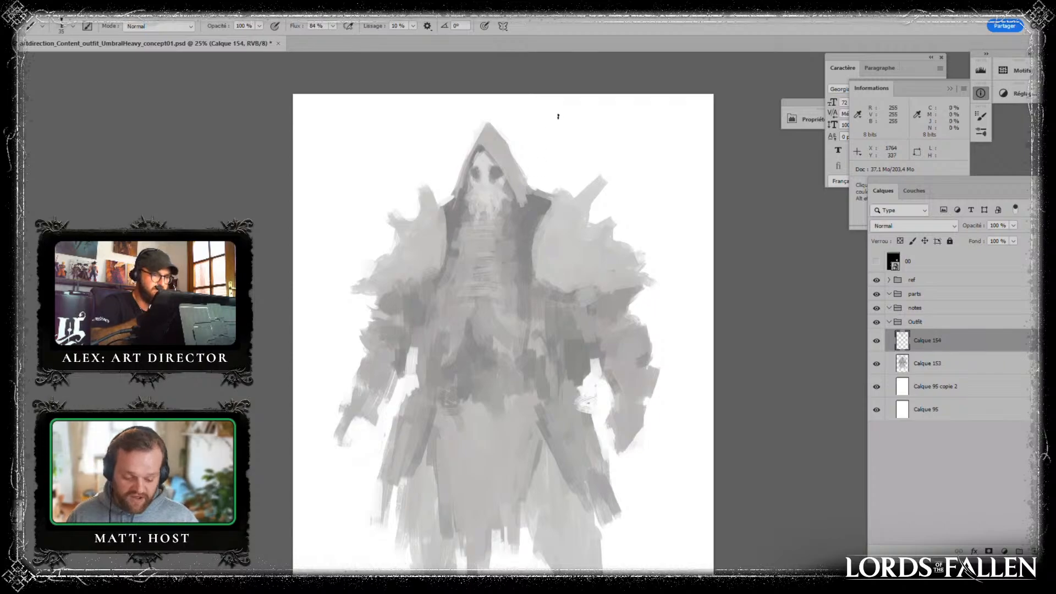
left_click(537, 204, "alt")
left_click(460, 210, "alt")
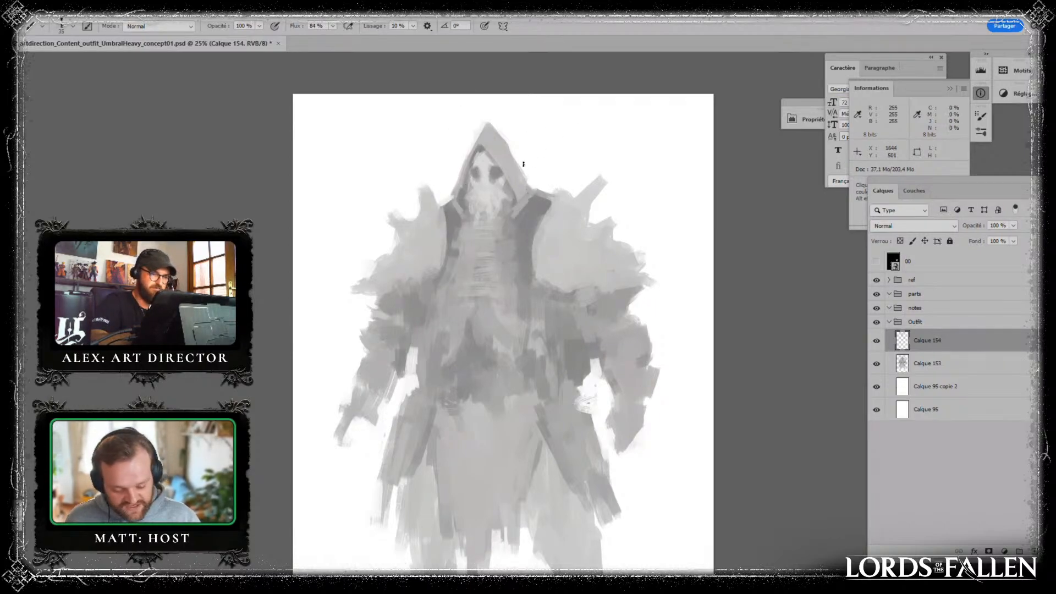
- Paint draped cloth folds at the base of the hood, spreading onto the collar on both sides
left_click_drag(622, 254, 512, 169)
left_click_drag(460, 128, 455, 198)
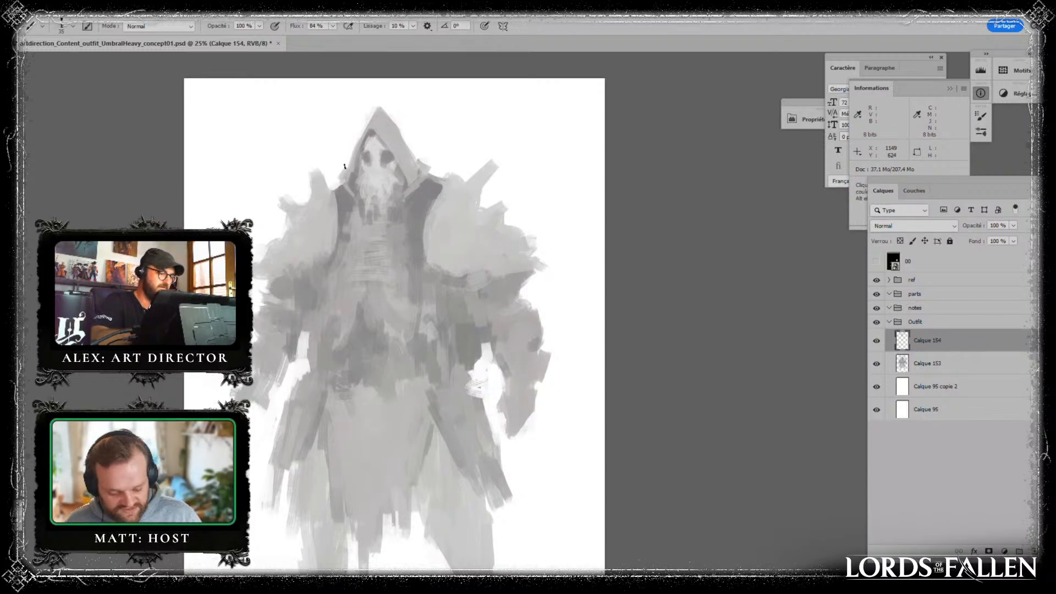
left_click(428, 179, "alt")
left_click_drag(430, 174, 412, 198)
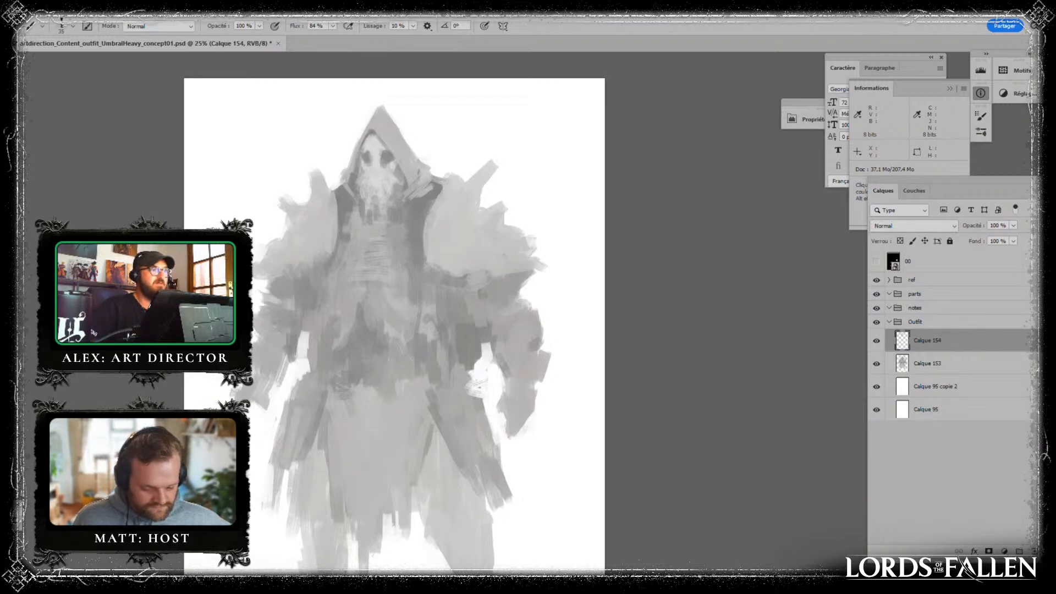
- Examine the reference artworks of the hooded, crowned knight and the many-armed crouching creature, and return to the painting
key("super+d")
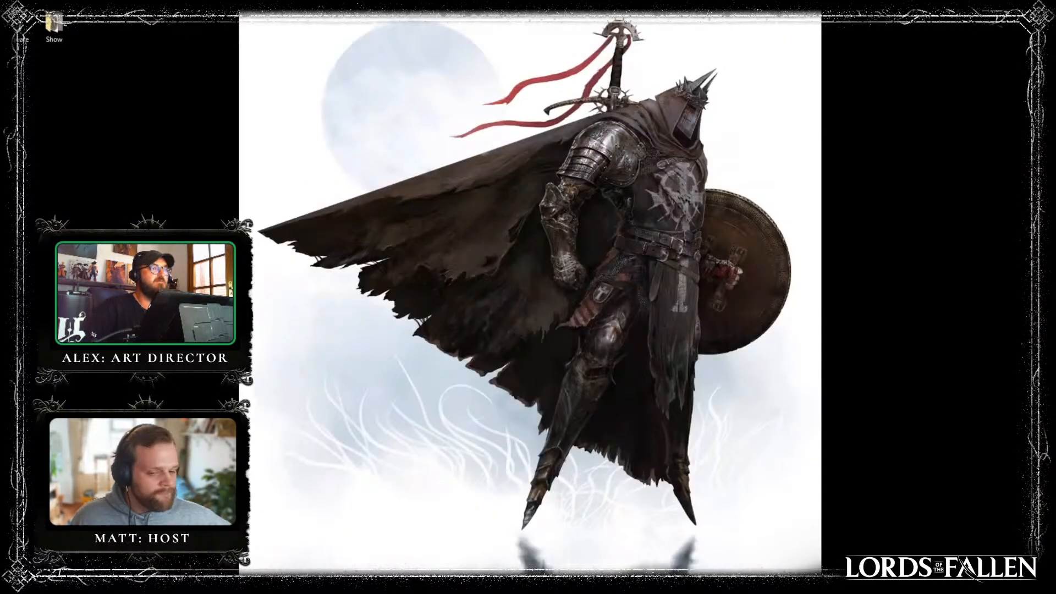
key("super+d")
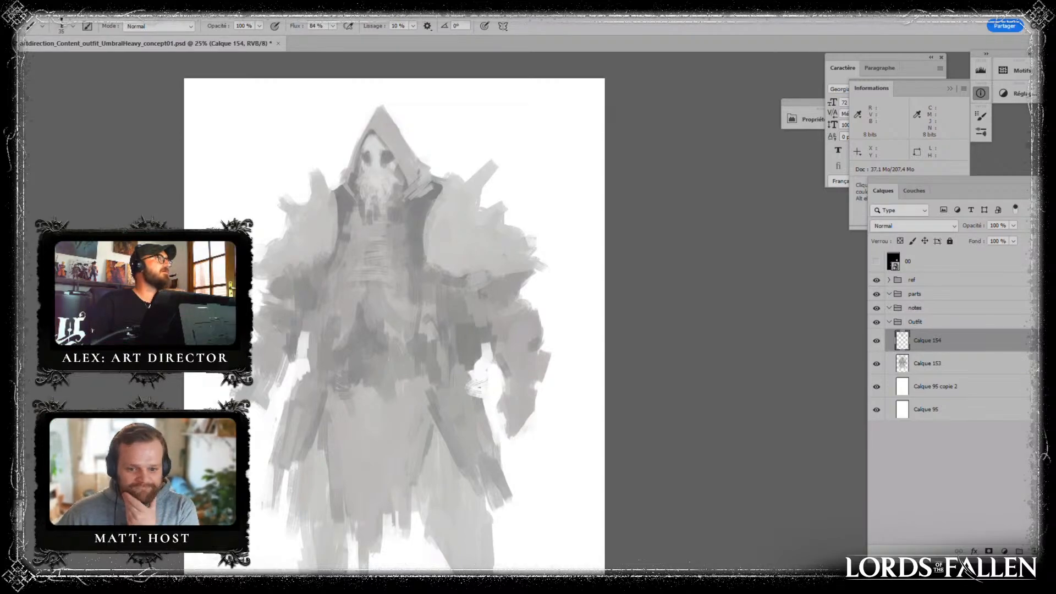
left_click_drag(0, 0, 642, 0)
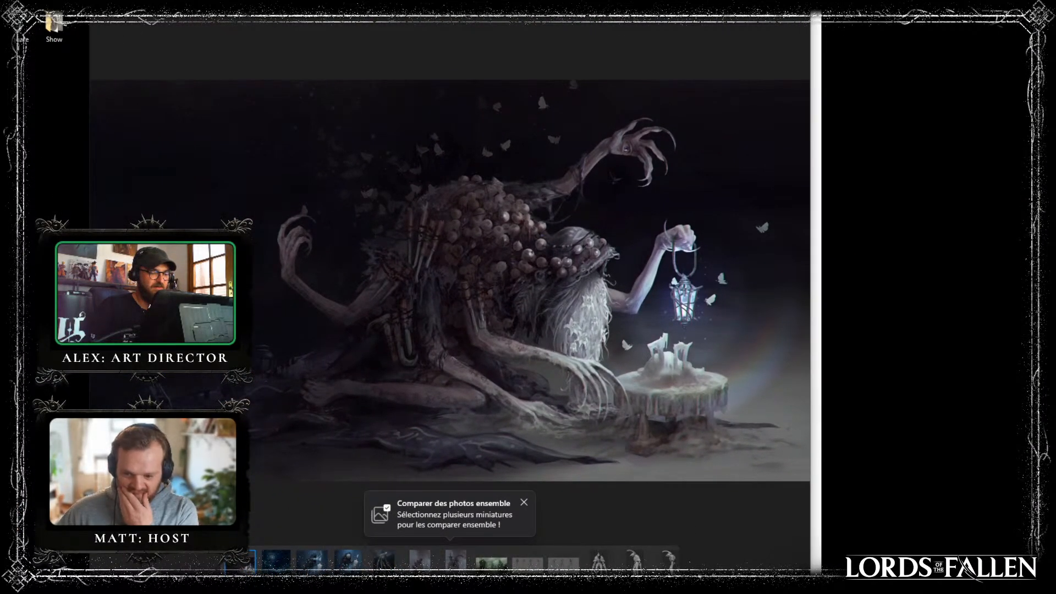
left_click_drag(642, 1, 771, 0)
key("alt+Tab")
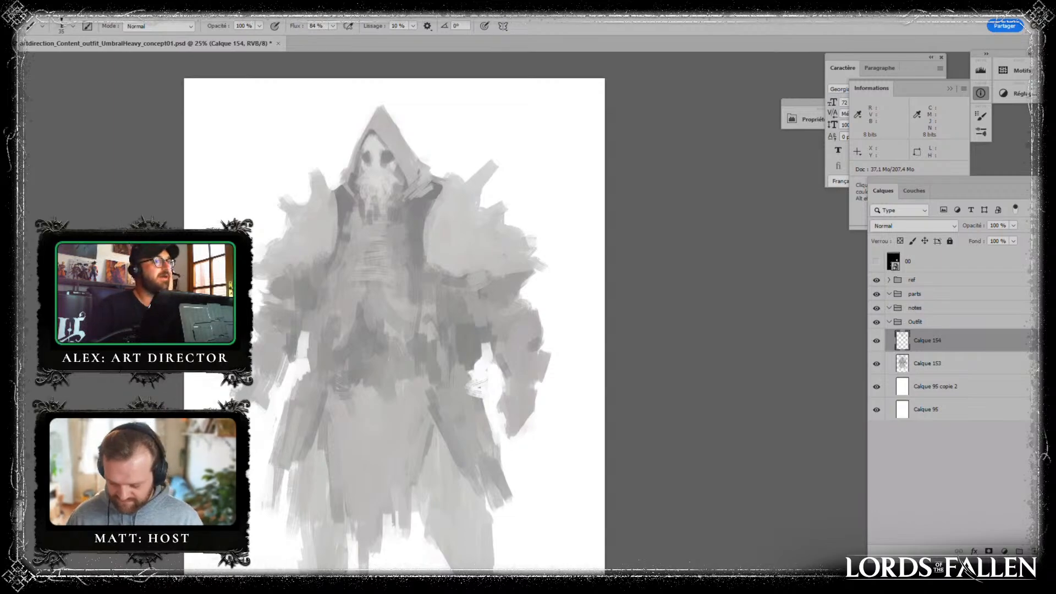
key("super+d")
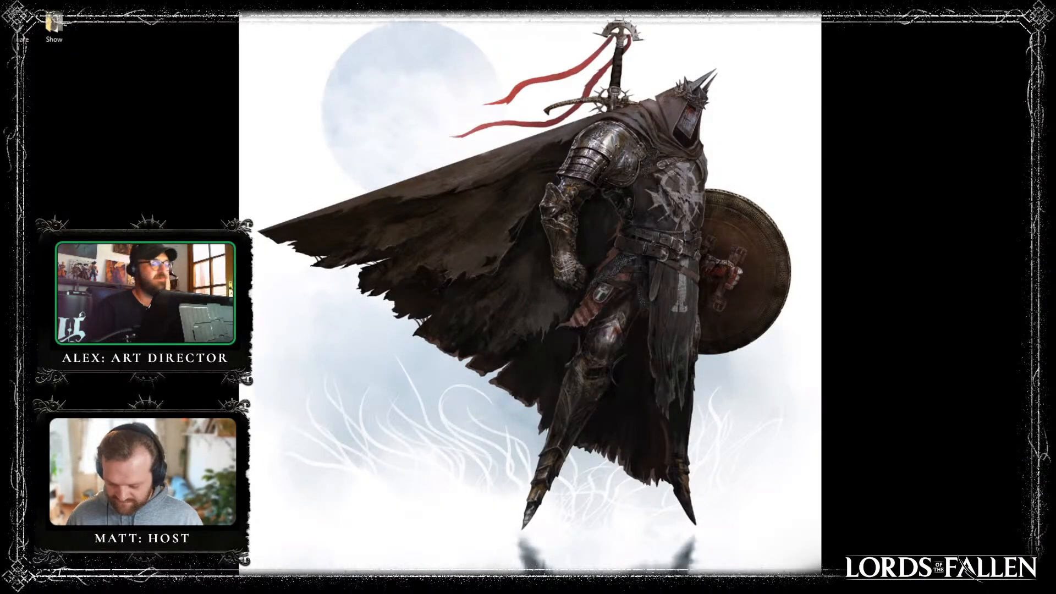
key("super+d")
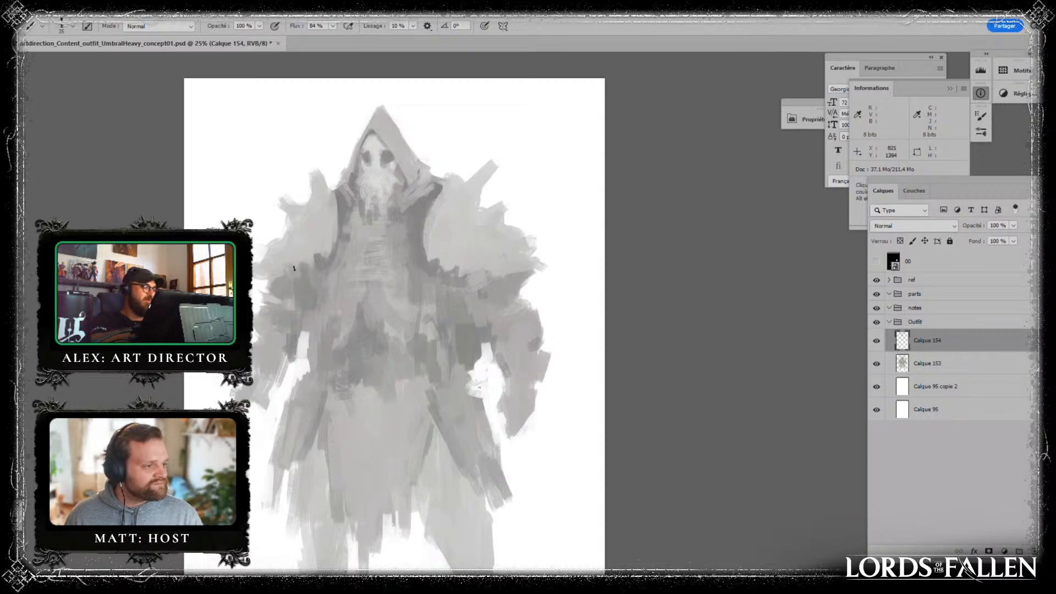
- Touch up the figure's left coat edge and upper arm with sampled greys, and clean up the white gap between arm and waist
key("alt")
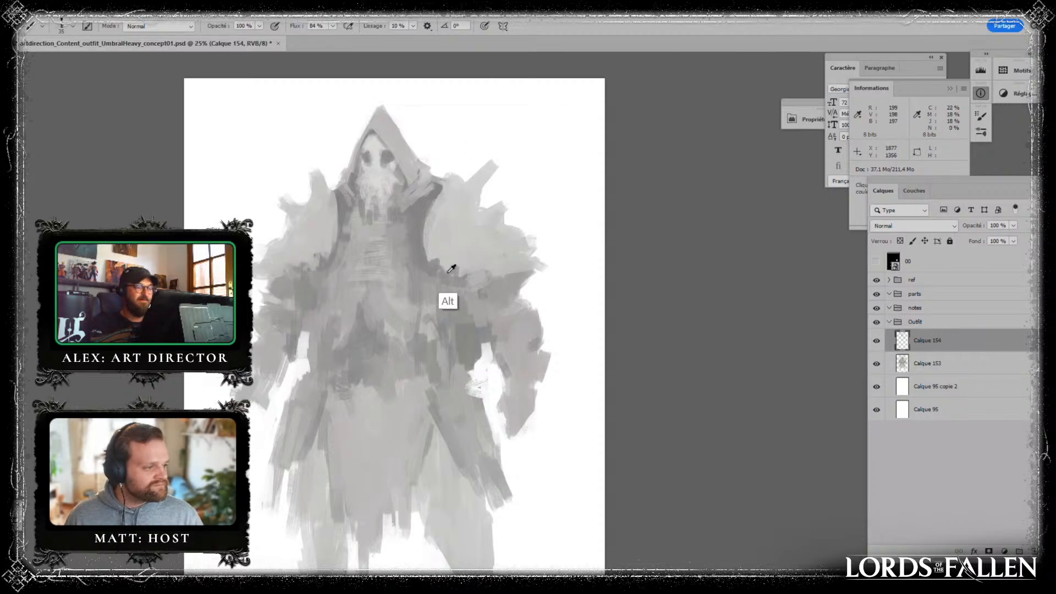
left_click_drag(430, 261, 439, 254)
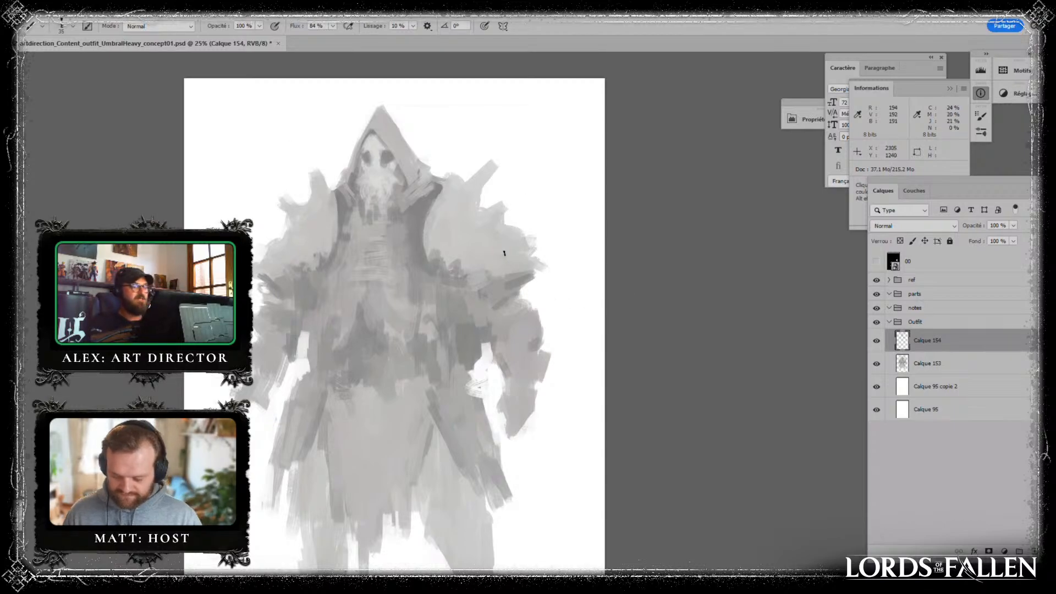
key("alt")
left_click(472, 337, "alt")
mouse_move(471, 309)
left_mouse_down()
mouse_move(471, 331)
mouse_move(476, 309)
mouse_move(454, 314)
mouse_move(450, 335)
mouse_move(465, 314)
mouse_move(457, 325)
mouse_move(460, 303)
left_mouse_up()
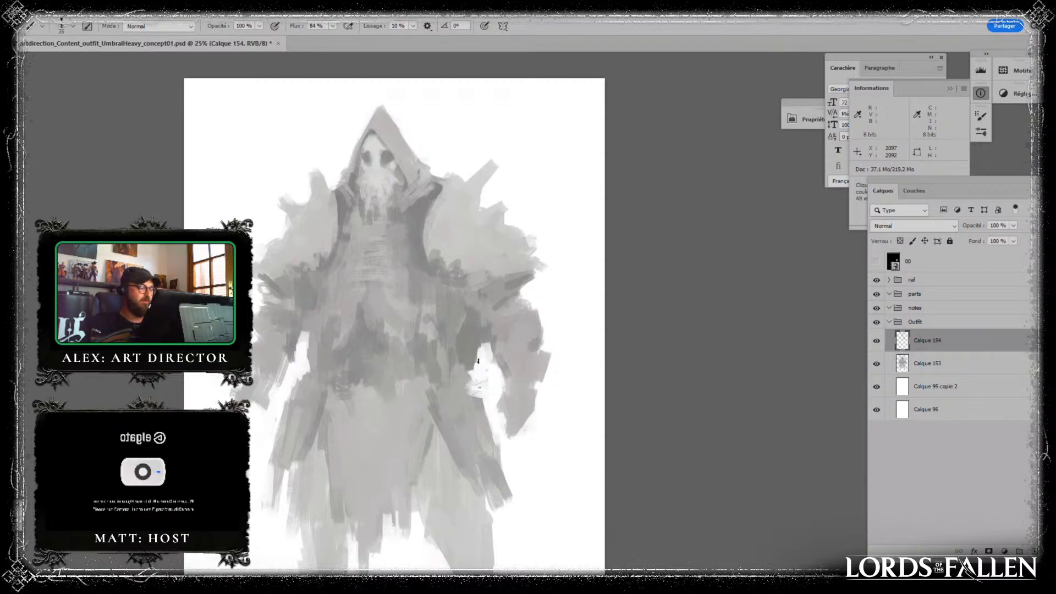
left_click_drag(478, 361, 479, 389)
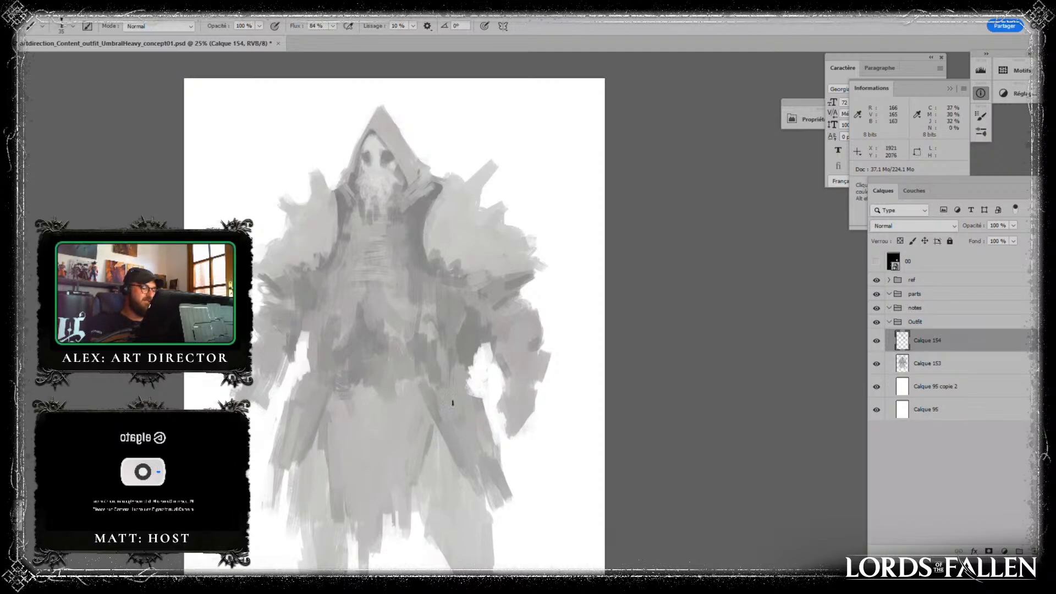
- Refine the outer edge of the spikes on the figure's left shoulder
left_click_drag(516, 264, 493, 239)
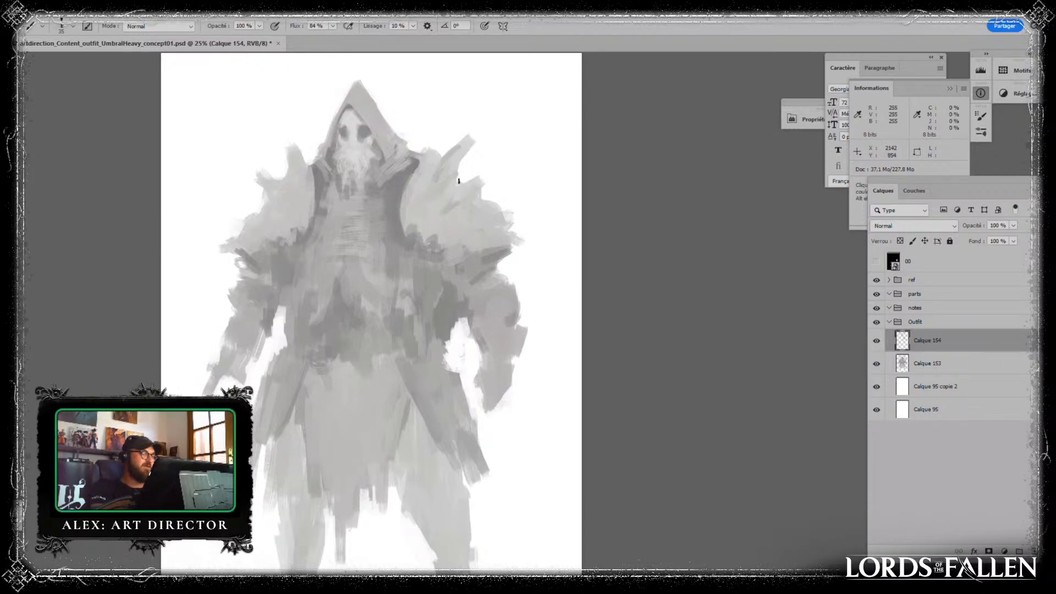
left_click_drag(476, 201, 495, 180)
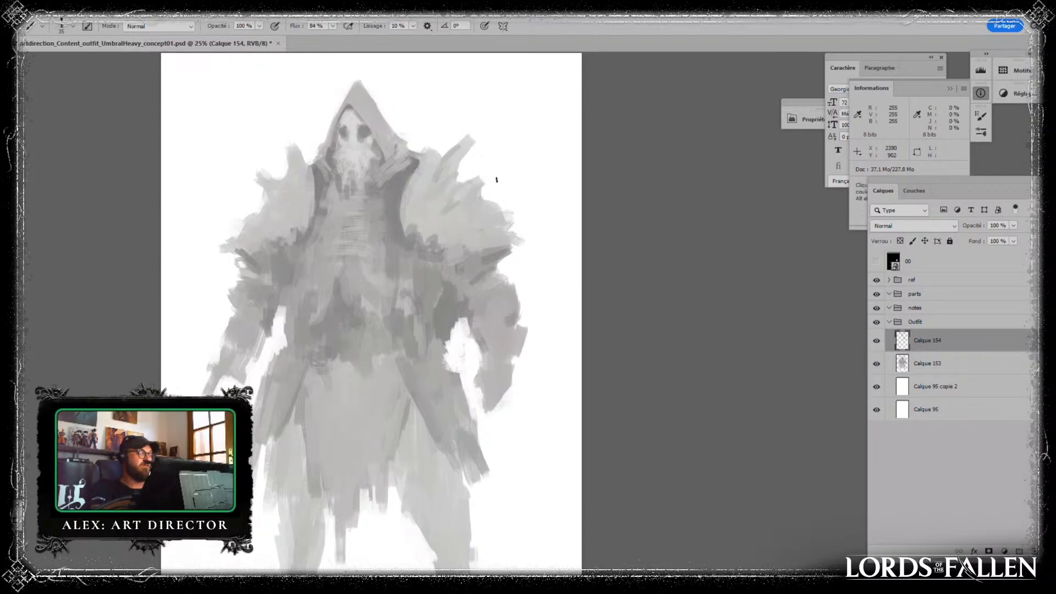
left_click(406, 205, "alt")
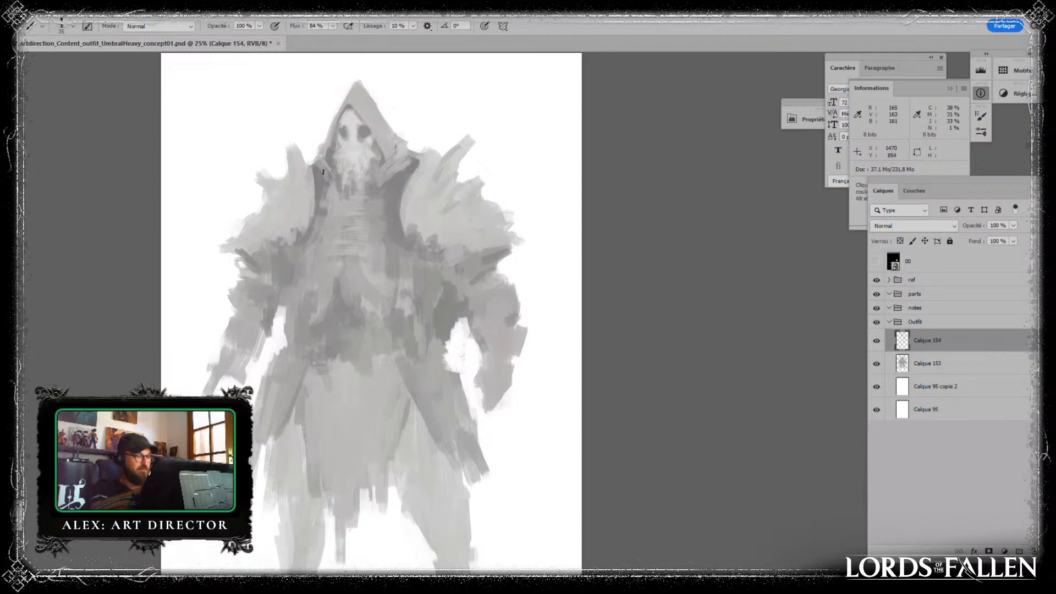
- Carve narrower spikes into the figure's right shoulder and add darker streaks down it with sampled greys, touching up the opposite shoulder
mouse_move(289, 153)
left_mouse_down()
mouse_move(291, 194)
mouse_move(267, 188)
mouse_move(269, 201)
mouse_move(273, 148)
mouse_move(270, 195)
left_mouse_up()
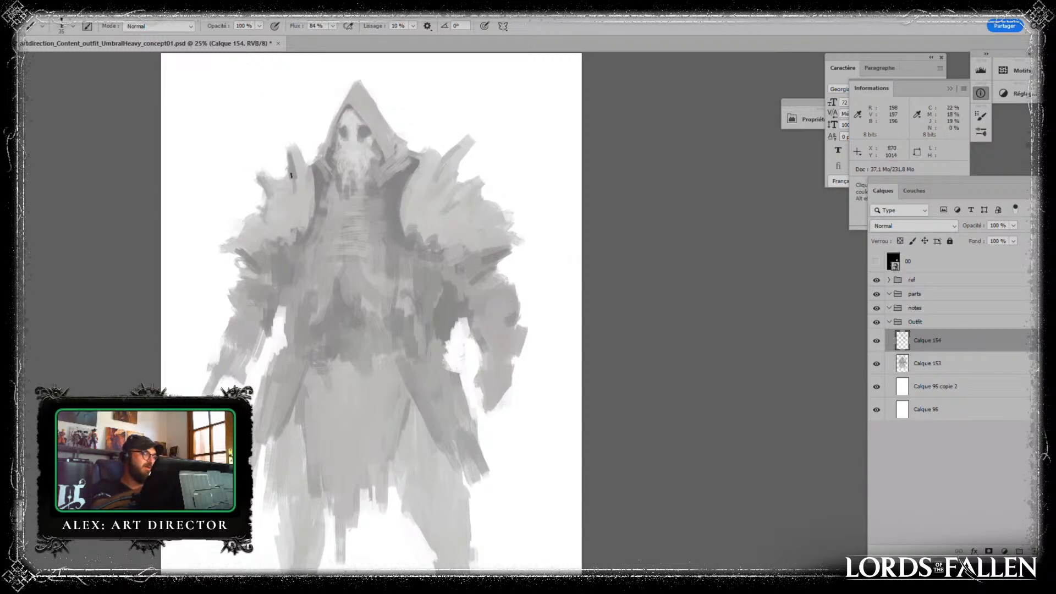
left_click_drag(281, 169, 282, 185)
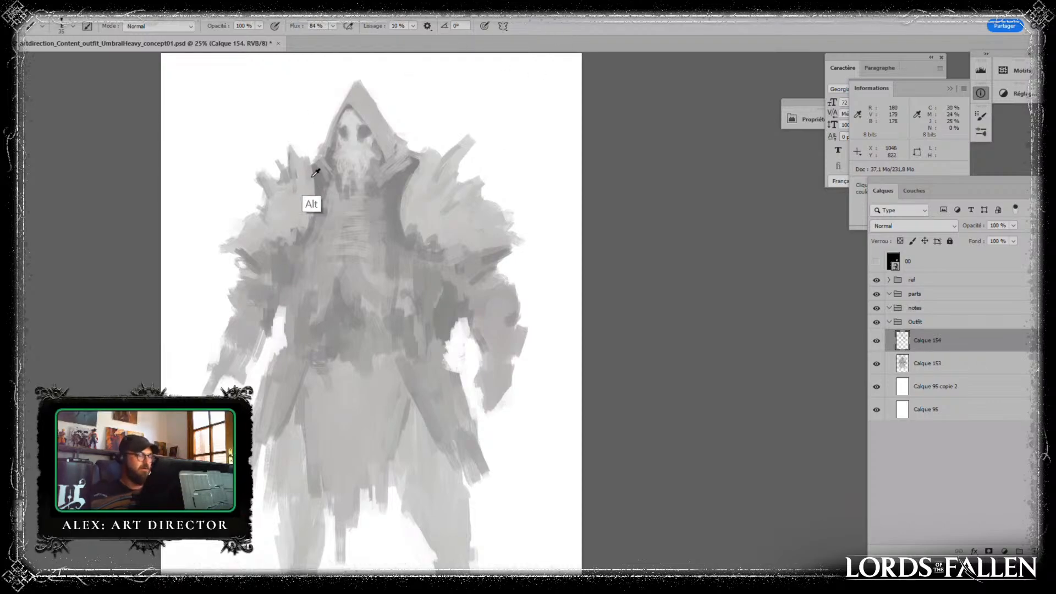
left_click_drag(311, 175, 306, 234)
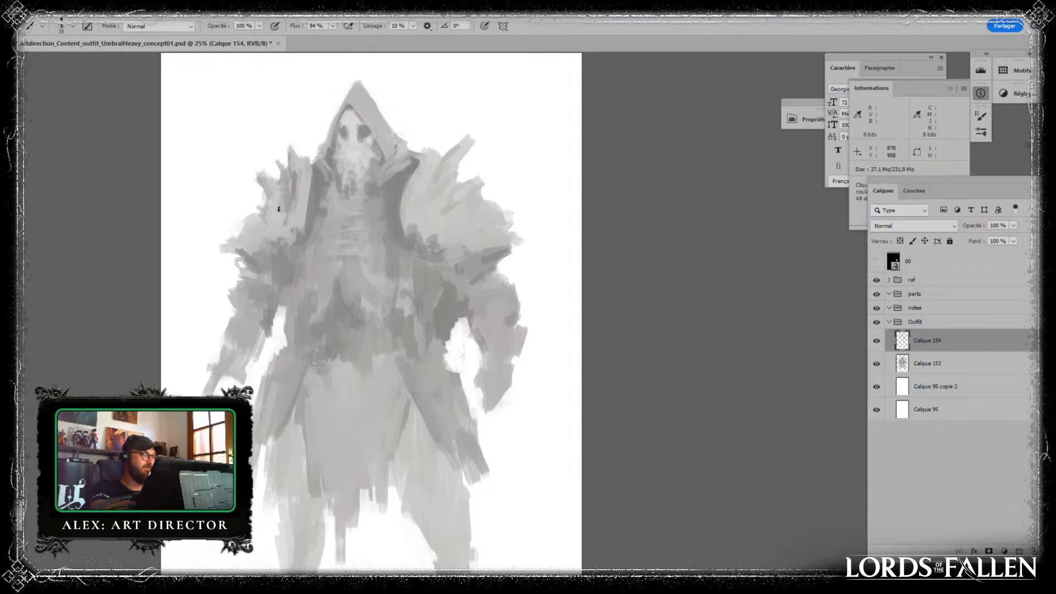
key("alt")
left_click(303, 193, "alt")
left_click_drag(295, 188, 284, 226)
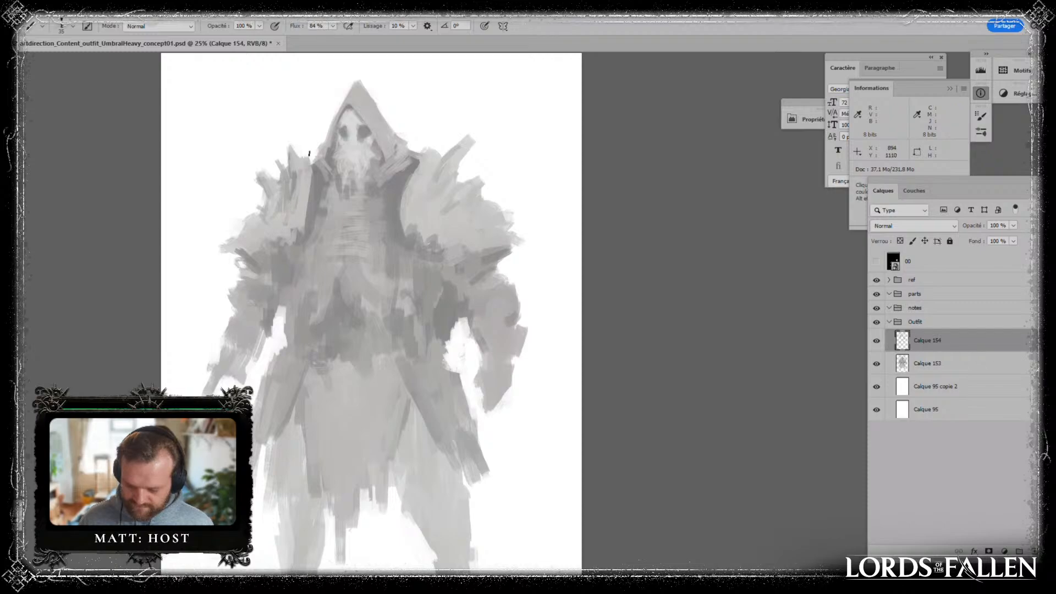
left_click(444, 204, "alt")
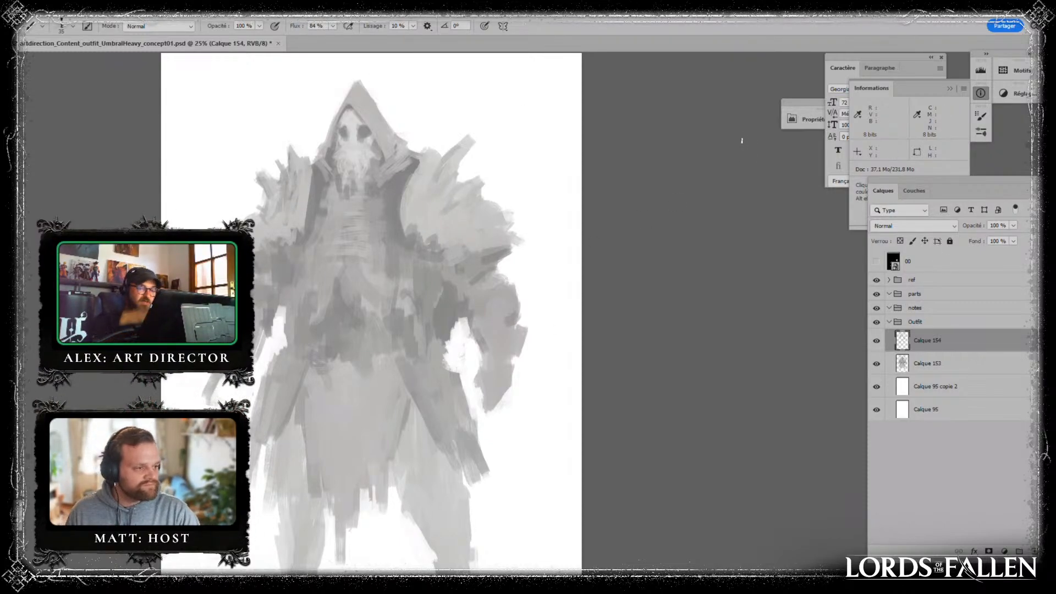
- Merge layer Calque 154 down into Calque 153 and save the document
key("ctrl")
key("ctrl+e")
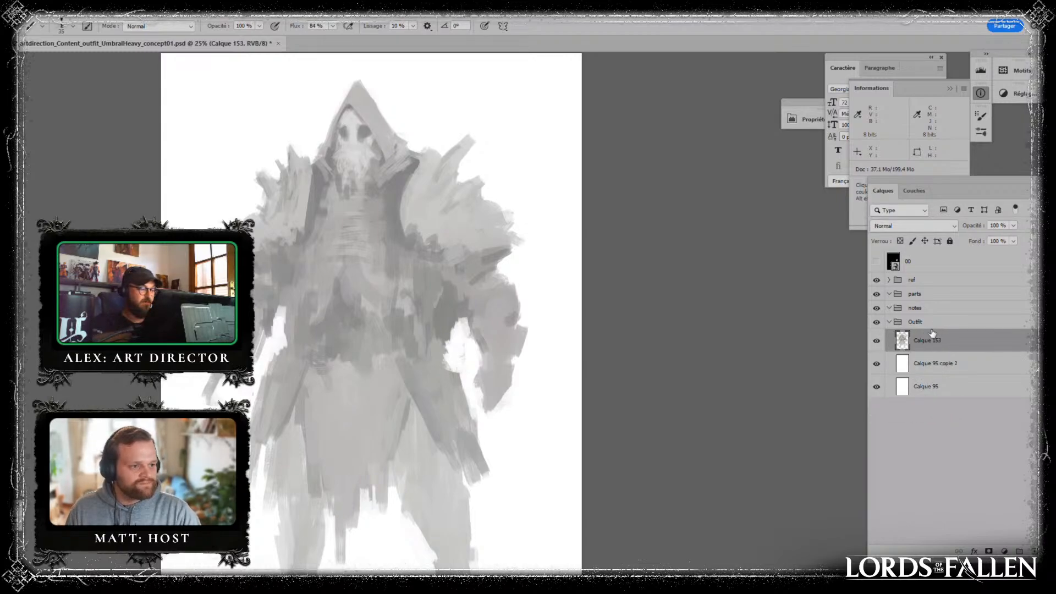
key("ctrl+s")
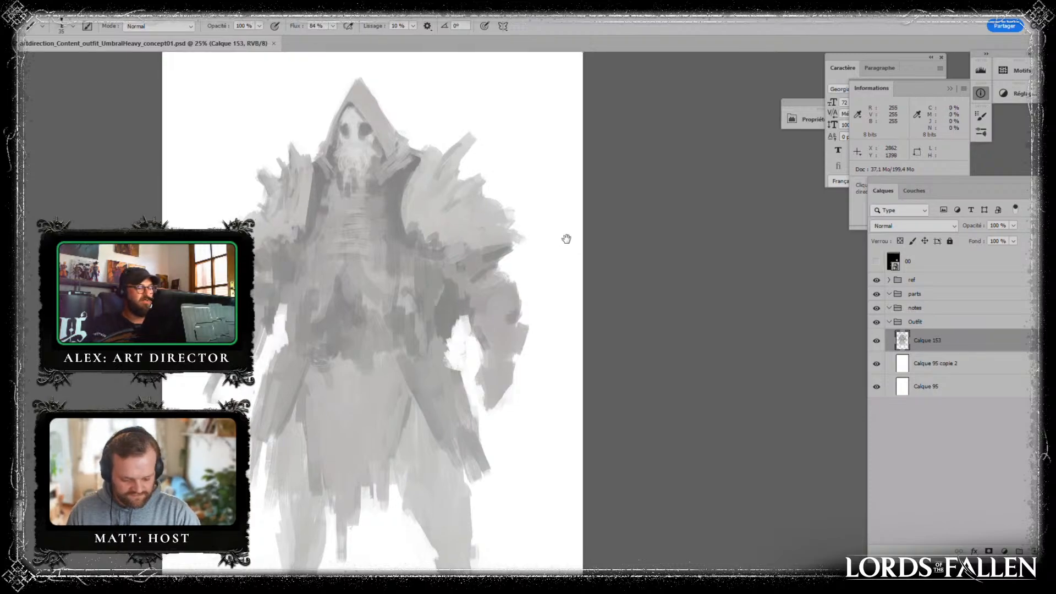
- Paint darker folds along the side of the torso below the chest, next to the figure's left arm
left_click_drag(565, 238, 547, 238)
left_click_drag(437, 319, 435, 348)
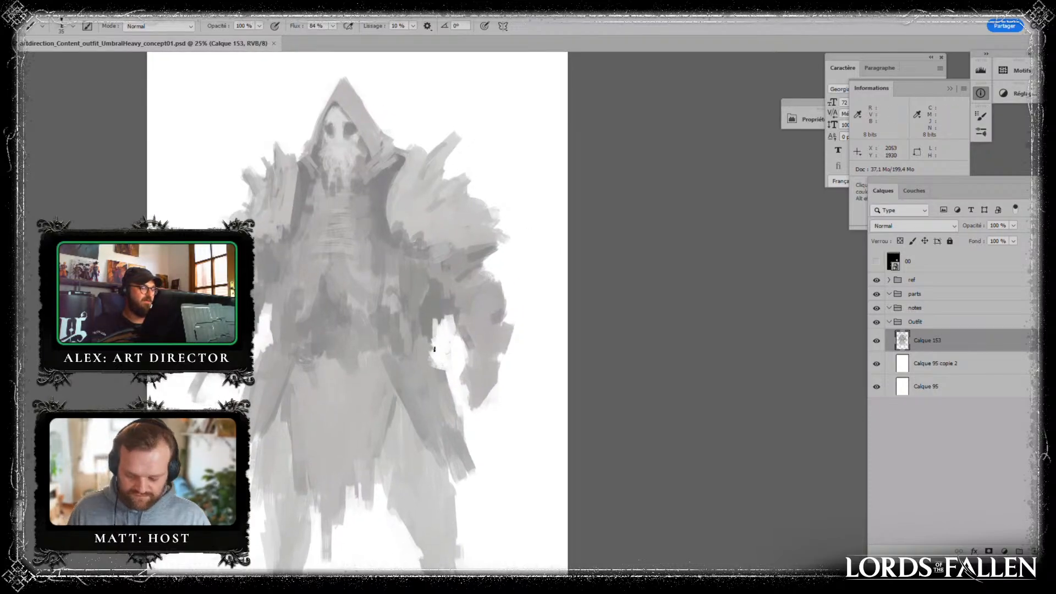
left_click(391, 302, "alt")
mouse_move(401, 310)
left_mouse_down()
mouse_move(425, 324)
mouse_move(432, 284)
mouse_move(407, 319)
mouse_move(426, 301)
left_mouse_up()
left_click(435, 301, "alt")
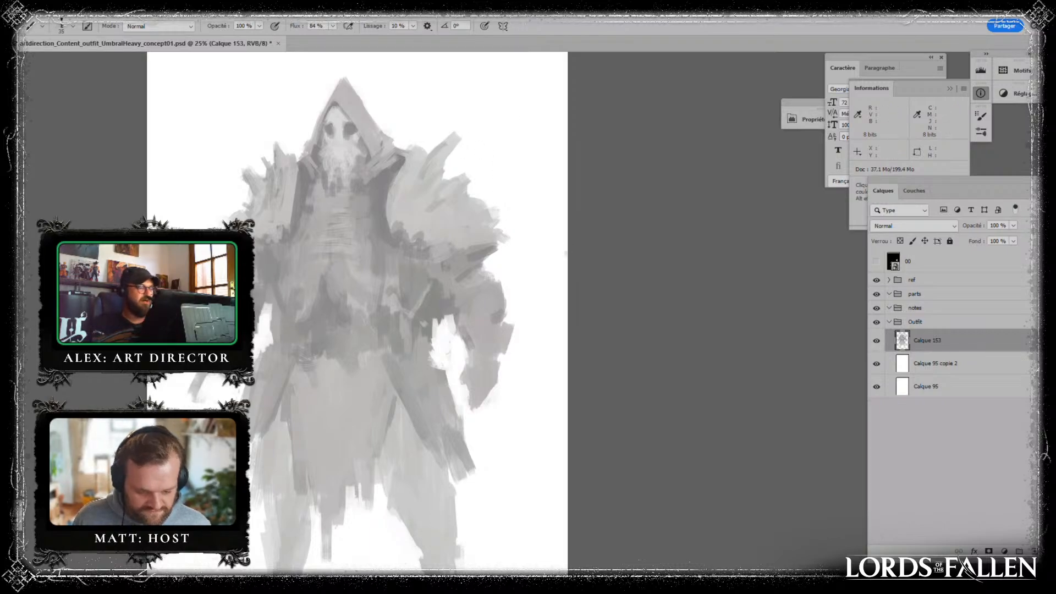
- Reshape the hood's tall pointed tip into a lower, rounded top above the skull
left_click_drag(456, 397, 468, 507)
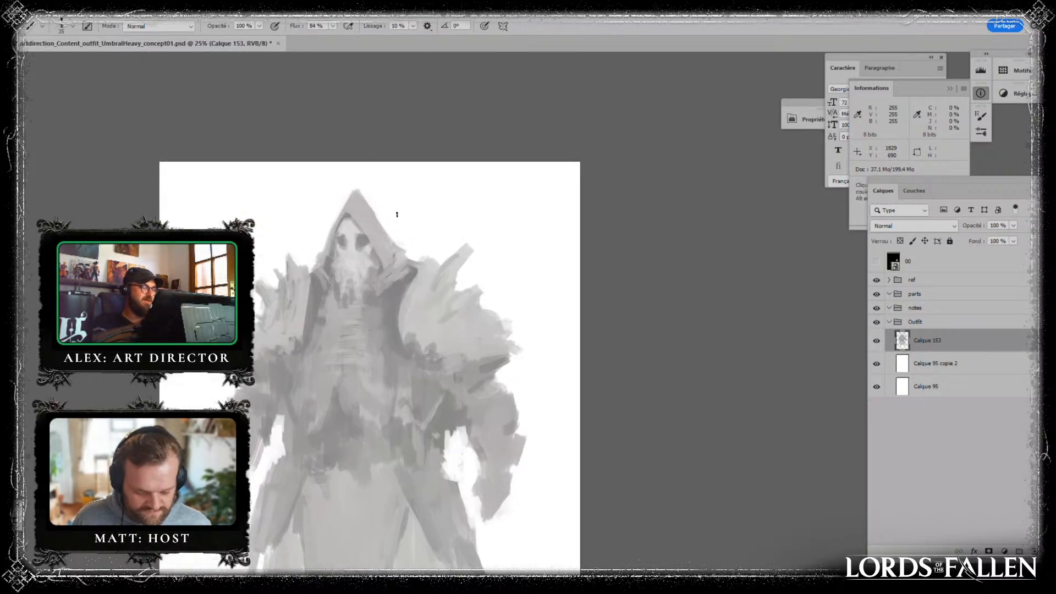
left_click(352, 210, "alt")
mouse_move(355, 202)
left_mouse_down()
mouse_move(346, 208)
mouse_move(362, 196)
mouse_move(369, 205)
left_mouse_up()
left_click(349, 213, "alt")
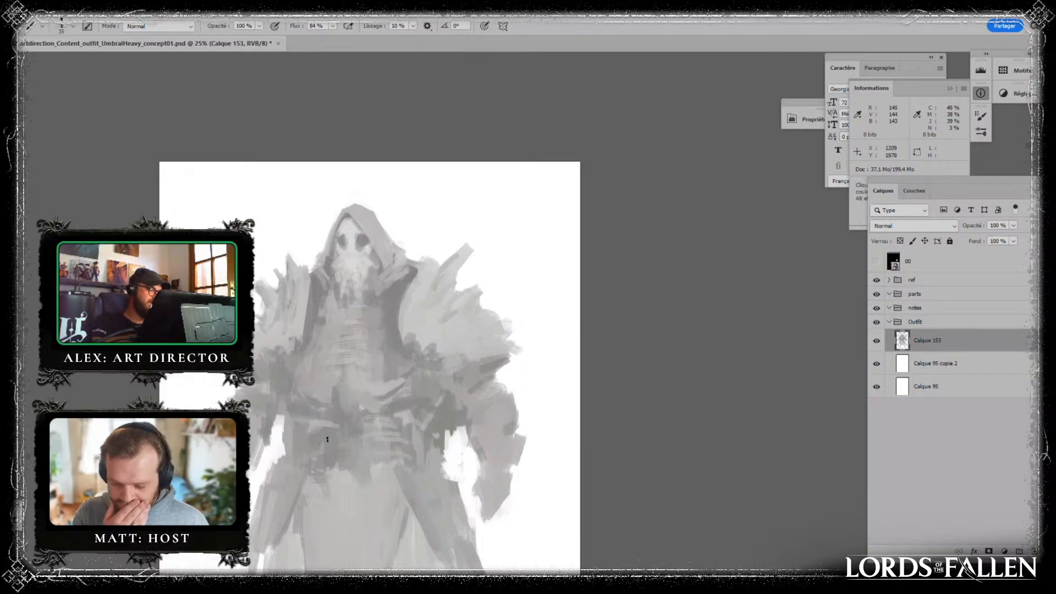
- Paint dark horizontal belt bands and folds across the figure's waist
left_click(338, 426, "alt")
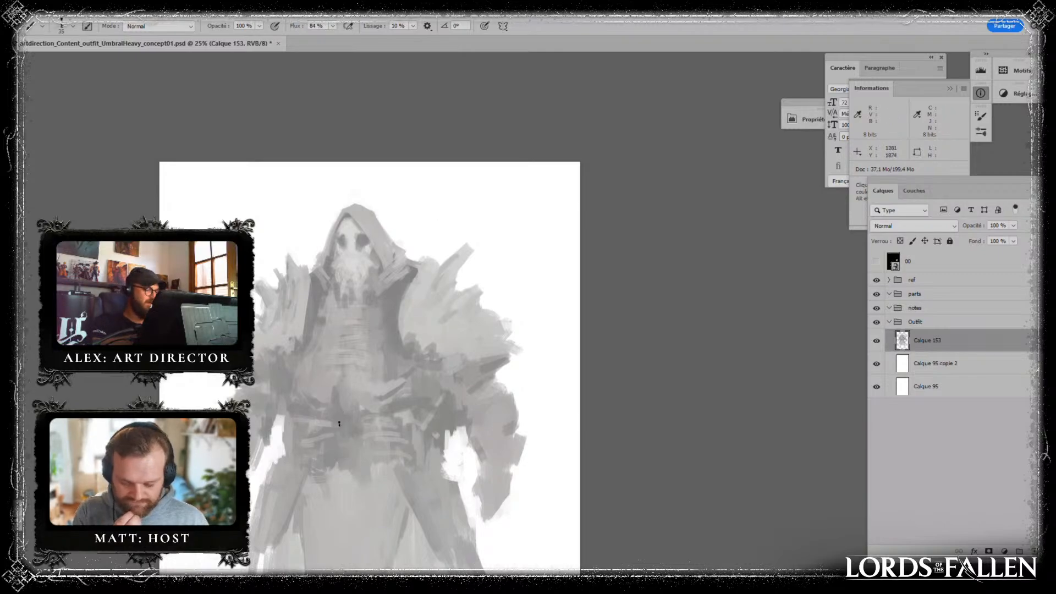
mouse_move(347, 427)
left_mouse_down()
mouse_move(338, 412)
mouse_move(417, 432)
left_mouse_up()
left_click(337, 419, "alt")
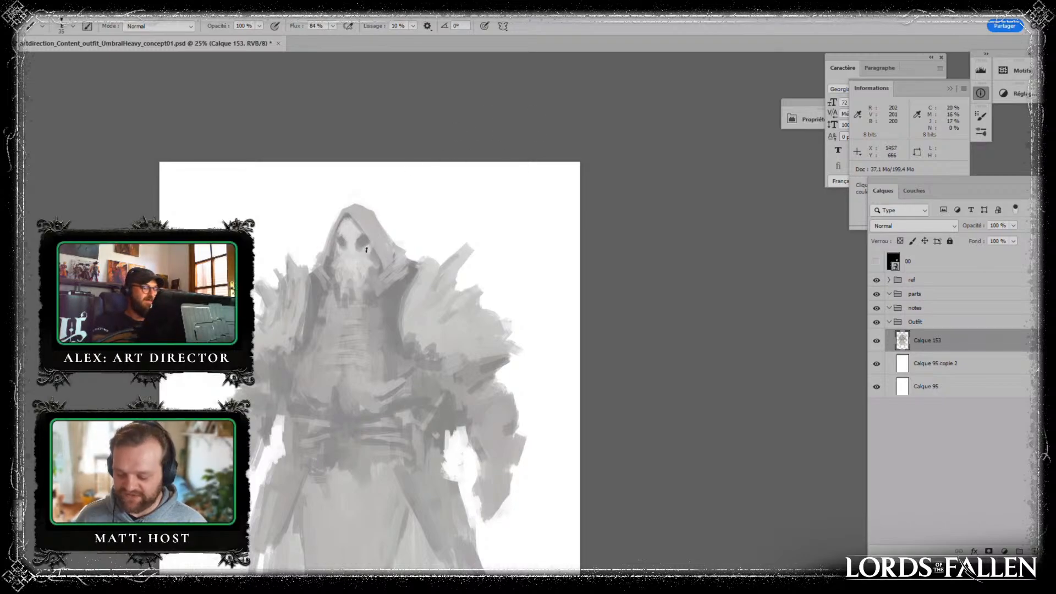
- Define the cuff and forearm of the figure's left arm with sampled greys, and touch up the upper arm and shoulder above it
left_click_drag(501, 423, 493, 338)
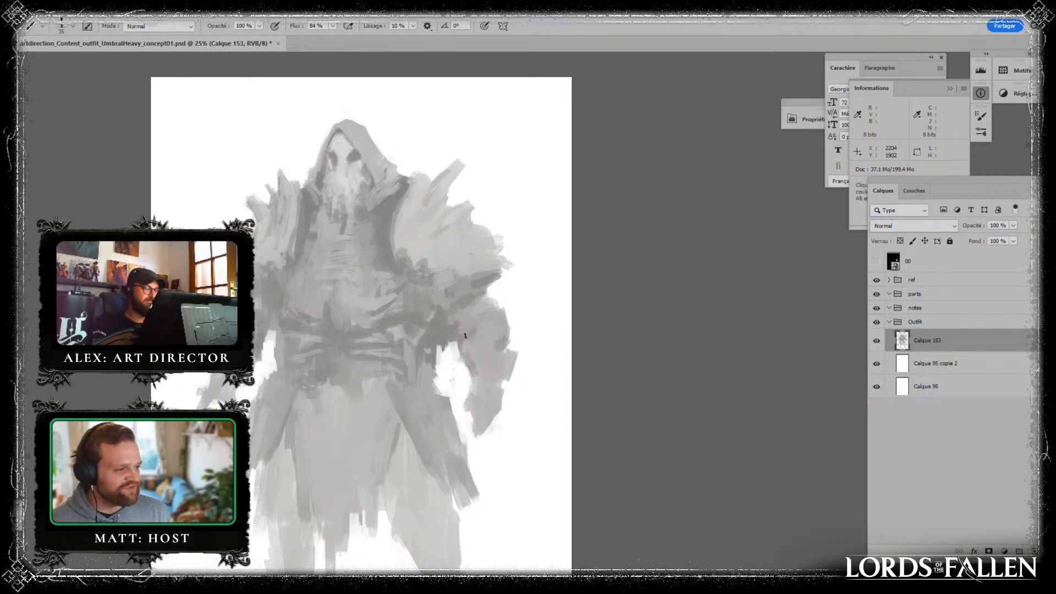
key("alt")
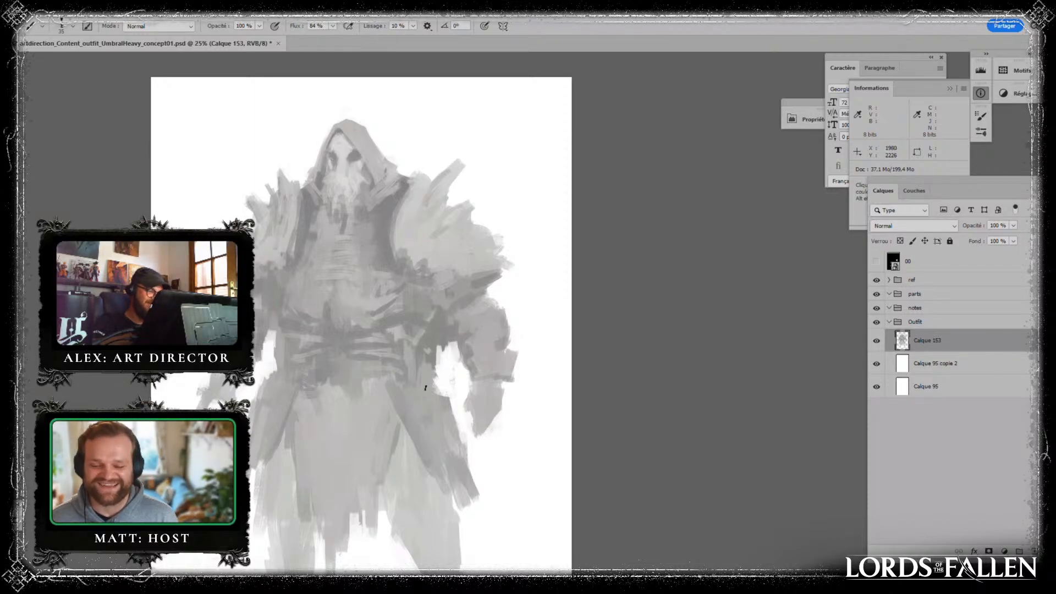
scroll(447, 317, "down", 3)
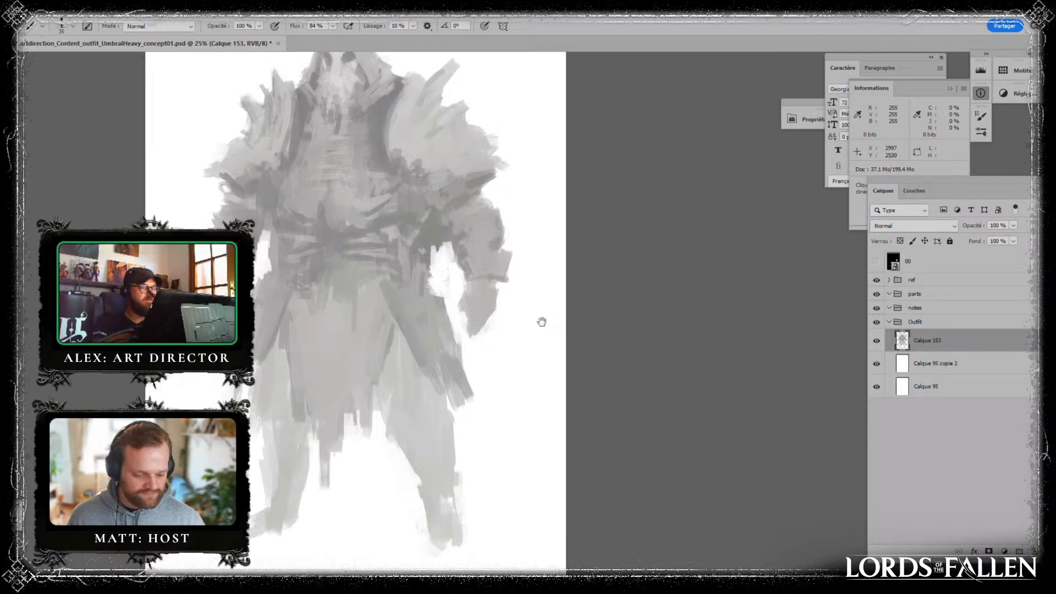
scroll(543, 318, "up", 2)
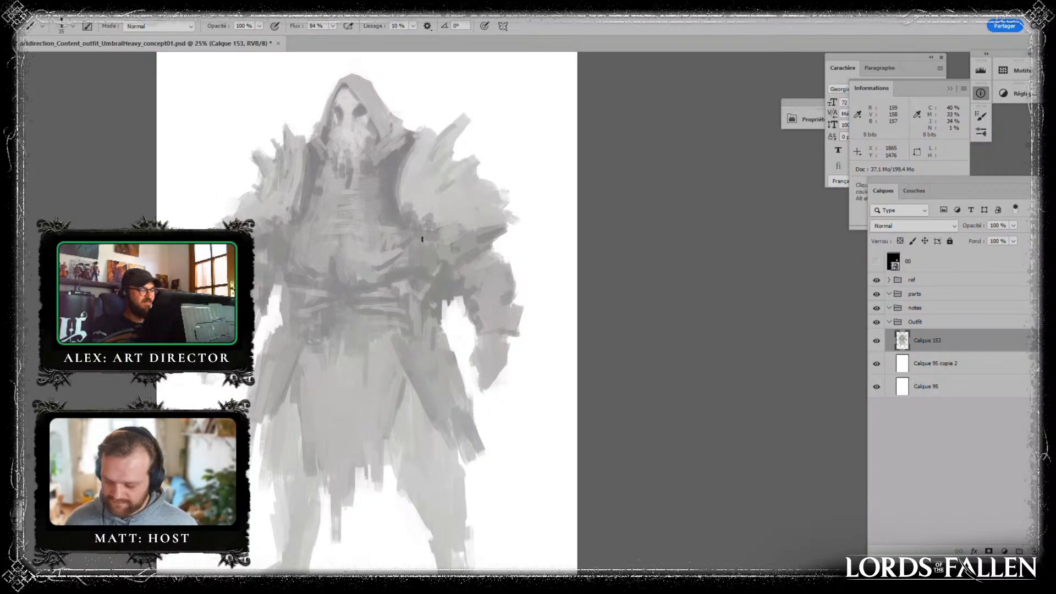
mouse_move(422, 239)
left_mouse_down()
mouse_move(456, 266)
mouse_move(472, 262)
left_mouse_up()
left_click_drag(544, 264, 536, 304)
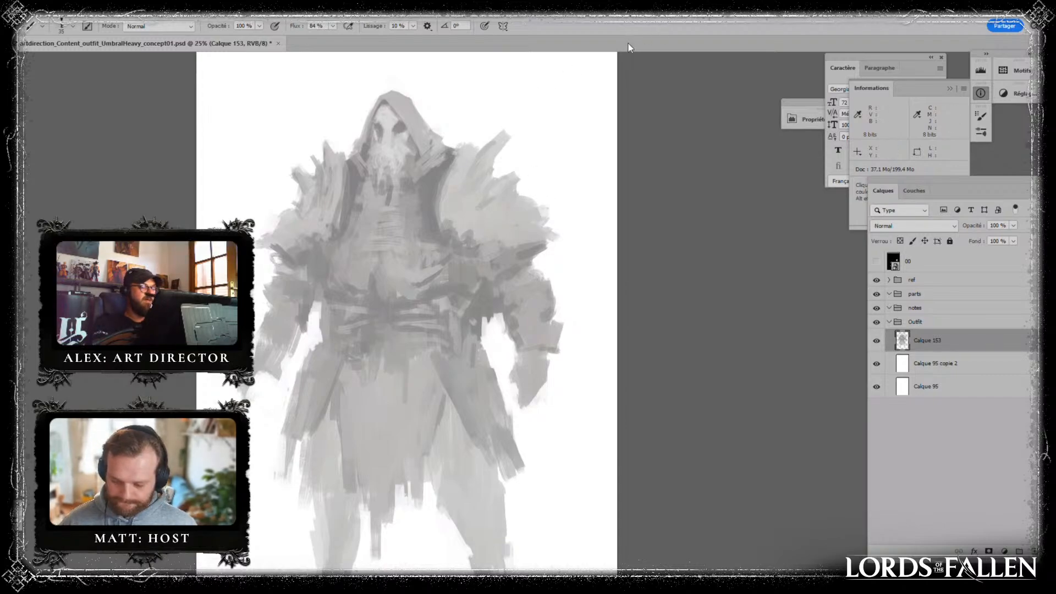
left_click_drag(487, 164, 478, 179)
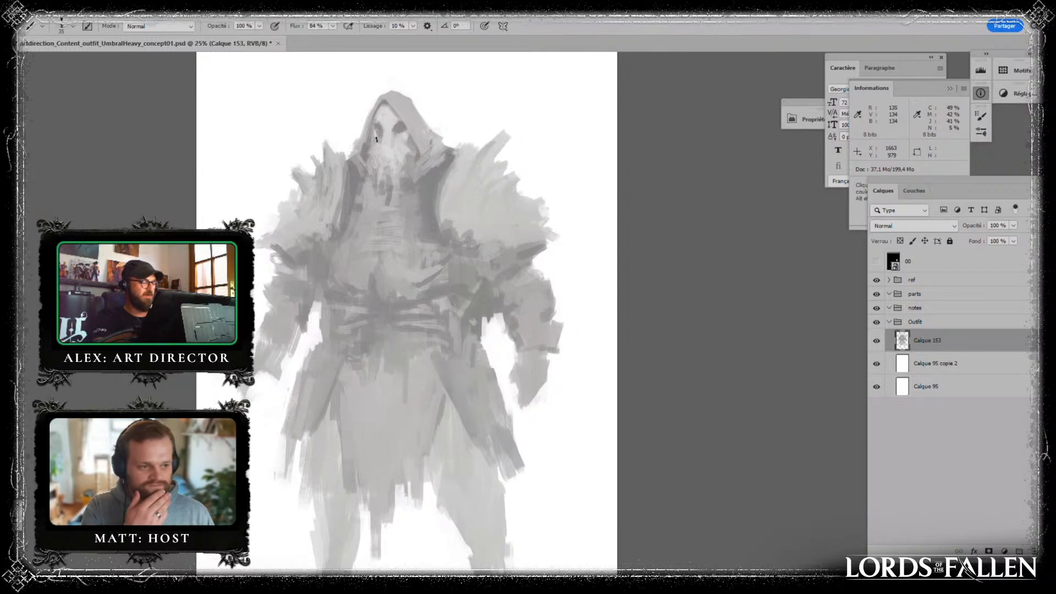
- Darken the coat edge along the figure's right shoulder with sampled greys and blend the chest beside both lapels
key("alt")
key("alt")
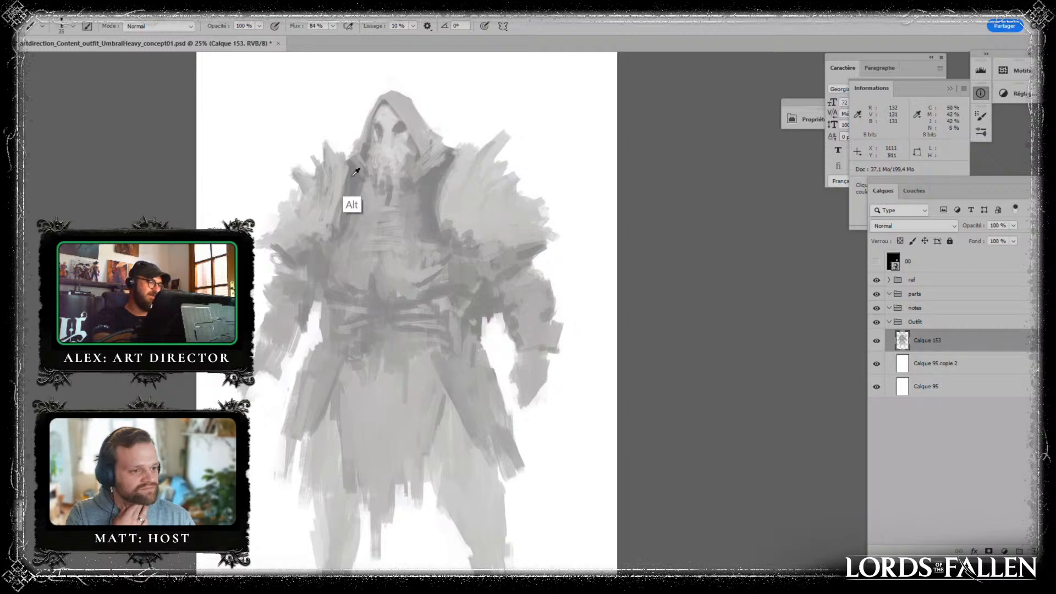
left_click_drag(348, 159, 336, 228)
left_click(362, 217, "alt")
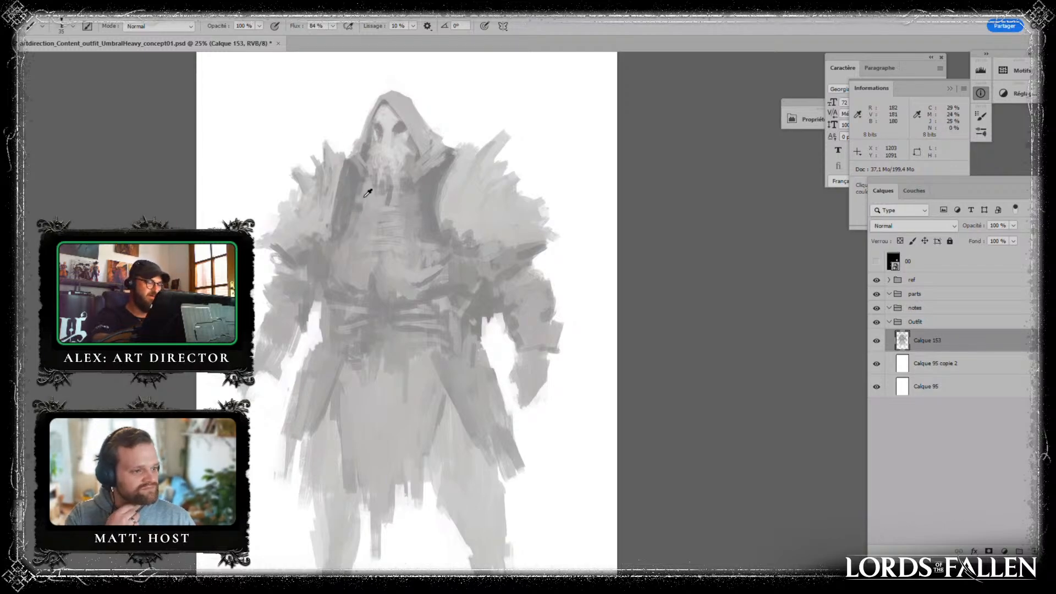
left_click_drag(356, 184, 340, 232)
left_click(352, 233, "alt")
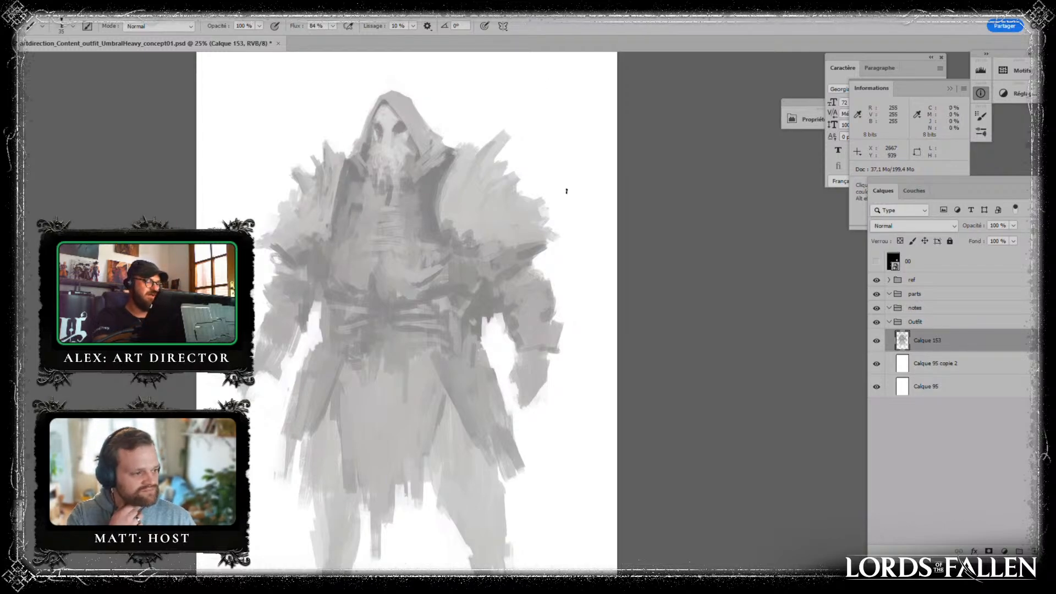
left_click(358, 151, "alt")
left_click(418, 202, "alt")
left_click_drag(422, 208, 430, 211)
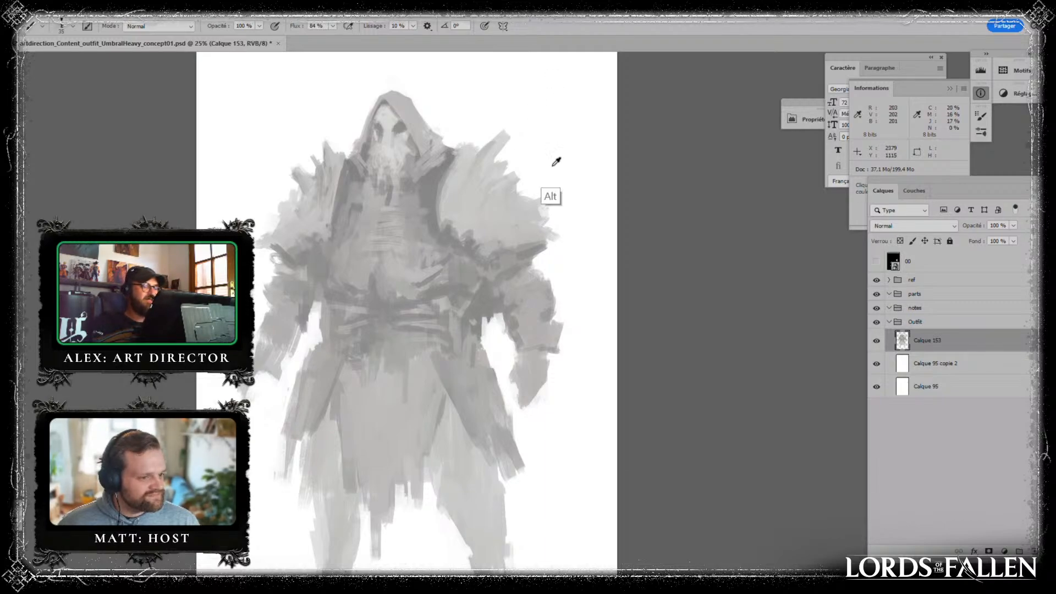
- Paint two light round ornaments on the figure's left shoulder and give them darker centres
left_click(472, 198)
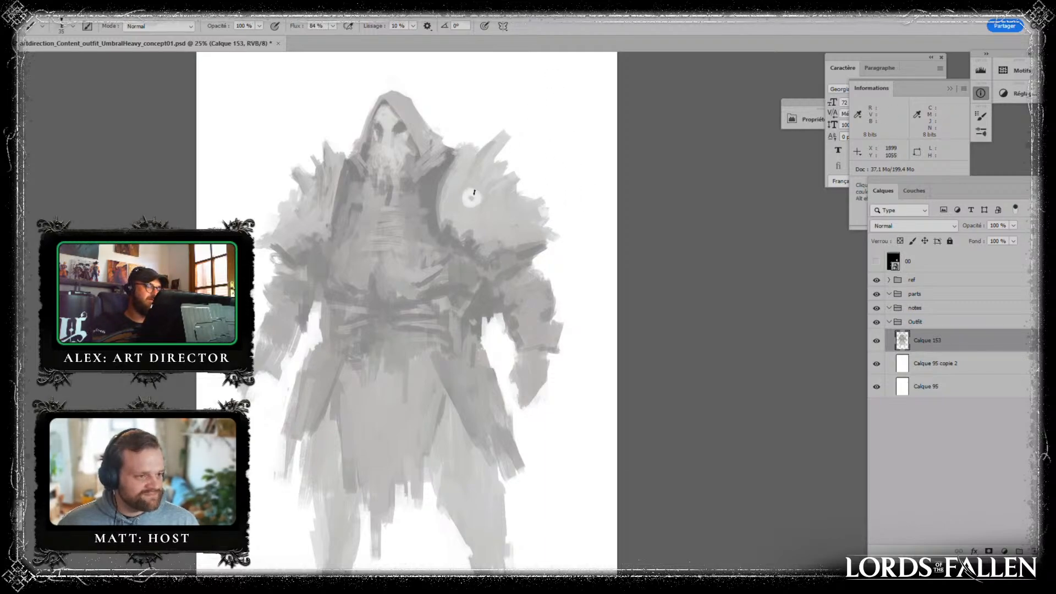
left_click(500, 220)
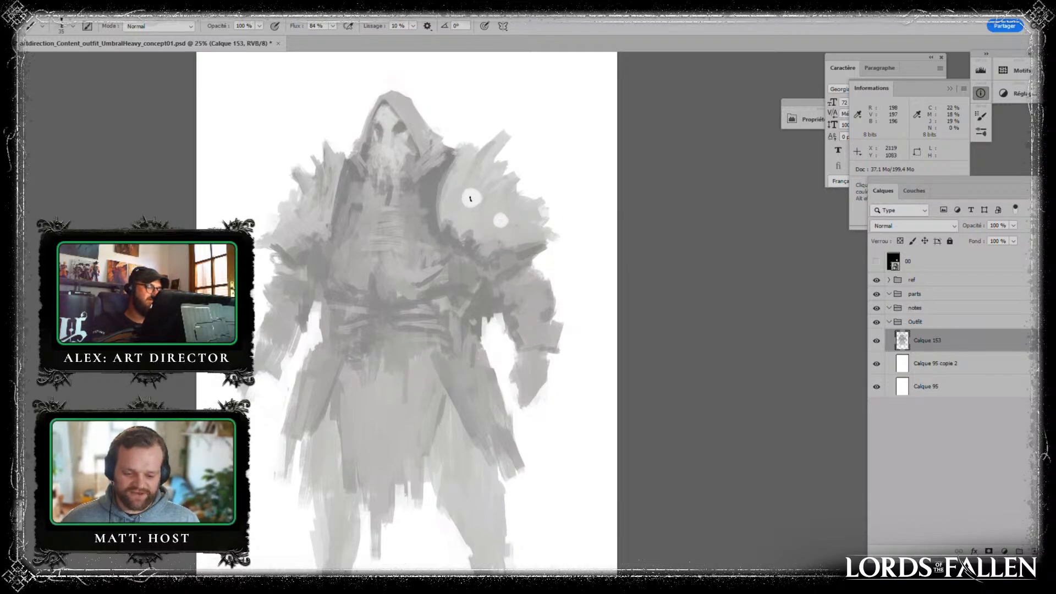
left_click(472, 198, "alt")
mouse_move(489, 196)
left_mouse_down()
mouse_move(477, 186)
mouse_move(478, 195)
left_mouse_up()
left_click(472, 198)
left_click(485, 204, "alt")
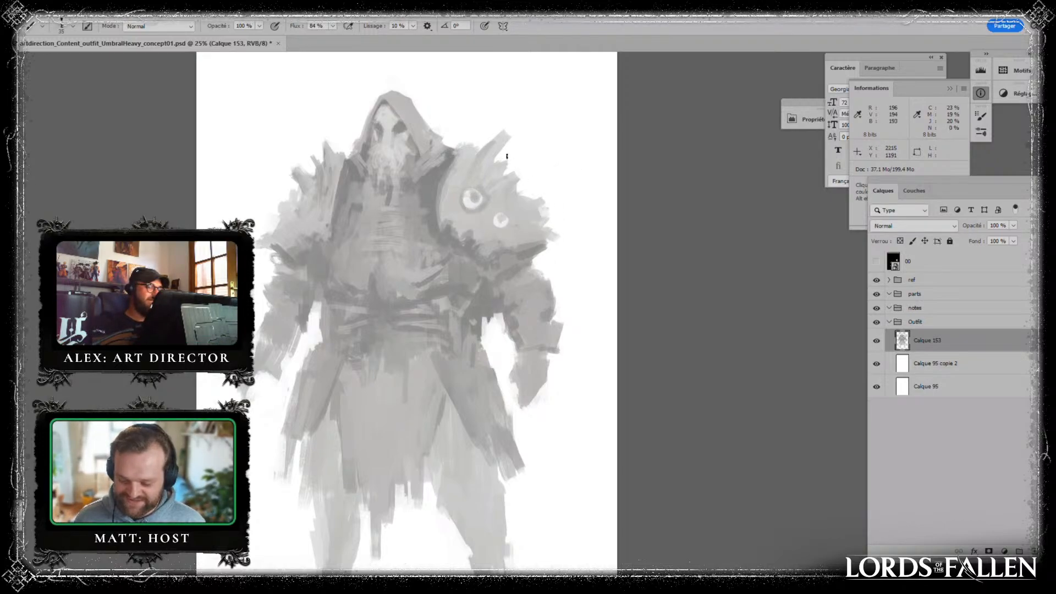
- Rework the larger shoulder ornament's ring and centre, and shade the armour around both ornaments
left_click(477, 192, "alt")
left_click(472, 191, "alt")
mouse_move(473, 194)
left_mouse_down()
mouse_move(480, 205)
mouse_move(485, 198)
left_mouse_up()
left_click(483, 211, "alt")
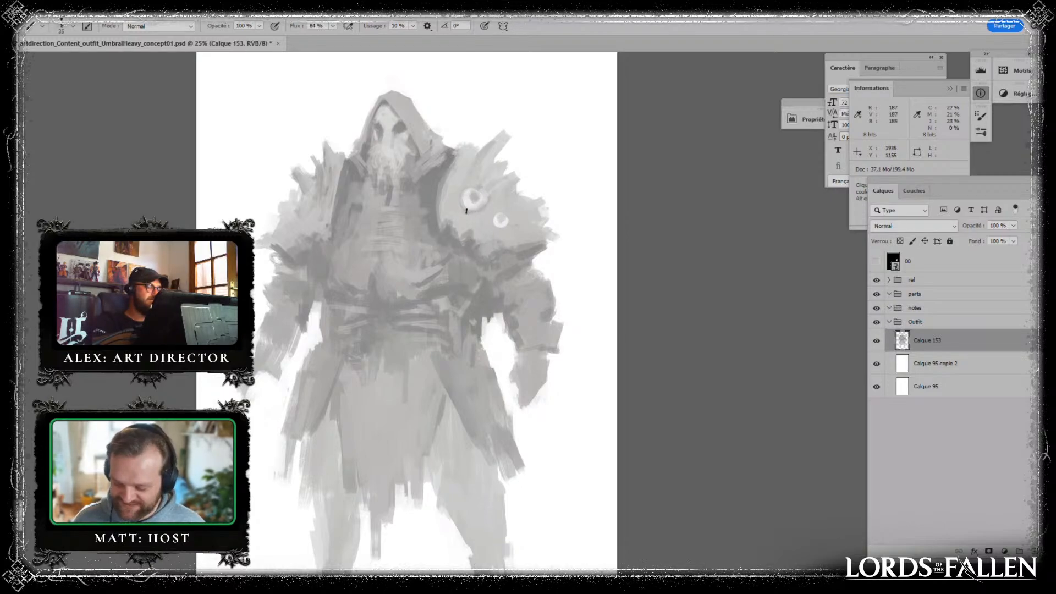
left_click(483, 223, "alt")
left_click(468, 226, "alt")
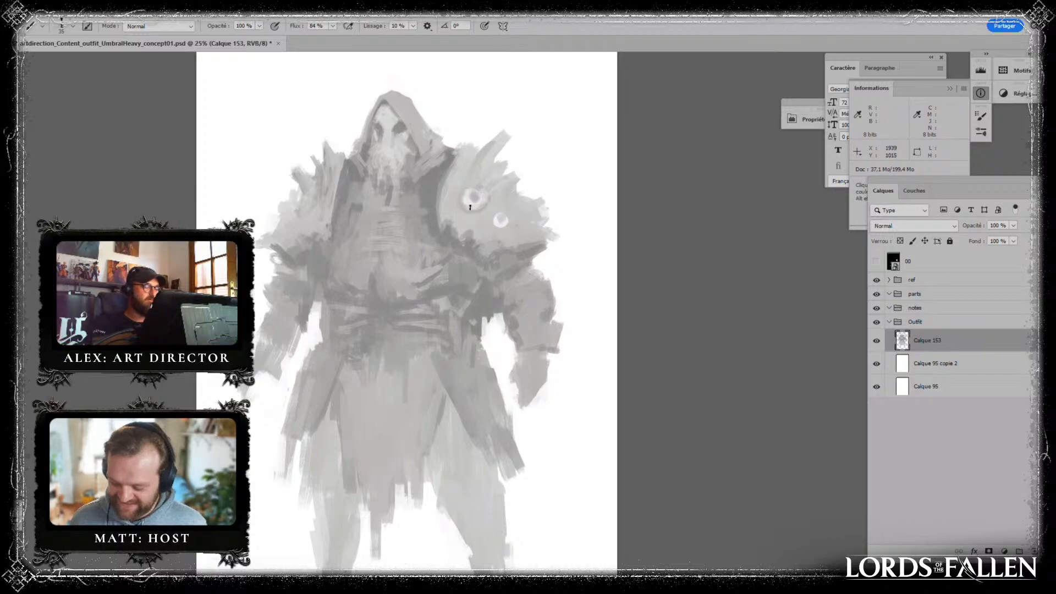
- Refine the rims and centres of both round ornaments on the figure's left shoulder and clean up the armour around them
left_click(487, 197, "alt")
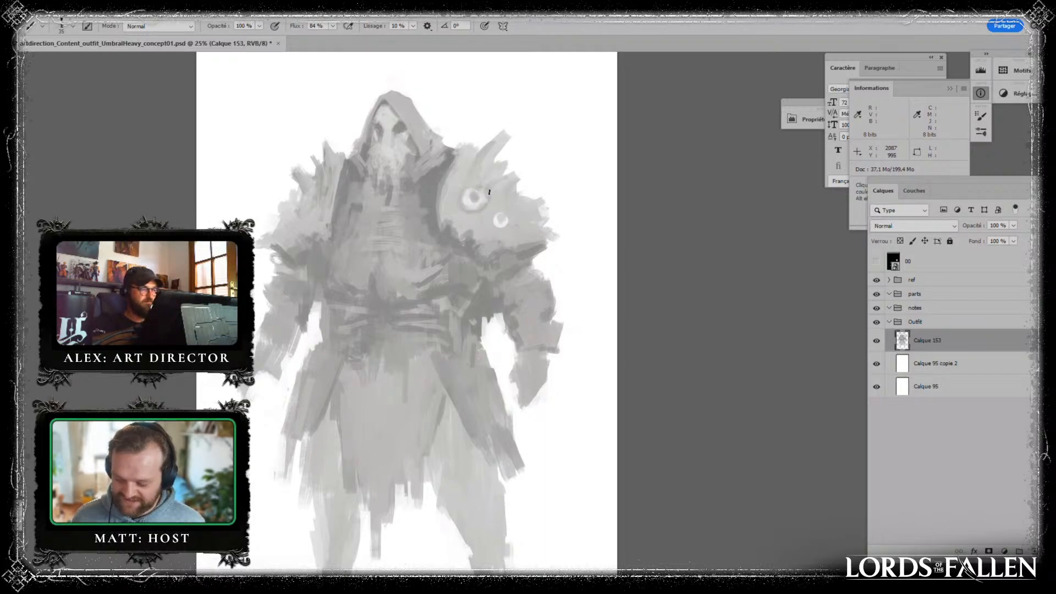
left_click(491, 199, "alt")
left_click(485, 206, "alt")
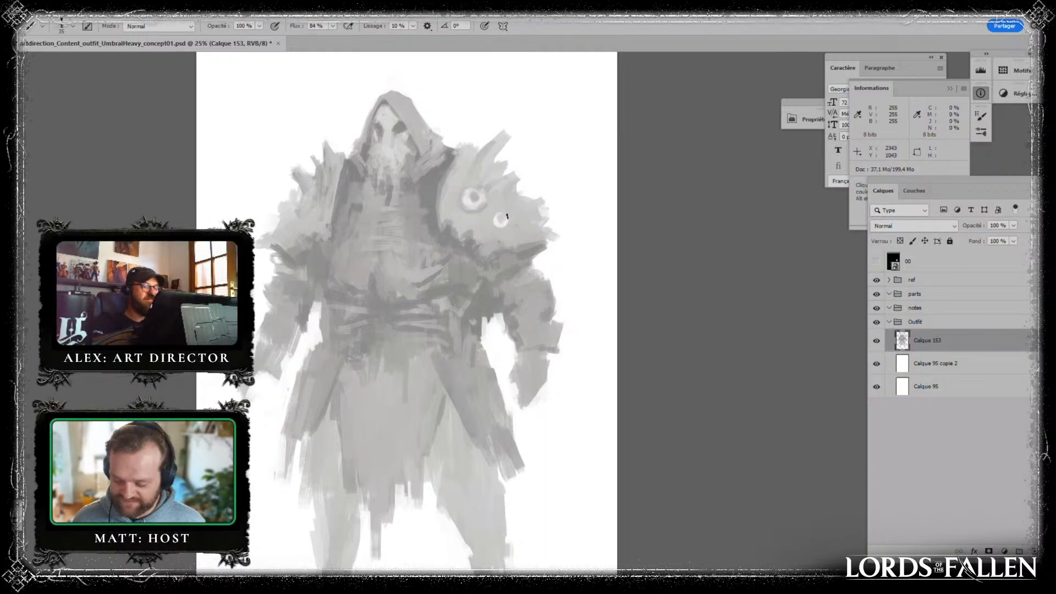
left_click(532, 249, "alt")
left_click_drag(495, 219, 495, 228)
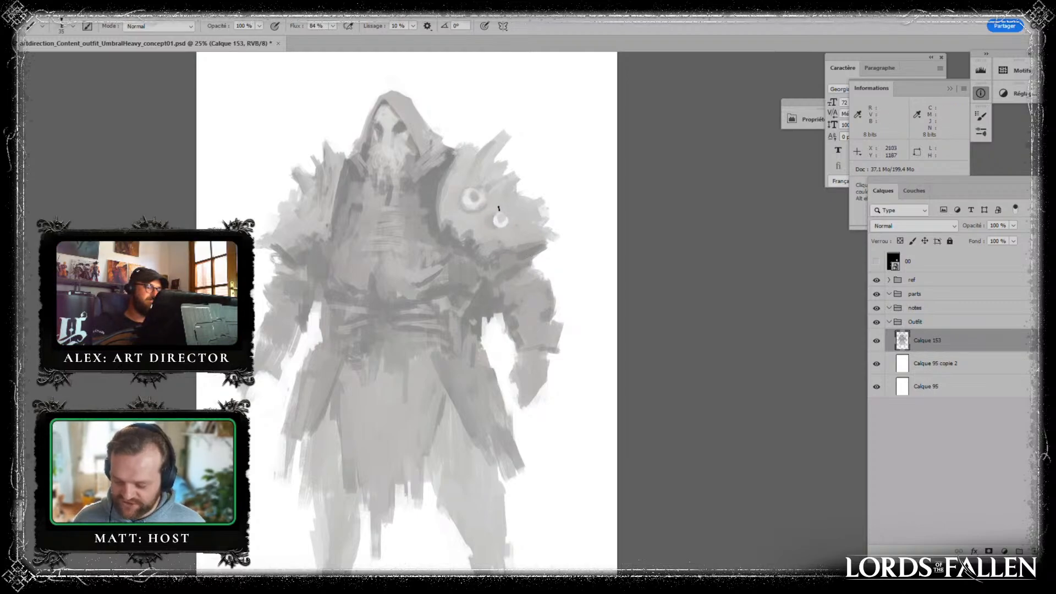
left_click(500, 218, "alt")
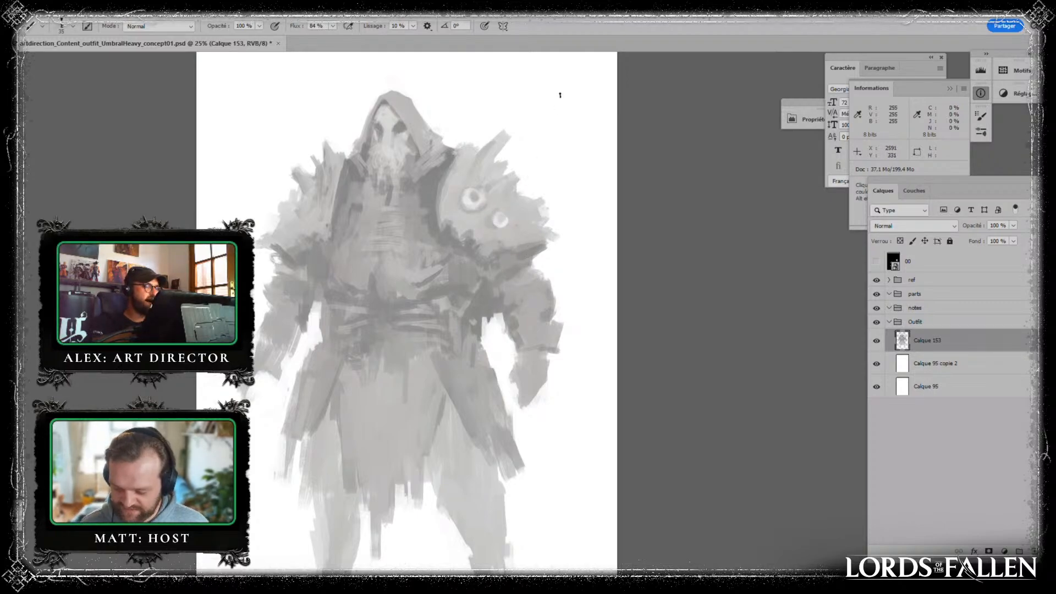
left_click(498, 226, "alt")
left_click(500, 220, "alt")
left_click_drag(498, 216, 502, 218)
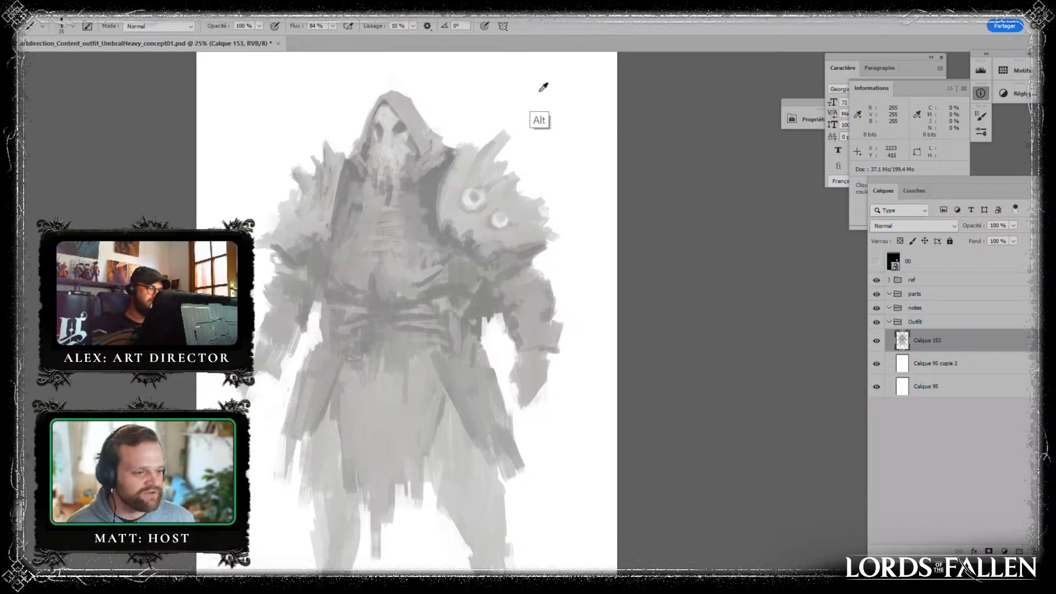
- Reshape the tall upper spike on the figure's left shoulder, trimming its outline and shading its base
left_click(501, 146, "alt")
mouse_move(503, 142)
left_mouse_down()
mouse_move(504, 168)
mouse_move(517, 159)
left_mouse_up()
left_click(512, 143, "alt")
left_click(486, 171, "alt")
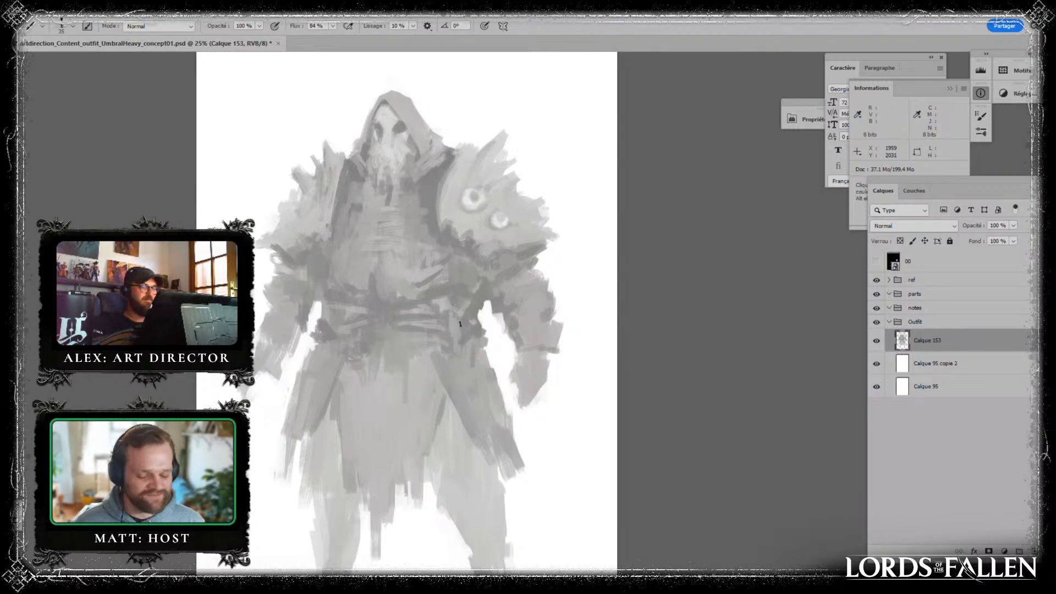
- Touch up the figure's left wrist and define the inner edge of the coat flap over the left thigh
left_click(515, 350, "alt")
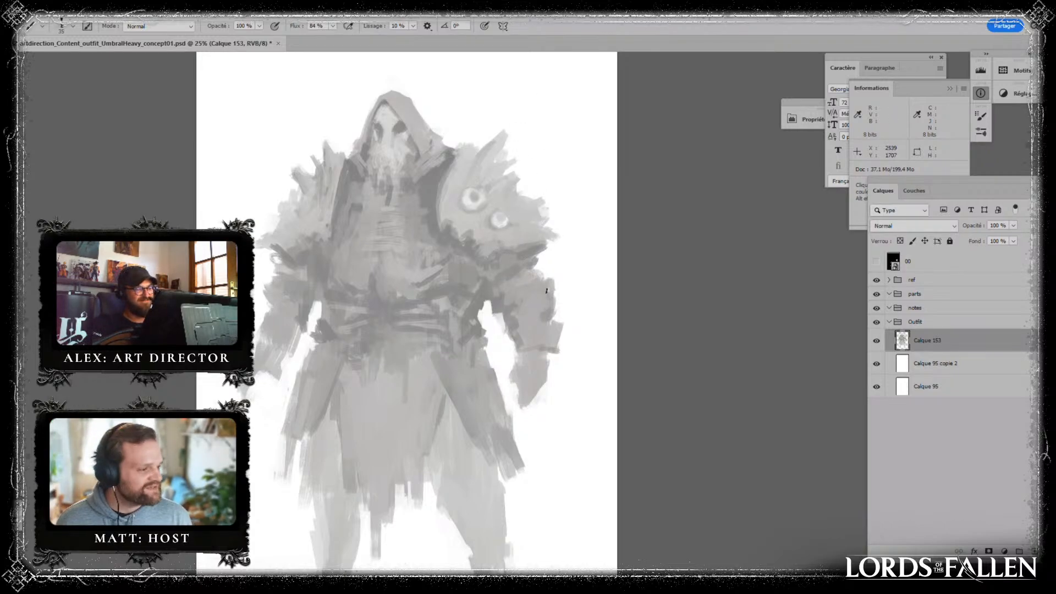
left_click(443, 359, "alt")
left_click_drag(439, 350, 469, 416)
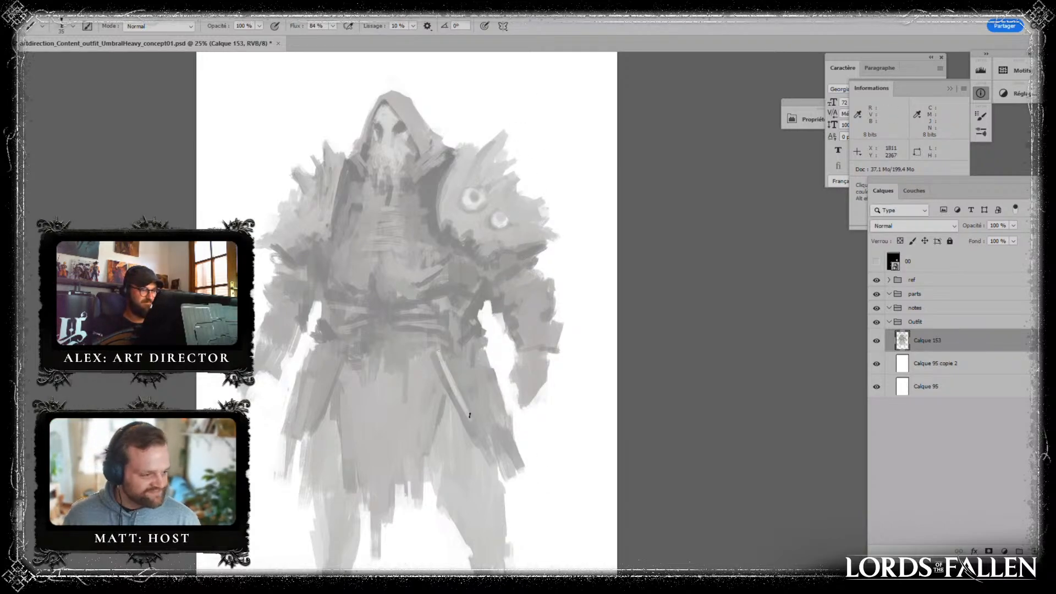
left_click_drag(446, 350, 449, 374)
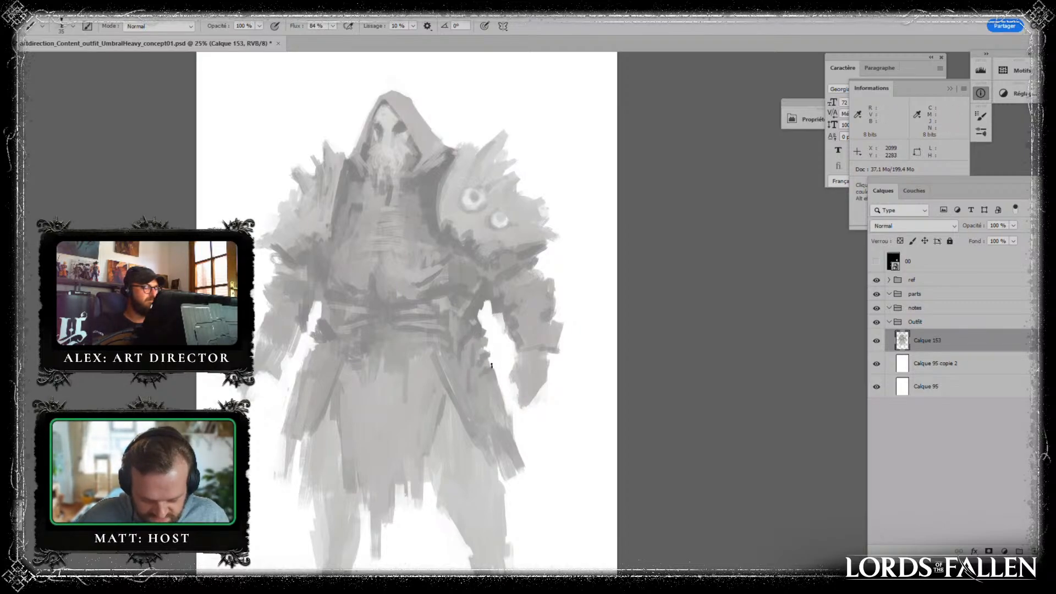
- Paint dark ragged strokes along the outer edges of both coat flaps and darken the tattered hem of the central cloth
mouse_move(484, 384)
left_mouse_down()
mouse_move(489, 371)
mouse_move(489, 412)
left_mouse_up()
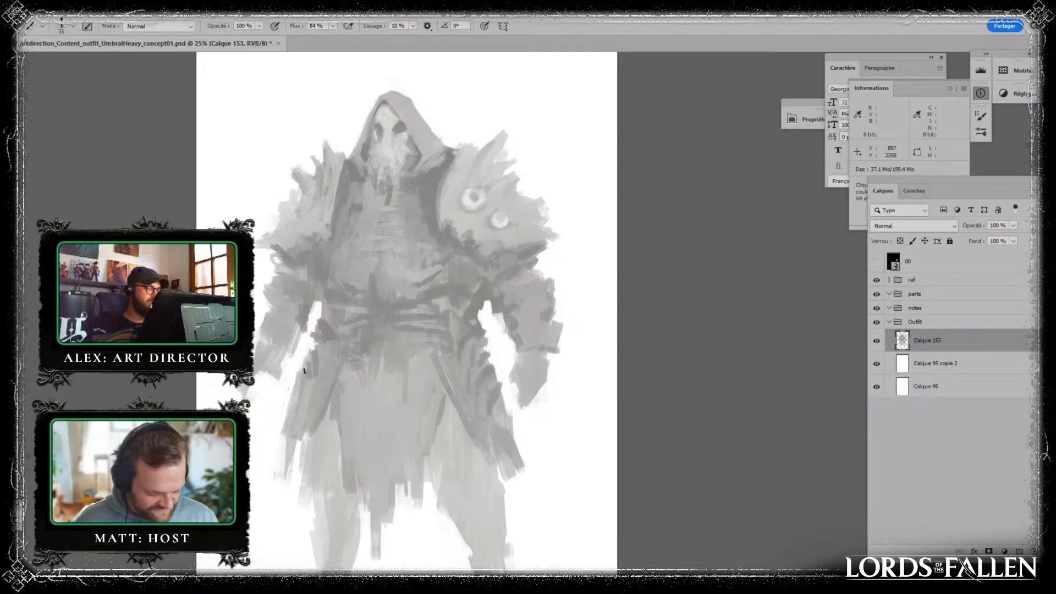
left_click_drag(305, 372, 286, 437)
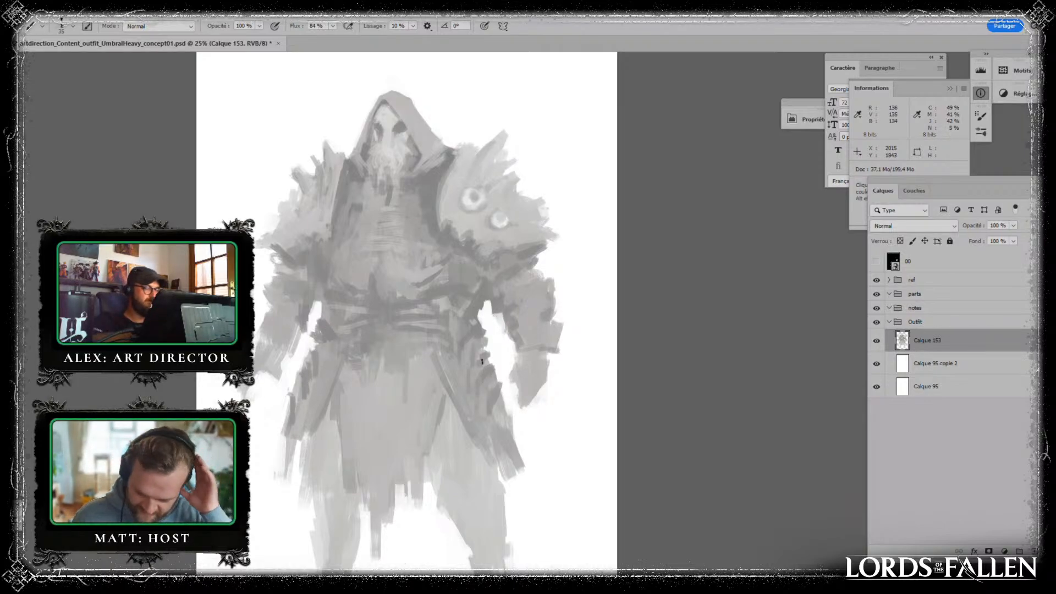
left_click_drag(497, 410, 495, 431)
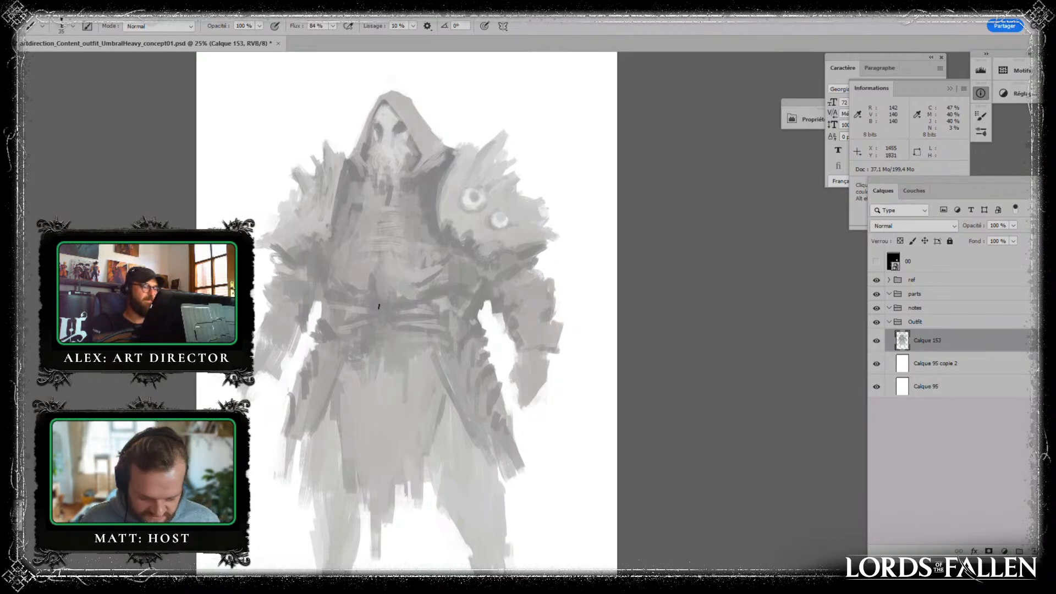
mouse_move(410, 489)
left_mouse_down()
mouse_move(398, 474)
mouse_move(406, 489)
mouse_move(406, 437)
left_mouse_up()
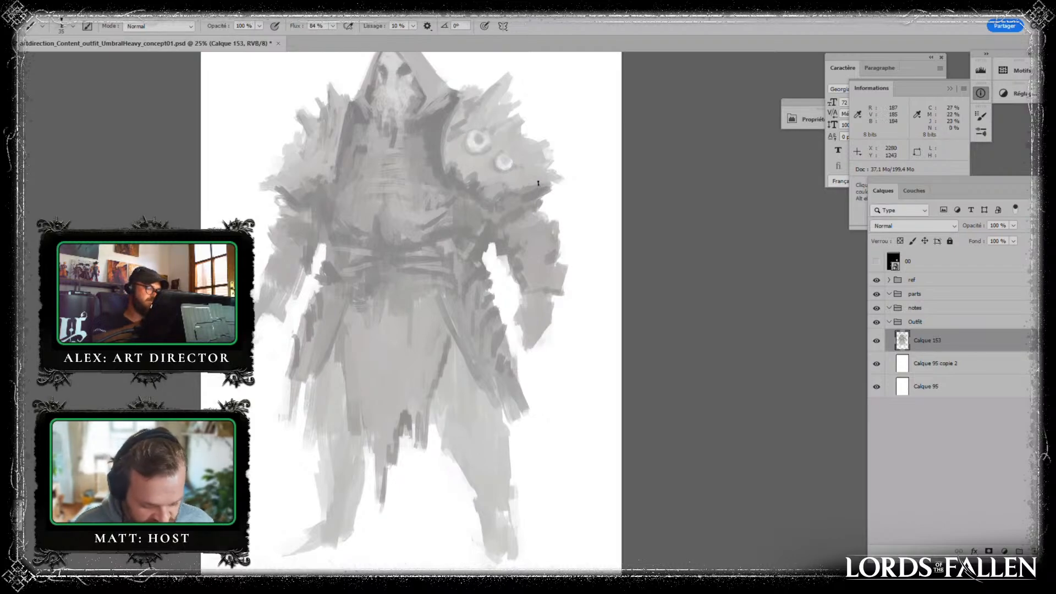
left_click_drag(566, 208, 545, 323)
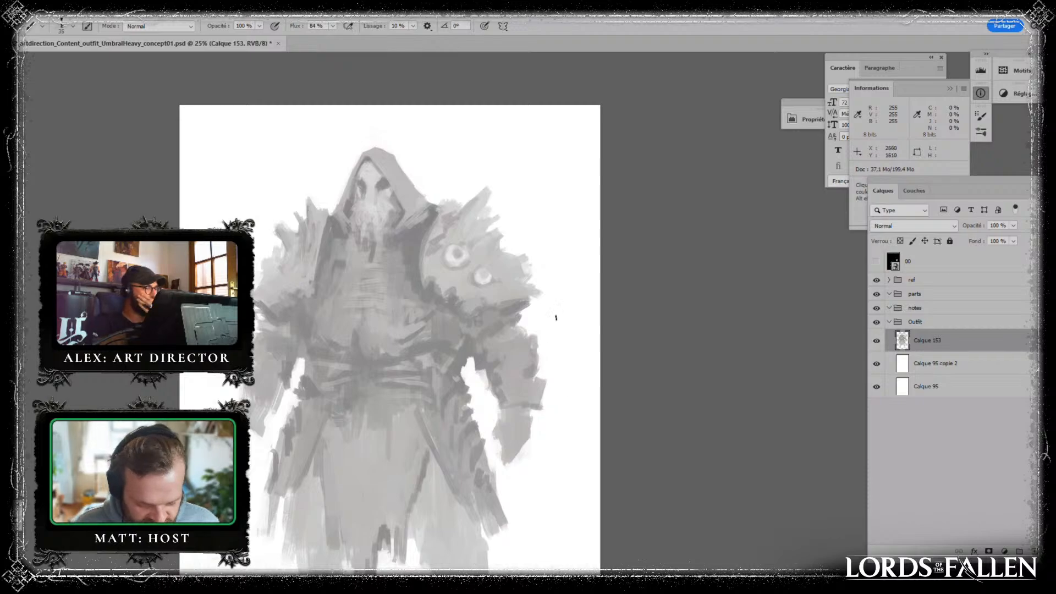
- Duplicate the figure layer and its white backing layer, and merge the originals into one backup layer
left_click(947, 371, "shift")
key("ctrl+j")
left_click(928, 391)
key("ctrl+e")
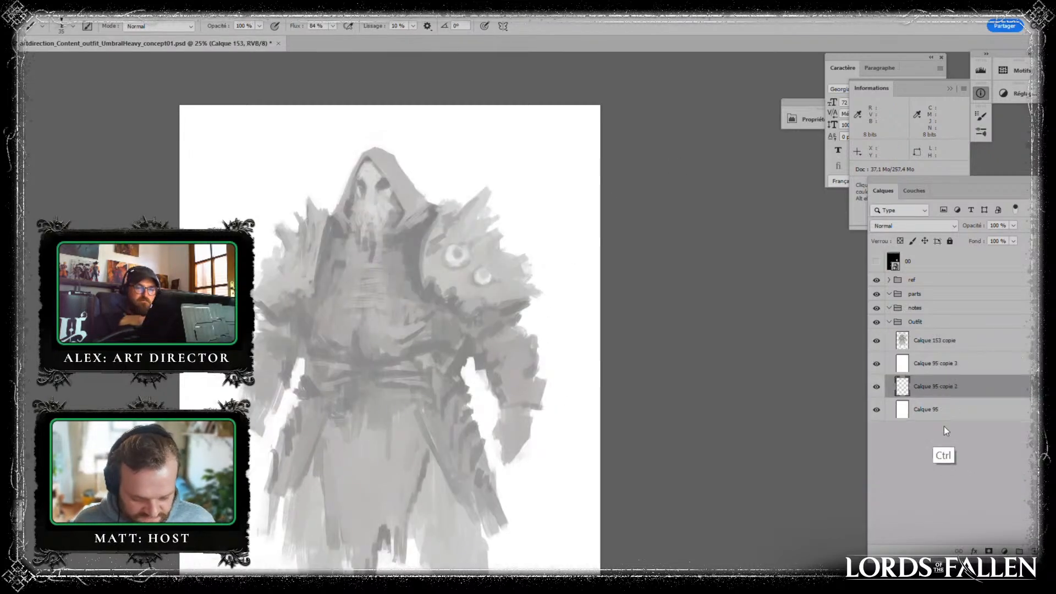
- Add a new layer above the figure copy, set its blend mode to Incrustation, and clip it to the figure
left_click(938, 344)
key("ctrl+shift+alt+n")
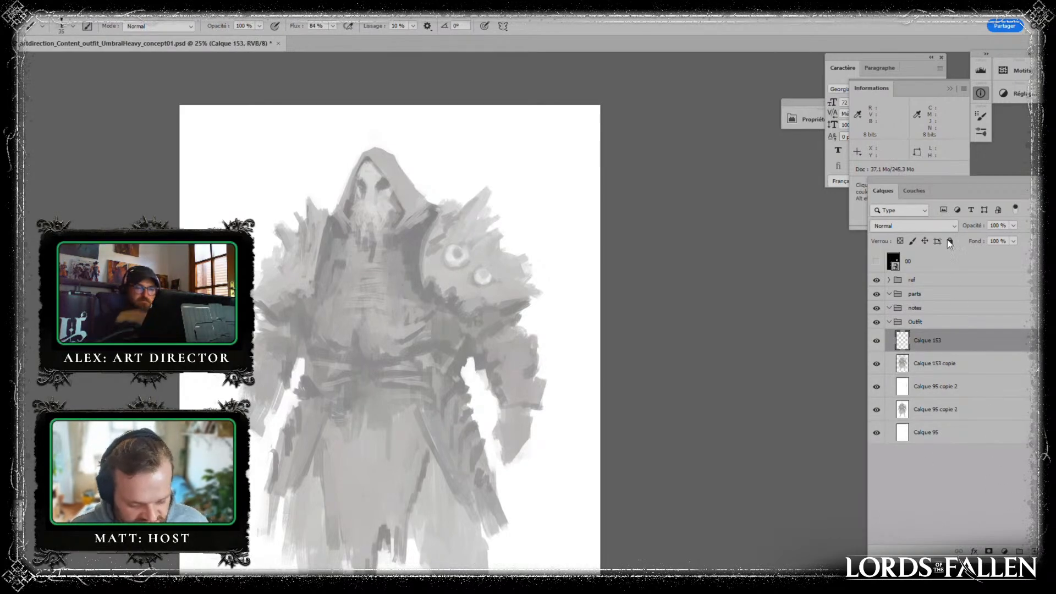
left_click(938, 226)
left_click(930, 392)
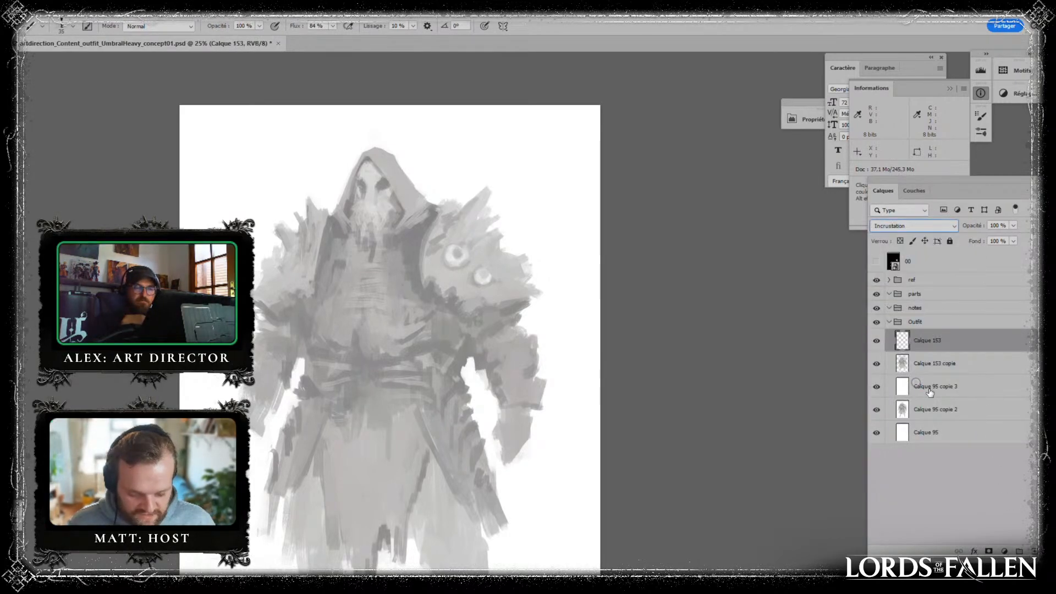
left_click(966, 352, "alt")
- Darken the lower cloth, both forearms and the sides of the waist with radial gradients on the clipped layer
key("g")
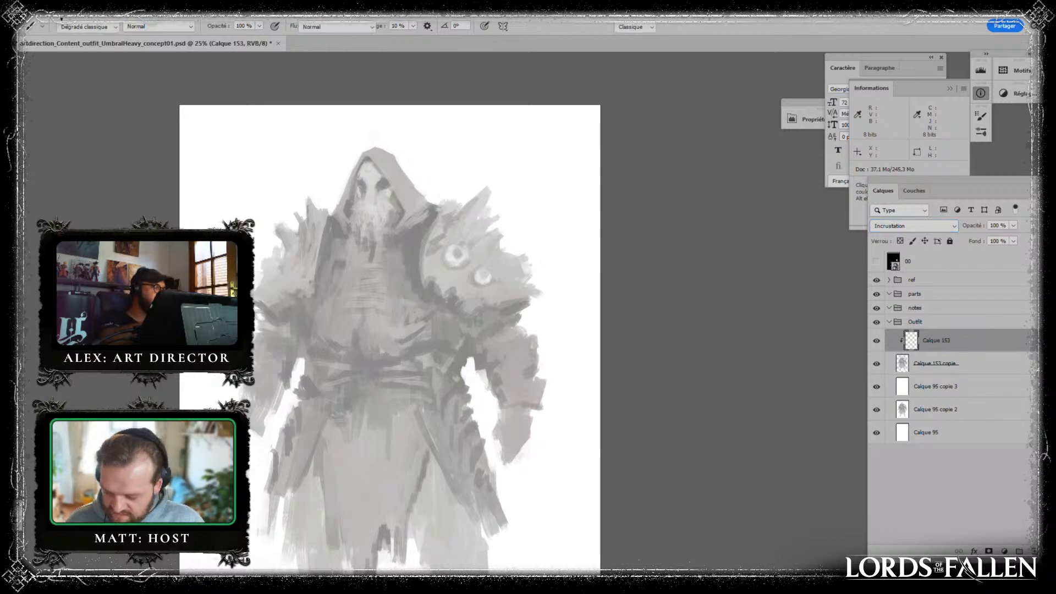
key("ctrl+minus")
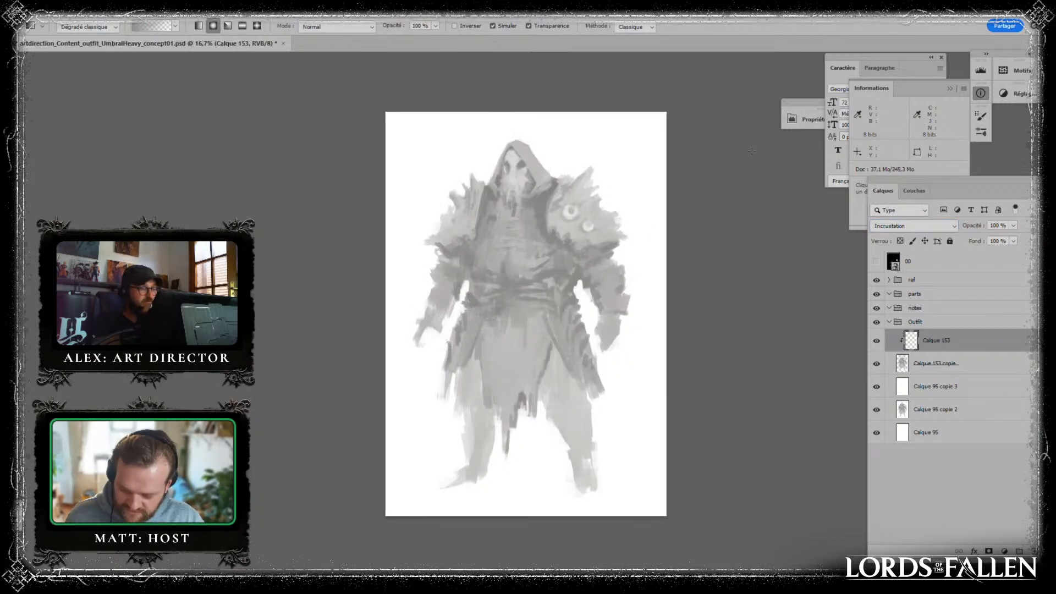
left_click(742, 280, "alt")
left_click_drag(526, 443, 592, 346)
key("d")
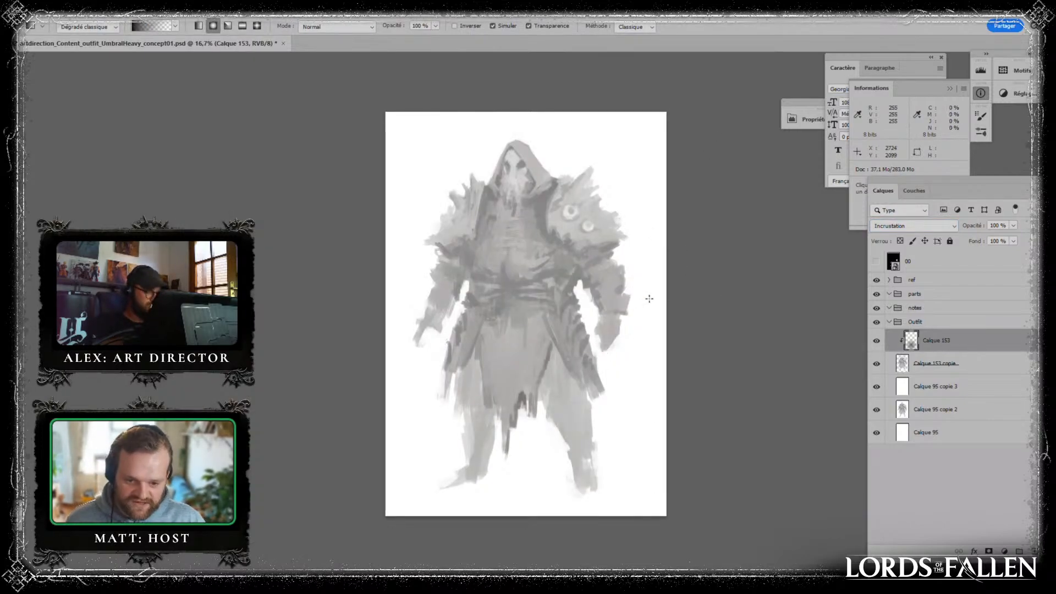
left_click_drag(591, 293, 621, 371)
left_click_drag(411, 396, 490, 270)
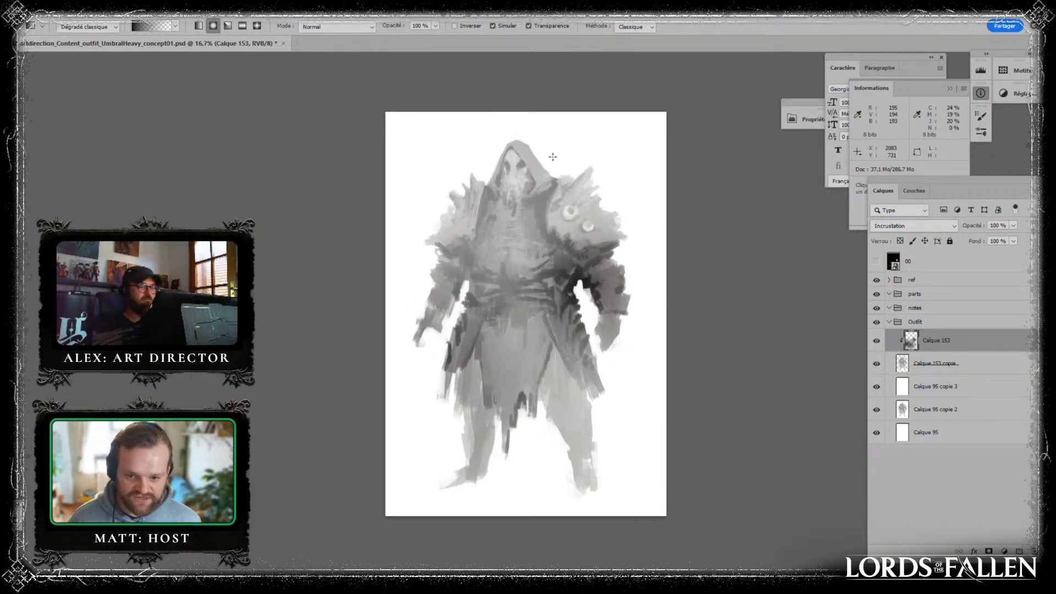
- Undo a black gradient tried beside the hood and lay softer grey gradients over the left shoulder and upper chest
left_click_drag(552, 184, 586, 232)
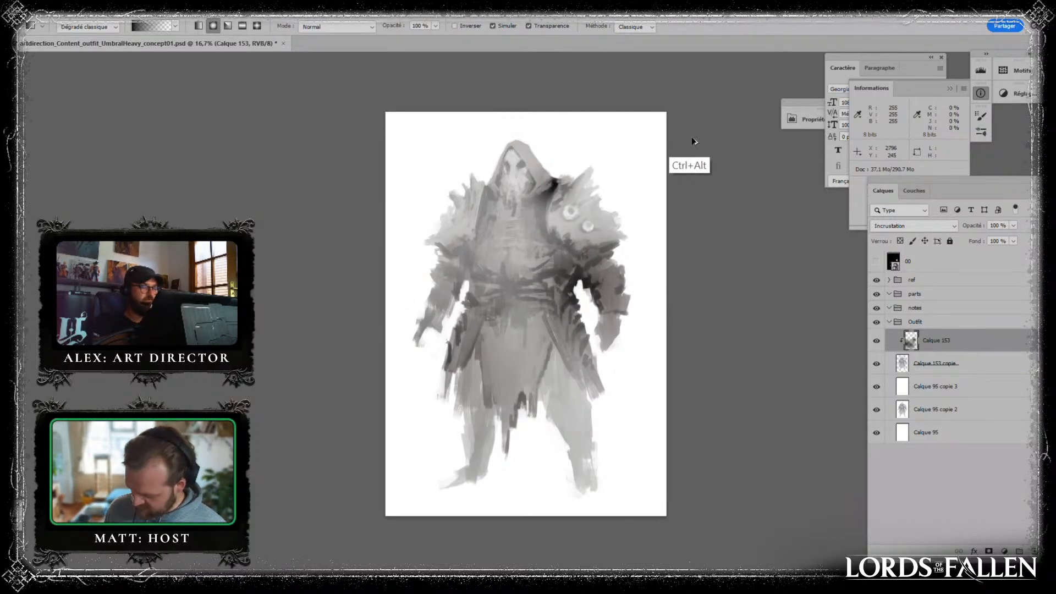
key("ctrl+alt+z")
left_click(699, 166, "alt")
left_click_drag(541, 191, 582, 228)
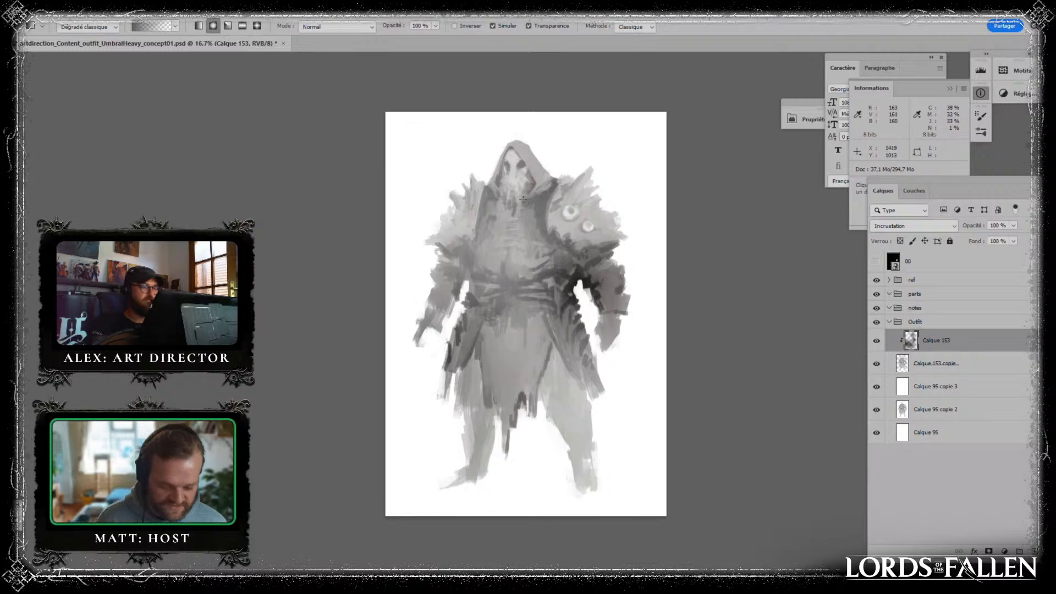
left_click_drag(479, 202, 523, 199)
- Set the foreground colour to #2f2e2e and deepen the right shoulder spikes, right forearm and left coat hem with radial gradients
key("n")
left_click(747, 363)
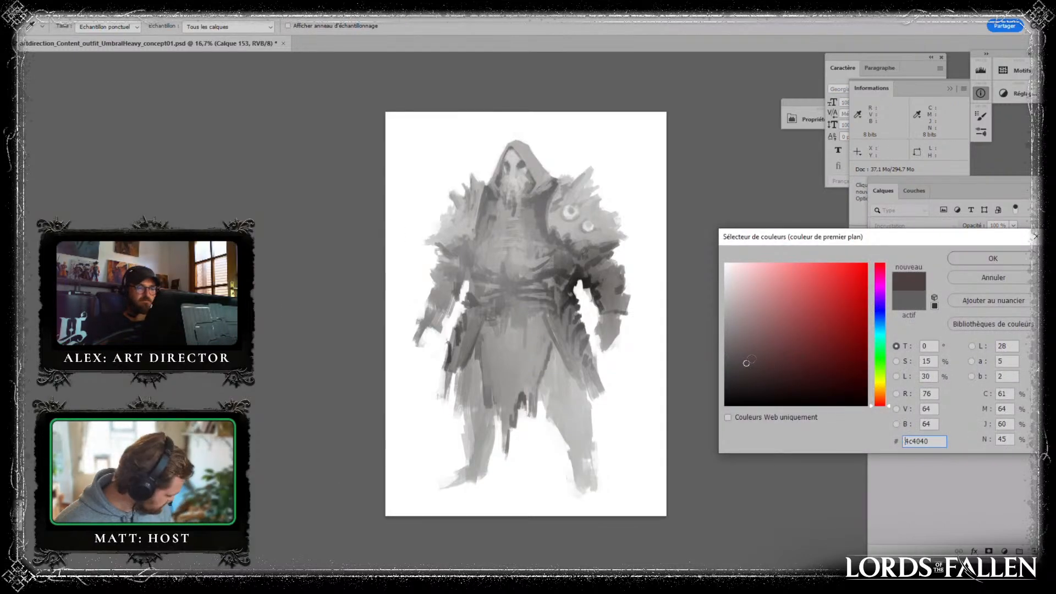
left_click(727, 380)
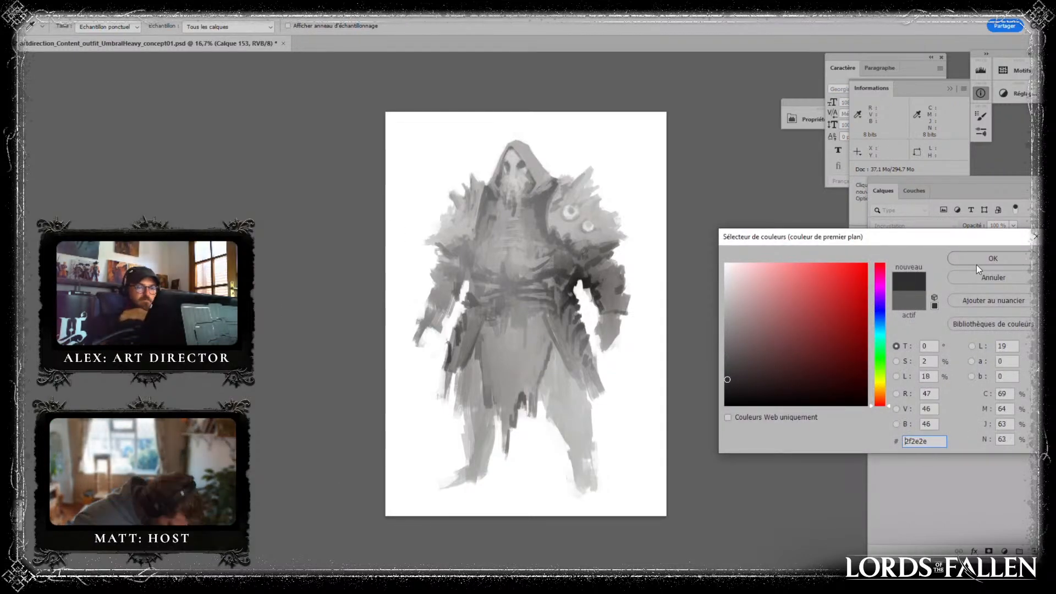
left_click(977, 260)
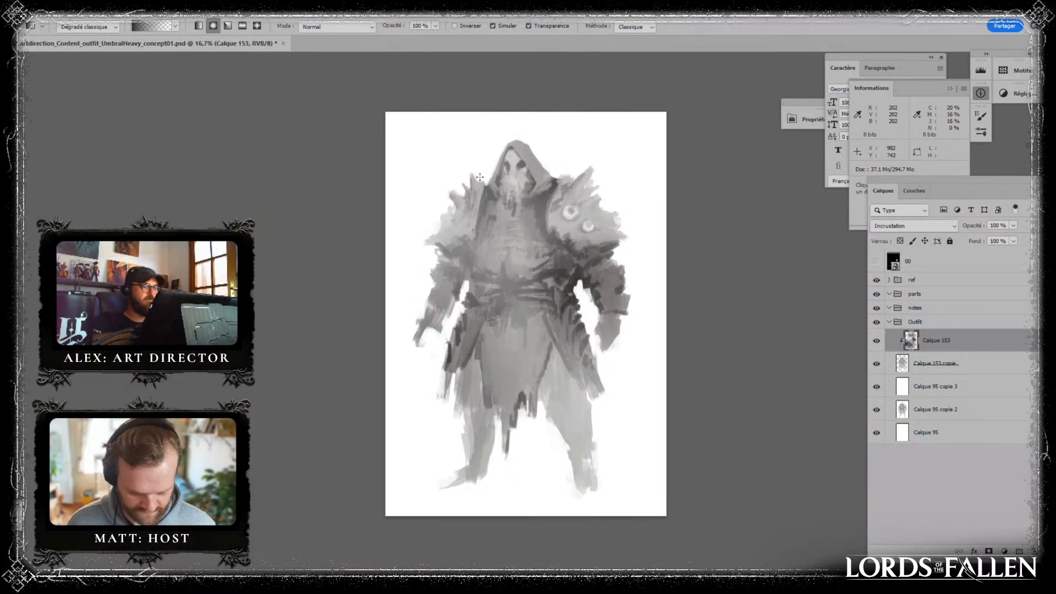
left_click_drag(480, 177, 465, 215)
left_click_drag(464, 267, 408, 295)
left_click_drag(582, 377, 622, 359)
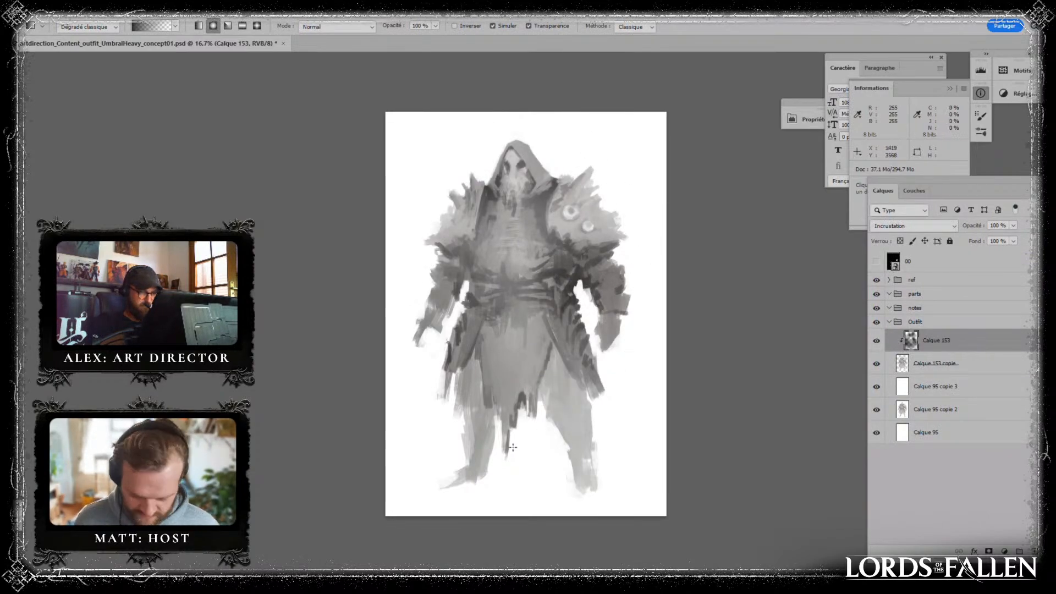
- Compare the figure with and without the gradient layer, add a gradient near the left leg, and merge the layer into the figure
left_click(877, 341)
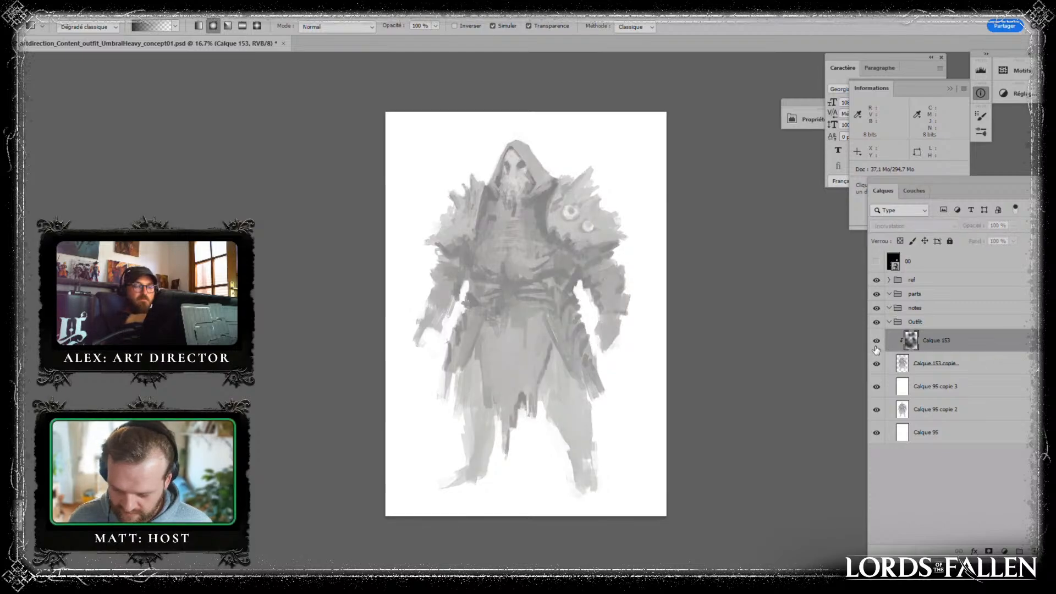
left_click(876, 342)
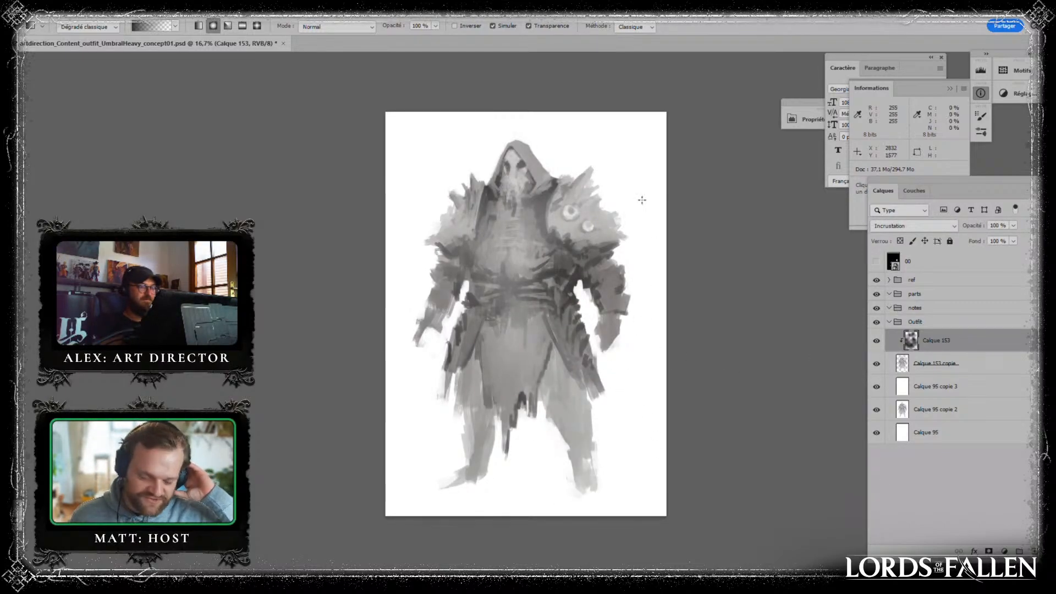
left_click_drag(589, 488, 646, 367)
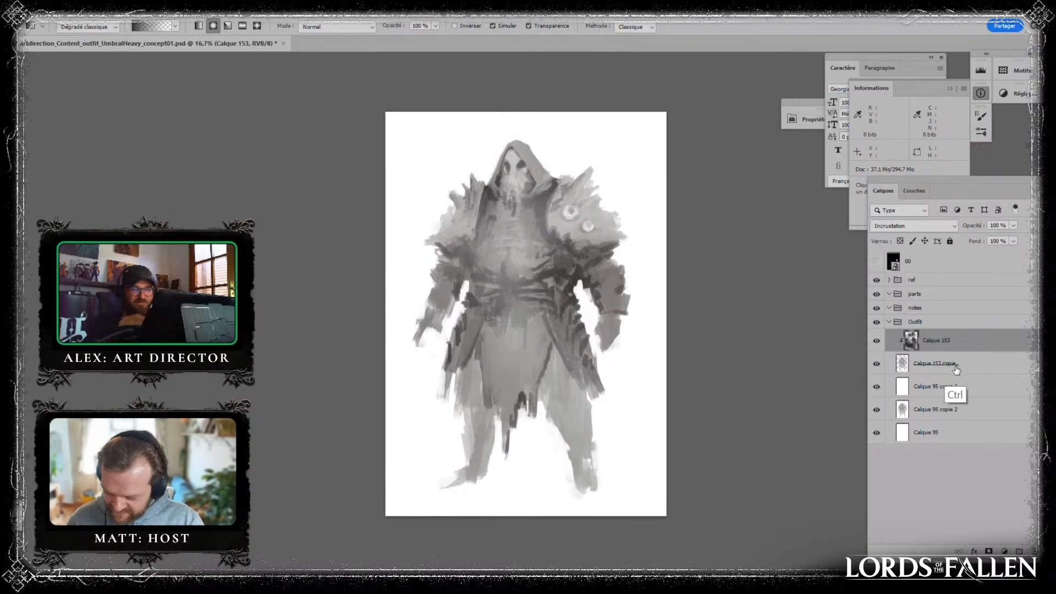
key("ctrl+e")
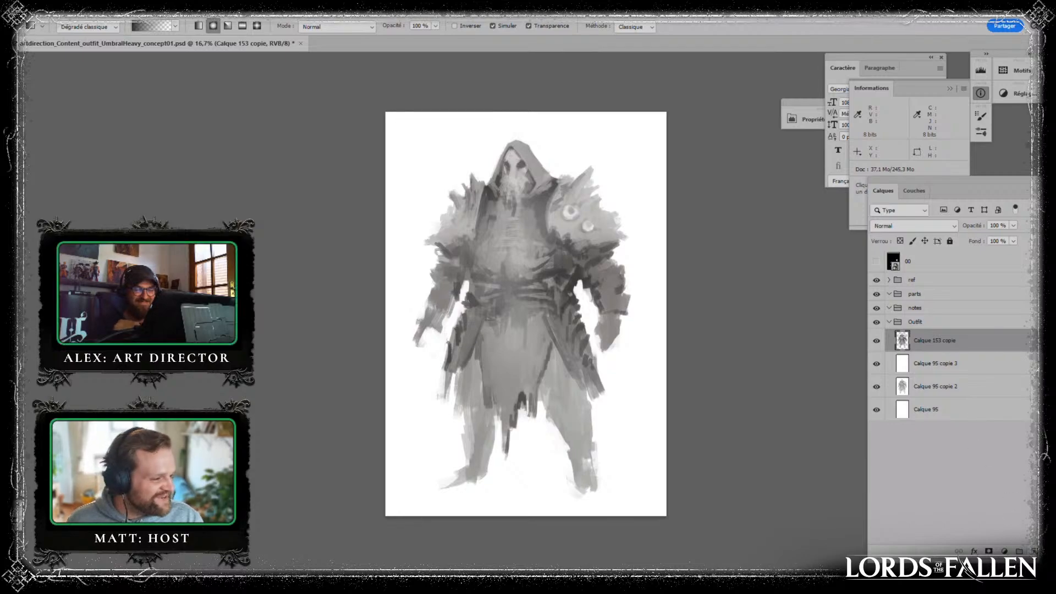
- Add a new layer above the figure, set its blend mode to Incrustation and clip it to the figure layer
left_click(1019, 551)
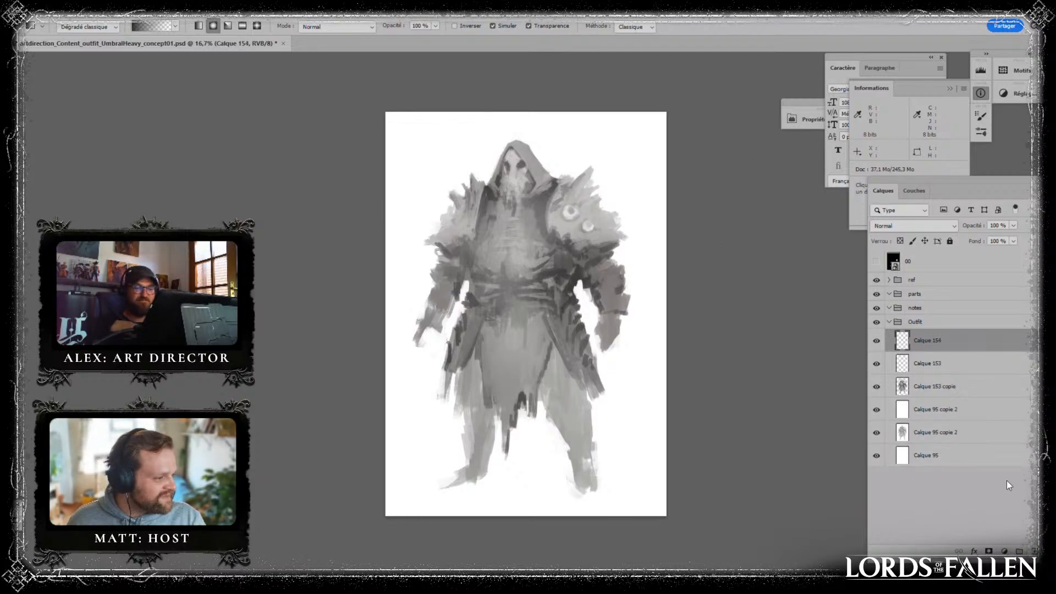
left_click(935, 226)
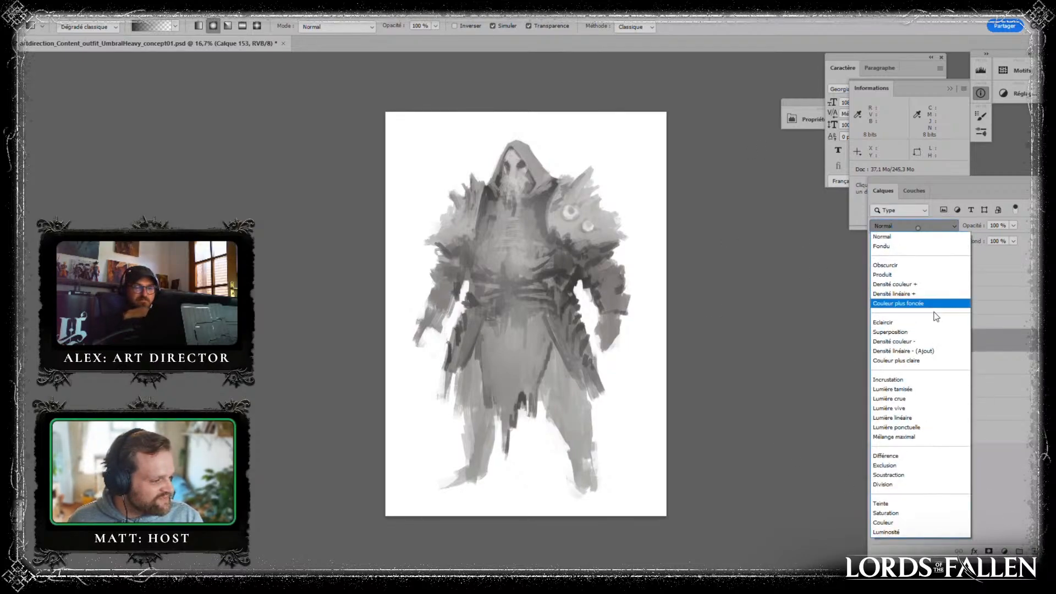
left_click(945, 390)
left_click(937, 361, "alt")
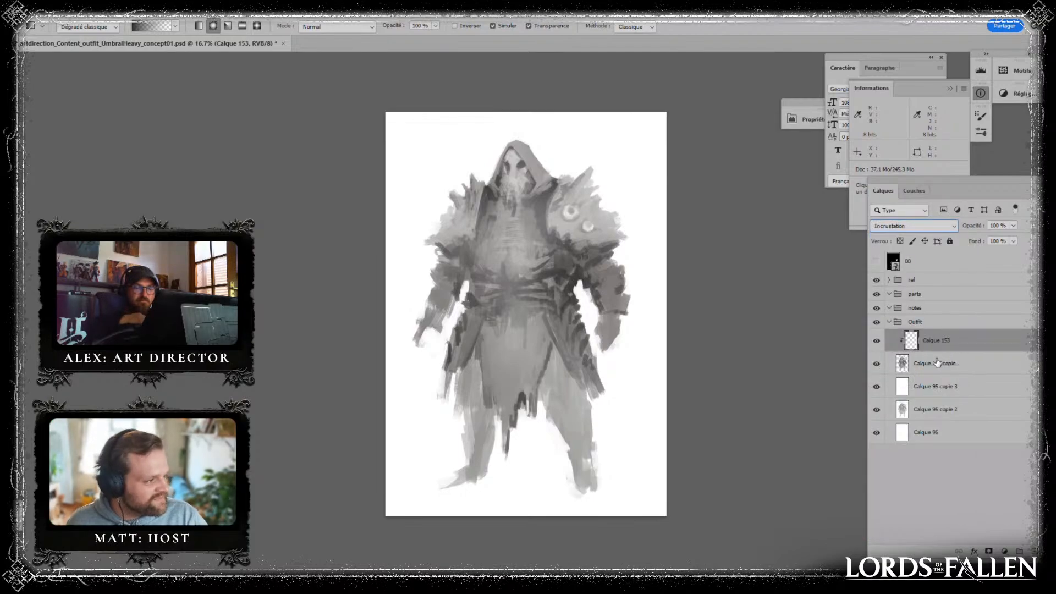
- Choose a muted teal foreground colour and tint the lower cloth, legs, coat and forearms with radial gradients on the clipped layer
key("n")
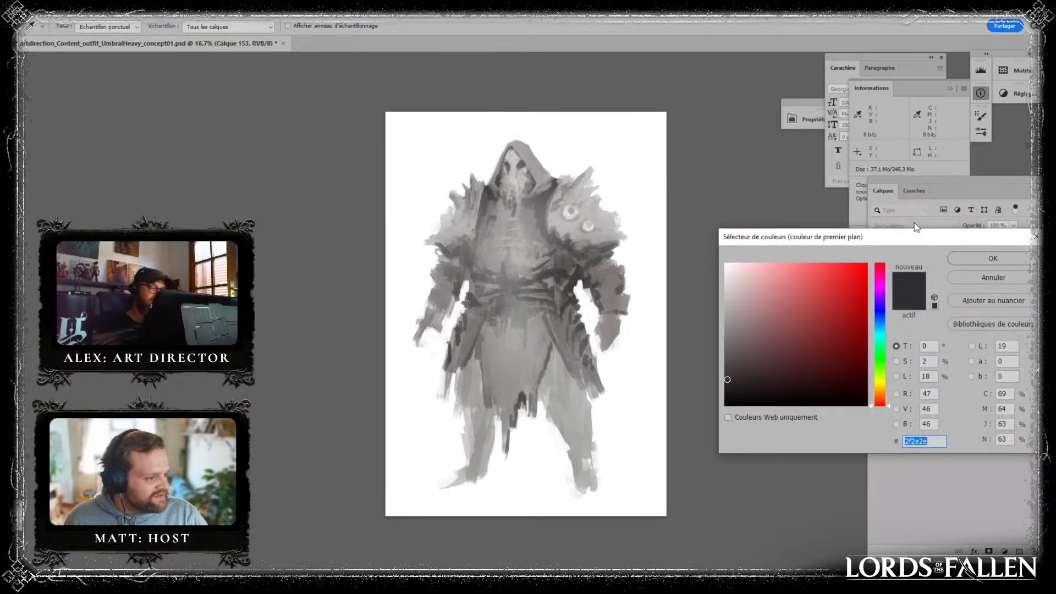
left_click(882, 331)
left_click(759, 347)
left_click(995, 260)
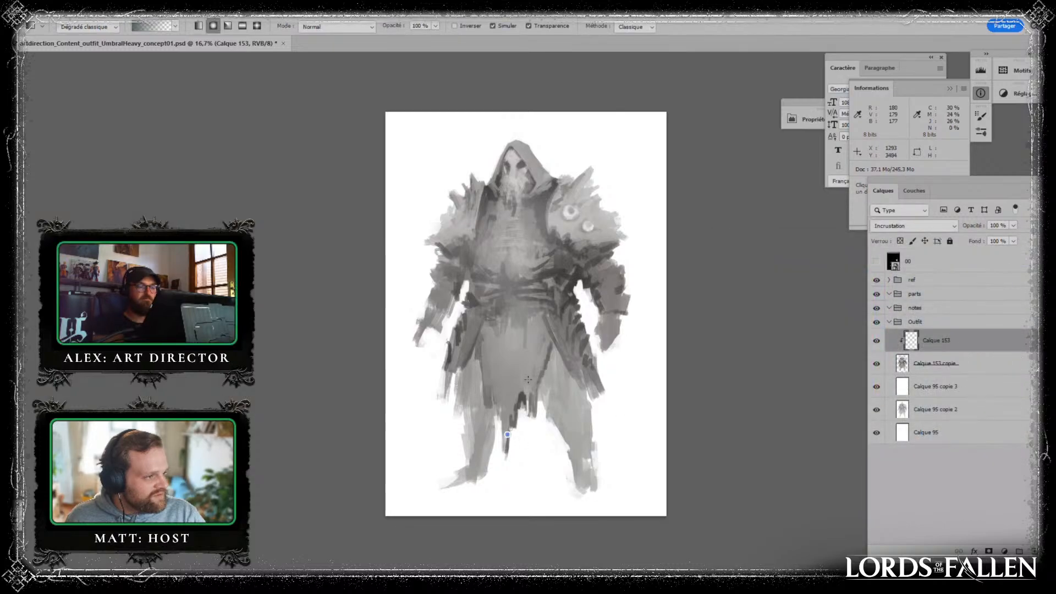
left_click_drag(529, 462, 628, 237)
left_click_drag(426, 319, 619, 164)
left_click_drag(623, 225, 616, 367)
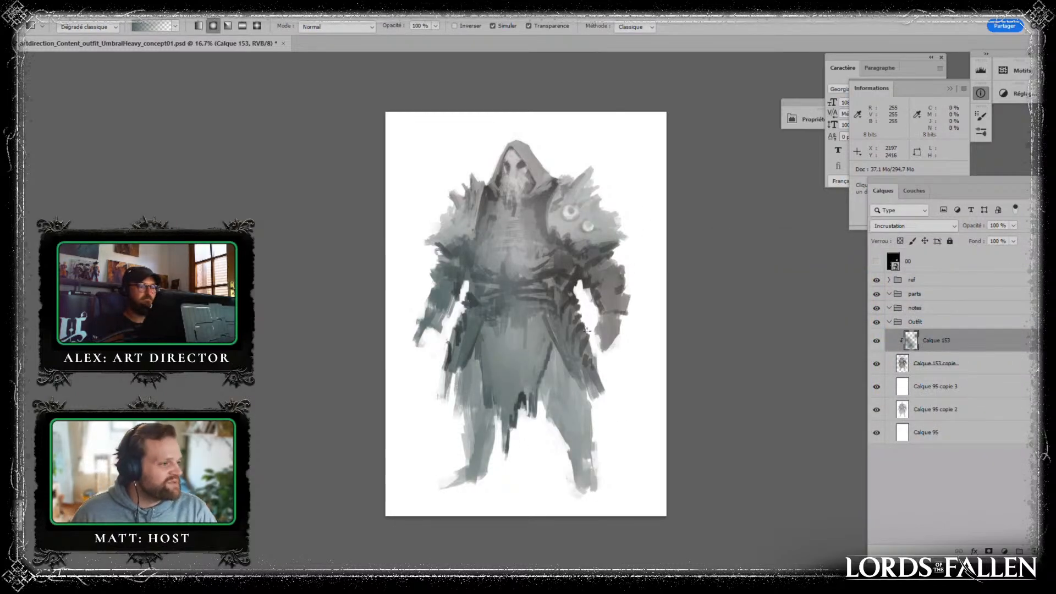
- Extend the teal radial gradients over both arms, the shoulders and the coat, and merge the tint layer into the figure
left_click_drag(589, 331, 588, 180)
left_click_drag(402, 238, 538, 121)
left_click_drag(554, 259, 619, 497)
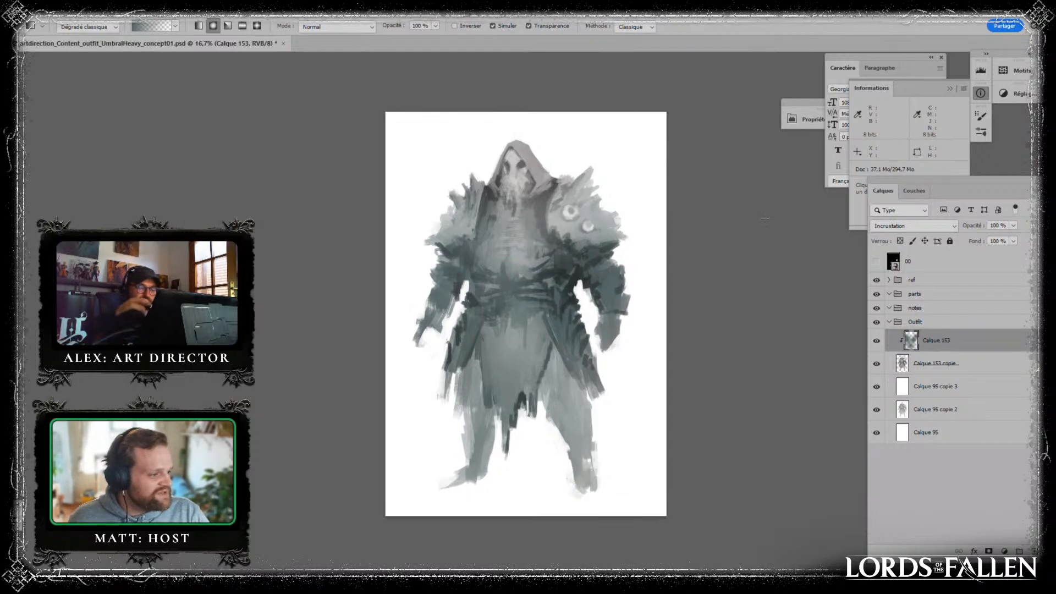
key("ctrl+e")
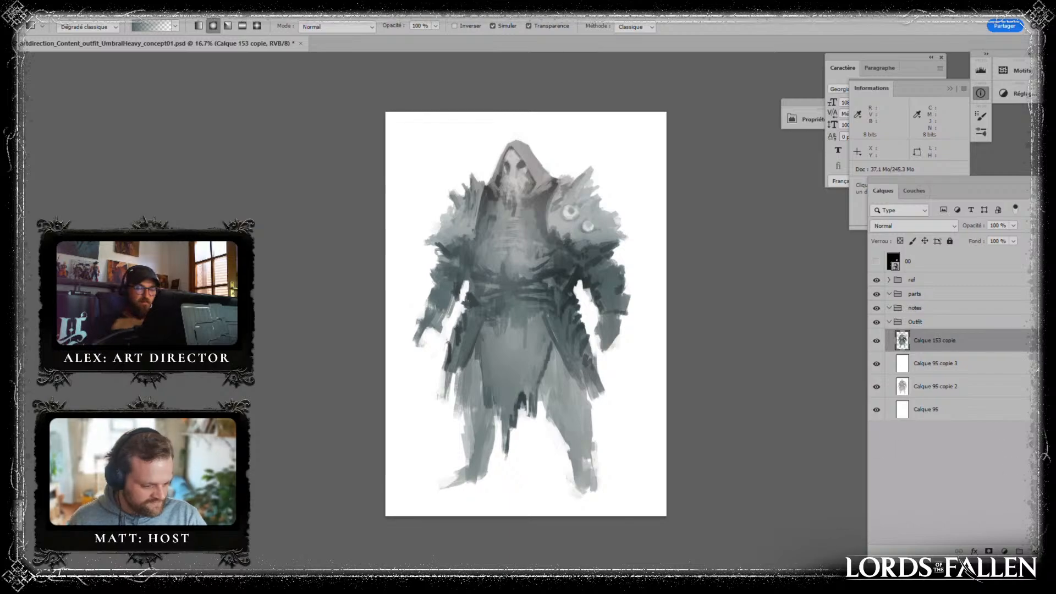
- Create a new layer above the figure and paint a longer, sharper spike on top of the eyed shoulder pad with the brush
left_click(1035, 550)
key("b")
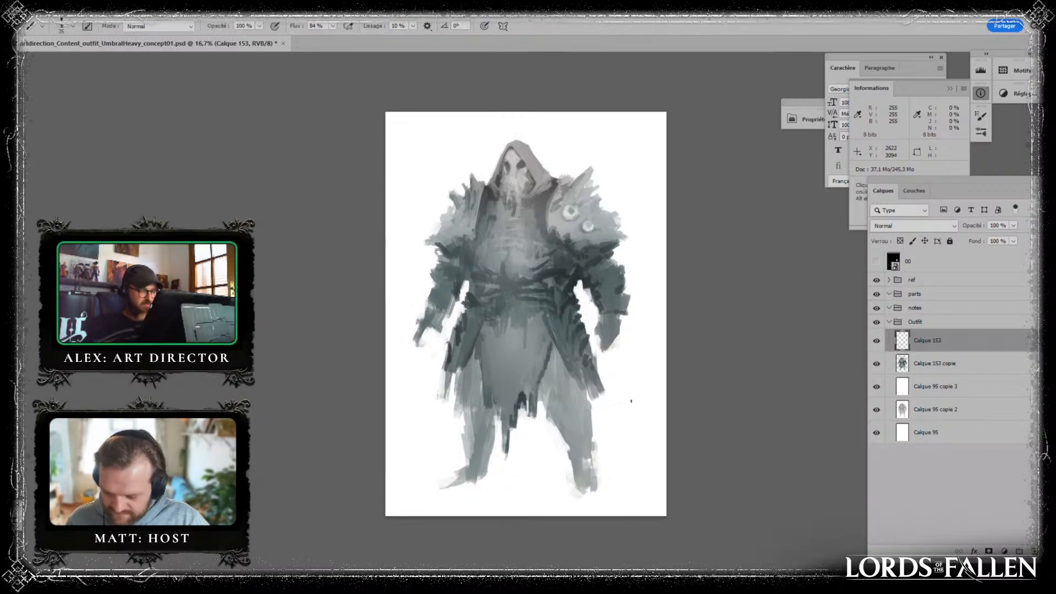
key("ctrl+plus")
left_click_drag(632, 402, 536, 468)
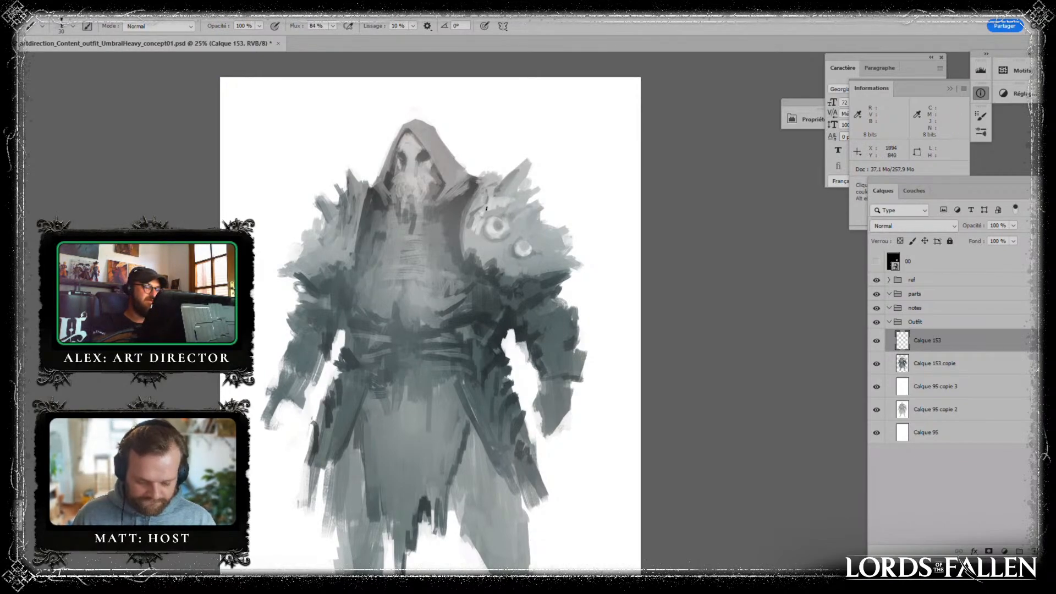
left_click_drag(510, 180, 535, 152)
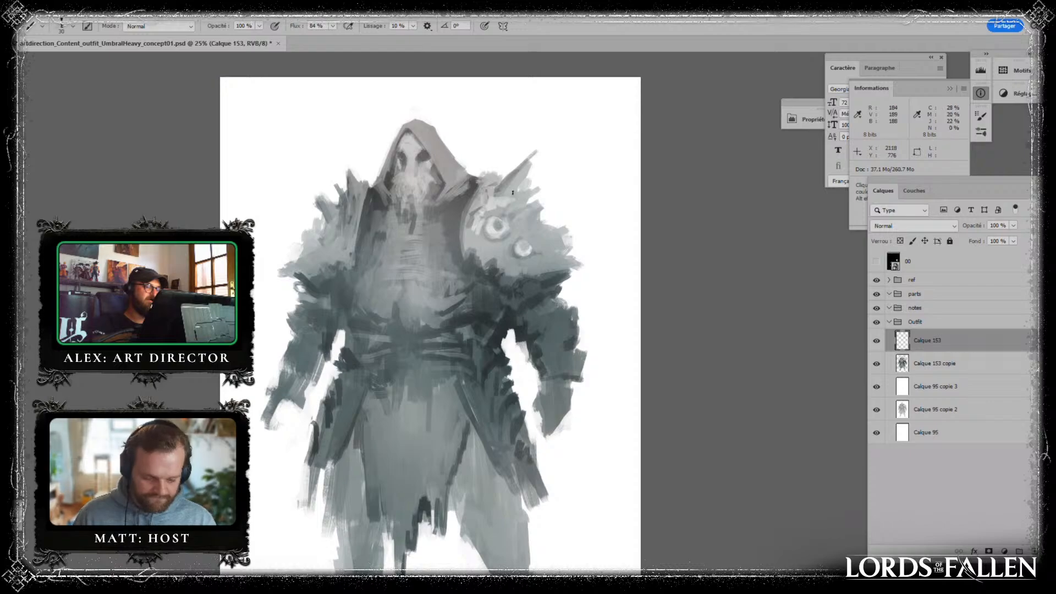
mouse_move(512, 192)
left_mouse_down()
mouse_move(531, 168)
mouse_move(497, 198)
left_mouse_up()
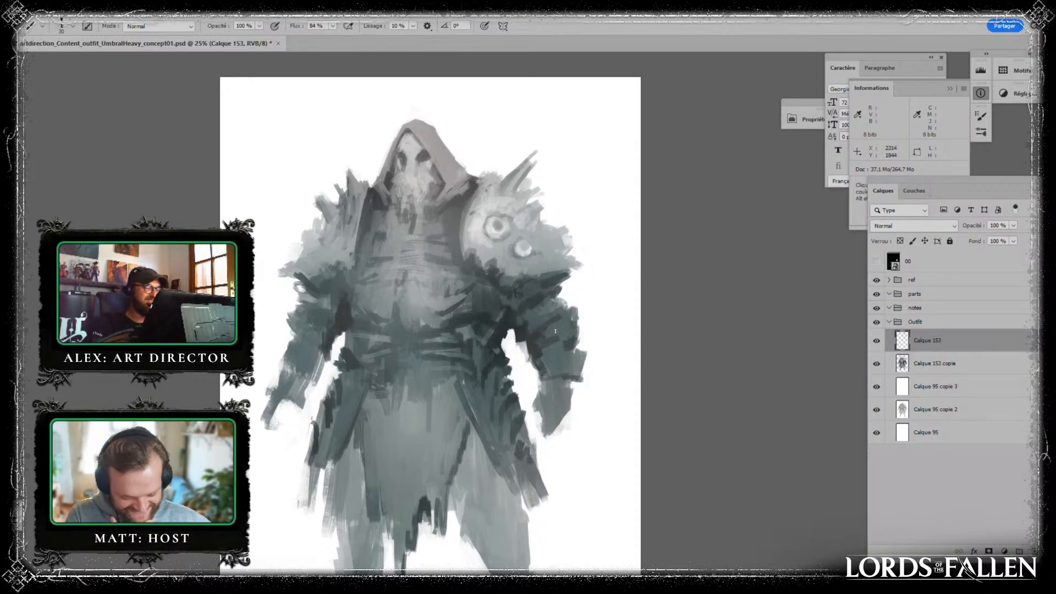
- Paint light diagonal plate ridges along the forearm below the eyed shoulder, using tones sampled from the painting
key("alt")
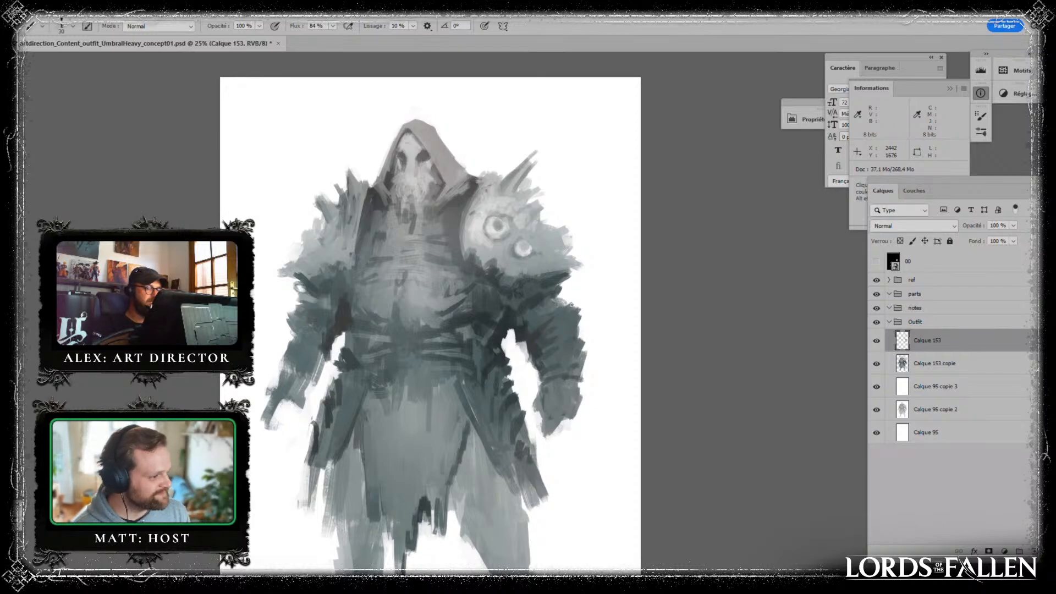
key("alt")
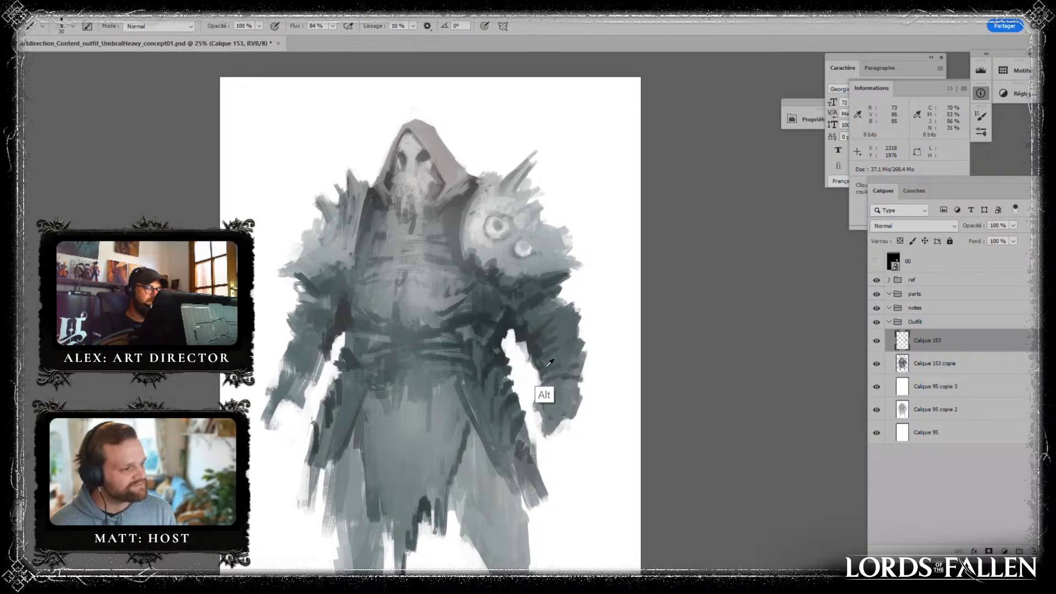
left_click(555, 243, "alt")
mouse_move(566, 310)
left_mouse_down()
mouse_move(546, 329)
mouse_move(576, 320)
mouse_move(554, 347)
mouse_move(571, 347)
left_mouse_up()
left_click(565, 352, "alt")
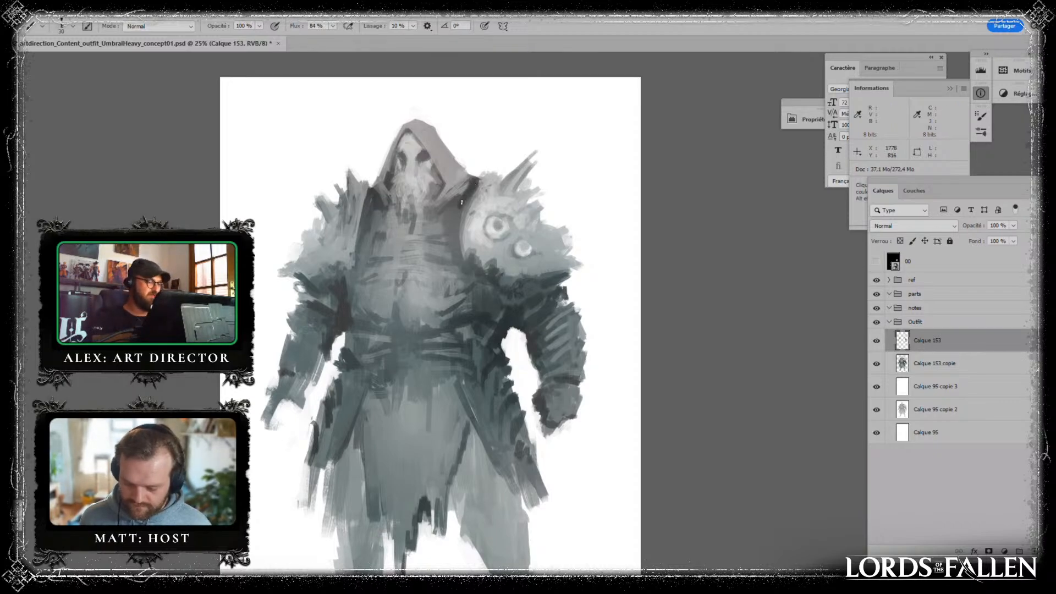
- Darken the open coat edge between the chest and the eyed shoulder pad with sampled dark strokes
key("alt")
key("alt")
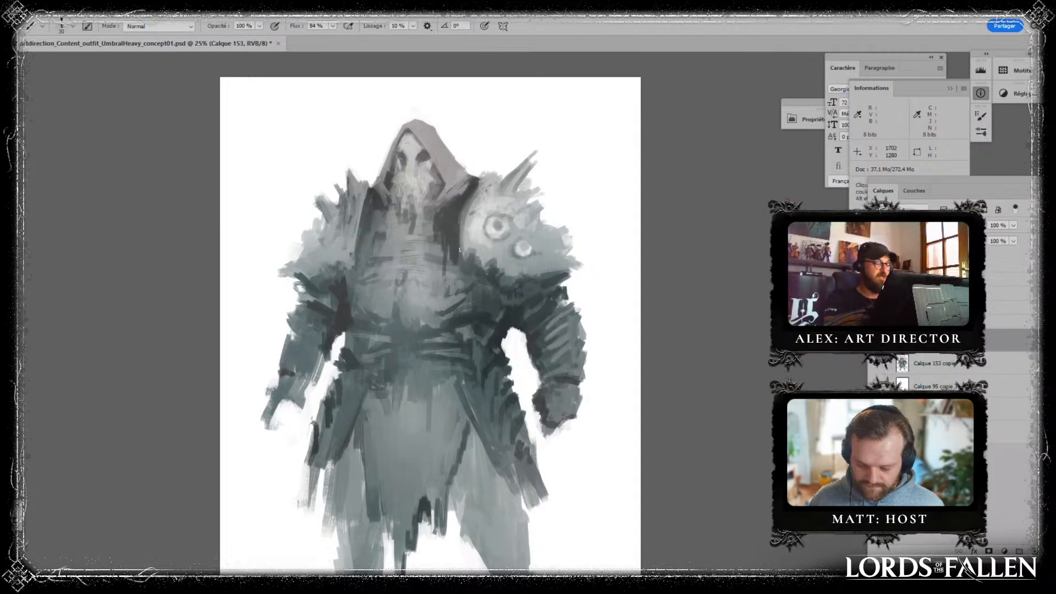
left_click(459, 255, "alt")
left_click_drag(462, 259, 468, 274)
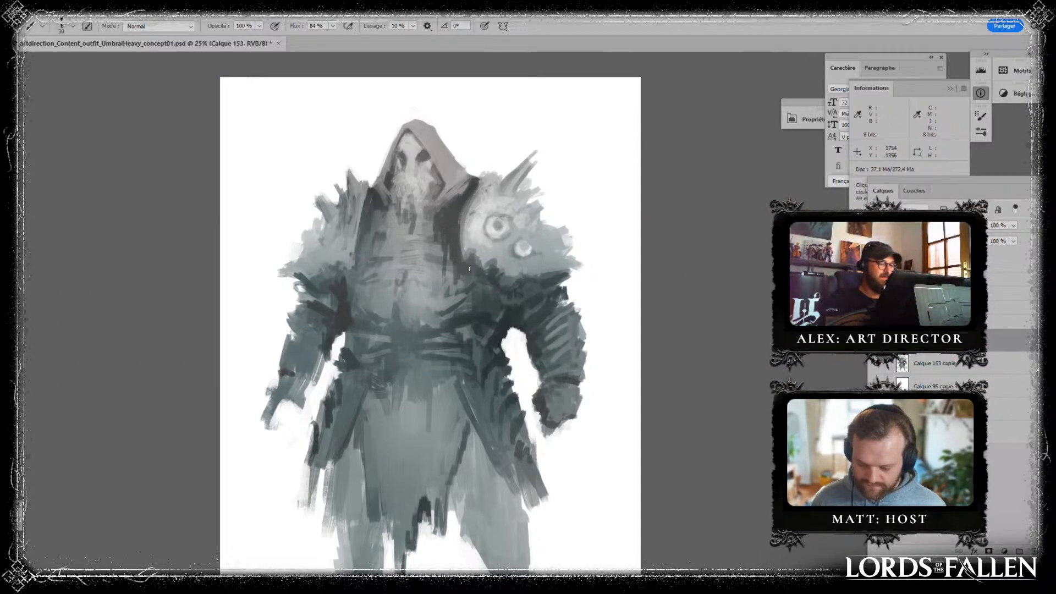
left_click(461, 197, "alt")
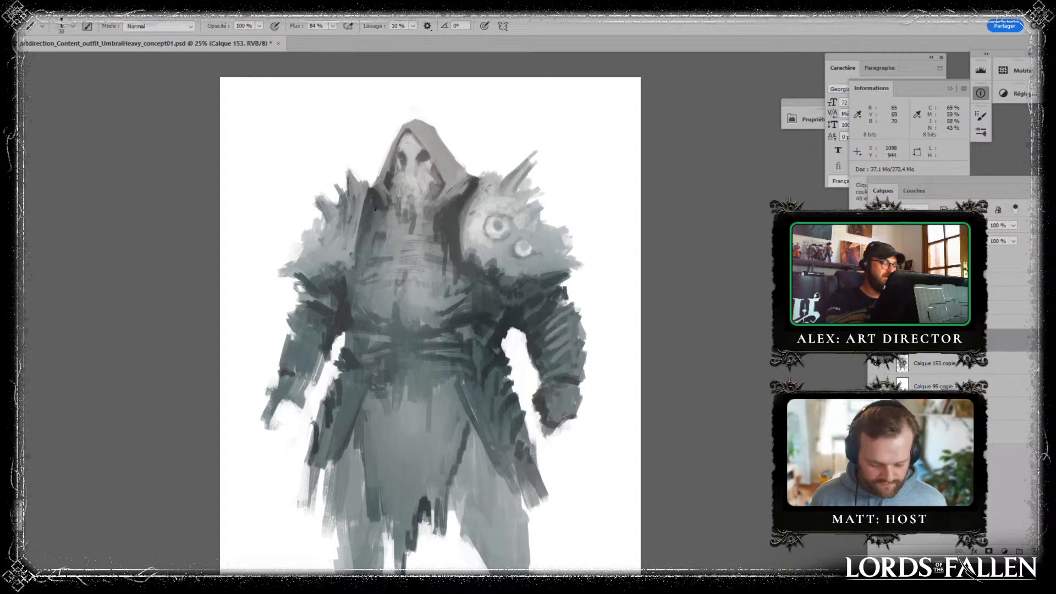
- Paint the opposite coat opening dark beneath the hood, from the neck down alongside the ribbed chest
left_click_drag(385, 207, 388, 242)
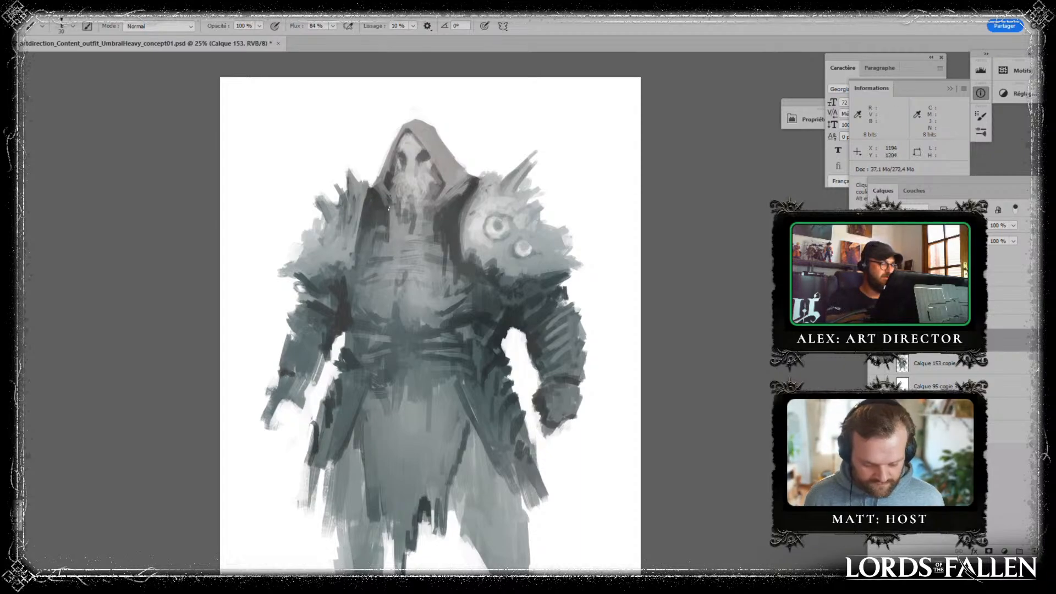
left_click_drag(394, 207, 379, 239)
mouse_move(375, 223)
left_mouse_down()
mouse_move(373, 249)
mouse_move(359, 260)
left_mouse_up()
left_click(373, 211, "alt")
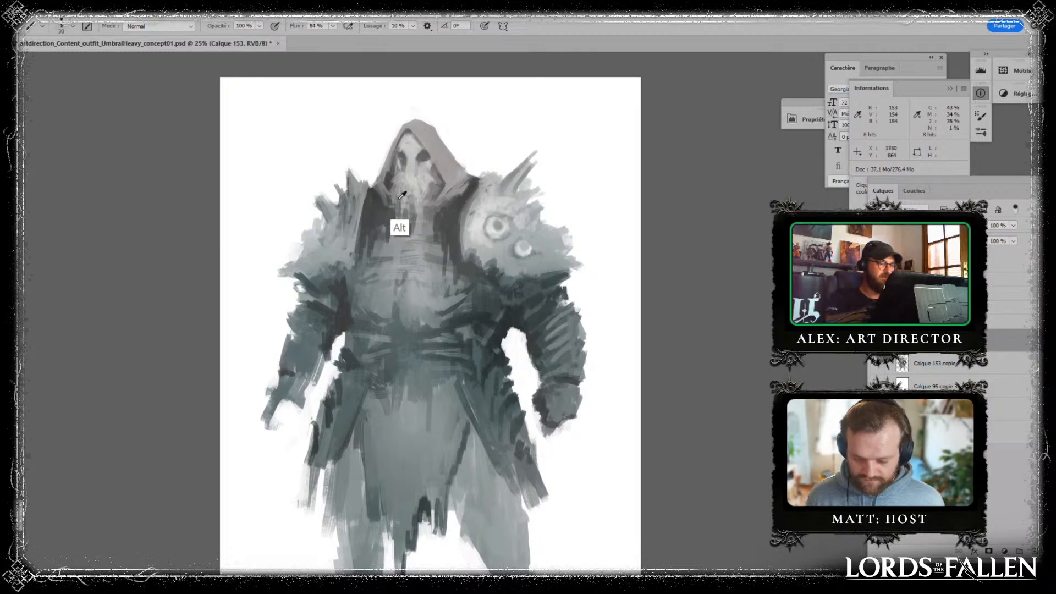
left_click(379, 221, "alt")
left_click(375, 221, "alt")
left_click_drag(381, 222, 393, 256)
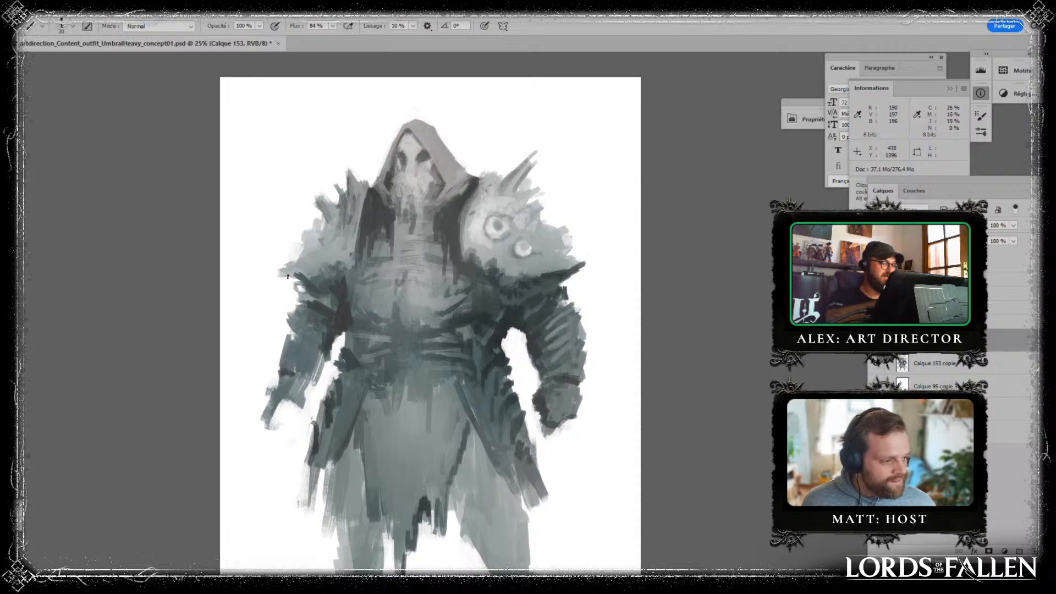
- Paint a dark pointed tip on the plain shoulder pad's lower edge and define the two eyes on the other pad
left_click_drag(280, 267, 290, 273)
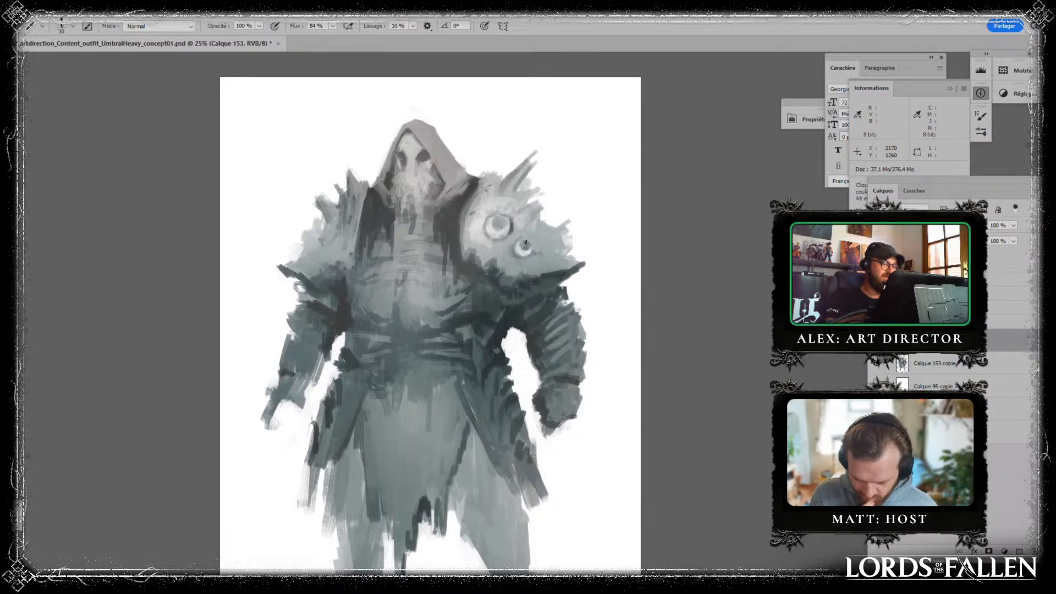
left_click(521, 231, "alt")
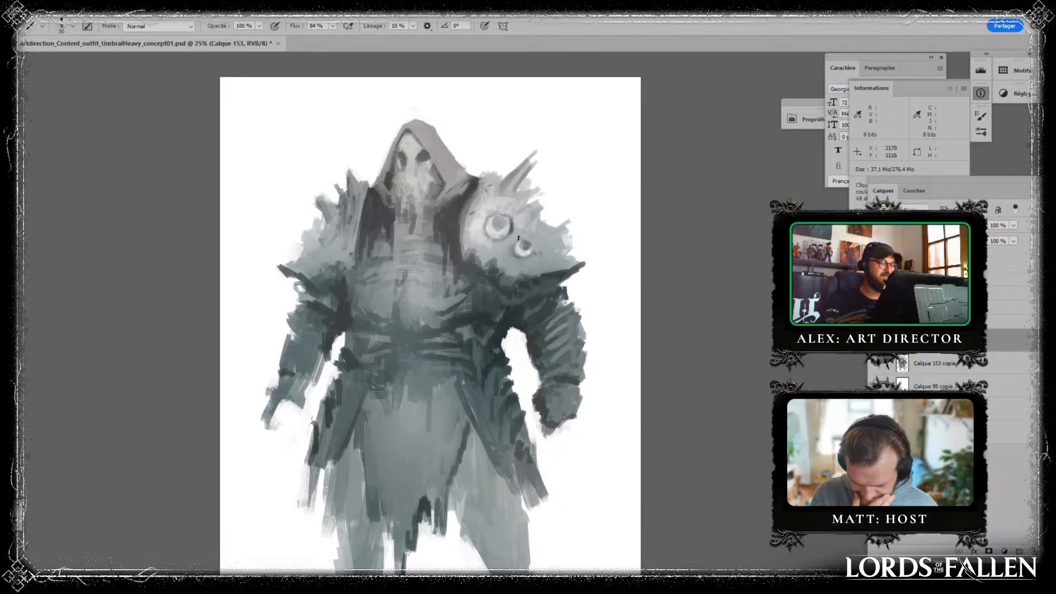
left_click(525, 254, "alt")
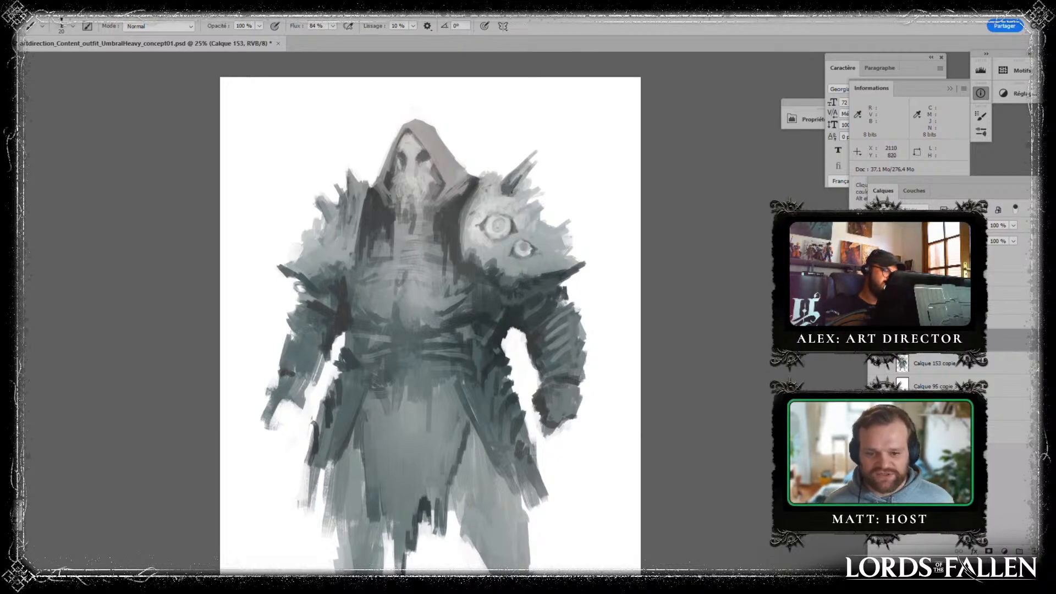
- Reshape and shade the top spike of the eyed shoulder pad with sampled greys and refine the surface beside the eyes
key("alt")
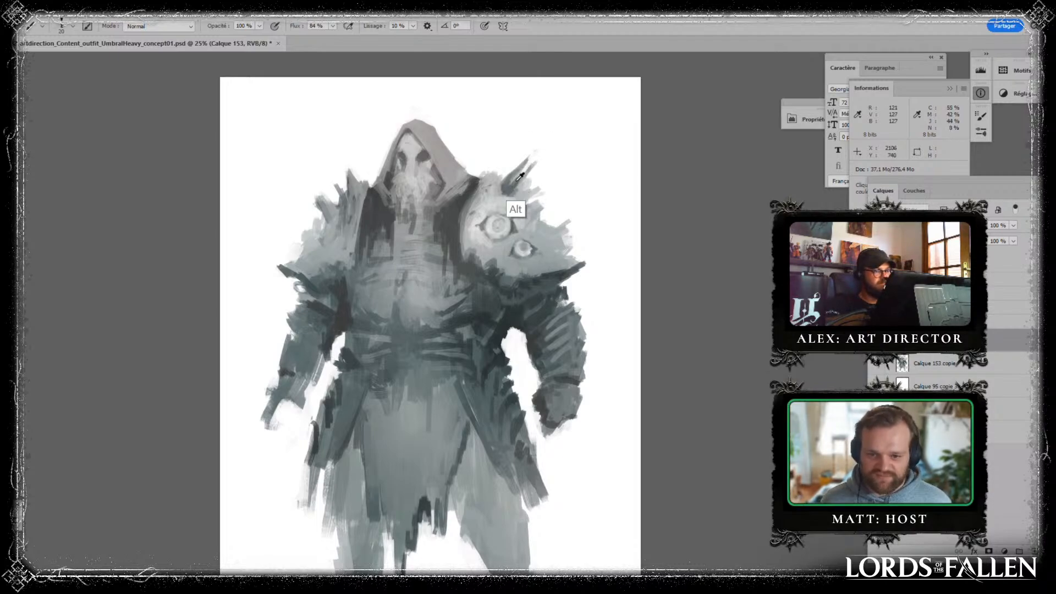
left_click(517, 180, "alt")
left_click(517, 175, "alt")
mouse_move(517, 171)
left_mouse_down()
mouse_move(512, 183)
mouse_move(527, 204)
left_mouse_up()
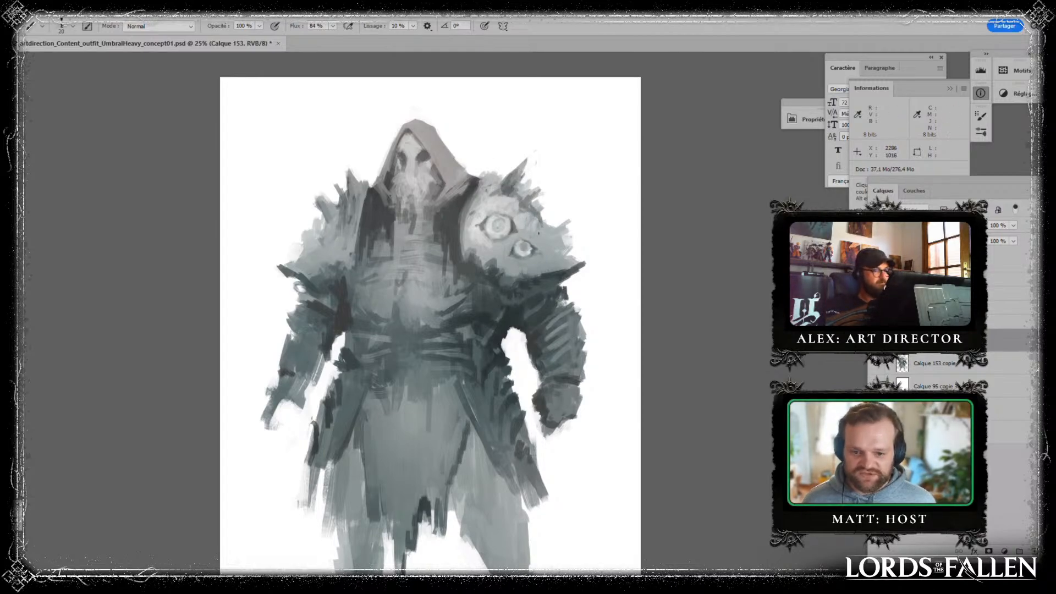
left_click_drag(538, 233, 546, 235)
key("bracketright")
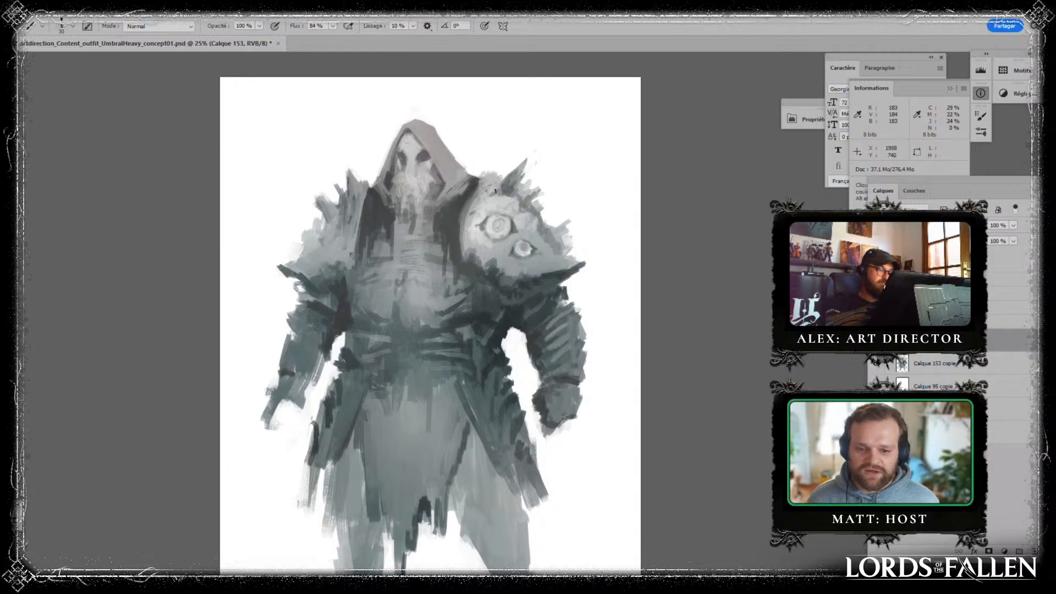
- Refine the armour plates on the arm below the eyed pad with sampled tones and touch up the opposite shoulder
key("alt")
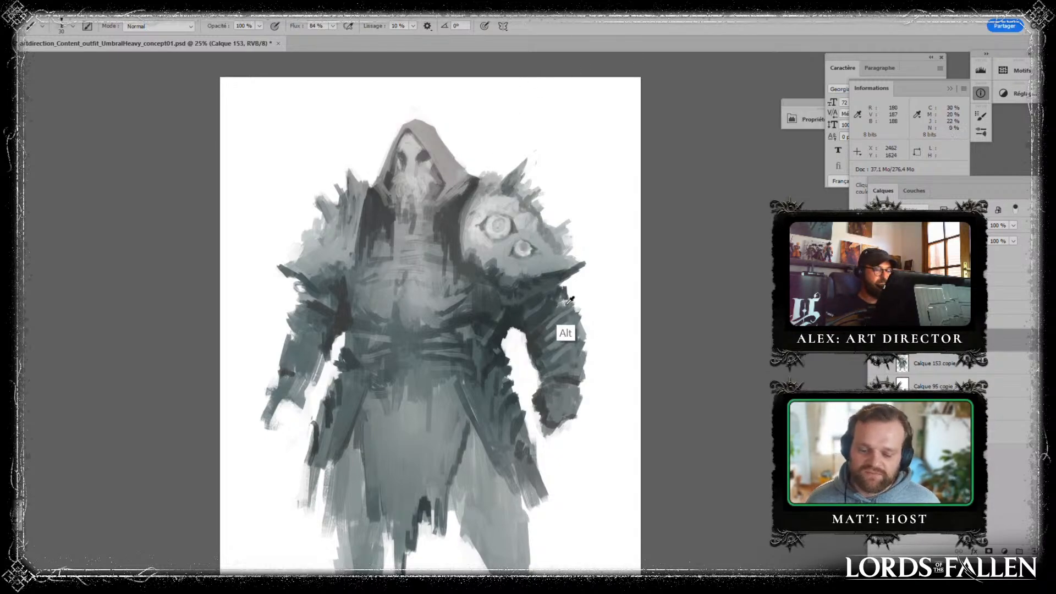
left_click(567, 304, "alt")
mouse_move(567, 302)
left_mouse_down()
mouse_move(556, 317)
mouse_move(572, 298)
mouse_move(582, 316)
left_mouse_up()
left_click(562, 301, "alt")
left_click(557, 295, "alt")
left_click(568, 331, "alt")
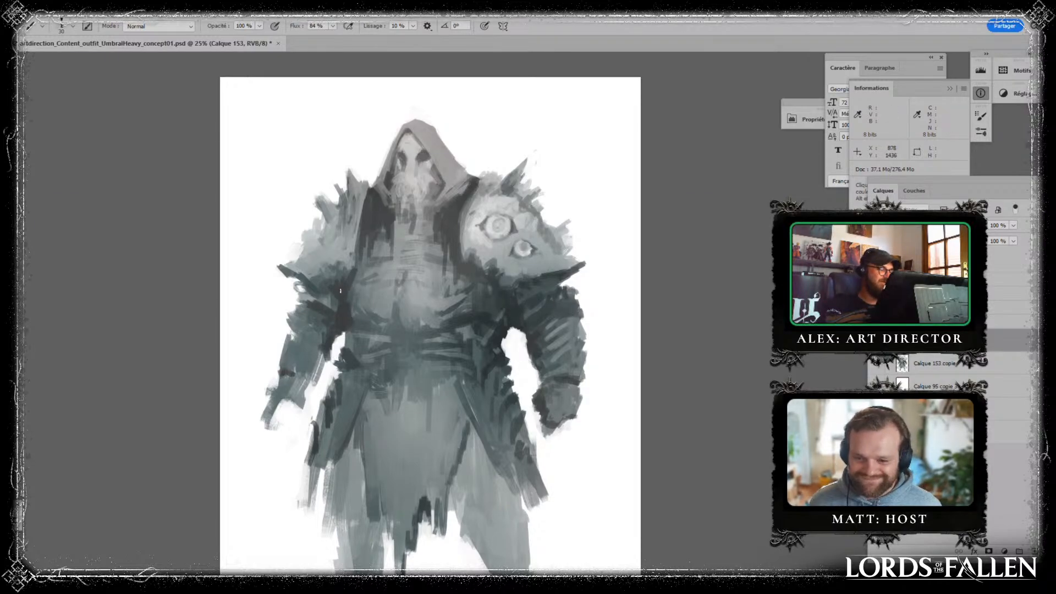
left_click(344, 237, "alt")
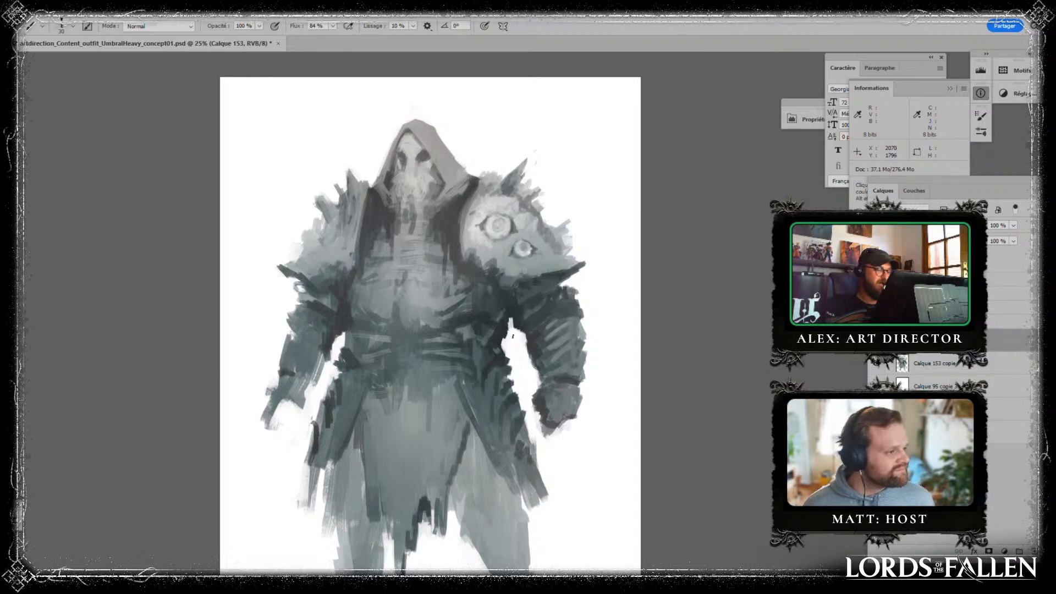
- Paint dark borders along the front edges of both coat flaps, from the belt down to the hem
left_click_drag(636, 244, 578, 198)
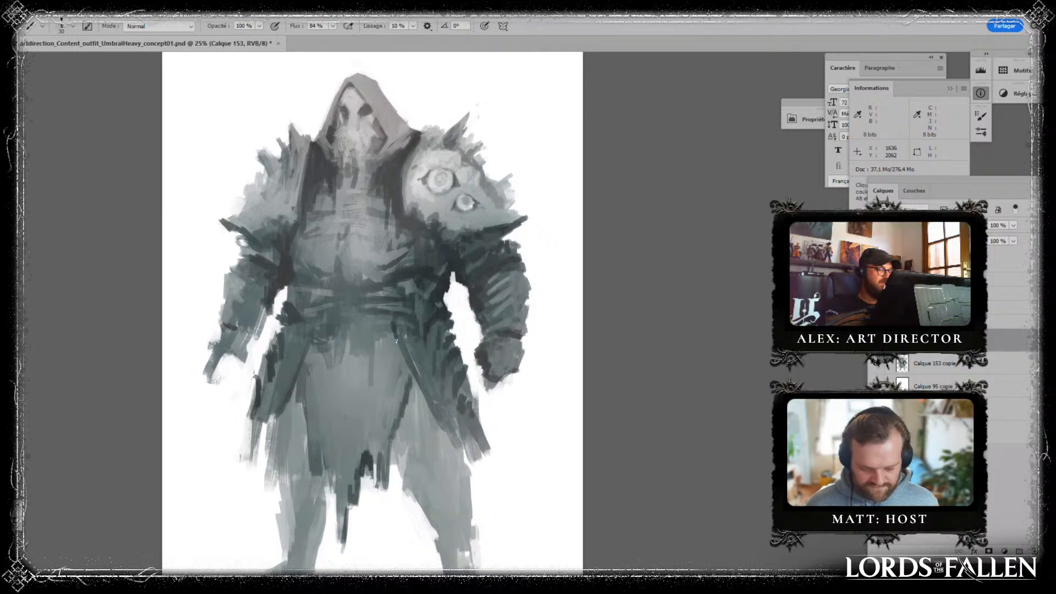
mouse_move(390, 325)
left_mouse_down()
mouse_move(425, 397)
mouse_move(392, 333)
left_mouse_up()
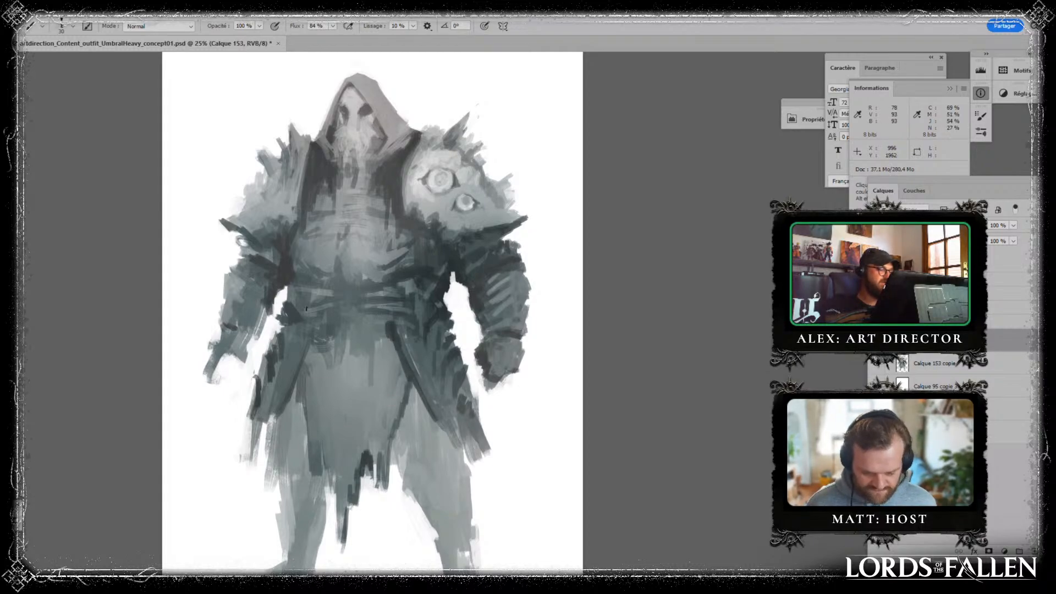
mouse_move(308, 325)
left_mouse_down()
mouse_move(269, 429)
mouse_move(290, 395)
left_mouse_up()
key("alt")
left_click(286, 415, "alt")
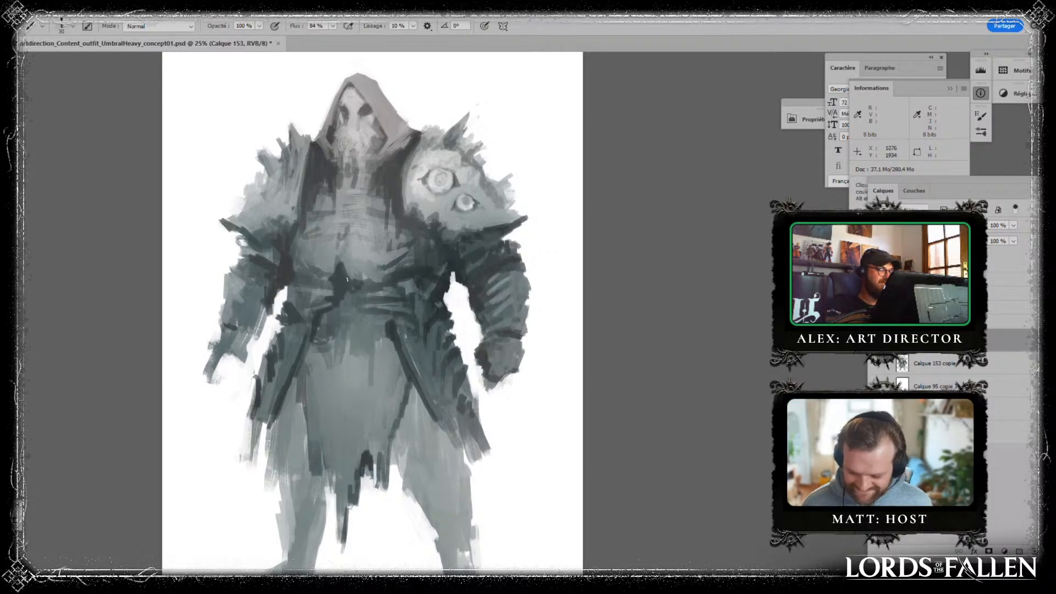
- Paint a dark pointed buckle shape at the centre of the belt, extending down onto the top of the front cloth
mouse_move(348, 280)
left_mouse_down()
mouse_move(337, 317)
mouse_move(347, 323)
left_mouse_up()
left_click_drag(358, 288, 353, 306)
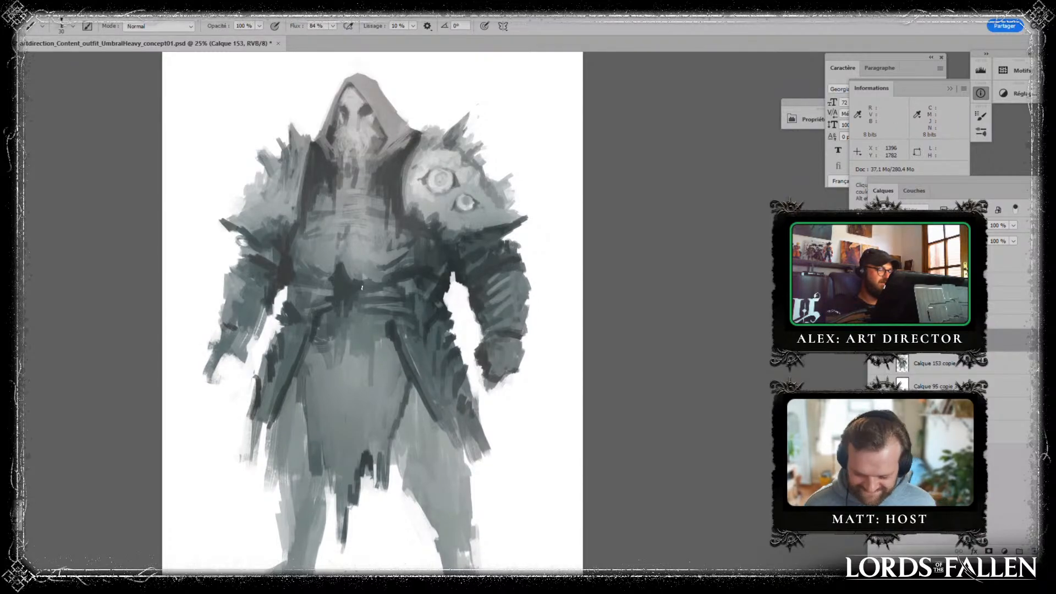
left_click(351, 312, "alt")
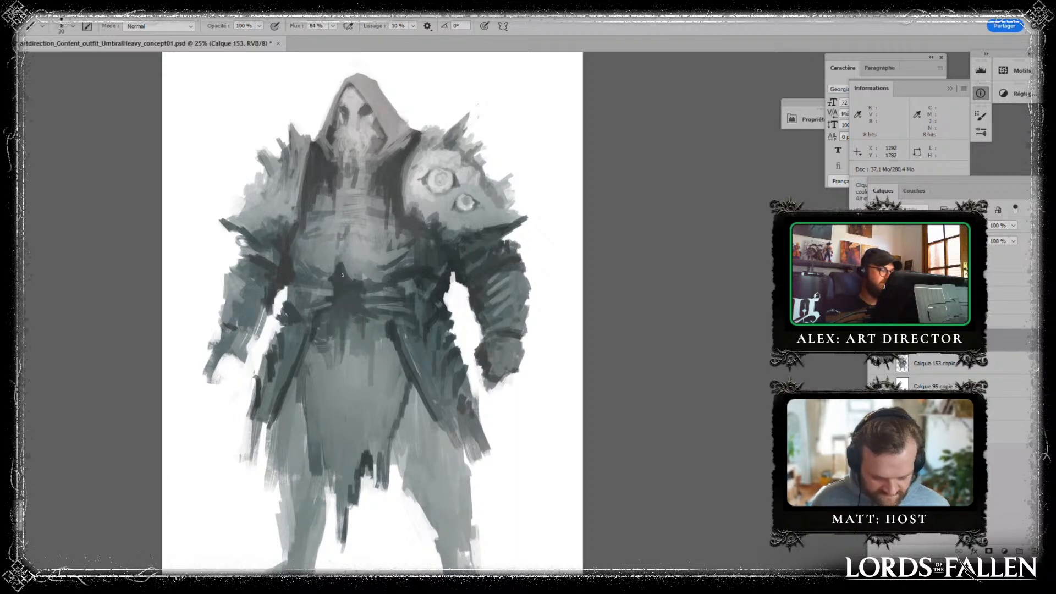
- Refine the torso's side beneath the eyed shoulder pad with sampled dark grey-teal tones, from the waist up to the chest
left_click(275, 282, "alt")
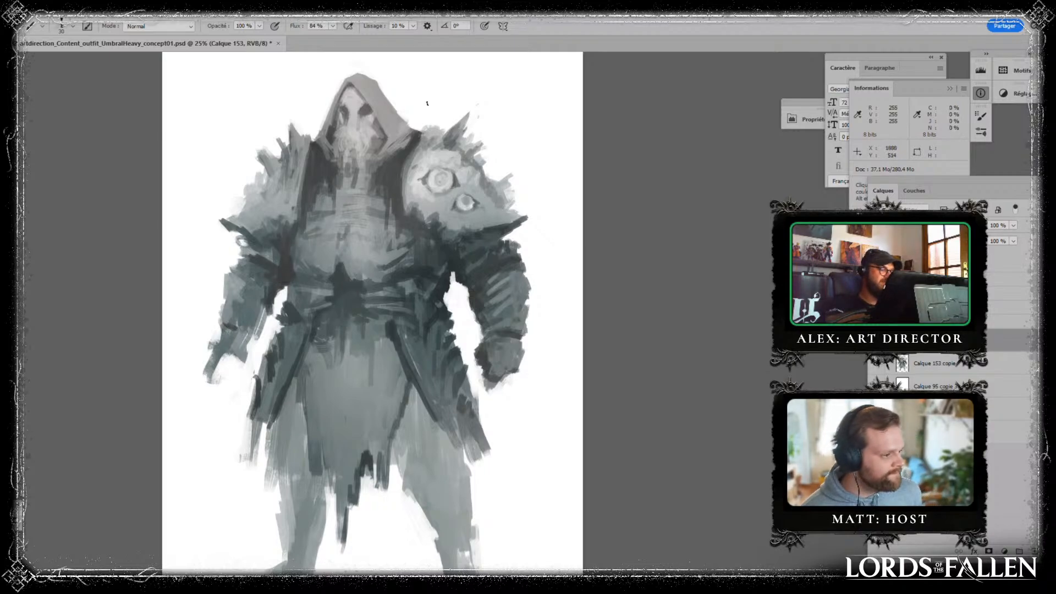
left_click(431, 264, "alt")
left_click(401, 259, "alt")
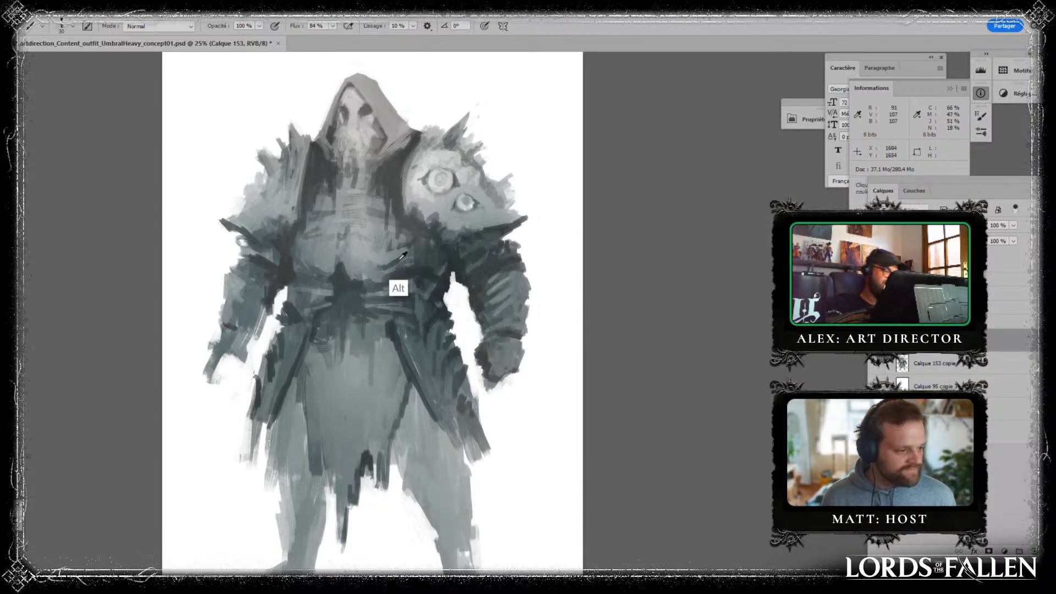
mouse_move(401, 258)
left_mouse_down()
mouse_move(425, 247)
mouse_move(407, 224)
left_mouse_up()
left_click(397, 238, "alt")
left_click(396, 240, "alt")
left_click(400, 248, "alt")
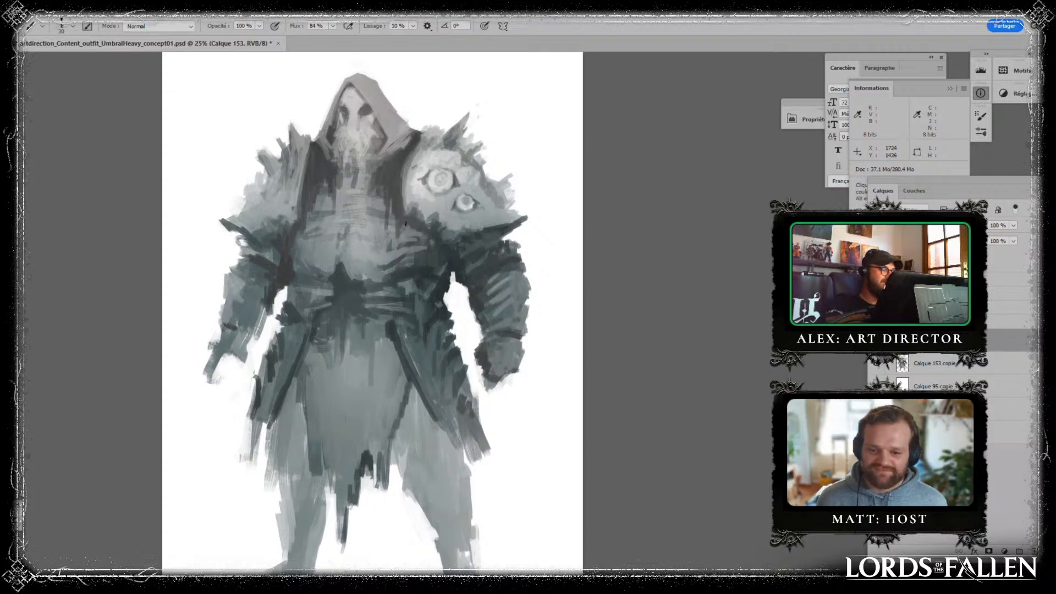
- Touch up the hood's lower edges and the dark cloth beneath them on both sides of the skull mask with sampled greys
left_click(311, 142, "alt")
left_click(318, 146, "alt")
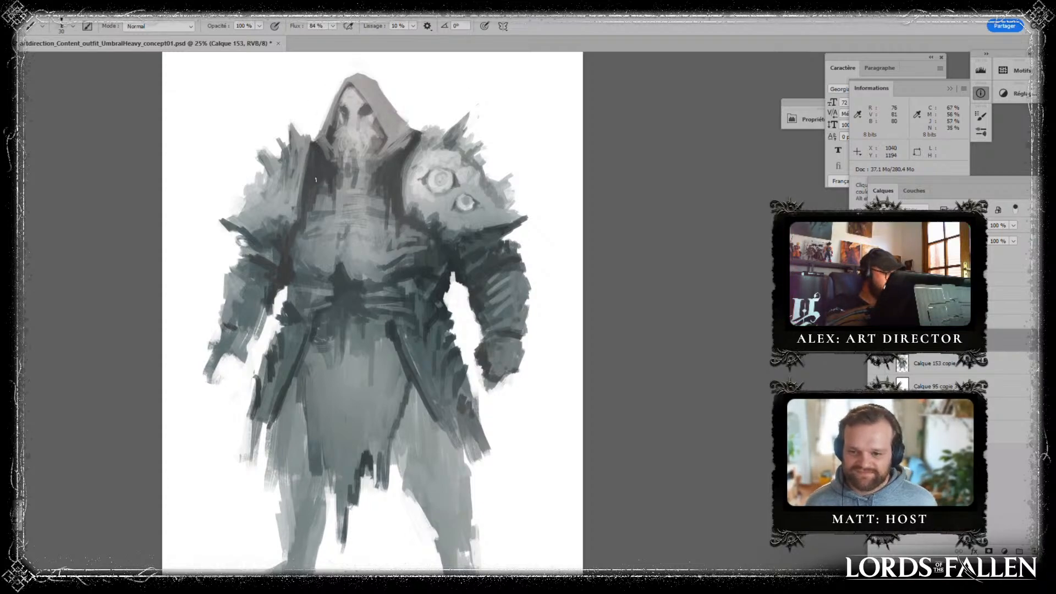
left_click(408, 151, "alt")
left_click(384, 138, "alt")
left_click(403, 138, "alt")
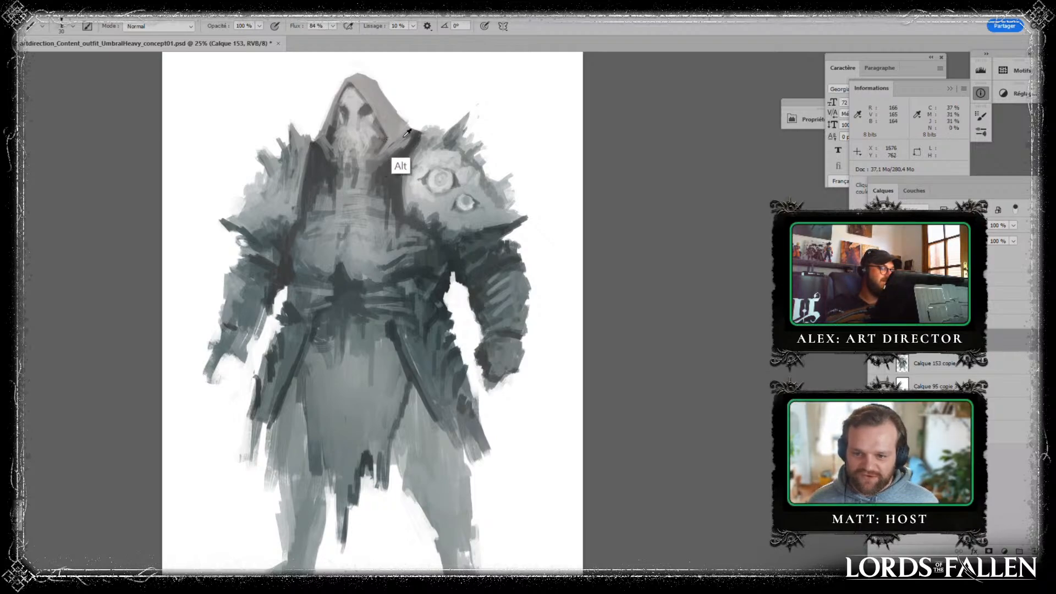
left_click(475, 234, "alt")
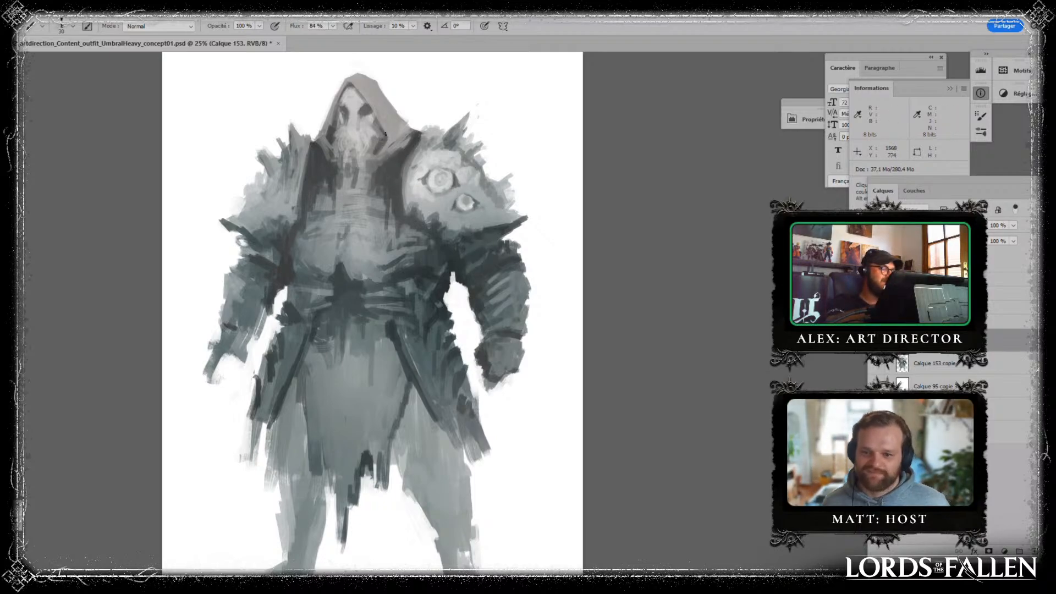
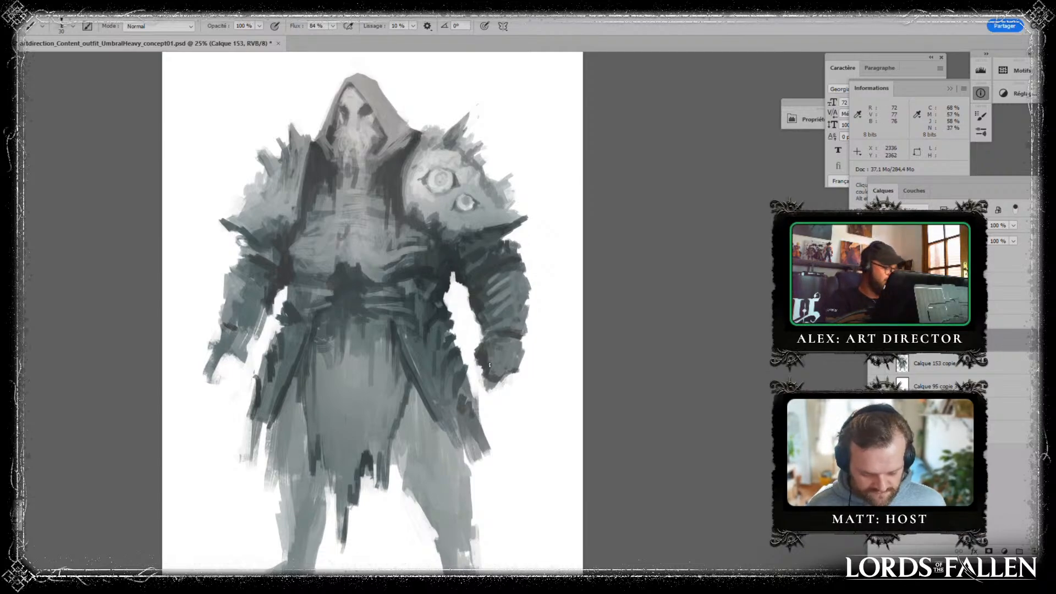
- Mirror the figure horizontally and paint separate fingers on the slimmer arm's open hand with a sampled grey-teal
key("ctrl+f")
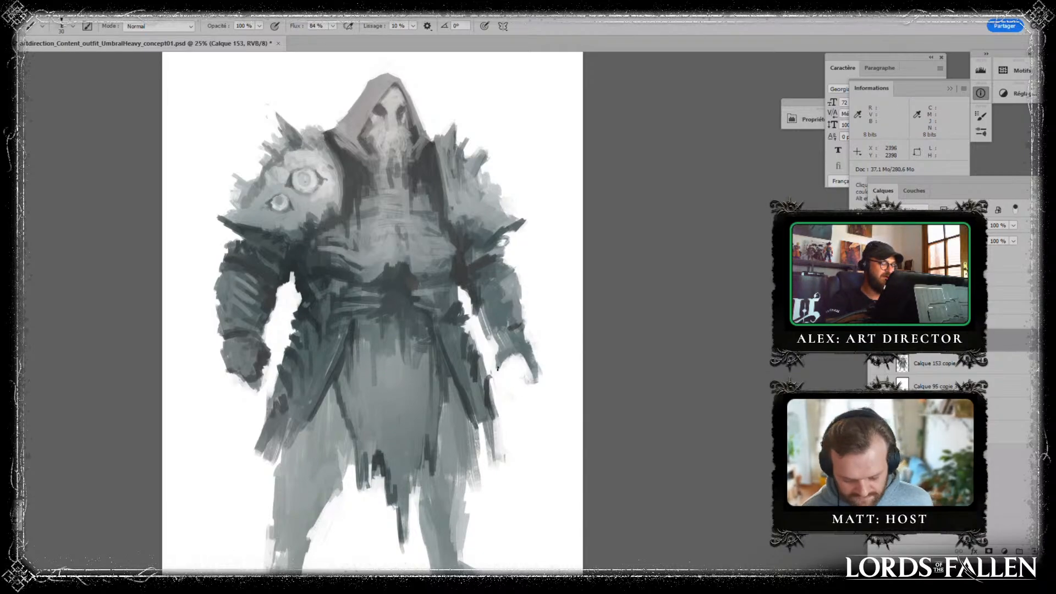
key("alt")
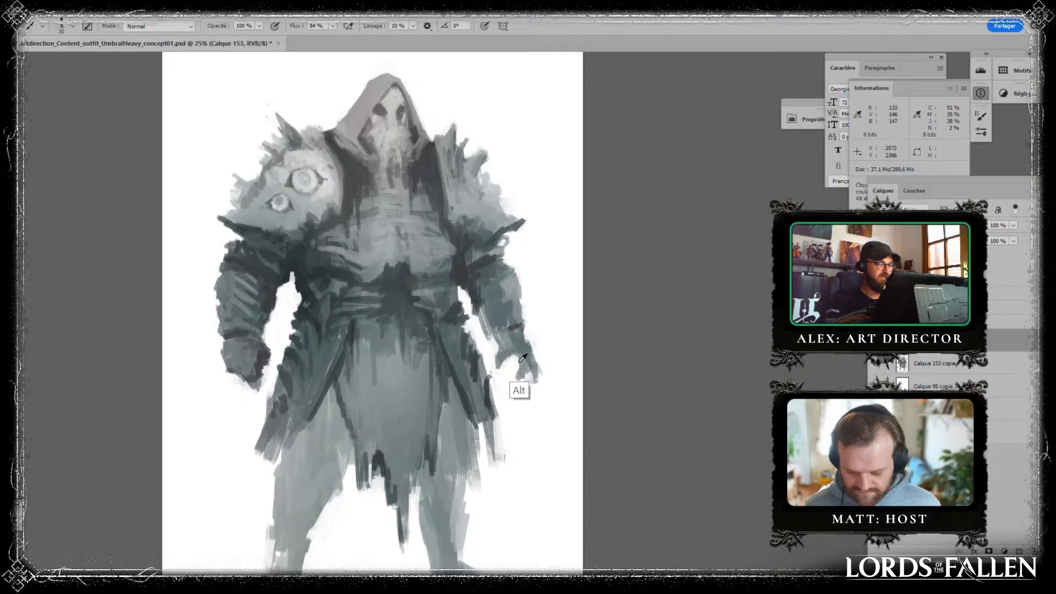
left_click(519, 362, "alt")
left_click(530, 359, "alt")
left_click_drag(526, 373, 526, 380)
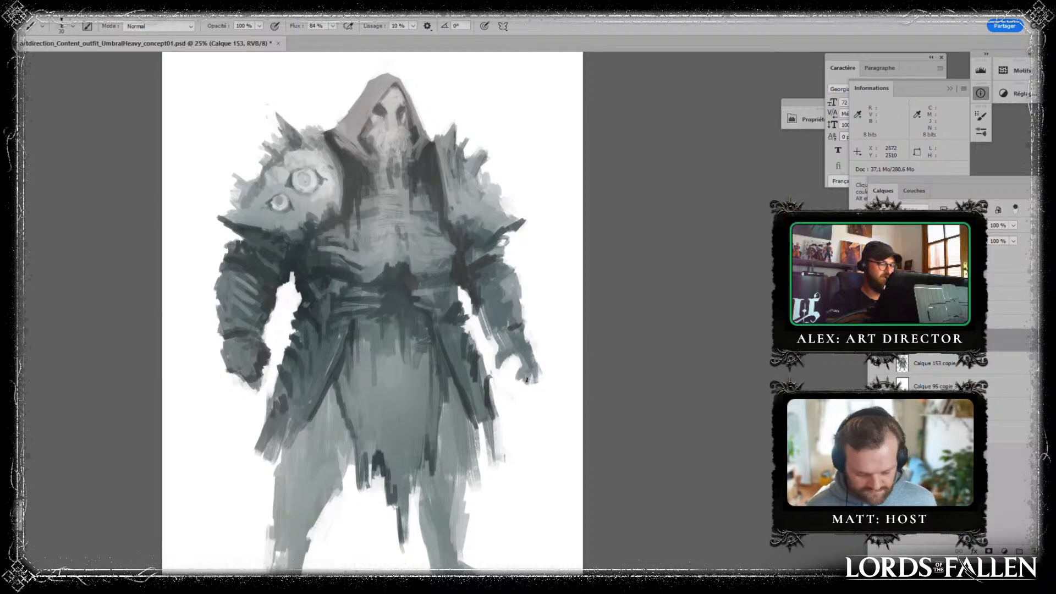
left_click(233, 385, "alt")
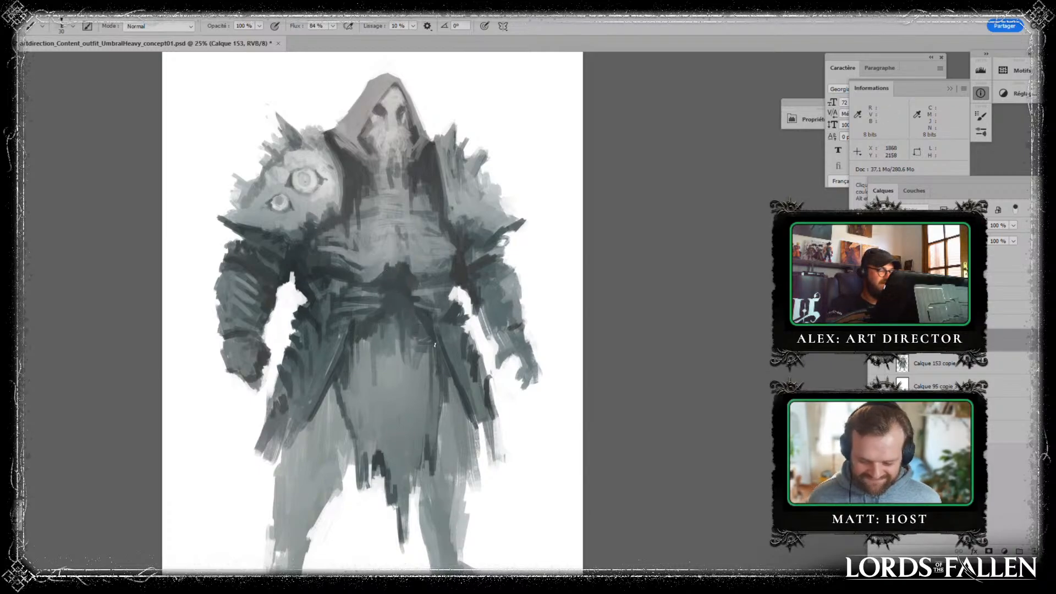
- Paint a dark ragged hem across both thighs, on either side of the torn front cloth
scroll(542, 318, "down", 3)
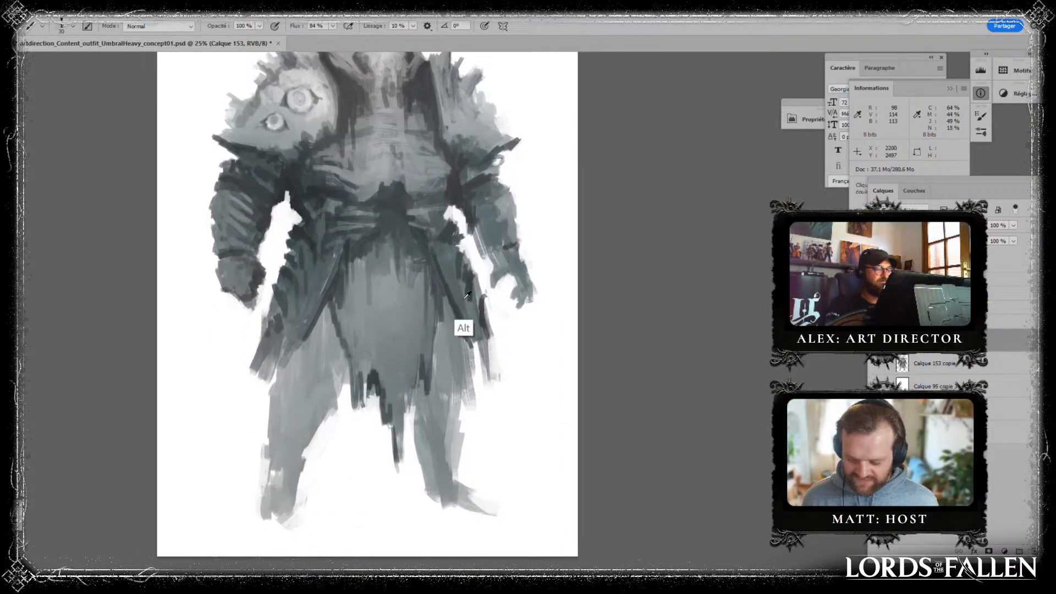
left_click_drag(434, 364, 433, 380)
mouse_move(438, 365)
left_mouse_down()
mouse_move(454, 385)
mouse_move(461, 363)
left_mouse_up()
left_click_drag(456, 365, 469, 385)
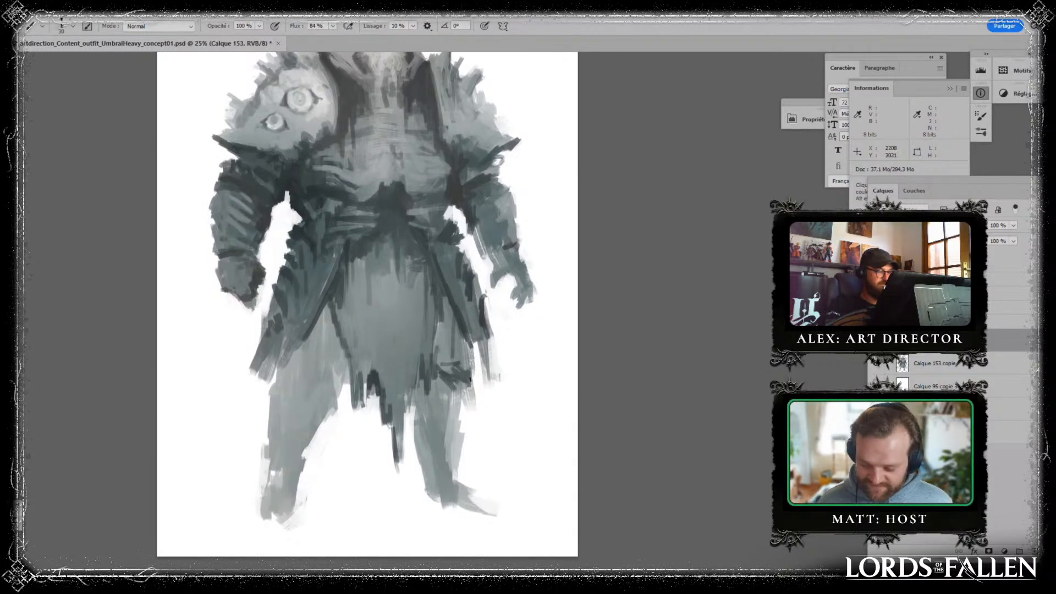
mouse_move(300, 384)
left_mouse_down()
mouse_move(340, 376)
mouse_move(347, 363)
left_mouse_up()
mouse_move(345, 381)
left_mouse_down()
mouse_move(350, 361)
mouse_move(346, 386)
left_mouse_up()
left_click_drag(338, 367, 274, 391)
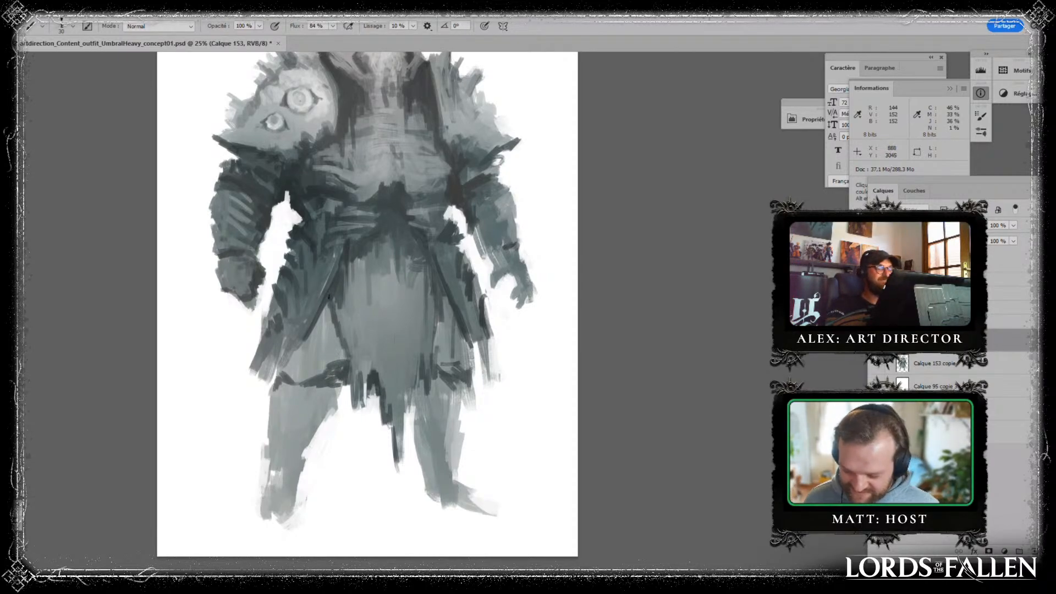
mouse_move(443, 397)
left_mouse_down()
mouse_move(468, 381)
mouse_move(477, 357)
left_mouse_up()
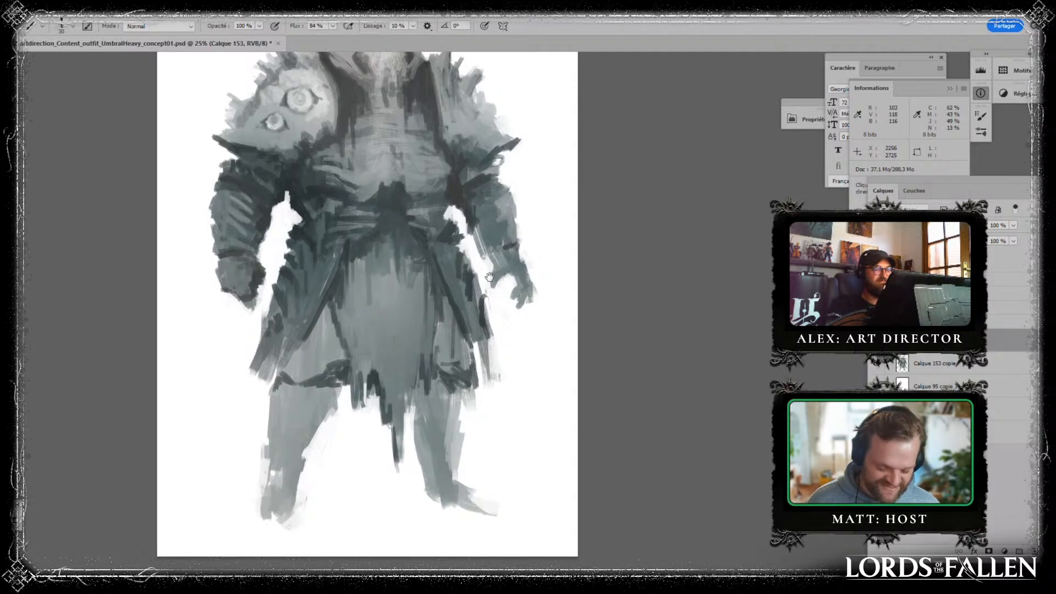
- Merge the painted figure layer with the one below and duplicate it together with its white backing layer as a new working version
mouse_move(490, 277)
left_mouse_down()
mouse_move(485, 401)
mouse_move(480, 376)
left_mouse_up()
key("ctrl+e")
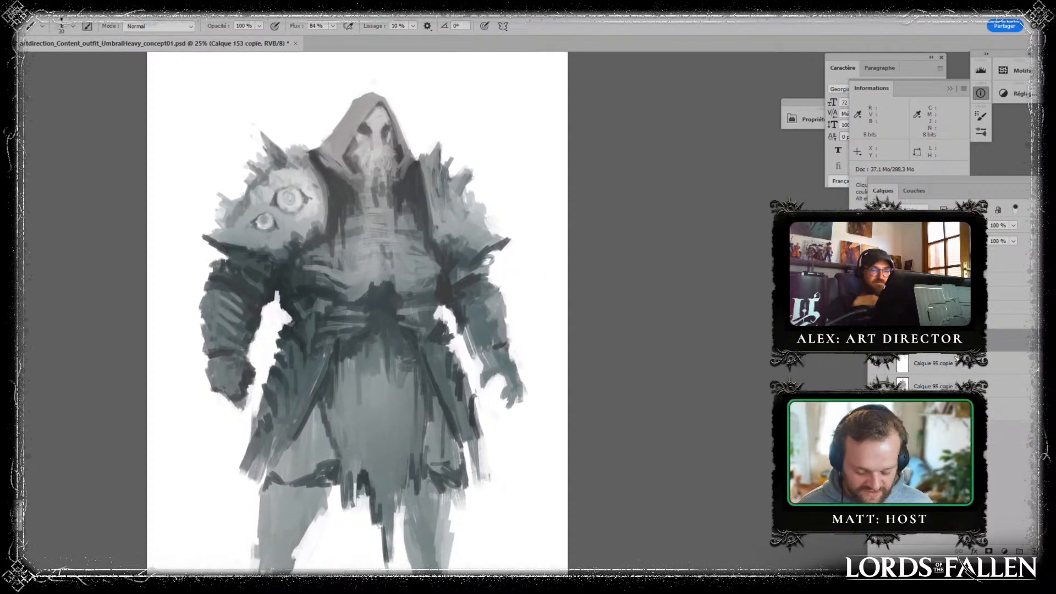
left_click(958, 367, "shift")
left_click_drag(958, 367, 1035, 551)
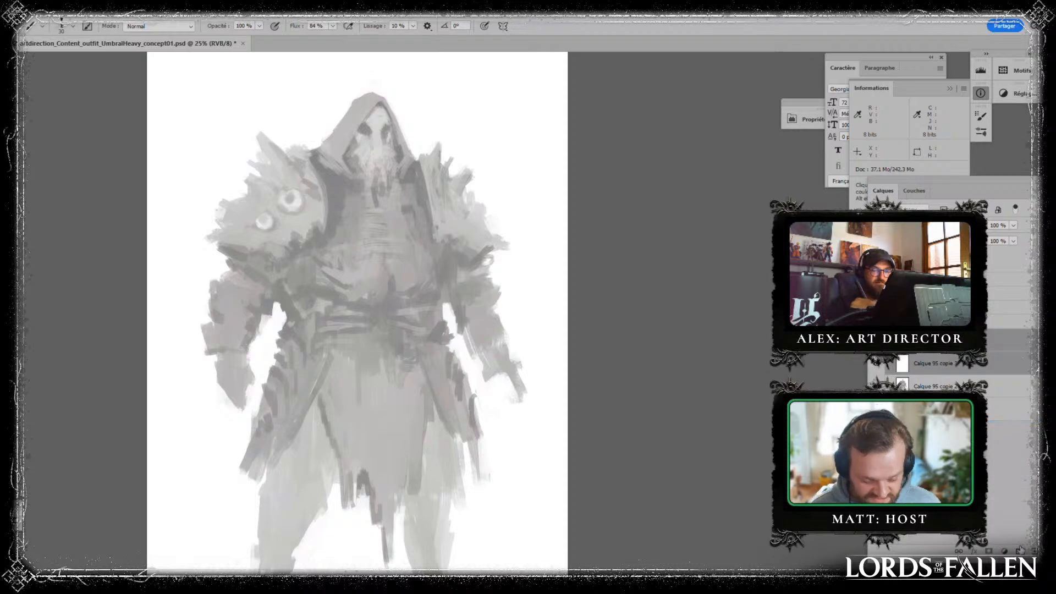
left_click(943, 379)
key("ctrl+e")
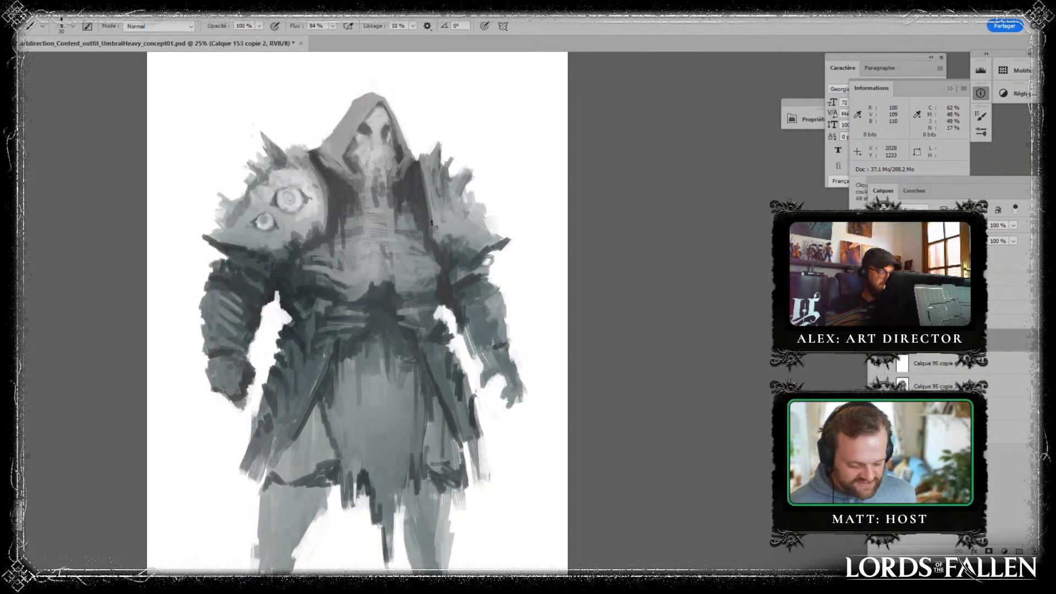
- Warp the duplicated figure, nudging the torso sideways, spreading both feet outward and pushing the heavy arm further out
key("ctrl+minus")
key("ctrl+t")
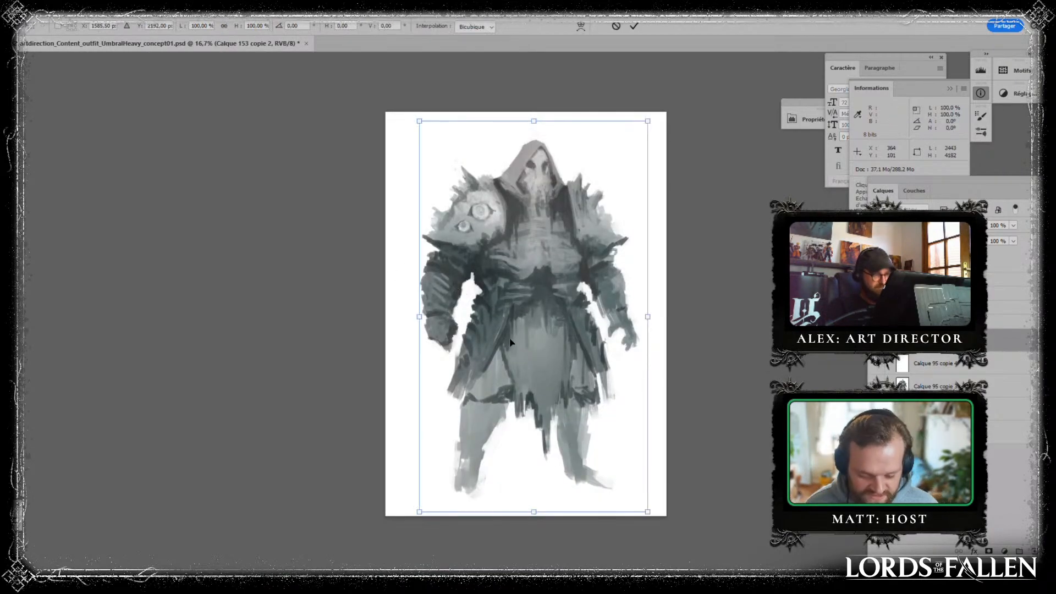
right_click(528, 316)
left_click(585, 387)
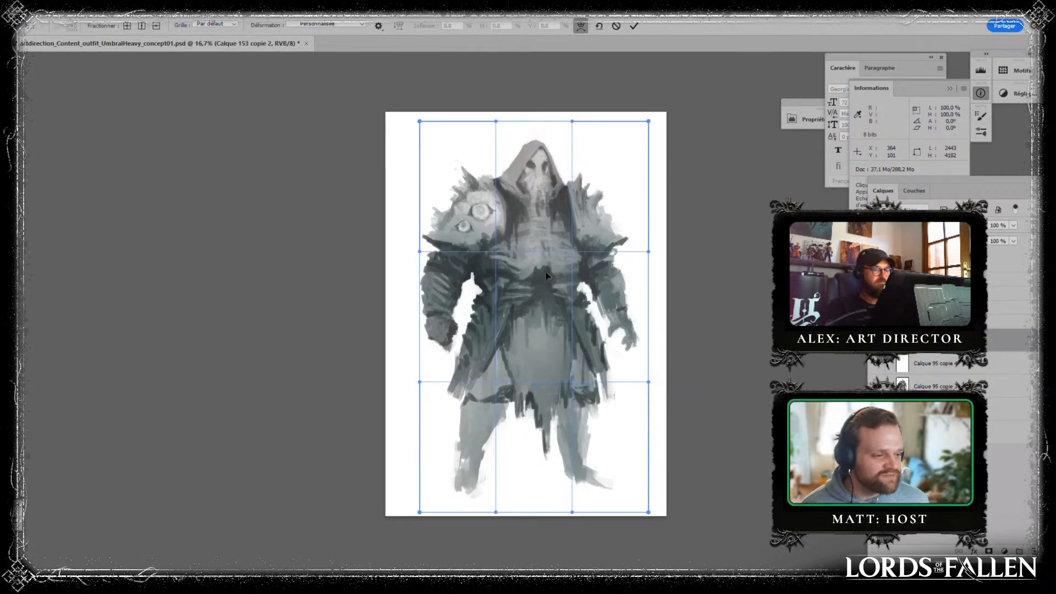
left_click_drag(546, 271, 550, 272)
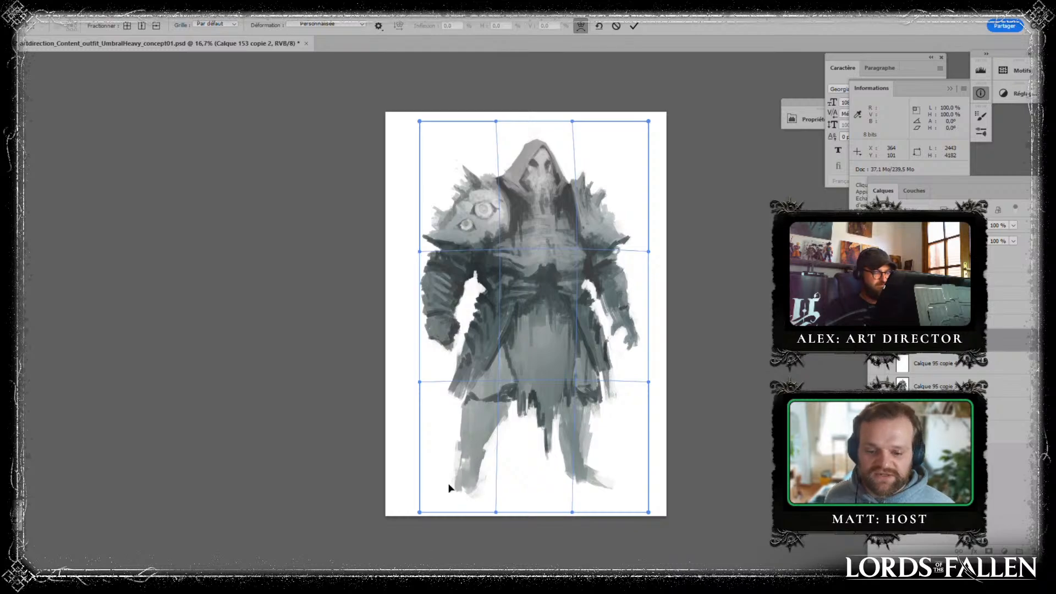
left_click_drag(449, 484, 443, 492)
left_click_drag(611, 466, 617, 467)
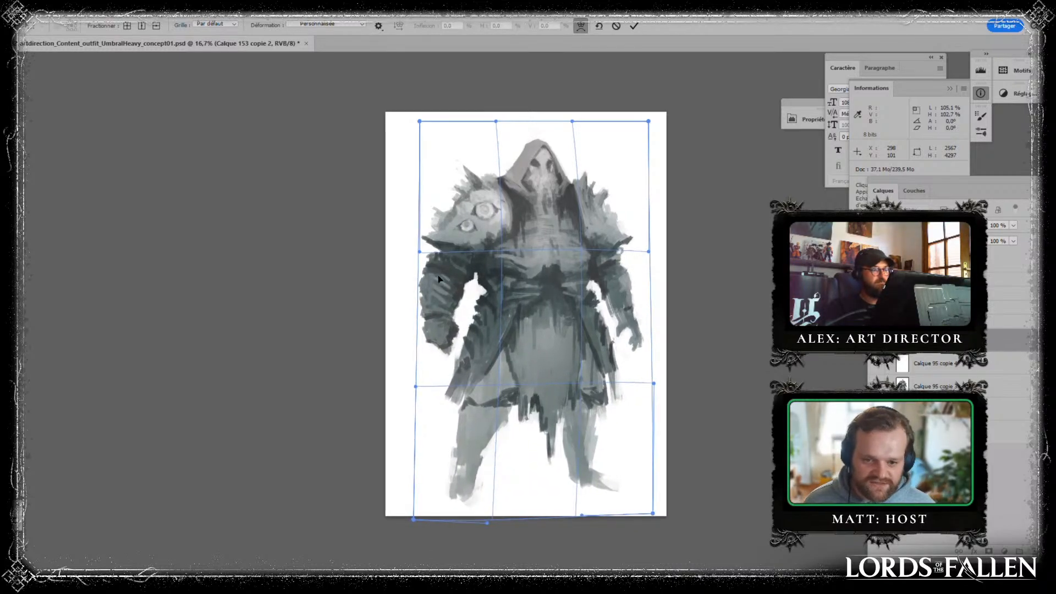
left_click_drag(439, 279, 432, 286)
left_click_drag(527, 310, 531, 311)
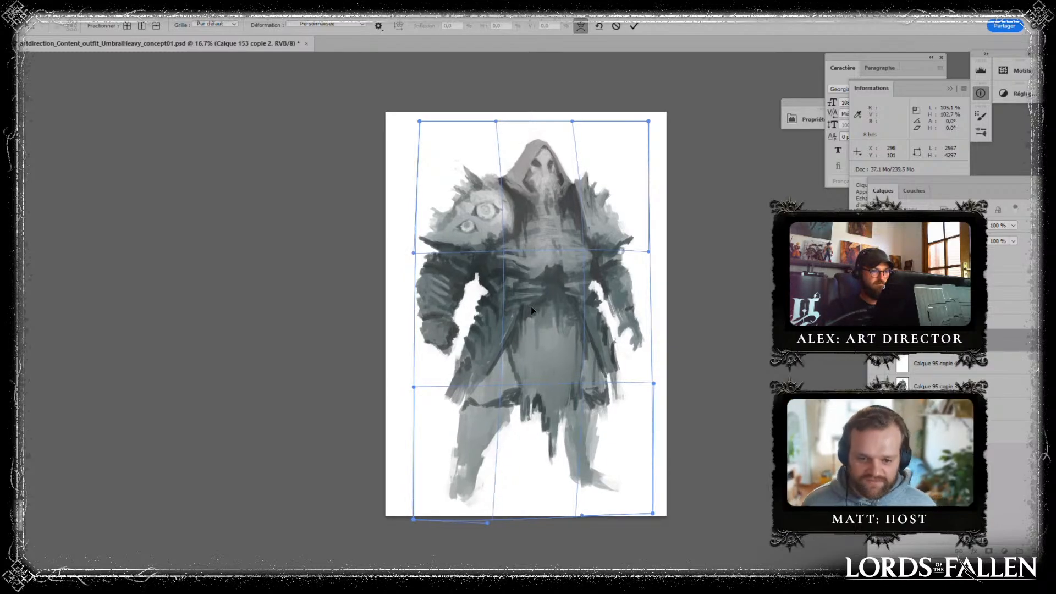
key("Return")
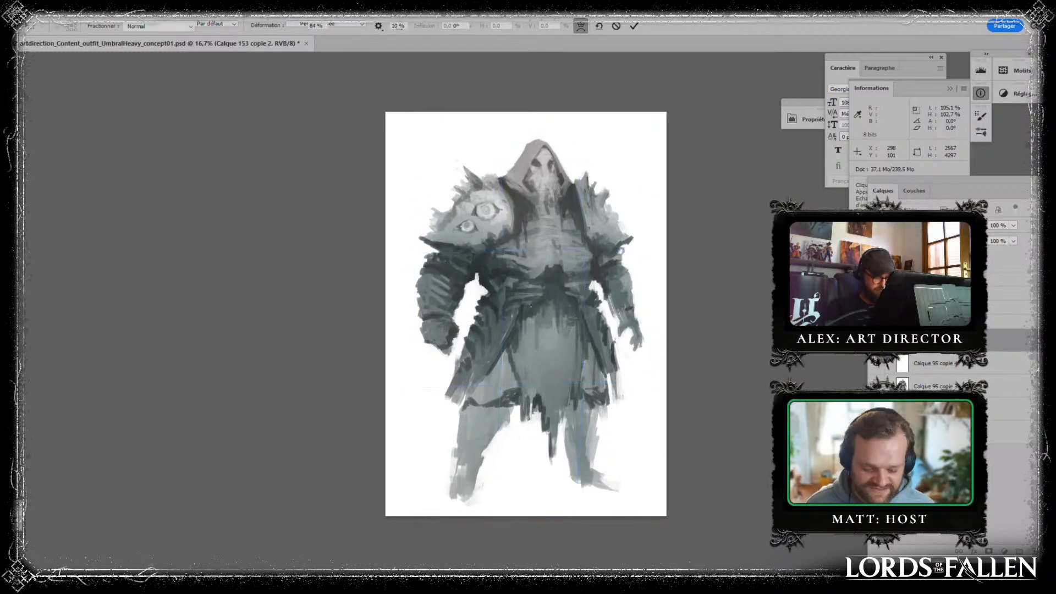
- Paint dark curved rib strokes on the thigh panel between the front cloth and the coat flap on the eyed-pad side
key("b")
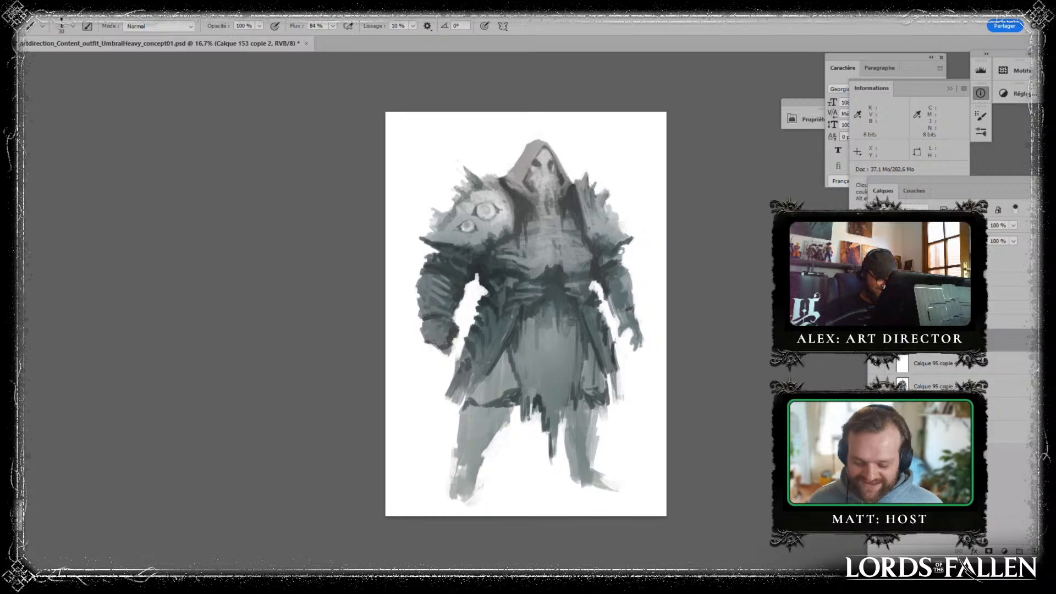
key("ctrl+plus")
left_click_drag(579, 404, 512, 342)
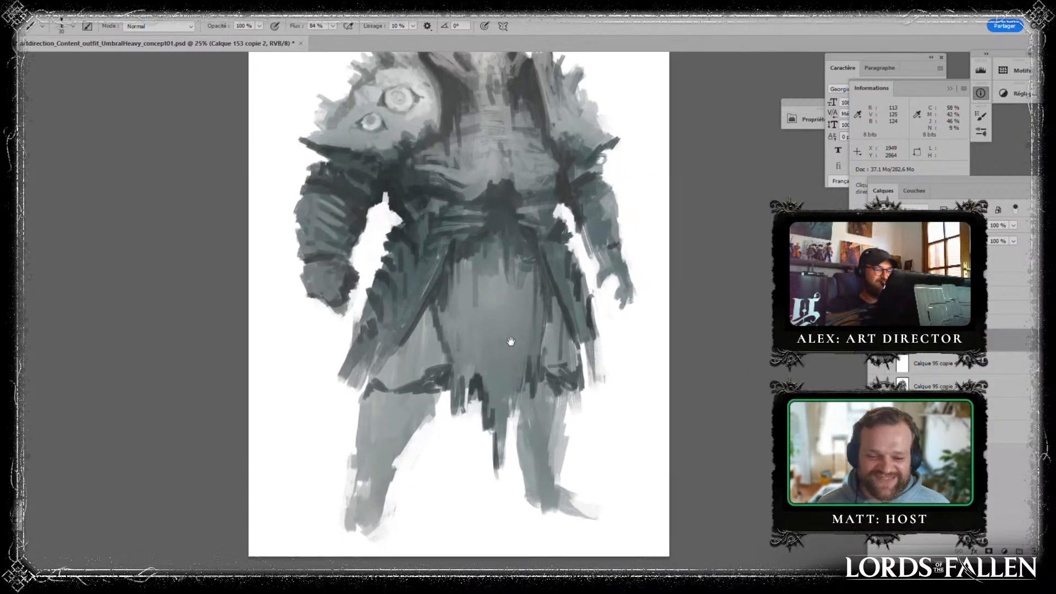
left_click(436, 388, "alt")
left_click_drag(435, 350, 431, 373)
mouse_move(438, 353)
left_mouse_down()
mouse_move(399, 348)
mouse_move(407, 370)
mouse_move(423, 366)
mouse_move(422, 351)
mouse_move(442, 354)
mouse_move(417, 339)
left_mouse_up()
left_click_drag(432, 324, 416, 331)
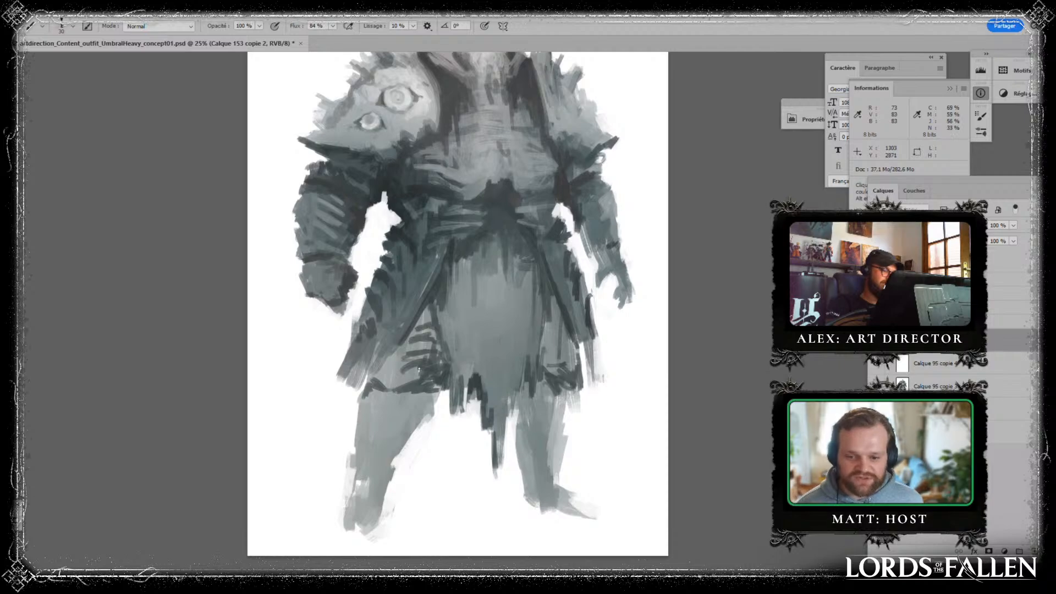
left_click_drag(421, 376, 409, 381)
- Paint matching dark rib strokes on the opposite thigh panel and darken the panel hems and that side's coat flap tip
left_click_drag(539, 354, 558, 366)
left_click_drag(541, 342, 557, 349)
mouse_move(544, 331)
left_mouse_down()
mouse_move(561, 342)
mouse_move(559, 326)
left_mouse_up()
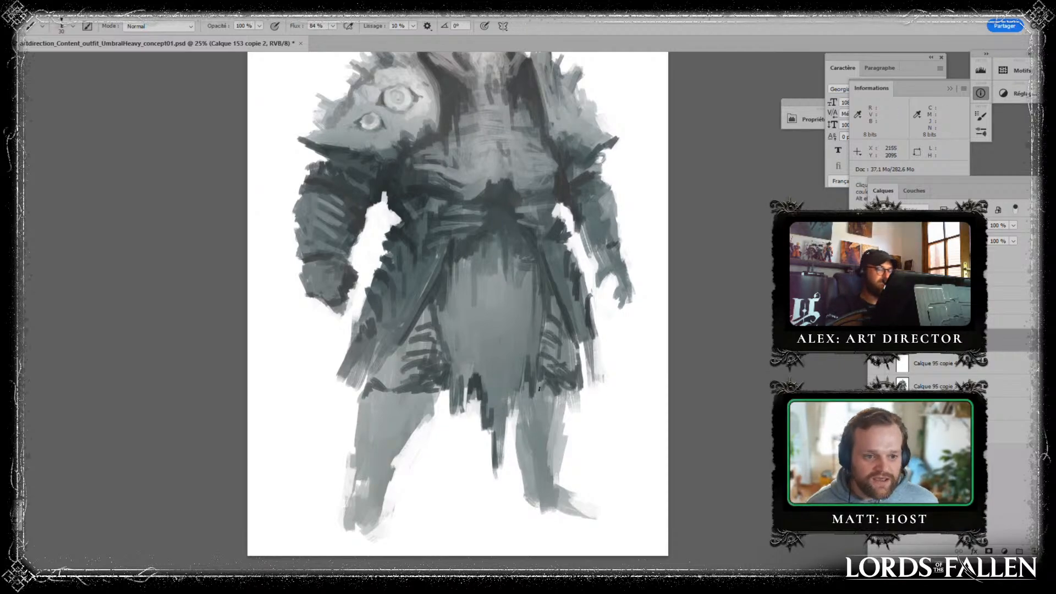
left_click_drag(539, 388, 572, 395)
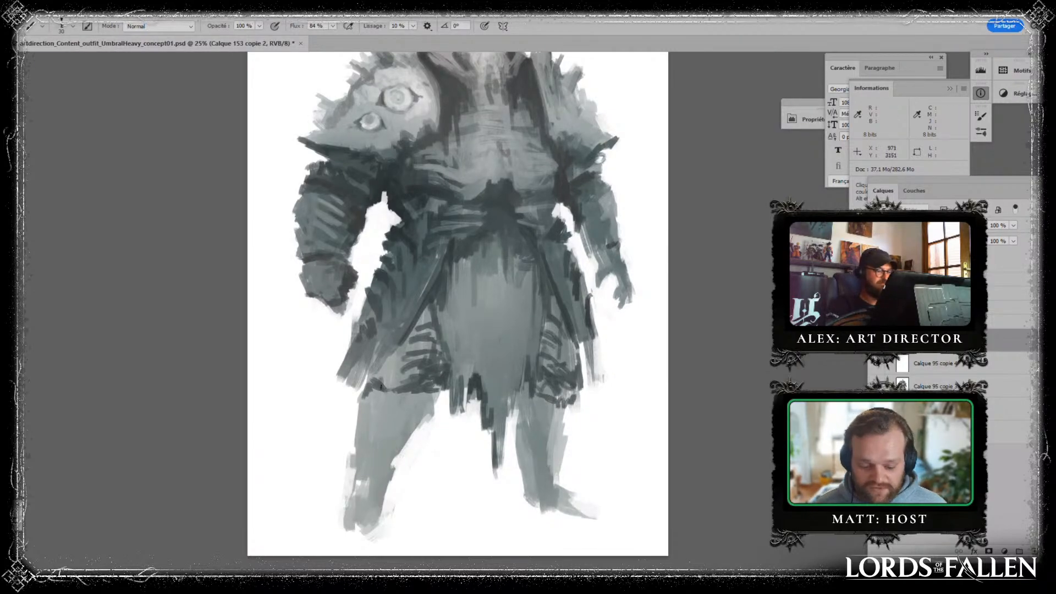
left_click_drag(389, 372, 358, 380)
left_click_drag(578, 340, 594, 364)
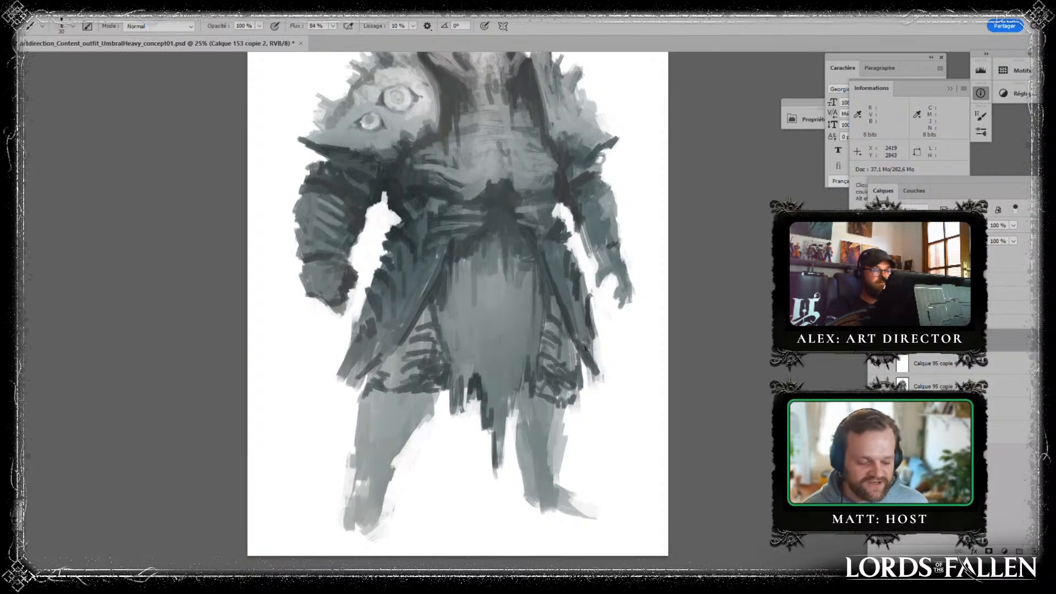
- Paint rows of light tooth-like marks beneath both shoulder pads and add dark rib strokes across the abdomen
left_click_drag(618, 148, 590, 248)
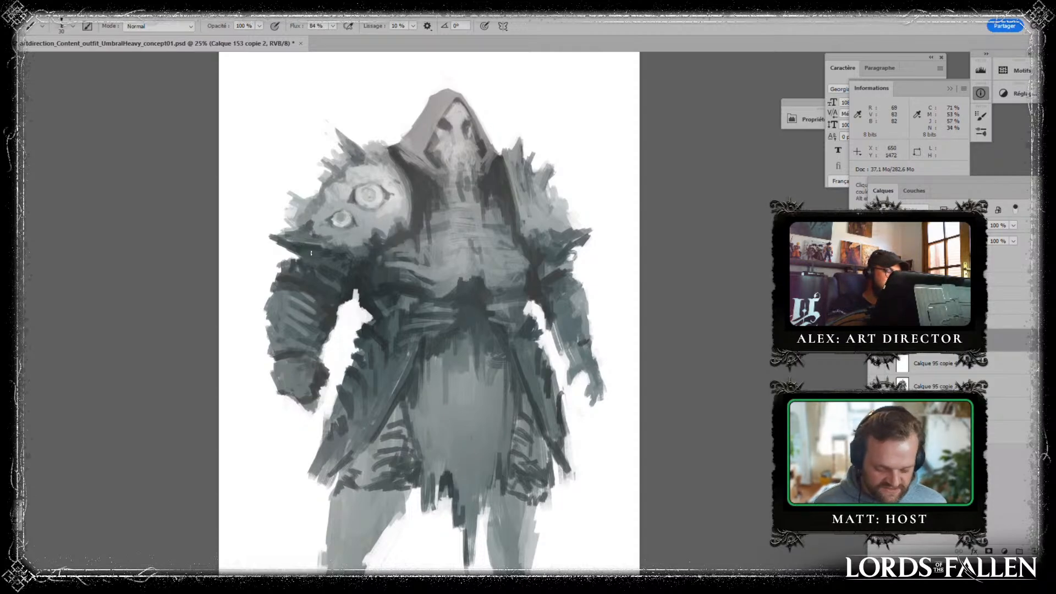
left_click_drag(328, 255, 335, 266)
left_click_drag(342, 258, 349, 267)
left_click_drag(355, 258, 364, 261)
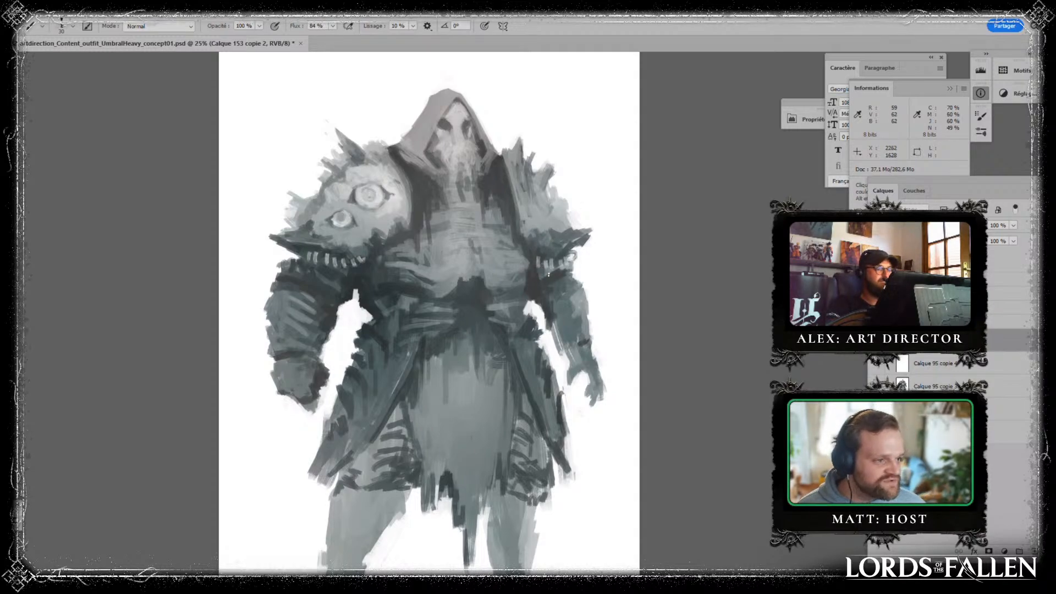
left_click_drag(551, 262, 552, 268)
left_click_drag(558, 262, 559, 267)
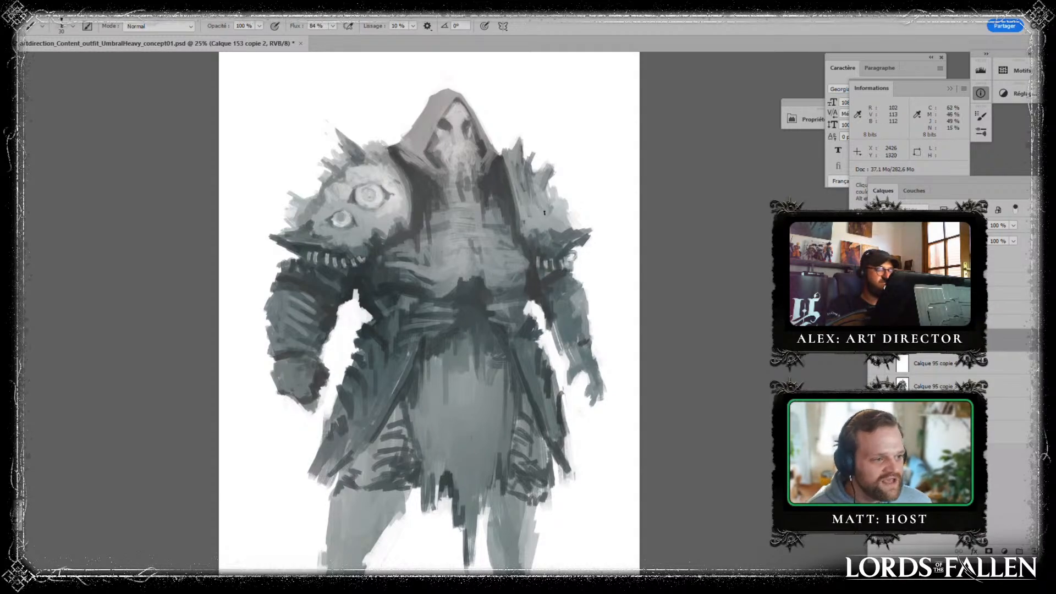
left_click(485, 286, "alt")
left_click_drag(489, 281, 489, 285)
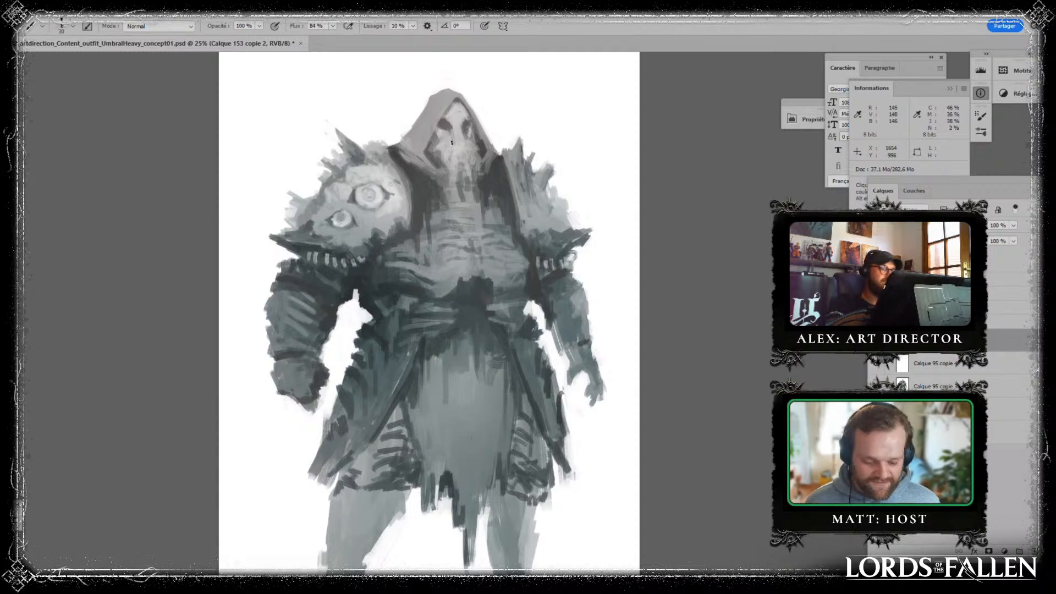
- Extend the hood's brim lower over the forehead and paint a dark shadow beneath it above the skull mask
mouse_move(450, 110)
left_mouse_down()
mouse_move(430, 145)
mouse_move(457, 116)
mouse_move(452, 124)
mouse_move(452, 100)
mouse_move(427, 146)
mouse_move(463, 98)
left_mouse_up()
left_click(442, 100, "alt")
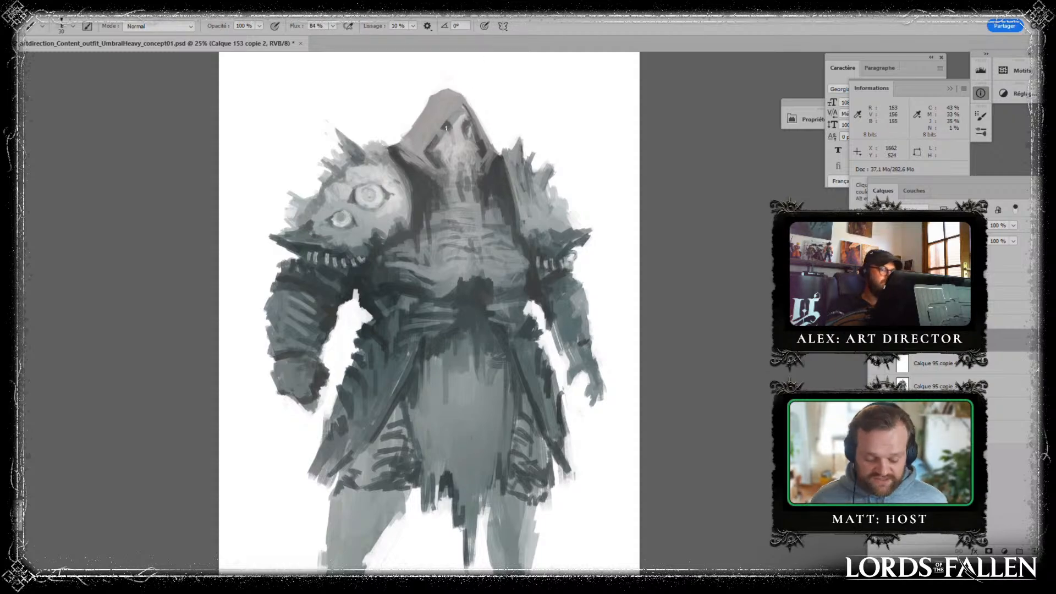
left_click_drag(462, 108, 442, 139)
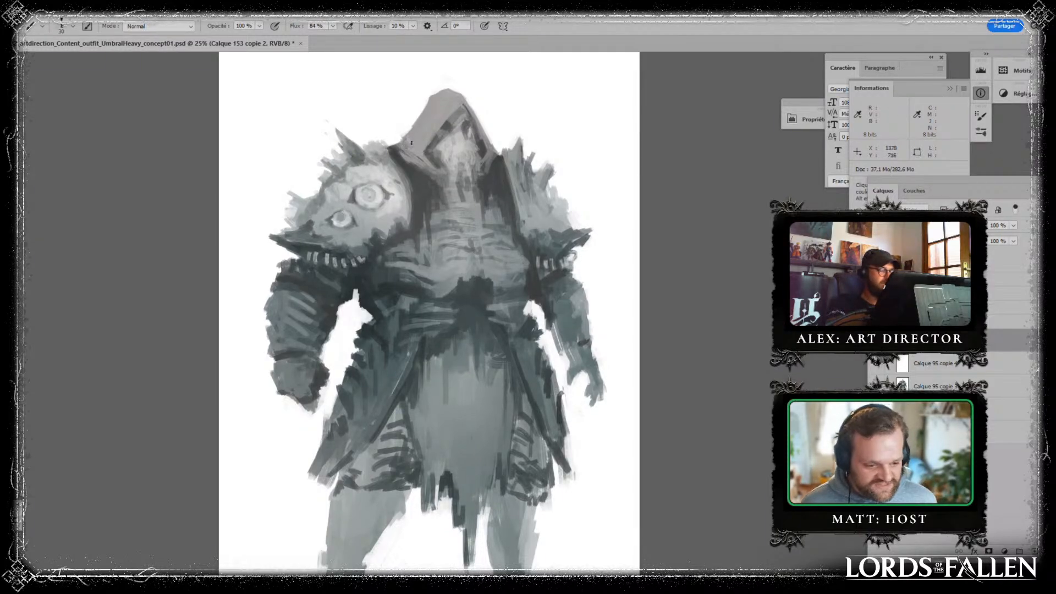
- Paint dark raised collar shapes beside the hood above both shoulders and rework the eyed-pad side with the hood's grey
key("alt")
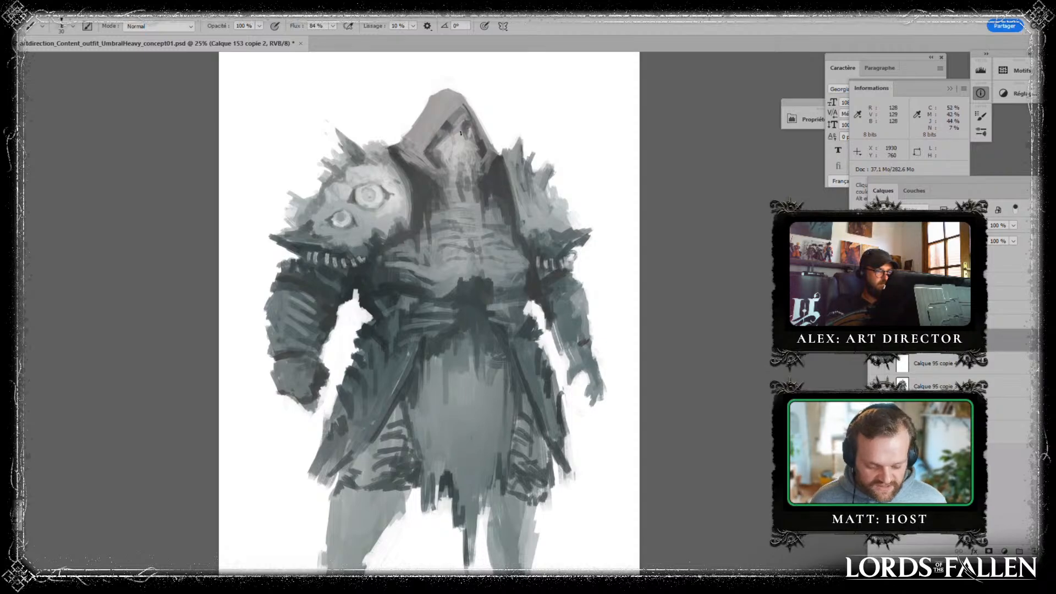
left_click_drag(398, 136, 381, 134)
left_click_drag(491, 139, 500, 145)
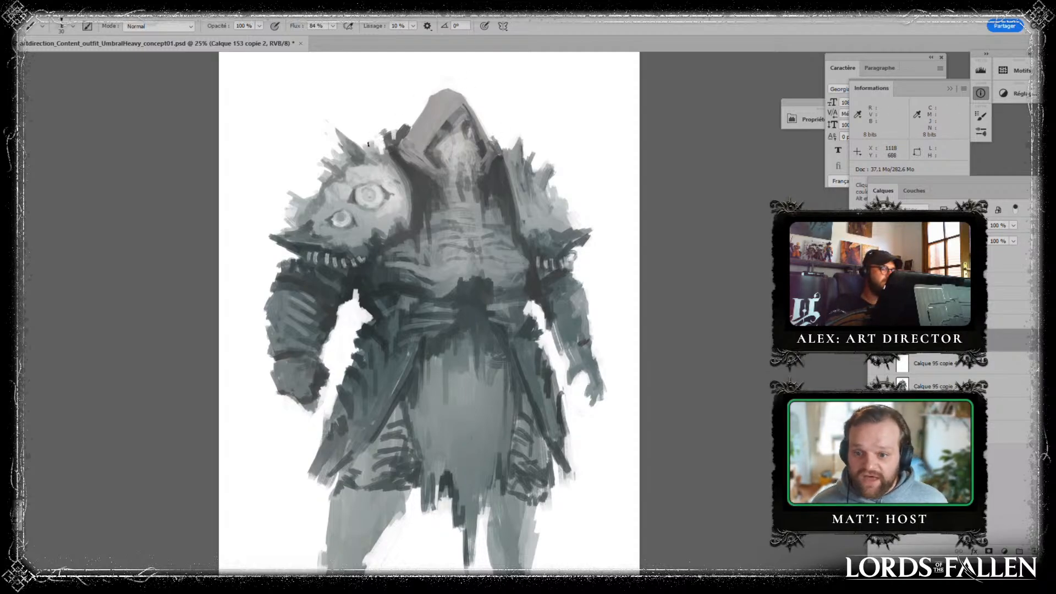
left_click(427, 103, "alt")
mouse_move(400, 129)
left_mouse_down()
mouse_move(393, 139)
mouse_move(409, 127)
mouse_move(384, 140)
left_mouse_up()
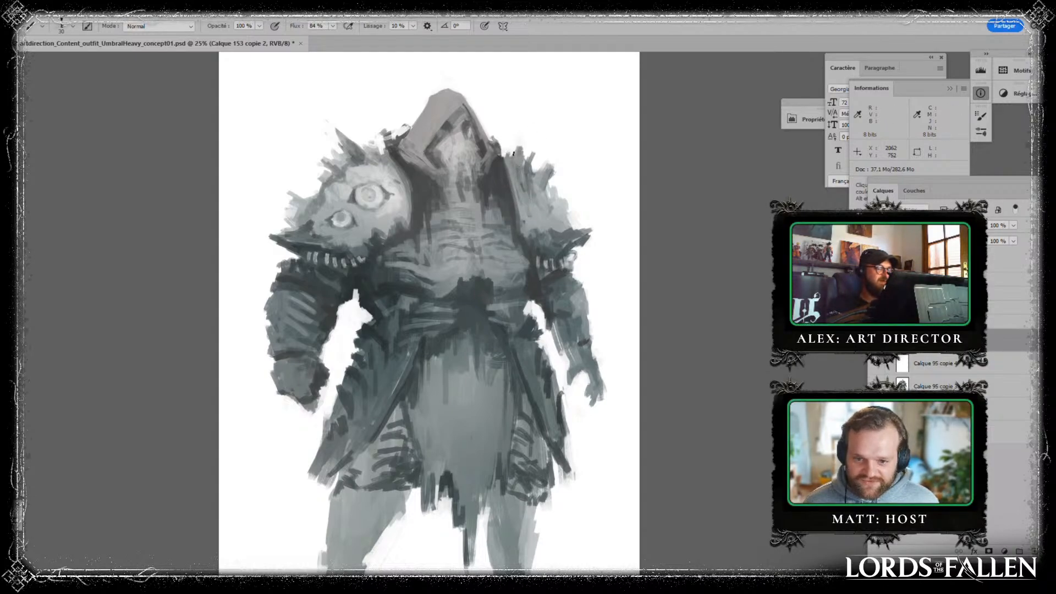
- Lengthen the horizontal spikes at the outer ends of both shoulder pads into sharp dark points
mouse_move(575, 257)
left_mouse_down()
mouse_move(494, 226)
mouse_move(508, 240)
left_mouse_up()
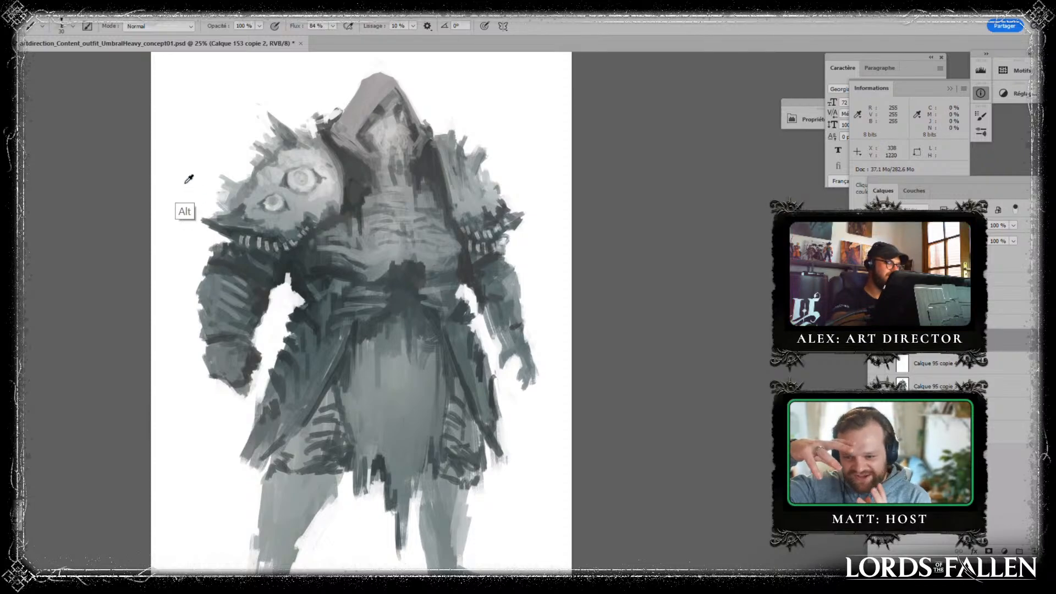
mouse_move(194, 219)
left_mouse_down()
mouse_move(223, 234)
mouse_move(201, 212)
left_mouse_up()
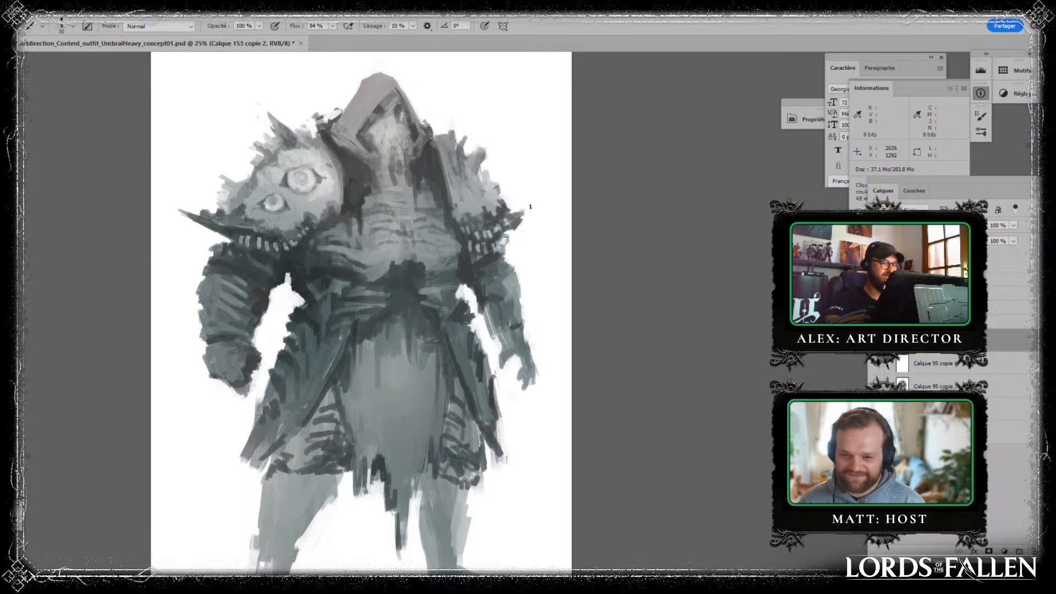
left_click_drag(513, 212, 537, 197)
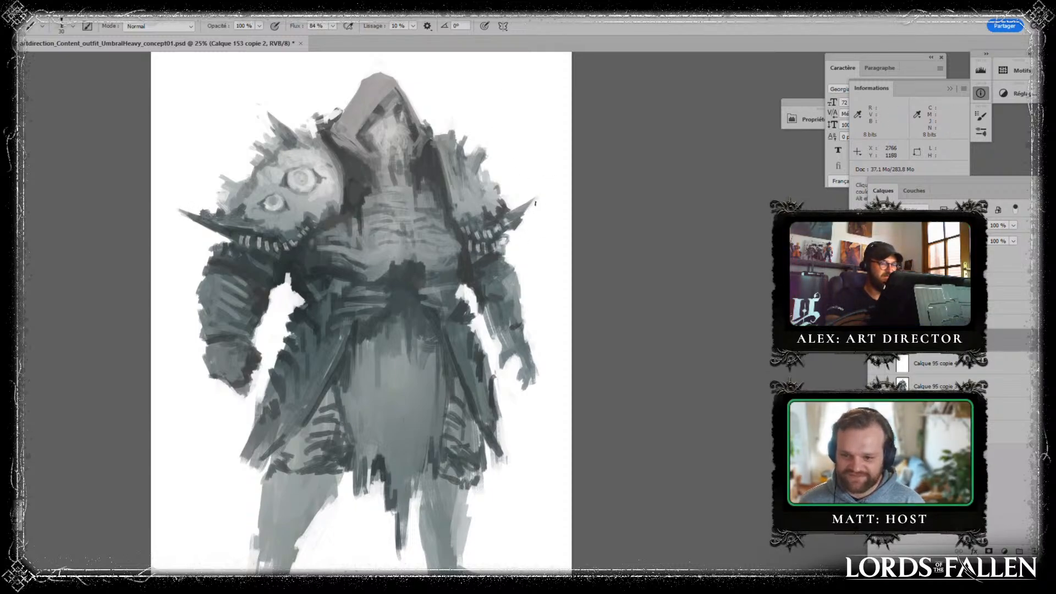
- Touch up the eyed shoulder pad with sampled light grey, softening the surface around its two eyes
key("alt")
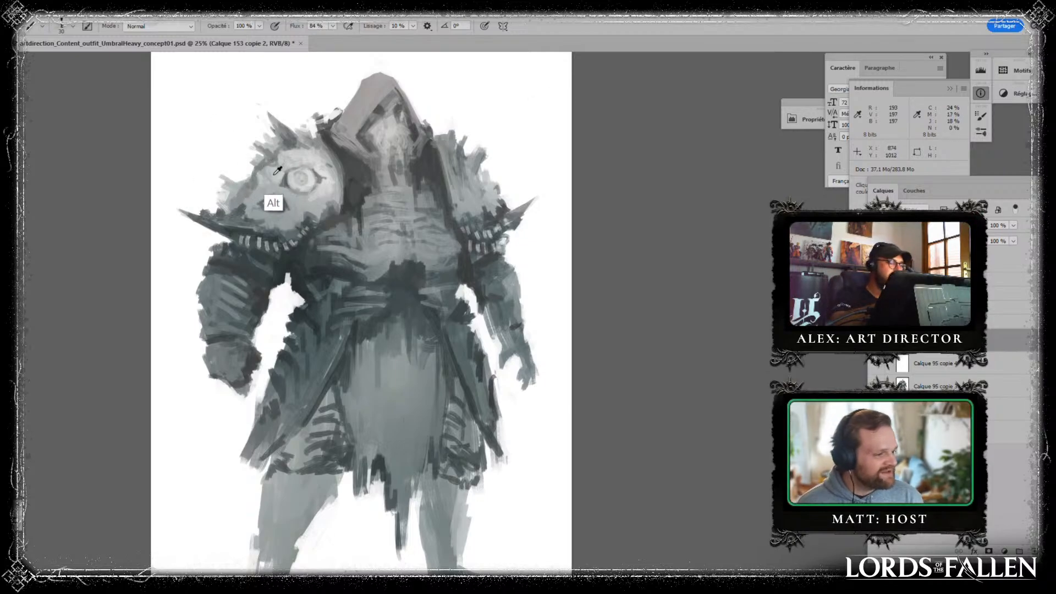
left_click(274, 175, "alt")
mouse_move(258, 185)
left_mouse_down()
mouse_move(232, 218)
mouse_move(245, 195)
left_mouse_up()
left_click(240, 213, "alt")
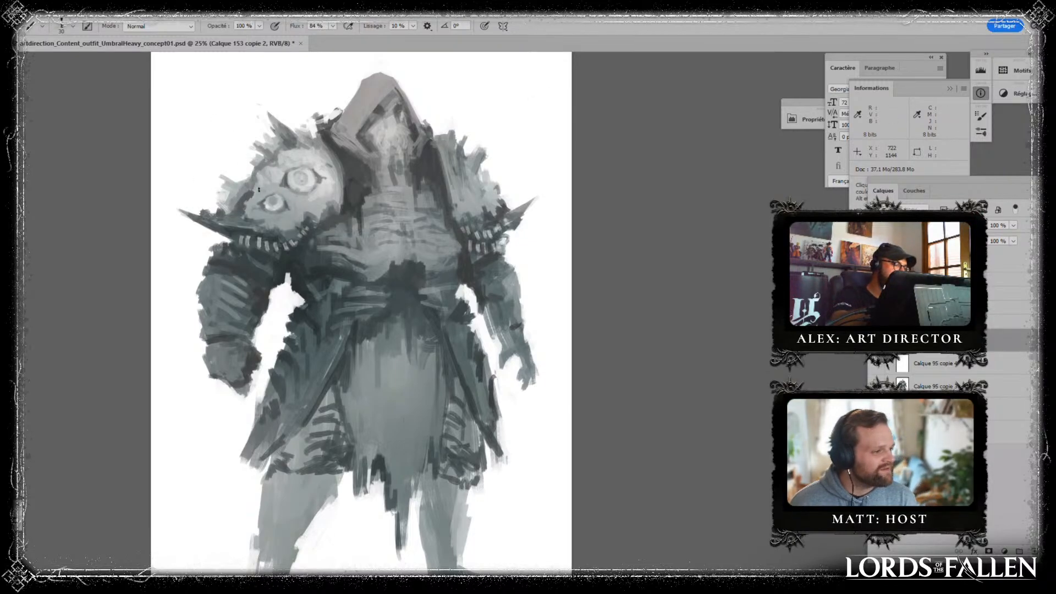
key("alt")
key("alt")
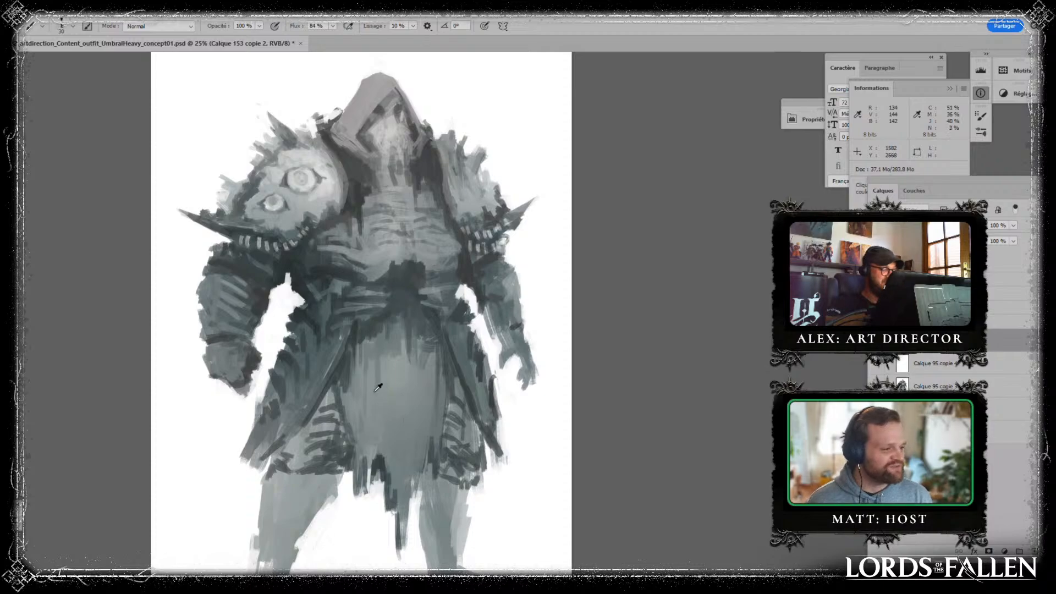
- Paint vertical fold strokes down the centre of the loincloth in sampled mid and dark greys
key("alt")
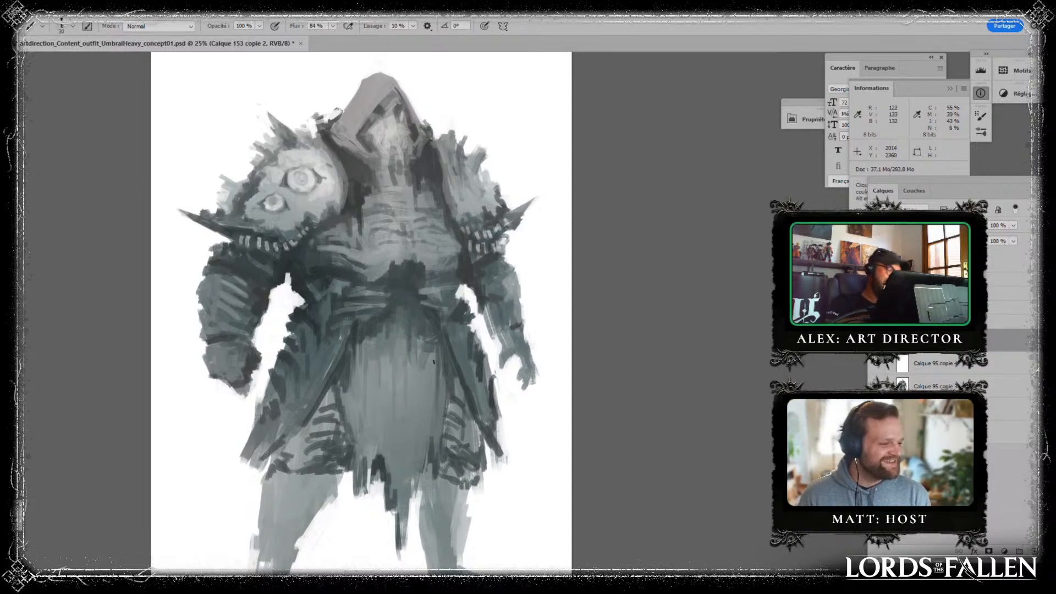
left_click(394, 337, "alt")
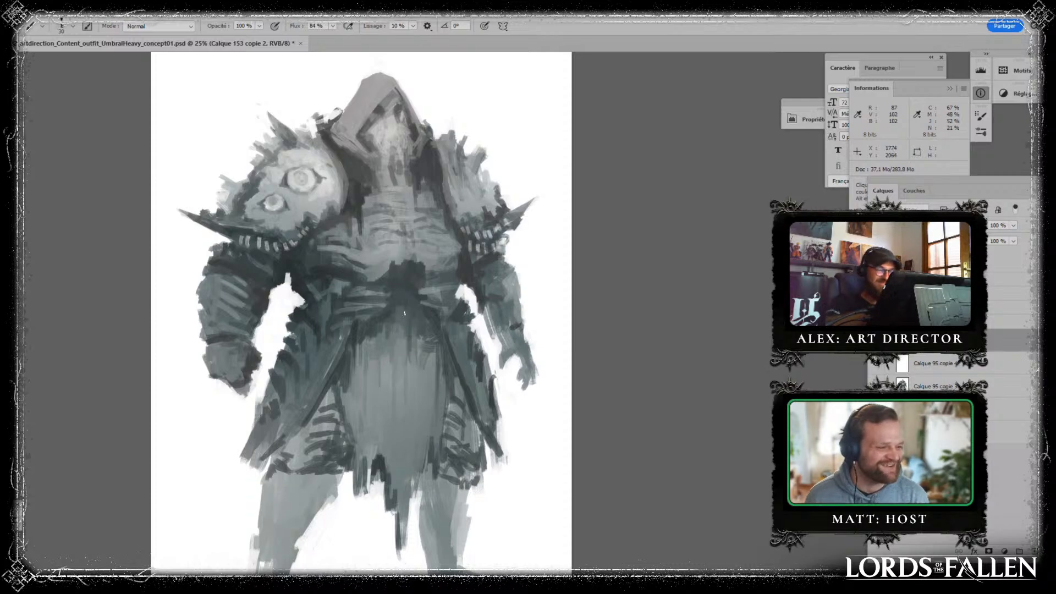
mouse_move(406, 299)
left_mouse_down()
mouse_move(402, 349)
mouse_move(421, 335)
mouse_move(408, 387)
left_mouse_up()
left_click(401, 331, "alt")
left_click(402, 319, "alt")
left_click(402, 354, "alt")
left_click(406, 351, "alt")
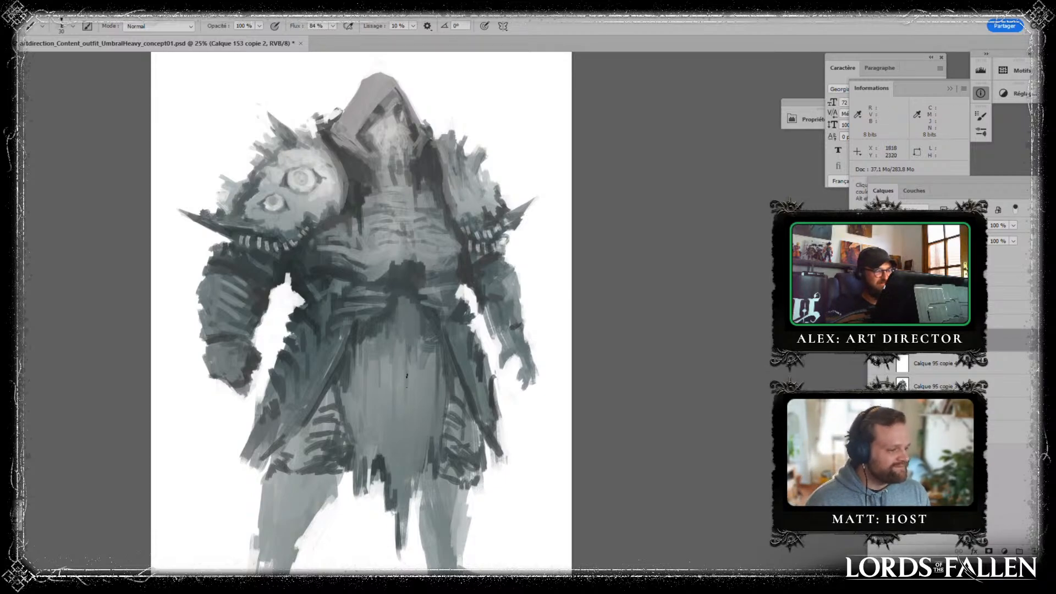
left_click(406, 414, "alt")
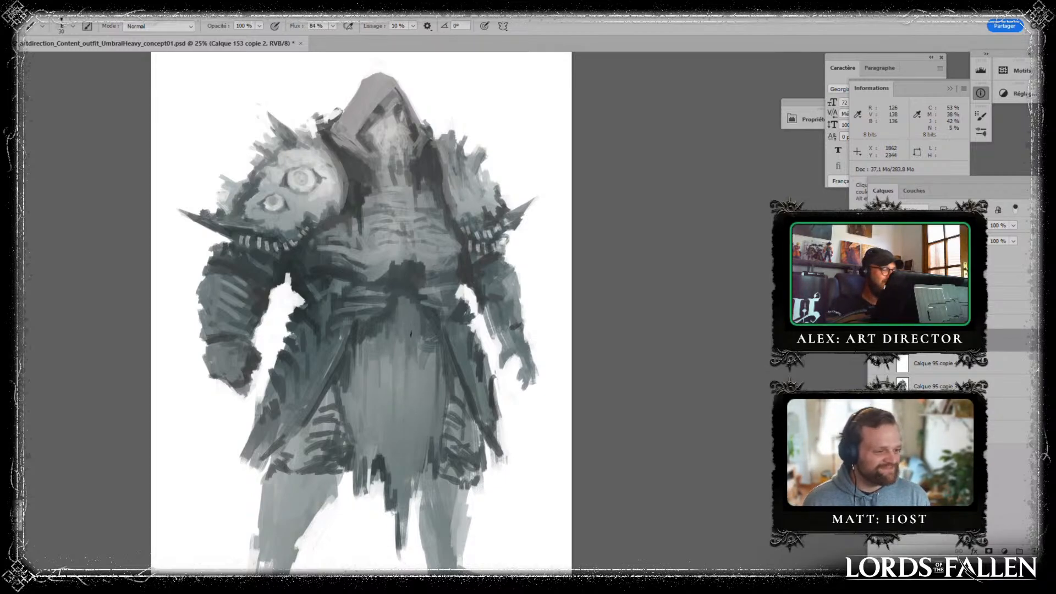
- Darken and roughen the outer edge and pointed tail of the coat panel on the figure's left side
left_click(287, 395, "alt")
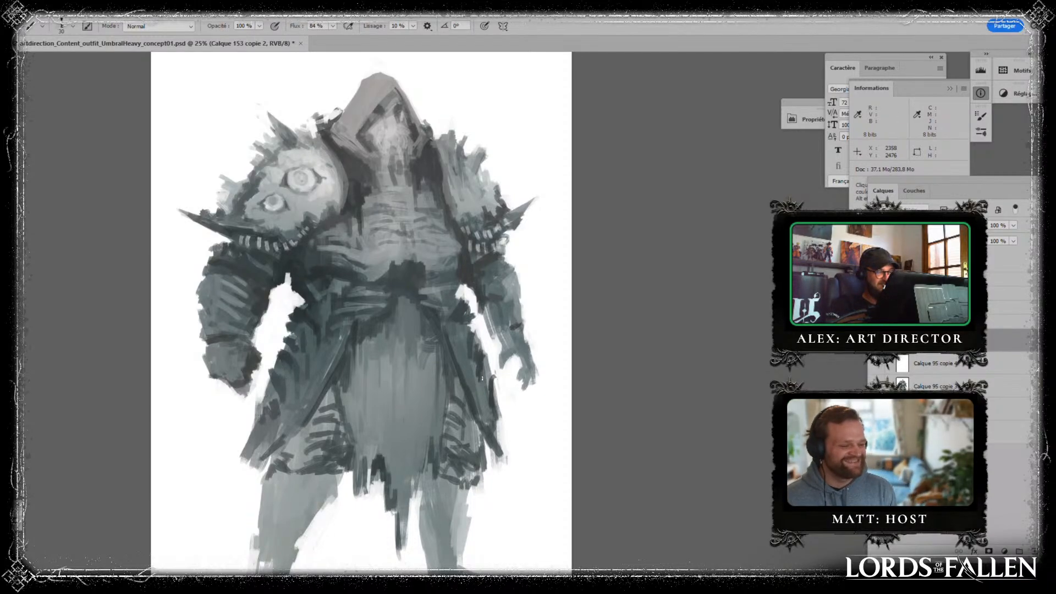
left_click_drag(495, 390, 457, 304)
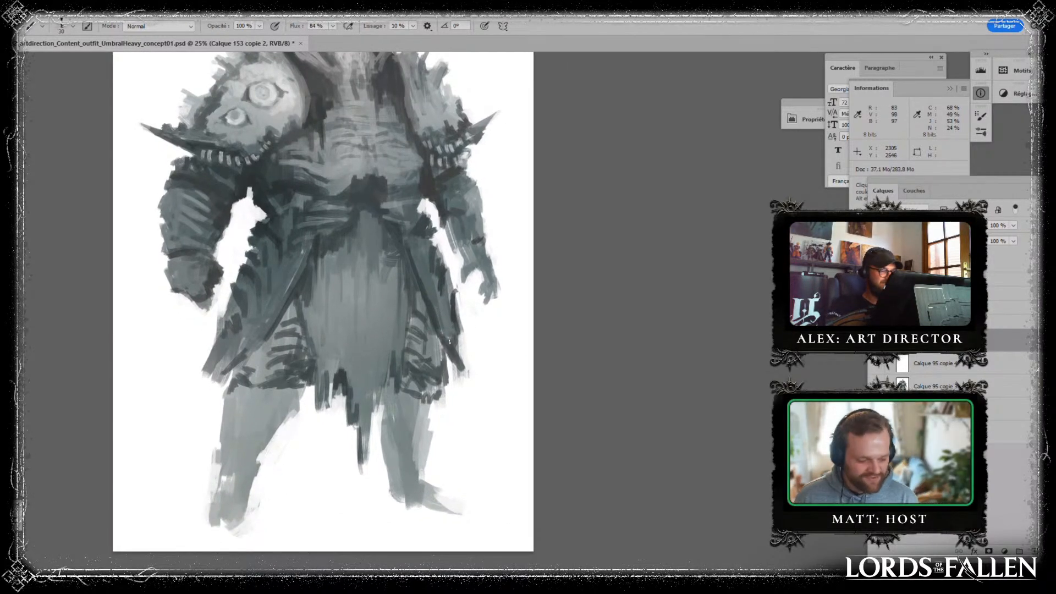
left_click_drag(461, 330, 463, 350)
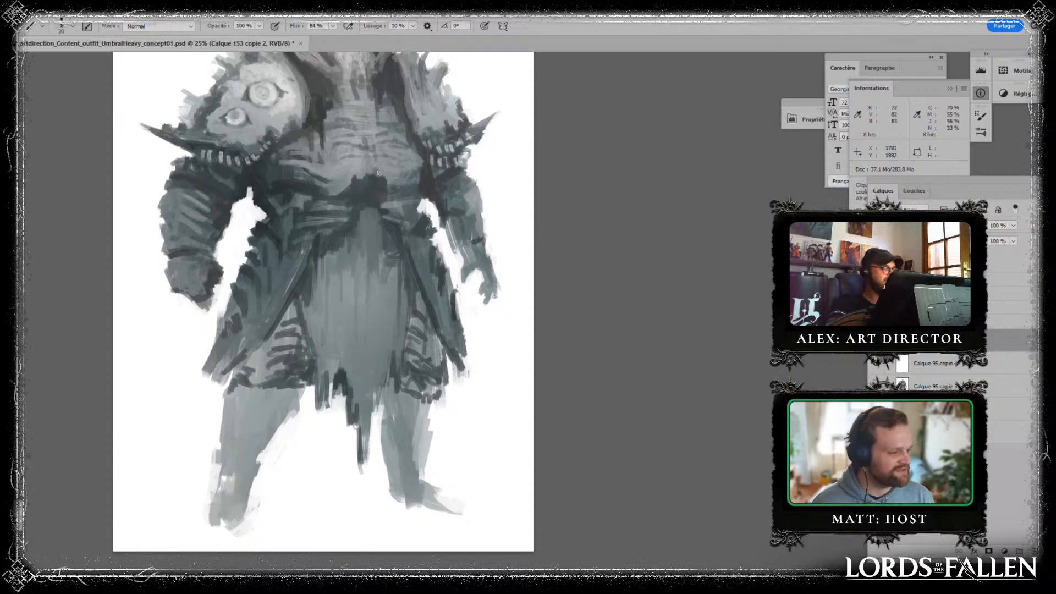
left_click_drag(422, 234, 427, 349)
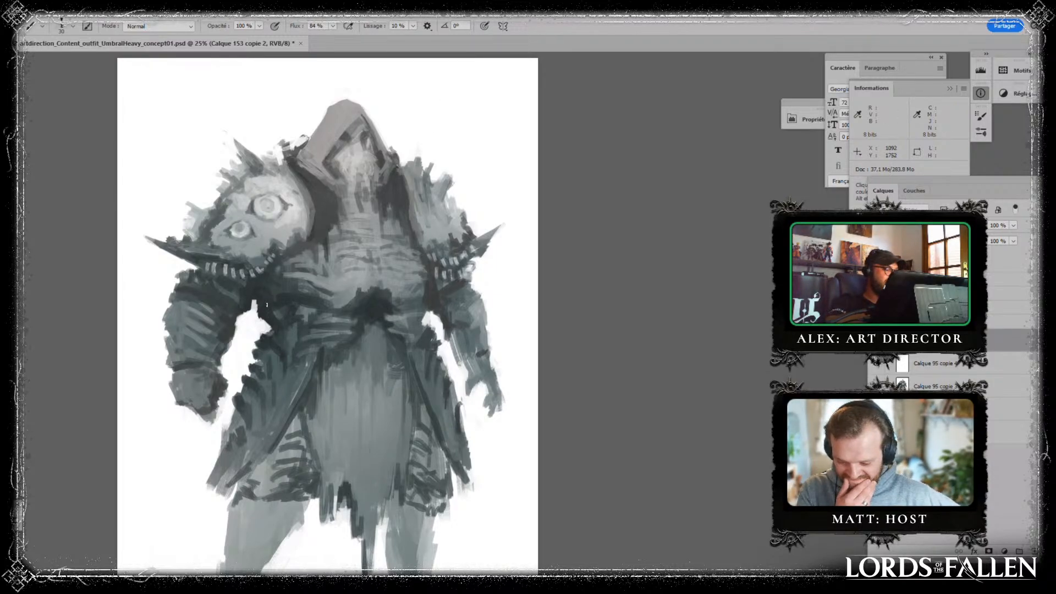
left_click_drag(414, 270, 372, 213)
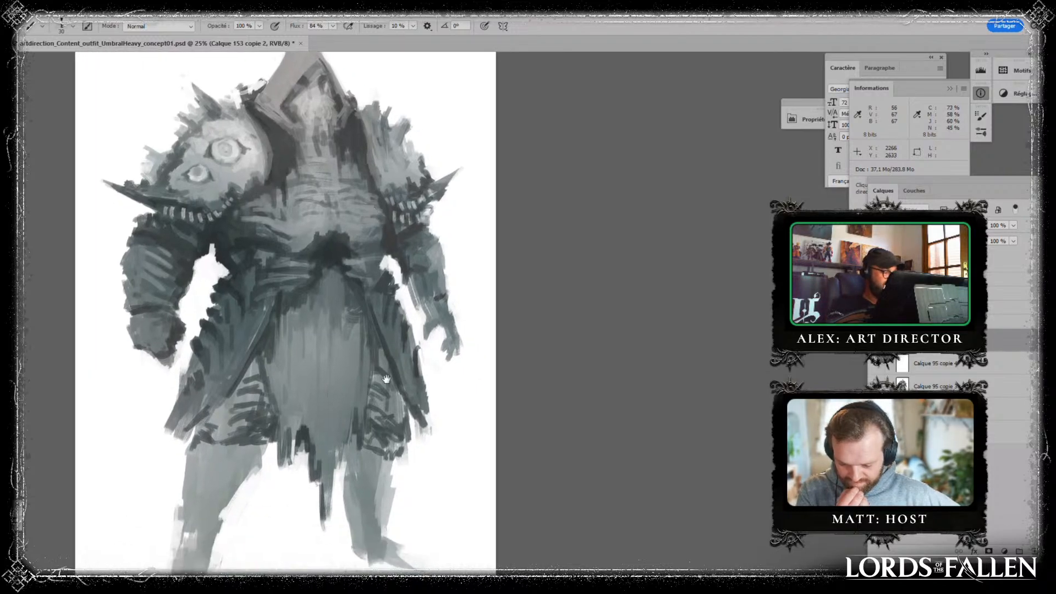
- Refine the ribbed thigh panel on the figure's right side along the loincloth's edge and at its lower hem
left_click(270, 392, "alt")
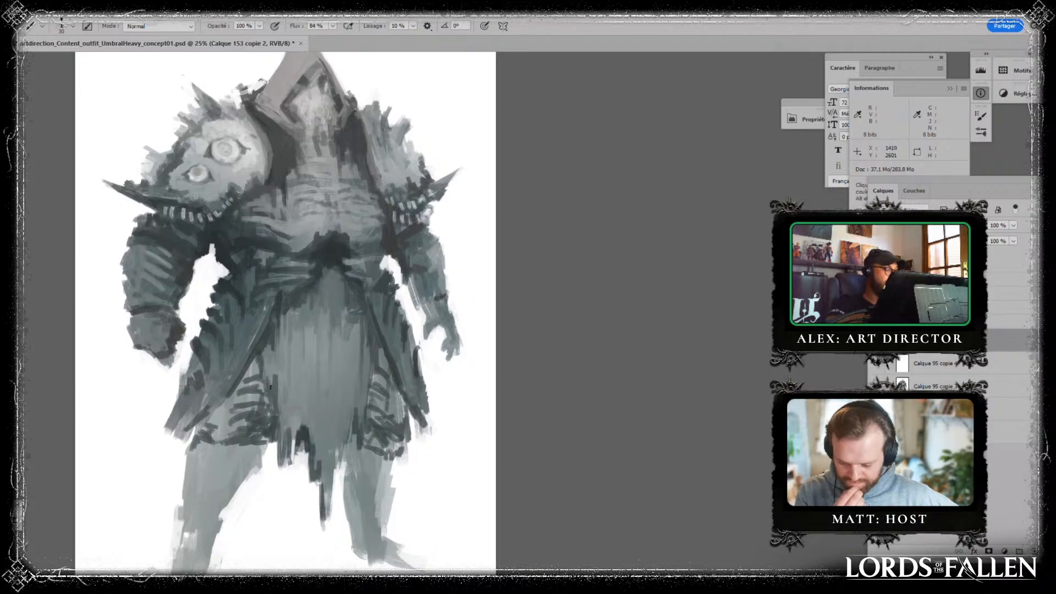
left_click(287, 368, "alt")
left_click_drag(279, 375, 278, 394)
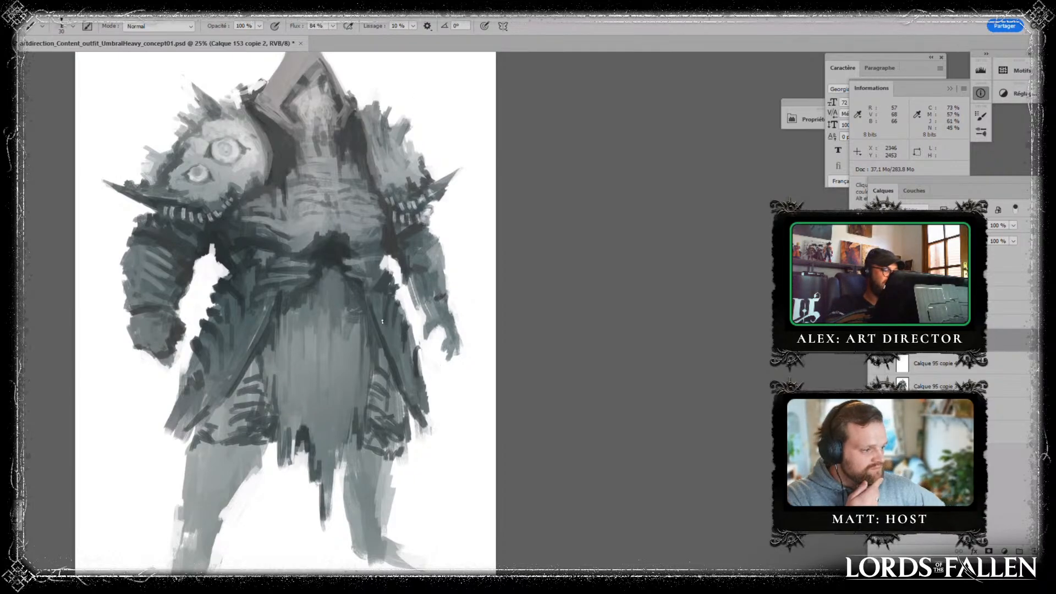
left_click(199, 462, "alt")
left_click_drag(198, 441, 194, 446)
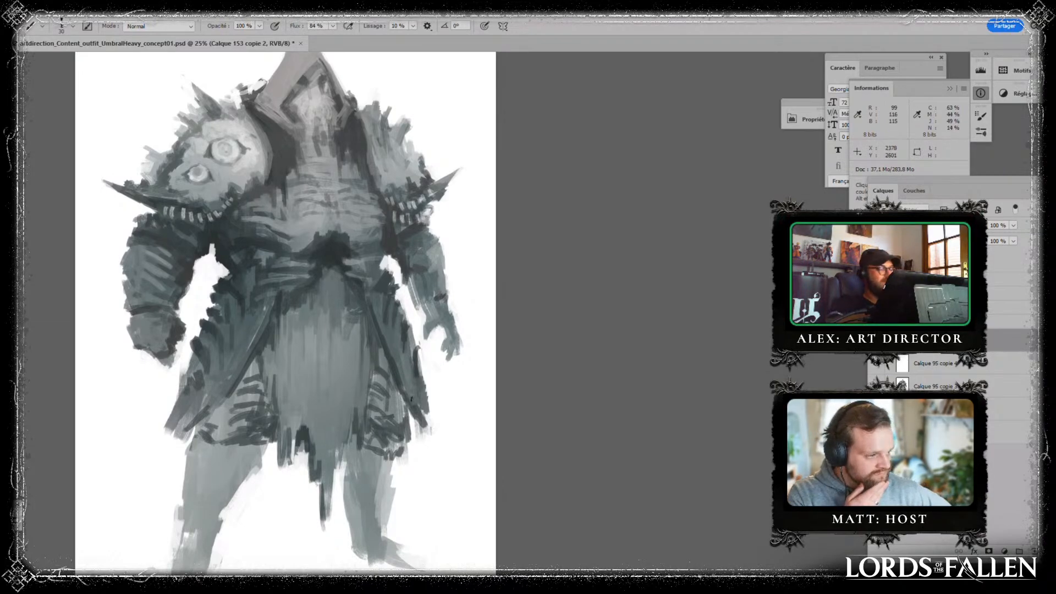
- Darken the hem of the figure's left thigh panel and paint the first dark strokes on the knee beneath it
left_click(375, 436, "alt")
mouse_move(368, 440)
left_mouse_down()
mouse_move(393, 462)
mouse_move(407, 443)
left_mouse_up()
left_click_drag(386, 493, 372, 412)
left_click(378, 374, "alt")
mouse_move(382, 364)
left_mouse_down()
mouse_move(380, 378)
mouse_move(390, 363)
mouse_move(342, 401)
mouse_move(359, 413)
left_mouse_up()
left_click(384, 378, "alt")
left_click(372, 360, "alt")
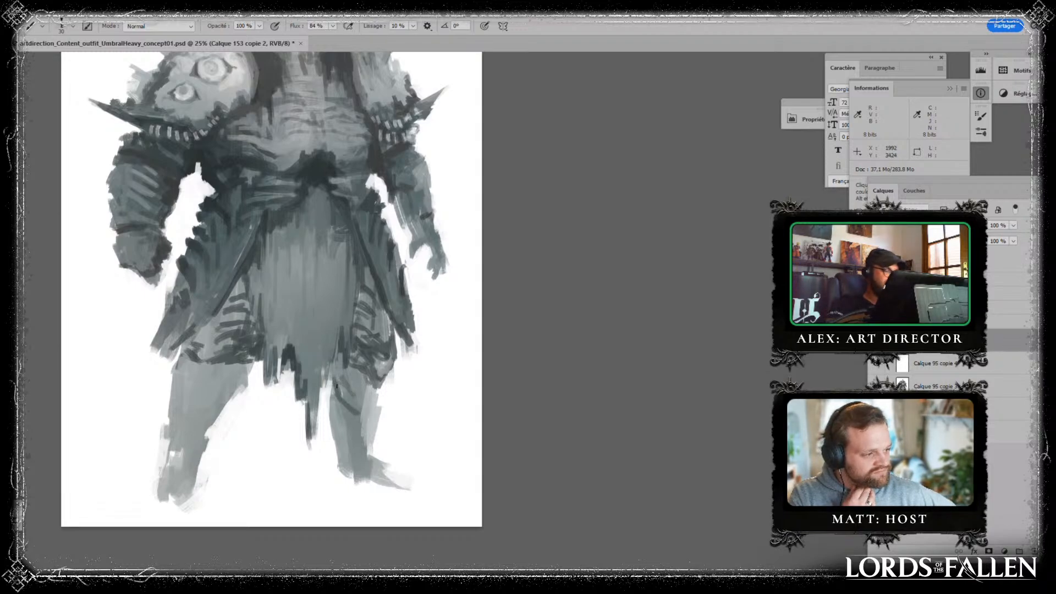
- Shade the inner side of the figure's left leg with vertical and curved strokes from the knee down the shin
left_click_drag(336, 369, 334, 445)
left_click(351, 380, "alt")
left_click(338, 393, "alt")
left_click(324, 411, "alt")
left_click(341, 420, "alt")
left_click_drag(330, 406, 332, 450)
left_click(343, 390, "alt")
left_click_drag(331, 381, 329, 400)
left_click_drag(328, 382, 330, 451)
left_click(337, 407, "alt")
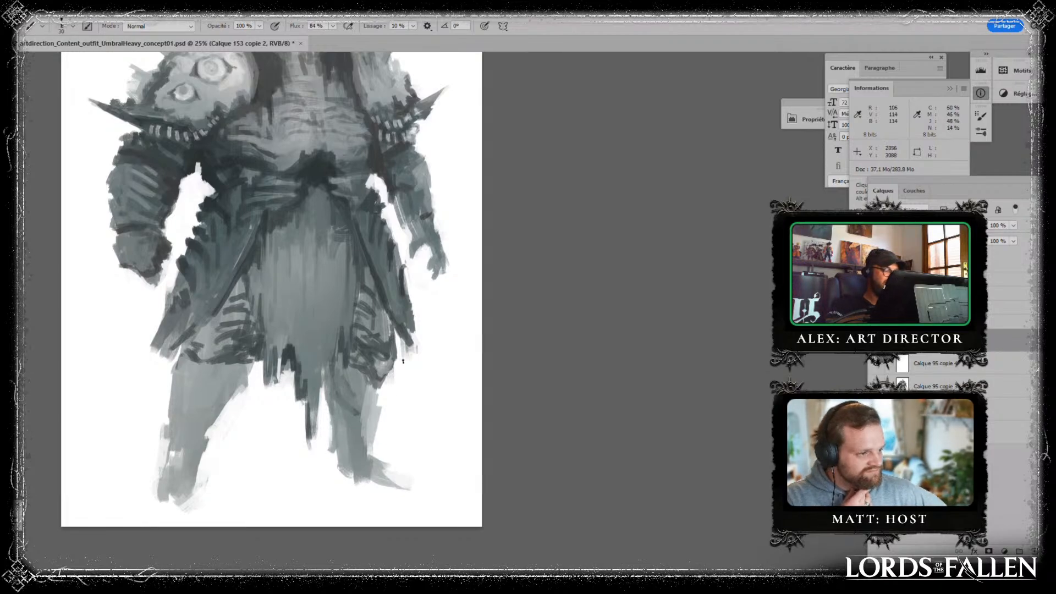
- Shape the outer side of the figure's left knee and shin with curved grey strokes
left_click(372, 401, "alt")
mouse_move(362, 386)
left_mouse_down()
mouse_move(362, 434)
mouse_move(372, 441)
mouse_move(375, 419)
mouse_move(349, 409)
mouse_move(367, 414)
mouse_move(374, 398)
mouse_move(372, 438)
left_mouse_up()
left_click(380, 410, "alt")
left_click(352, 411, "alt")
left_click(374, 368, "alt")
left_click(368, 398, "alt")
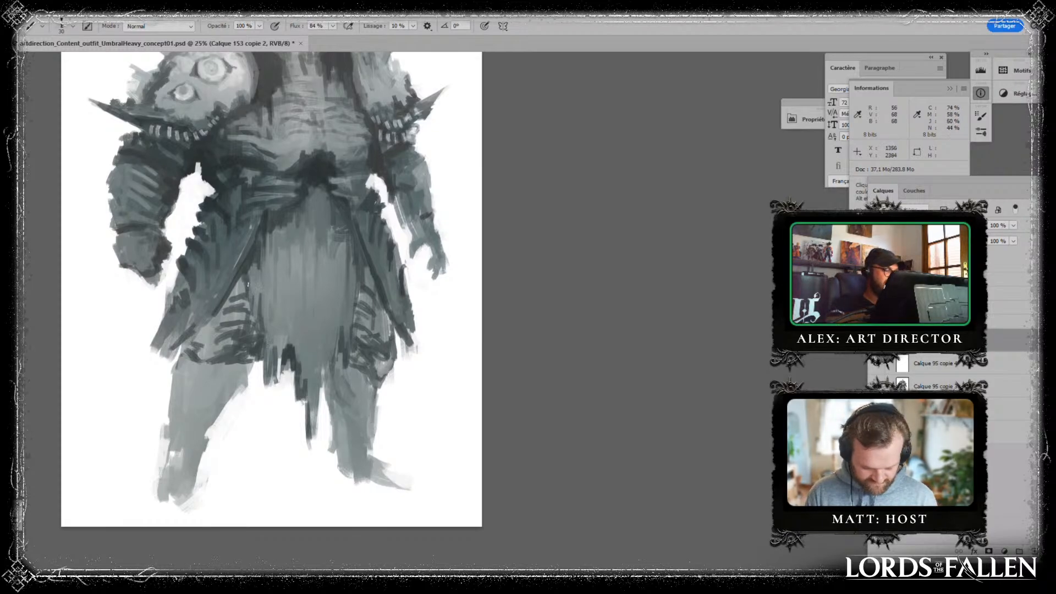
mouse_move(292, 194)
left_mouse_down()
mouse_move(299, 487)
mouse_move(342, 477)
left_mouse_up()
mouse_move(315, 183)
left_mouse_down()
mouse_move(333, 448)
mouse_move(356, 337)
left_mouse_up()
key("ctrl+alt+z")
key("ctrl+alt+z")
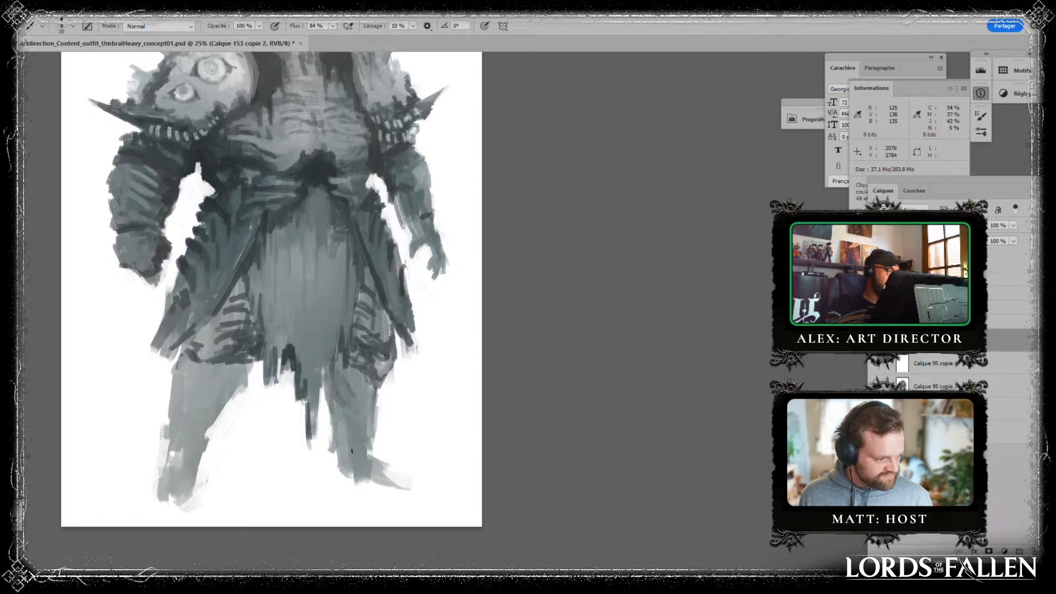
- Paint a dark band across the ankle of the figure's left leg
mouse_move(360, 453)
left_mouse_down()
mouse_move(370, 442)
mouse_move(366, 453)
left_mouse_up()
left_click(358, 439, "alt")
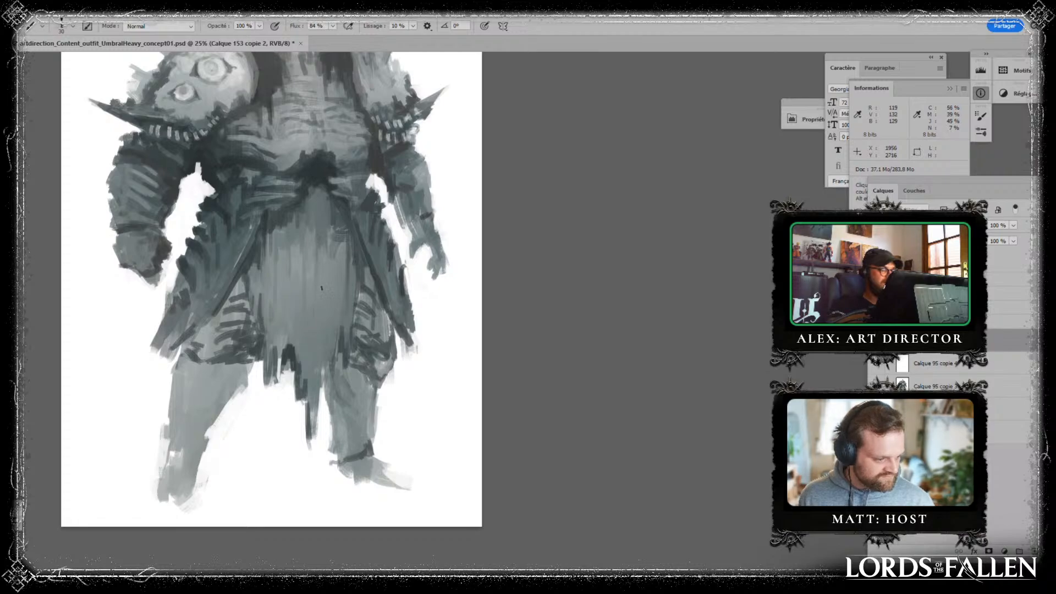
- Paint long dark vertical lines down both sides of the loincloth to border its central strip
left_click_drag(274, 224, 268, 348)
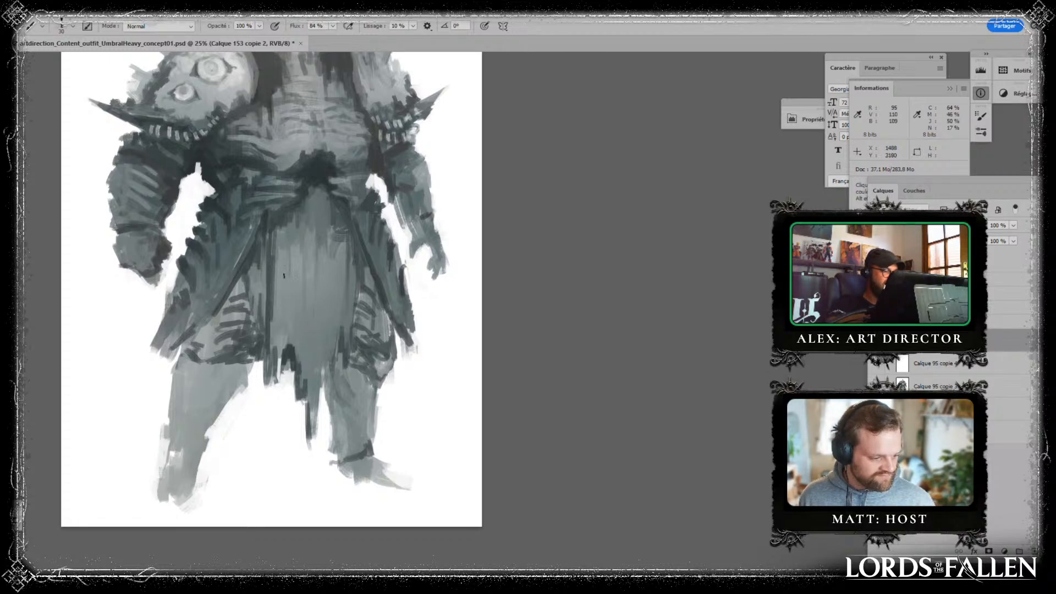
left_click_drag(347, 243, 336, 358)
left_click_drag(345, 263, 336, 365)
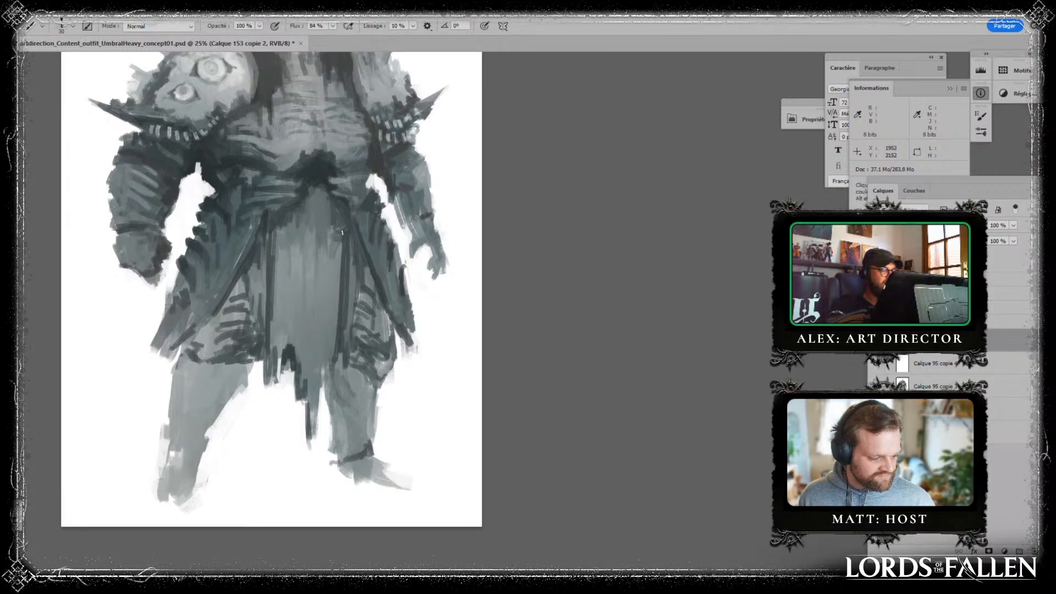
key("alt")
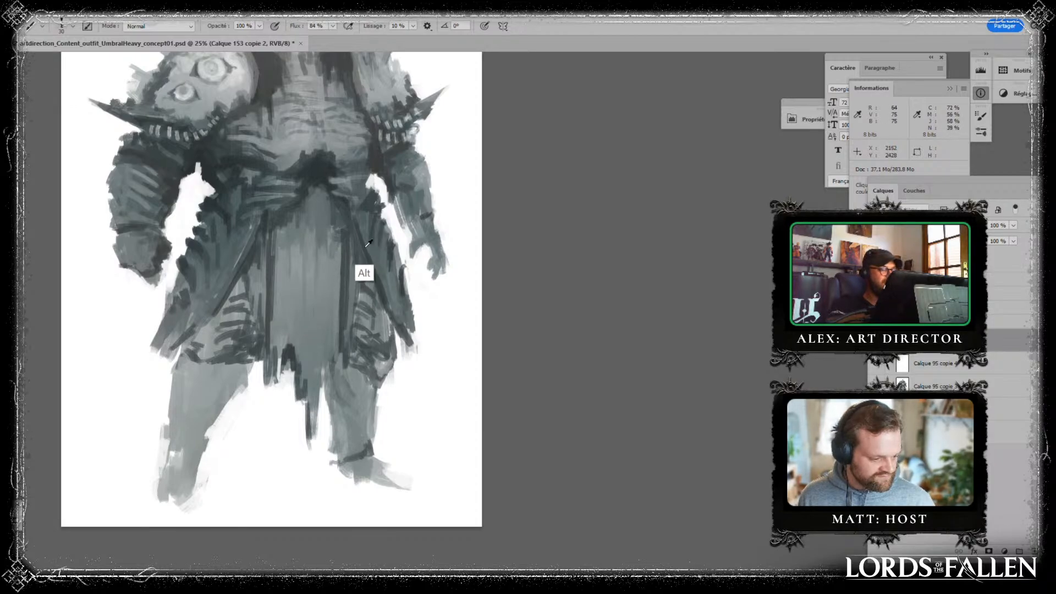
left_click(288, 281, "alt")
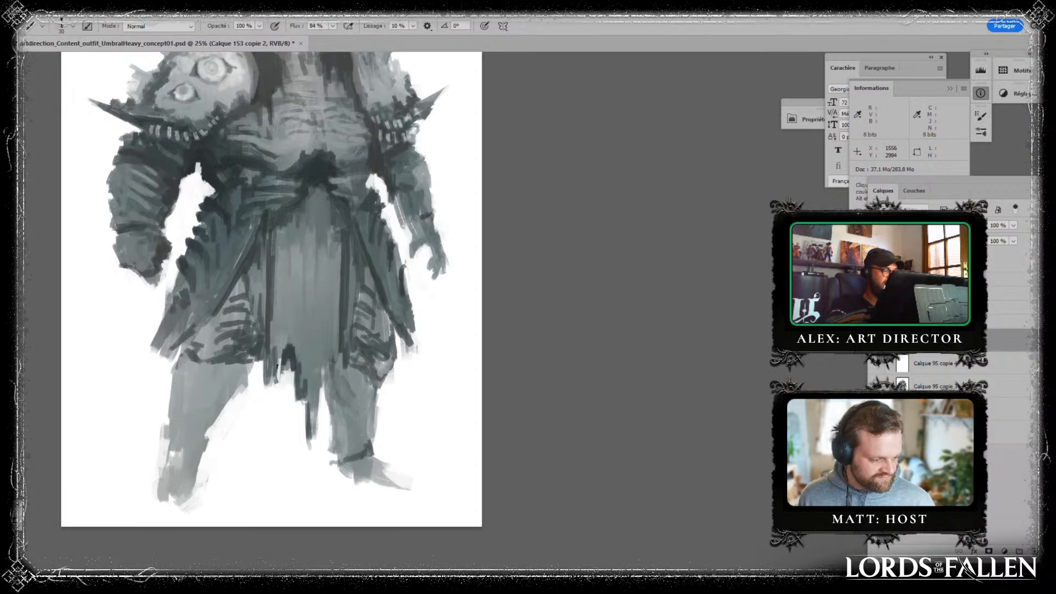
- Deepen the shadows between the loincloth and both thigh panels and beneath the belt knot
left_click(314, 210, "alt")
left_click_drag(269, 232, 269, 250)
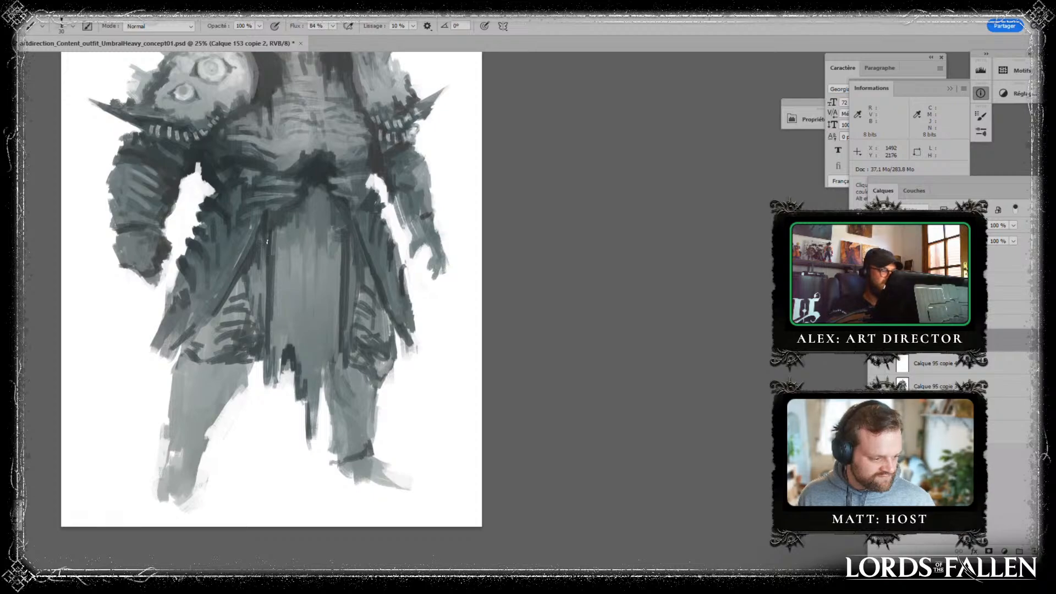
left_click_drag(257, 289, 257, 319)
left_click_drag(268, 258, 268, 271)
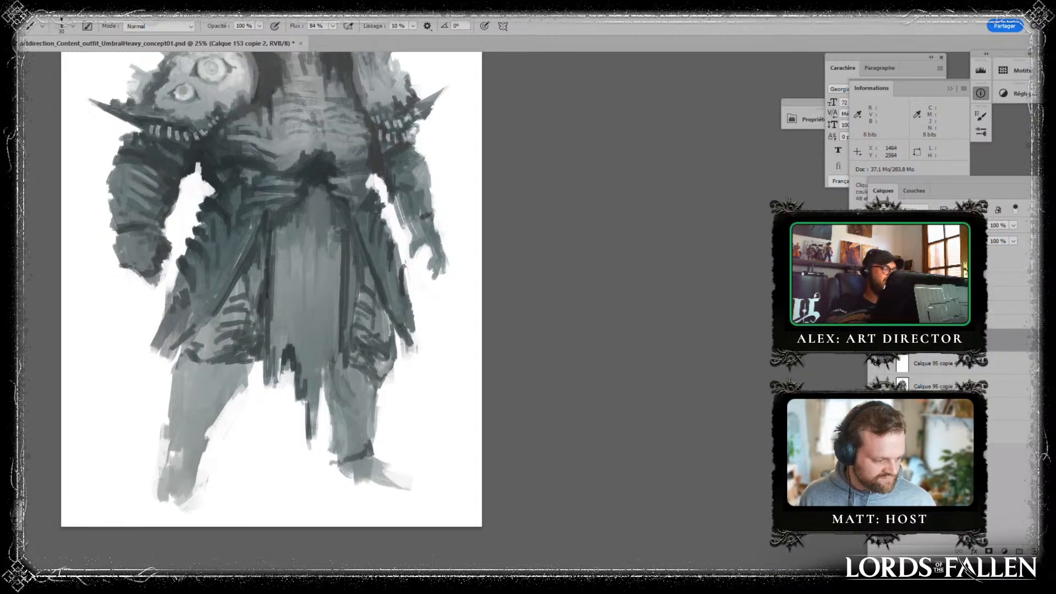
mouse_move(346, 233)
left_mouse_down()
mouse_move(352, 299)
mouse_move(352, 285)
left_mouse_up()
left_click_drag(351, 232, 359, 289)
left_click_drag(351, 294, 351, 323)
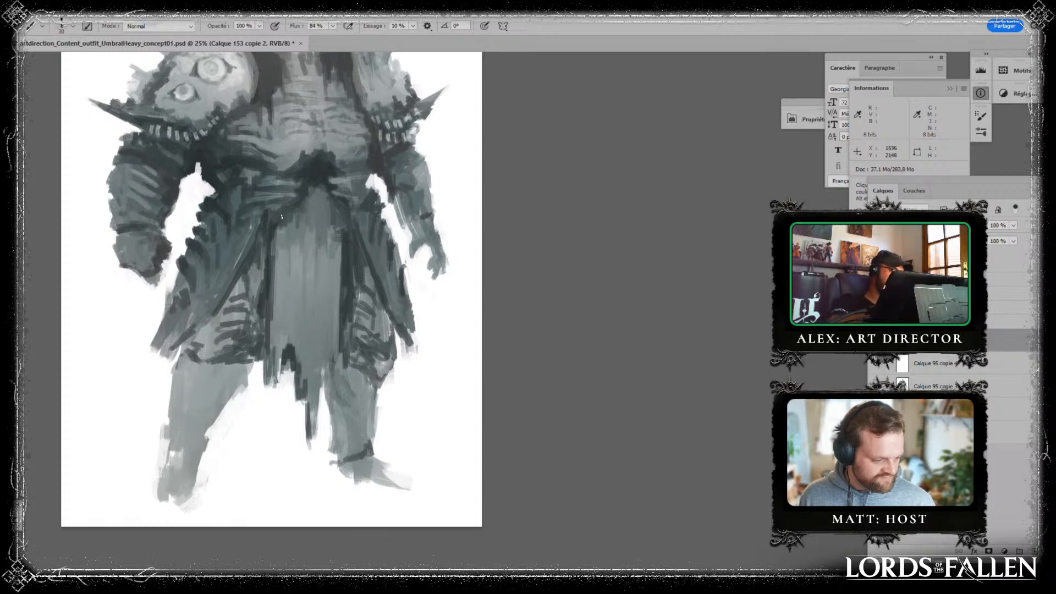
left_click_drag(332, 191, 341, 222)
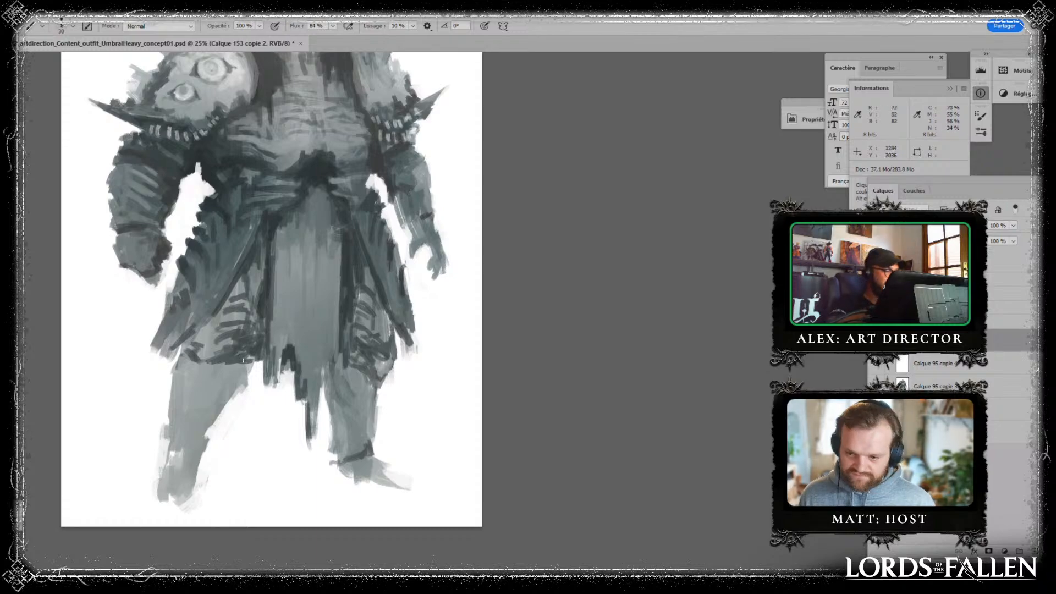
- Paint dark accents around the figure's right knee, on its inner edge and along the outer side below the hem
left_click_drag(243, 361, 240, 386)
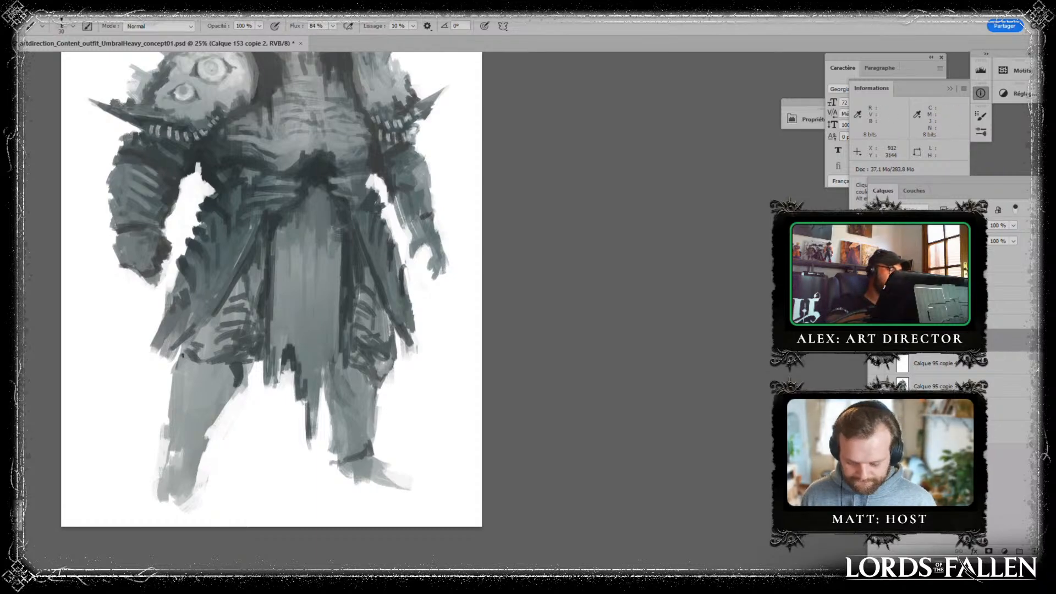
mouse_move(184, 356)
left_mouse_down()
mouse_move(170, 374)
mouse_move(189, 421)
mouse_move(201, 367)
mouse_move(186, 434)
left_mouse_up()
left_click(197, 373, "alt")
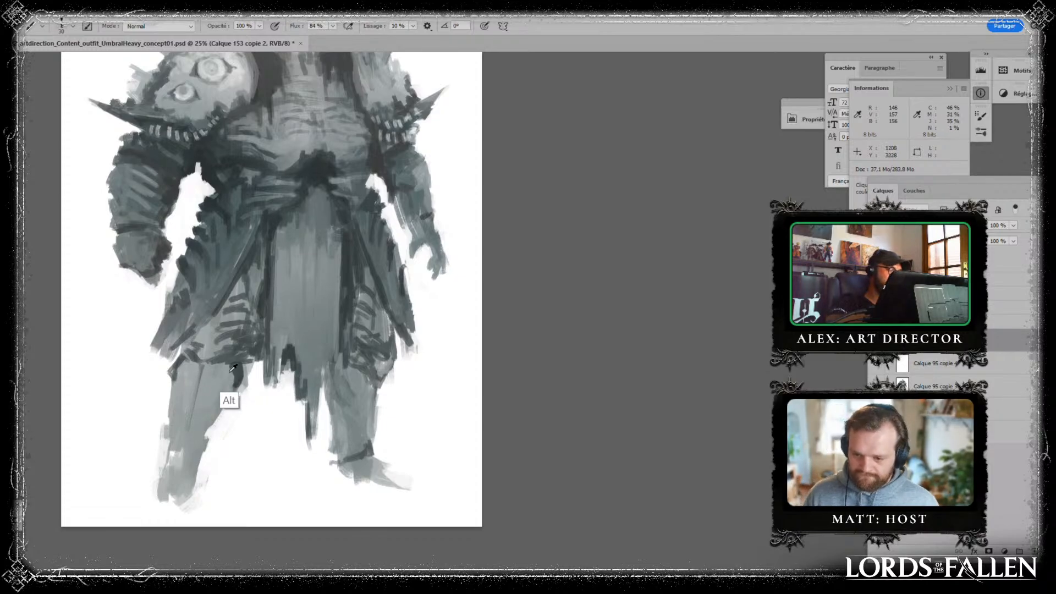
left_click(230, 373, "alt")
- Paint dark chevron-like rib strokes down both shins and a dark band at the figure's right ankle
left_click_drag(200, 370, 211, 385)
mouse_move(205, 371)
left_mouse_down()
mouse_move(216, 386)
mouse_move(193, 437)
left_mouse_up()
mouse_move(187, 388)
left_mouse_down()
mouse_move(200, 374)
mouse_move(181, 386)
left_mouse_up()
mouse_move(351, 379)
left_mouse_down()
mouse_move(348, 397)
mouse_move(372, 392)
mouse_move(368, 440)
left_mouse_up()
left_click_drag(373, 392, 374, 441)
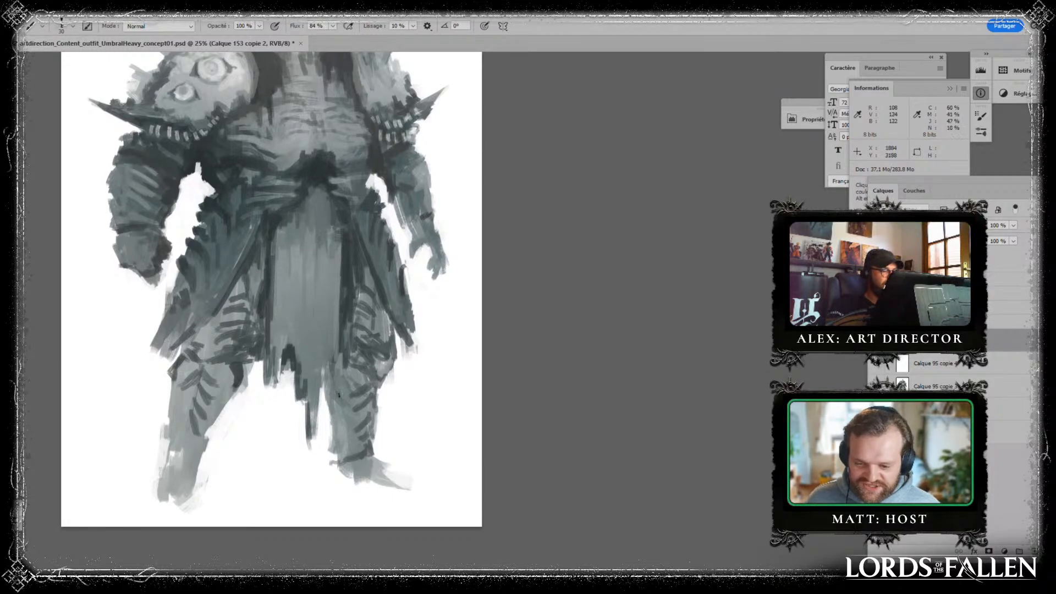
mouse_move(193, 385)
left_mouse_down()
mouse_move(193, 409)
mouse_move(169, 446)
mouse_move(188, 455)
left_mouse_up()
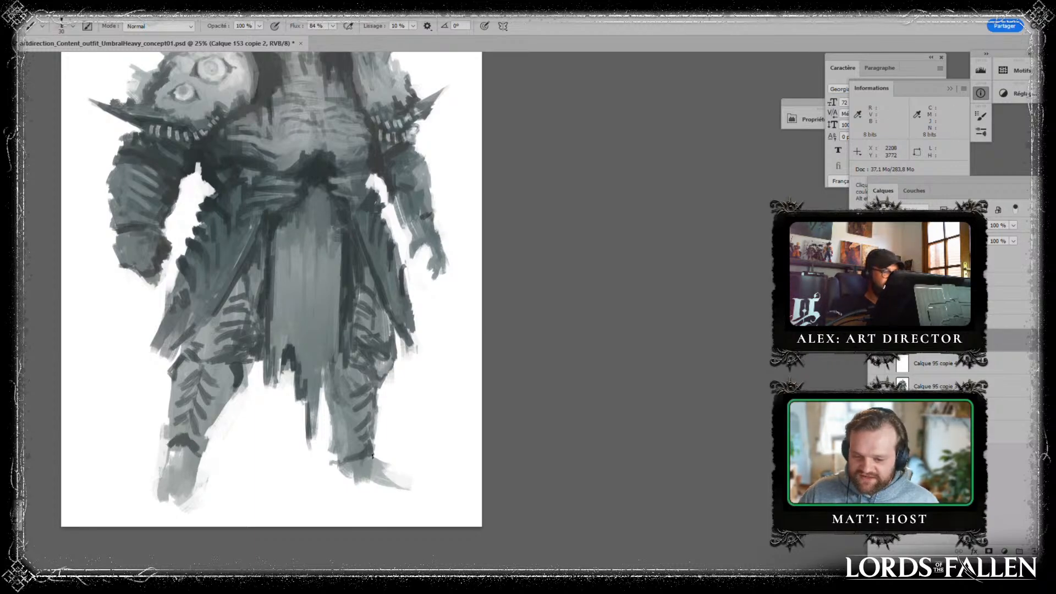
- Define both ankle cuffs with dark strokes and rework the figure's left foot with darker and lighter greys
mouse_move(373, 455)
left_mouse_down()
mouse_move(393, 467)
mouse_move(375, 446)
mouse_move(411, 479)
mouse_move(331, 453)
left_mouse_up()
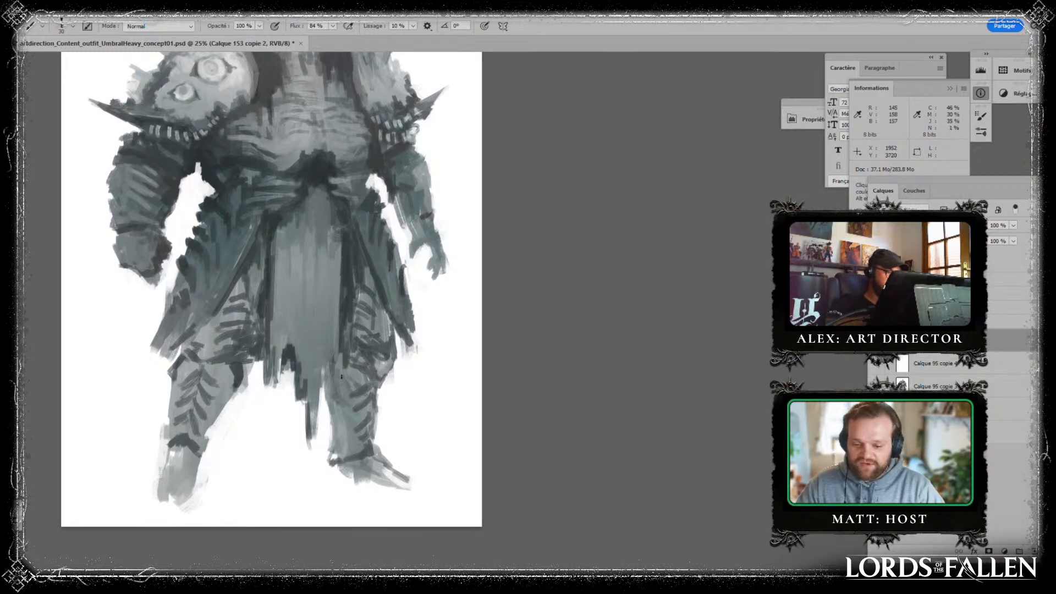
mouse_move(174, 446)
left_mouse_down()
mouse_move(165, 449)
mouse_move(208, 463)
left_mouse_up()
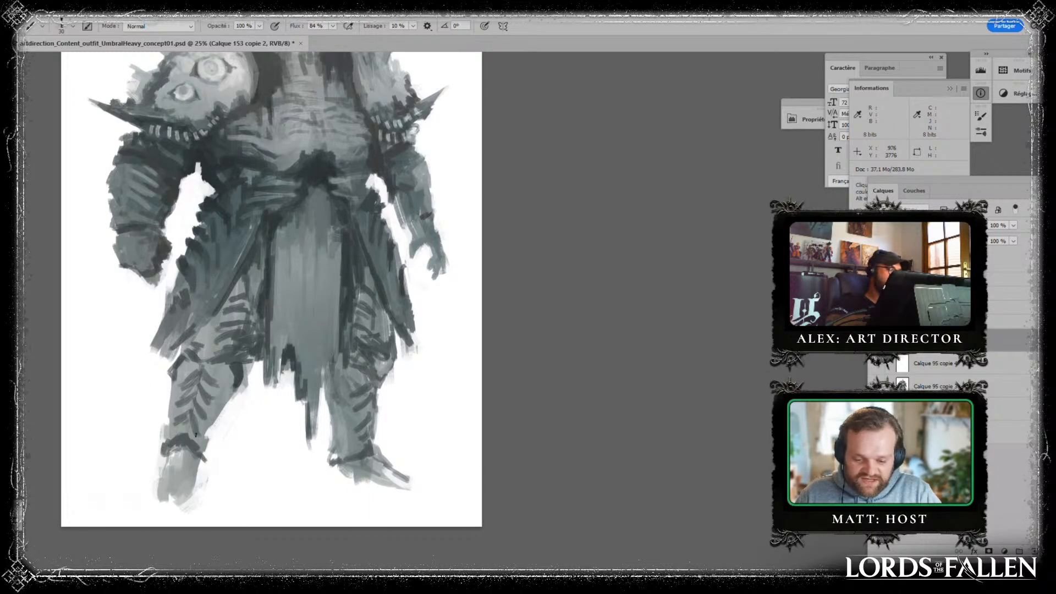
left_click(368, 467, "alt")
left_click_drag(347, 462, 340, 478)
left_click_drag(342, 468, 351, 478)
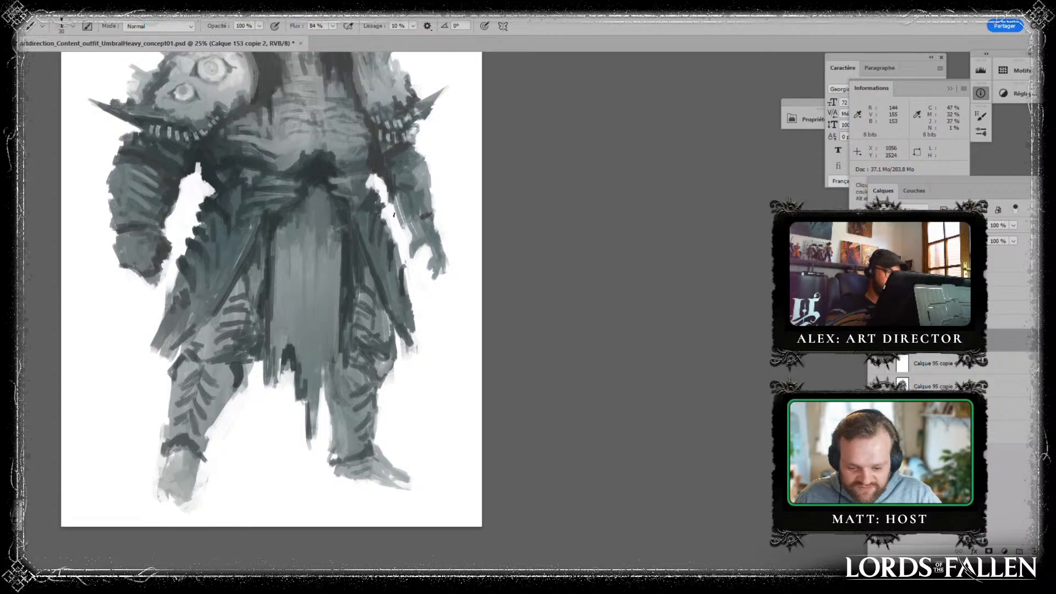
- Paint the tops of both of the figure's feet in dark grey below the ankle cuffs
mouse_move(170, 464)
left_mouse_down()
mouse_move(177, 441)
mouse_move(167, 472)
mouse_move(177, 481)
mouse_move(166, 478)
mouse_move(171, 452)
mouse_move(182, 476)
mouse_move(176, 446)
mouse_move(183, 483)
mouse_move(187, 465)
mouse_move(194, 481)
mouse_move(196, 446)
mouse_move(195, 482)
mouse_move(197, 470)
left_mouse_up()
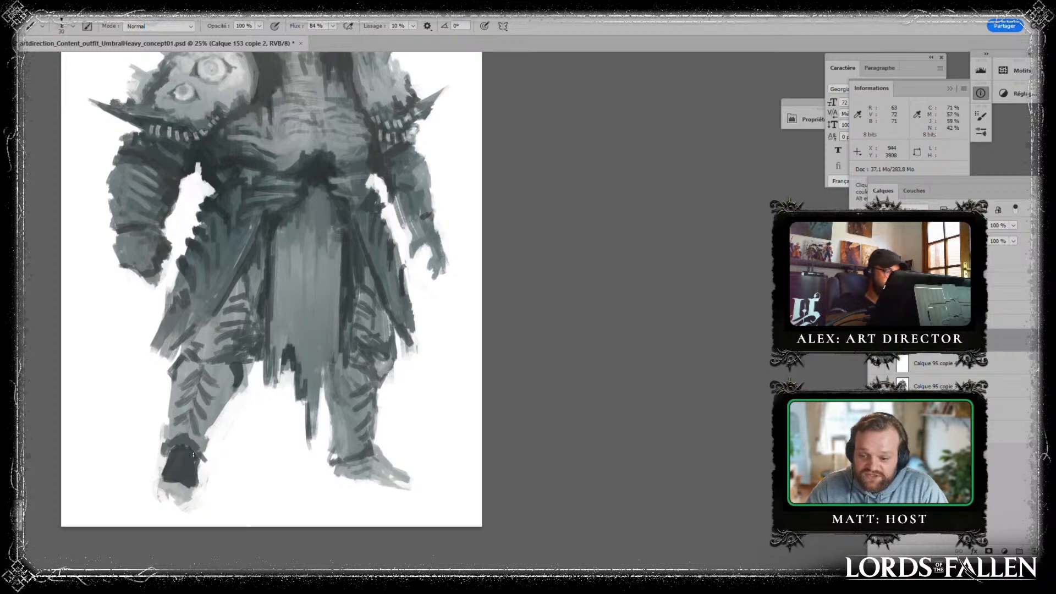
mouse_move(339, 465)
left_mouse_down()
mouse_move(379, 464)
mouse_move(388, 466)
mouse_move(378, 475)
mouse_move(392, 475)
mouse_move(381, 465)
mouse_move(398, 479)
mouse_move(383, 457)
left_mouse_up()
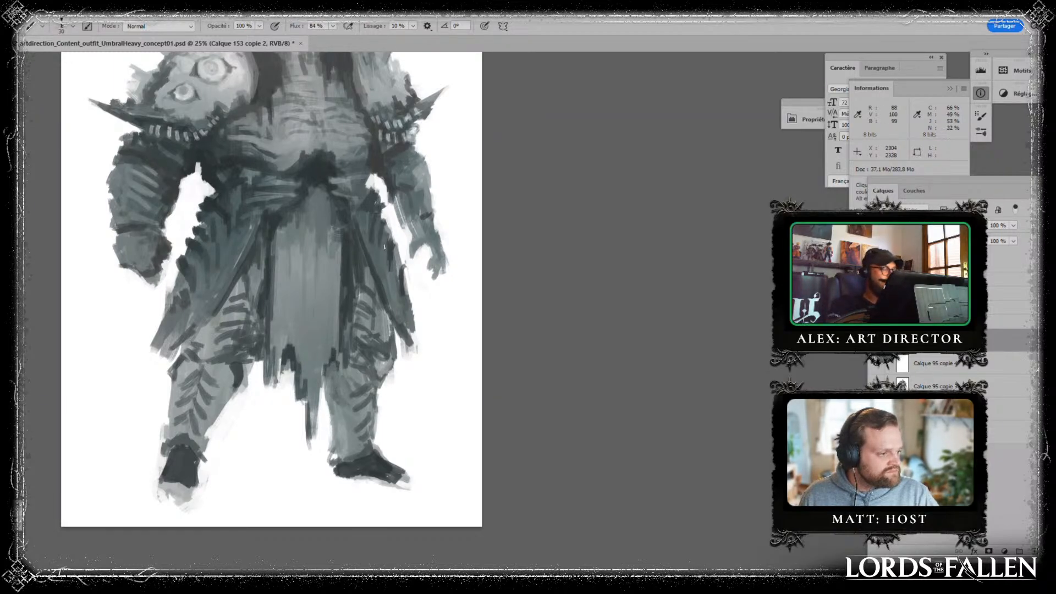
key("alt")
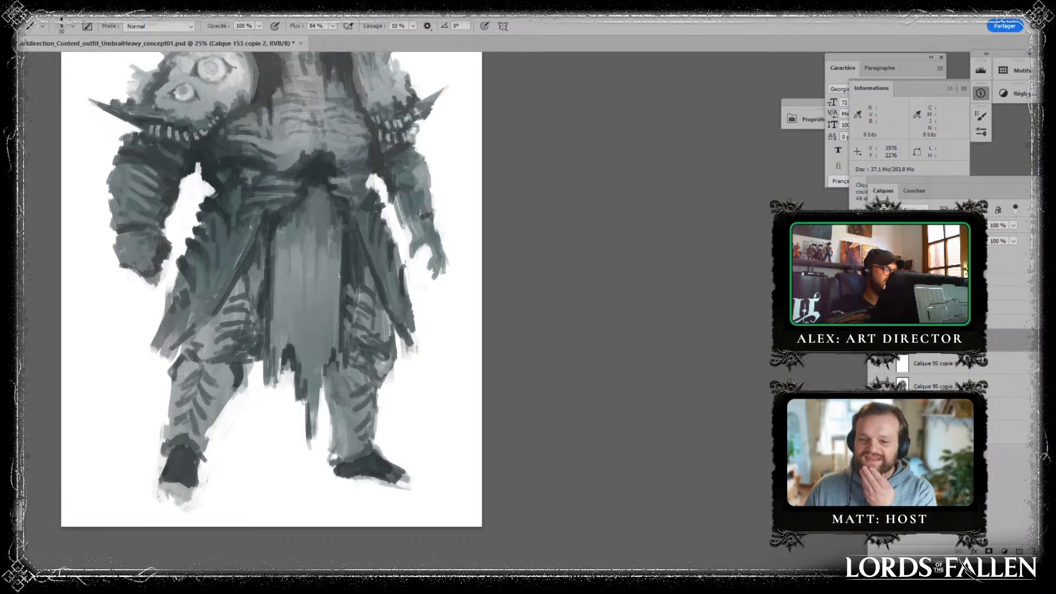
- Clean up the torn hem of the loincloth and the gap beside the figure's right leg
scroll(340, 276, "up", 3)
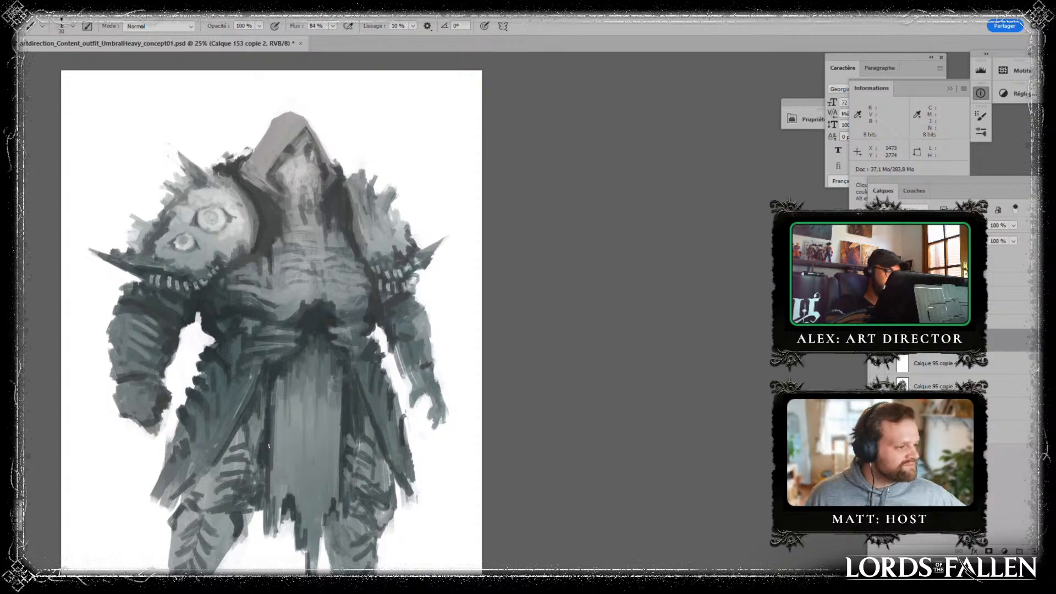
left_click_drag(280, 477, 287, 377)
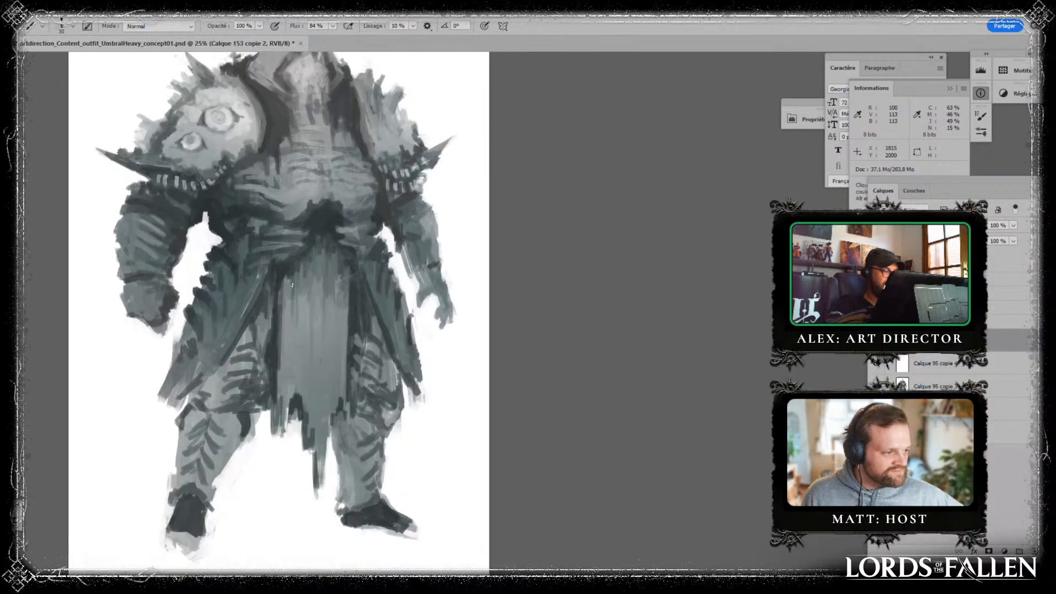
left_click(265, 454, "alt")
mouse_move(266, 411)
left_mouse_down()
mouse_move(268, 393)
mouse_move(272, 439)
left_mouse_up()
mouse_move(273, 406)
left_mouse_down()
mouse_move(274, 436)
mouse_move(260, 411)
mouse_move(256, 436)
mouse_move(305, 450)
left_mouse_up()
left_click(265, 408, "alt")
left_click(359, 284, "alt")
left_click(284, 489, "alt")
left_click(247, 457, "alt")
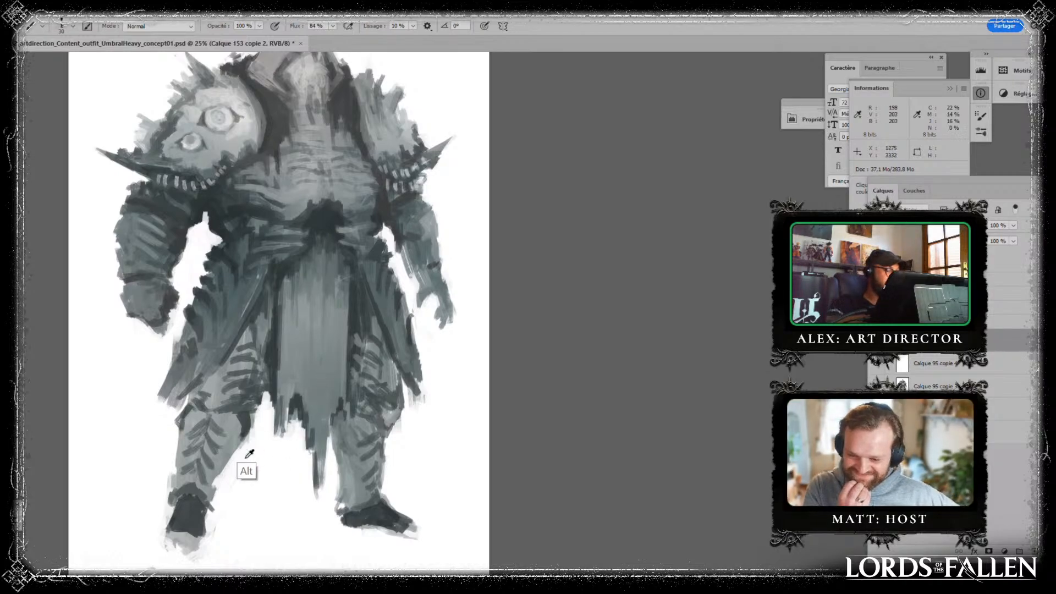
- Rework the figure's right lower shin and ankle cuff in lighter grey and add dark accents at the left knee
left_click(209, 477, "alt")
left_click_drag(213, 486, 214, 508)
left_click(153, 394, "alt")
left_click(184, 478, "alt")
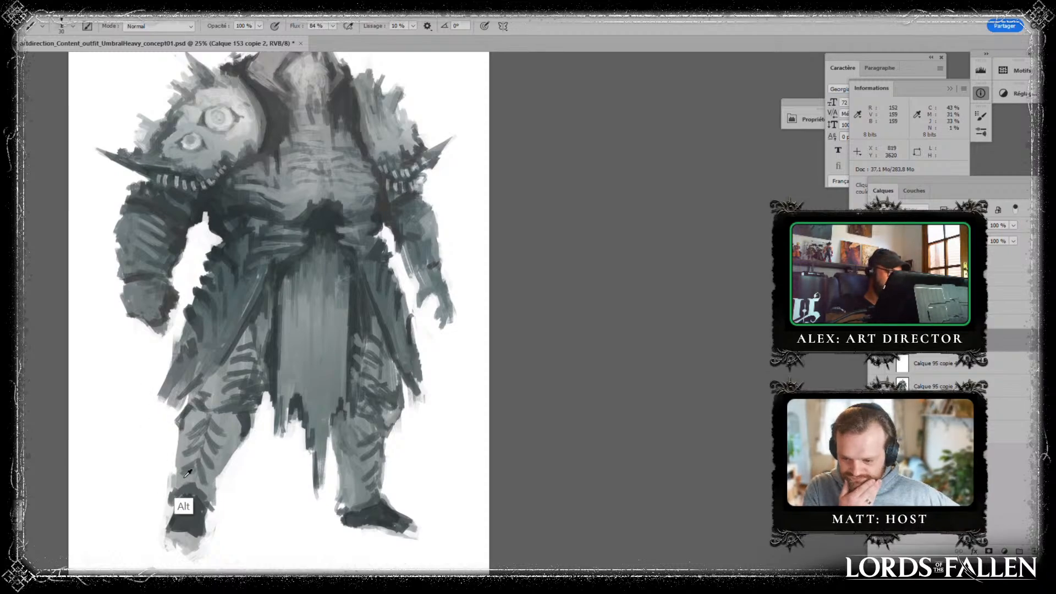
mouse_move(179, 471)
left_mouse_down()
mouse_move(166, 507)
mouse_move(163, 496)
mouse_move(215, 510)
mouse_move(193, 486)
mouse_move(176, 495)
mouse_move(192, 491)
mouse_move(209, 514)
left_mouse_up()
left_click(348, 490, "alt")
left_click(165, 470, "alt")
left_click(208, 498, "alt")
left_click(185, 501, "alt")
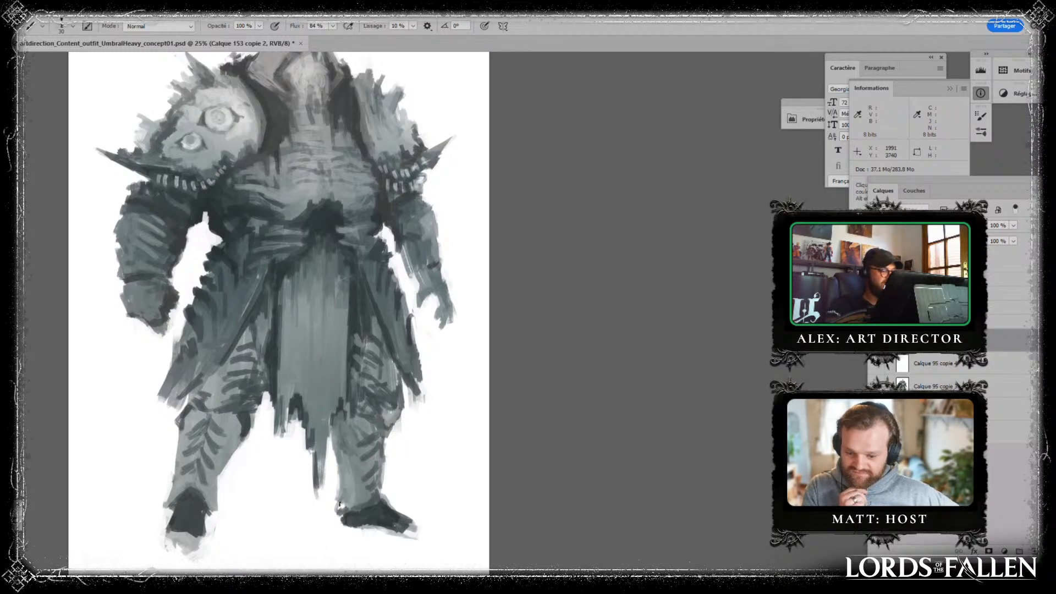
left_click(349, 335, "alt")
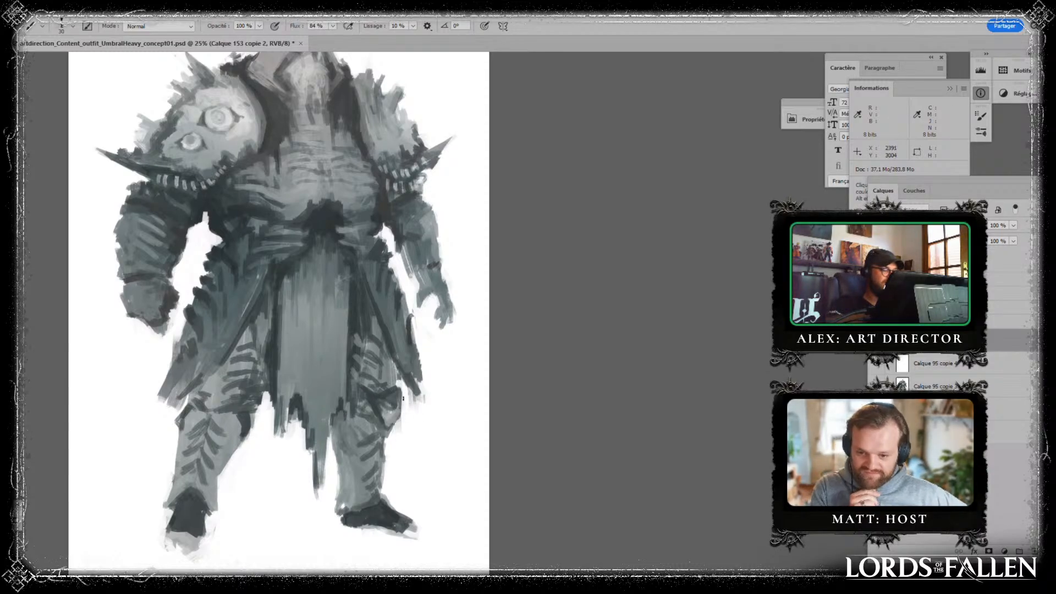
key("alt")
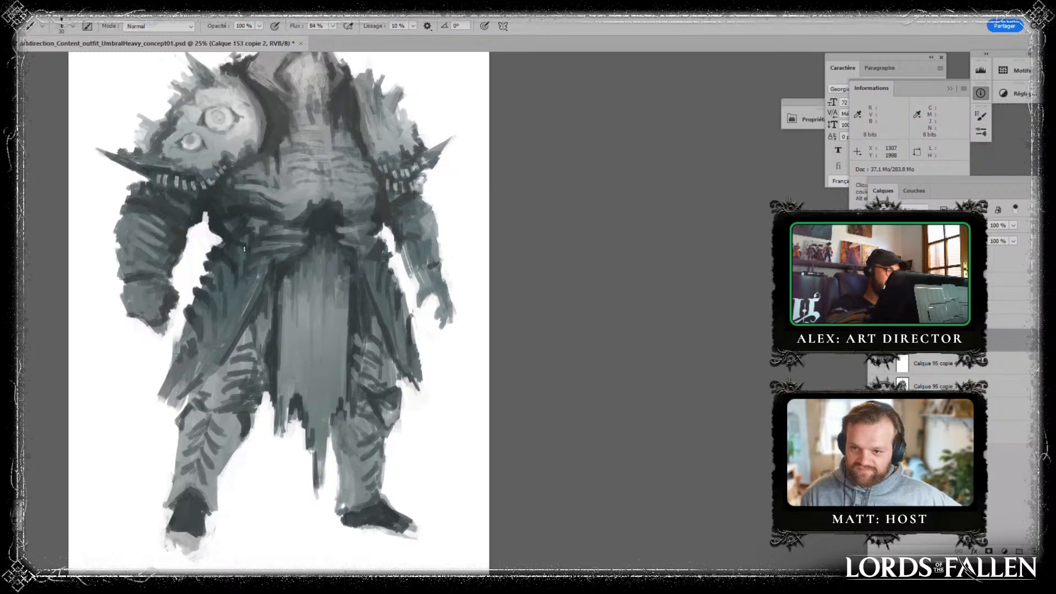
- Refine the face and beard inside the hood and touch up the dark drape beside them with a size 20 brush
left_click_drag(378, 220, 361, 352)
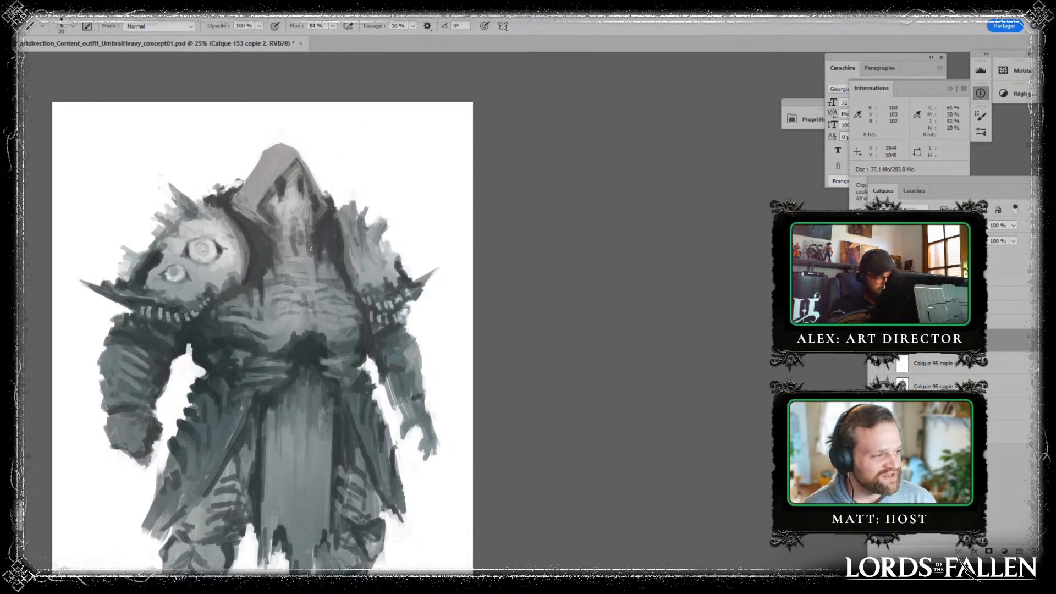
key("bracketleft")
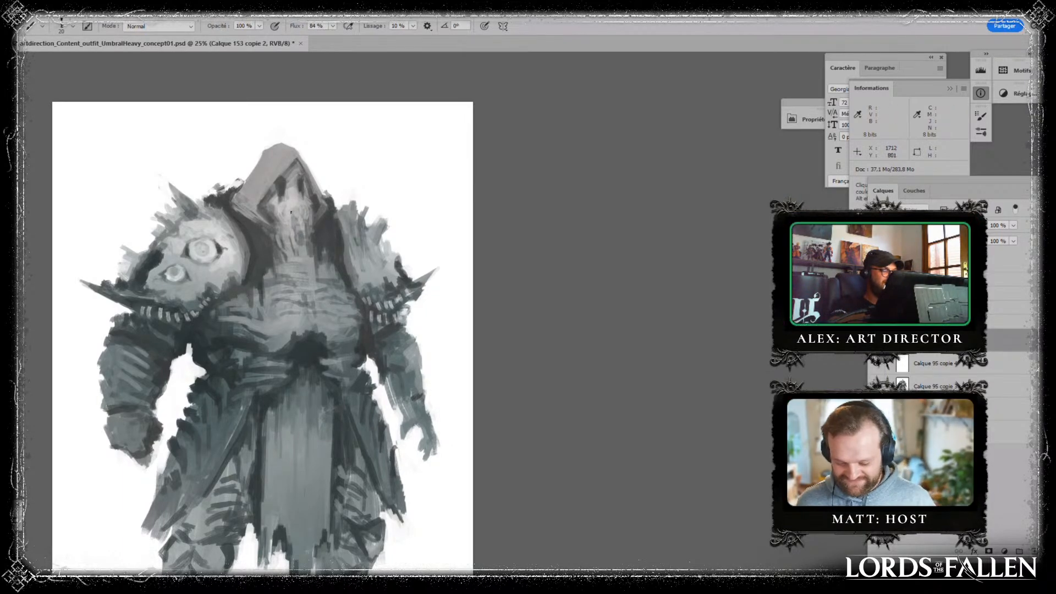
left_click_drag(300, 230, 301, 245)
mouse_move(302, 232)
left_mouse_down()
mouse_move(303, 253)
mouse_move(299, 221)
left_mouse_up()
left_click(302, 202, "alt")
left_click(291, 202, "alt")
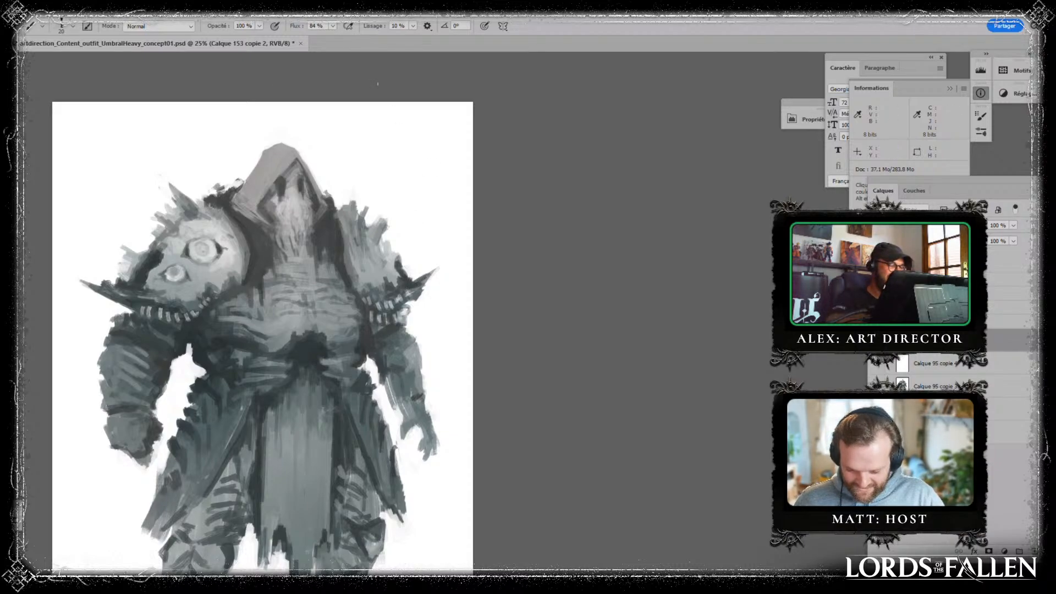
key("alt")
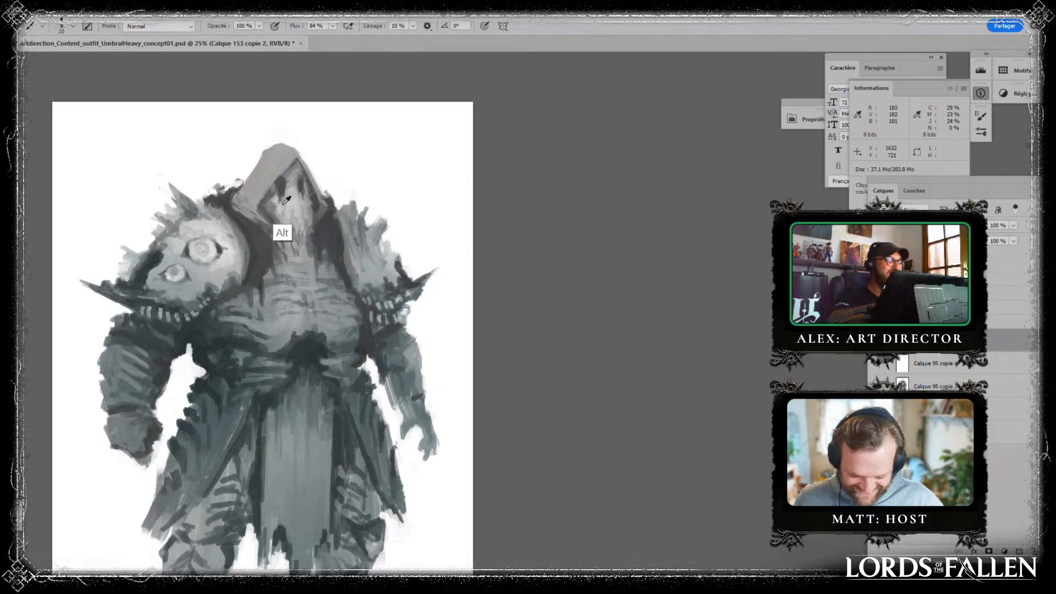
left_click(282, 184, "alt")
left_click(280, 184, "alt")
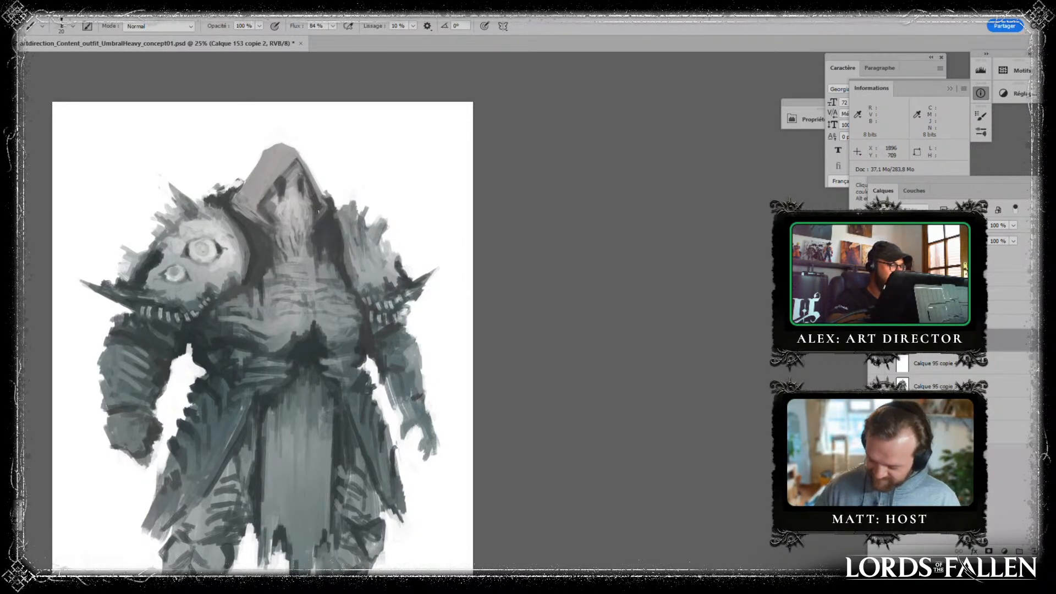
key("alt")
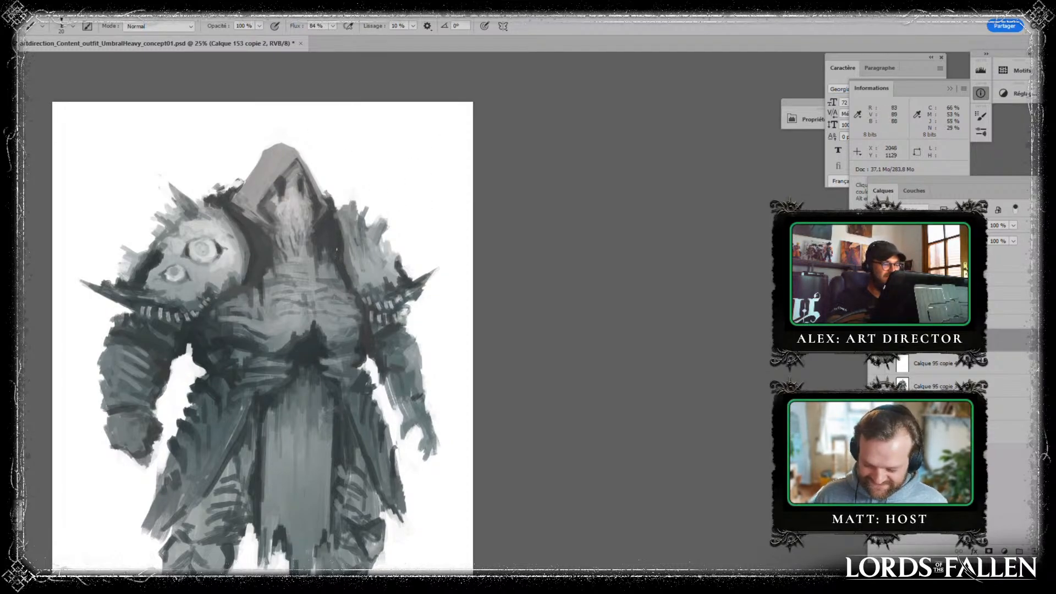
left_click_drag(328, 255, 326, 268)
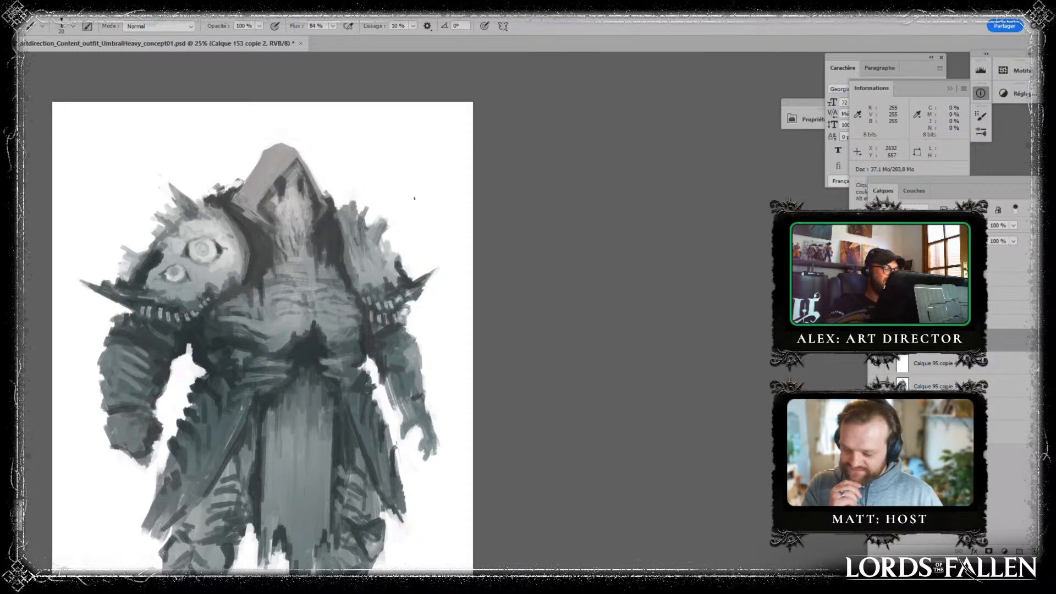
- Duplicate the figure's painting layers, merge the copies into one layer, and add a new empty layer above it
left_click_drag(390, 332, 443, 332)
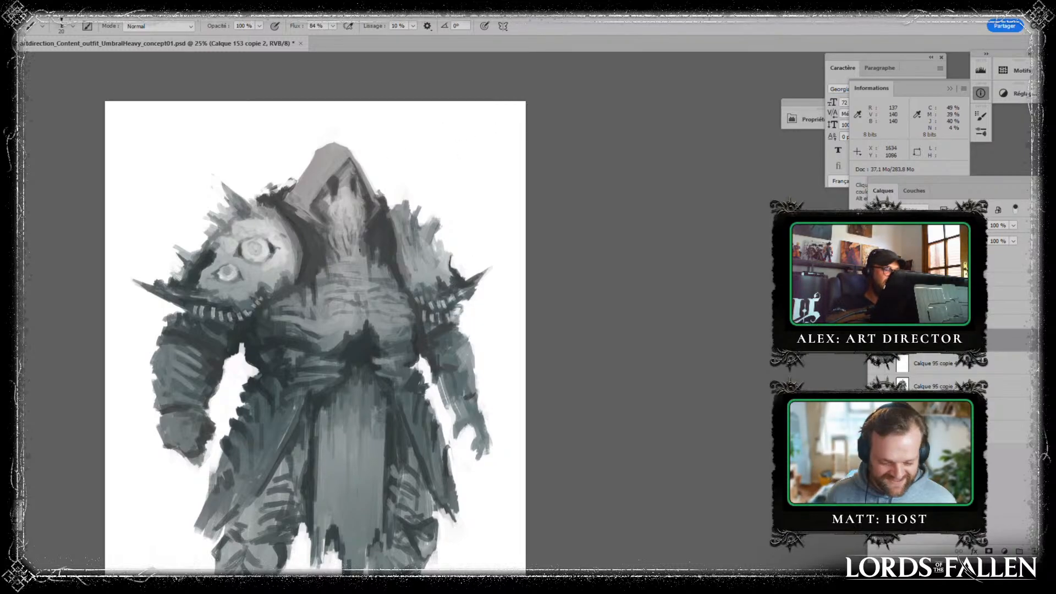
left_click(1002, 364, "shift")
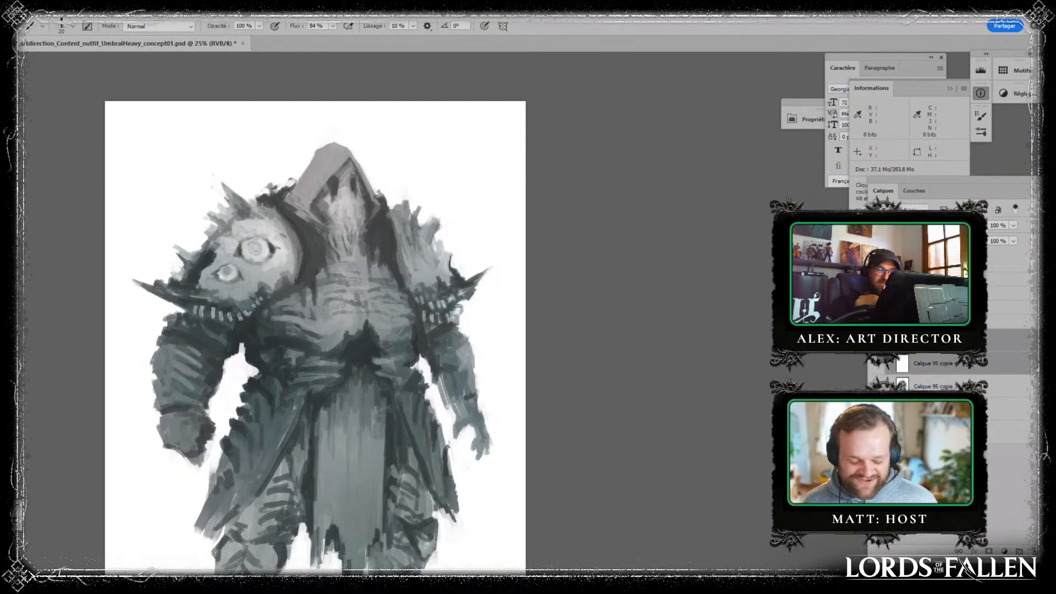
left_click_drag(1001, 364, 1034, 551)
left_click(1004, 386)
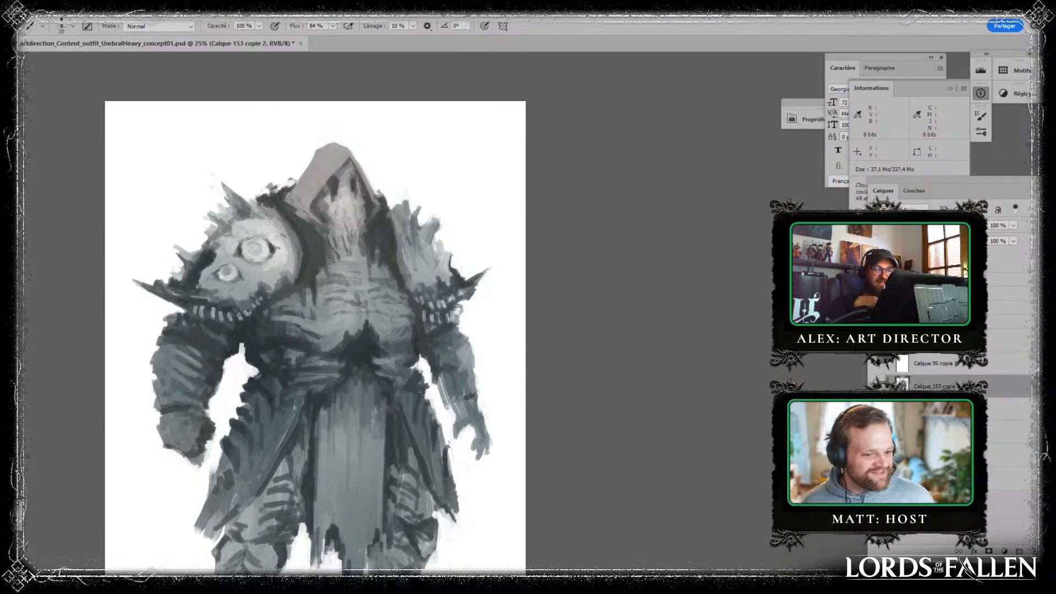
key("ctrl+e")
left_click(1010, 340)
left_click(1034, 551)
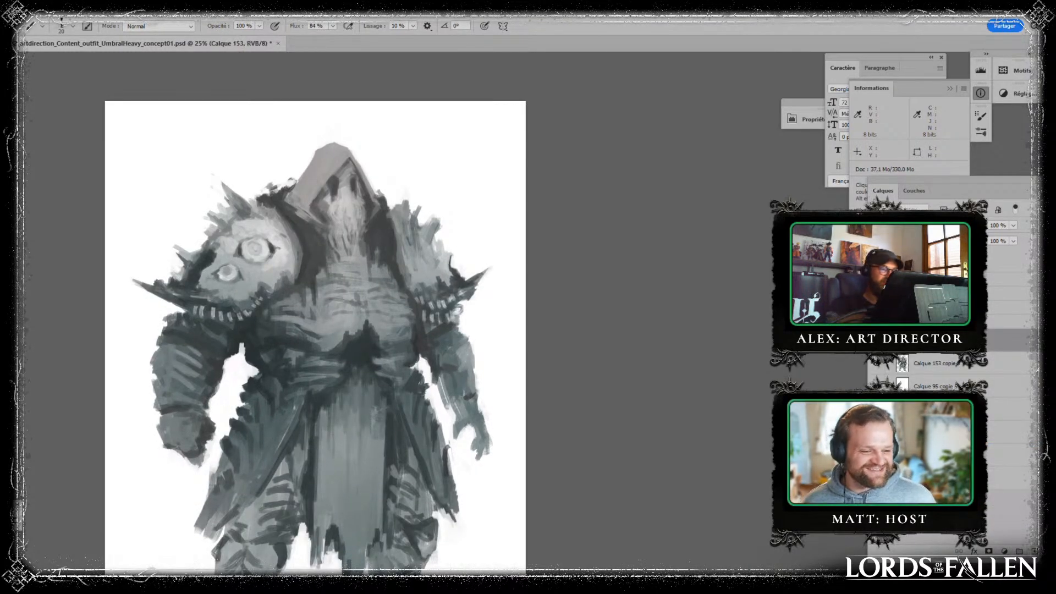
- Paint a mouth line and moustache strokes on the hooded face
left_click_drag(346, 212, 332, 217)
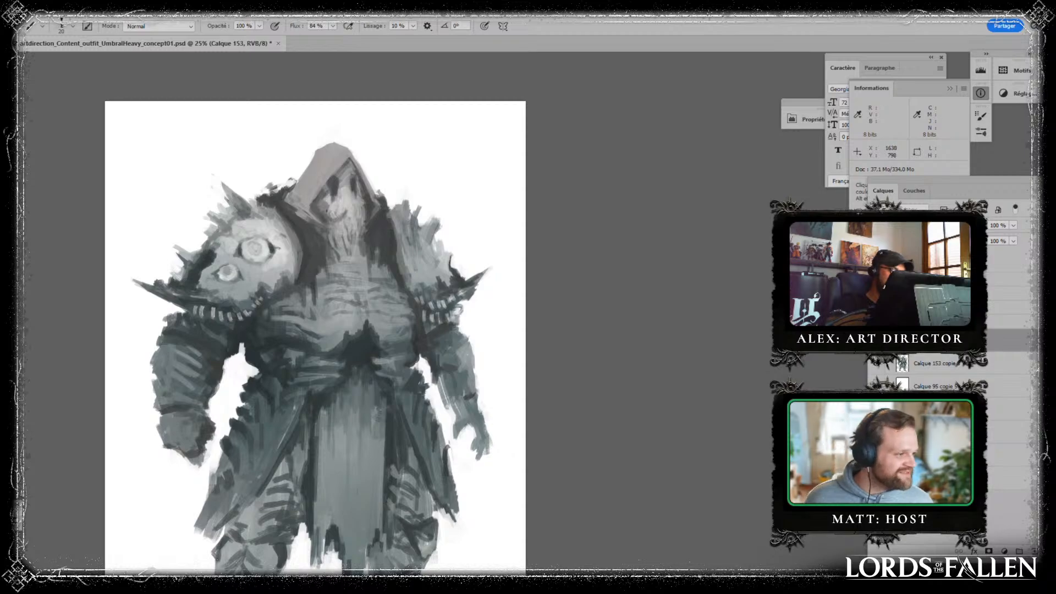
left_click(344, 215, "alt")
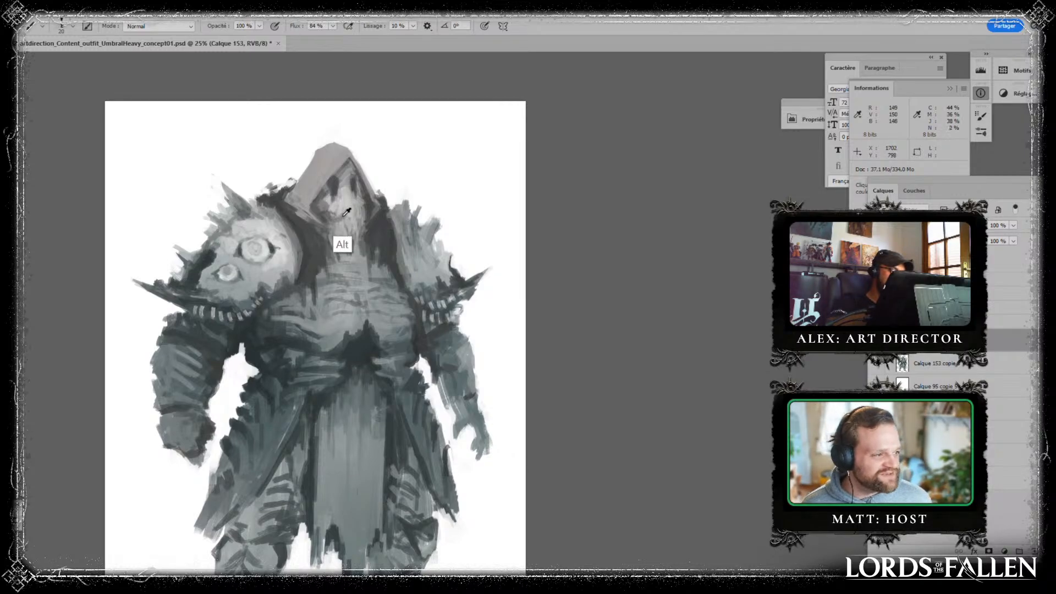
left_click_drag(337, 218, 343, 211)
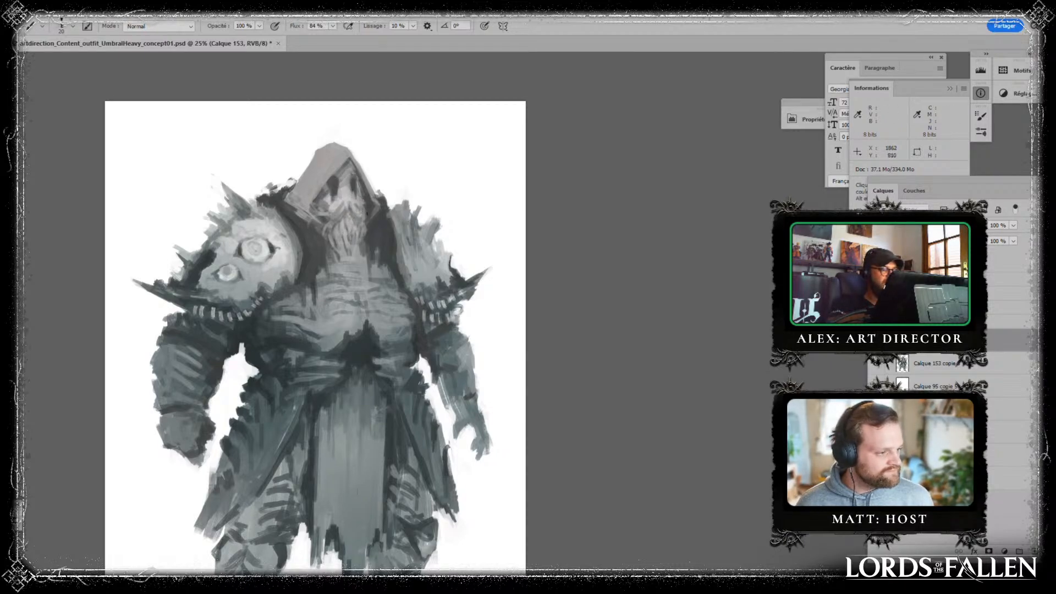
- Touch up the dark drape edges where the hood meets both of the figure's shoulders
left_click(404, 254, "alt")
left_click(400, 213, "alt")
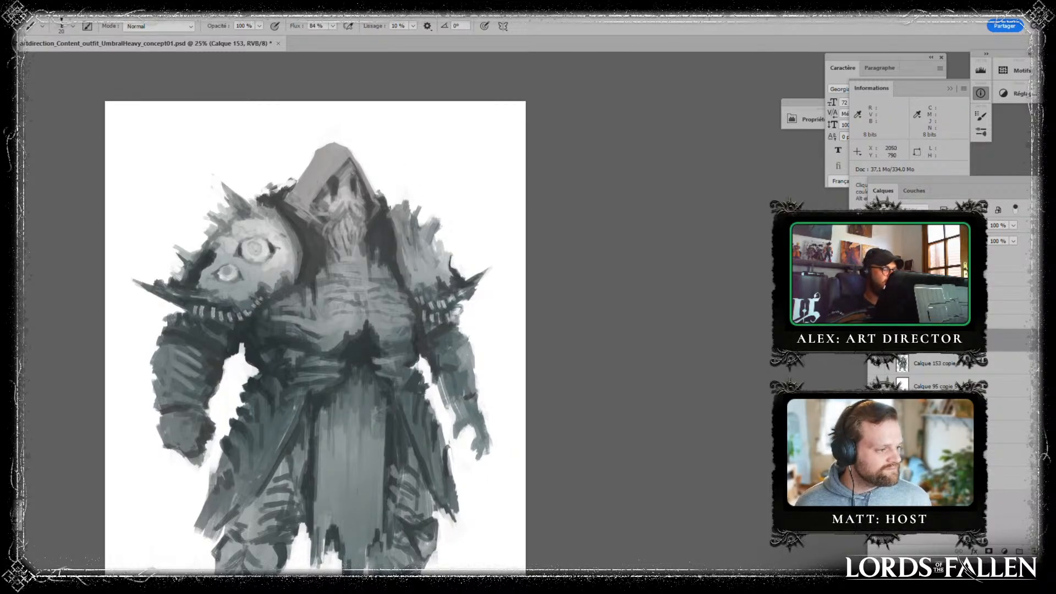
left_click(387, 212, "alt")
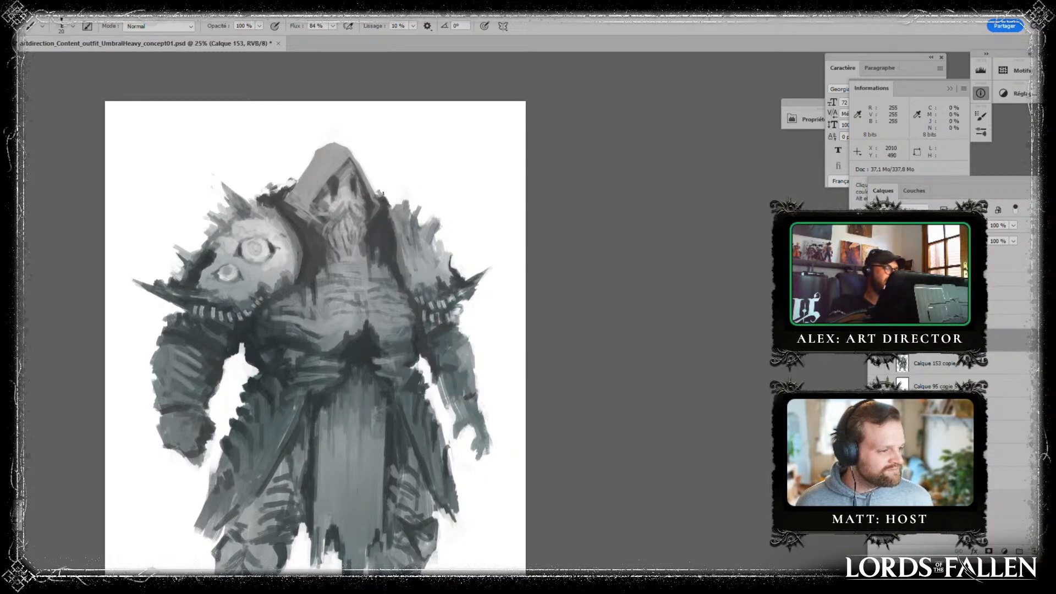
left_click(263, 180, "alt")
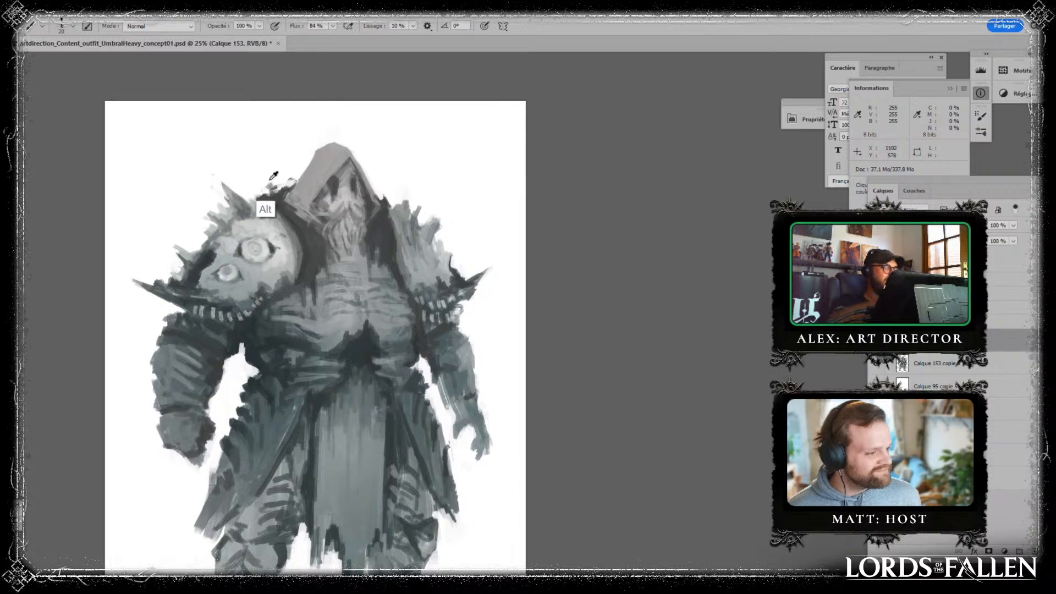
left_click_drag(281, 198, 285, 193)
left_click(274, 206, "alt")
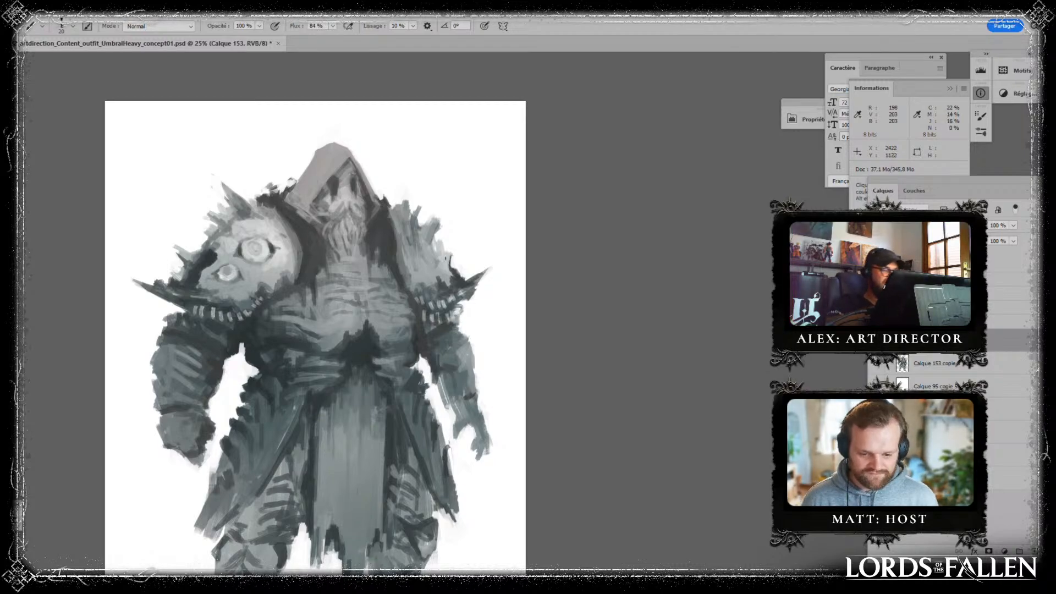
- Shape the jagged outer edge of the figure's left pauldron and the spikes on top of the right pauldron
left_click_drag(449, 258, 449, 274)
left_click(447, 259, "alt")
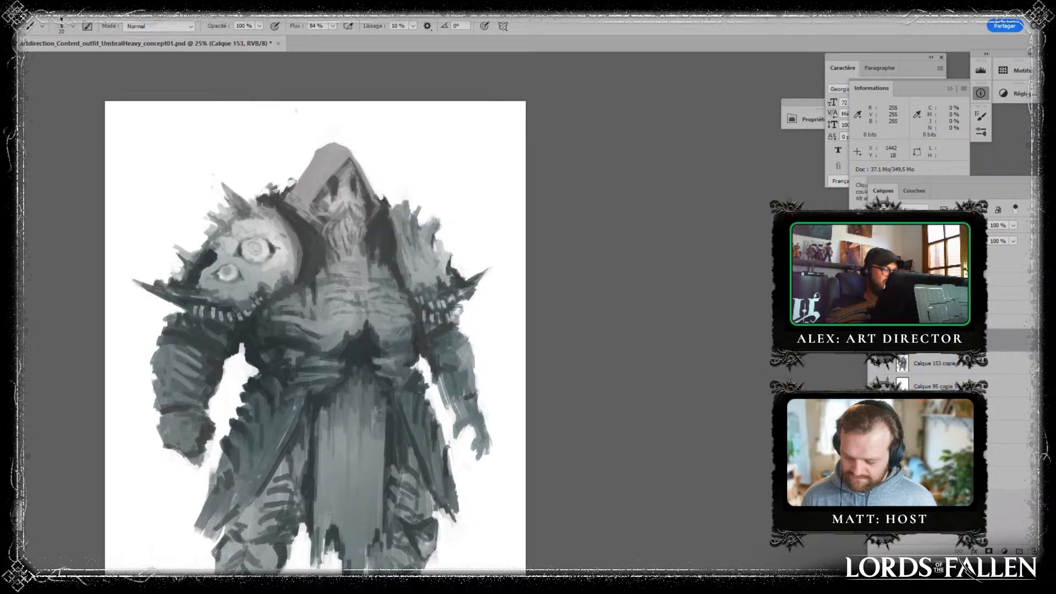
mouse_move(238, 207)
left_mouse_down()
mouse_move(236, 216)
mouse_move(225, 209)
mouse_move(232, 216)
left_mouse_up()
left_click(216, 193, "alt")
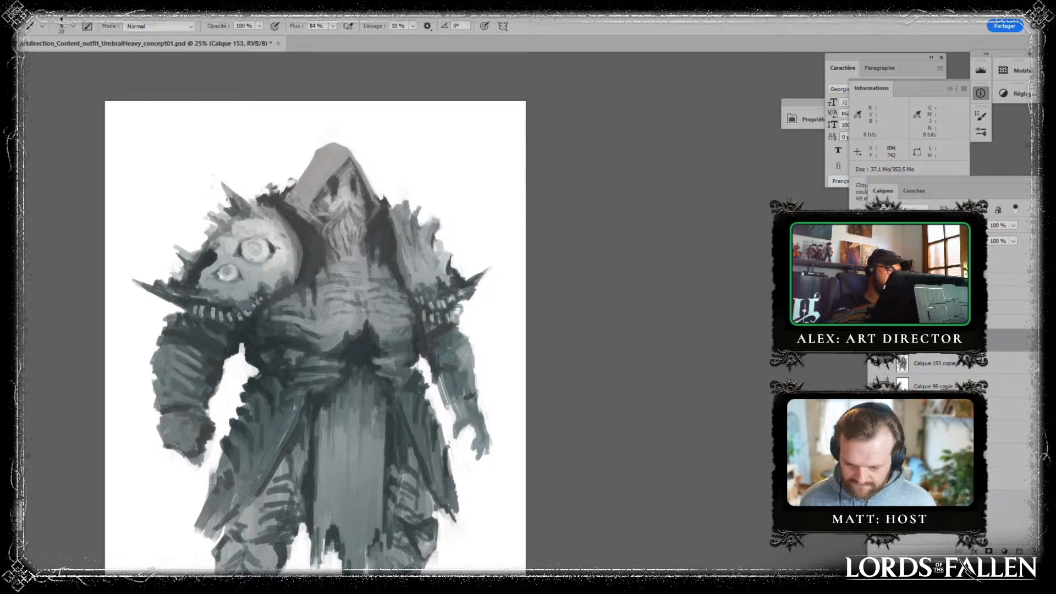
- Paint pale, wispy beard strands falling from the hooded face onto the neck
left_click(360, 360, "alt")
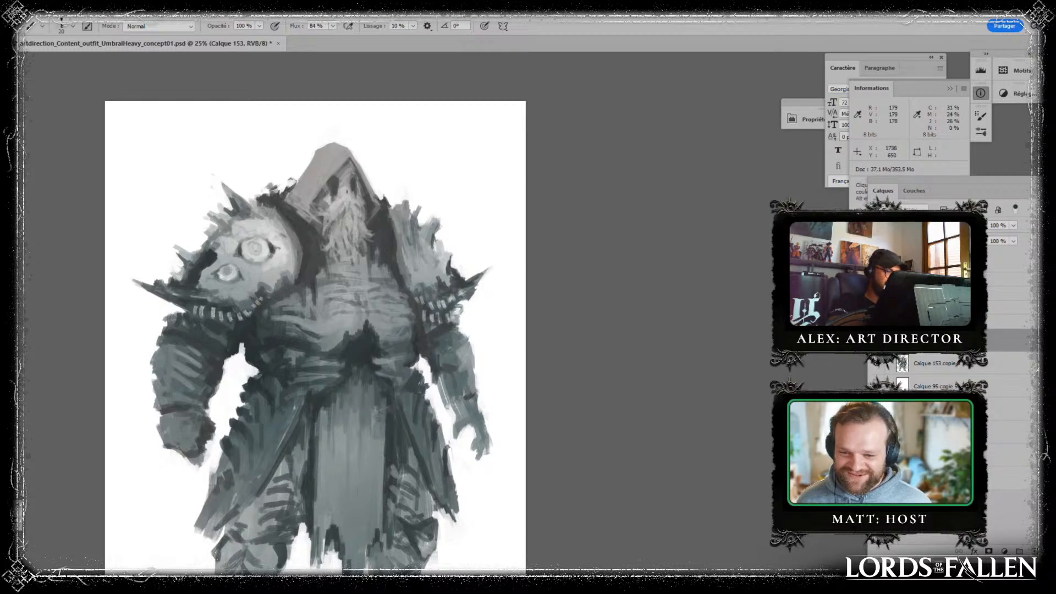
key("alt")
left_click(346, 195, "alt")
mouse_move(342, 212)
left_mouse_down()
mouse_move(333, 242)
mouse_move(336, 234)
left_mouse_up()
left_click_drag(341, 216, 342, 235)
left_click_drag(346, 207, 346, 237)
mouse_move(351, 221)
left_mouse_down()
mouse_move(349, 236)
mouse_move(355, 230)
left_mouse_up()
left_click_drag(358, 211, 356, 235)
left_click(349, 213, "alt")
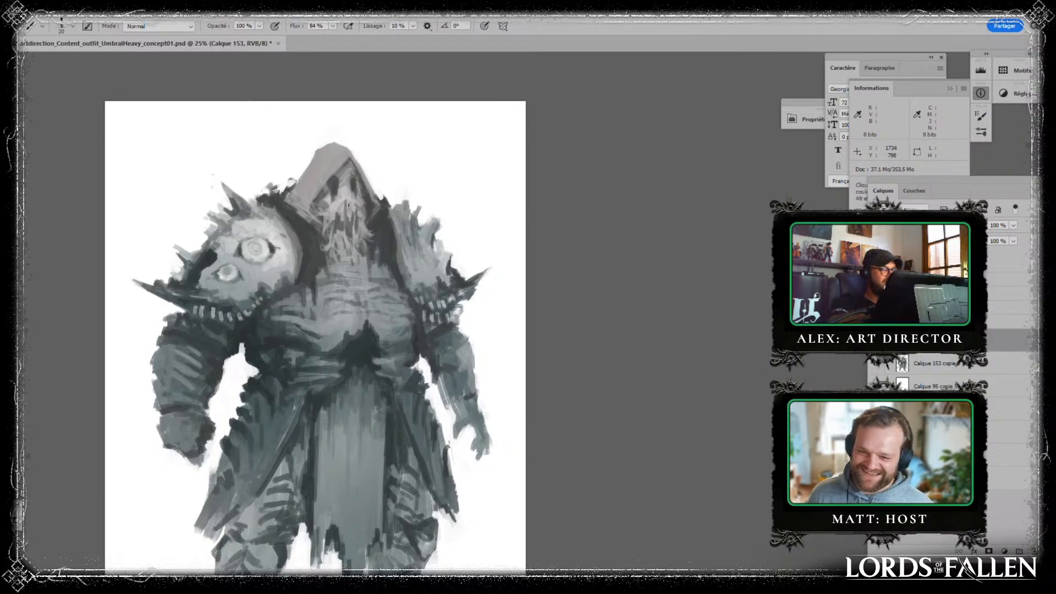
- Rework the nose, cheeks and upper beard inside the hood with sampled light and mid greys
left_click(343, 197, "alt")
mouse_move(333, 194)
left_mouse_down()
mouse_move(324, 211)
mouse_move(343, 226)
mouse_move(340, 216)
left_mouse_up()
left_click(346, 213, "alt")
left_click(336, 237, "alt")
left_click(342, 213, "alt")
mouse_move(337, 205)
left_mouse_down()
mouse_move(325, 234)
mouse_move(361, 220)
left_mouse_up()
left_click(321, 183, "alt")
left_click(335, 225, "alt")
left_click(358, 224, "alt")
left_click(352, 179, "alt")
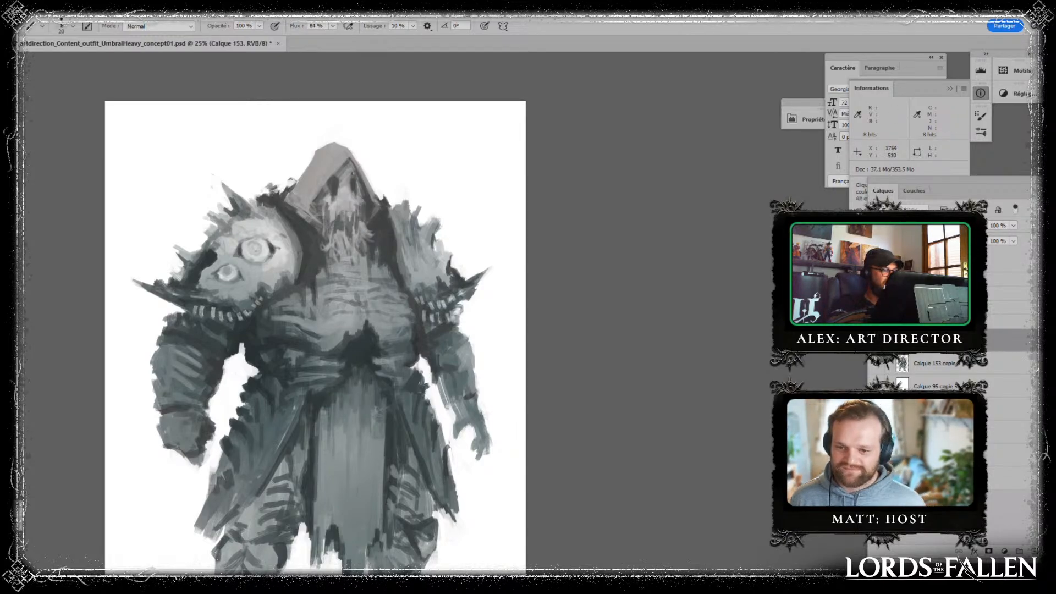
- Break up the lower beard into ragged vertical strands over the upper chest with light and dark grey strokes
left_click(341, 239, "alt")
left_click(371, 244, "alt")
mouse_move(339, 222)
left_mouse_down()
mouse_move(343, 258)
mouse_move(324, 252)
left_mouse_up()
left_click(338, 231, "alt")
left_click(315, 247, "alt")
left_click(387, 232, "alt")
mouse_move(370, 227)
left_mouse_down()
mouse_move(361, 245)
mouse_move(345, 228)
left_mouse_up()
left_click(341, 202, "alt")
left_click(346, 203, "alt")
mouse_move(347, 217)
left_mouse_down()
mouse_move(350, 244)
mouse_move(343, 234)
left_mouse_up()
left_click(371, 236, "alt")
left_click(345, 207, "alt")
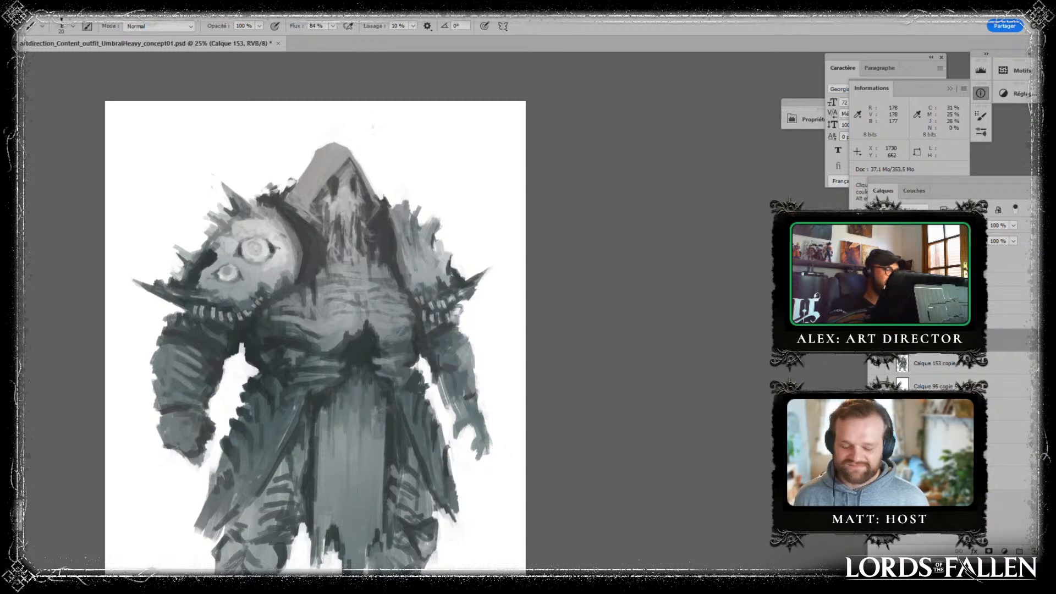
left_click(370, 242, "alt")
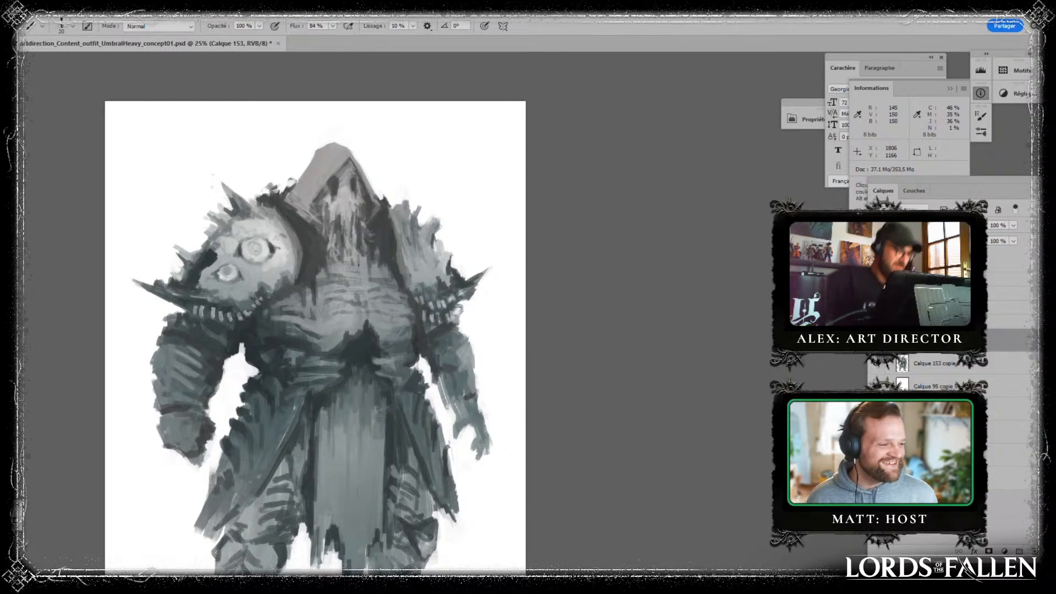
- Touch up the edge of the hood and the shadowed opening around the face
left_click(421, 347, "alt")
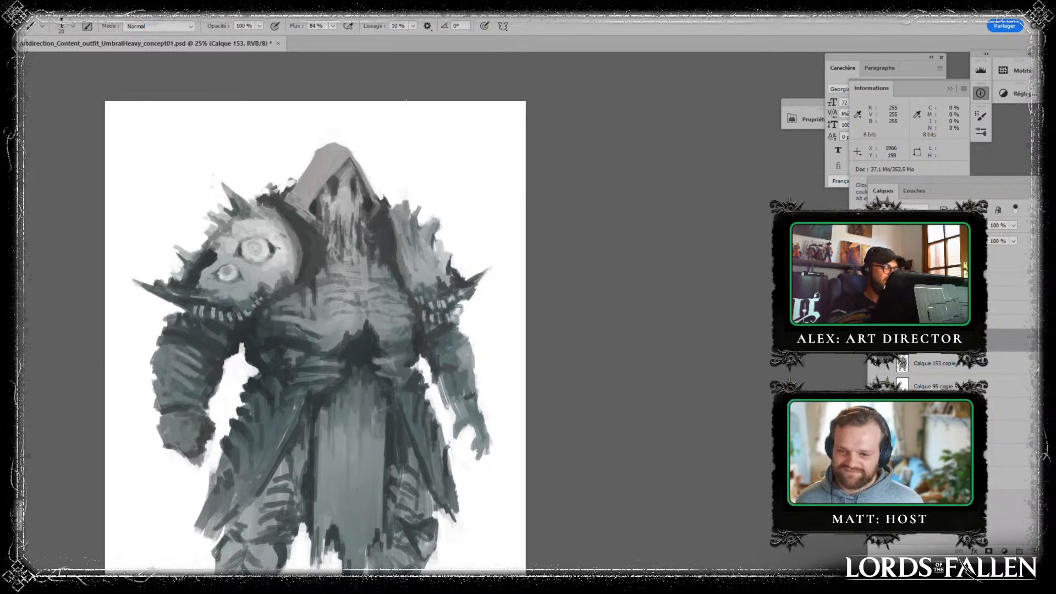
left_click_drag(419, 279, 402, 215)
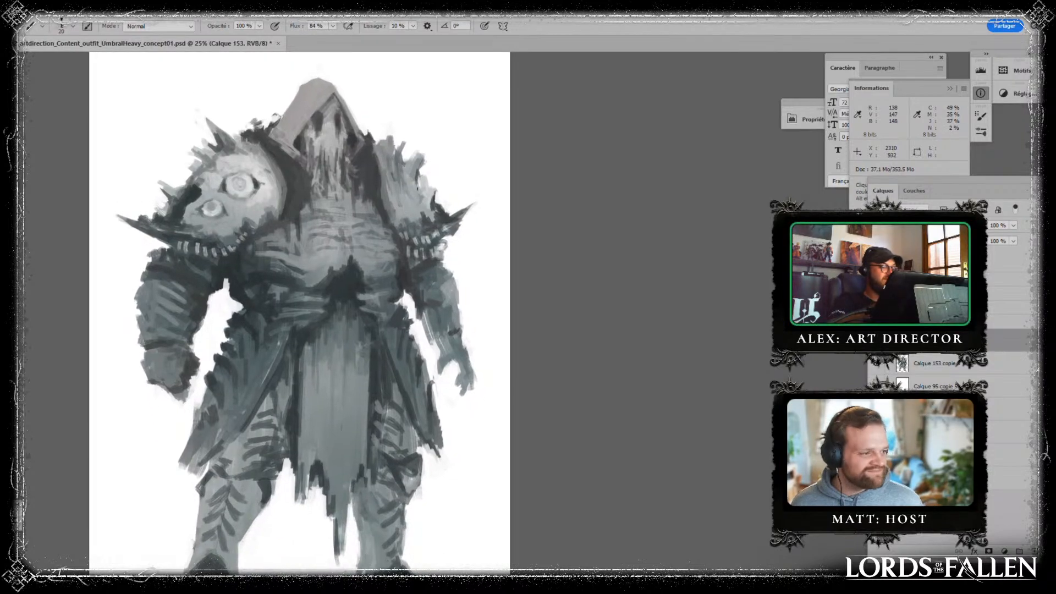
left_click_drag(383, 168, 387, 232)
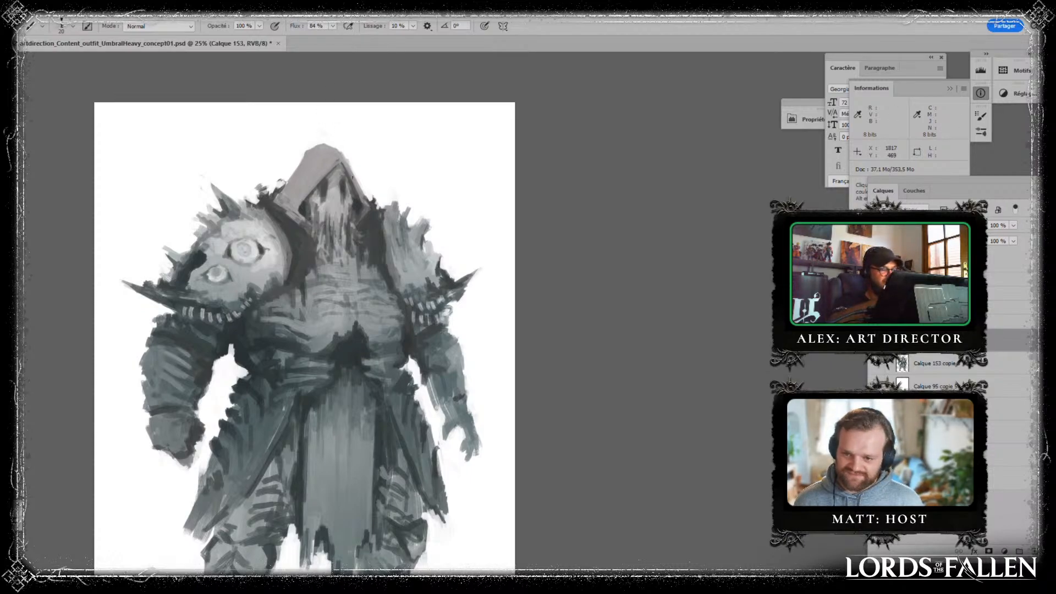
mouse_move(353, 177)
left_mouse_down()
mouse_move(327, 57)
mouse_move(338, 161)
left_mouse_up()
left_click(312, 175, "alt")
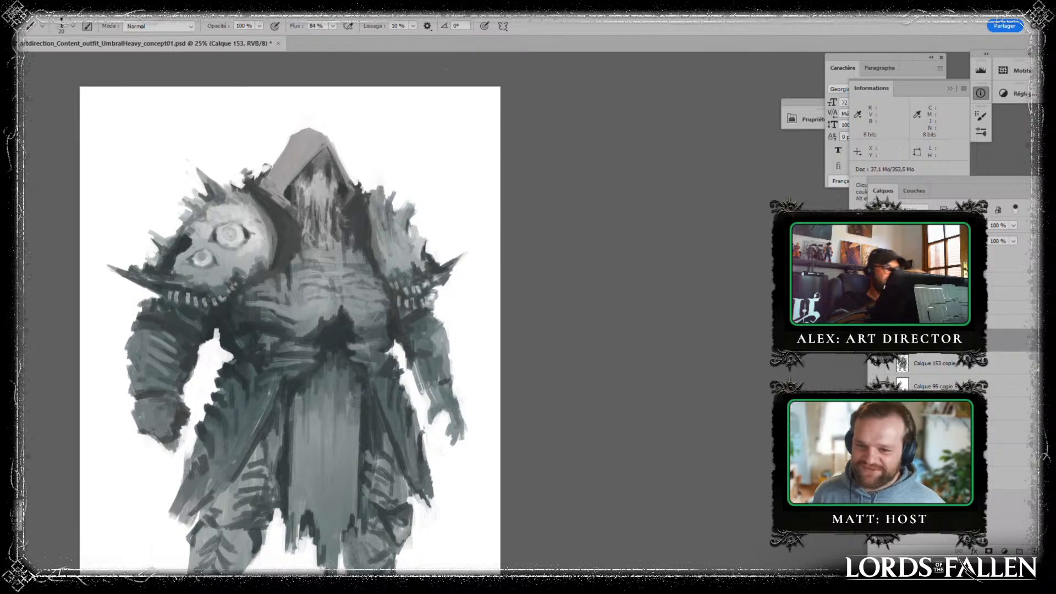
- Consolidate the figure's paint layers into a merged copy and flip the artwork horizontally
key("ctrl+e")
left_click(943, 369, "shift")
left_click_drag(943, 368, 1034, 551)
key("ctrl+e")
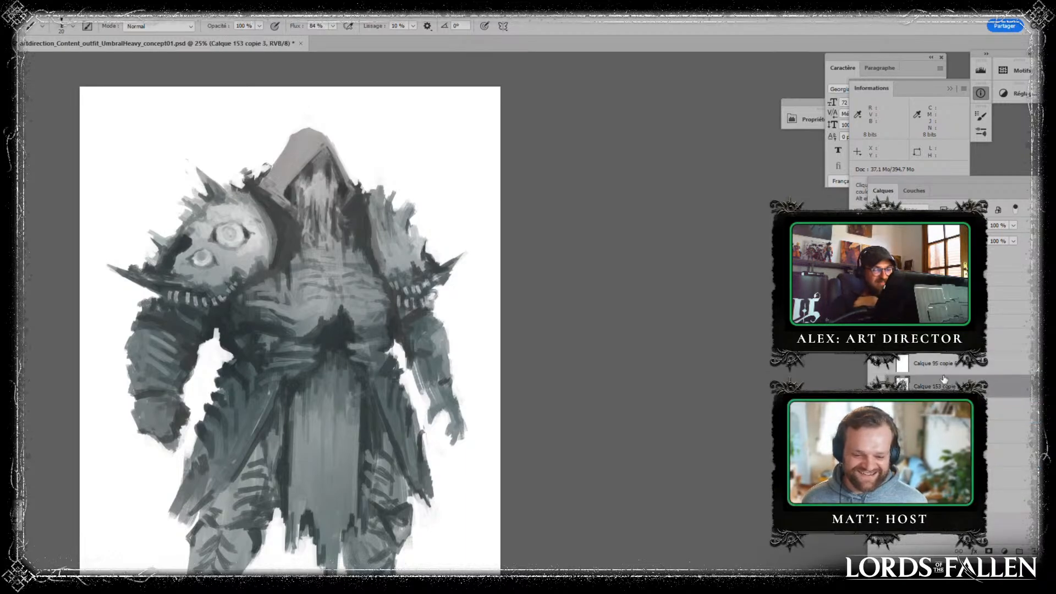
key("ctrl+shift+h")
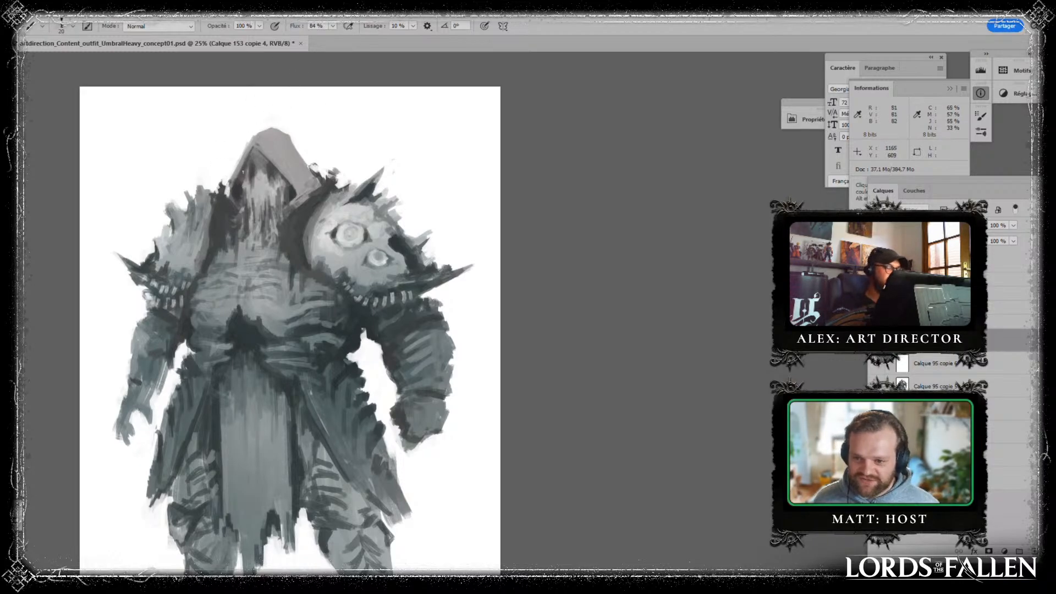
left_click(1035, 550)
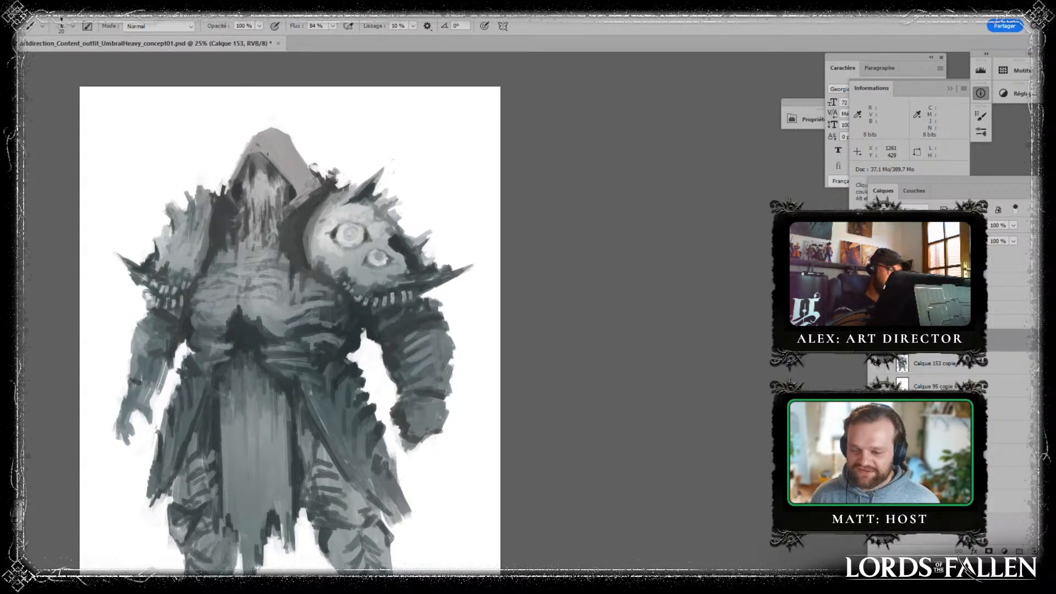
- Paint a dark, rough rim along the hood's opening and break up its smooth top with lumpy grey strokes
mouse_move(240, 149)
left_mouse_down()
mouse_move(231, 191)
mouse_move(232, 154)
mouse_move(251, 149)
left_mouse_up()
left_click(239, 192, "alt")
left_click(238, 196, "alt")
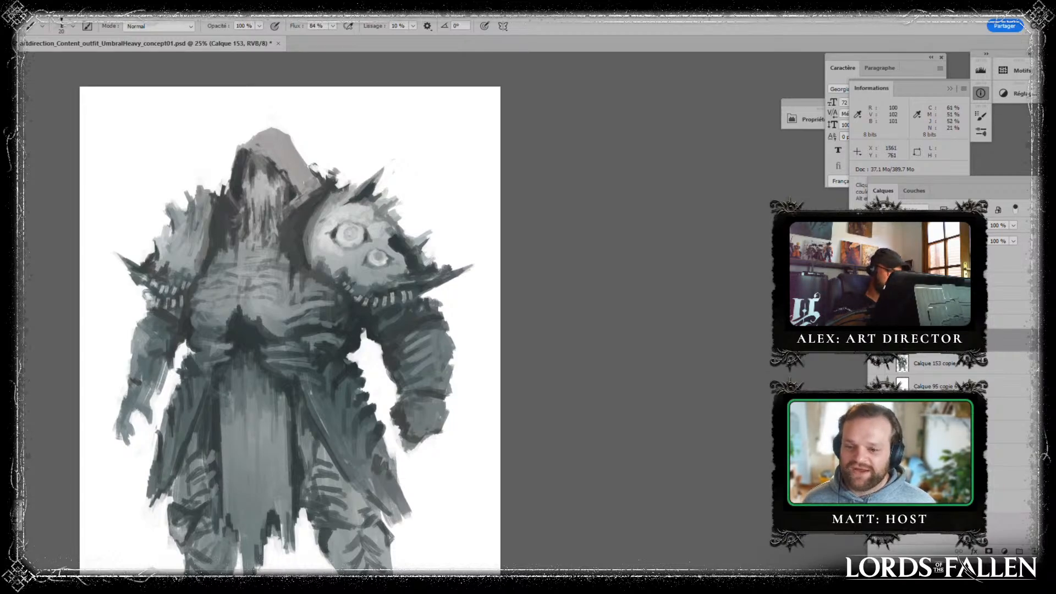
key("alt")
mouse_move(253, 139)
left_mouse_down()
mouse_move(256, 110)
mouse_move(269, 119)
left_mouse_up()
key("ctrl+z")
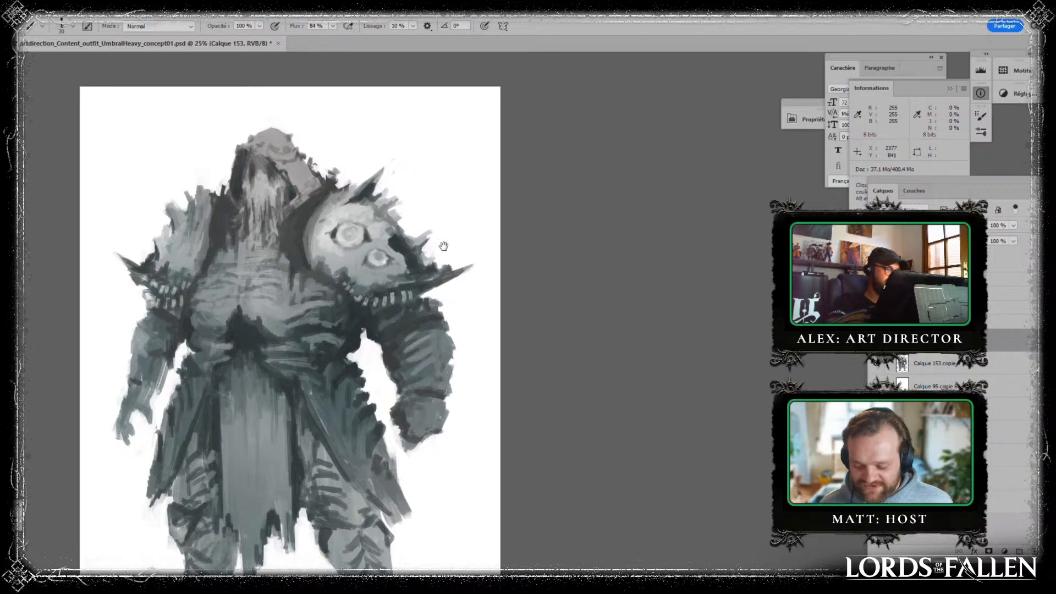
- Sharpen the dark jagged shape at the belly above the loincloth with a sampled dark grey
left_click_drag(446, 259, 439, 213)
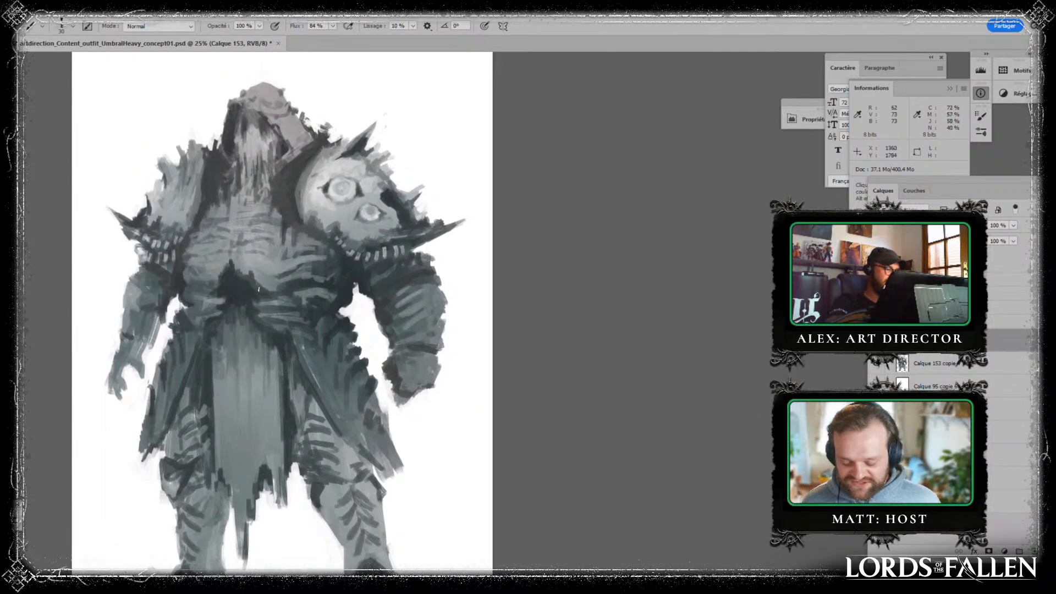
key("alt")
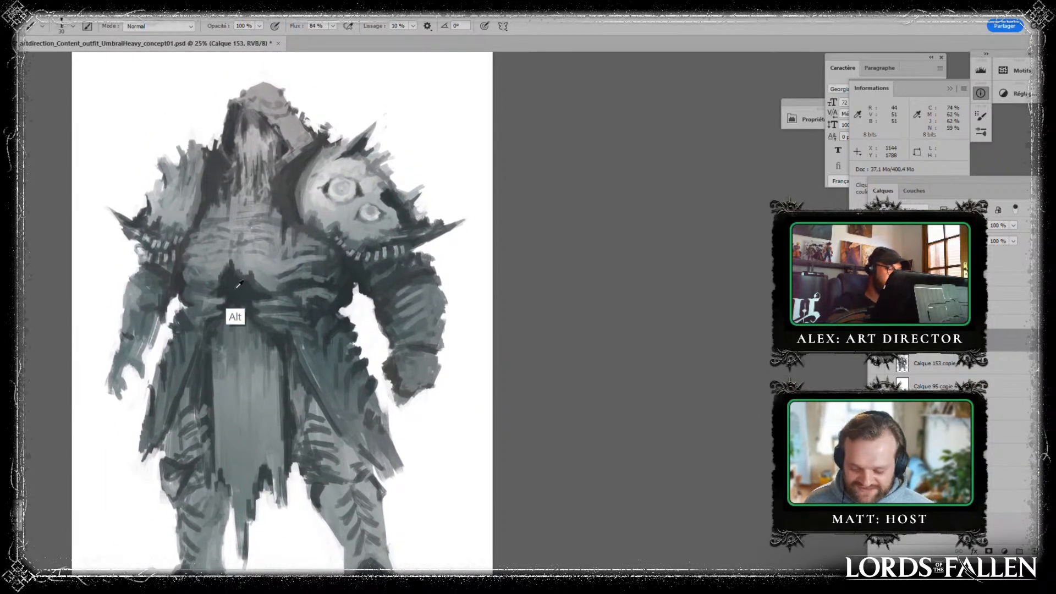
left_click(236, 287, "alt")
left_click_drag(218, 289, 218, 295)
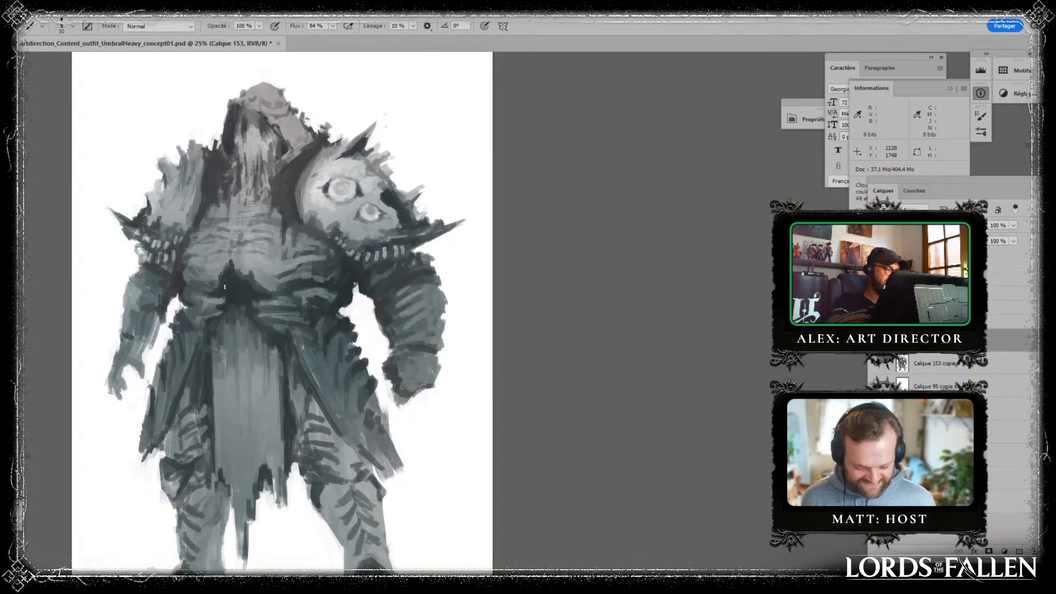
- Refine the dark shadows around the hooded face and the collar beside it with short strokes
left_click(215, 153, "alt")
left_click(223, 163, "alt")
mouse_move(233, 162)
left_mouse_down()
mouse_move(233, 147)
mouse_move(276, 135)
mouse_move(264, 119)
left_mouse_up()
left_click(277, 127, "alt")
left_click(267, 121, "alt")
left_click(293, 151, "alt")
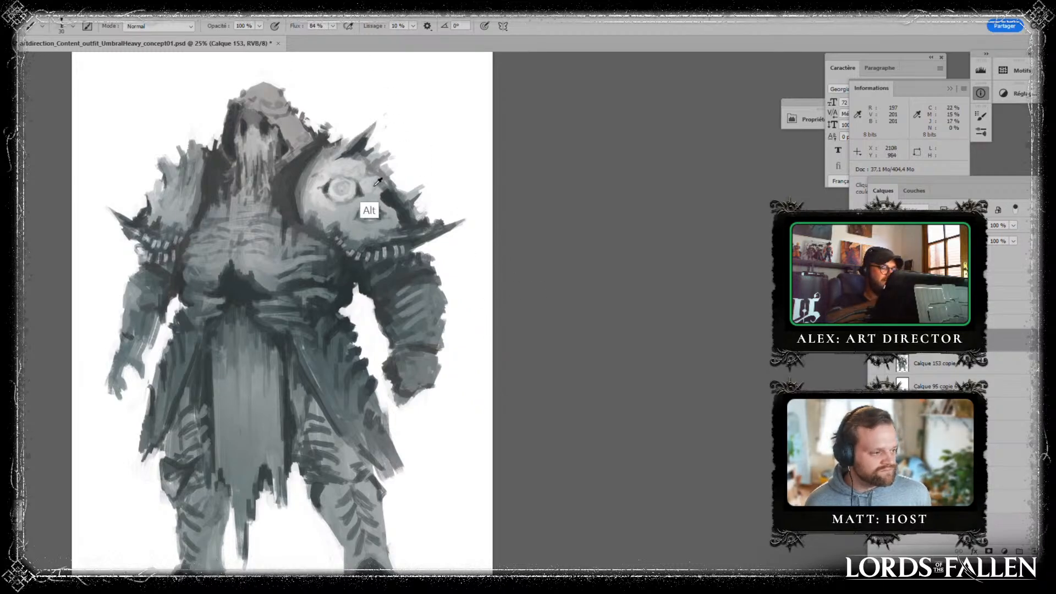
- Refine the tones and edges of the eyed pauldron with sampled greys, including its inner edge beside the collar
left_click_drag(390, 190, 400, 186)
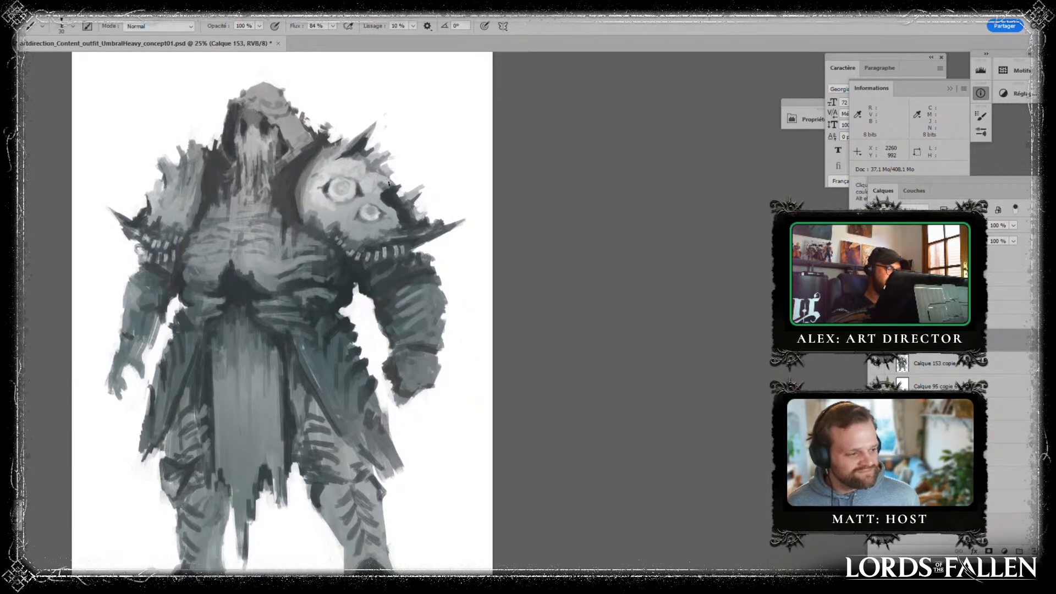
left_click(375, 196, "alt")
mouse_move(365, 176)
left_mouse_down()
mouse_move(373, 170)
mouse_move(378, 187)
left_mouse_up()
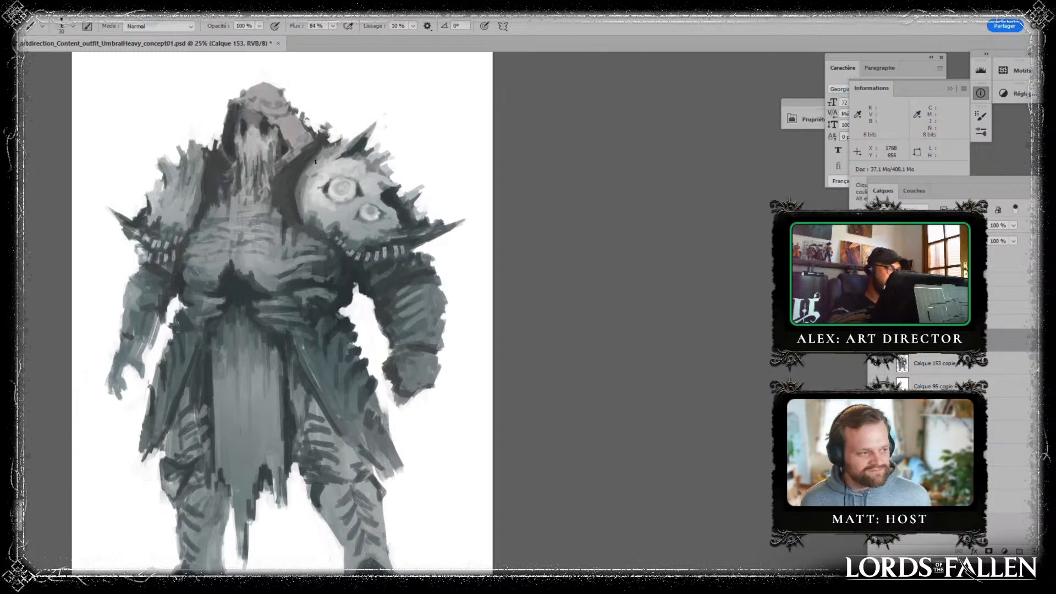
left_click_drag(303, 192, 301, 180)
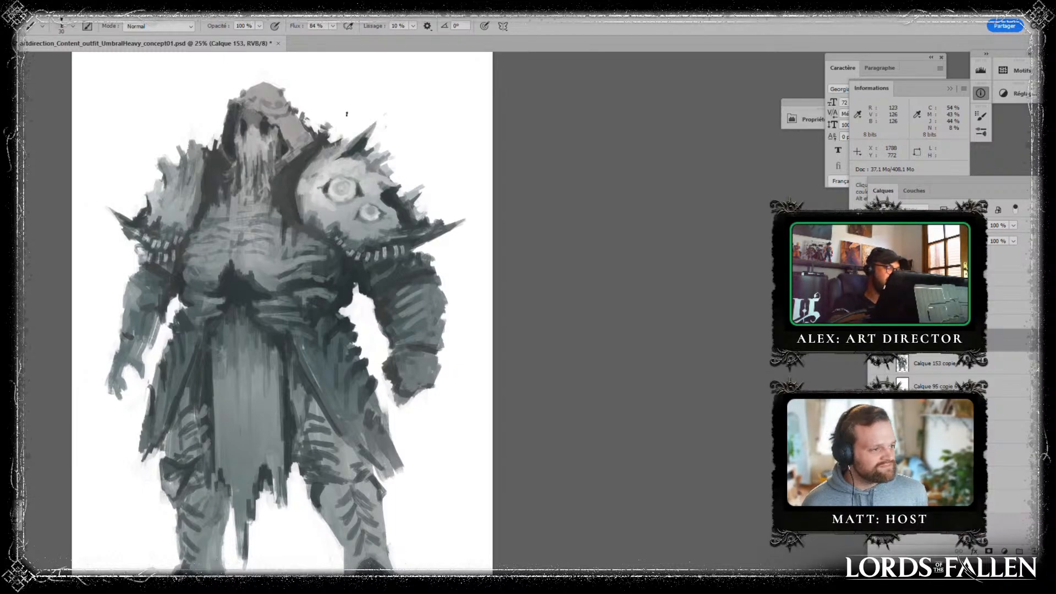
left_click(309, 192, "alt")
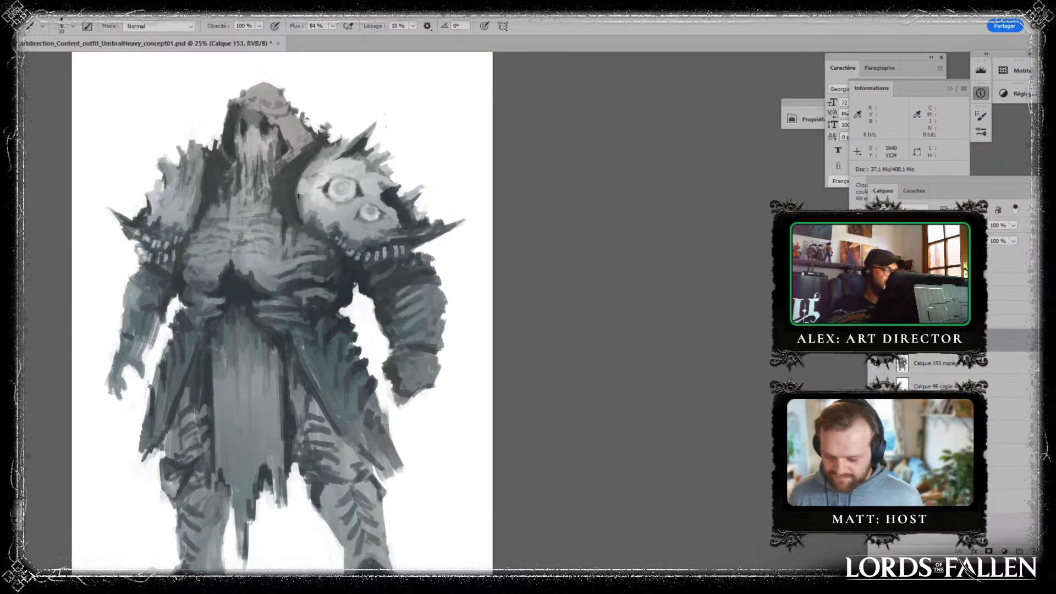
left_click_drag(311, 206, 301, 198)
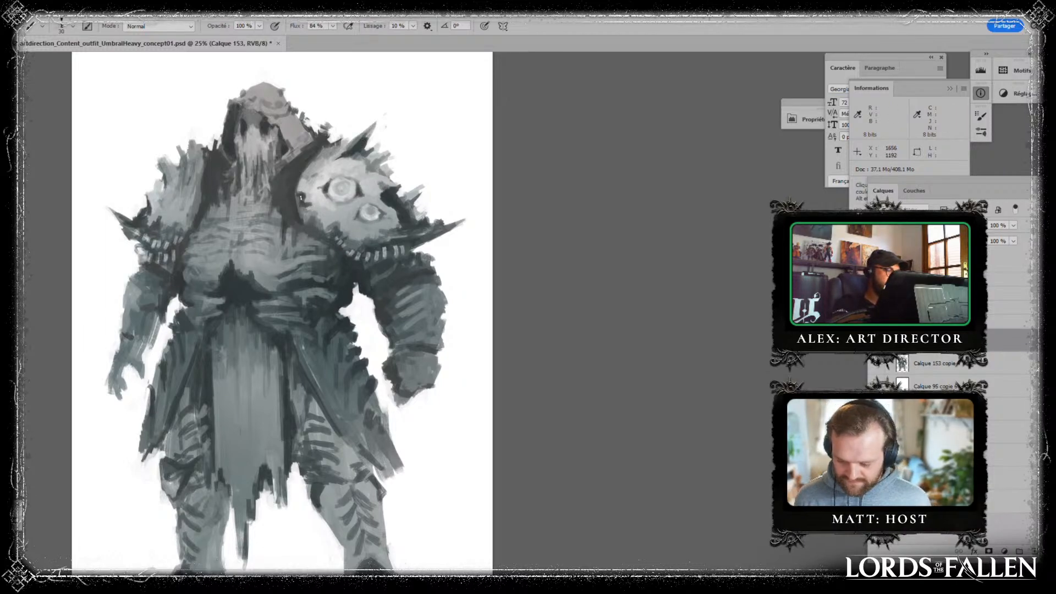
left_click(304, 199, "alt")
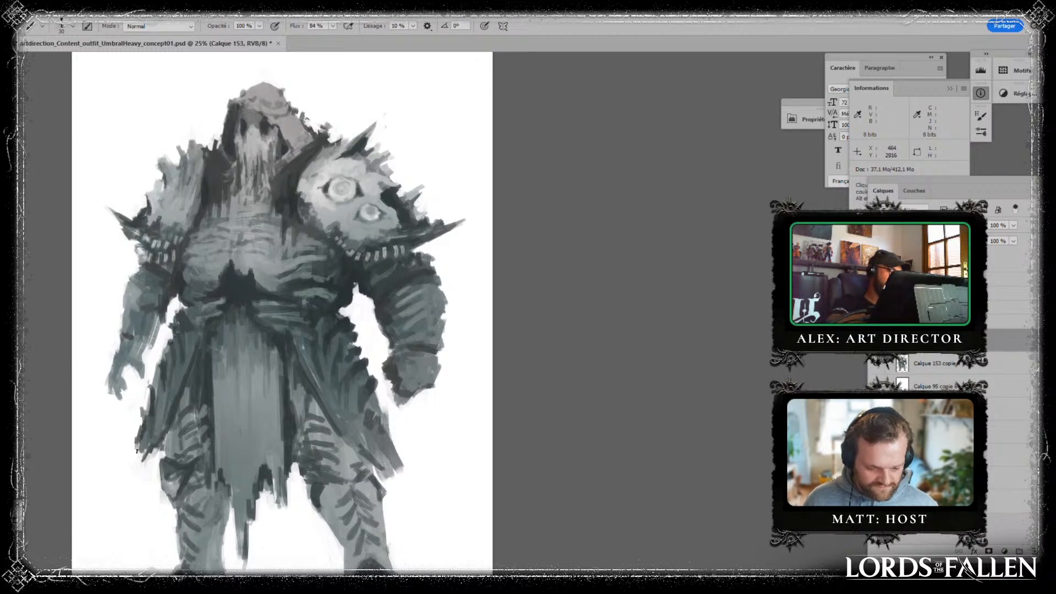
- Rework the ragged edges and folds of the skirt panels on both sides of the loincloth
mouse_move(376, 406)
left_mouse_down()
mouse_move(365, 428)
mouse_move(374, 438)
left_mouse_up()
left_click(372, 402, "alt")
left_click(376, 417, "alt")
left_click_drag(386, 406, 379, 443)
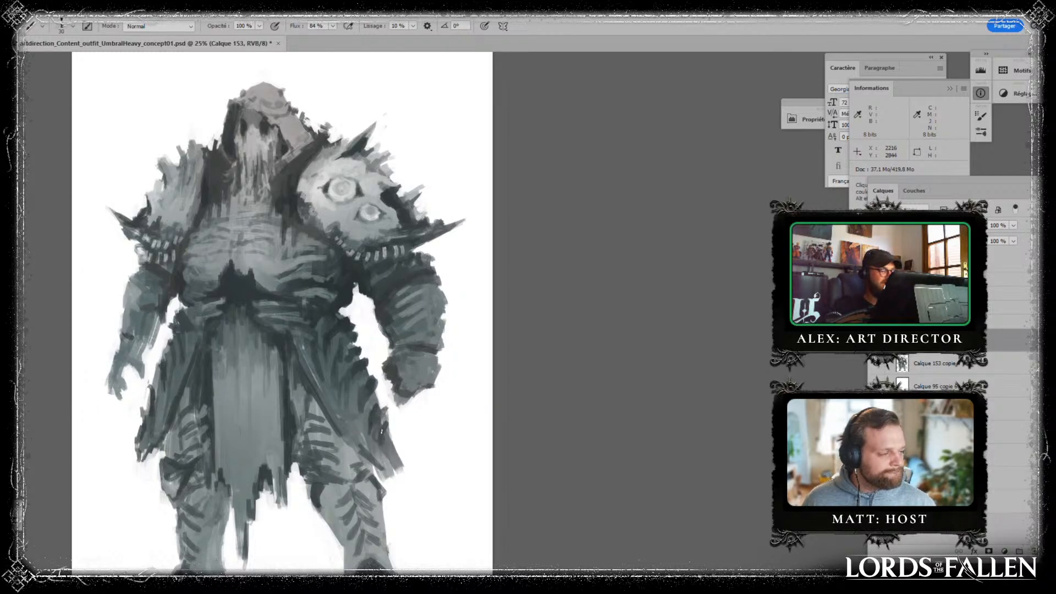
left_click(286, 433, "alt")
left_click_drag(295, 422, 298, 393)
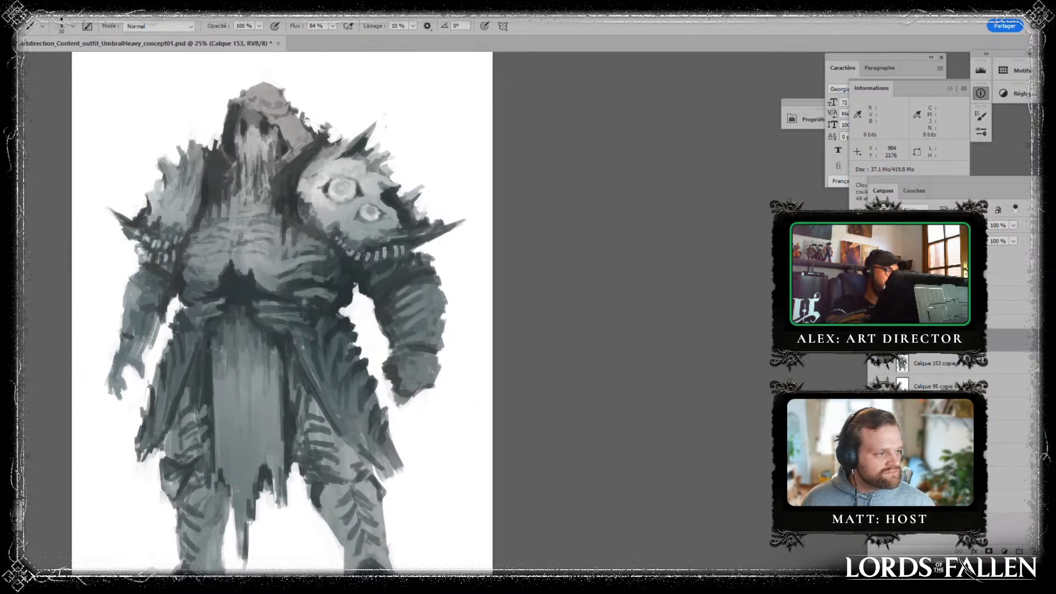
left_click_drag(206, 335, 202, 361)
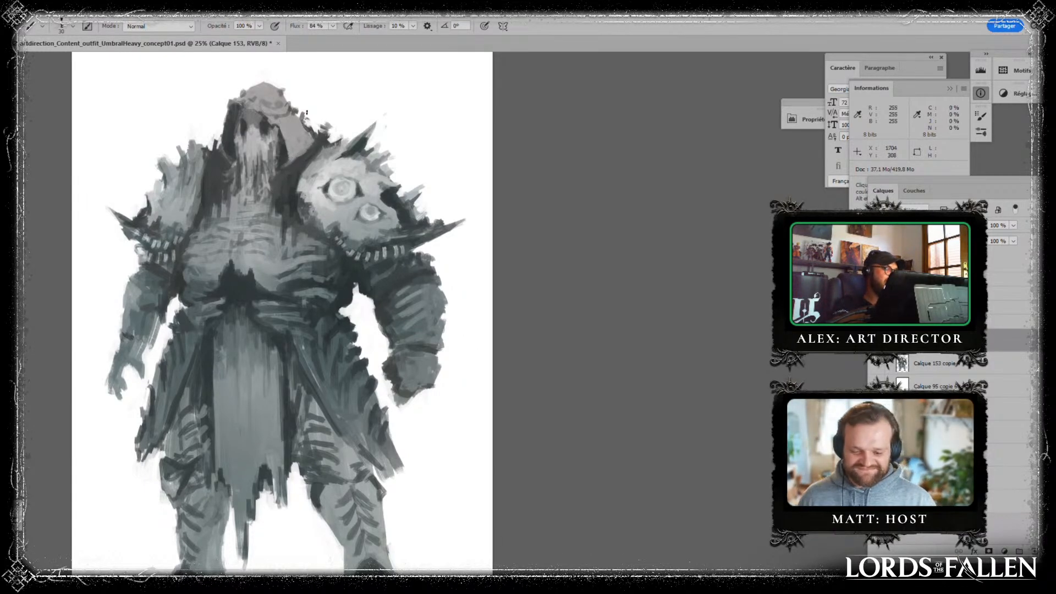
- Add strokes along the hood's dark outer edge where it falls onto the shoulder
left_click_drag(389, 118, 429, 179)
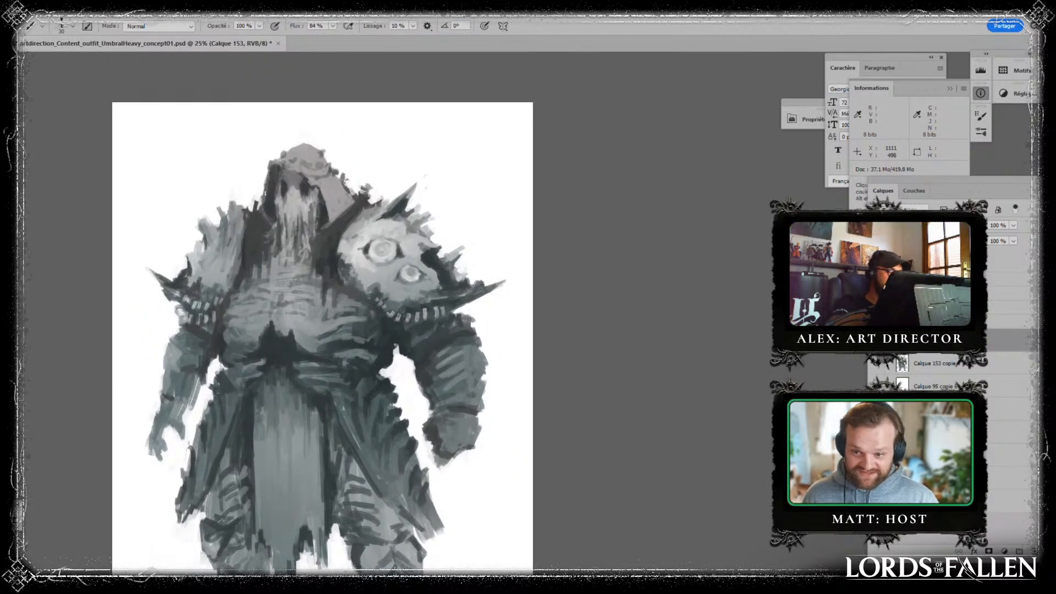
left_click_drag(260, 210, 264, 224)
left_click_drag(273, 178, 264, 213)
- Merge the new brushwork into the figure and duplicate the layers to continue on a merged copy
left_click_drag(500, 266, 486, 202)
key("ctrl+e")
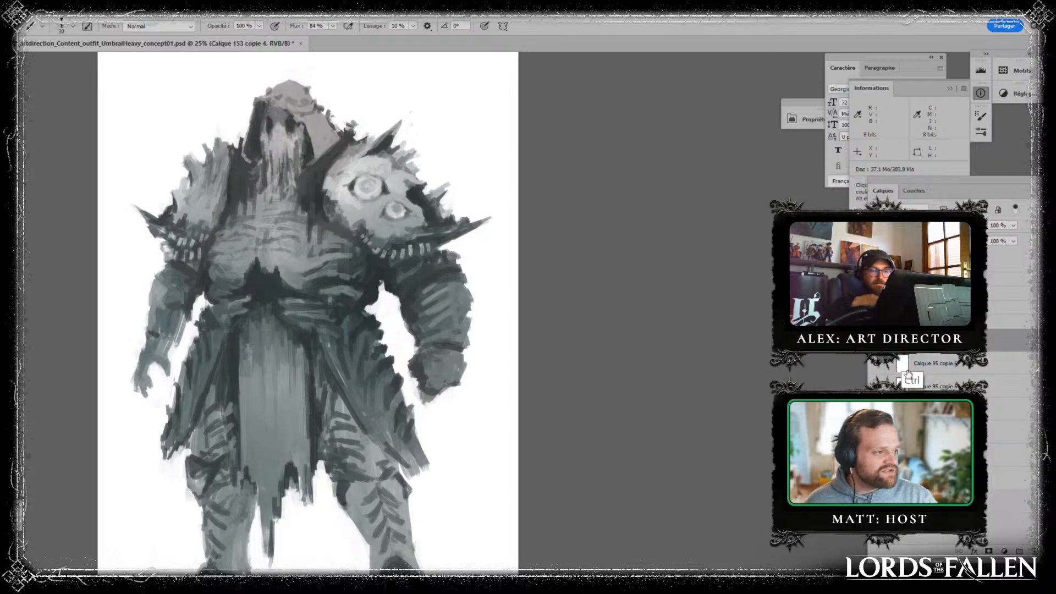
left_click(943, 366, "ctrl")
key("ctrl+j")
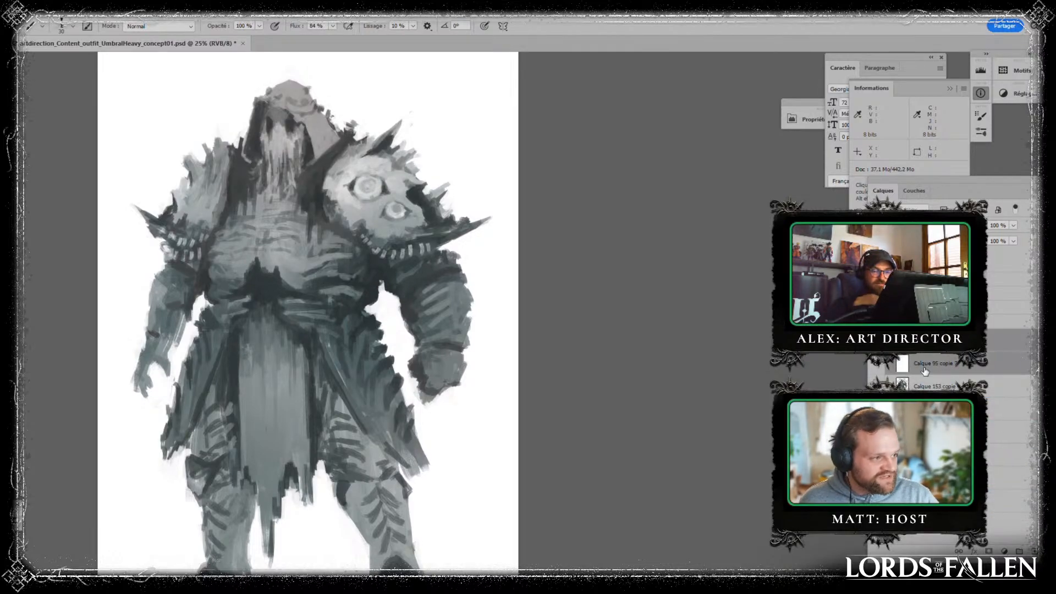
left_click(928, 387)
key("ctrl+e")
left_click(937, 340)
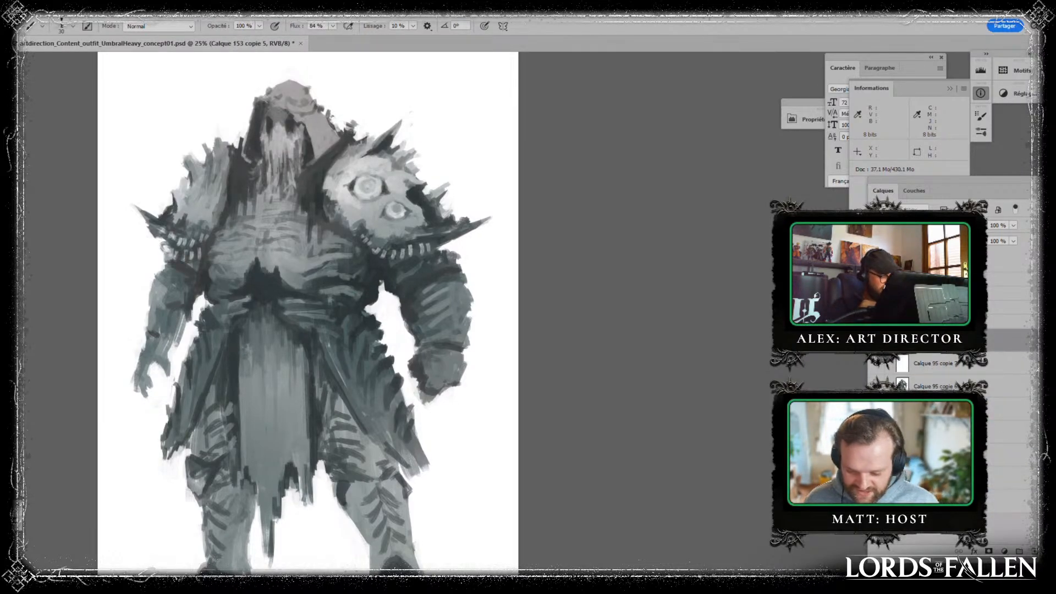
- Liquify the figure with a size 717 brush, pushing out the pauldron spikes and one boot's toe, and apply it
key("ctrl+minus")
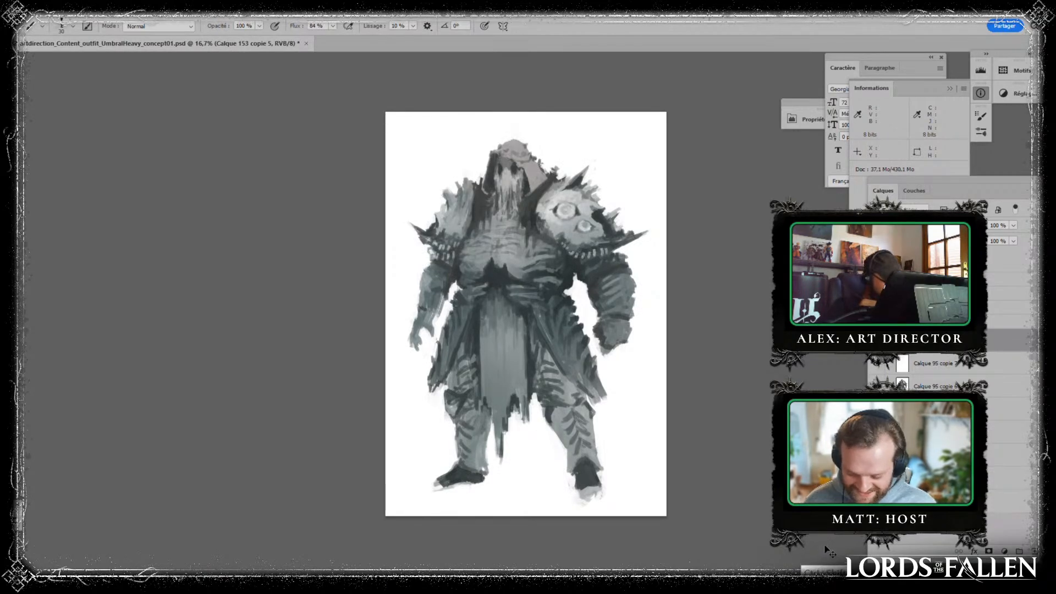
key("shift+ctrl+x")
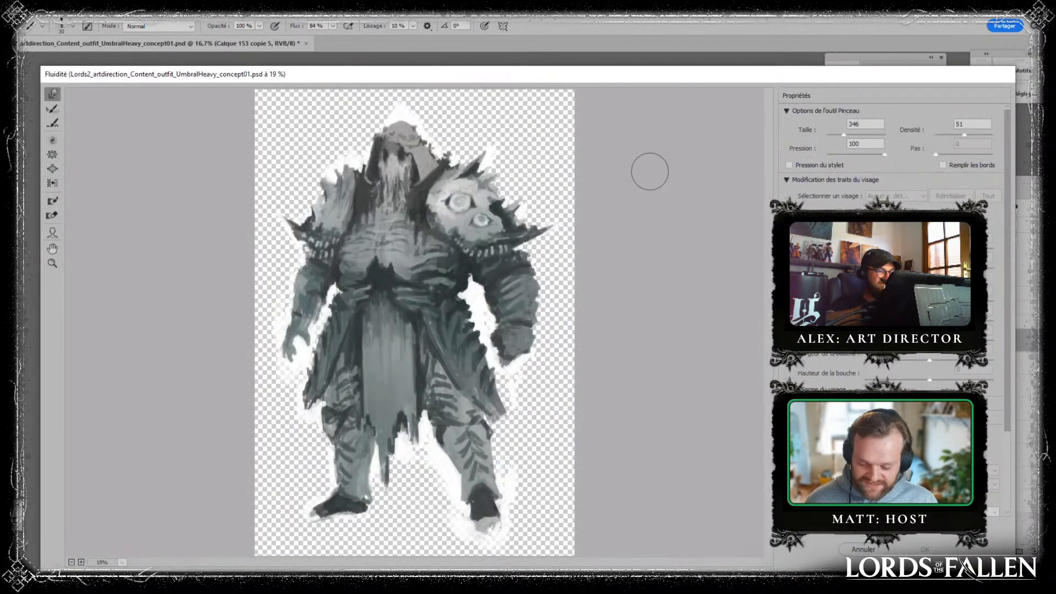
left_click_drag(844, 136, 849, 136)
mouse_move(403, 144)
left_mouse_down()
mouse_move(397, 199)
mouse_move(387, 221)
mouse_move(382, 214)
left_mouse_up()
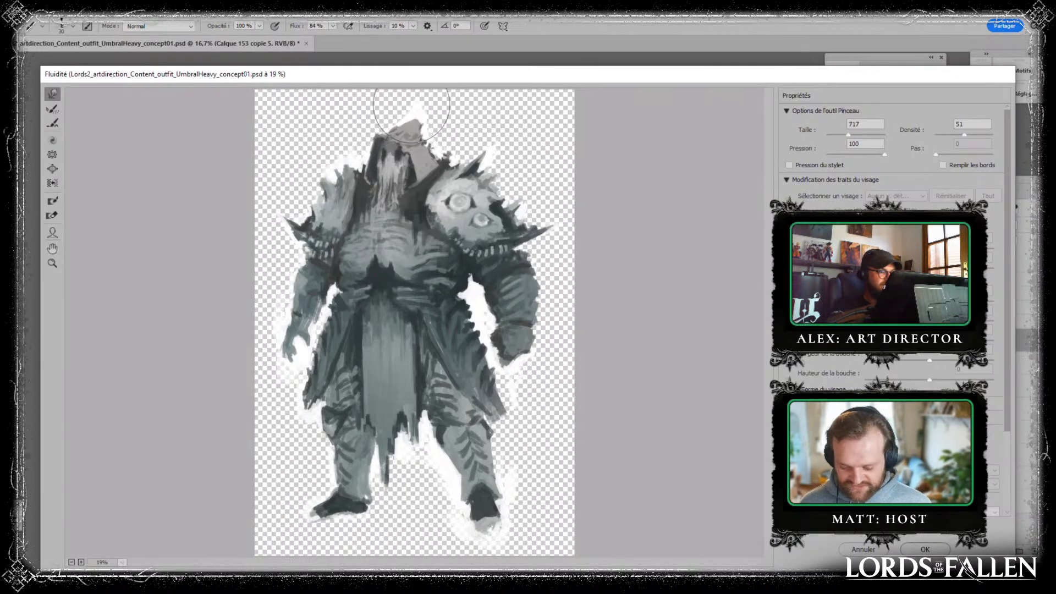
left_click_drag(412, 107, 413, 106)
key("ctrl+alt+z")
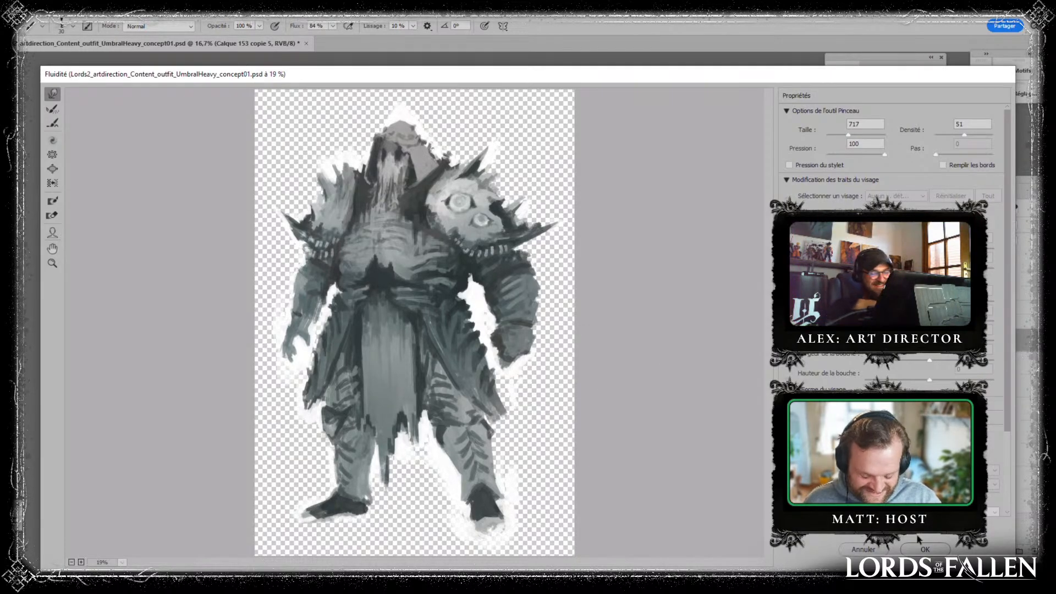
left_click(935, 550)
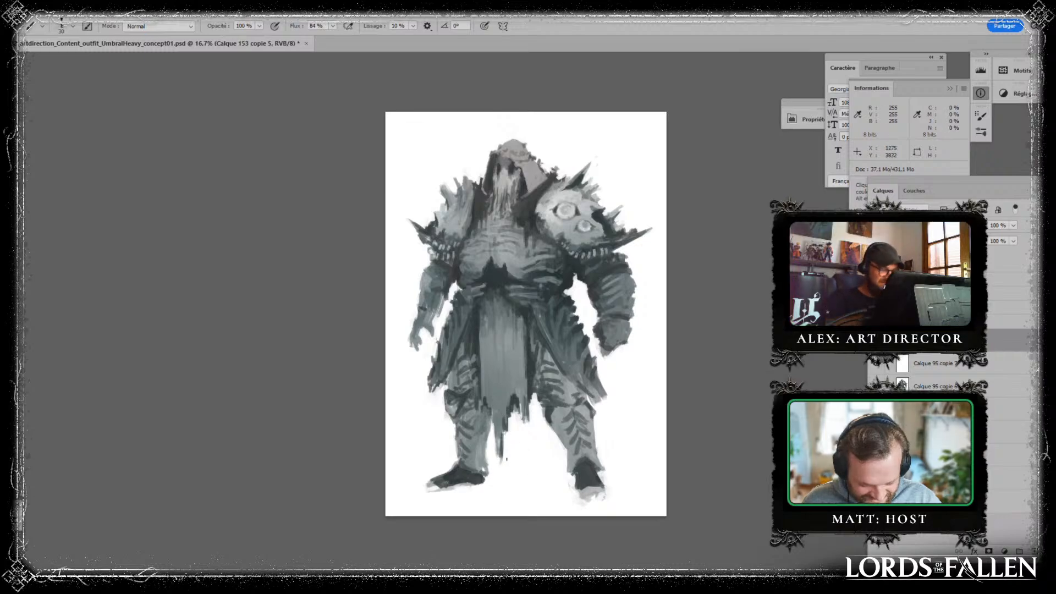
- Darken the edge of the loincloth below the waist with vertical strokes in a sampled dark grey
left_click(509, 281, "alt")
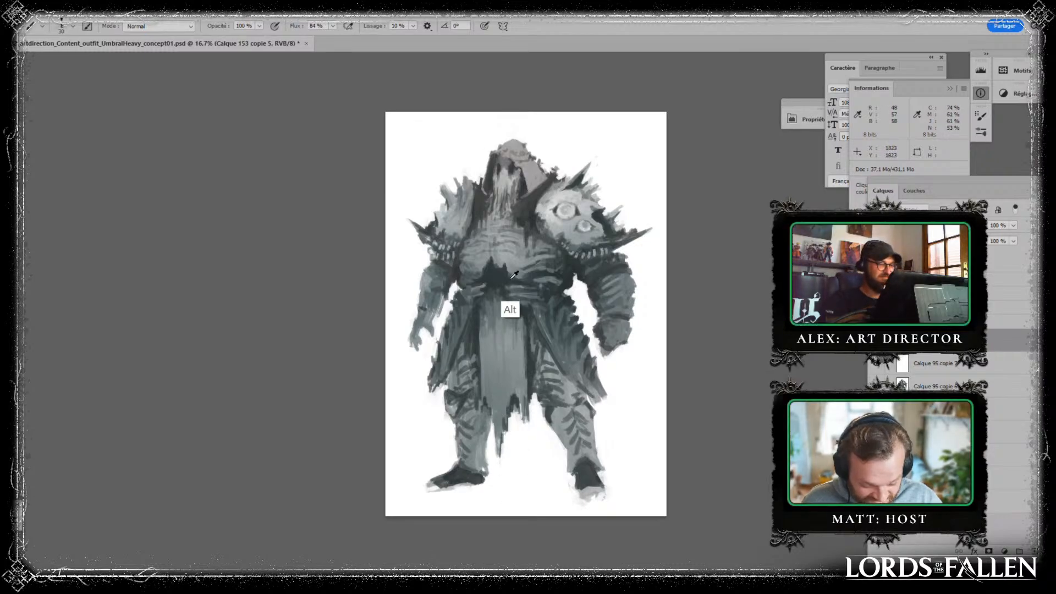
left_click(494, 280, "alt")
left_click_drag(488, 301, 488, 334)
left_click_drag(486, 318, 486, 350)
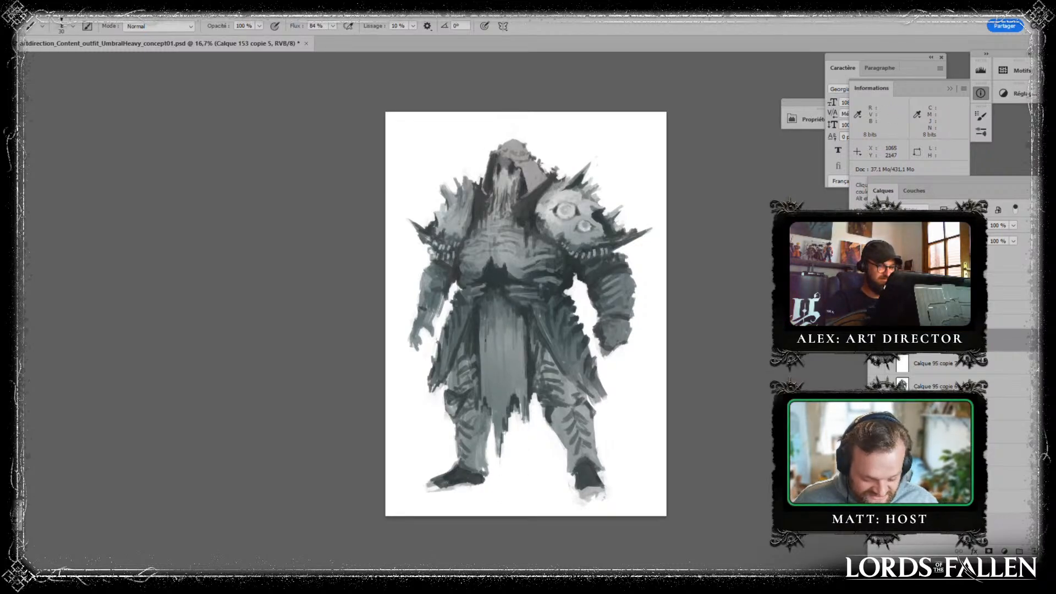
left_click(490, 323, "alt")
left_click(526, 230, "alt")
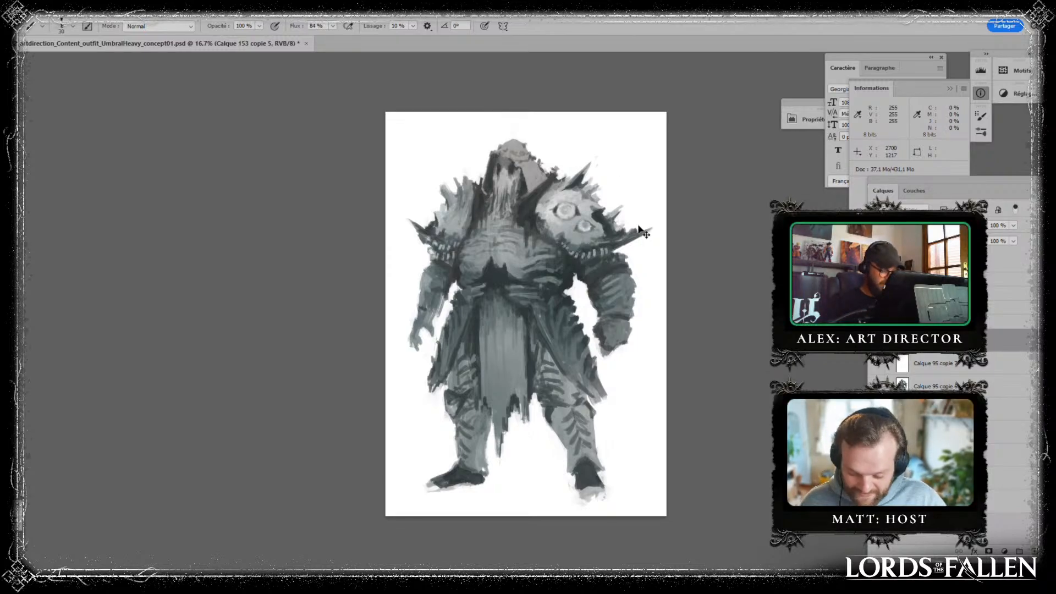
key("ctrl+plus")
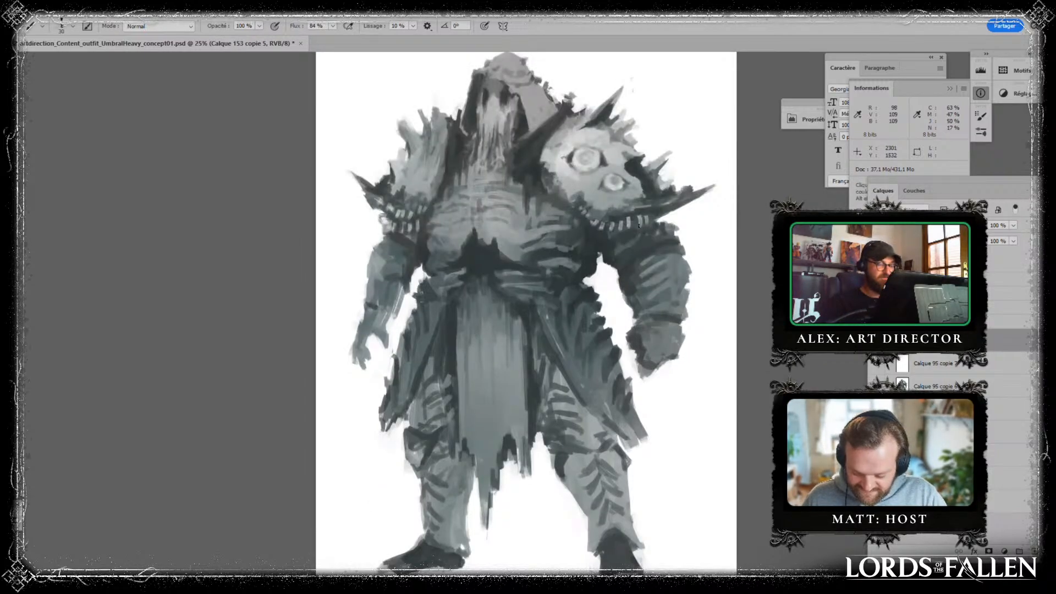
- Handwrite a short name on a new layer in the blank area above the shoulder, and delete that layer
left_click_drag(598, 251, 531, 303)
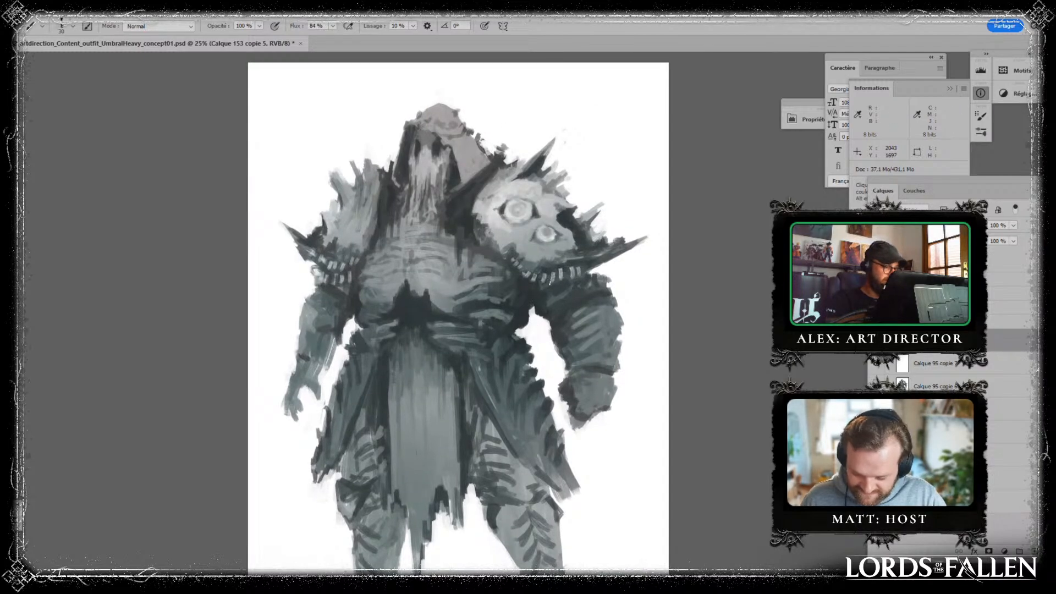
key("alt")
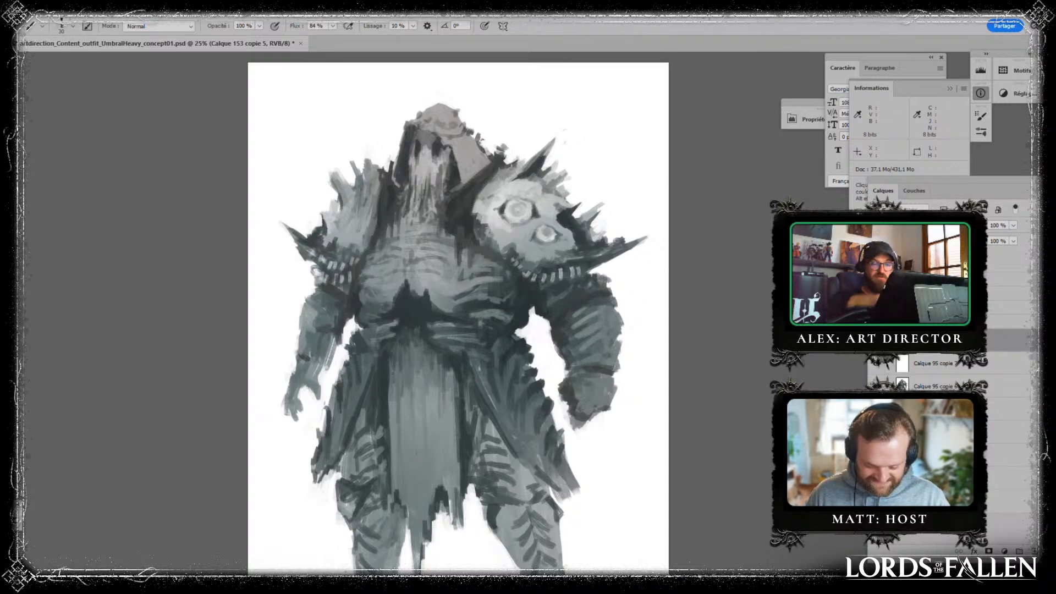
left_click(1034, 552)
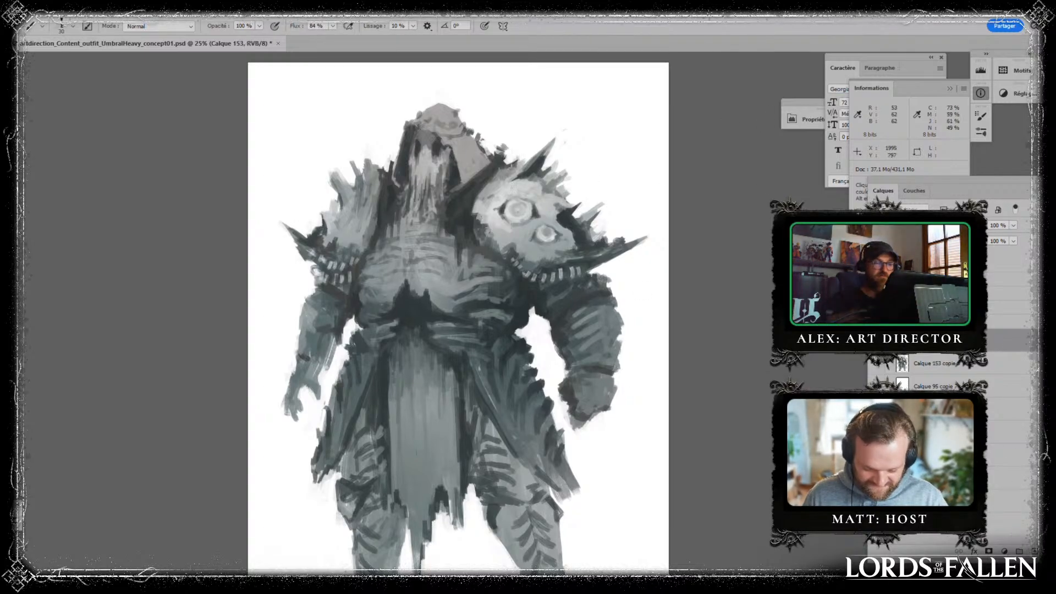
mouse_move(576, 75)
left_mouse_down()
mouse_move(582, 104)
mouse_move(607, 100)
mouse_move(612, 88)
mouse_move(623, 100)
mouse_move(647, 76)
mouse_move(638, 99)
left_mouse_up()
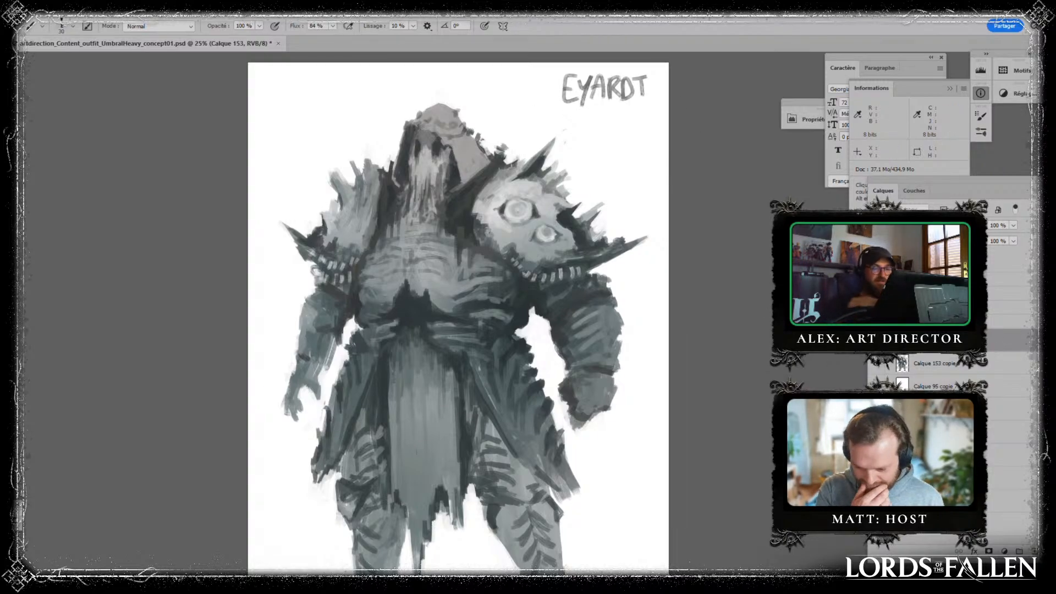
left_click_drag(989, 344, 1049, 551)
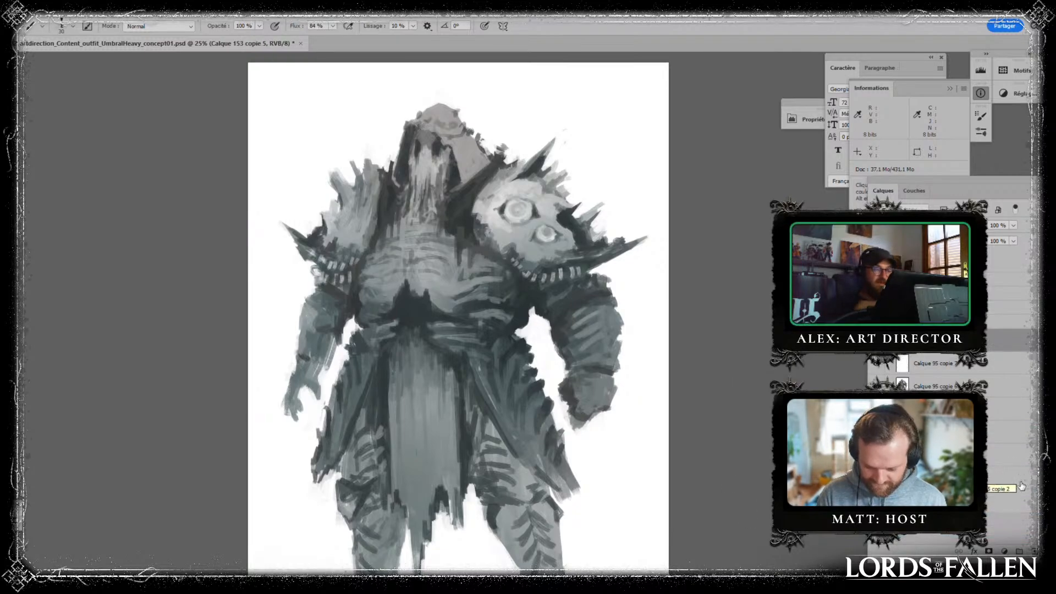
- Add a new layer and paint small dark strokes into the beard and where its lower end meets the chest
left_click(1033, 552)
left_click_drag(428, 171, 429, 178)
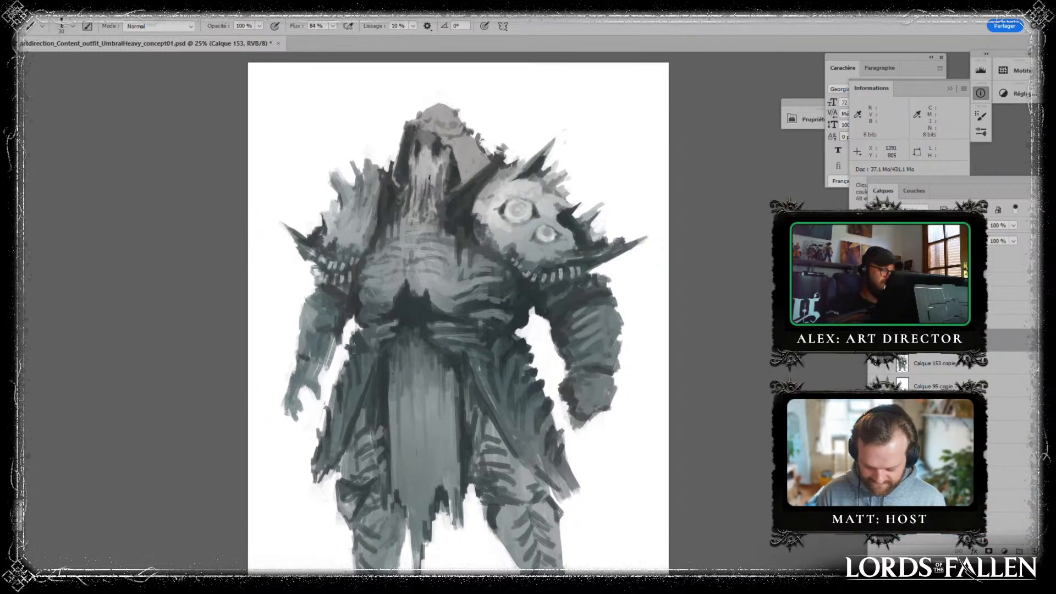
left_click(425, 173, "alt")
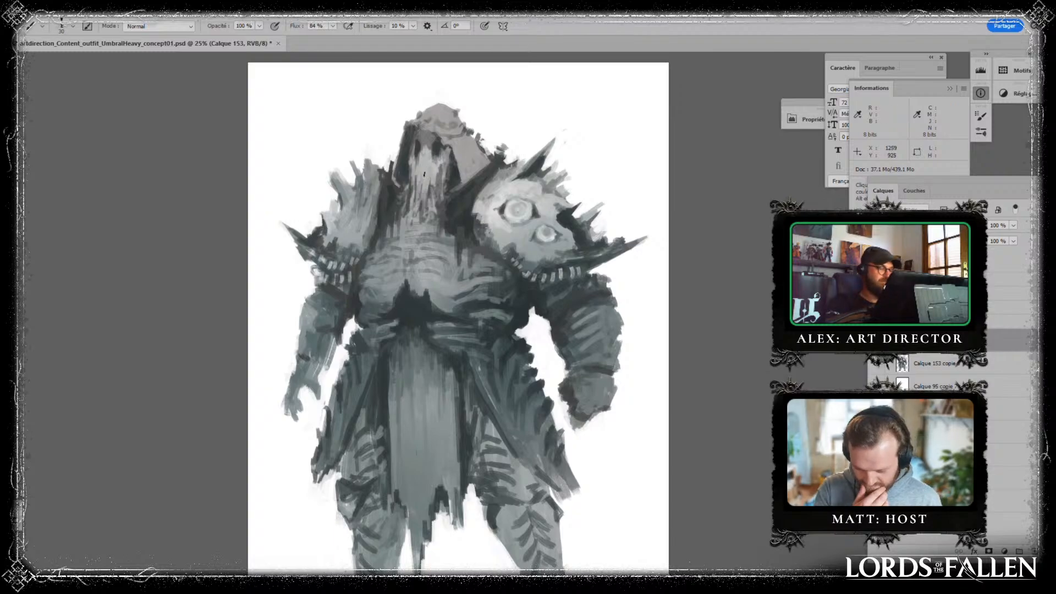
left_click(449, 242, "alt")
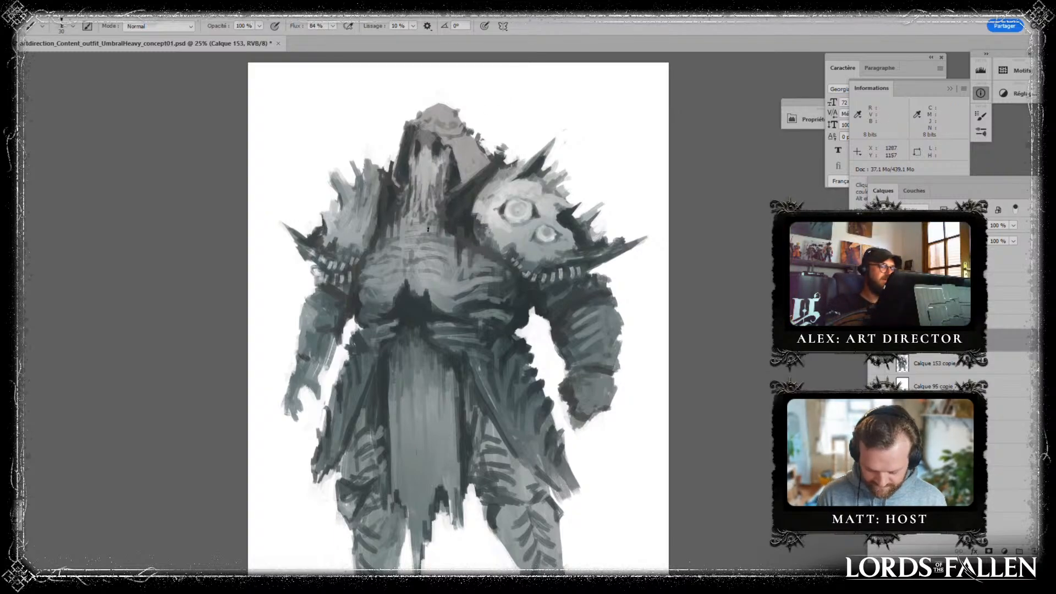
left_click_drag(432, 215, 431, 234)
left_click(418, 242, "alt")
left_click(435, 218, "alt")
left_click(419, 238, "alt")
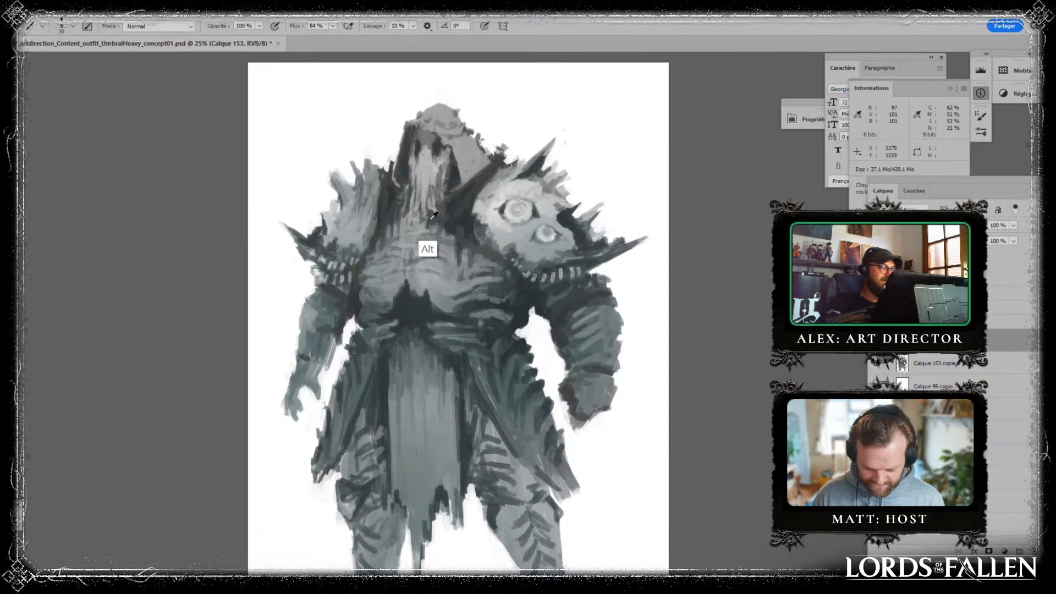
- Break up the beard's lower end and the hood's inner shadow with short strokes in sampled greys
left_click(447, 241, "alt")
left_click(446, 186, "alt")
left_click_drag(457, 161, 463, 173)
left_click(446, 194, "alt")
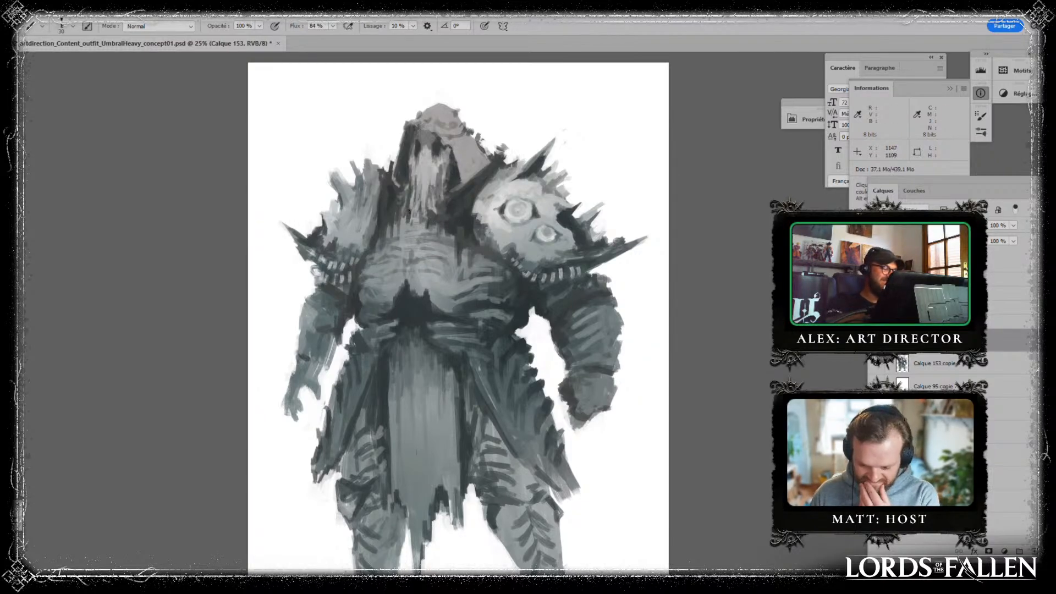
left_click(386, 229, "alt")
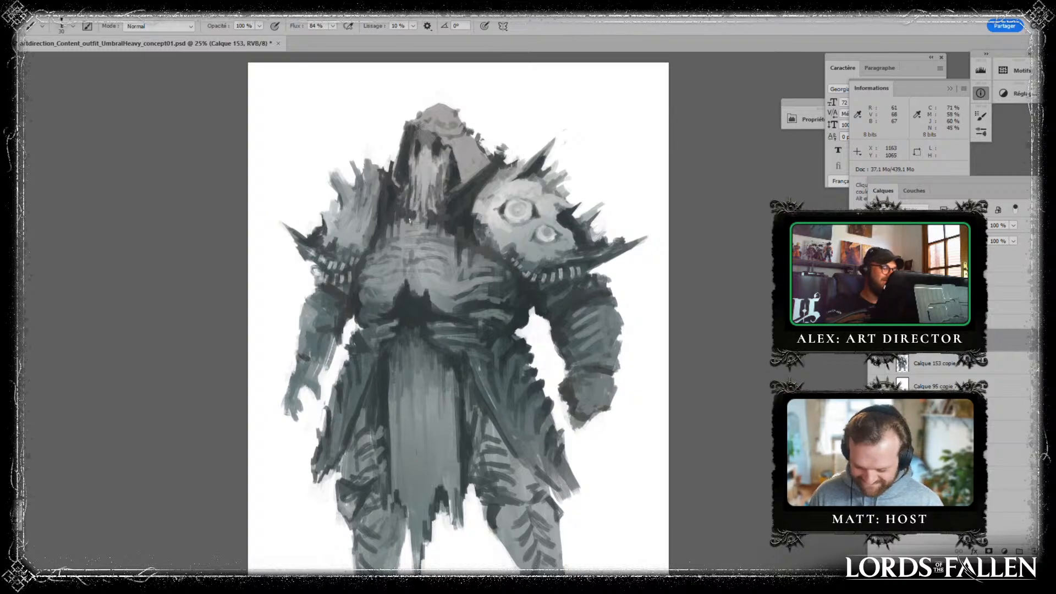
left_click(447, 238, "alt")
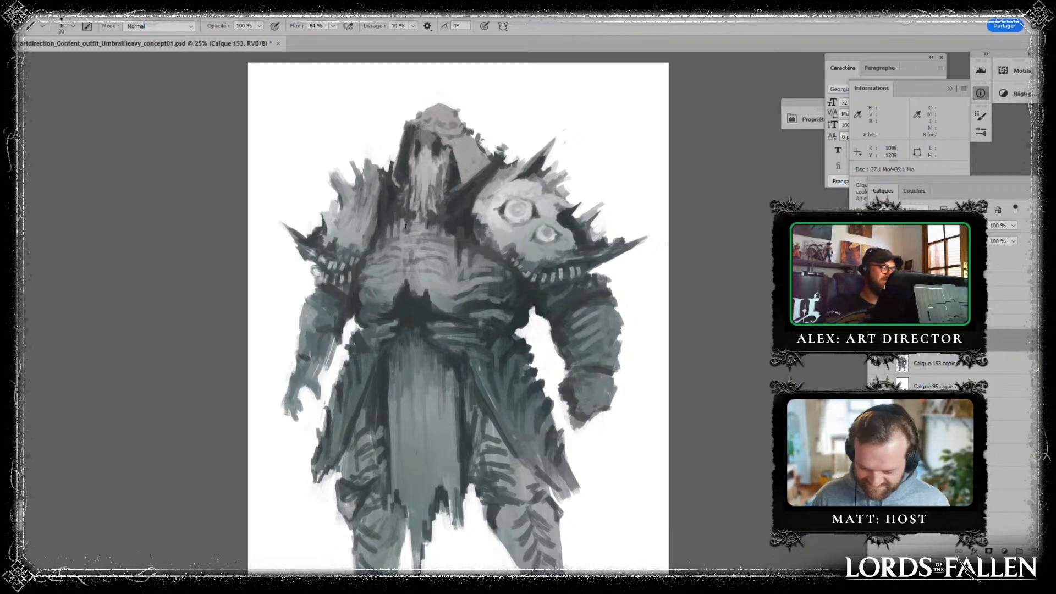
left_click(450, 238, "alt")
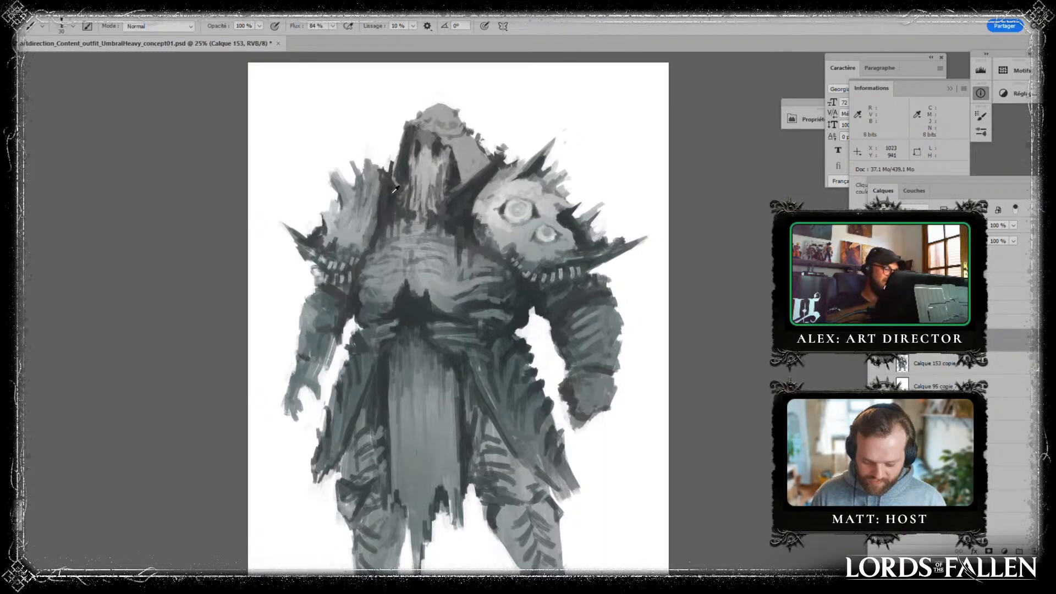
- Touch up the shadows at the torso's sides and below the chest with greys sampled from the figure
left_click(569, 230, "alt")
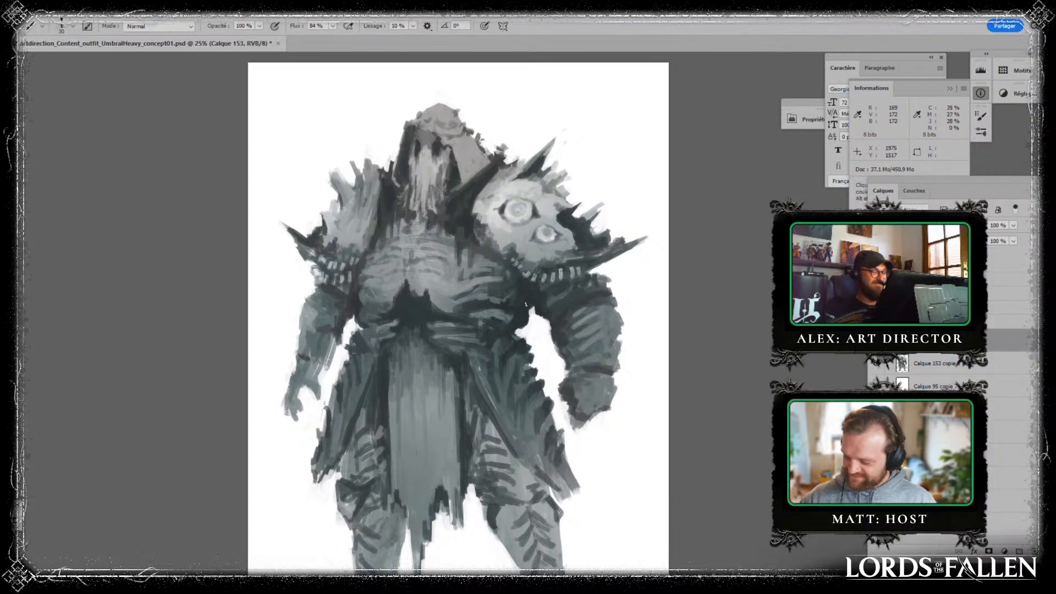
left_click(529, 296, "alt")
left_click(507, 320, "alt")
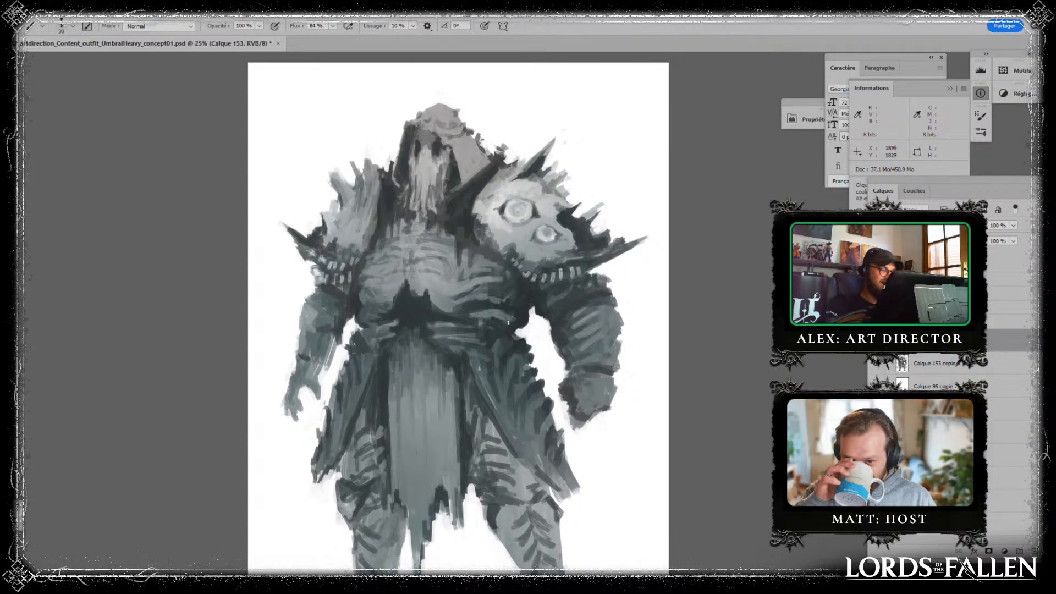
left_click(358, 312, "alt")
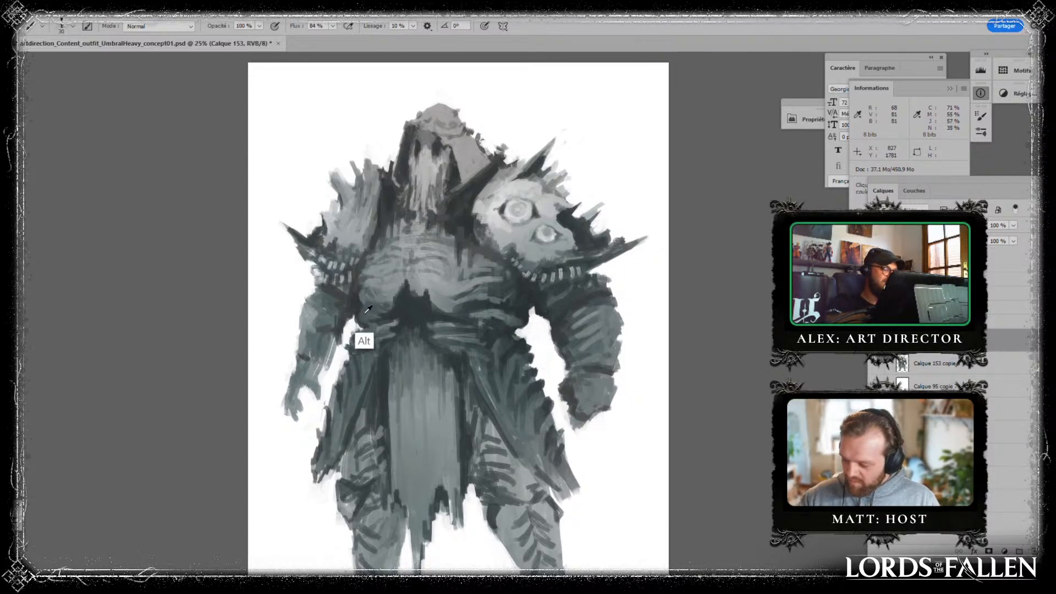
left_click_drag(358, 312, 357, 319)
left_click(406, 297, "alt")
left_click(421, 327, "alt")
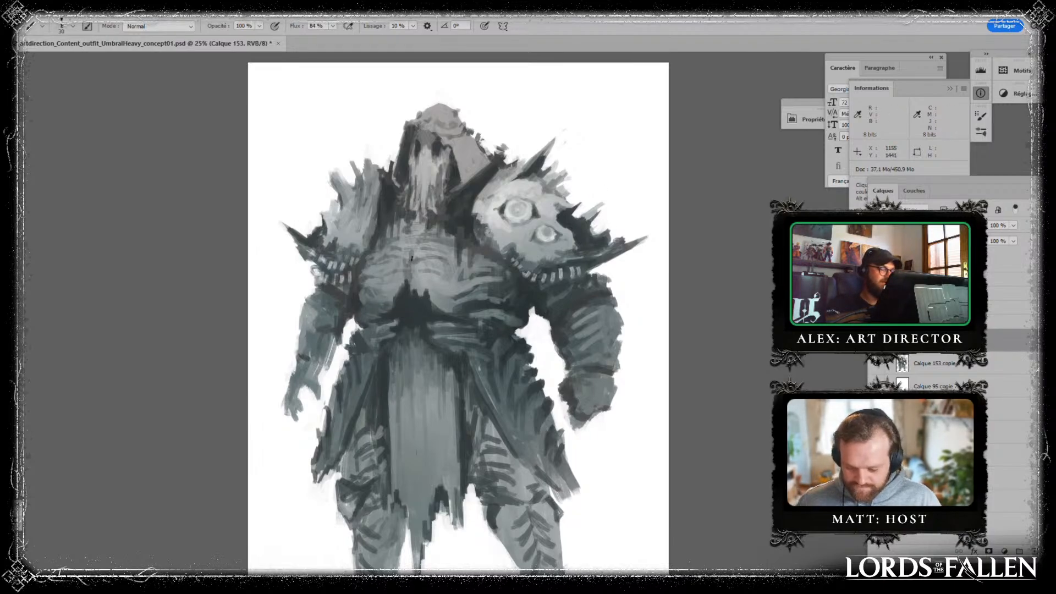
- Repaint the ribs and the dark hollow between them, and darken the large pauldron's lower edge around its teeth
left_click_drag(416, 273, 428, 288)
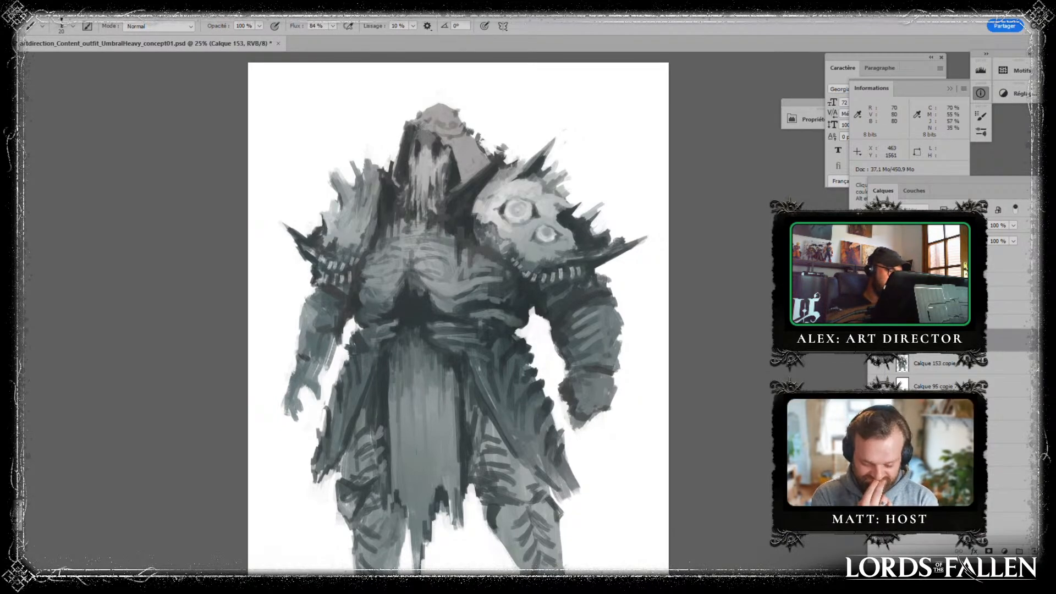
key("alt")
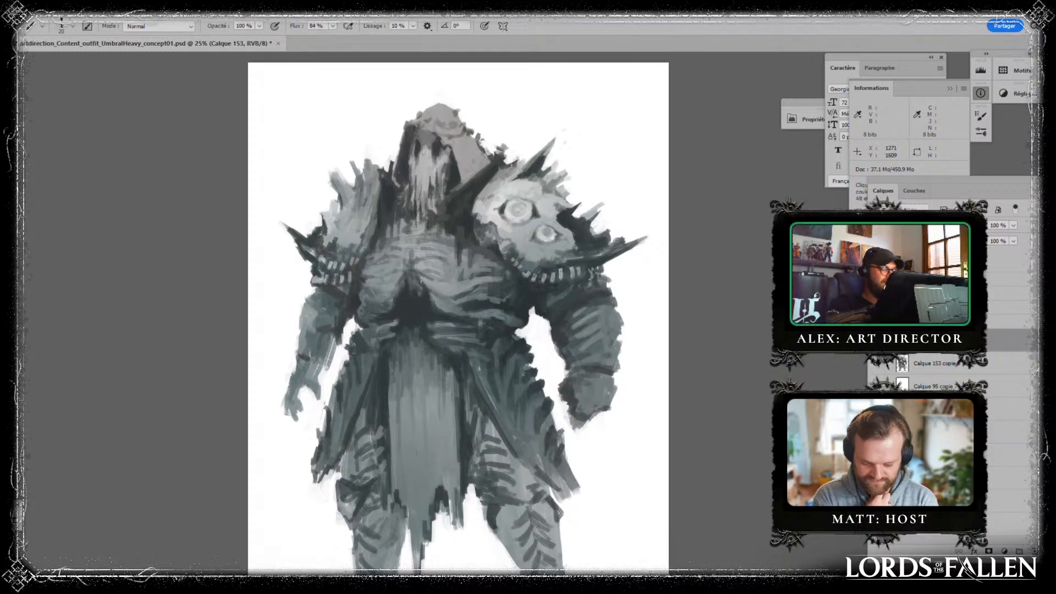
key("alt")
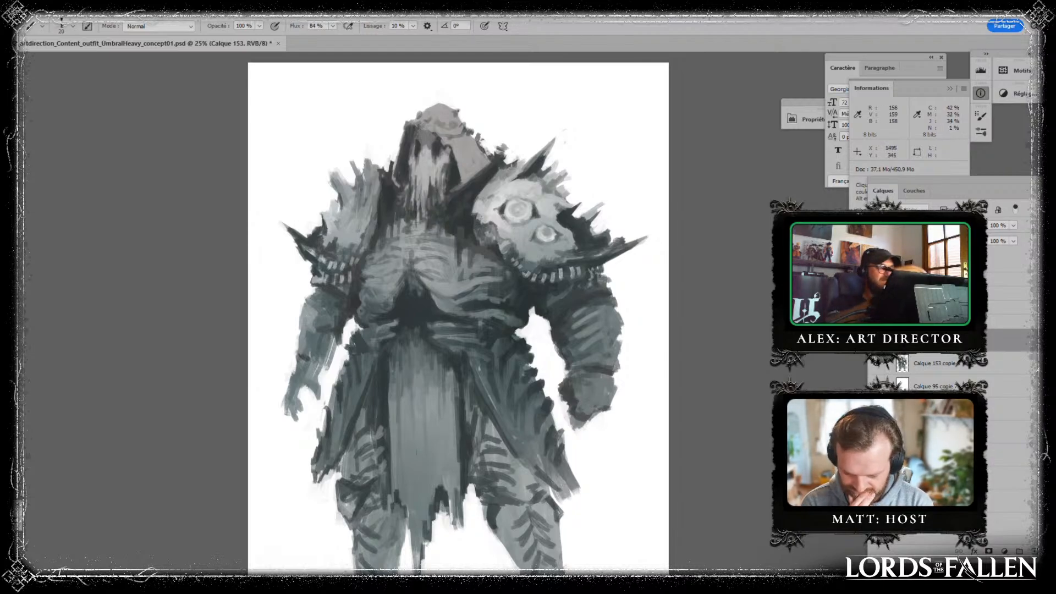
left_click_drag(435, 328, 371, 298)
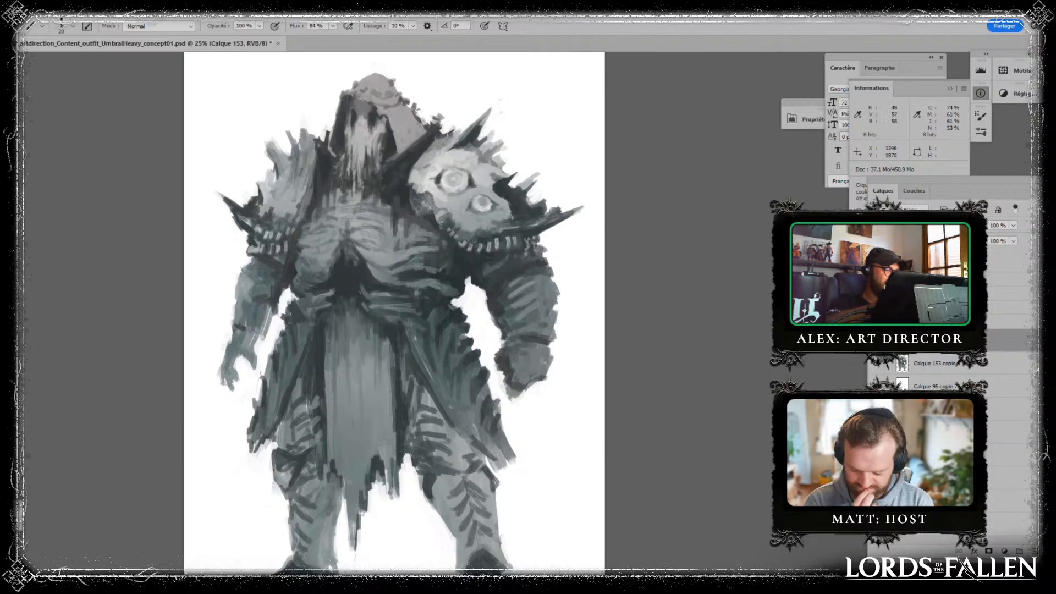
- Paint dark spikes along the top edge of the smaller pauldron using sampled tones
left_click(336, 288, "alt")
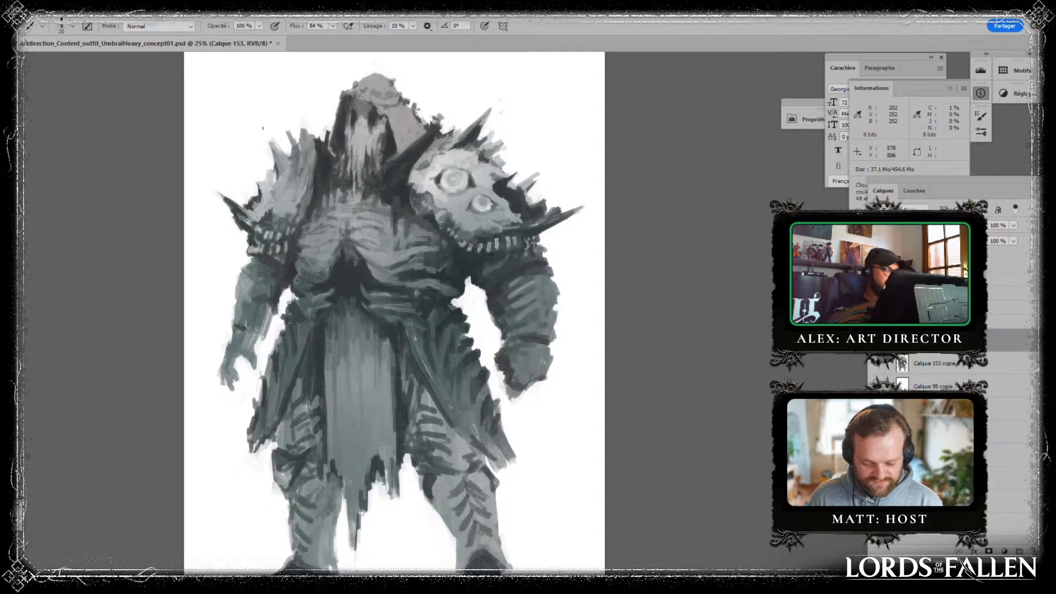
key("alt")
left_click(403, 163, "alt")
left_click_drag(274, 144, 290, 160)
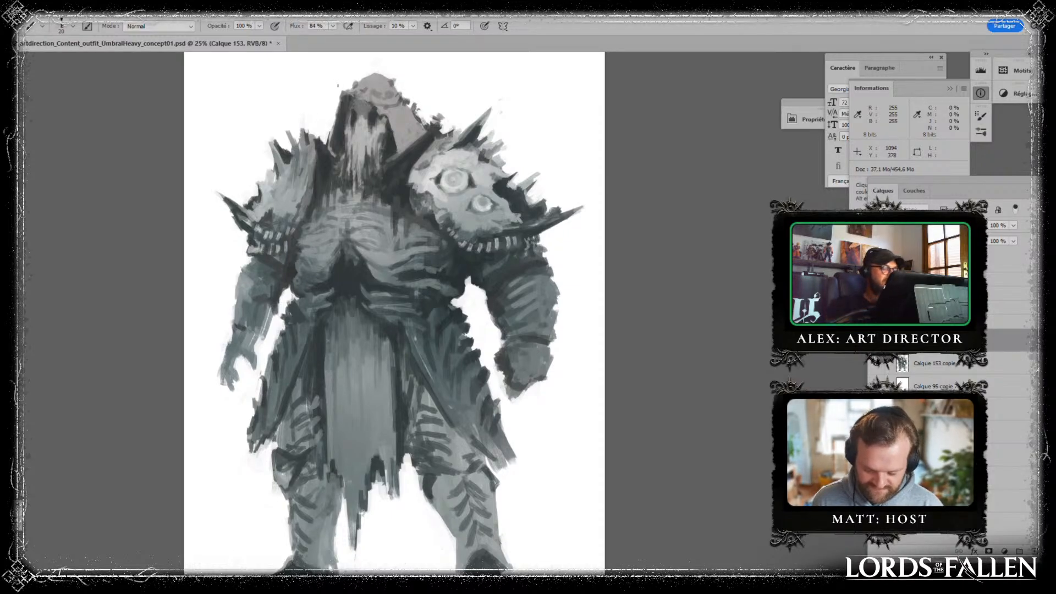
- Refine the hood's outer silhouette and its dark edge beside the large pauldron with sampled tones
key("alt")
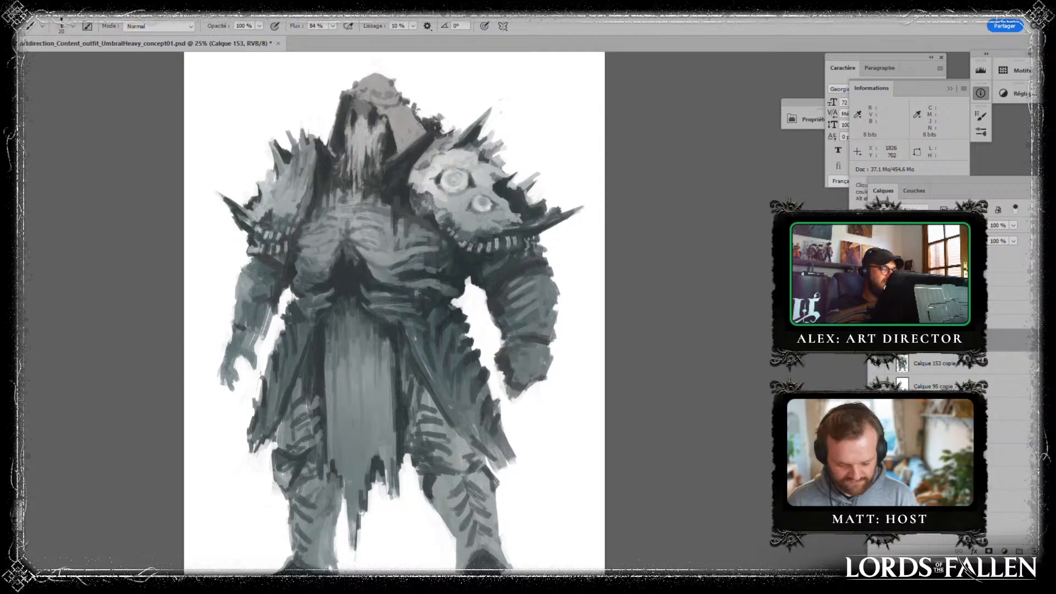
key("alt")
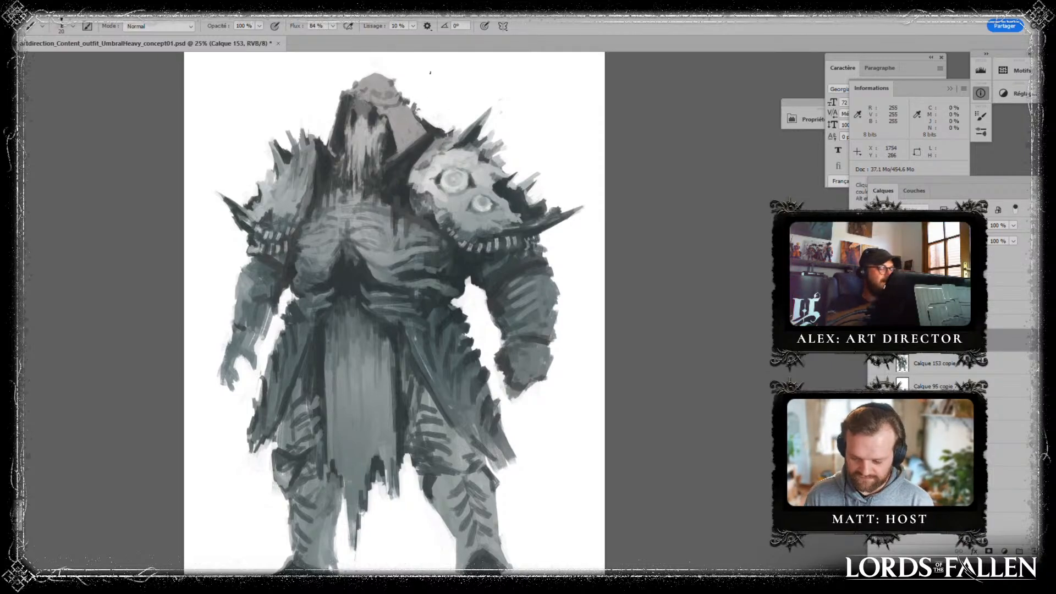
left_click(395, 205, "alt")
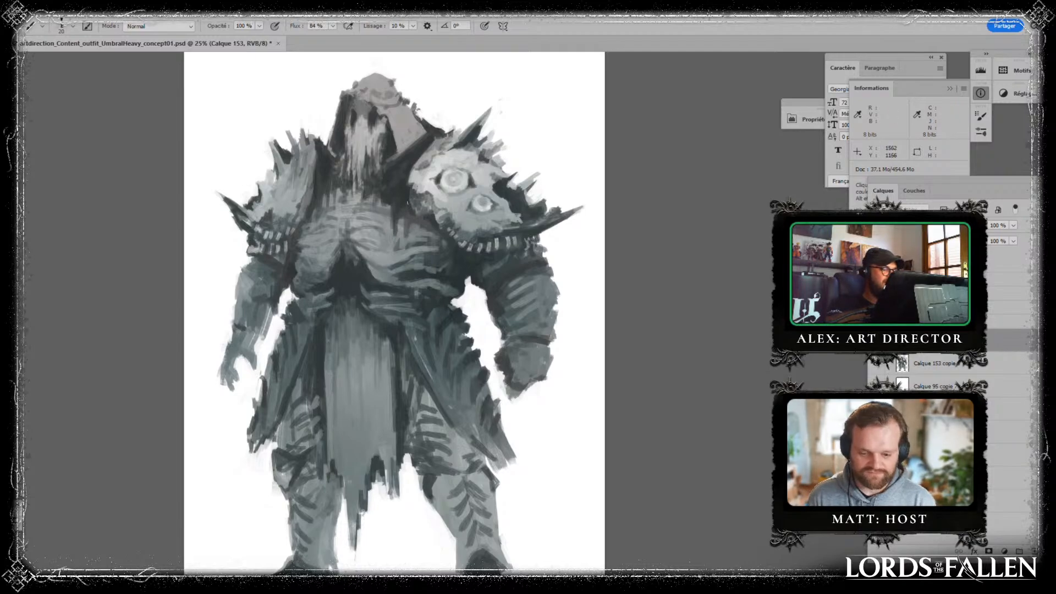
left_click(397, 204, "alt")
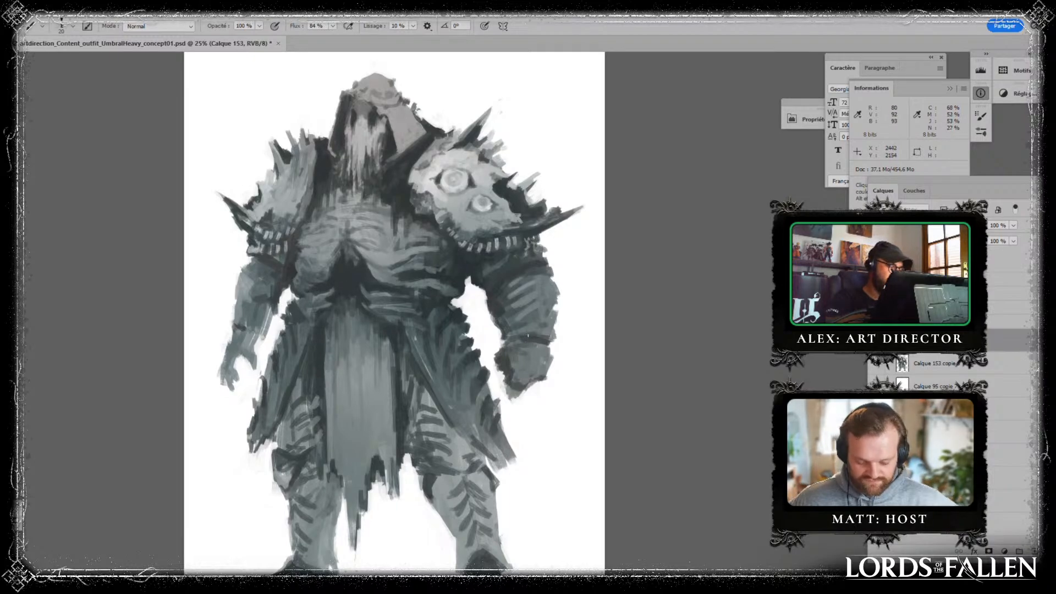
- Rework the loincloth's side edge and folds with long vertical strokes in sampled greys
left_click_drag(490, 321, 480, 259)
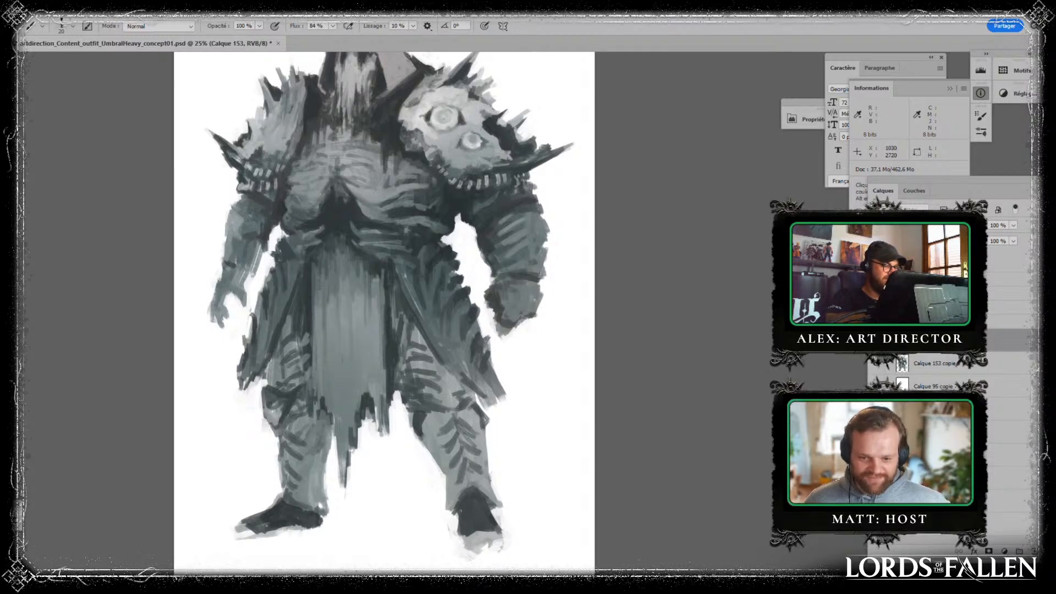
key("alt")
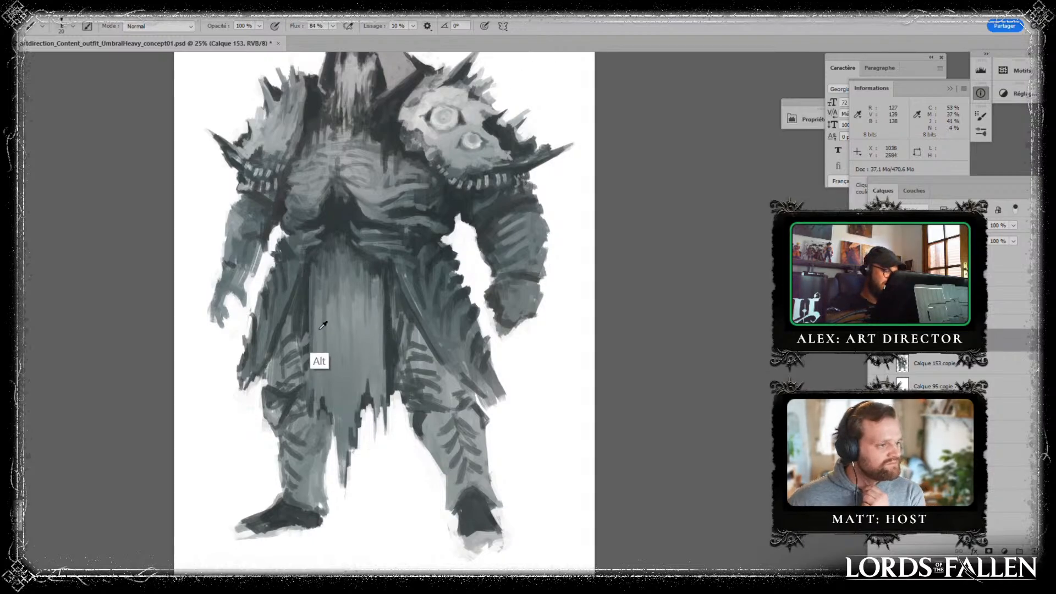
left_click(306, 288, "alt")
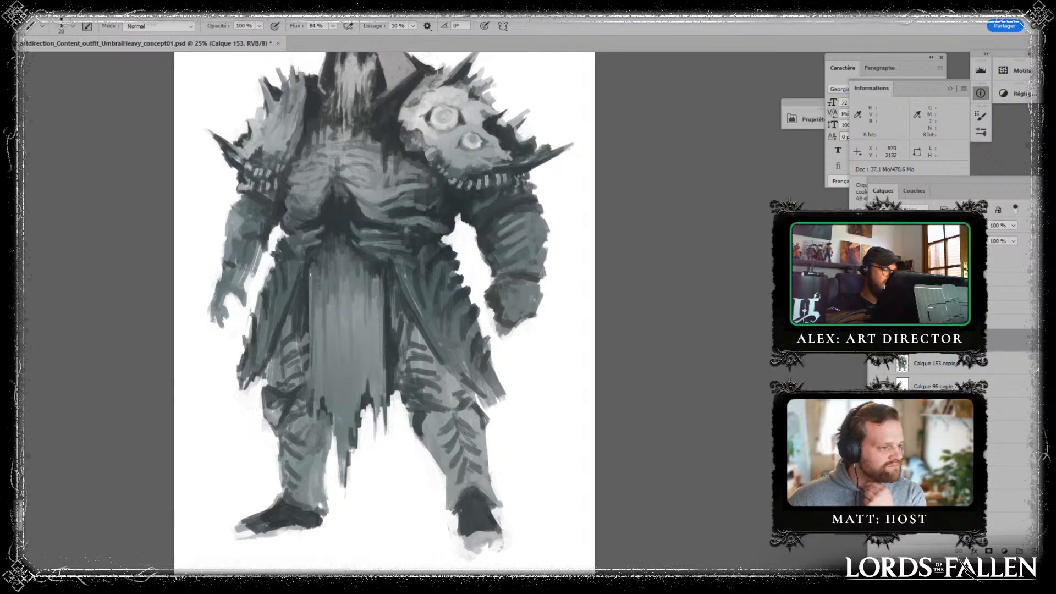
left_click_drag(310, 271, 307, 408)
left_click(312, 345, "alt")
- Paint dark curved bands across both arms below the pauldrons with greys sampled from the figure
left_click(335, 228, "alt")
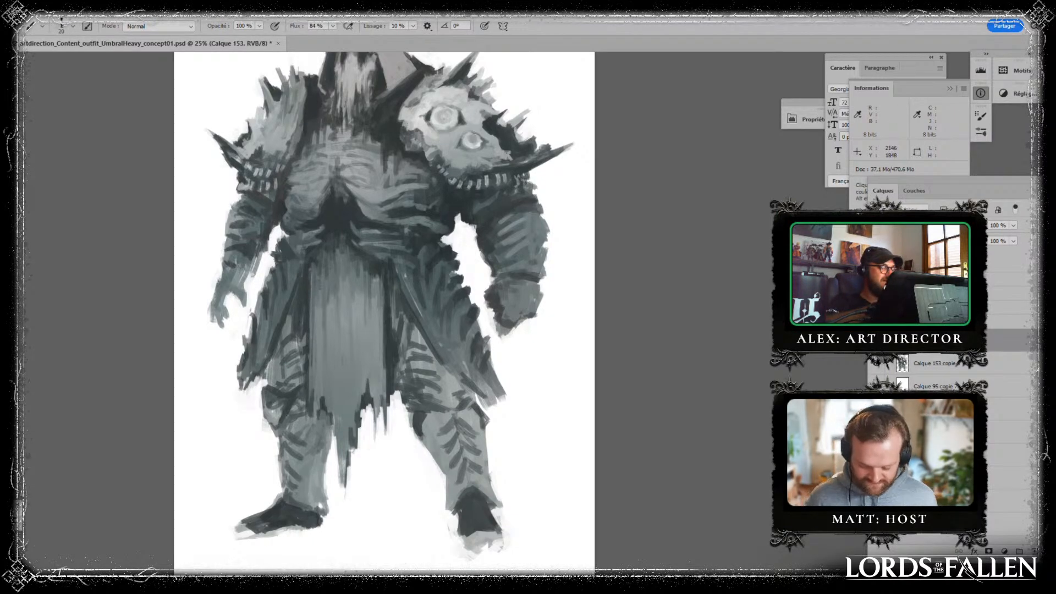
left_click(506, 219, "alt")
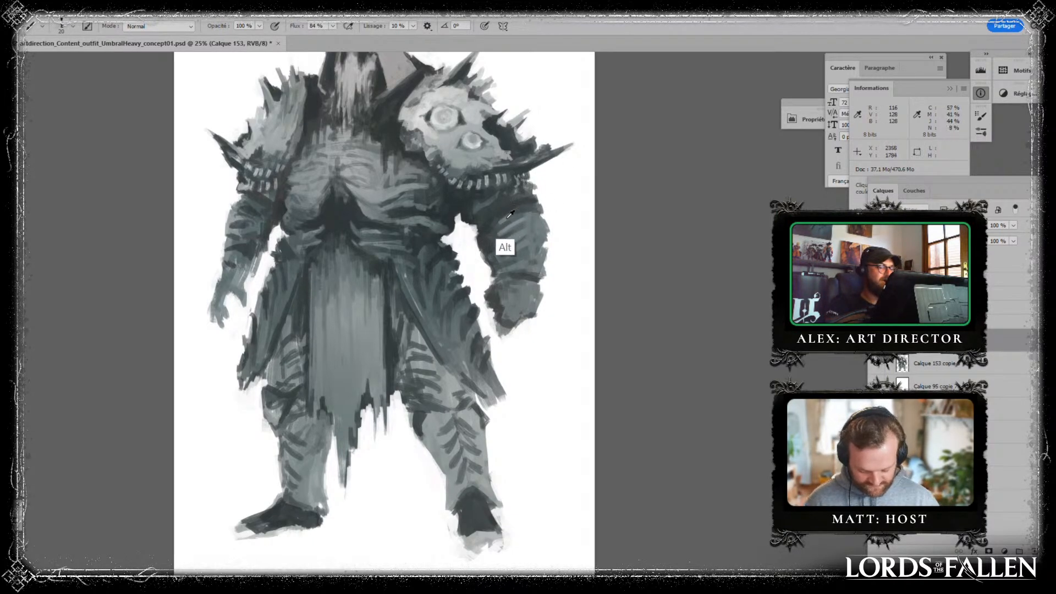
left_click(563, 211, "alt")
left_click_drag(507, 220, 531, 209)
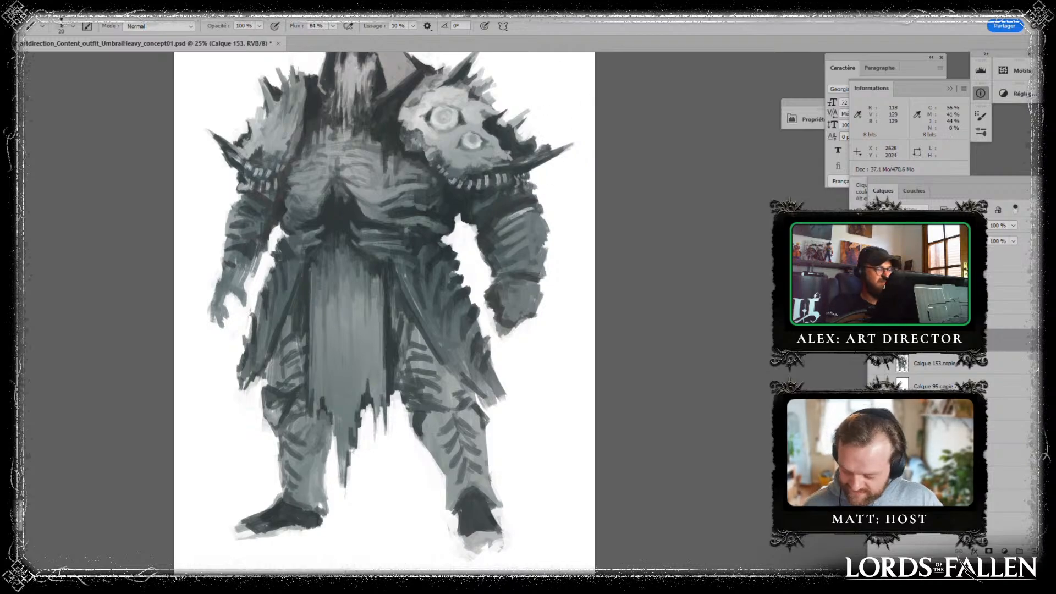
- Darken the loincloth's upper edge where it meets the waist with a sampled dark grey
left_click(309, 264, "alt")
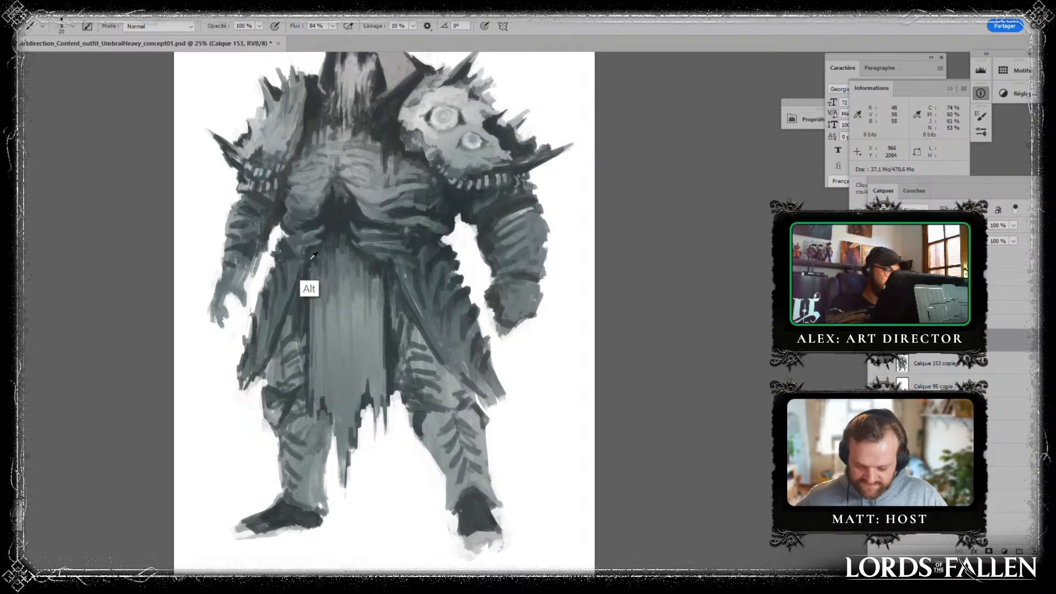
left_click_drag(311, 261, 312, 277)
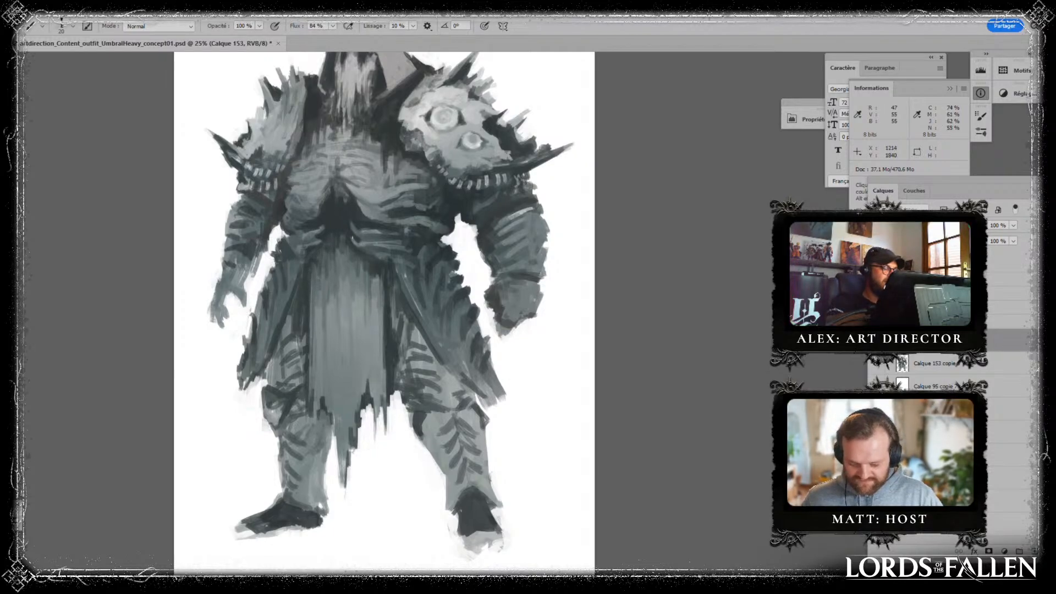
- Darken the inner edge of the smaller pauldron beside the beard with a vertical stroke and save the document
left_click(362, 246, "alt")
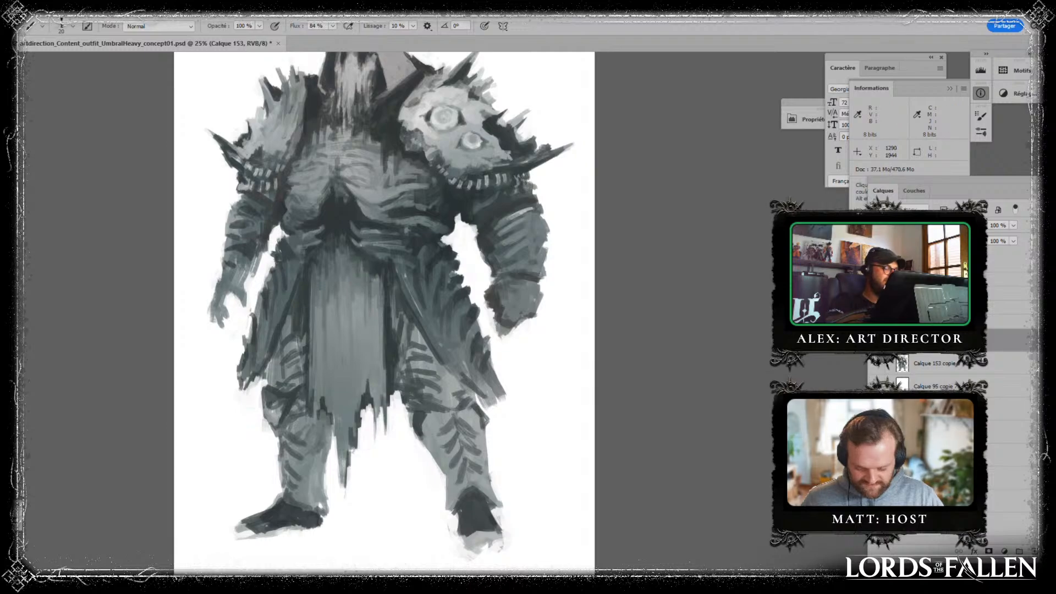
scroll(368, 239, "up", 3)
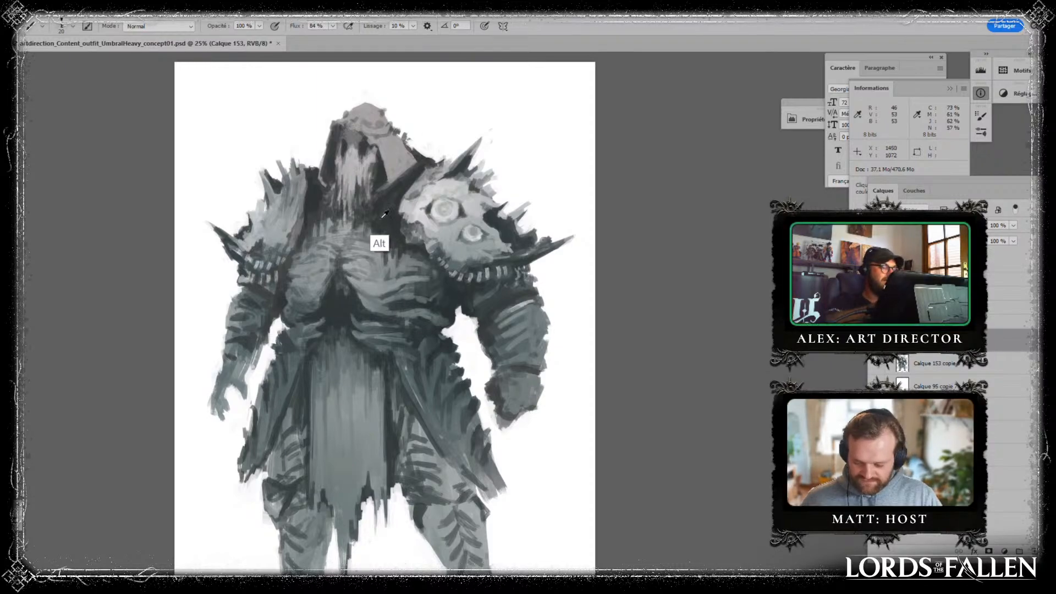
left_click_drag(312, 203, 309, 246)
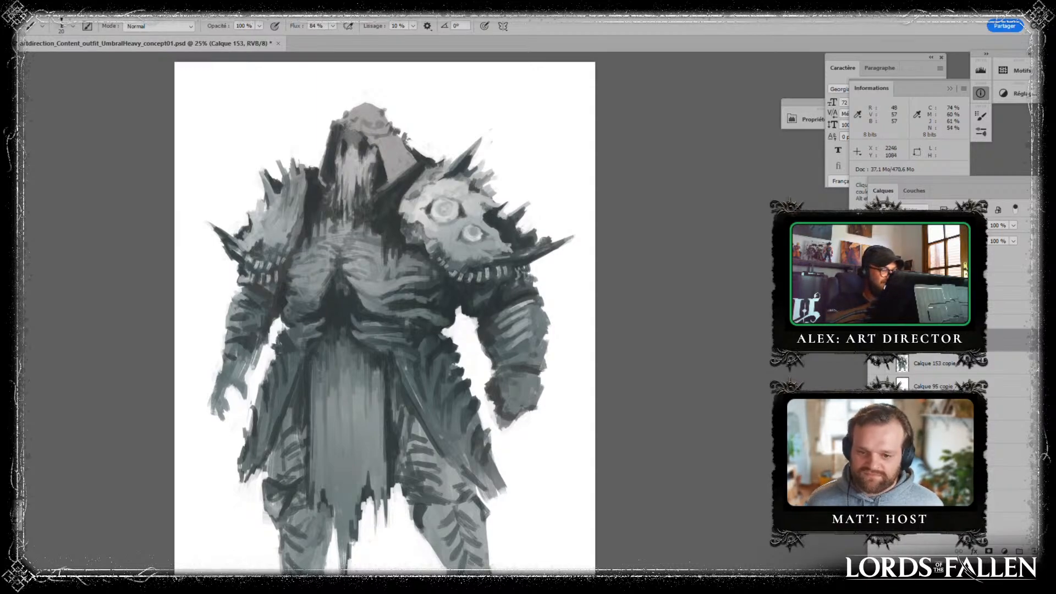
key("ctrl")
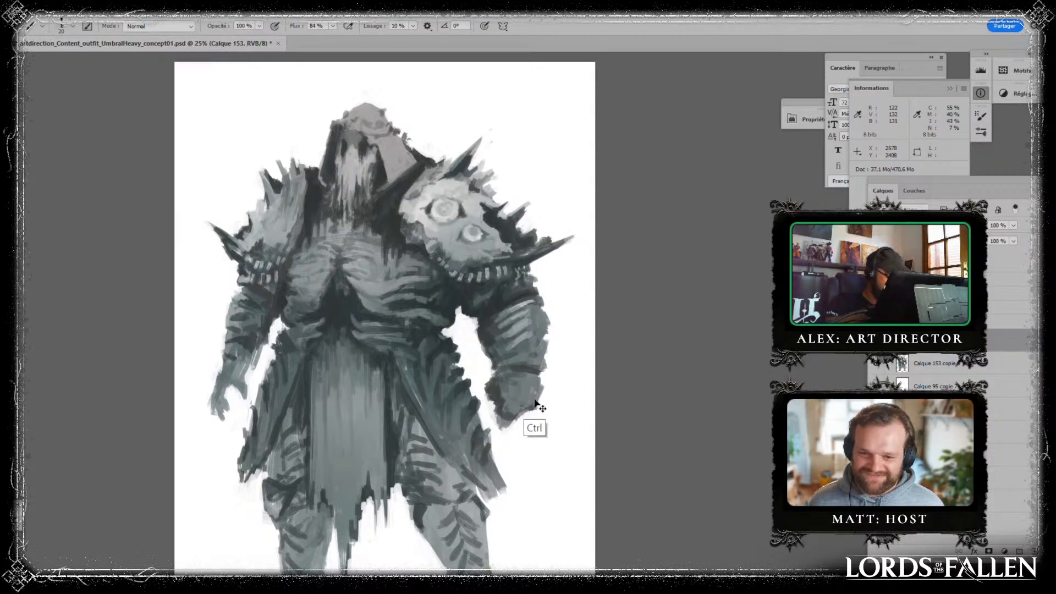
key("ctrl+s")
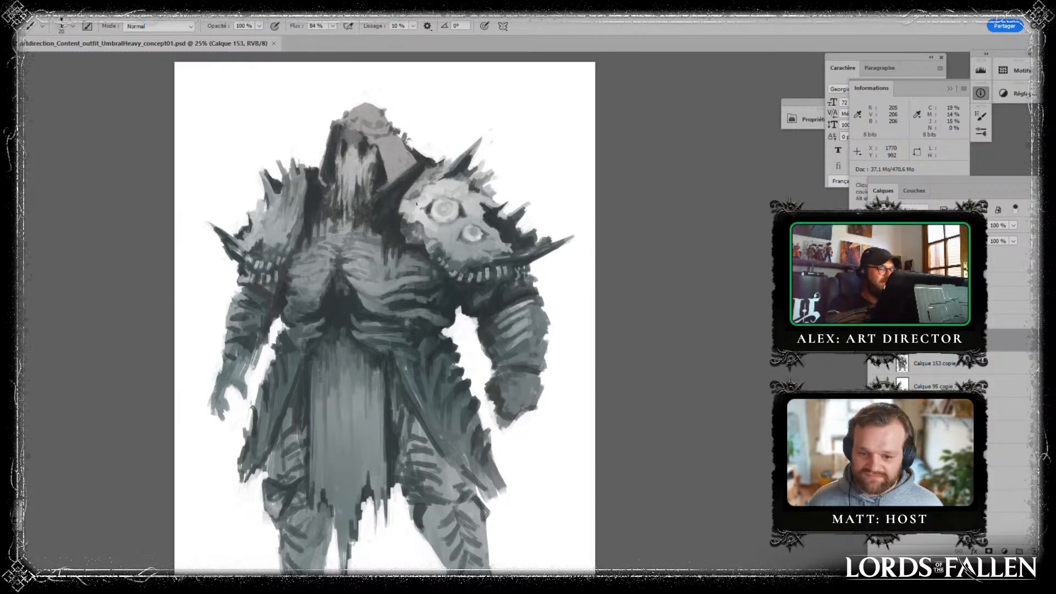
- Touch up the large pauldron's inner edge and rework the waist folds above the loincloth with sampled dark greys
left_click_drag(418, 197, 423, 188)
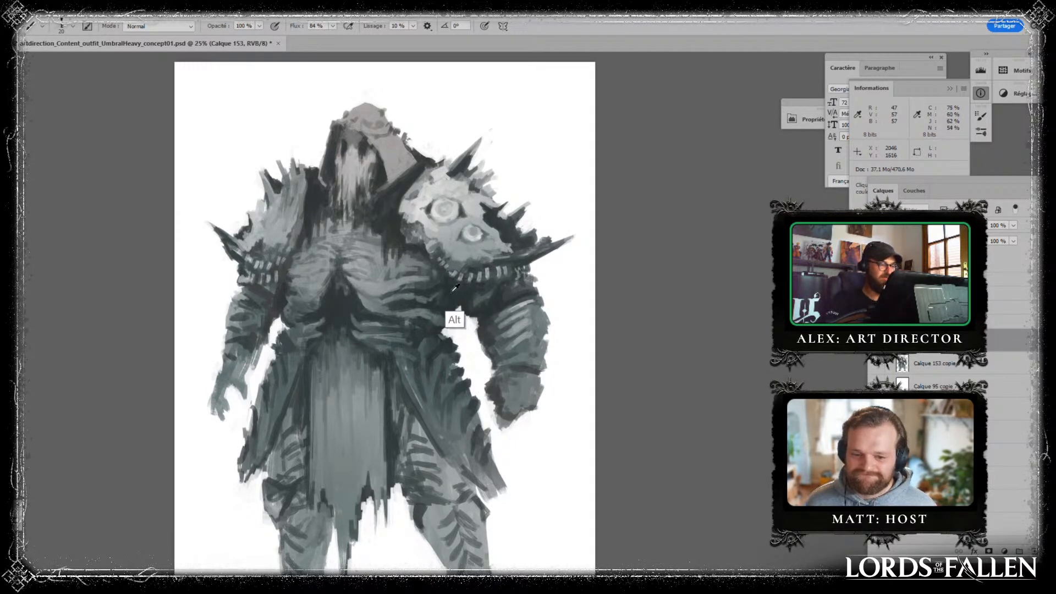
key("alt")
left_click_drag(407, 340, 419, 323)
left_click(414, 330, "alt")
left_click(396, 332, "alt")
left_click(442, 335, "alt")
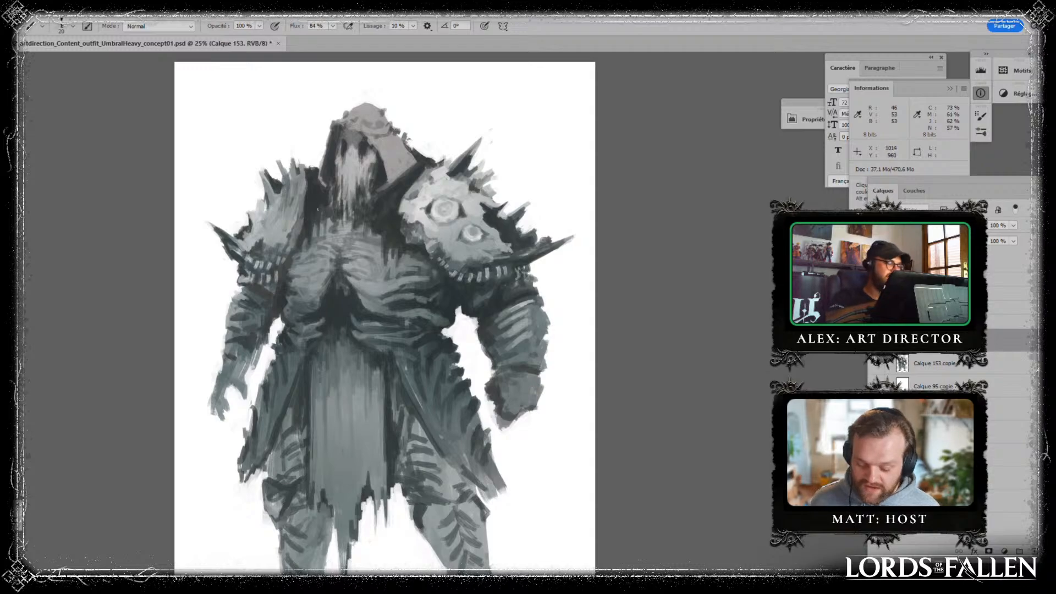
- Paint small dark touches beside the beard and on the smaller pauldron's upper spikes
left_click(325, 223, "alt")
left_click_drag(330, 189, 324, 195)
left_click_drag(287, 167, 286, 173)
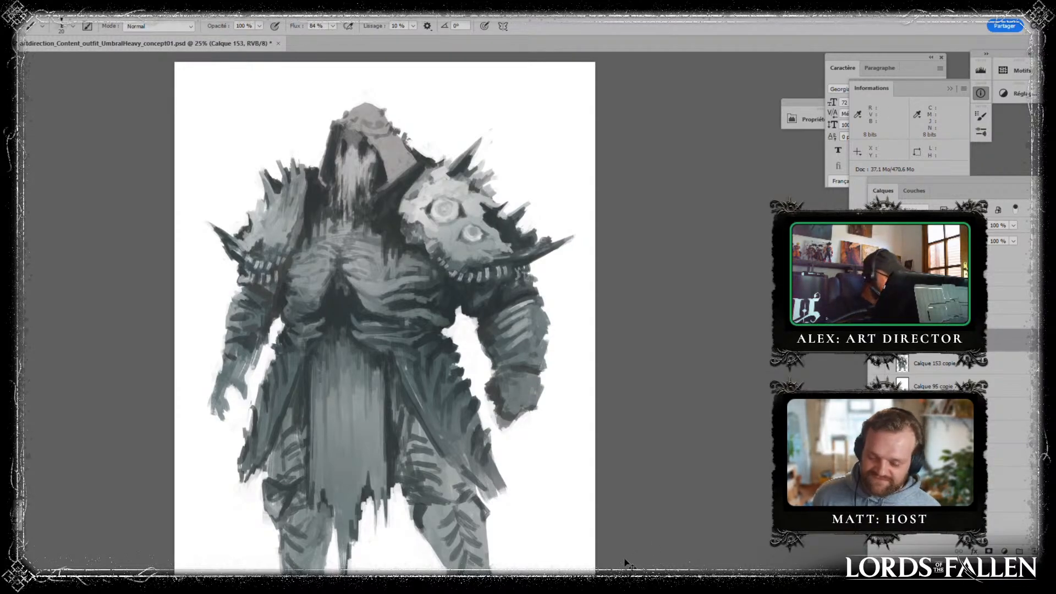
- Mirror the figure horizontally and tidy the layer stack by merging and deleting surplus layer copies
key("ctrl+shift+h")
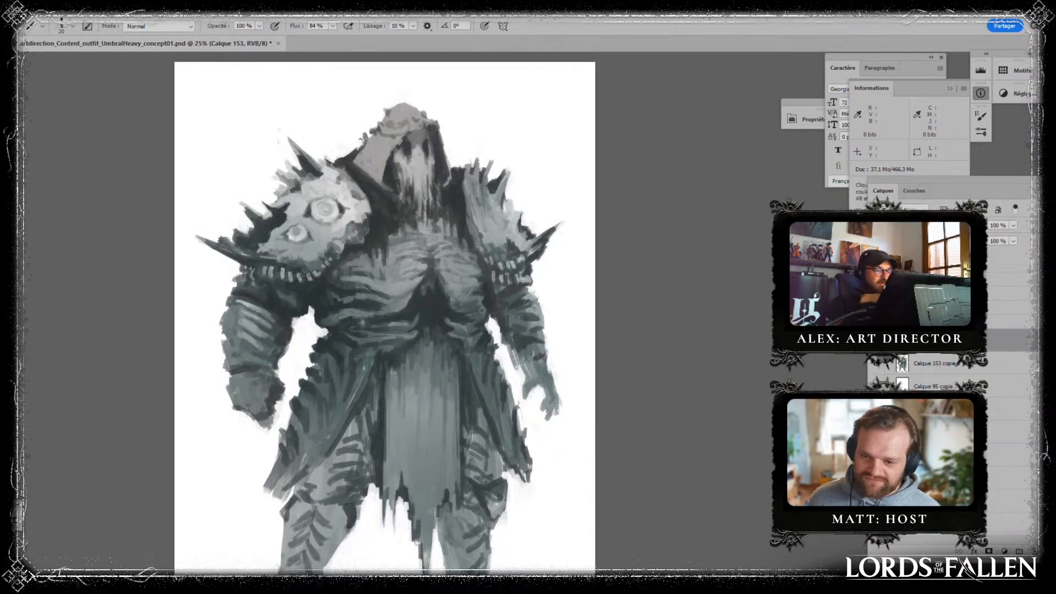
key("ctrl+e")
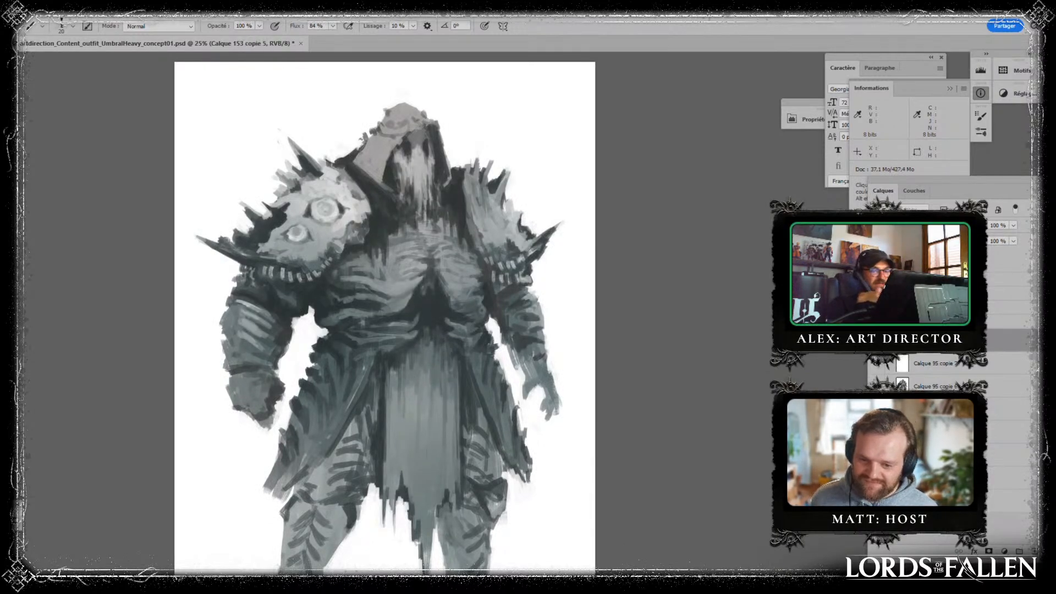
left_click(957, 366, "shift")
left_click_drag(957, 367, 1034, 551)
left_click(934, 386)
key("ctrl+e")
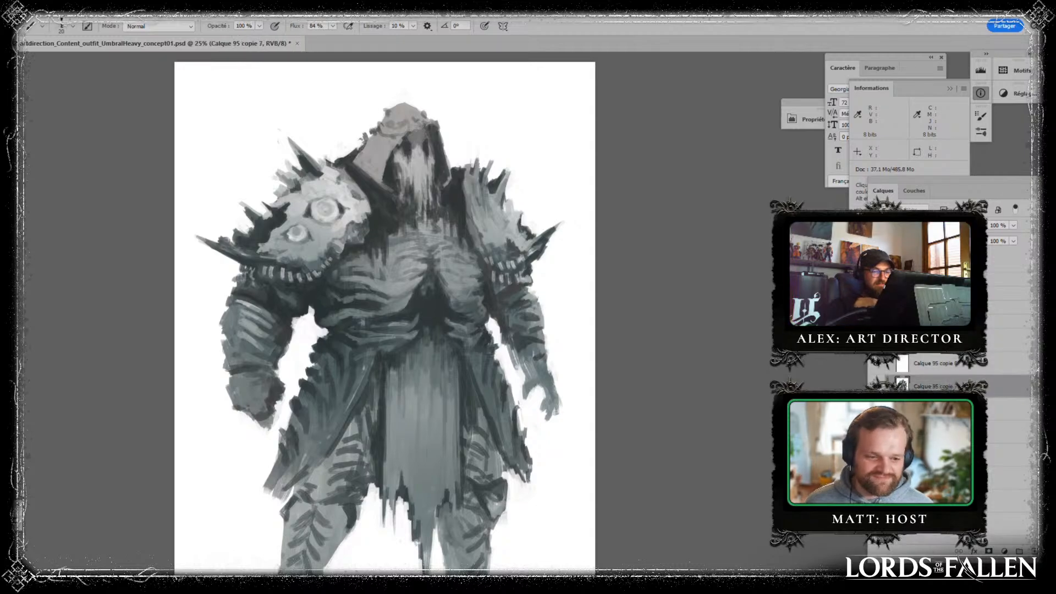
- Select the layer Calque 153 copie 6 and sample the white background beside the slimmer arm for painting
left_click(935, 341)
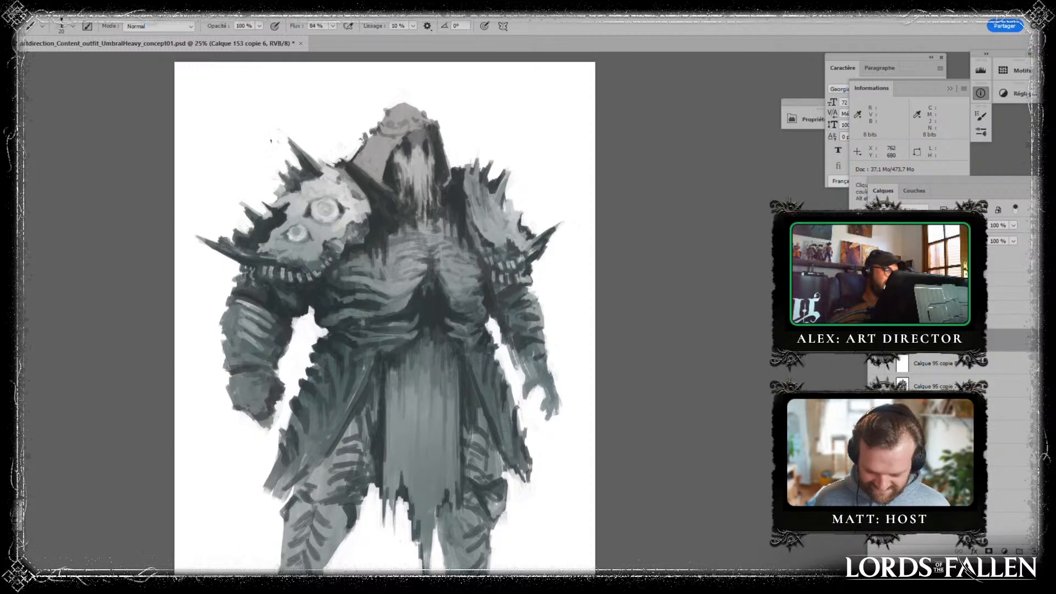
key("alt")
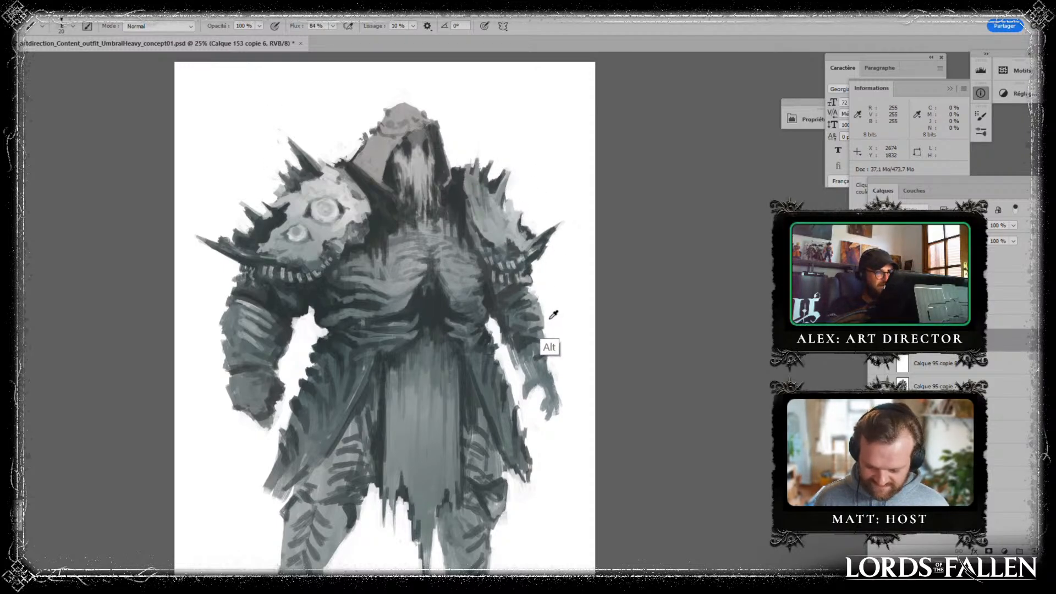
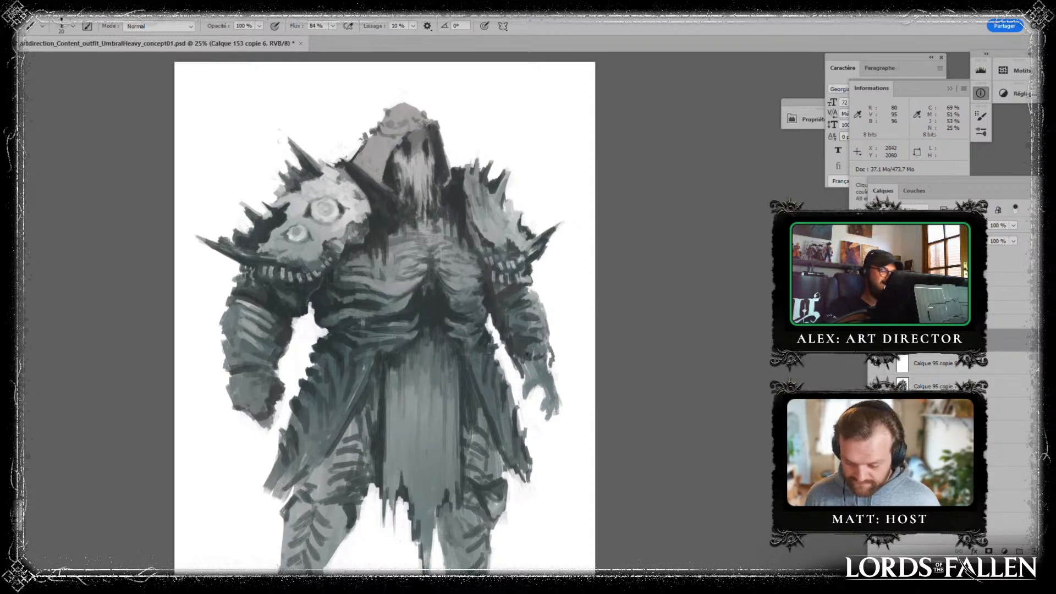
- Paint dark touches along the smaller pauldron's inner edge beside the hood with sampled tones
key("alt")
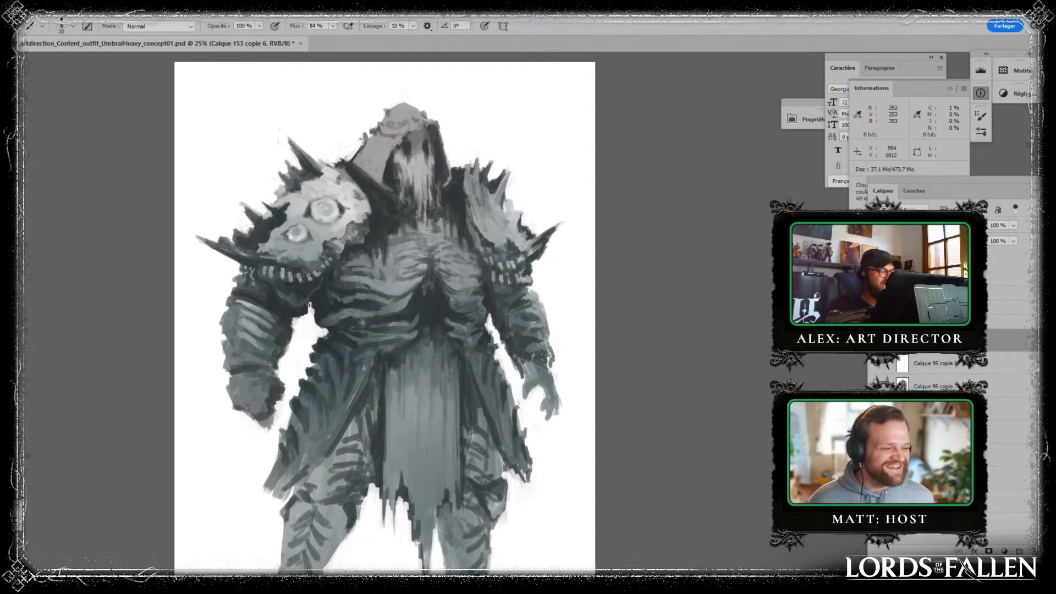
key("alt")
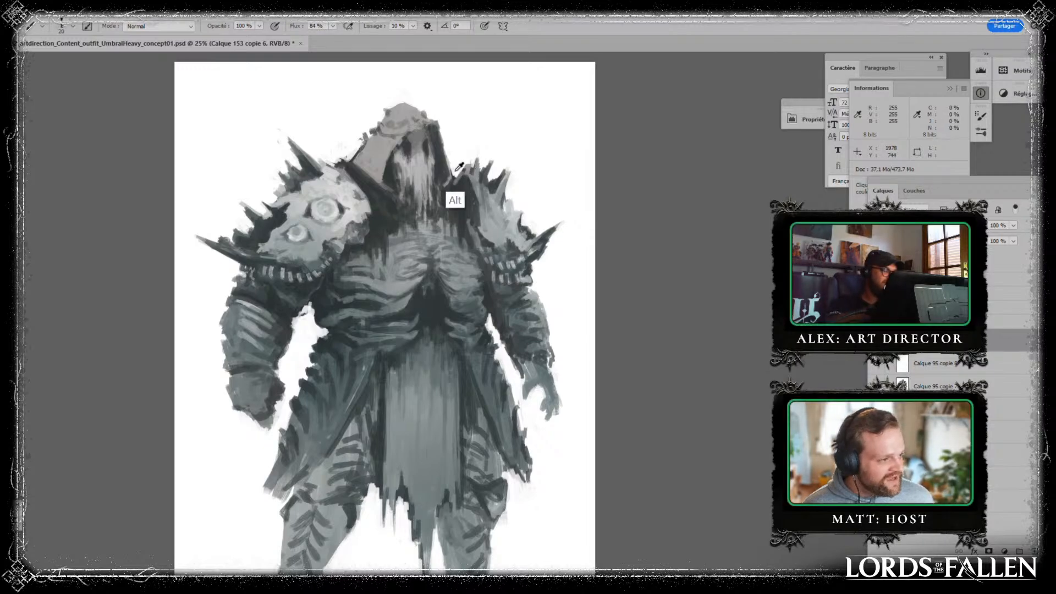
key("alt")
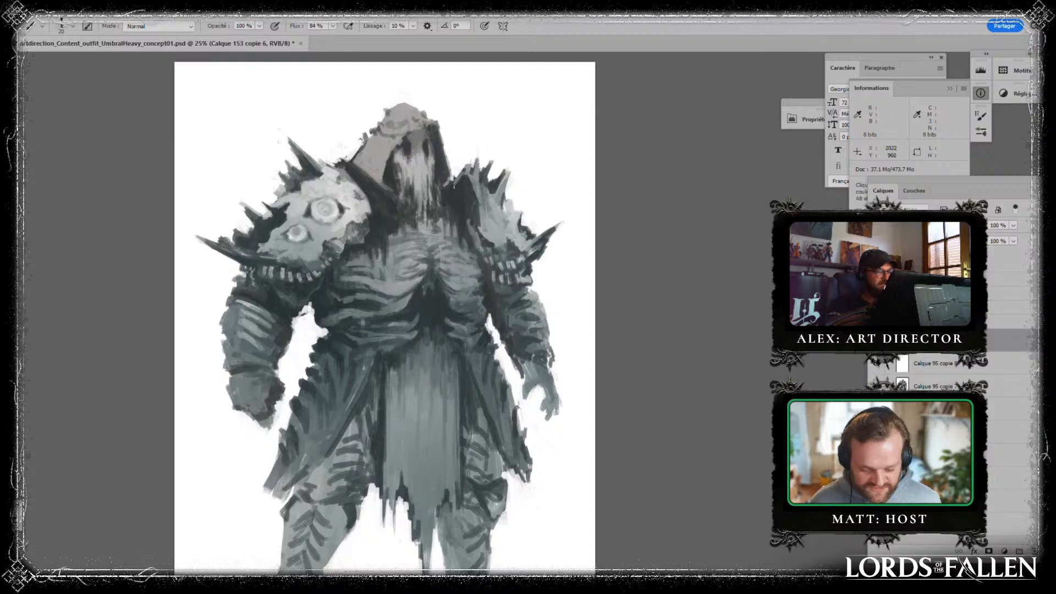
key("alt")
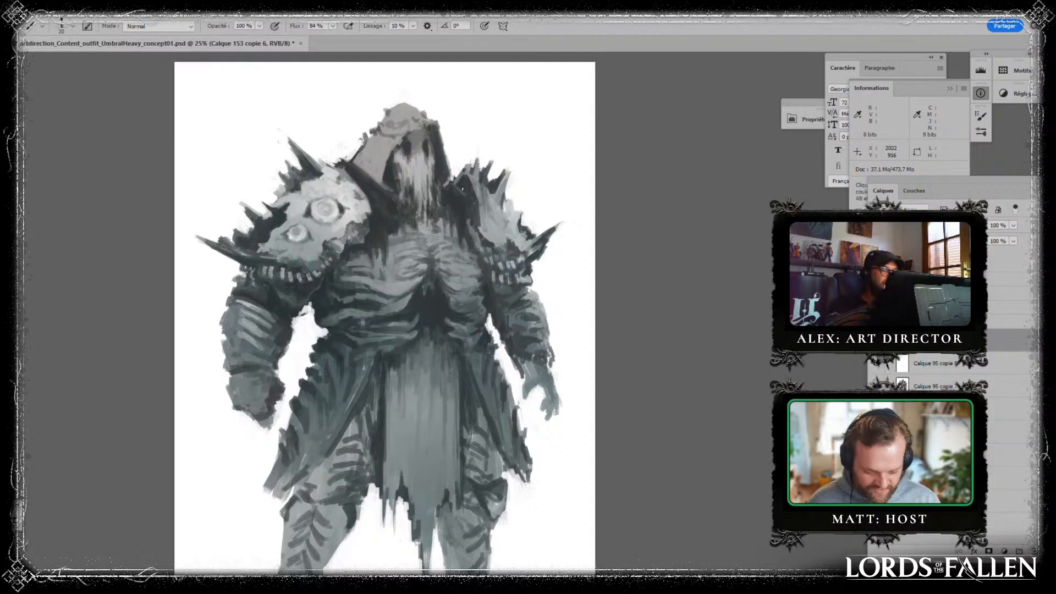
key("alt")
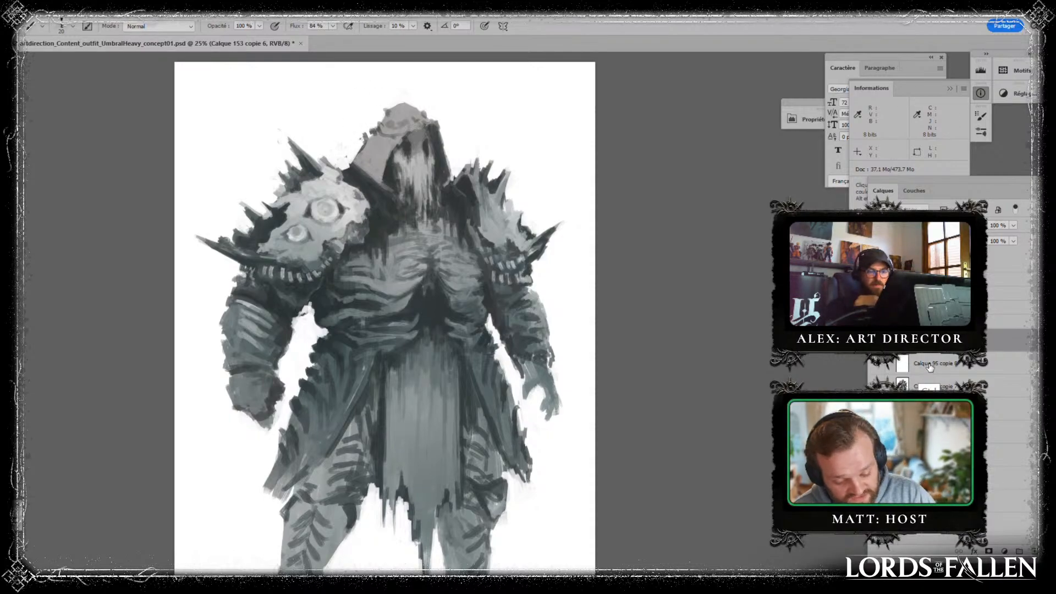
- Merge the painted layer down into the figure and duplicate the merged figure layer
key("ctrl+e")
key("ctrl+j")
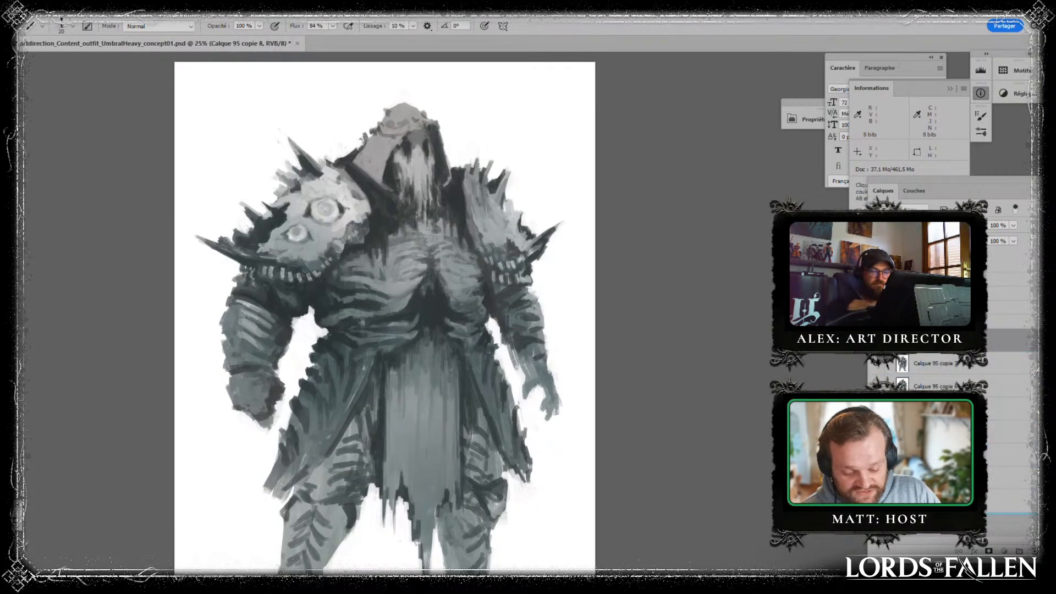
key("ctrl+minus")
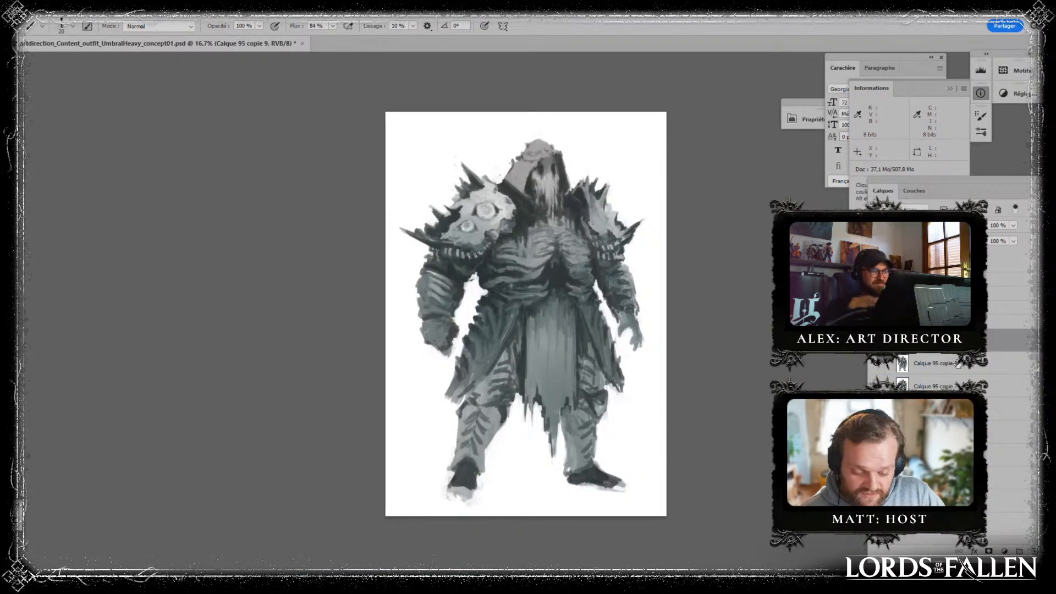
- Lasso the hooded head down to the upper chest and cut it onto its own layer
key("l")
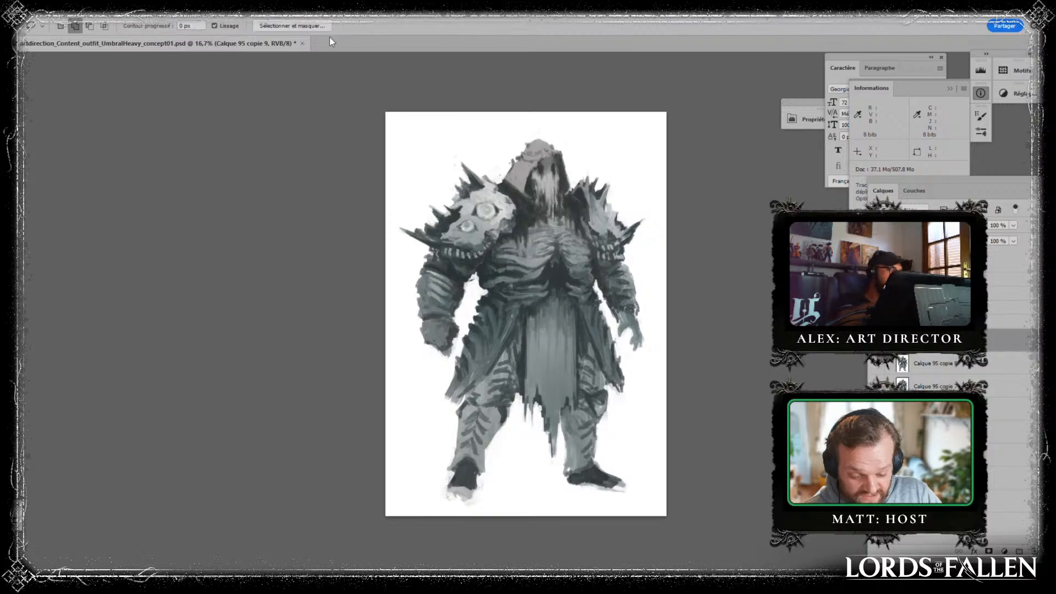
mouse_move(550, 127)
left_mouse_down()
mouse_move(502, 177)
mouse_move(572, 229)
mouse_move(551, 129)
left_mouse_up()
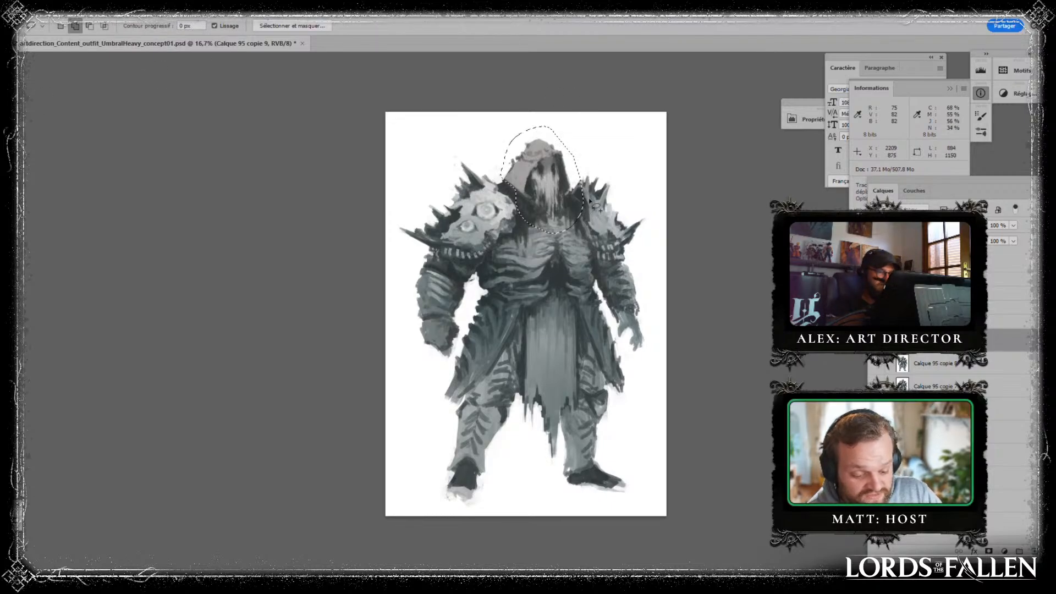
key("ctrl+shift+j")
- Narrow the cut-out head symmetrically to about 92% width, keeping its full height
key("ctrl+t")
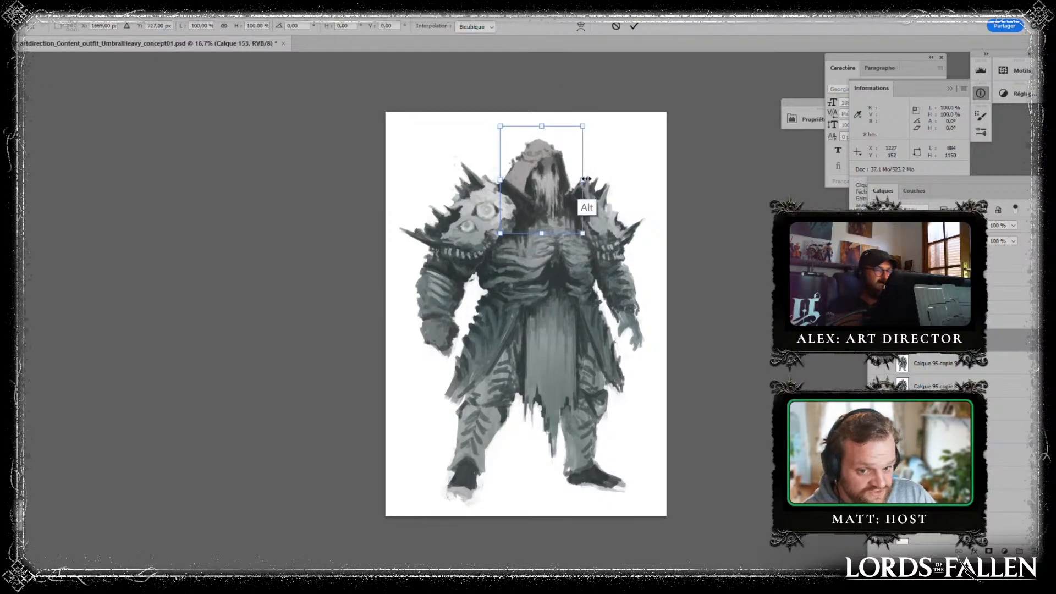
mouse_move(584, 180)
left_mouse_down()
mouse_move(593, 177)
mouse_move(580, 179)
left_mouse_up()
left_click_drag(581, 138, 561, 270)
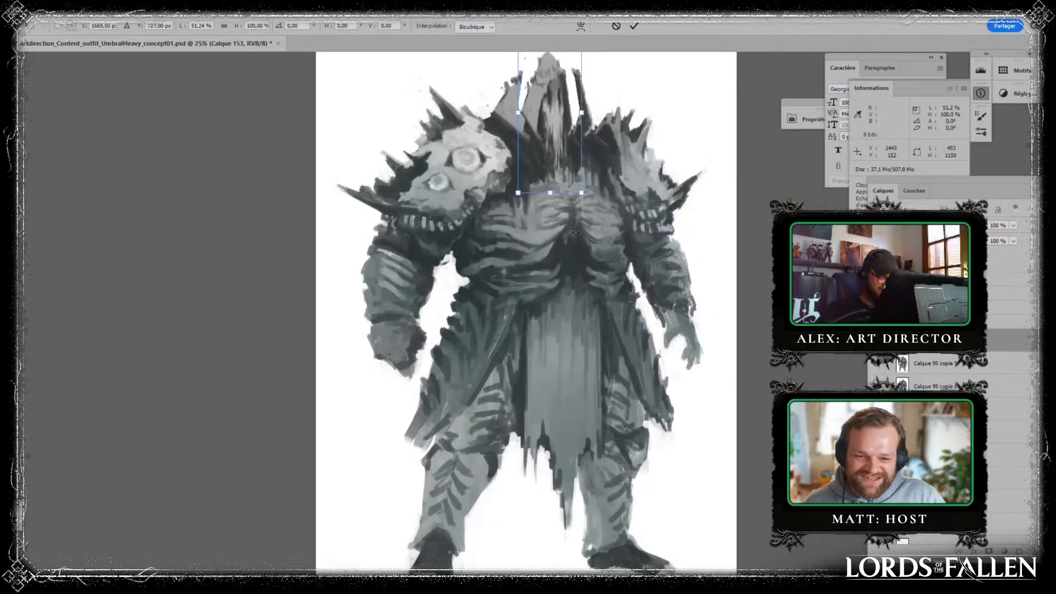
scroll(575, 233, "up", 1)
left_click_drag(576, 232, 501, 403)
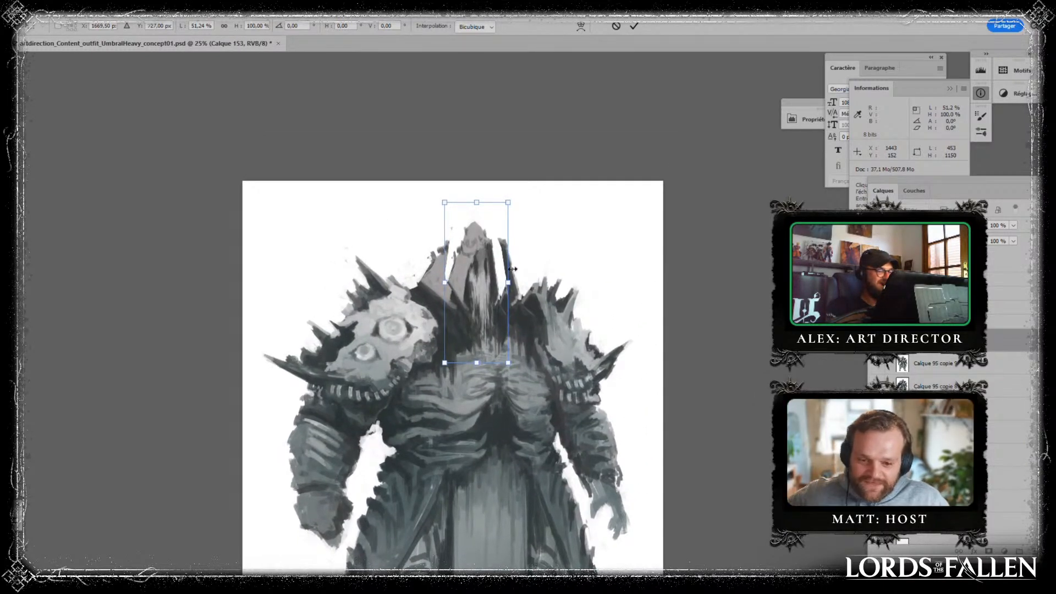
mouse_move(508, 282)
left_mouse_down()
mouse_move(581, 270)
mouse_move(513, 279)
mouse_move(532, 283)
left_mouse_up()
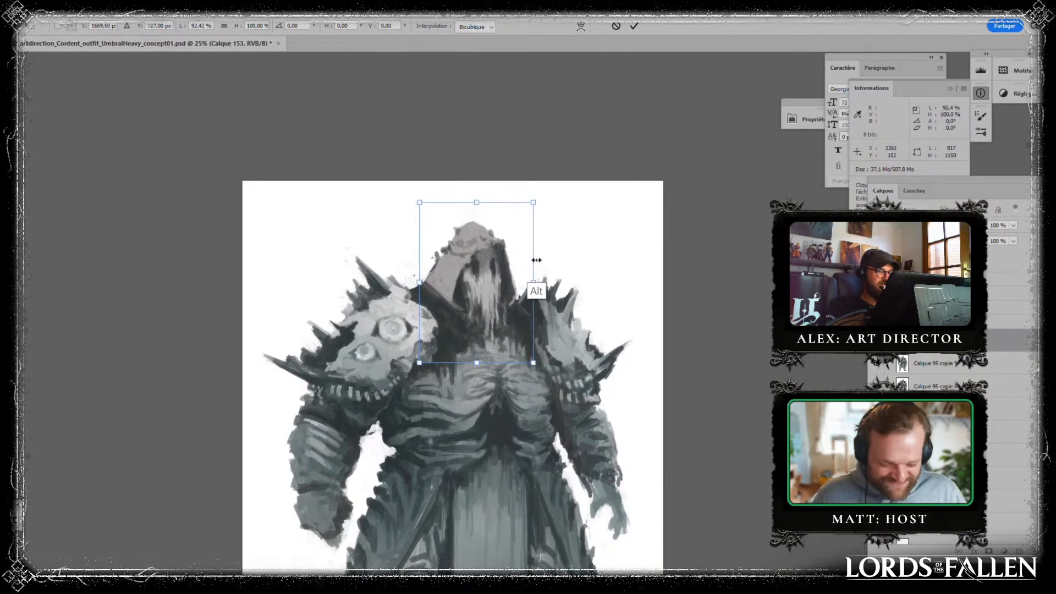
key("Return")
- Warp the head layer, pulling the hood's upper corner outward and up and nudging its opposite side inward
key("l")
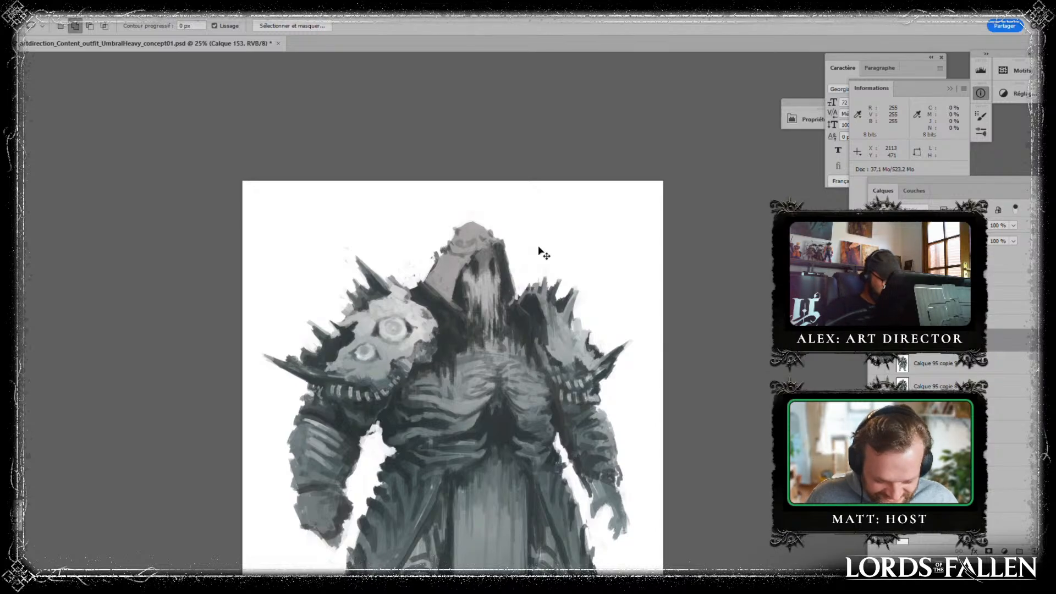
key("ctrl+t")
right_click(487, 267)
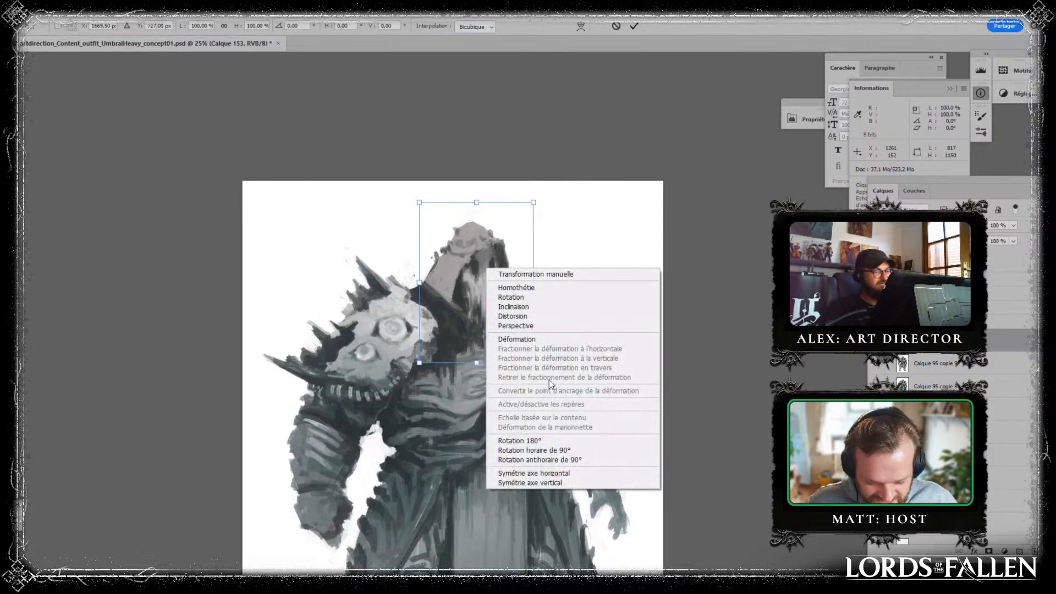
left_click(506, 337)
left_click_drag(491, 263, 463, 245)
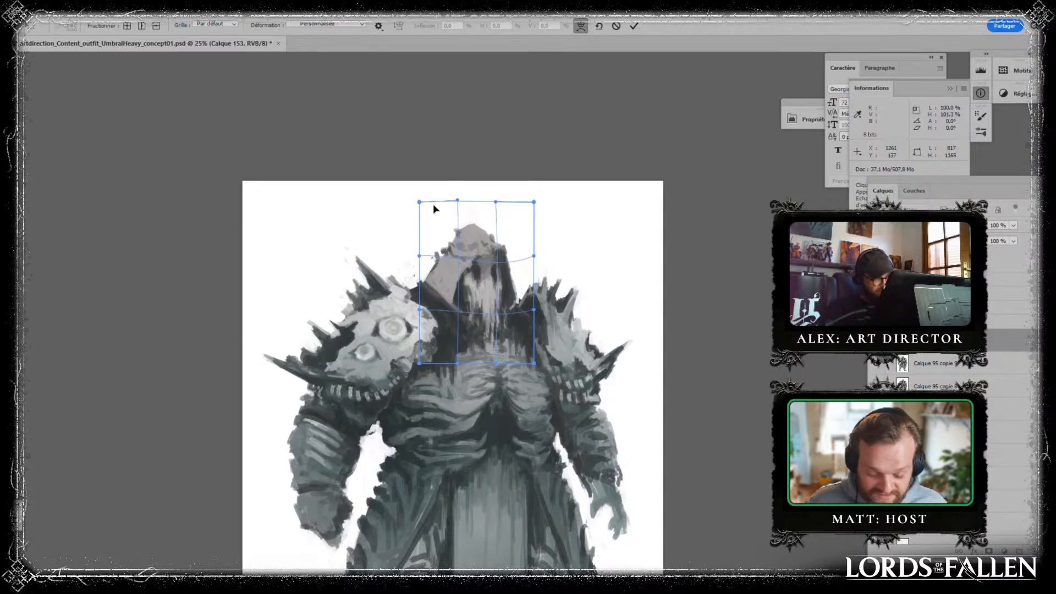
left_click_drag(433, 204, 426, 190)
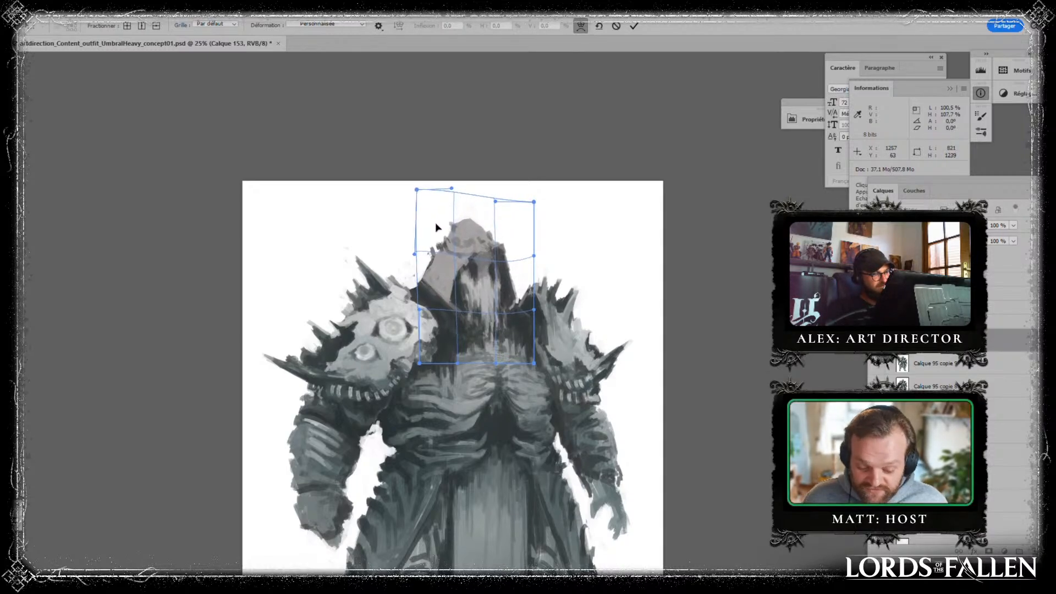
left_click_drag(493, 236, 498, 241)
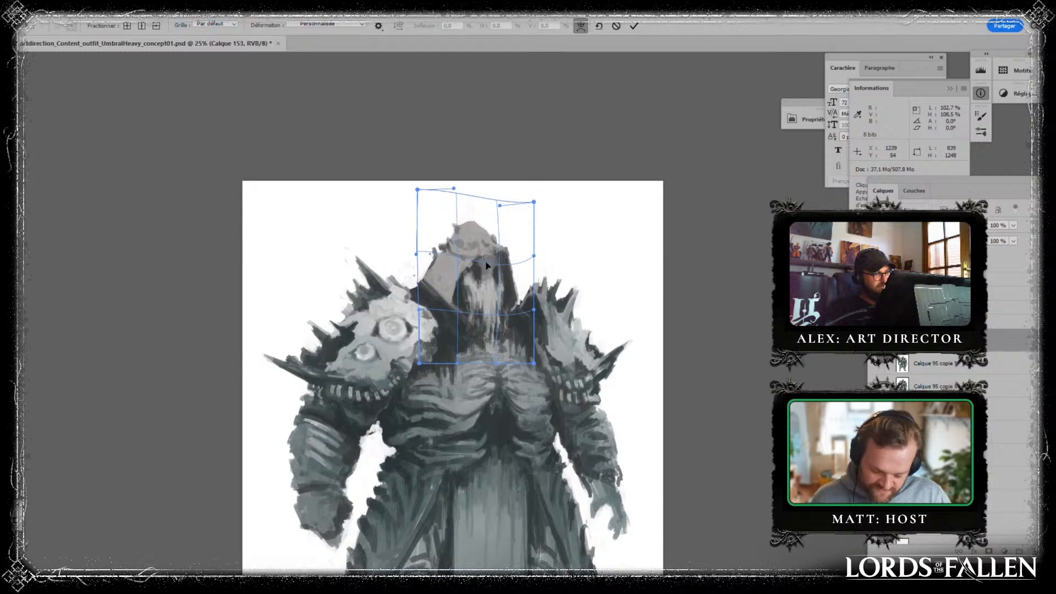
left_click_drag(515, 292, 510, 292)
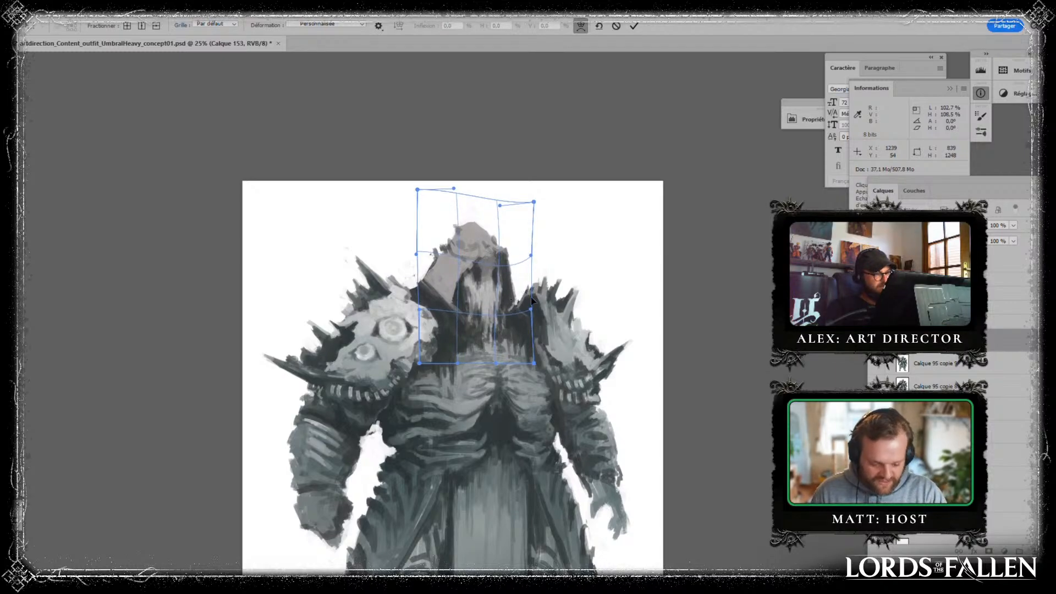
key("Return")
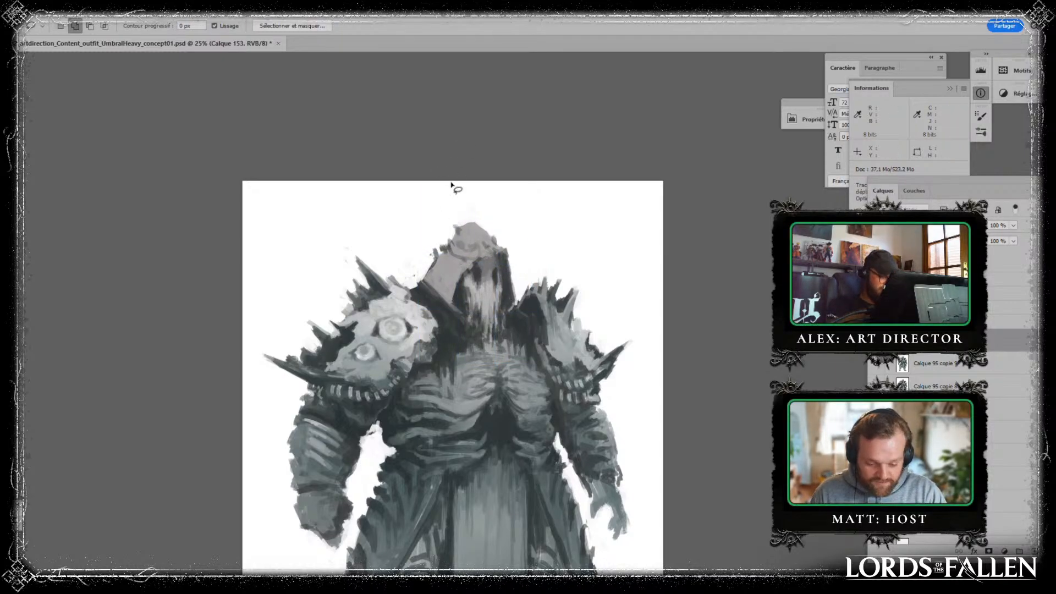
- Touch up the hood's lower edge with the Brush and merge the head into the figure, continuing on a new layer
key("b")
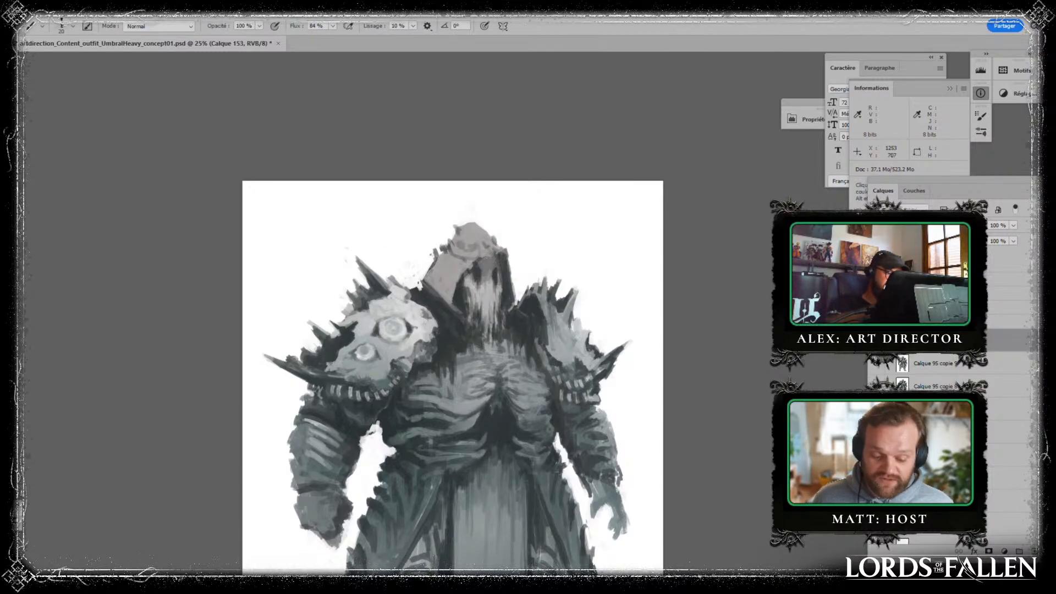
left_click_drag(556, 282, 521, 251)
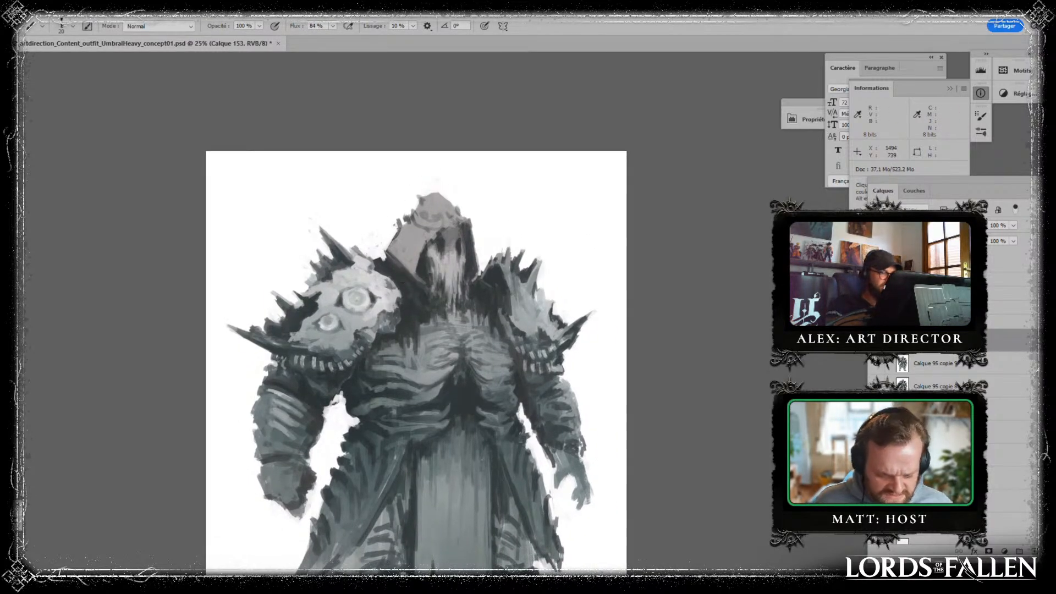
left_click(420, 269, "alt")
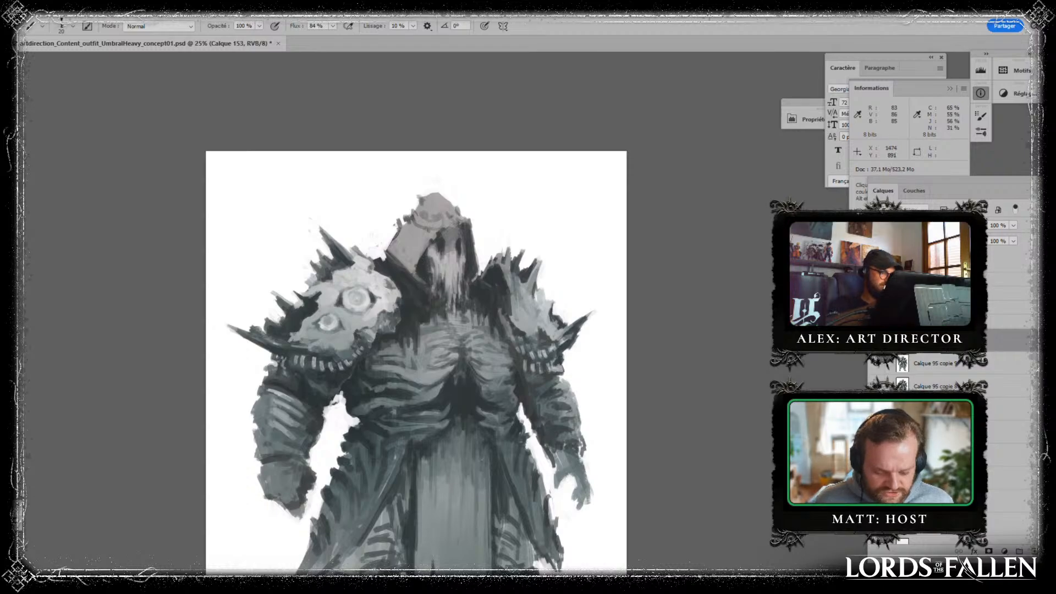
left_click(429, 269, "alt")
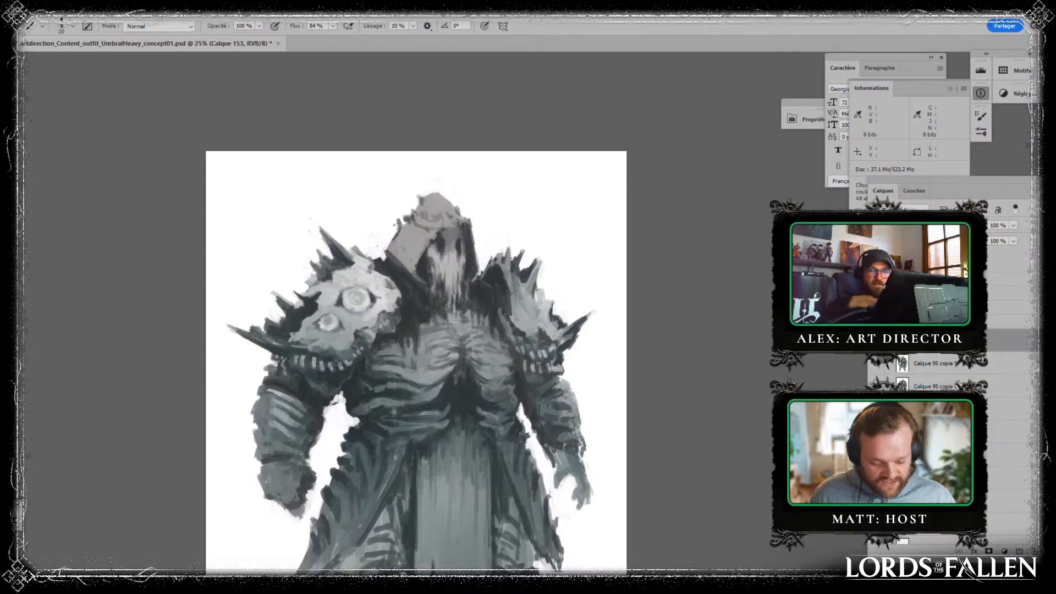
key("ctrl+e")
key("ctrl+z")
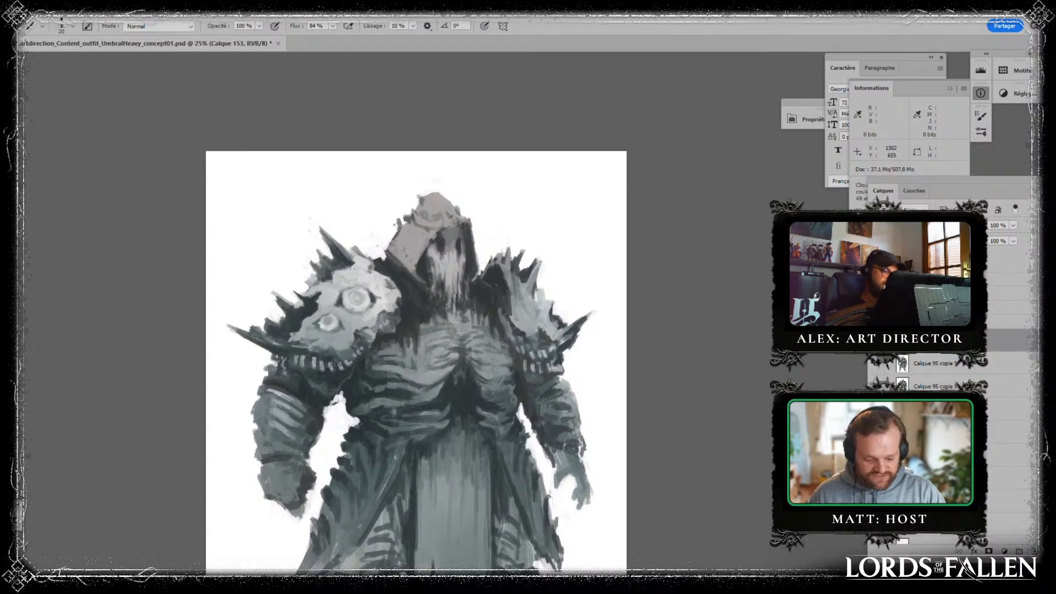
- Paint dark diagonal fold stripes across the hood's side and crown, sampling greys from the figure
left_click(397, 235, "alt")
mouse_move(397, 233)
left_mouse_down()
mouse_move(421, 234)
mouse_move(411, 242)
mouse_move(421, 254)
mouse_move(420, 244)
left_mouse_up()
left_click(406, 254, "alt")
left_click(410, 276, "alt")
left_click(417, 266, "alt")
left_click(426, 268, "alt")
mouse_move(402, 224)
left_mouse_down()
mouse_move(414, 233)
mouse_move(455, 227)
mouse_move(433, 242)
mouse_move(413, 217)
mouse_move(438, 207)
mouse_move(452, 223)
mouse_move(406, 211)
mouse_move(468, 230)
left_mouse_up()
left_click(442, 233, "alt")
left_click(416, 221, "alt")
left_click(493, 237, "alt")
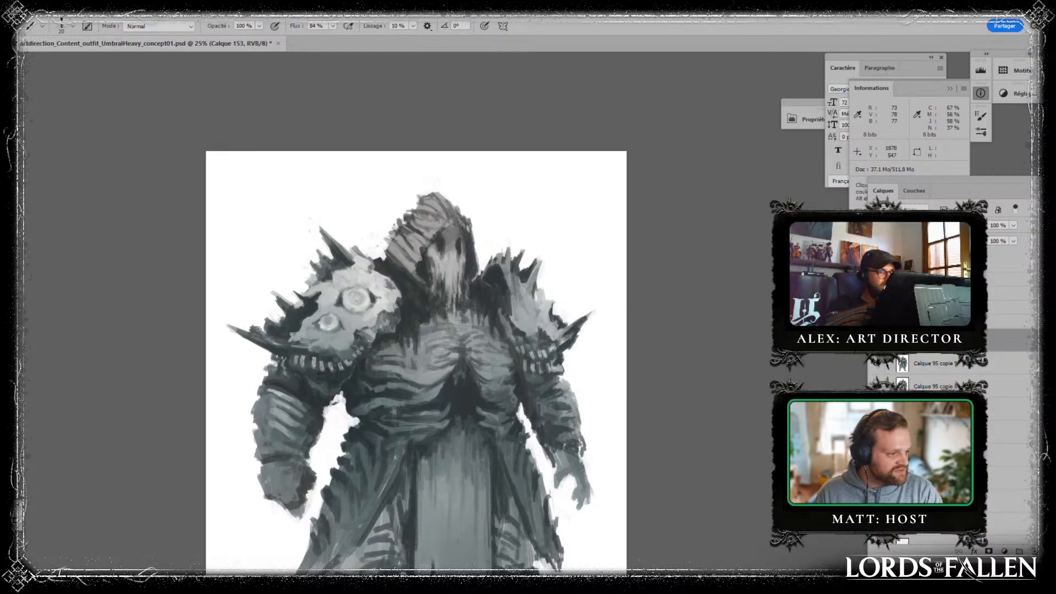
left_click(387, 300, "alt")
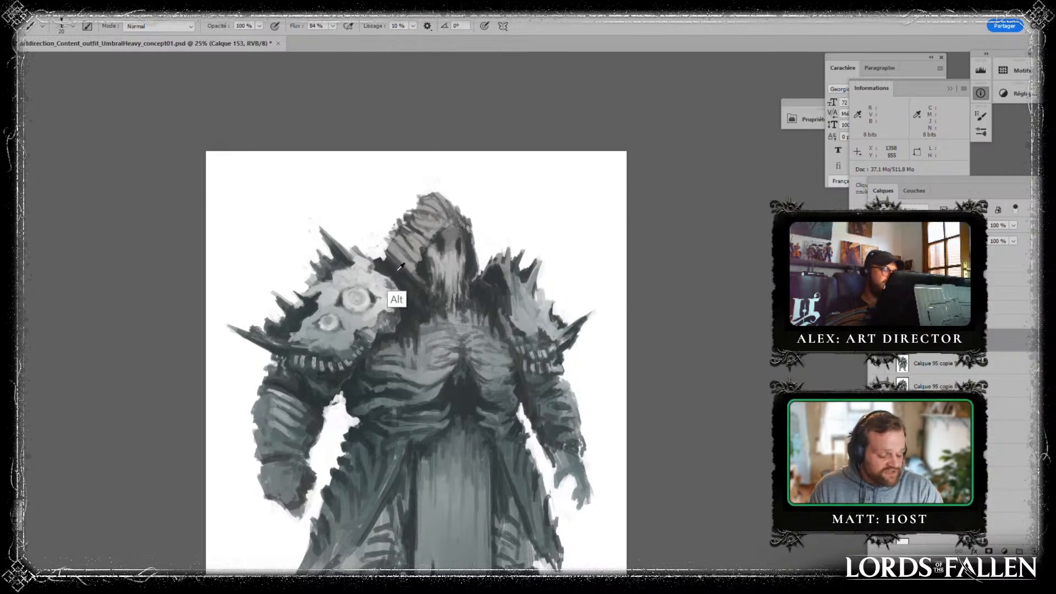
- Repaint the slimmer arm's wrist and hand with sampled greys, adding darker fingers and a thumb
left_click_drag(560, 280, 482, 165)
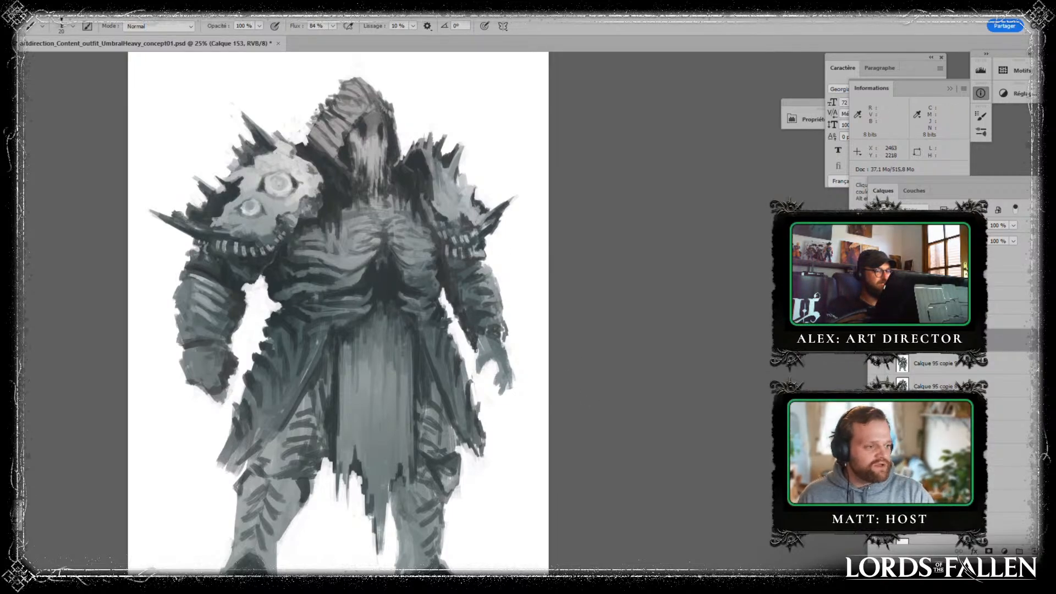
mouse_move(475, 350)
left_mouse_down()
mouse_move(486, 357)
mouse_move(473, 361)
mouse_move(488, 365)
left_mouse_up()
left_click(478, 375, "alt")
left_click(469, 351, "alt")
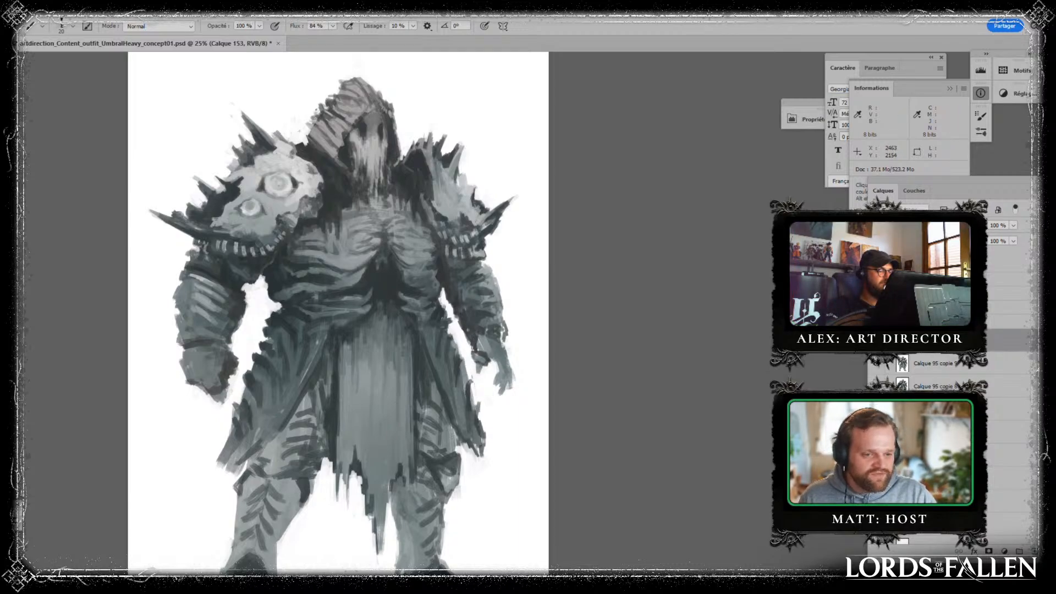
left_click(471, 349, "alt")
left_click(496, 346, "alt")
left_click(476, 330, "alt")
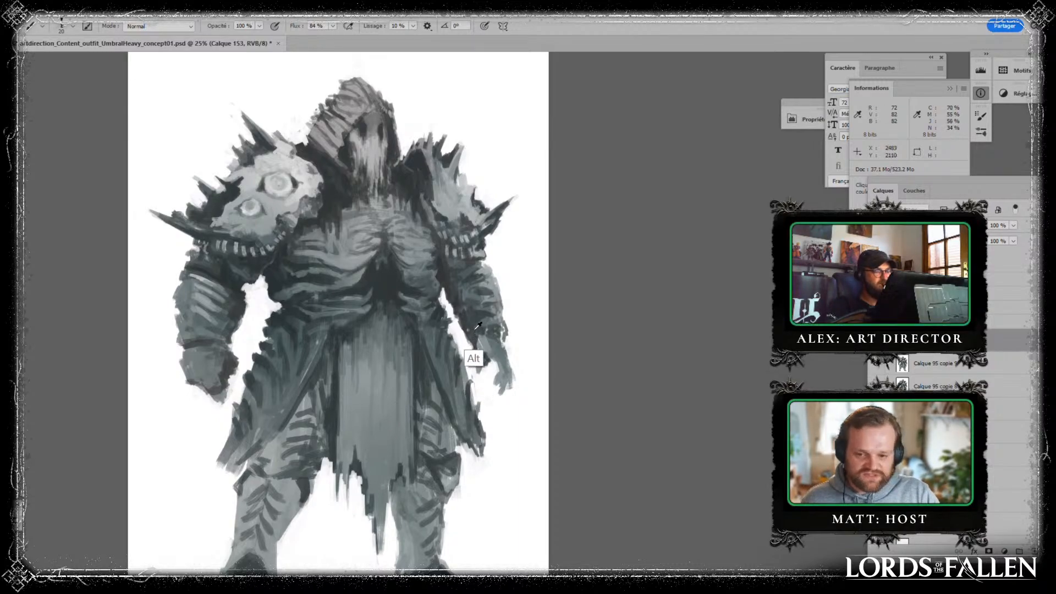
mouse_move(488, 350)
left_mouse_down()
mouse_move(504, 353)
mouse_move(515, 388)
mouse_move(506, 356)
left_mouse_up()
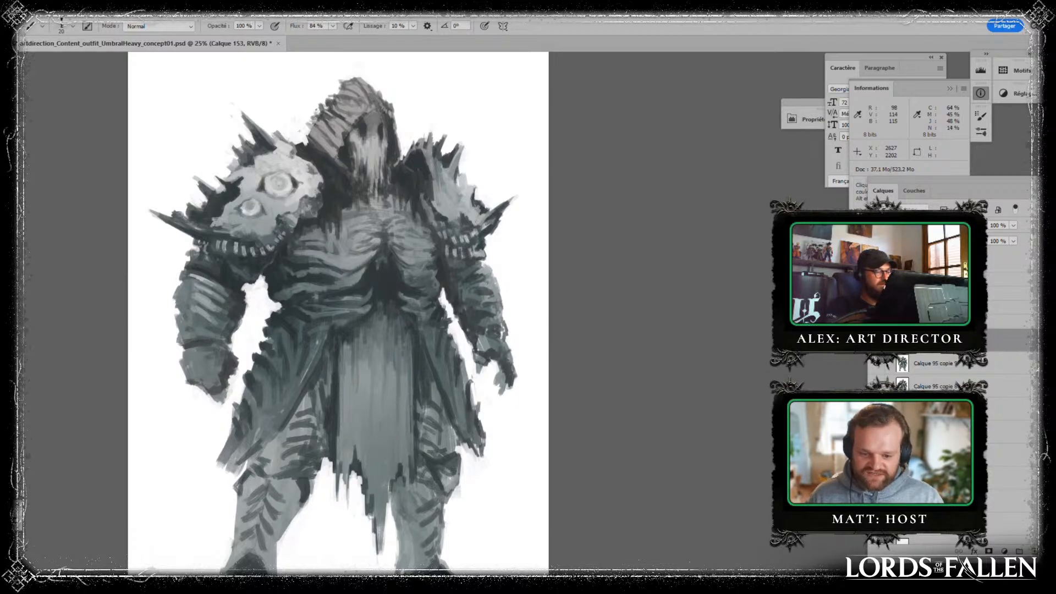
mouse_move(589, 308)
left_mouse_down()
mouse_move(604, 198)
mouse_move(597, 322)
left_mouse_up()
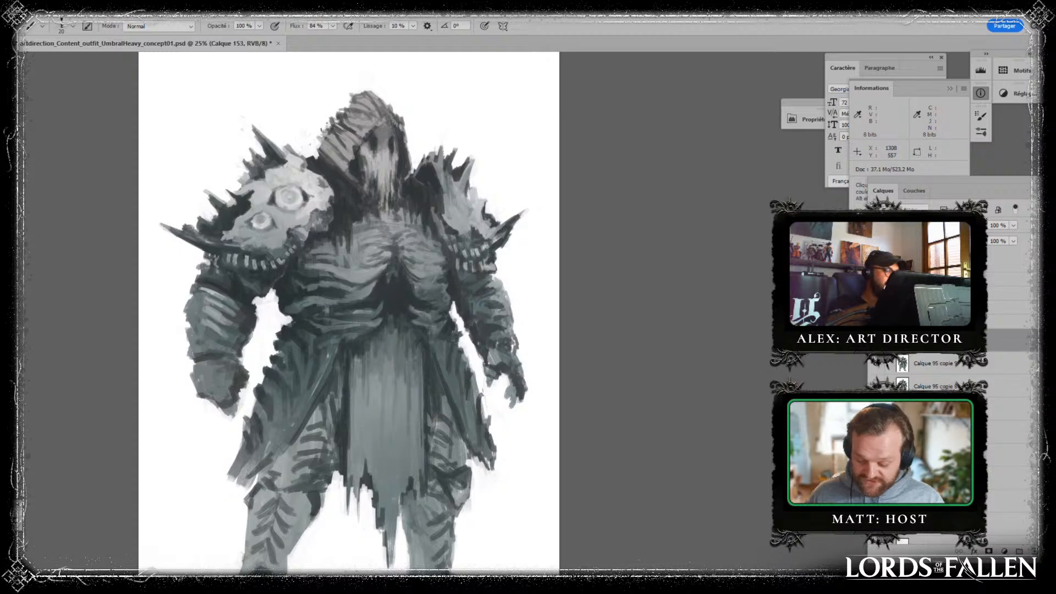
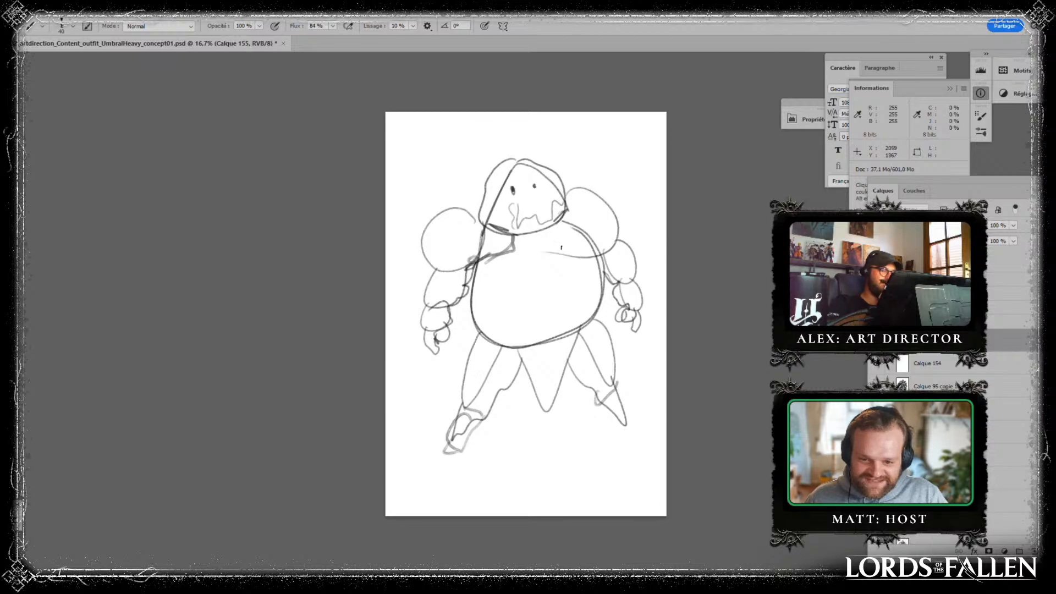
- Sketch neck and shoulder lines linking the rough figure's hood to its torso and round pauldrons
left_click_drag(553, 226, 558, 246)
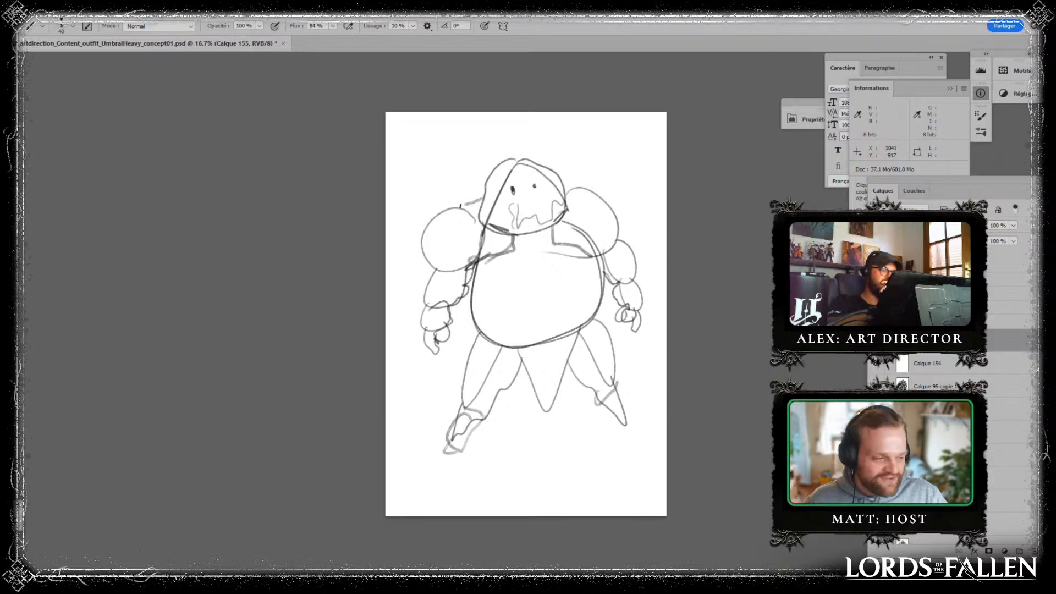
left_click_drag(565, 187, 585, 191)
mouse_move(513, 175)
left_mouse_down()
mouse_move(499, 229)
mouse_move(553, 227)
mouse_move(564, 208)
mouse_move(540, 166)
left_mouse_up()
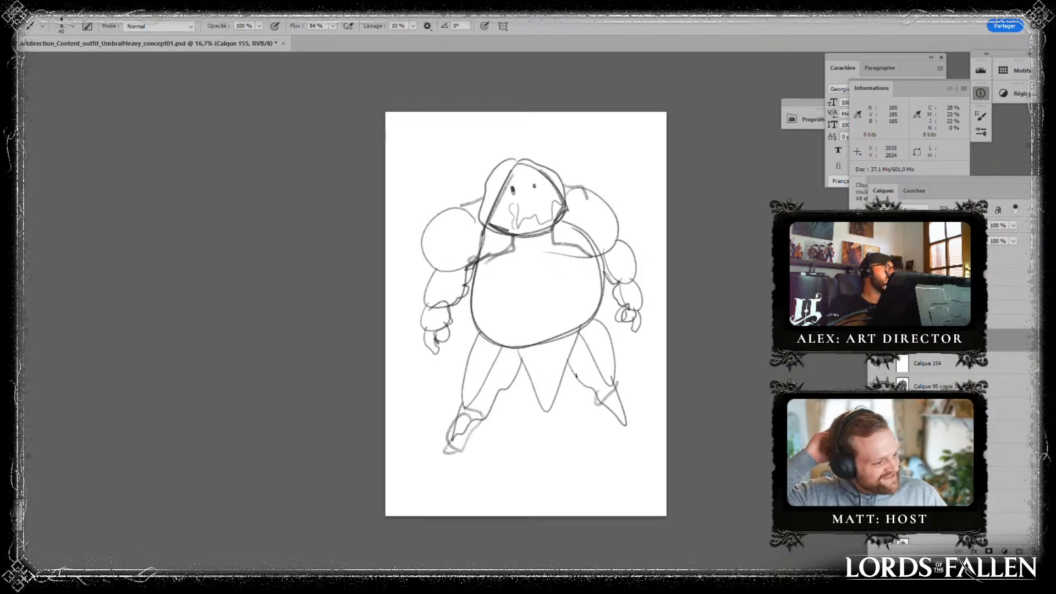
- Sketch paired rib lines fanning down and outward from the middle of the rough figure's round torso
mouse_move(481, 267)
left_mouse_down()
mouse_move(465, 300)
mouse_move(474, 330)
mouse_move(559, 297)
mouse_move(579, 313)
left_mouse_up()
mouse_move(537, 280)
left_mouse_down()
mouse_move(513, 314)
mouse_move(483, 328)
left_mouse_up()
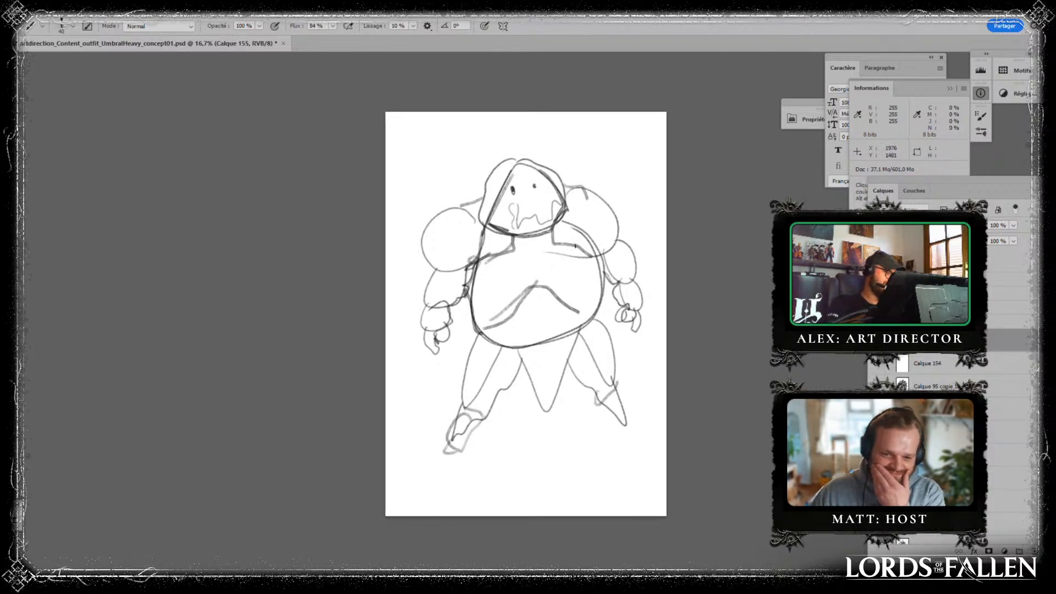
mouse_move(550, 276)
left_mouse_down()
mouse_move(593, 291)
mouse_move(492, 303)
left_mouse_up()
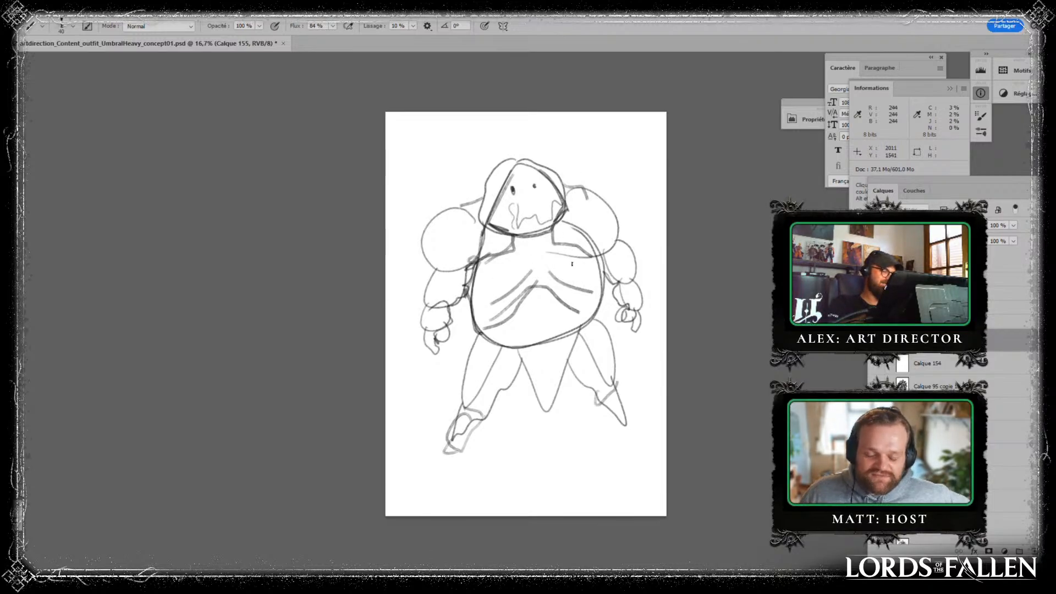
mouse_move(561, 269)
left_mouse_down()
mouse_move(582, 276)
mouse_move(571, 286)
mouse_move(547, 280)
mouse_move(589, 300)
left_mouse_up()
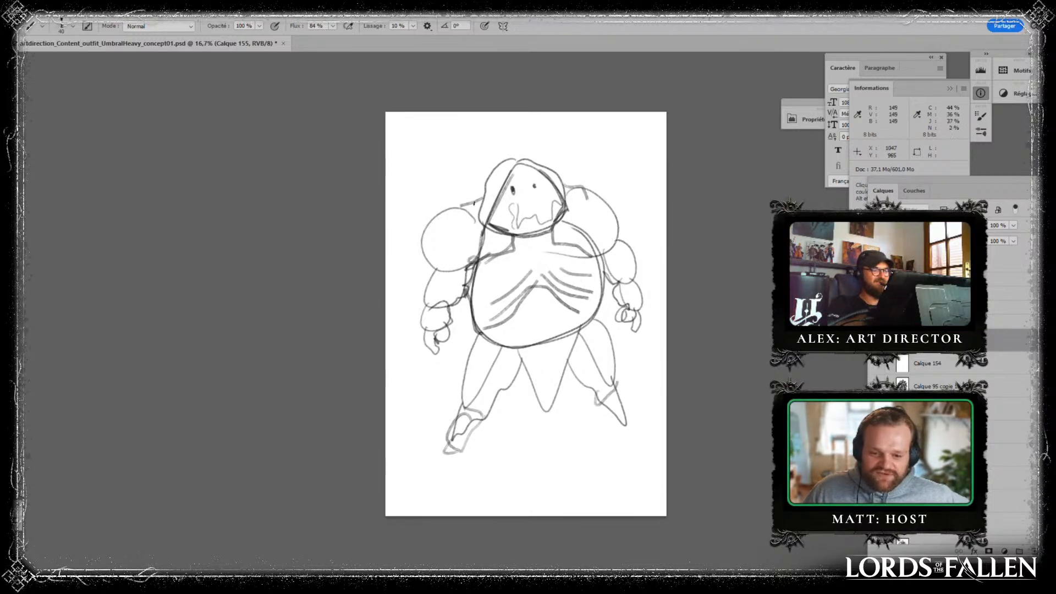
- Sketch lower rims on the rough figure's round pauldrons and draw ringed eyes with dark pupils on the pauldrons and arms
mouse_move(425, 242)
left_mouse_down()
mouse_move(457, 264)
mouse_move(492, 219)
left_mouse_up()
mouse_move(560, 238)
left_mouse_down()
mouse_move(591, 231)
mouse_move(612, 248)
left_mouse_up()
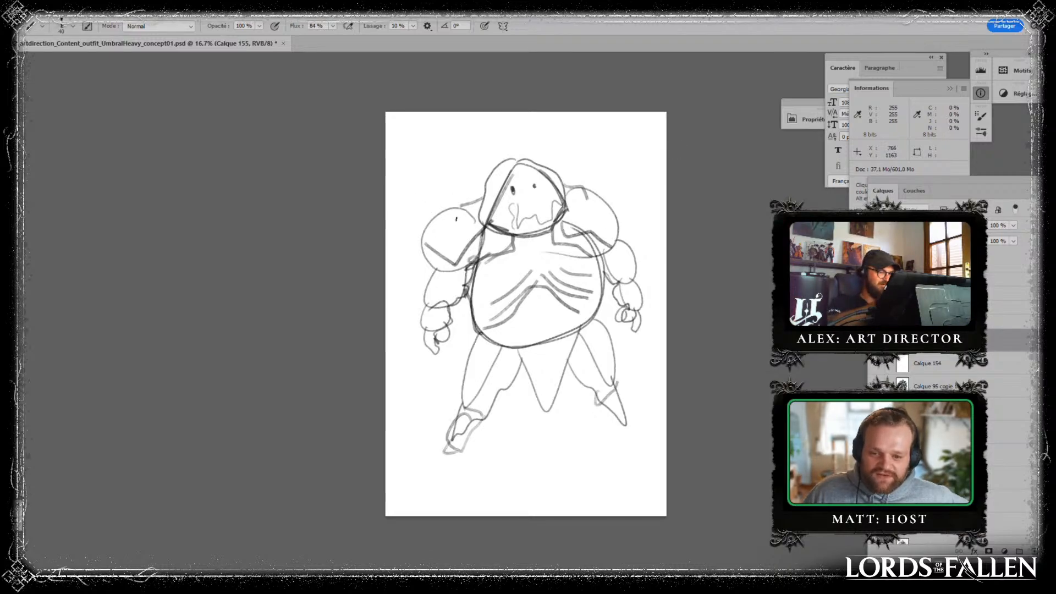
mouse_move(456, 218)
left_mouse_down()
mouse_move(463, 228)
mouse_move(452, 231)
left_mouse_up()
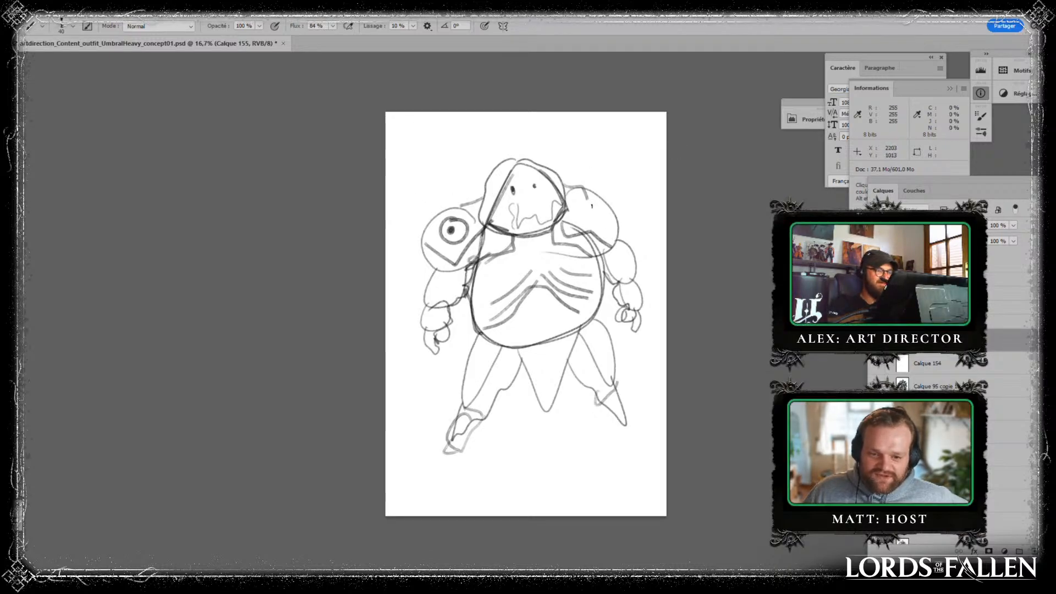
left_click_drag(592, 206, 589, 205)
left_click_drag(592, 212, 593, 215)
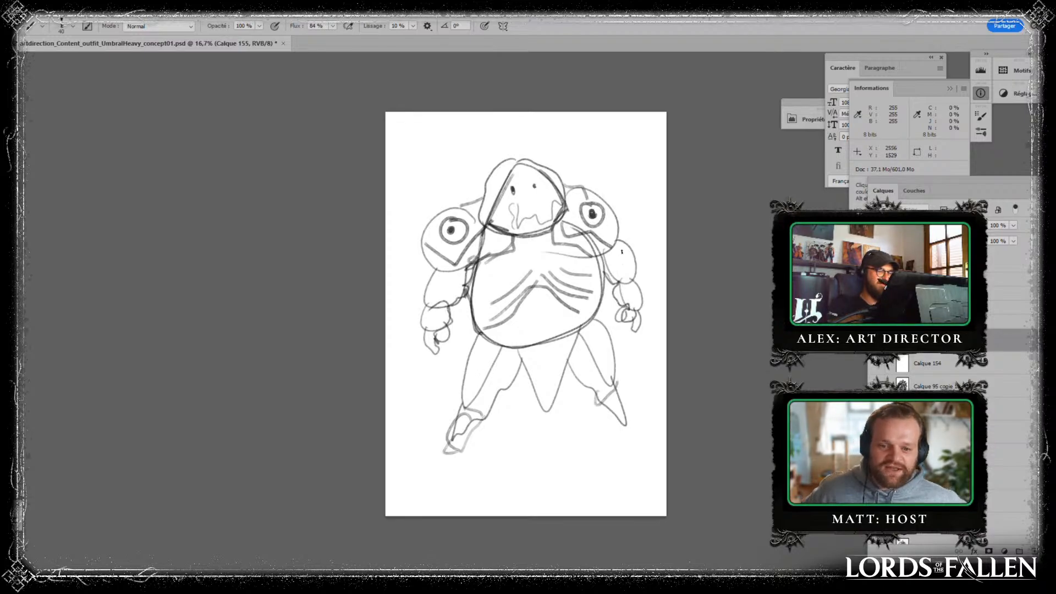
left_click_drag(622, 252, 620, 253)
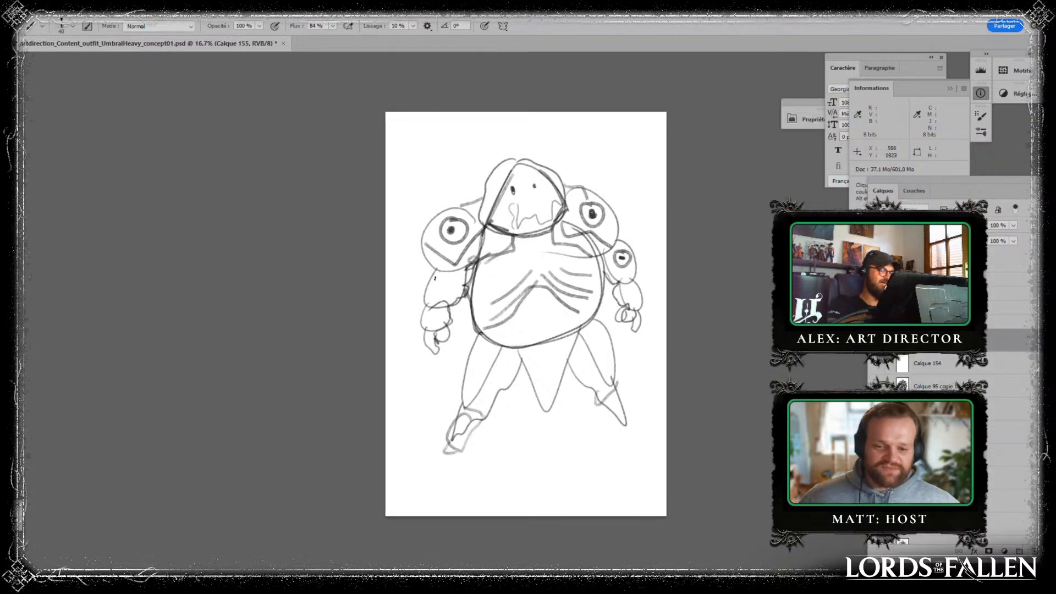
left_click_drag(435, 279, 434, 290)
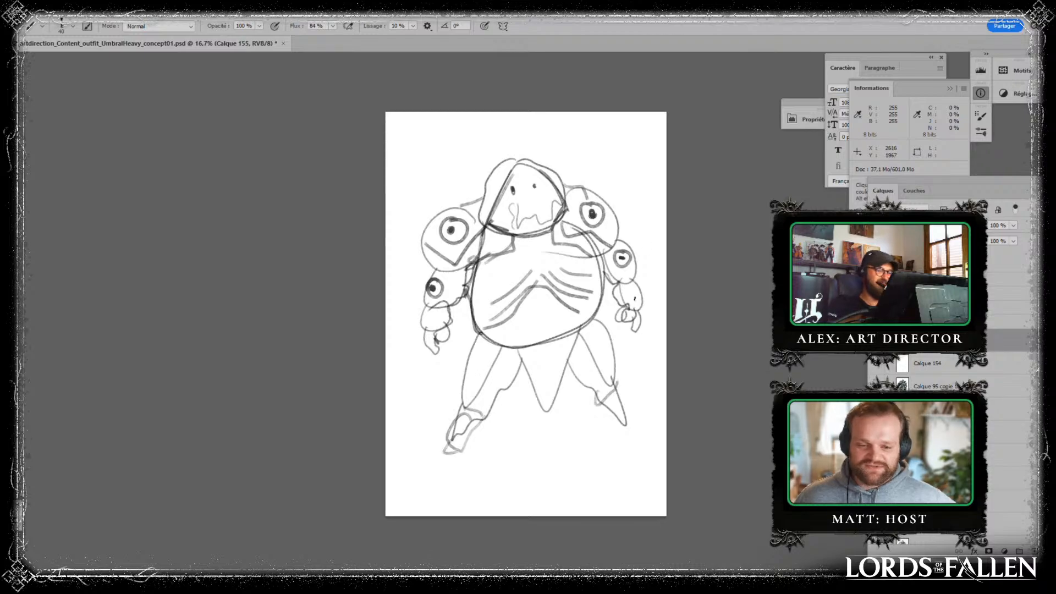
left_click_drag(639, 280, 638, 288)
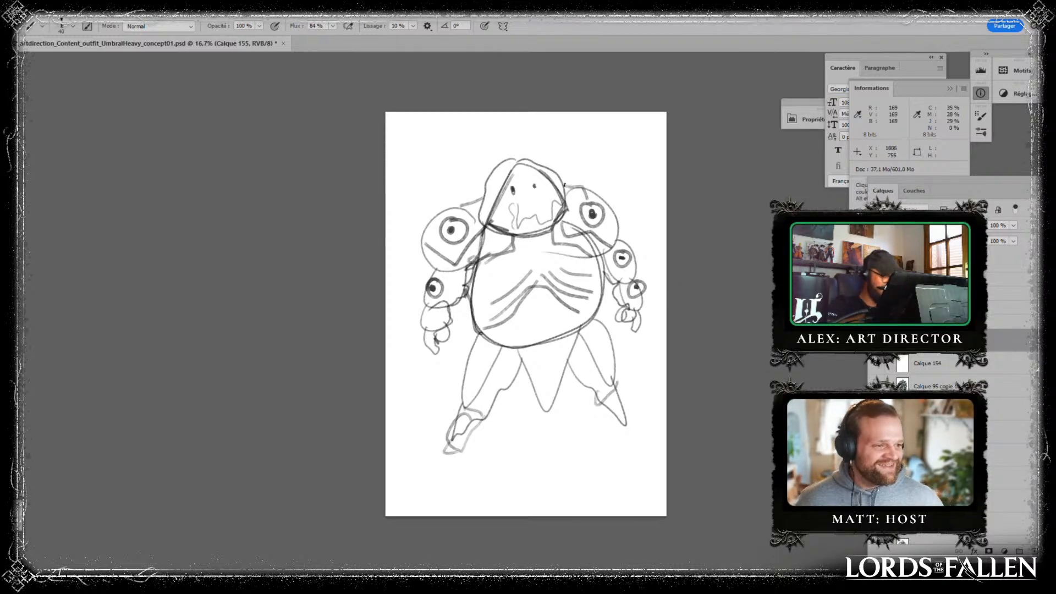
- Mark the side of the rough figure's hood, then add a jagged belly edge and three shaded circles on the loincloth
left_click_drag(500, 203, 508, 222)
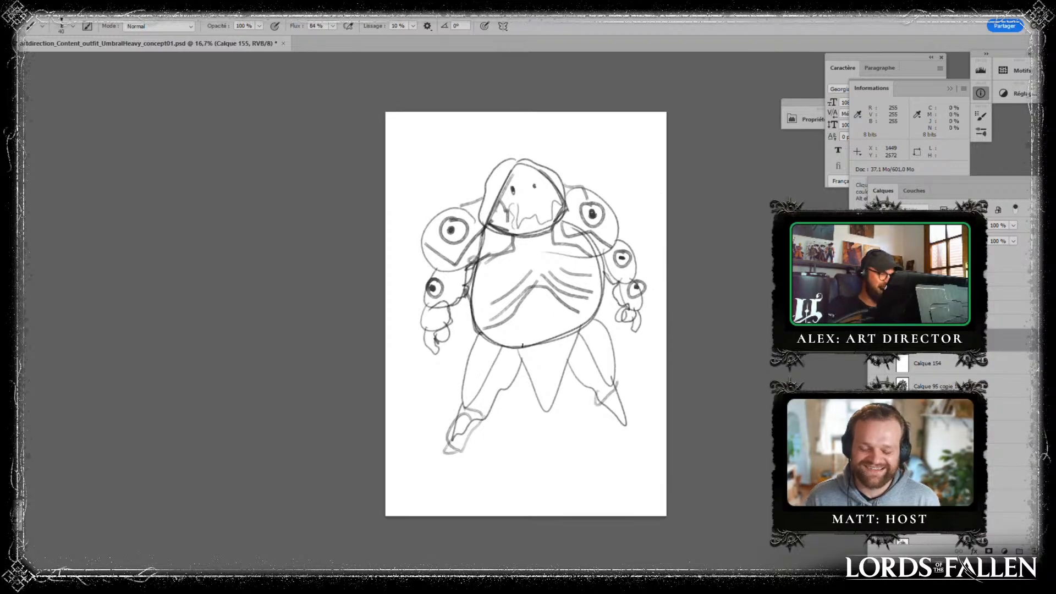
mouse_move(514, 346)
left_mouse_down()
mouse_move(530, 331)
mouse_move(583, 328)
mouse_move(519, 347)
mouse_move(543, 376)
mouse_move(531, 370)
mouse_move(551, 359)
mouse_move(537, 391)
left_mouse_up()
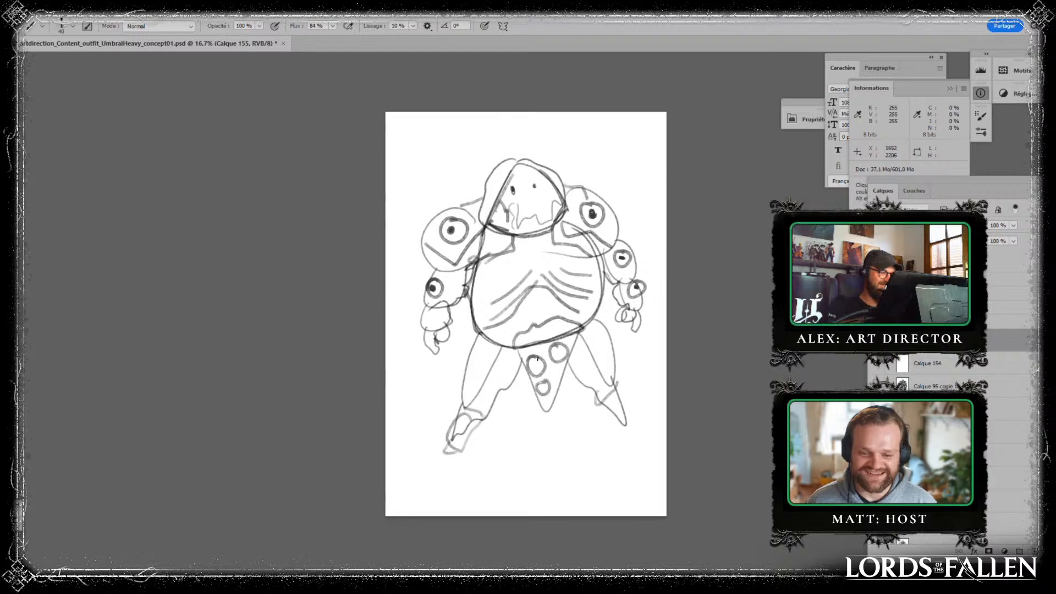
mouse_move(555, 347)
left_mouse_down()
mouse_move(563, 356)
mouse_move(547, 390)
left_mouse_up()
left_click_drag(530, 343, 555, 336)
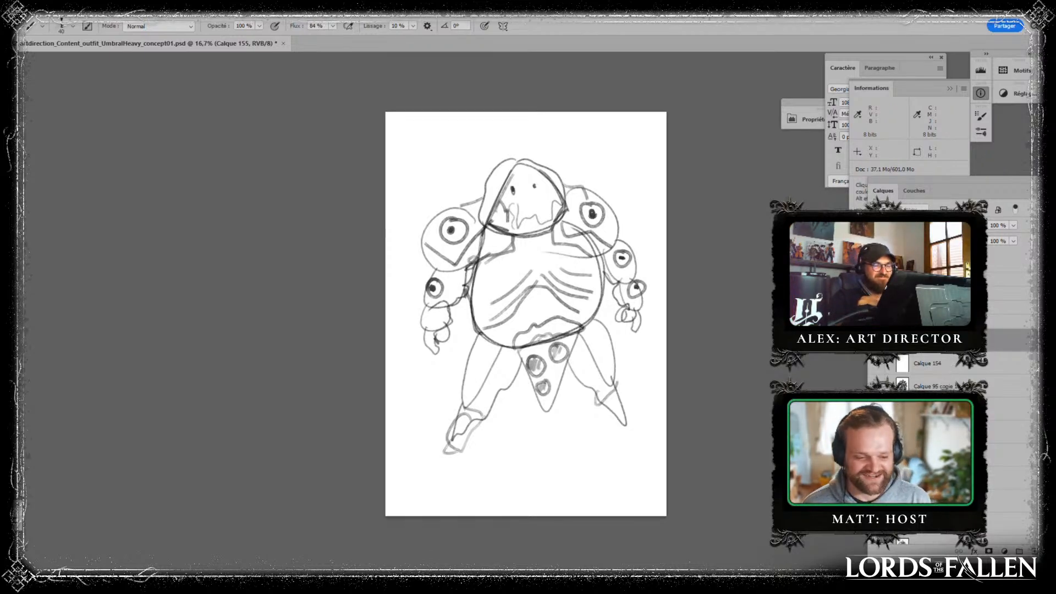
- Delete the rough sketch layers and set up a fresh painting layer above the painted figure
left_click(942, 367, "shift")
mouse_move(942, 367)
left_mouse_down()
mouse_move(1049, 550)
mouse_move(1034, 550)
left_mouse_up()
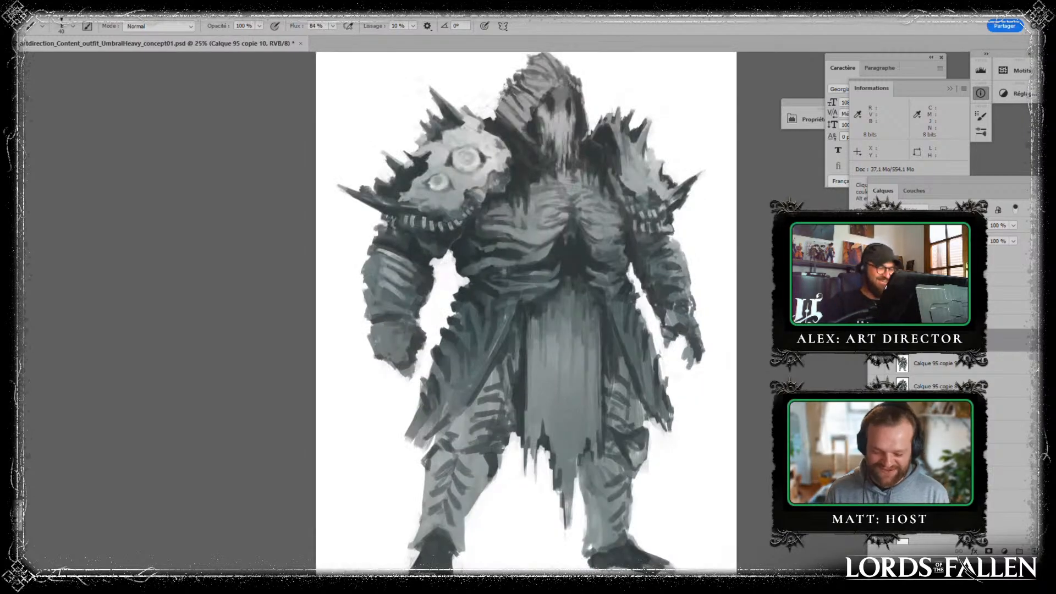
key("ctrl+plus")
left_click(1035, 550)
left_click_drag(638, 439, 592, 376)
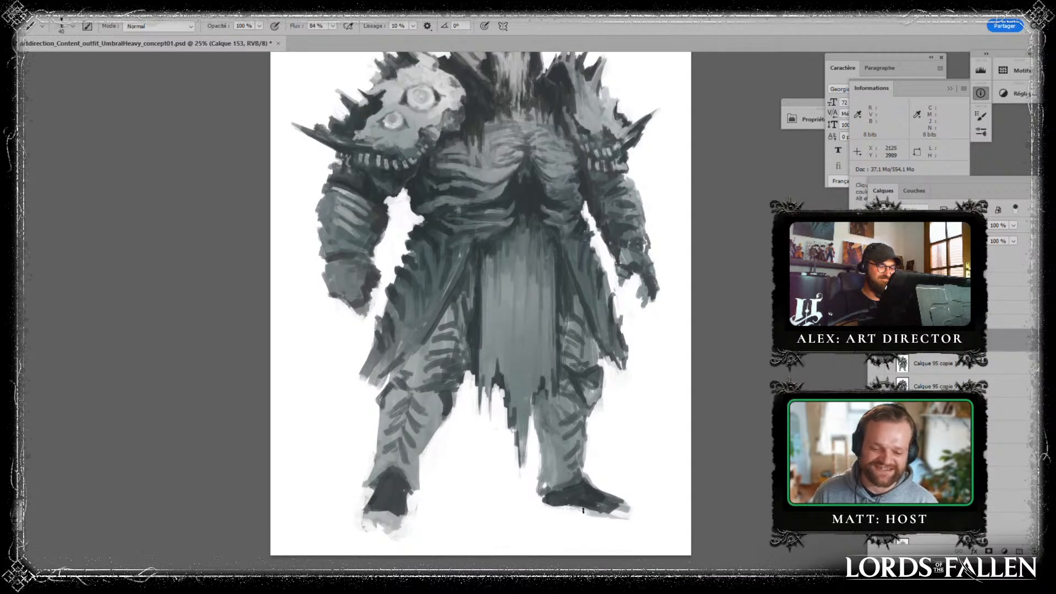
left_click_drag(650, 372, 638, 439)
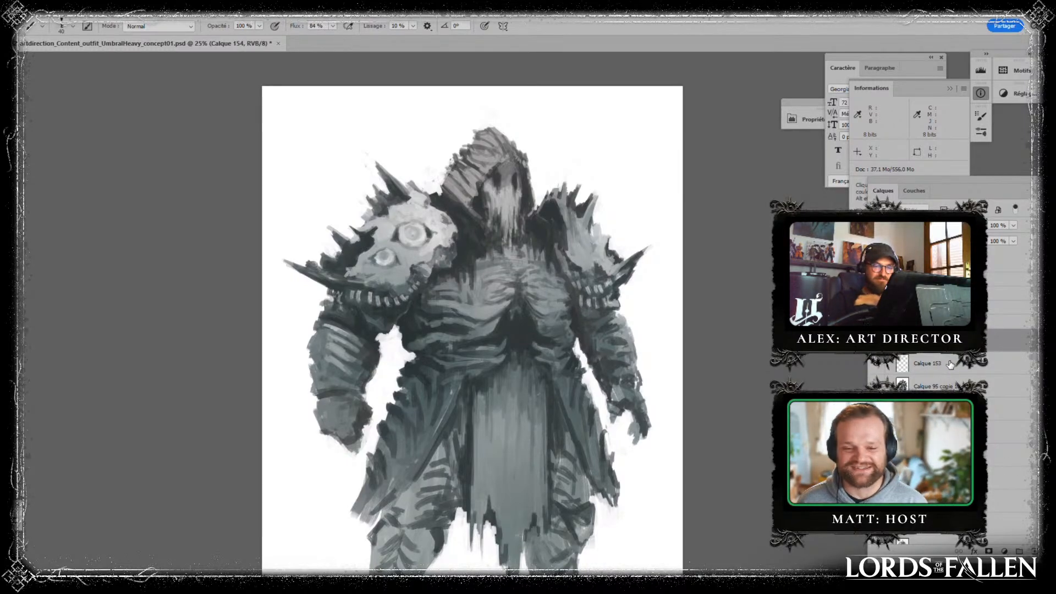
left_click(945, 355)
left_click(1034, 551)
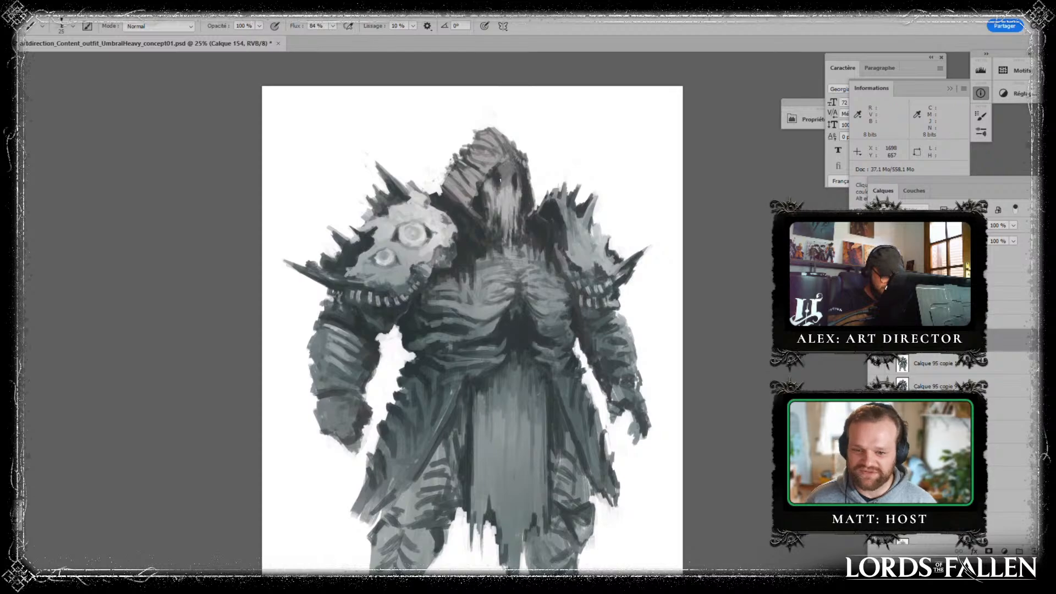
- Touch up the hooded face with sampled greys and a smaller brush, then merge the layer down and add a new one
left_click(513, 186, "alt")
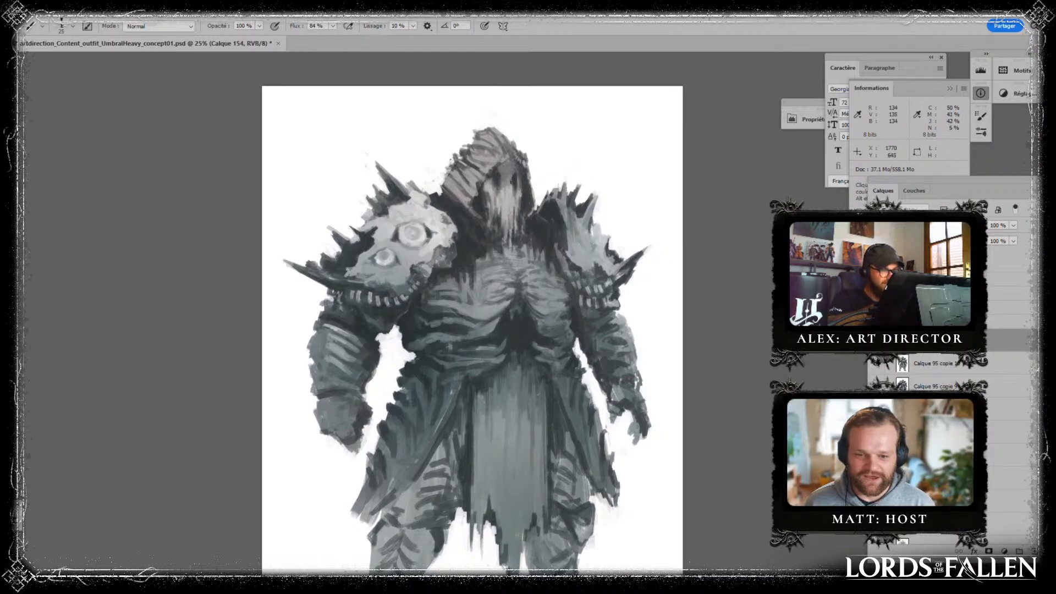
left_click(511, 172, "alt")
left_click(515, 183, "alt")
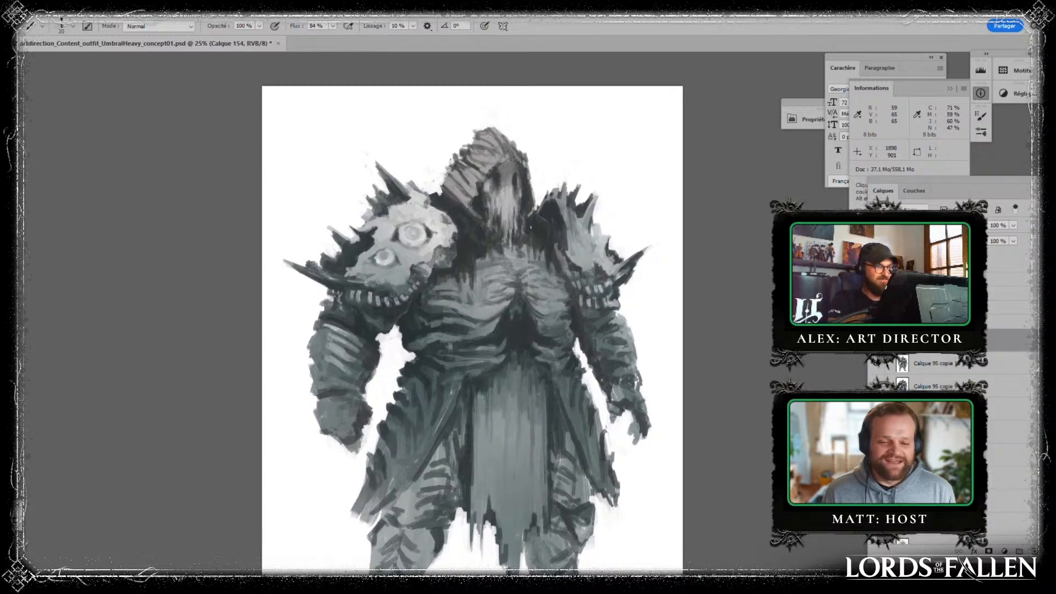
left_click(493, 209, "alt")
key("bracketleft")
key("bracketleft")
key("bracketleft")
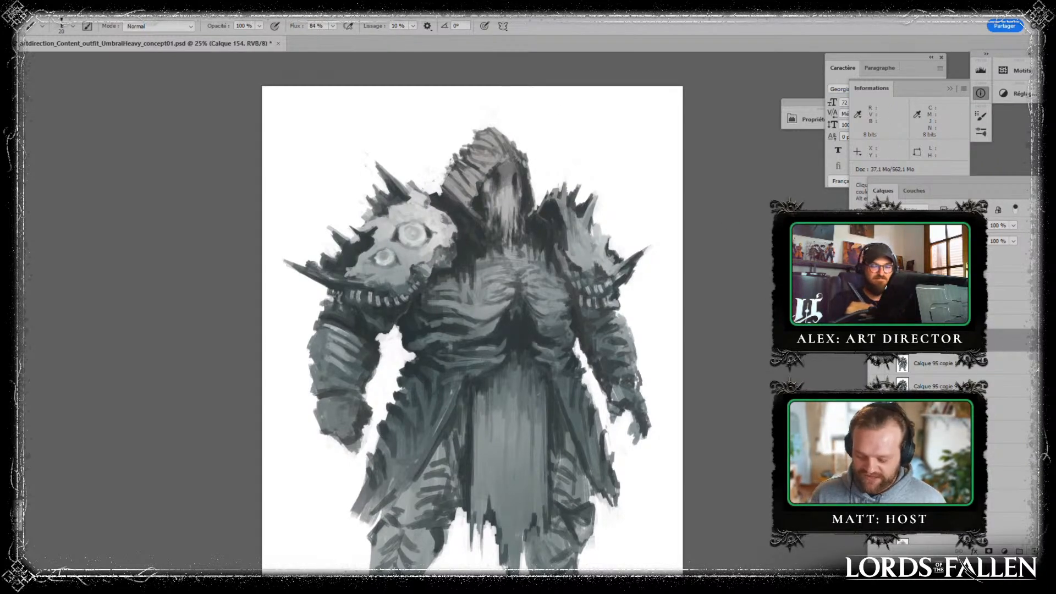
key("ctrl+e")
left_click(1033, 551)
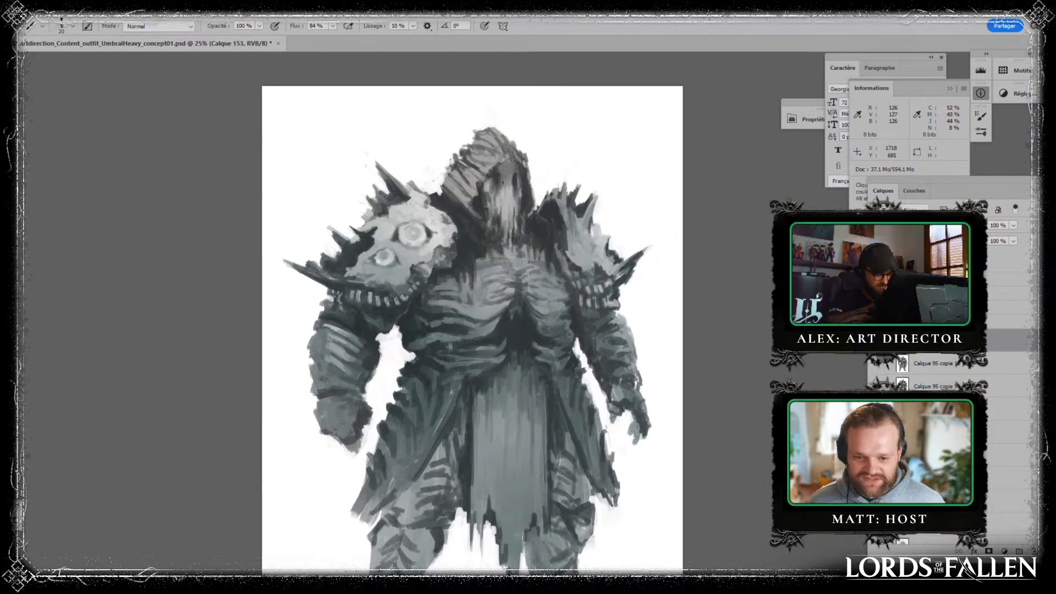
- Try lighter grey strokes over the hood and upper face with a larger brush, then undo them
key("bracketright")
key("bracketright")
key("bracketright")
key("bracketright")
key("bracketright")
key("bracketright")
key("bracketright")
left_click(502, 176, "alt")
mouse_move(502, 146)
left_mouse_down()
mouse_move(495, 160)
mouse_move(503, 143)
mouse_move(482, 149)
mouse_move(505, 175)
mouse_move(510, 167)
mouse_move(487, 171)
left_mouse_up()
key("ctrl+alt+z")
left_click(512, 193, "alt")
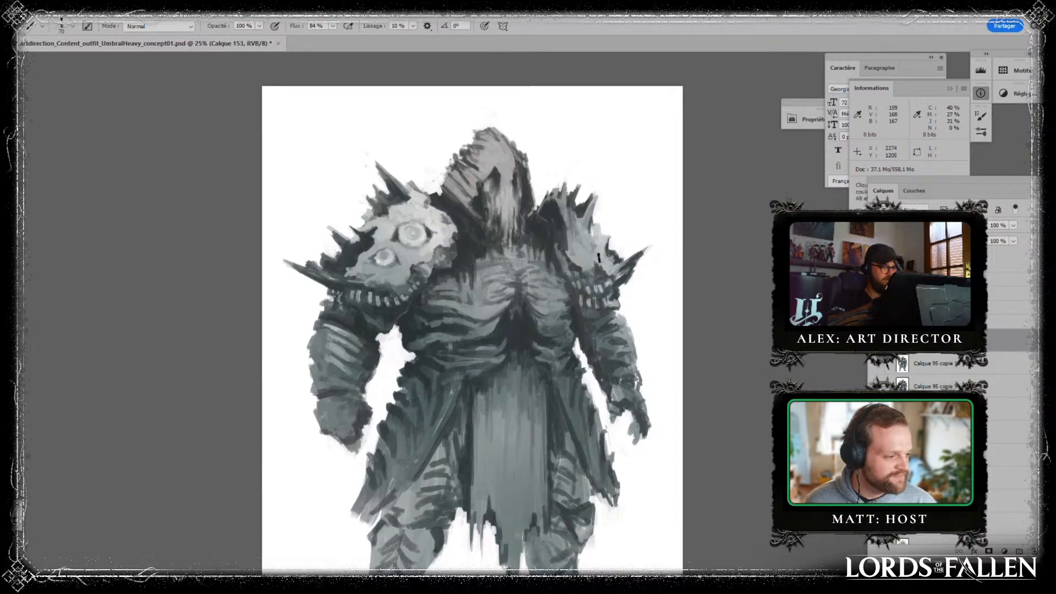
key("ctrl+alt+z")
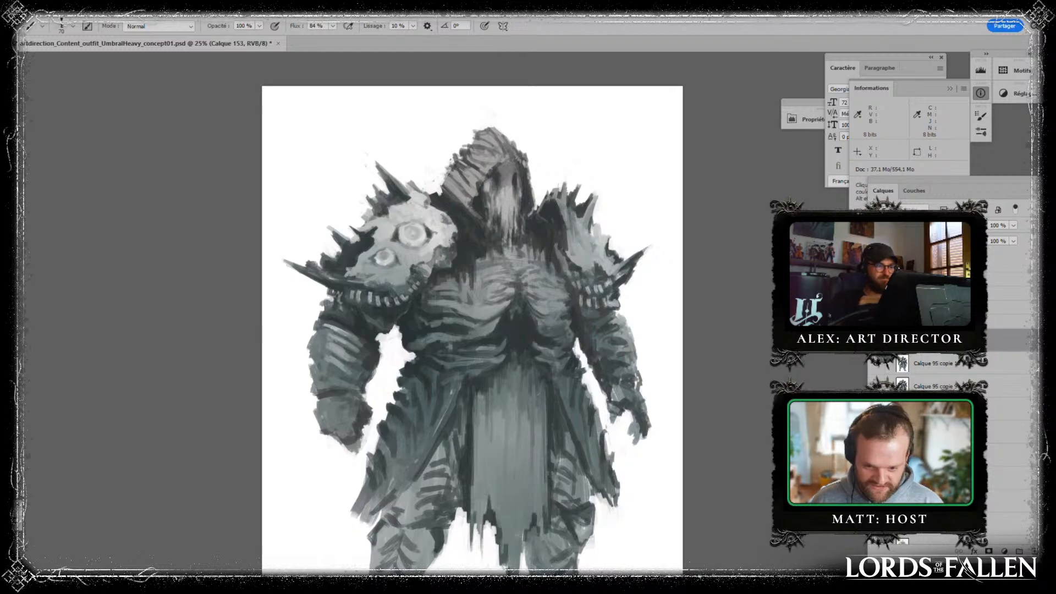
- Try a broad curved stroke across the front loincloth, then undo it
mouse_move(659, 472)
left_mouse_down()
mouse_move(651, 450)
mouse_move(639, 452)
left_mouse_up()
left_click_drag(492, 358, 551, 496)
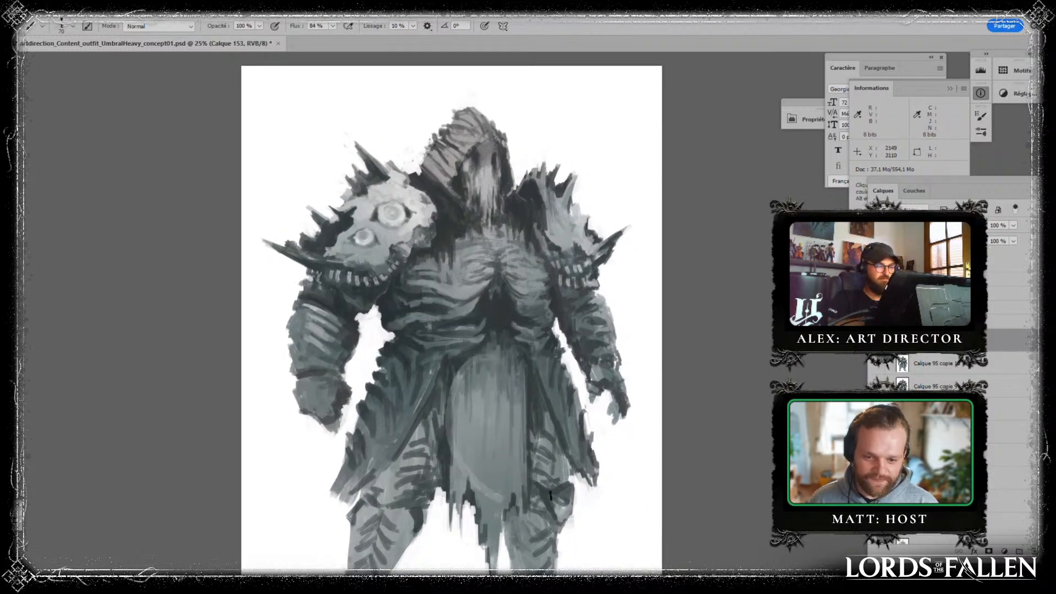
key("ctrl+z")
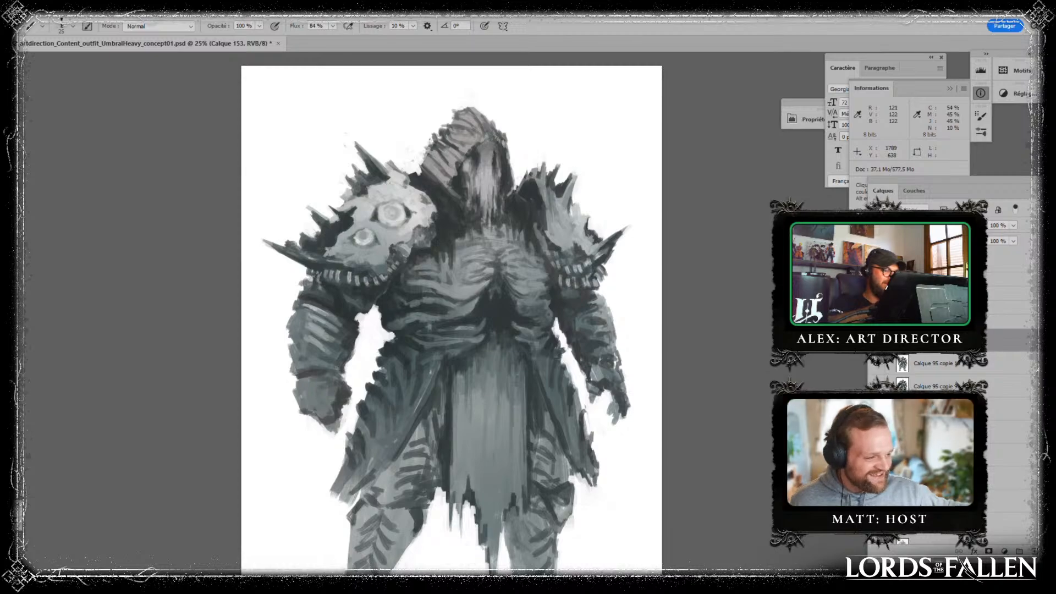
- Refine the hood's side folds with small strokes, sampling greys from the figure
key("alt")
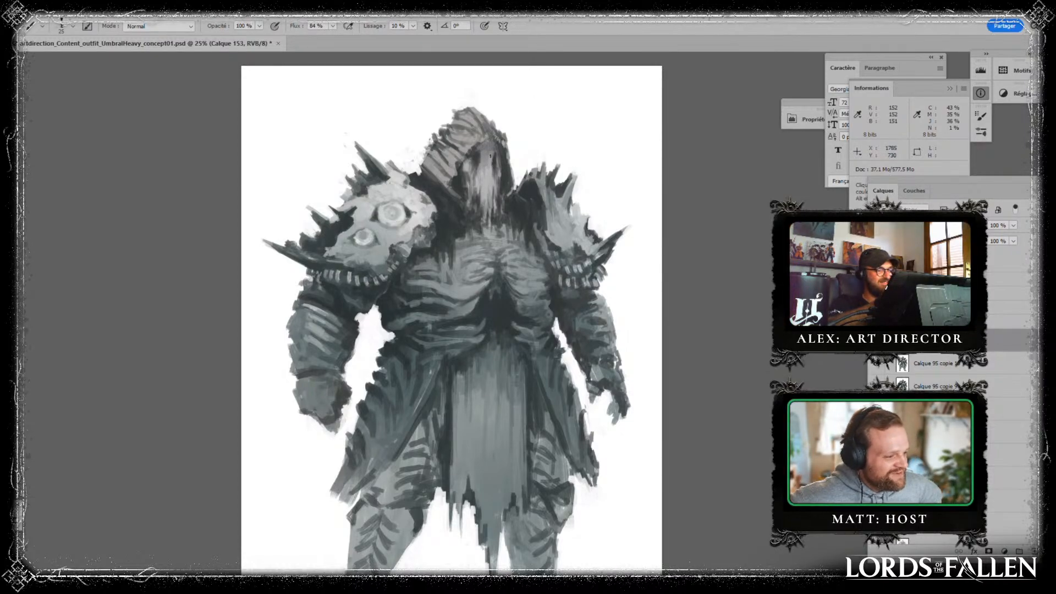
key("alt")
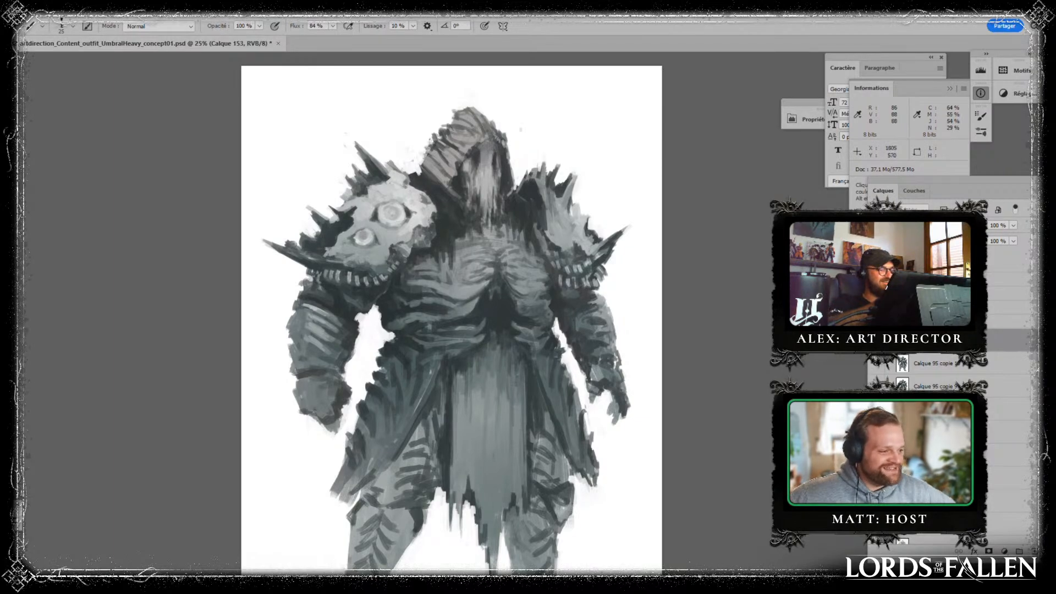
key("alt")
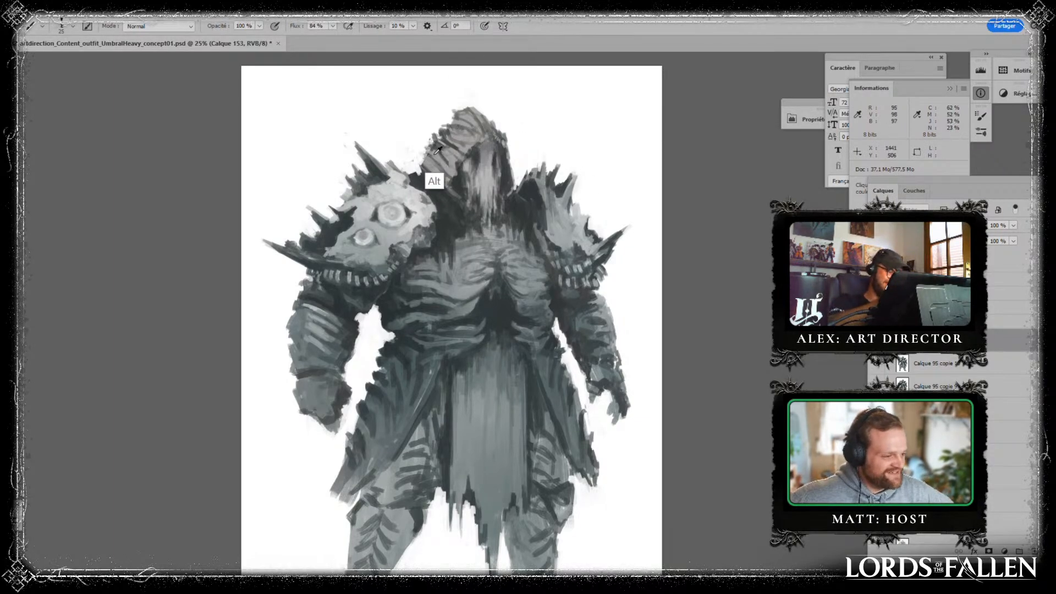
left_click_drag(434, 154, 450, 168)
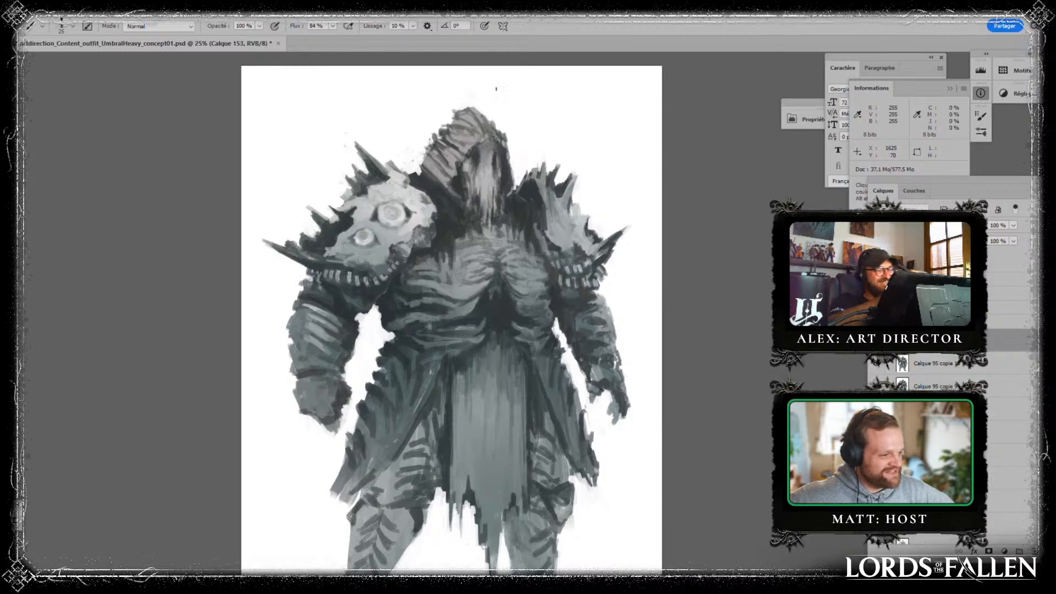
key("alt")
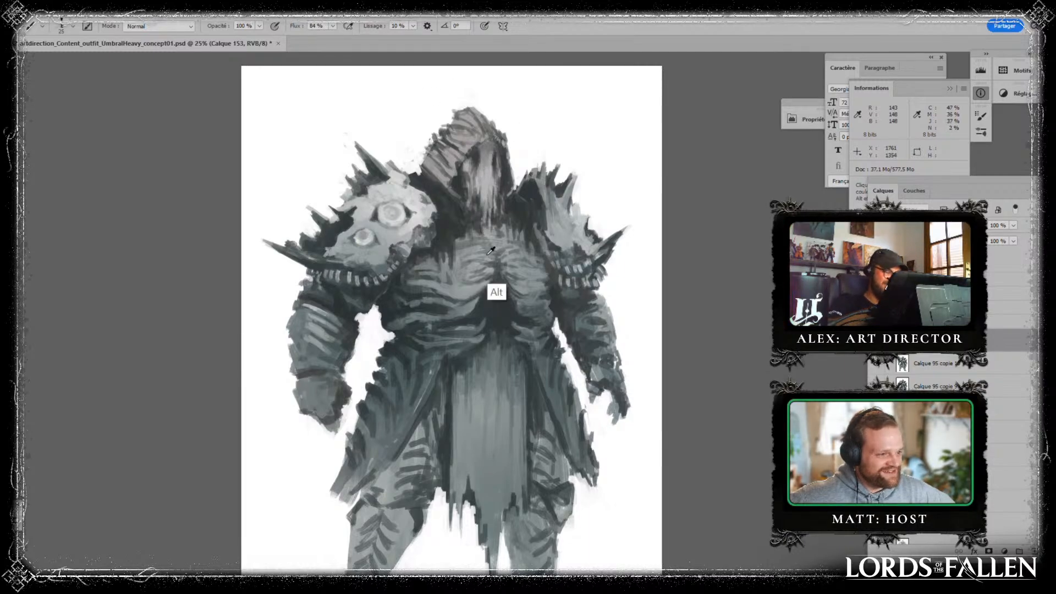
- Touch up the skull pauldron's inner edge and the waist, and paint a grey shape between the thicker arm and torso
left_click(429, 241, "alt")
left_click_drag(422, 255, 412, 263)
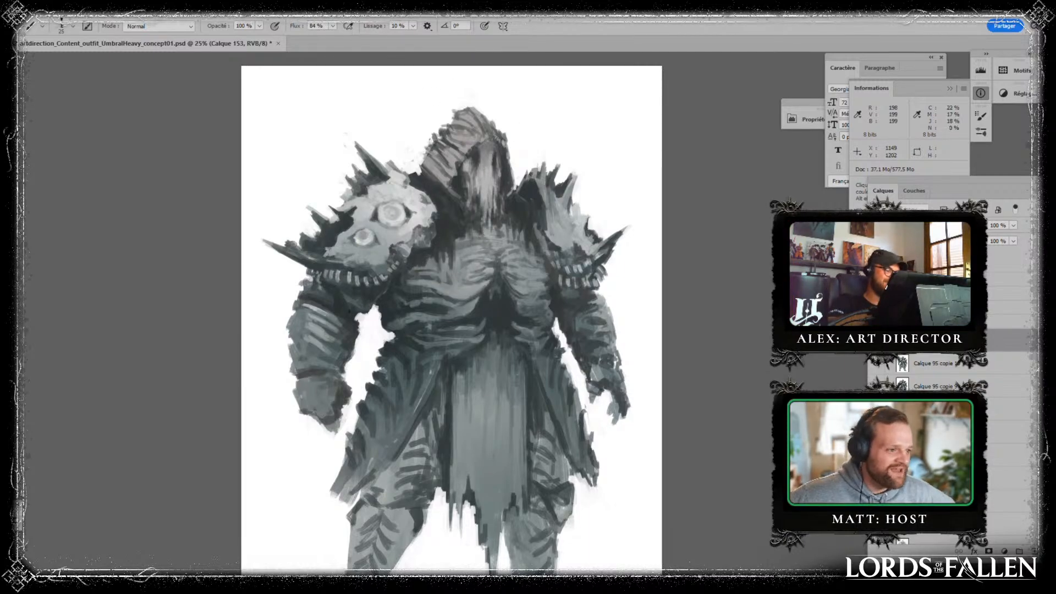
mouse_move(361, 326)
left_mouse_down()
mouse_move(376, 319)
mouse_move(381, 330)
mouse_move(383, 341)
mouse_move(363, 310)
mouse_move(369, 352)
mouse_move(385, 325)
mouse_move(363, 320)
mouse_move(368, 353)
left_mouse_up()
left_click(363, 380, "alt")
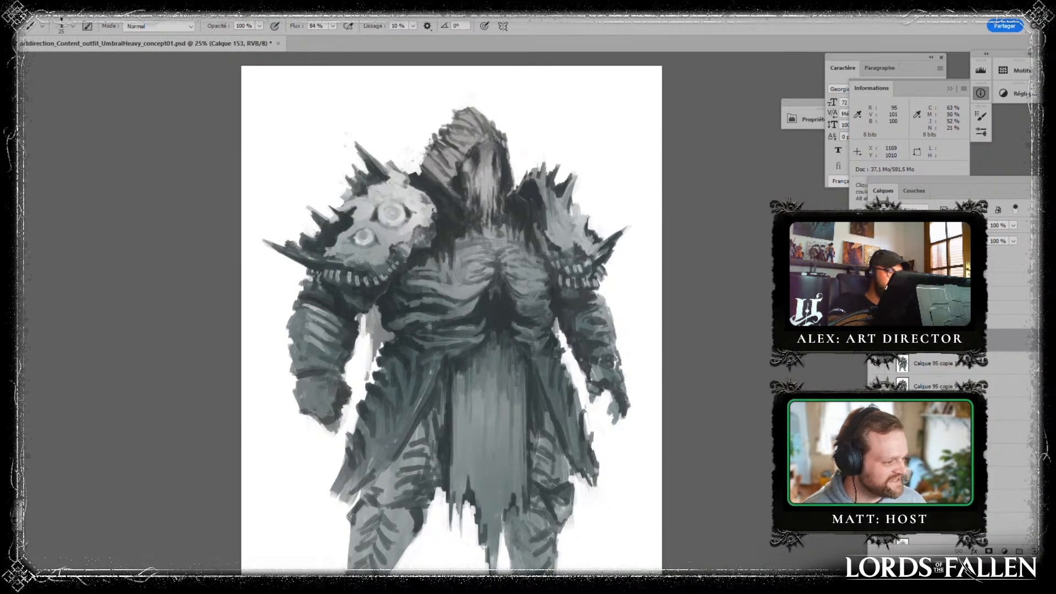
left_click_drag(533, 346, 543, 367)
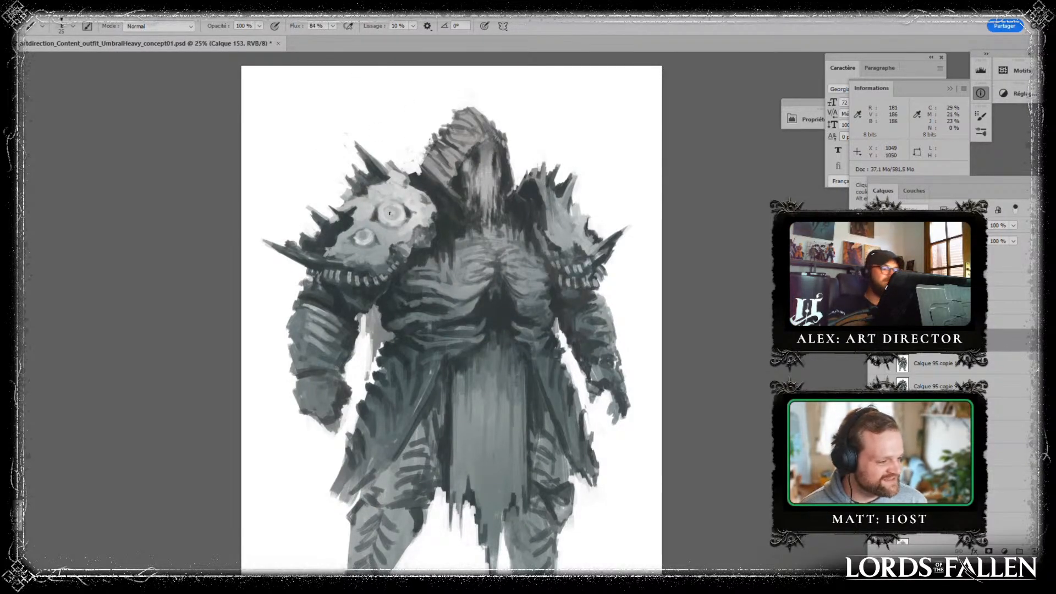
- Repaint the larger eye on the skull pauldron with sampled greys and touch up the smaller pauldron's surface and spikes
mouse_move(386, 206)
left_mouse_down()
mouse_move(380, 214)
mouse_move(390, 209)
left_mouse_up()
left_click(397, 212, "alt")
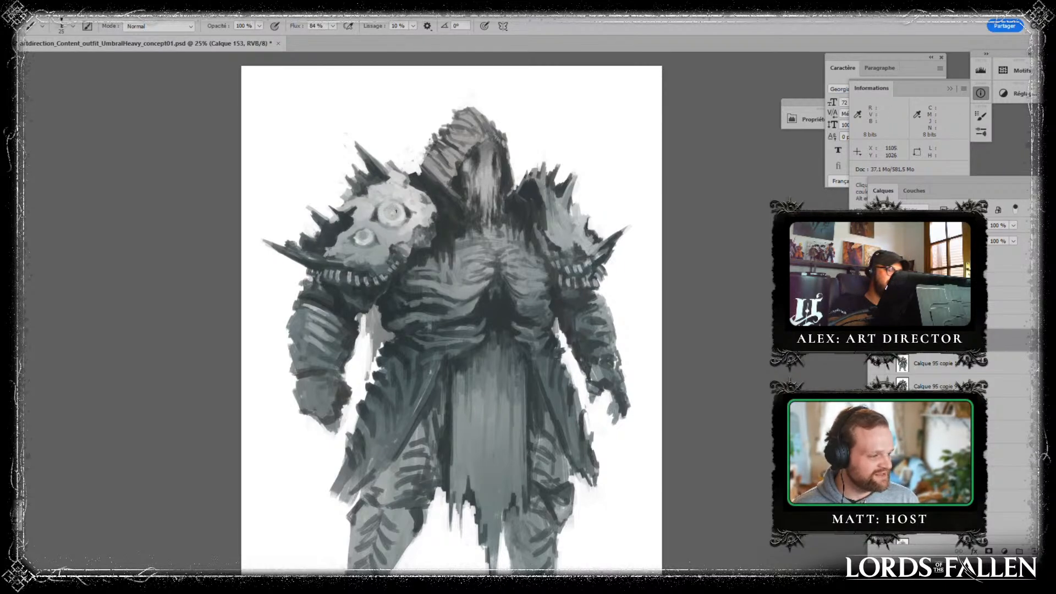
left_click(375, 195, "alt")
left_click(341, 214, "alt")
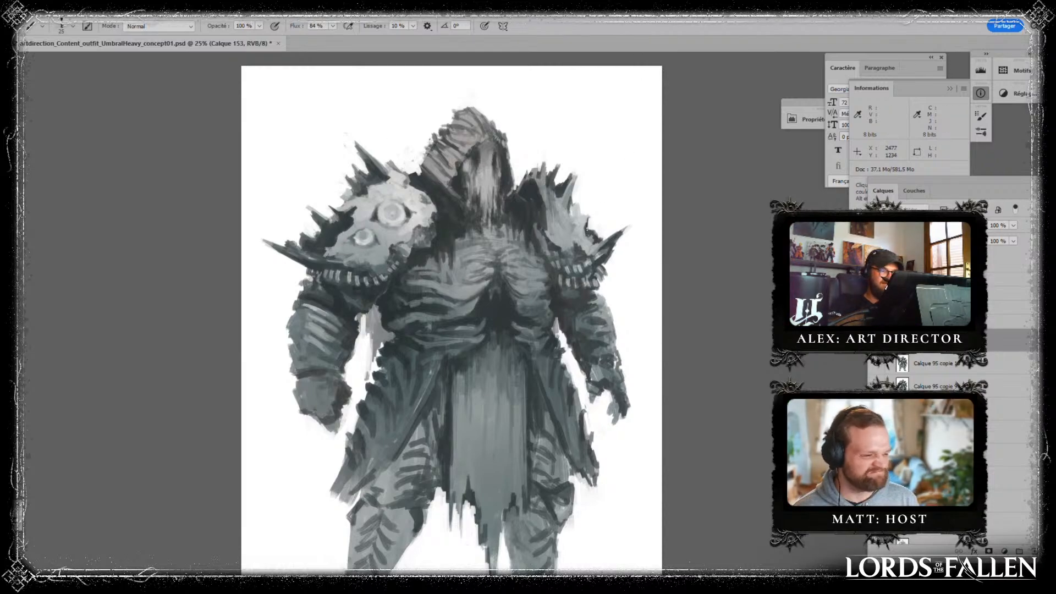
left_click(565, 215, "alt")
mouse_move(567, 216)
left_mouse_down()
mouse_move(568, 203)
mouse_move(531, 173)
left_mouse_up()
left_click(533, 199, "alt")
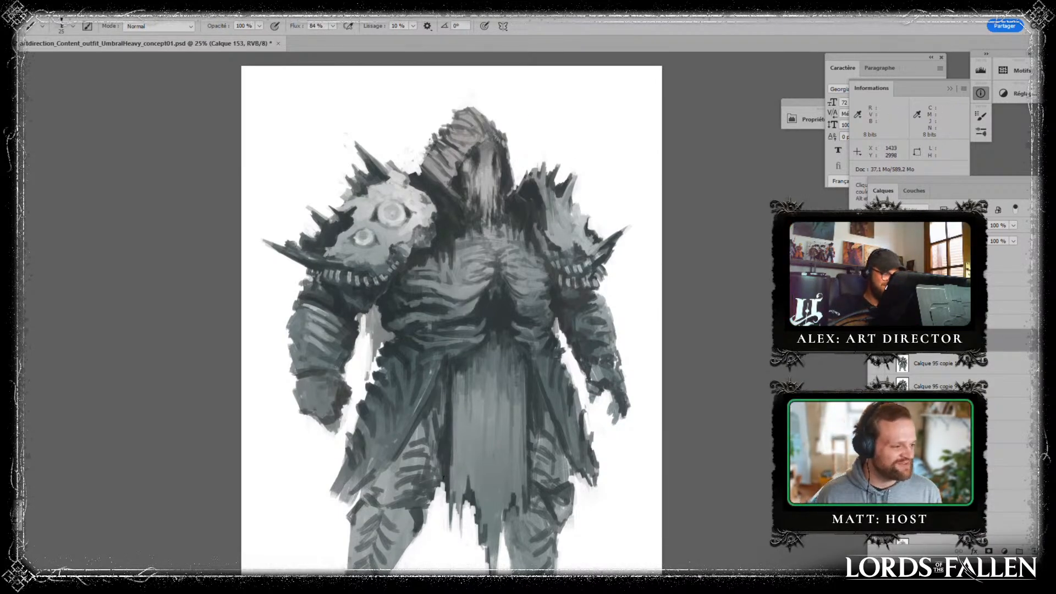
- Refine the feet, shin armour and outer coat edge beside the thinner arm with small grey strokes
left_click_drag(444, 493, 435, 400)
left_click(346, 527, "alt")
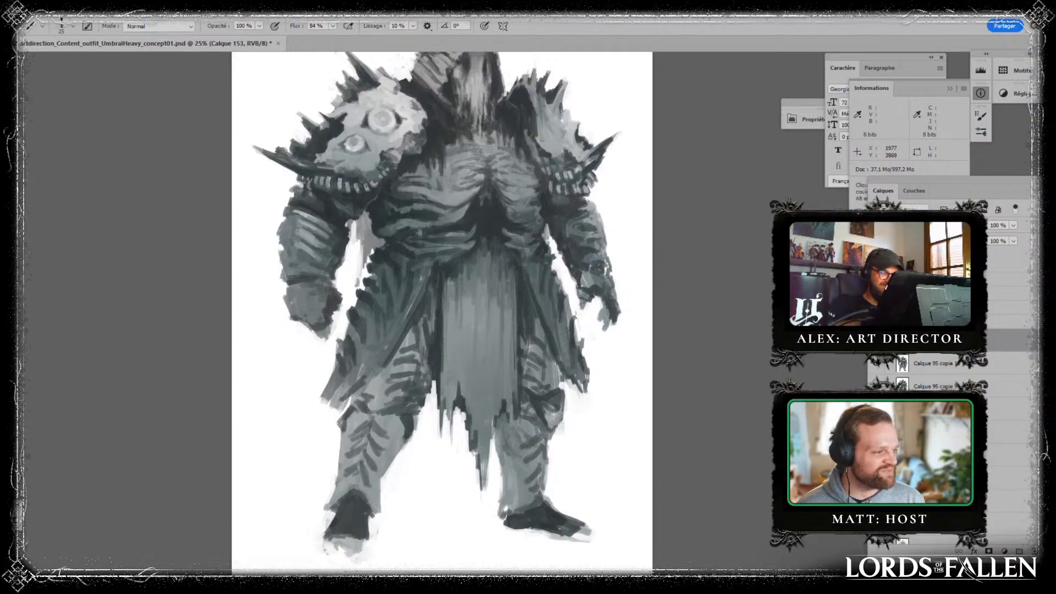
left_click(513, 467, "alt")
left_click(557, 379, "alt")
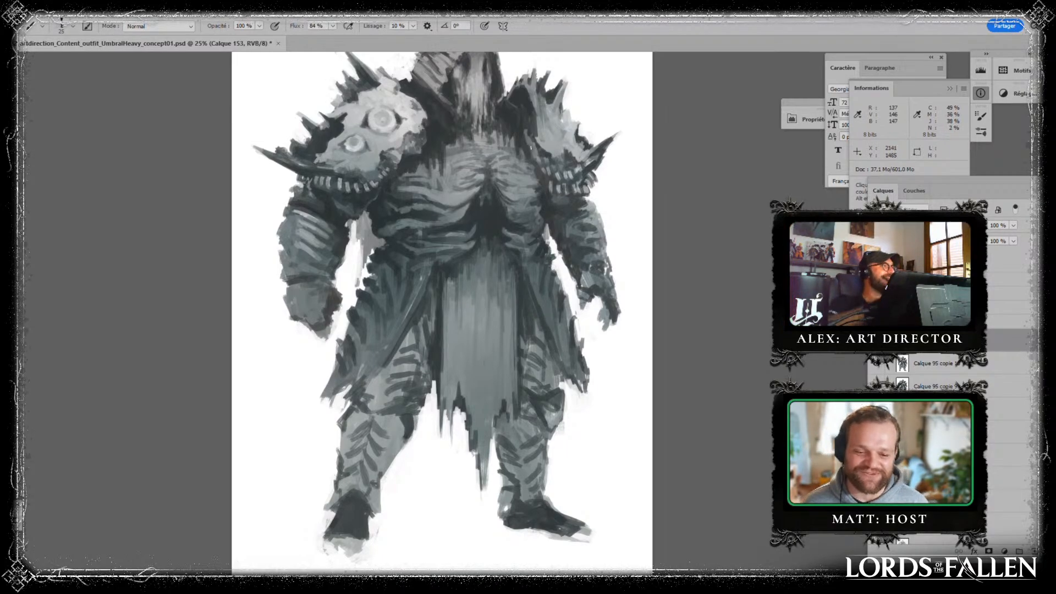
key("alt")
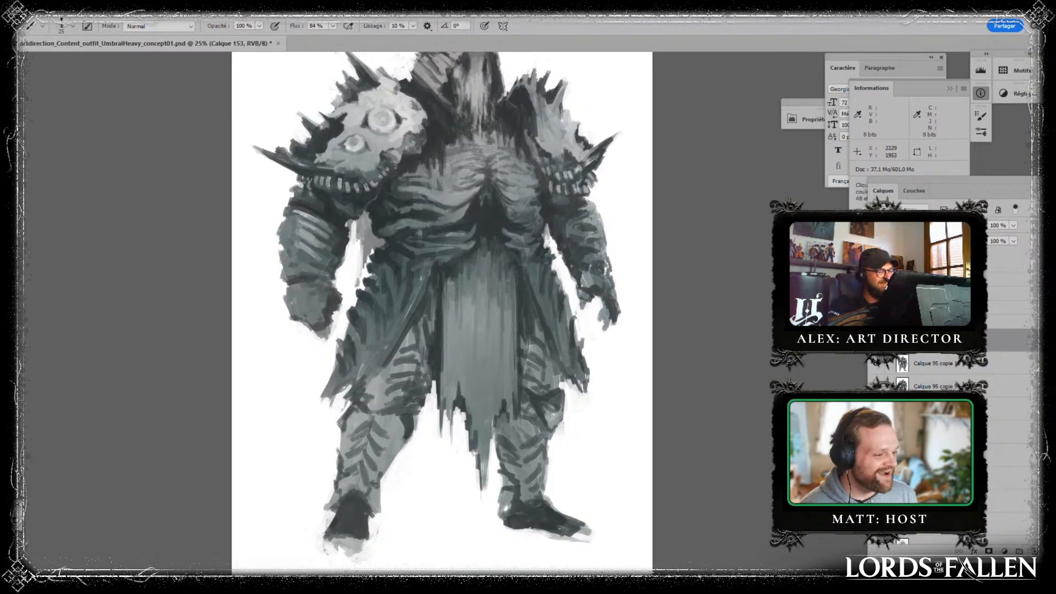
left_click(567, 293, "alt")
left_click(566, 315, "alt")
- Flip the canvas horizontally and touch up the coat edge beside the thinner arm
key("ctrl+shift+h")
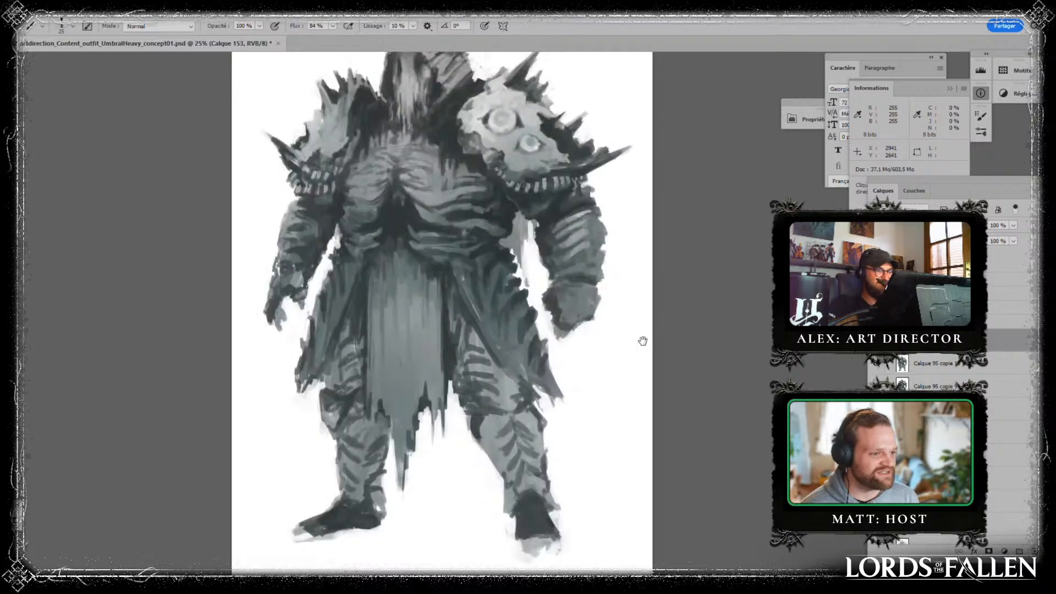
left_click_drag(643, 341, 628, 406)
left_click(321, 296, "alt")
left_click(318, 341, "alt")
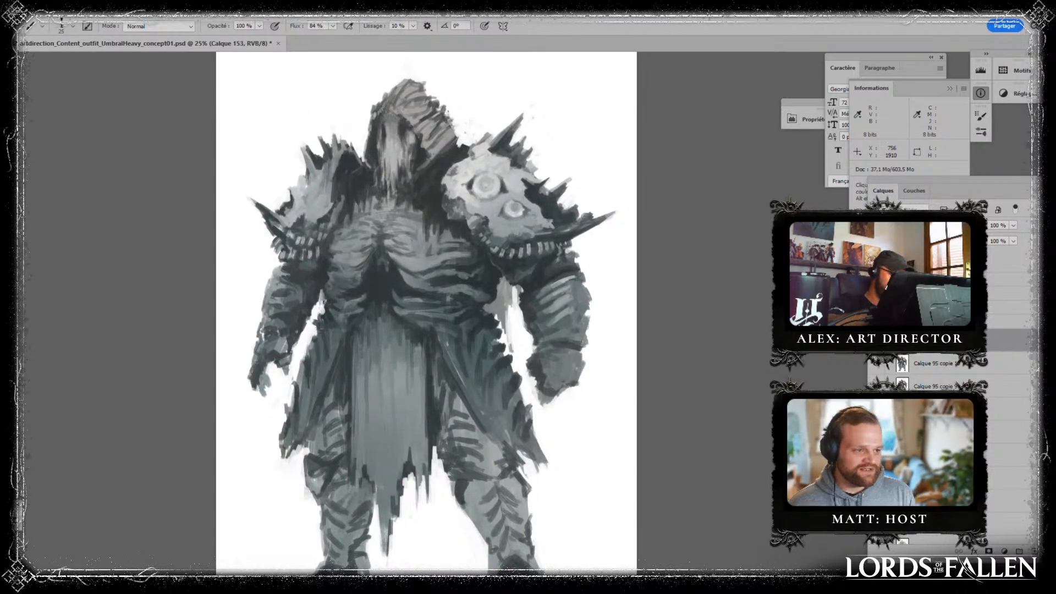
key("alt")
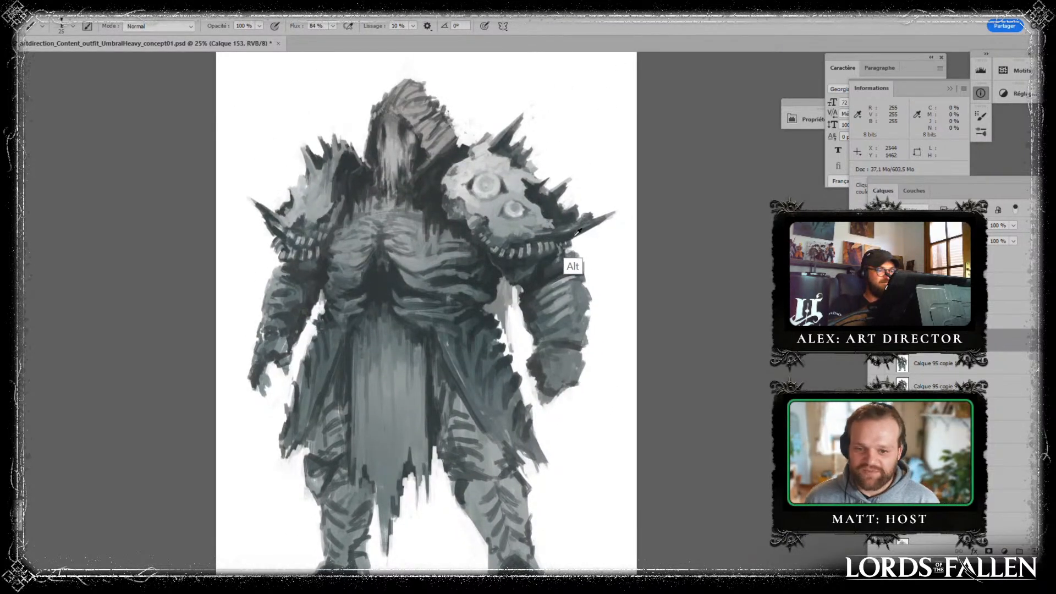
- Open the figure layer Calque 95 copie 11 in Liquify and push the skull pauldron's spikes outward, starting with brush size 1564
left_click(946, 373)
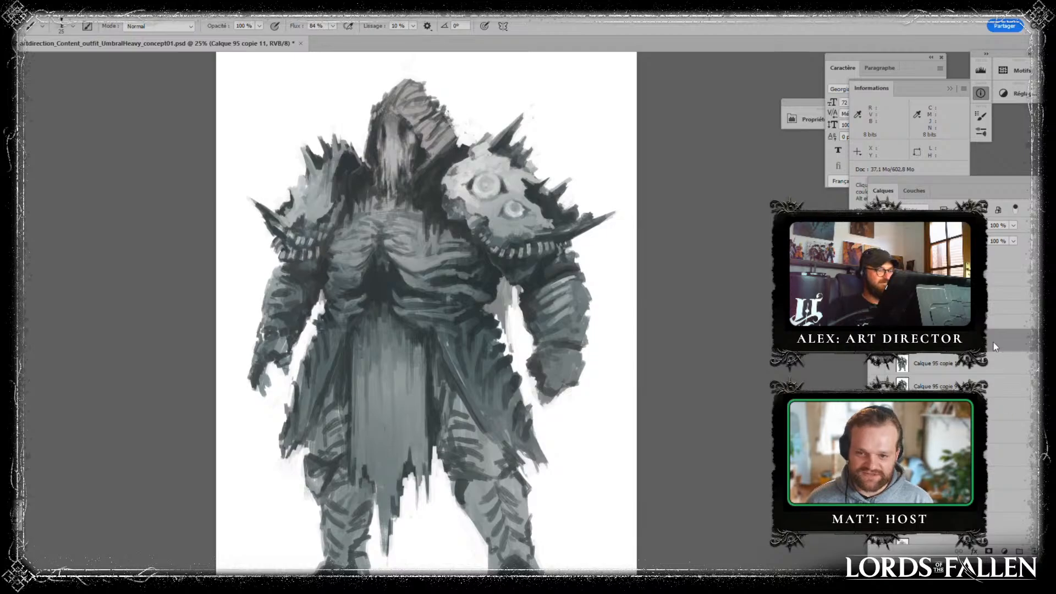
key("ctrl+shift+x")
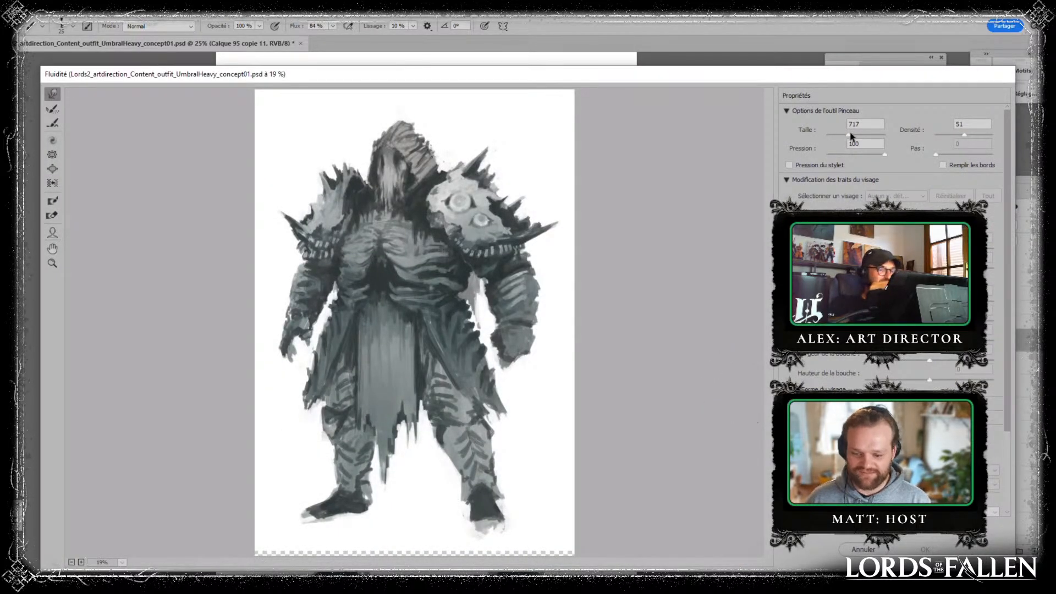
left_click_drag(851, 137, 855, 135)
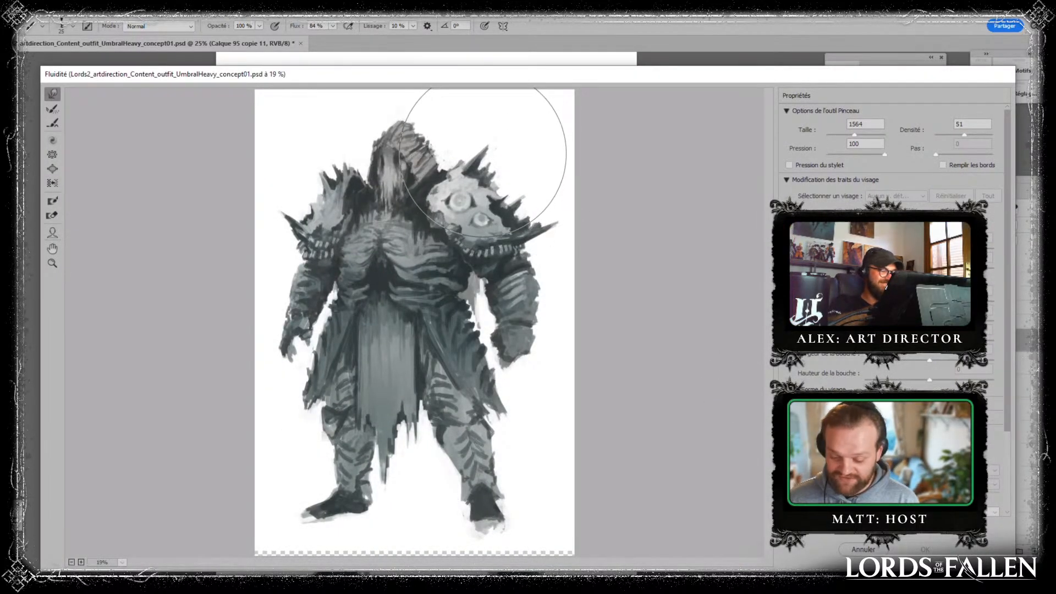
left_click_drag(483, 154, 488, 147)
left_click_drag(526, 190, 531, 182)
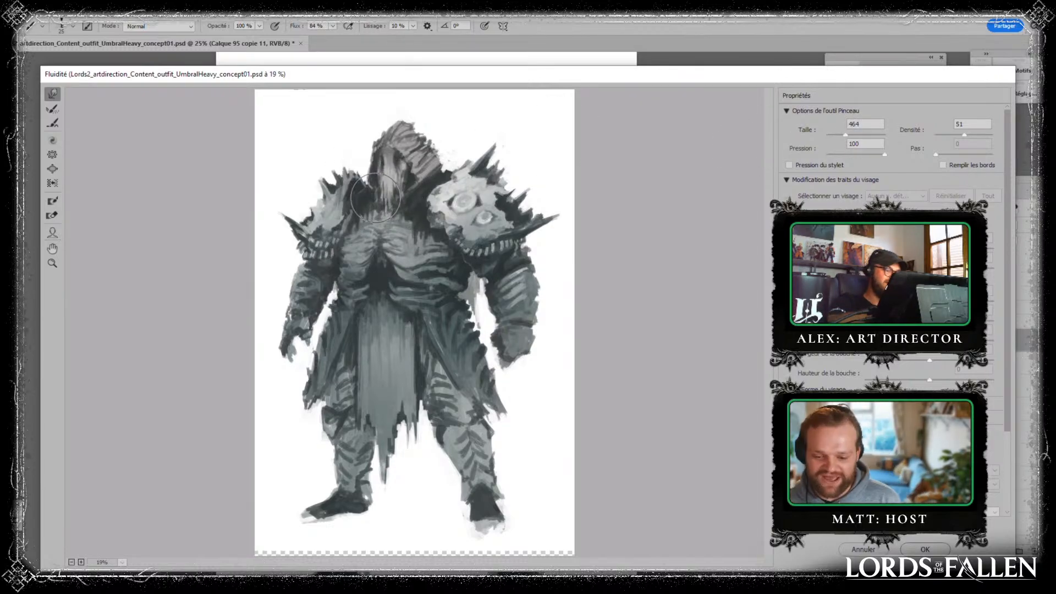
- Reshape the face with Liquify at brush size 464, and pull the hood into a pointed peak at size 557
left_click_drag(392, 205, 387, 189)
left_click_drag(845, 134, 854, 134)
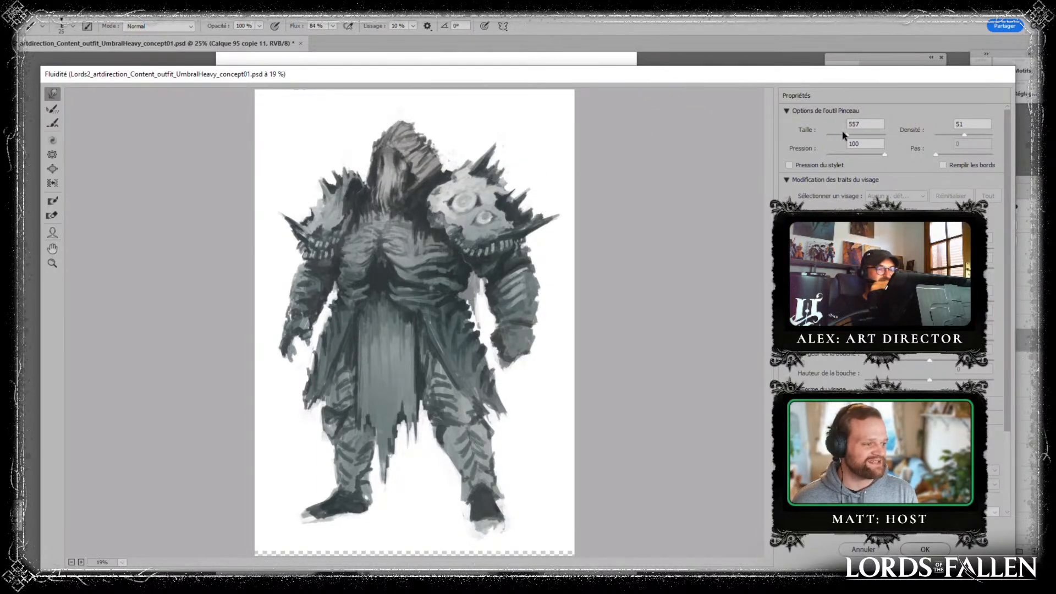
mouse_move(417, 124)
left_mouse_down()
mouse_move(439, 106)
mouse_move(404, 120)
mouse_move(433, 103)
mouse_move(435, 121)
mouse_move(420, 116)
mouse_move(460, 155)
mouse_move(438, 164)
mouse_move(453, 113)
mouse_move(493, 118)
mouse_move(450, 171)
mouse_move(460, 172)
mouse_move(448, 198)
mouse_move(467, 208)
mouse_move(454, 220)
mouse_move(482, 192)
mouse_move(472, 226)
mouse_move(432, 204)
mouse_move(464, 168)
left_mouse_up()
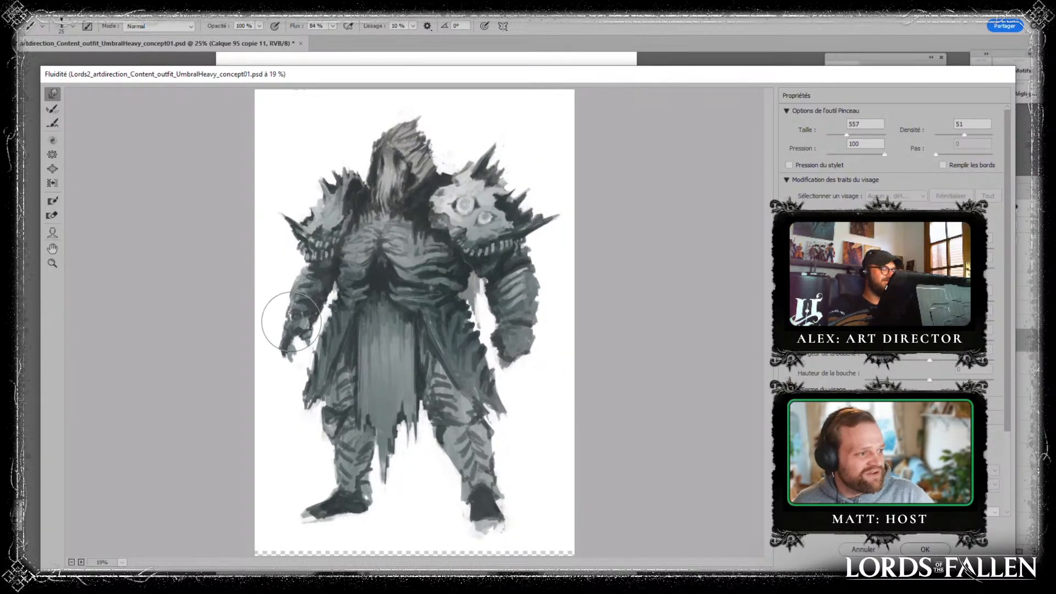
- Push the thinner arm's hand outward, adjust the waist with Liquify at brush size 1289, and apply the filter
left_click_drag(285, 350, 277, 352)
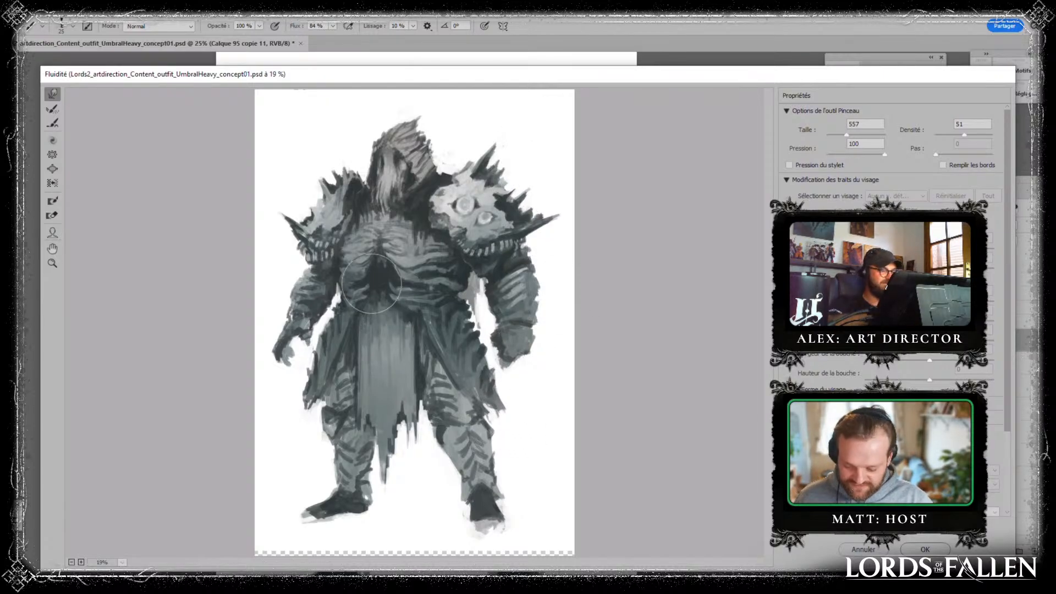
left_click_drag(848, 135, 852, 135)
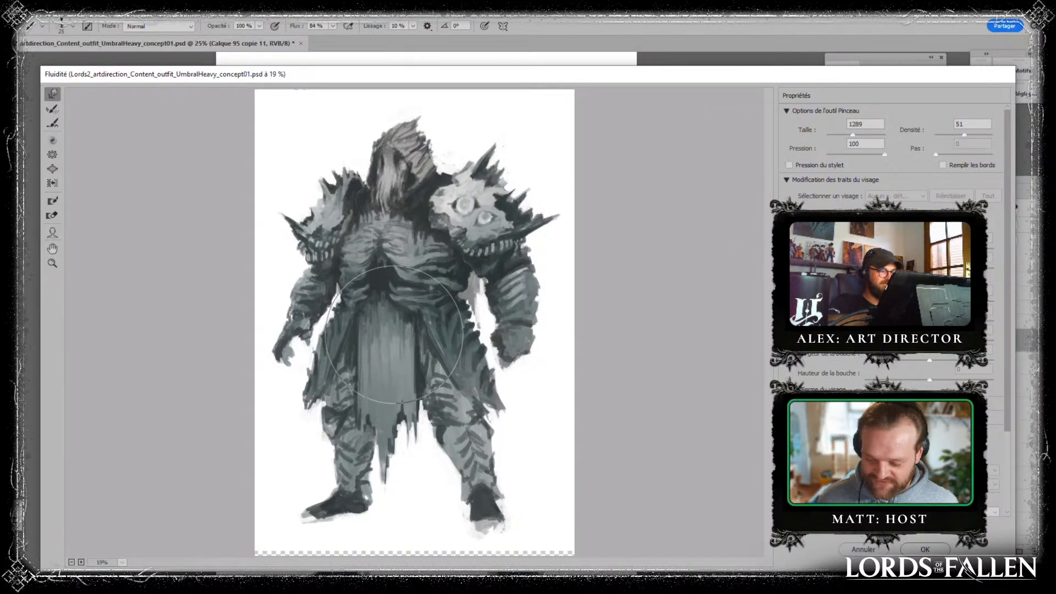
key("Return")
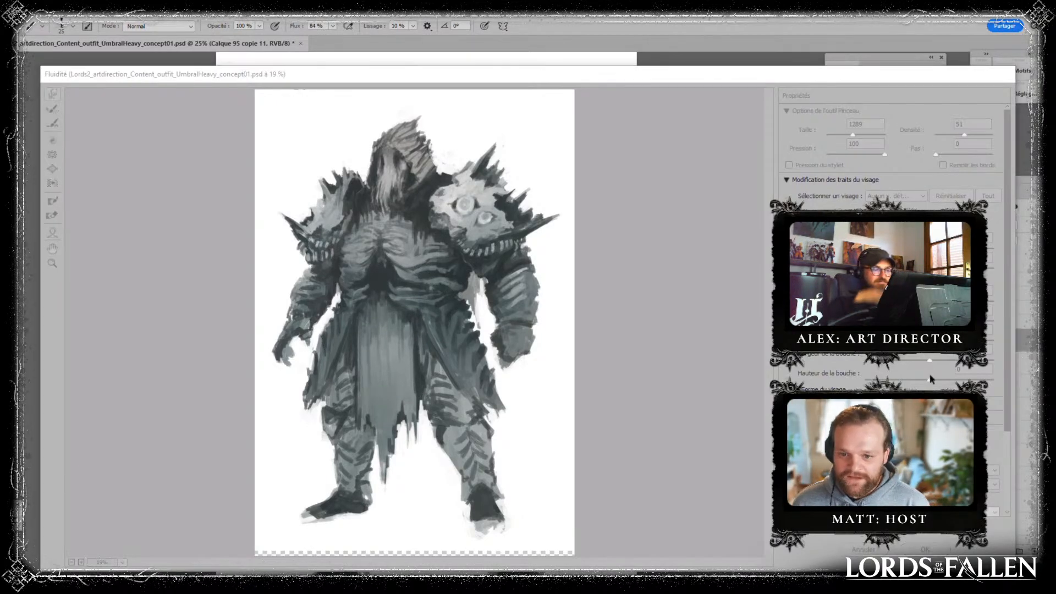
- Duplicate the figure layer and start a Warp transform on the copy, stretching the head and shoulders upward
key("ctrl+minus")
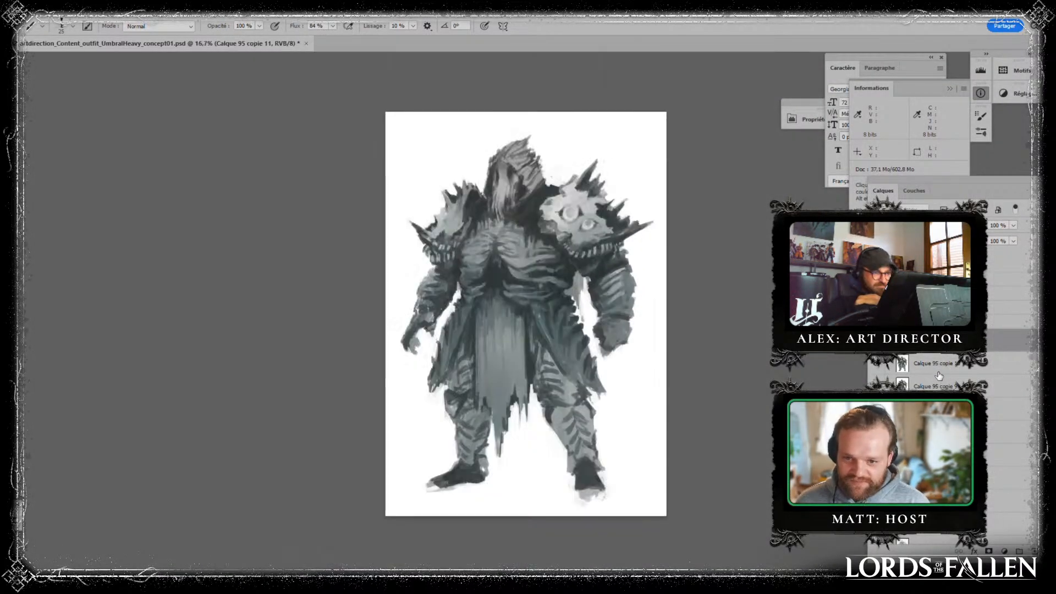
left_click_drag(983, 351, 1035, 551)
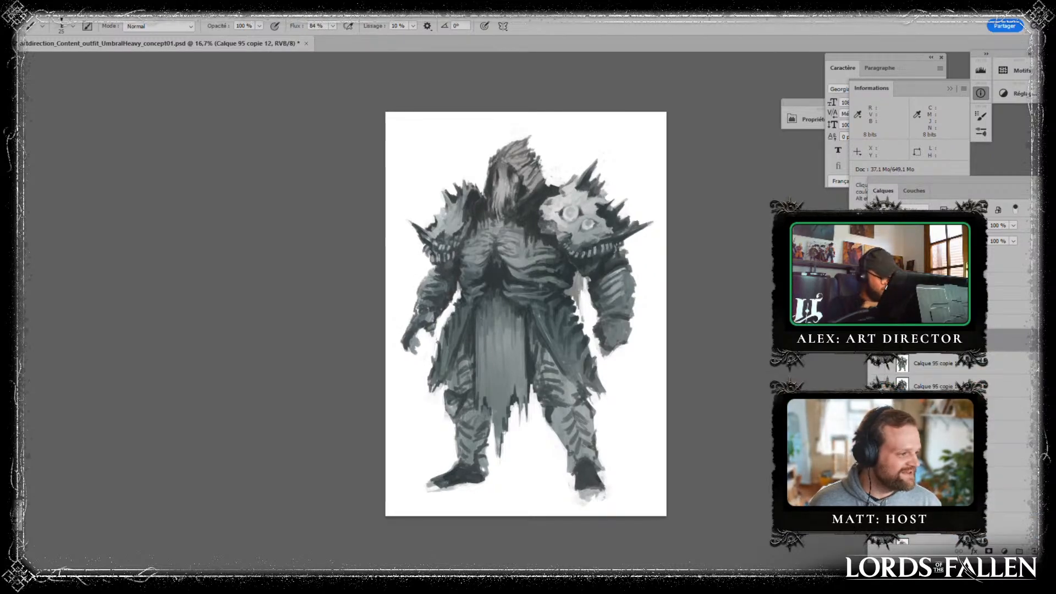
key("ctrl+t")
right_click(572, 206)
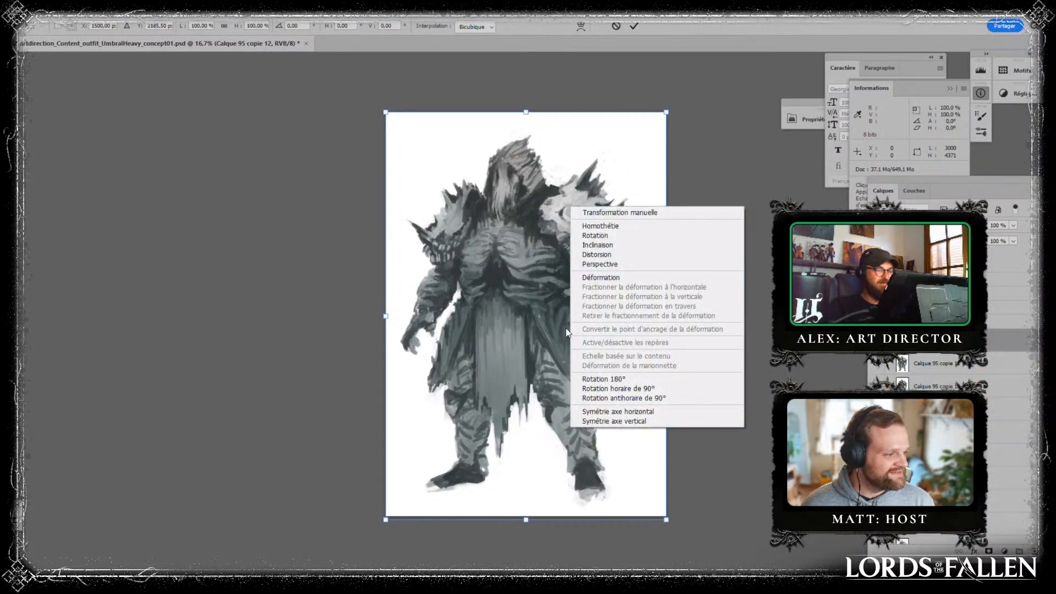
left_click(601, 277)
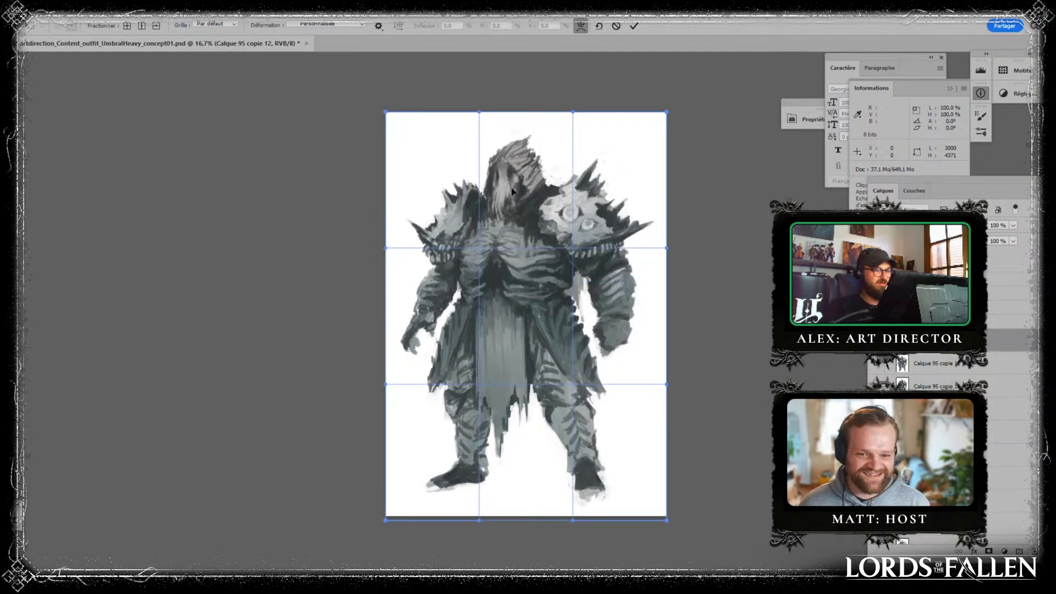
left_click_drag(511, 191, 517, 177)
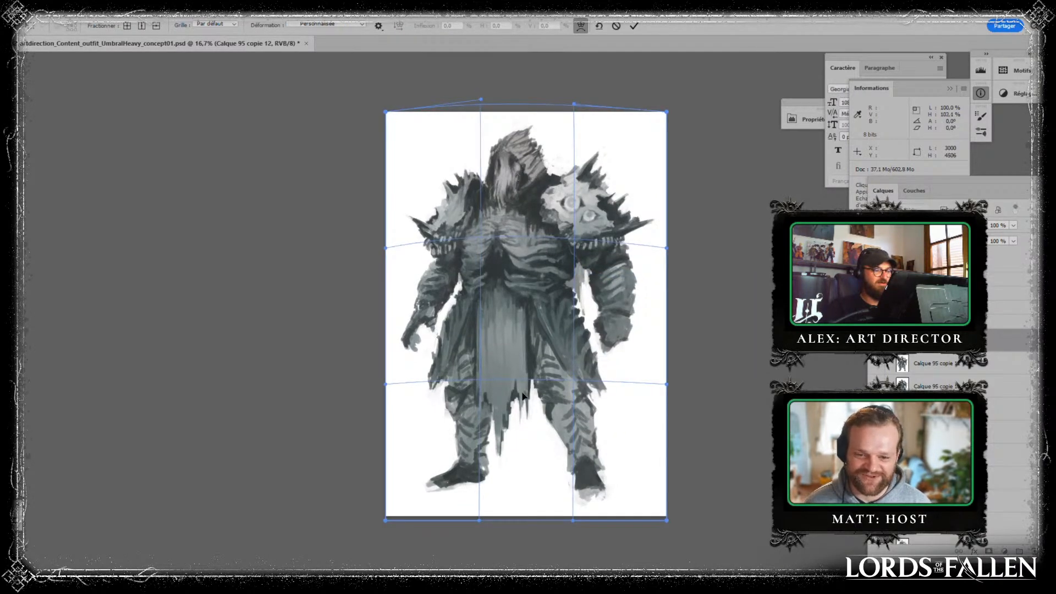
- Warp the lower body downward and outward to lengthen the legs and widen the stance, and apply the transform
left_click_drag(499, 446, 418, 498)
left_click_drag(639, 497, 656, 483)
left_click_drag(480, 469, 484, 471)
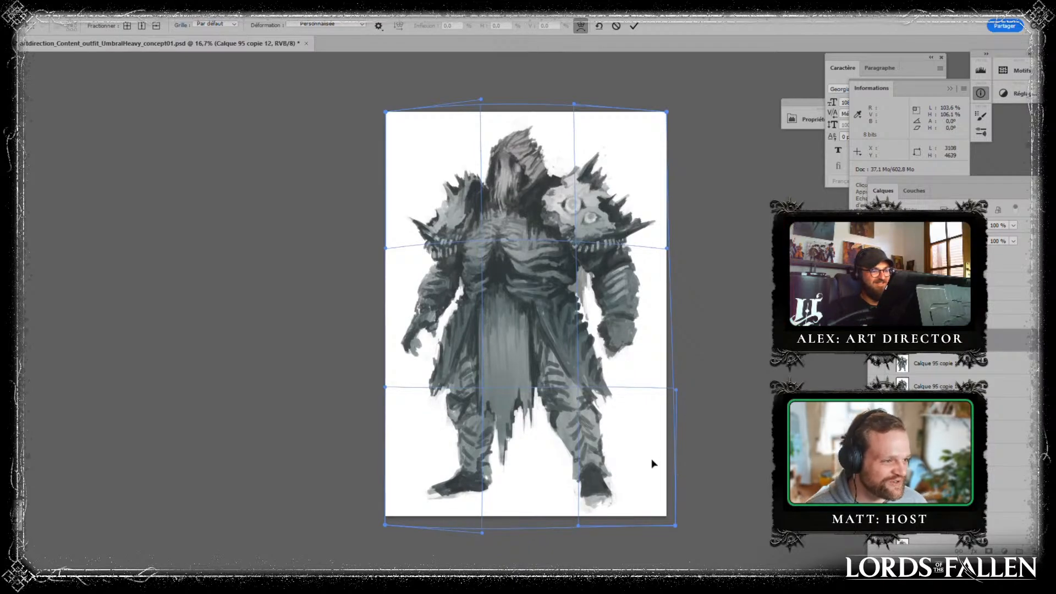
left_click_drag(653, 462, 656, 465)
key("Return")
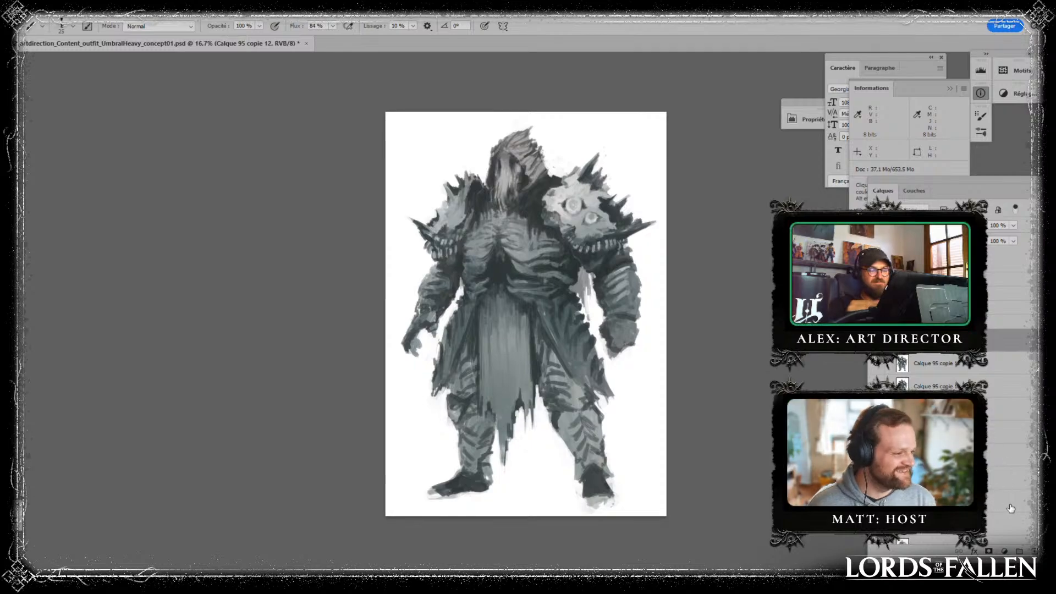
- Merge the older figure copies starting from Calque 95 copie 9 into one layer and save the document
left_click(1035, 551)
left_click(960, 433)
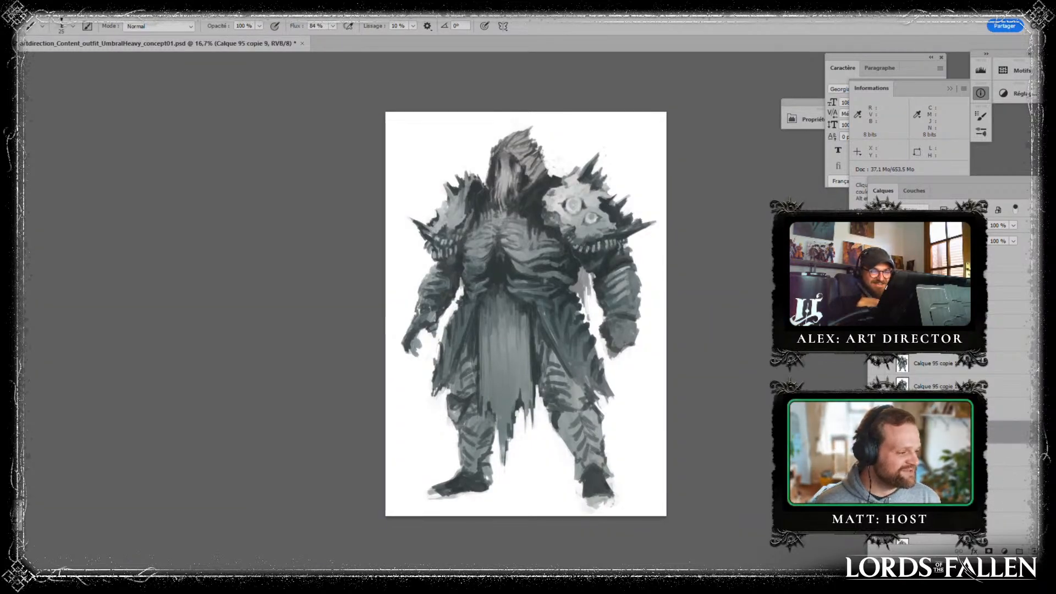
left_click(960, 502, "shift")
key("ctrl+e")
key("ctrl+s")
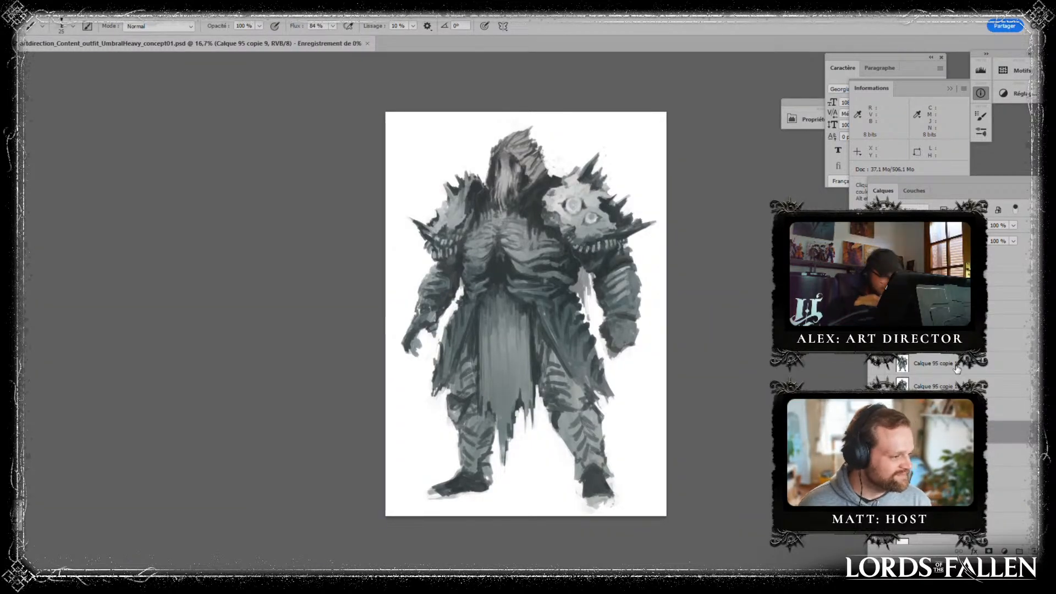
- Move layer Calque 153 down, merge it into the figure copy beneath, and add a new layer in Overlay (Incrustation) mode
left_click(961, 340)
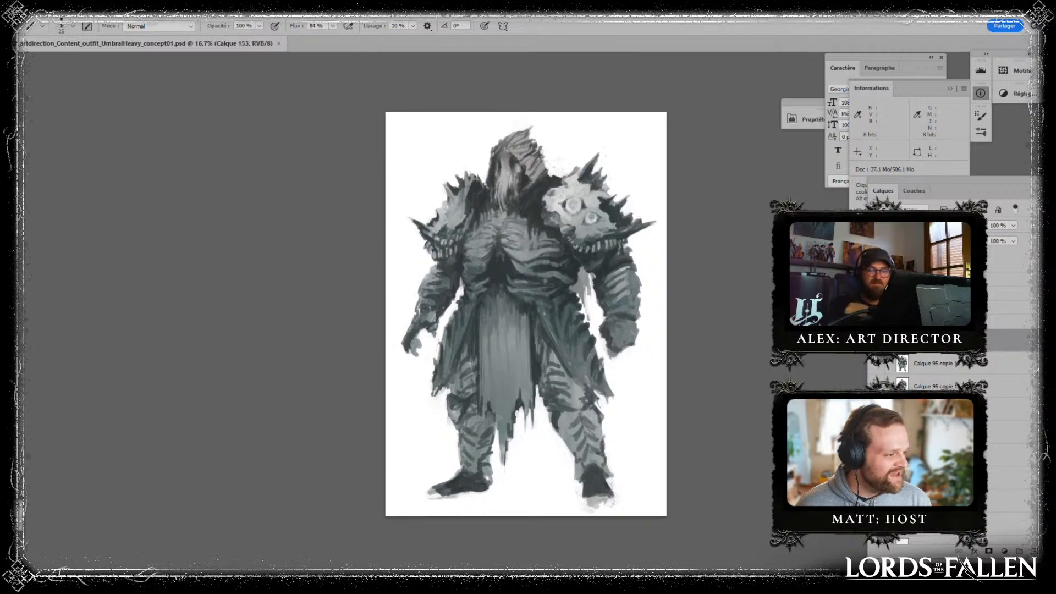
left_click_drag(936, 340, 936, 373)
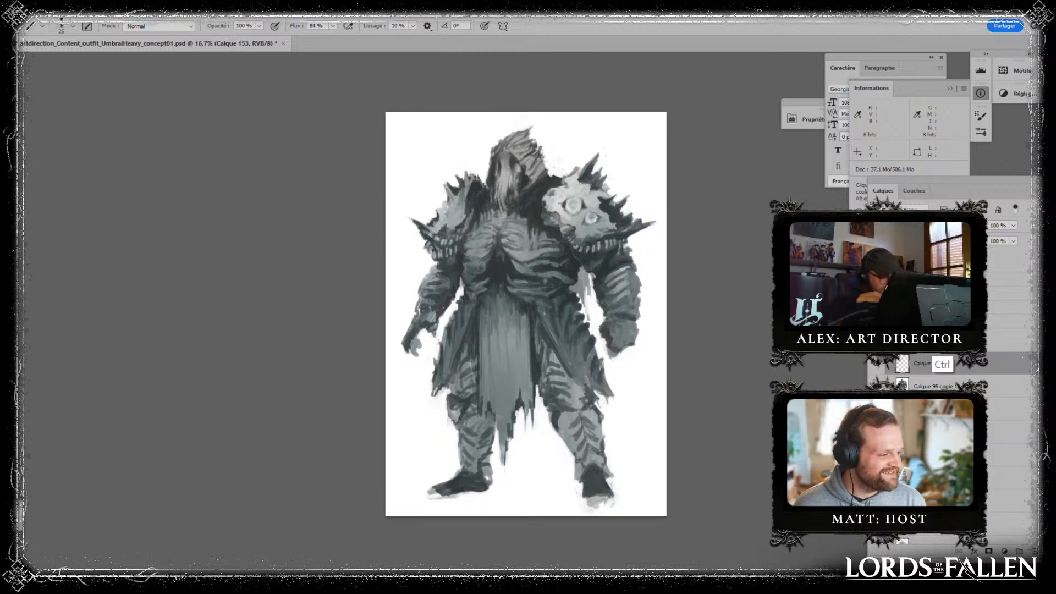
key("ctrl+e")
key("ctrl+shift+alt+n")
left_click(913, 226)
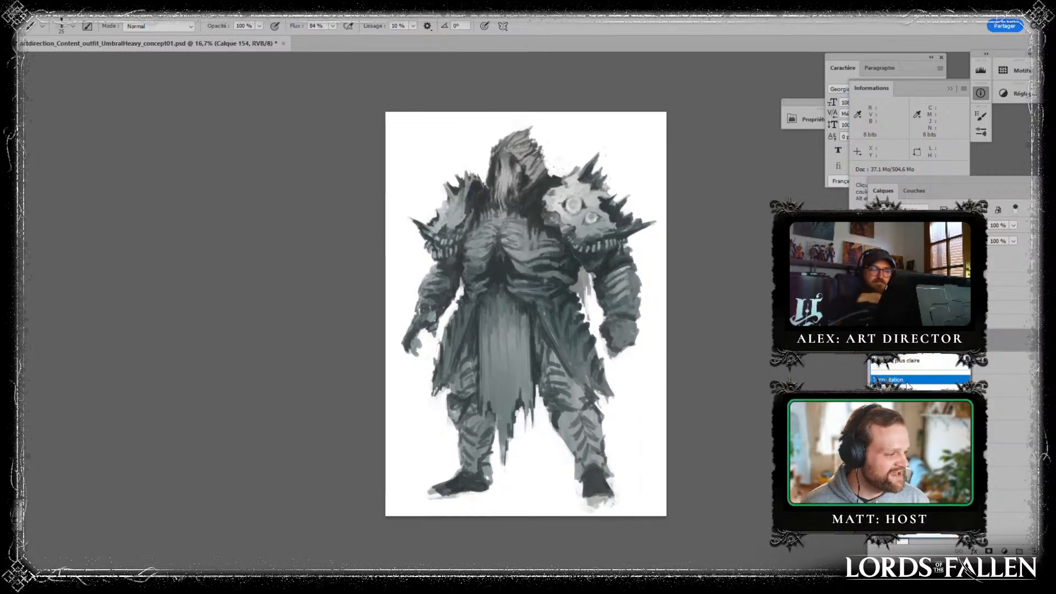
left_click(903, 389)
- Choose a dark reddish-brown foreground colour and apply a radial gradient around the gap between the thicker arm and torso
key("g")
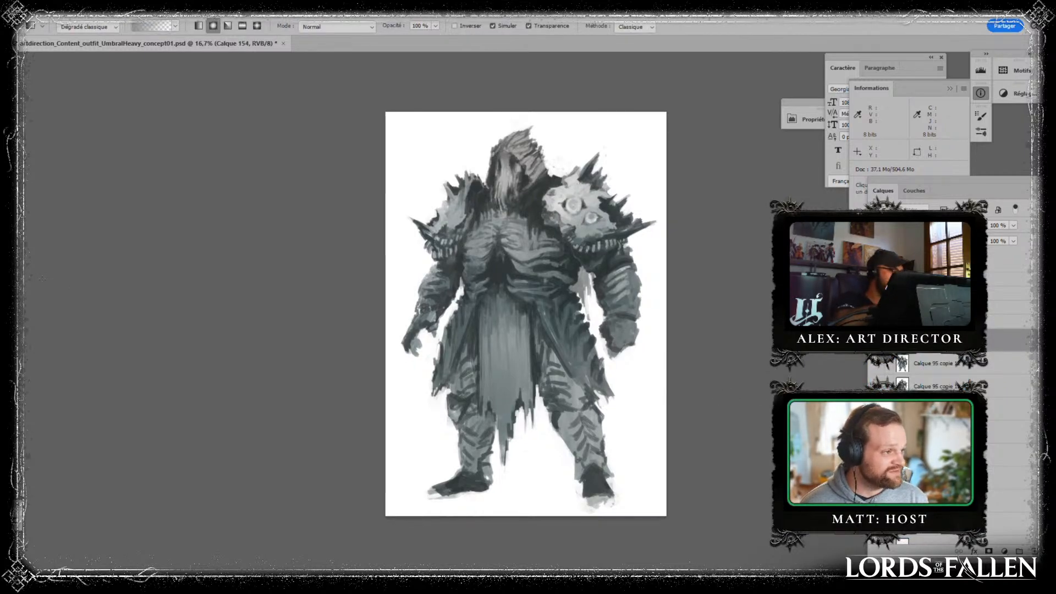
left_click(632, 252, "alt")
left_click(11, 396)
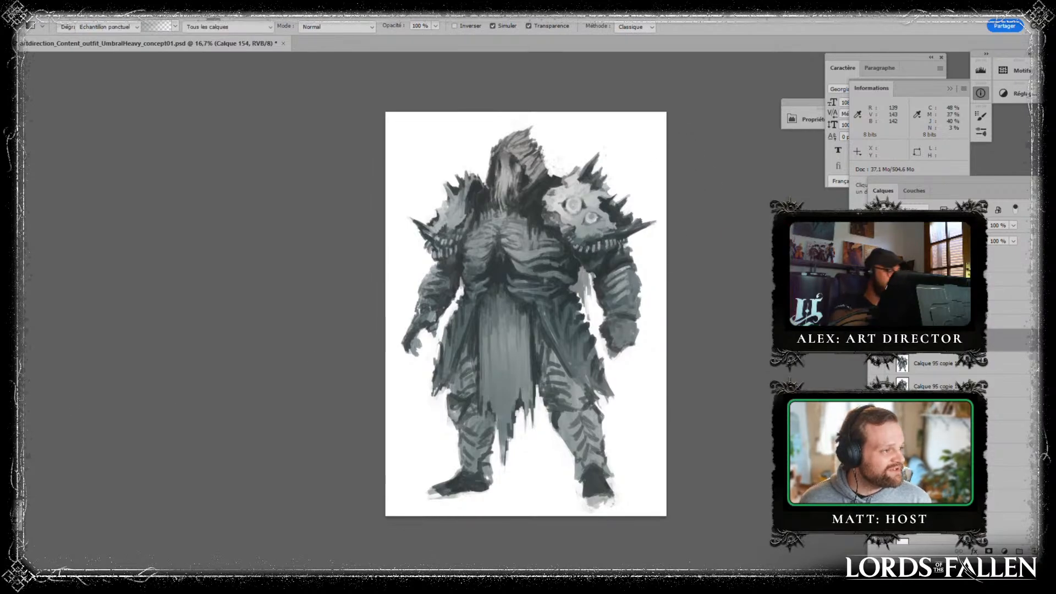
left_click_drag(881, 394, 880, 399)
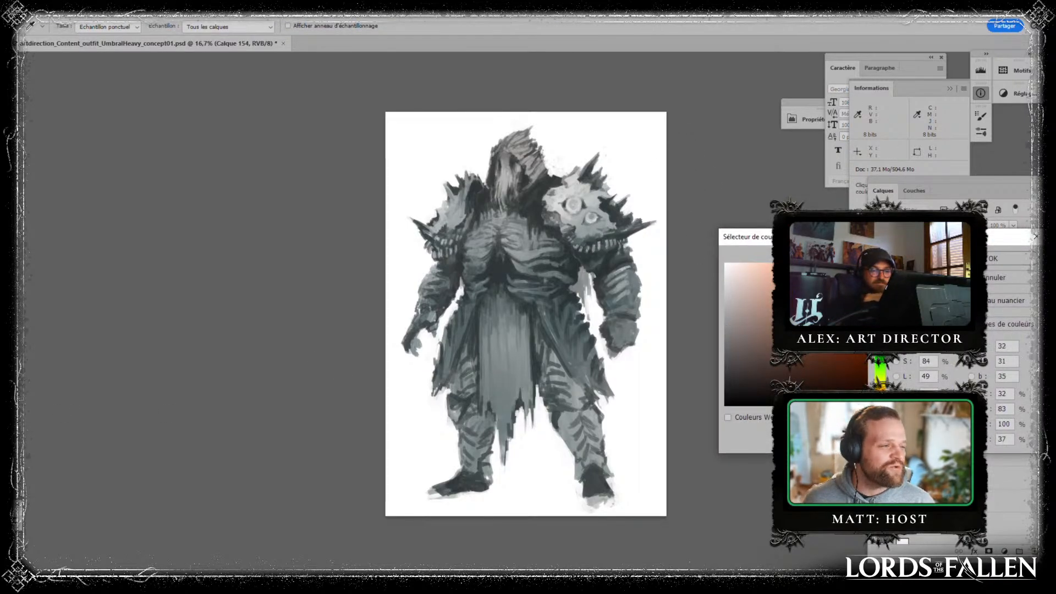
left_click(991, 258)
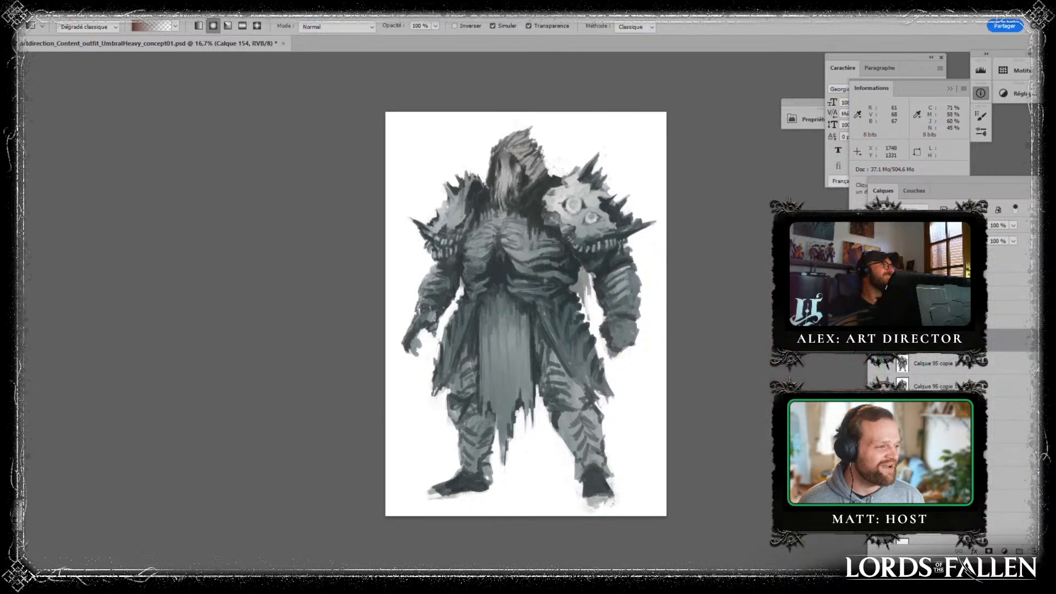
left_click_drag(605, 352, 605, 354)
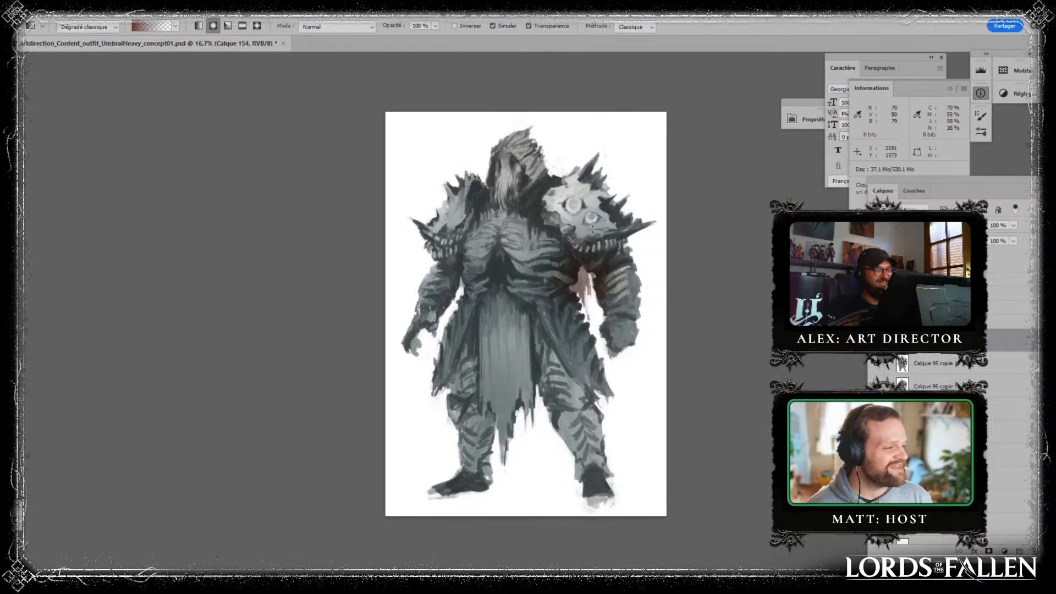
- Add reddish-brown radial gradients over the slimmer arm, both shoulders, the lower legs and the edge of the loincloth
left_click_drag(458, 272, 477, 257)
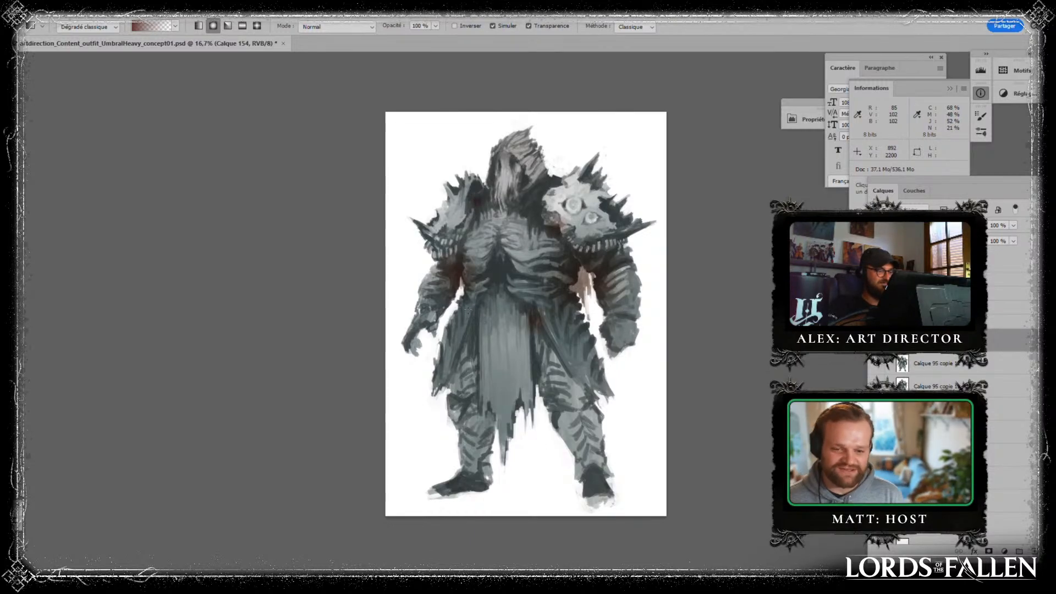
mouse_move(575, 176)
left_mouse_down()
mouse_move(576, 189)
mouse_move(592, 188)
left_mouse_up()
left_click_drag(478, 177, 479, 180)
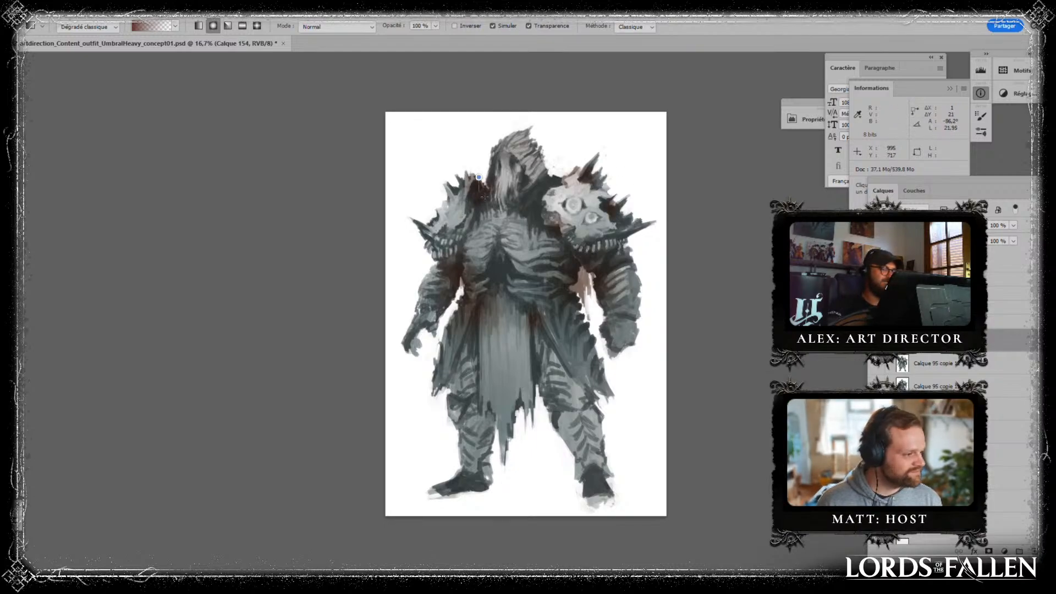
left_click_drag(554, 423, 483, 433)
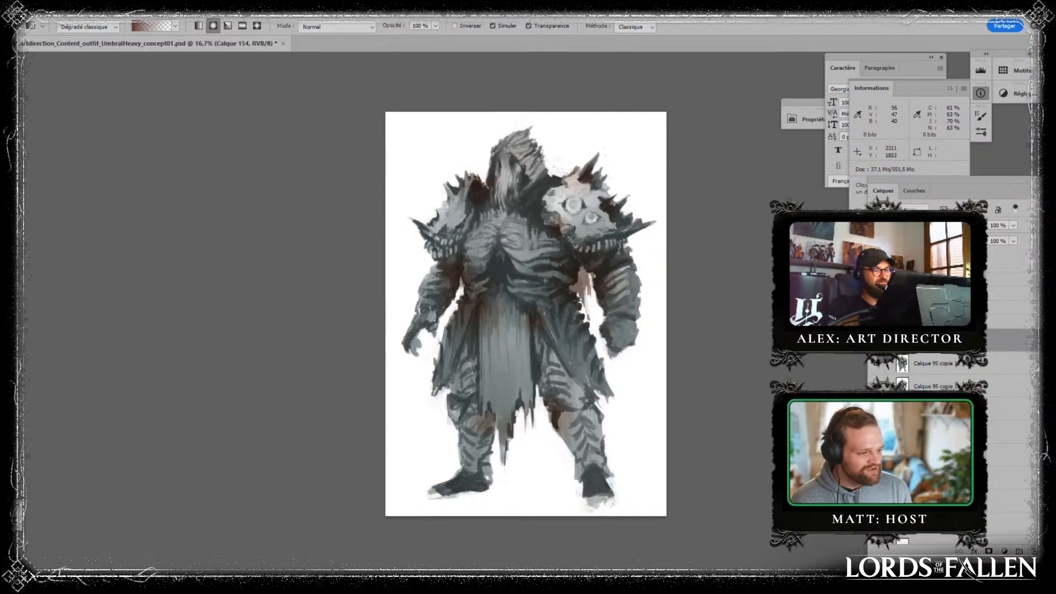
left_click_drag(540, 352, 540, 365)
- Erase part of the reddish tint along the loincloth with a larger, semi-opaque eraser
key("b")
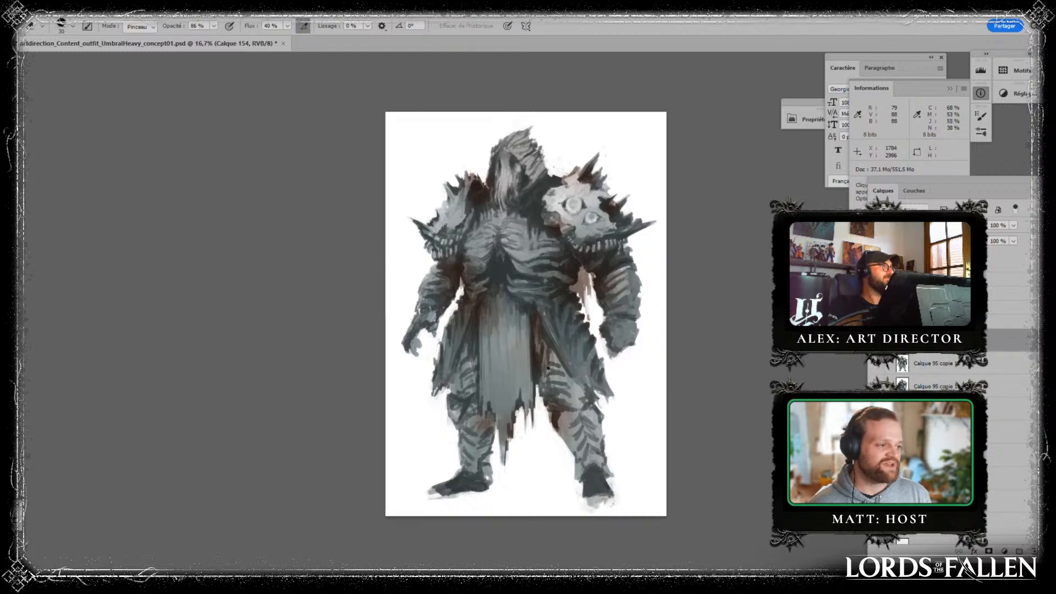
key("bracketright")
key("bracketright")
key("bracketright")
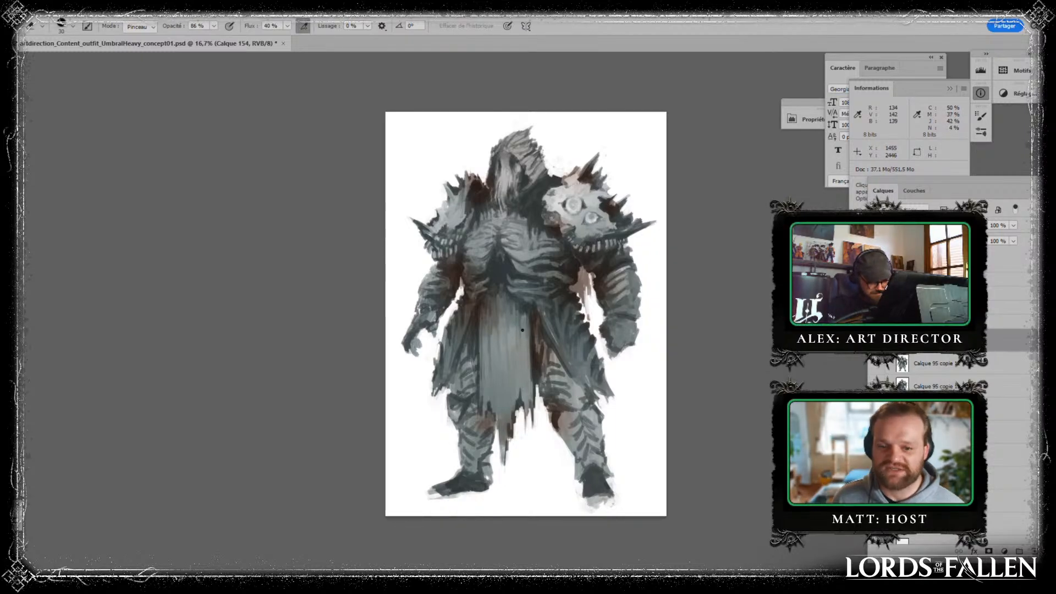
left_click_drag(489, 289, 488, 384)
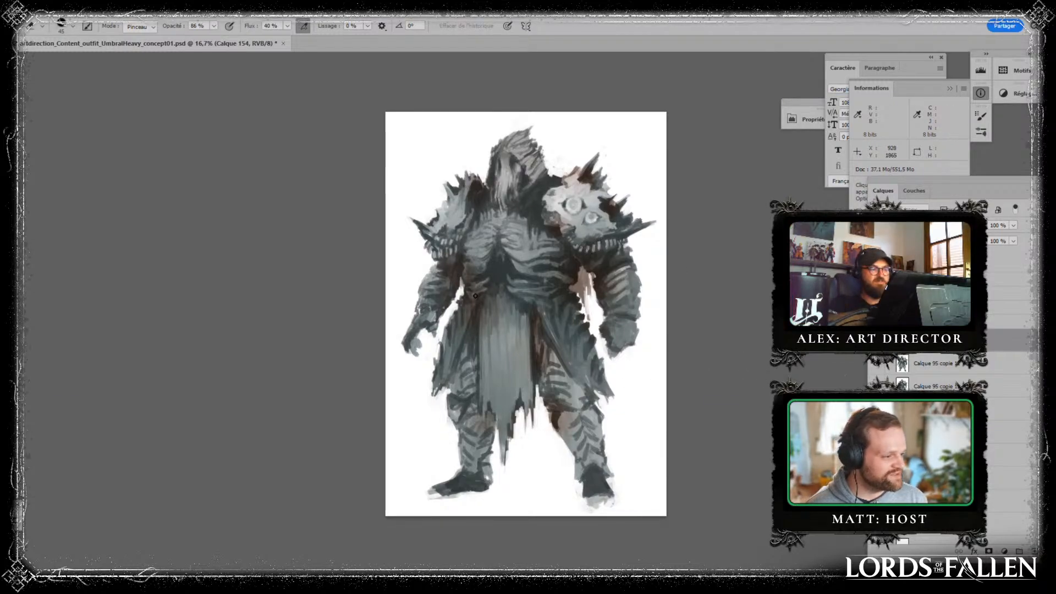
- Set the reddish tint layer's opacity to 70% and merge it into the figure beneath
left_click(1014, 226)
key("Escape")
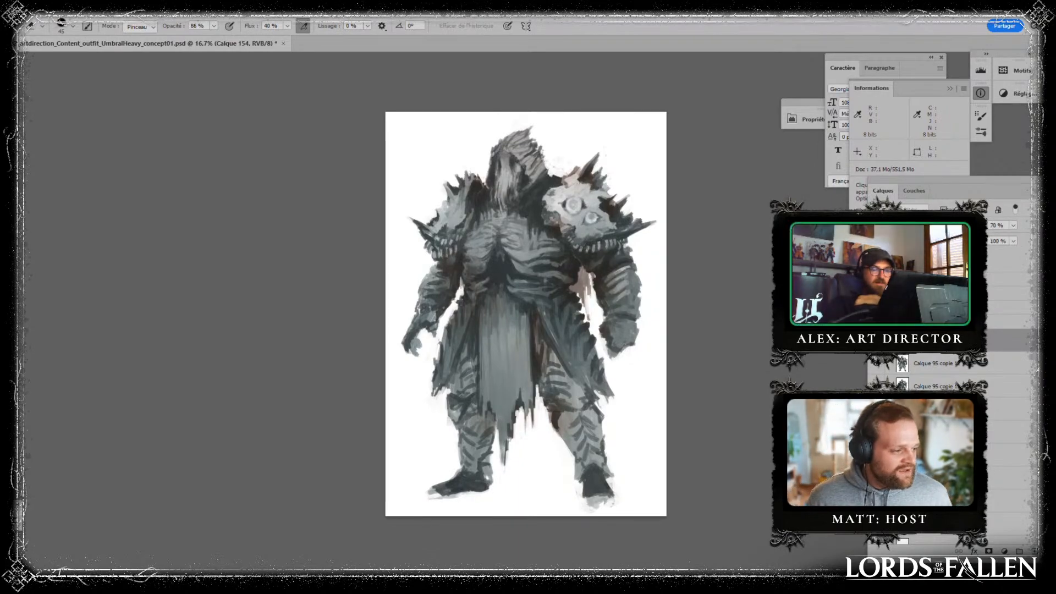
key("ctrl+e")
- Add a new layer and paint light grey round discs scattered over the loincloth with an enlarged brush
left_click(1035, 551)
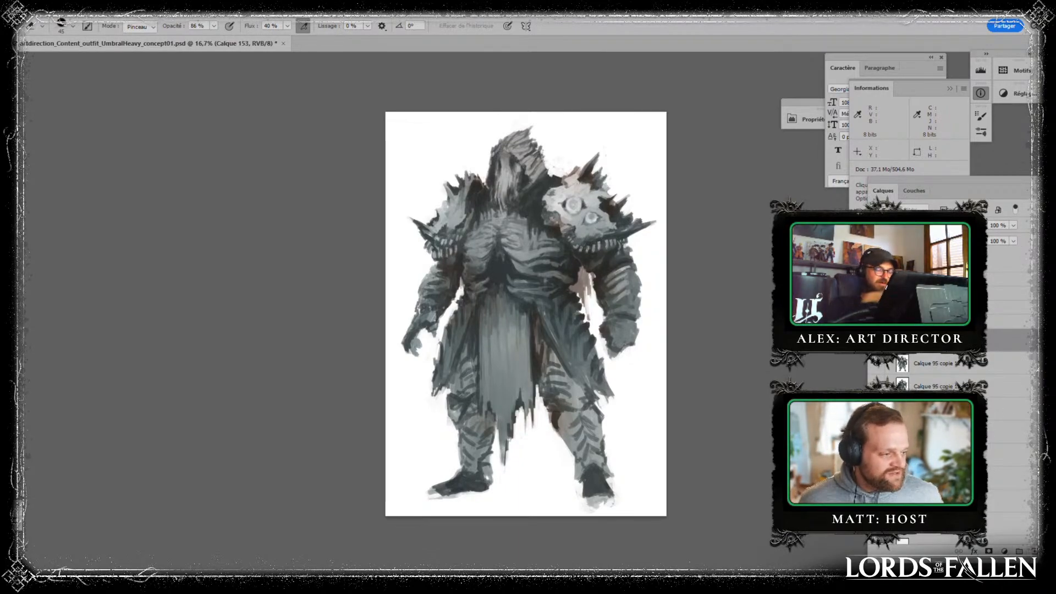
key("b")
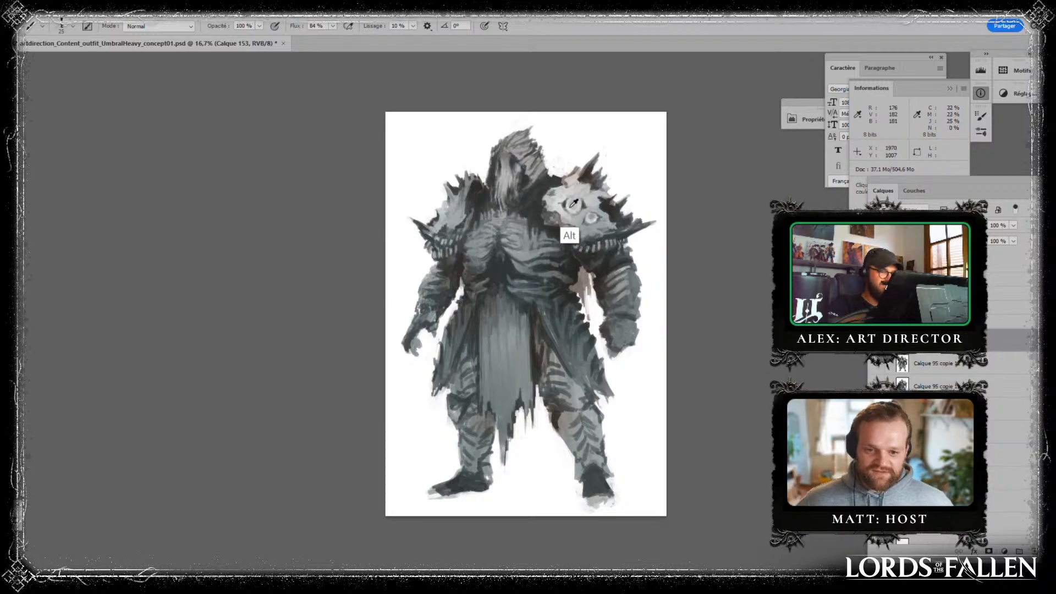
key("bracketright")
key("bracketright")
key("bracketright")
key("bracketright")
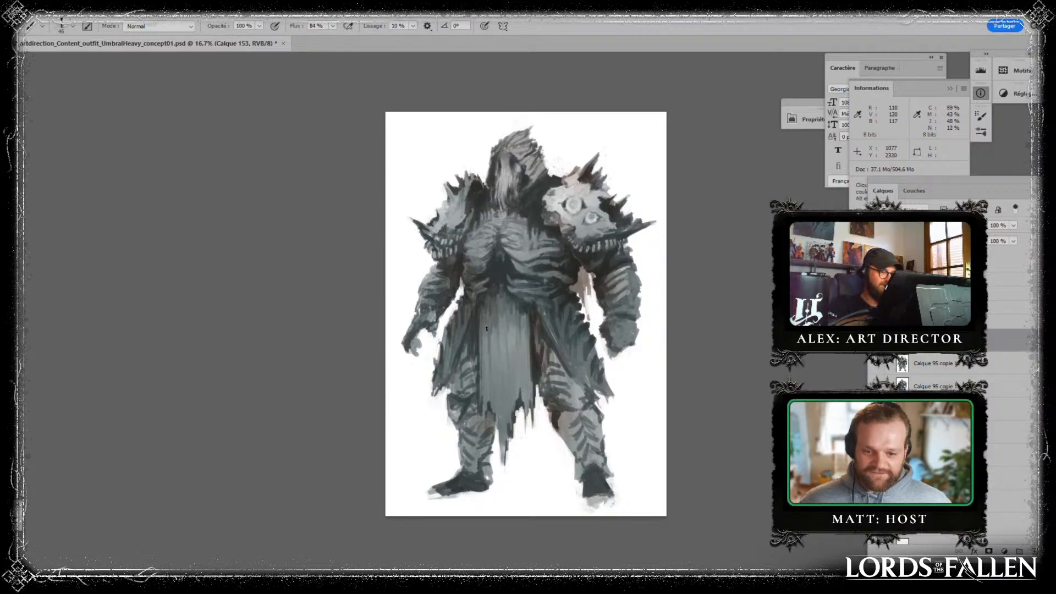
left_click_drag(487, 329, 483, 331)
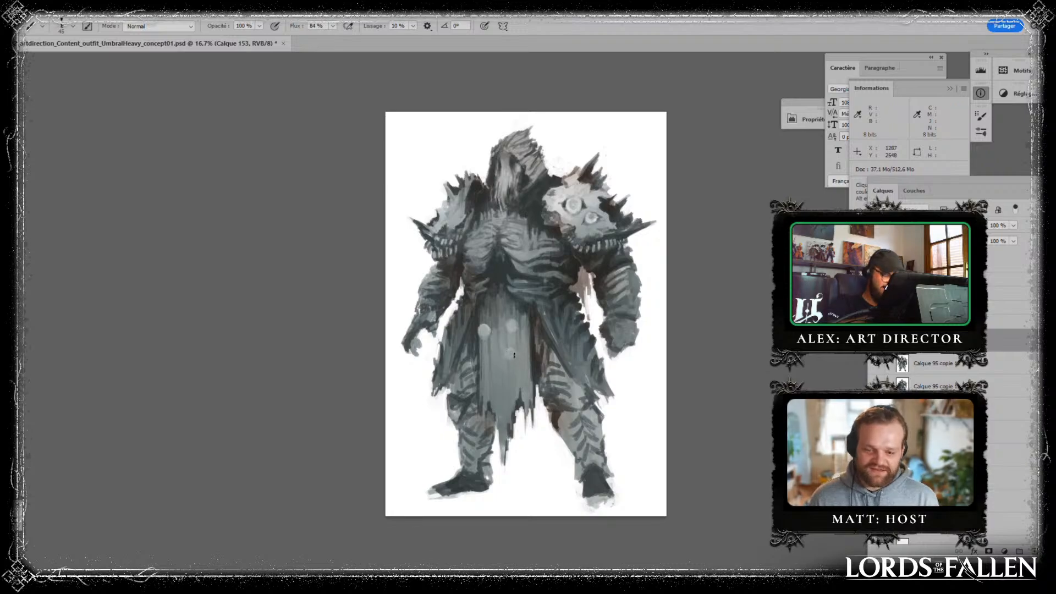
left_click(499, 312)
left_click(481, 306)
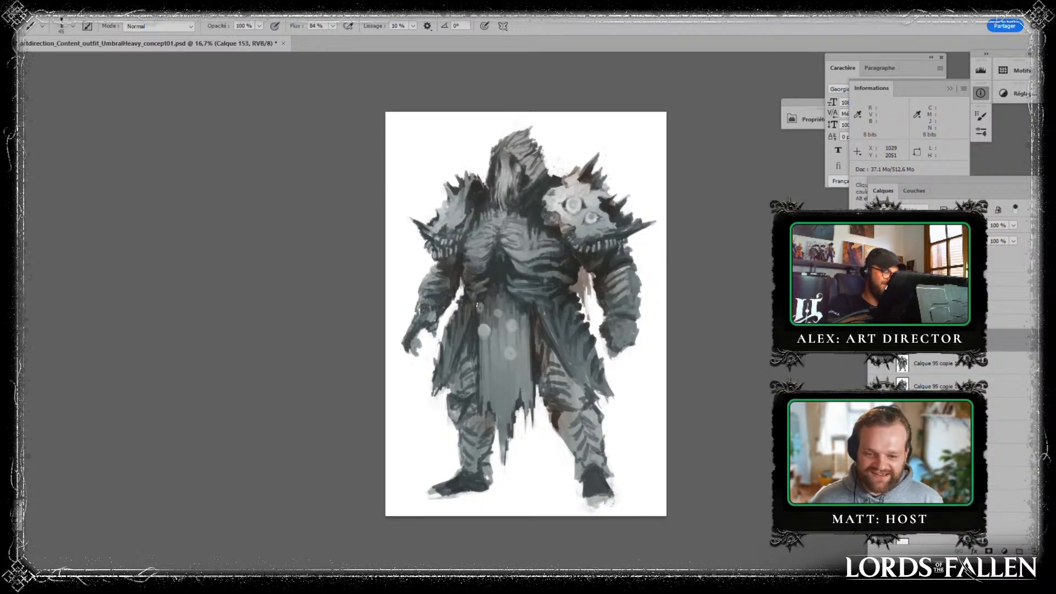
left_click_drag(522, 307, 520, 312)
left_click_drag(484, 354, 485, 359)
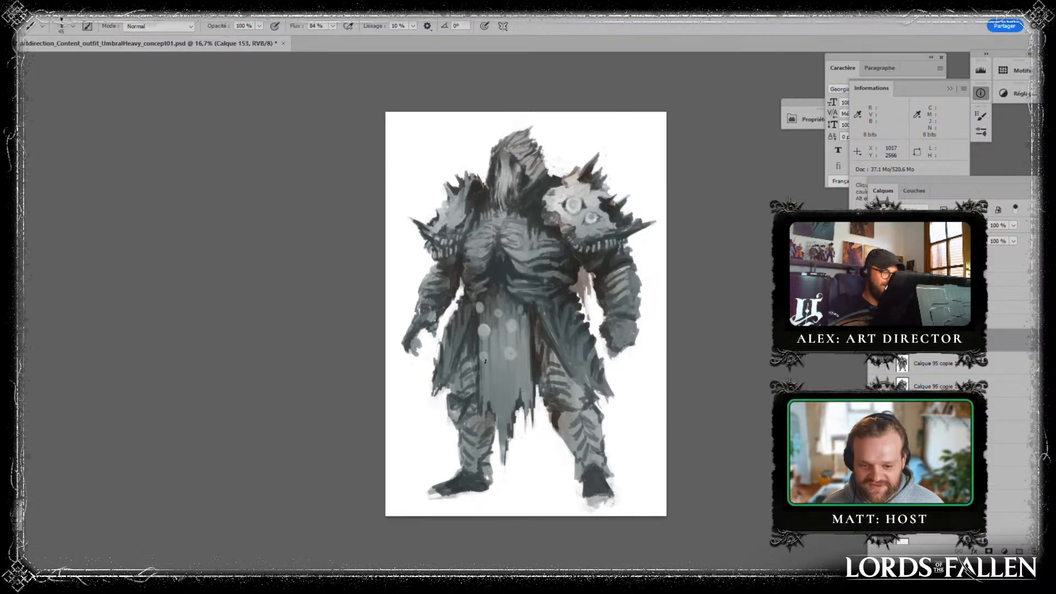
left_click(504, 371)
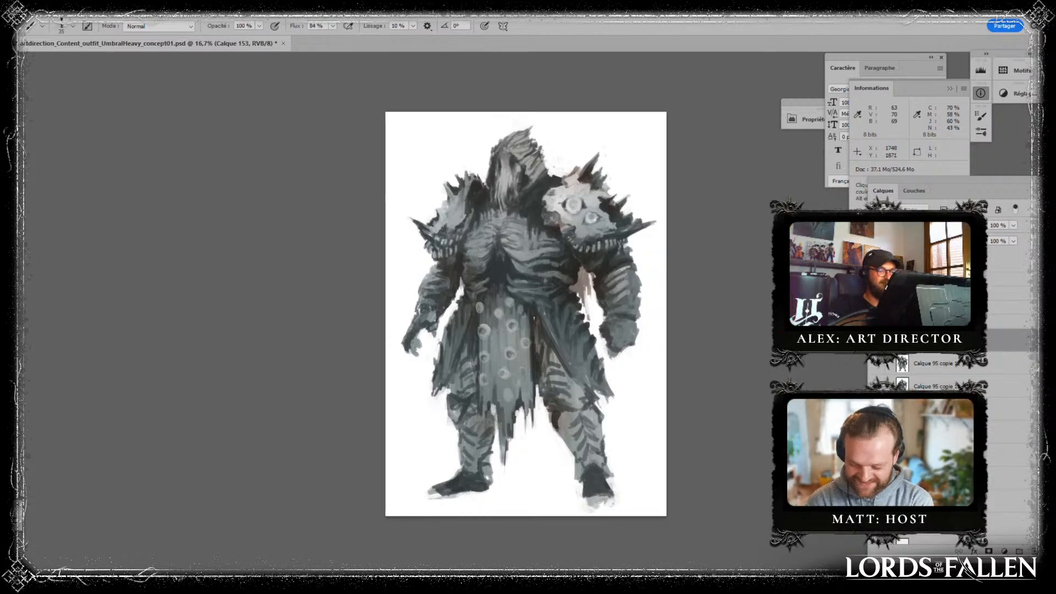
- Sample tones from the figure and paint shading around the discs on the loincloth's lower edge and upper area
left_click(479, 398, "alt")
left_click_drag(483, 391, 488, 420)
left_click(484, 413, "alt")
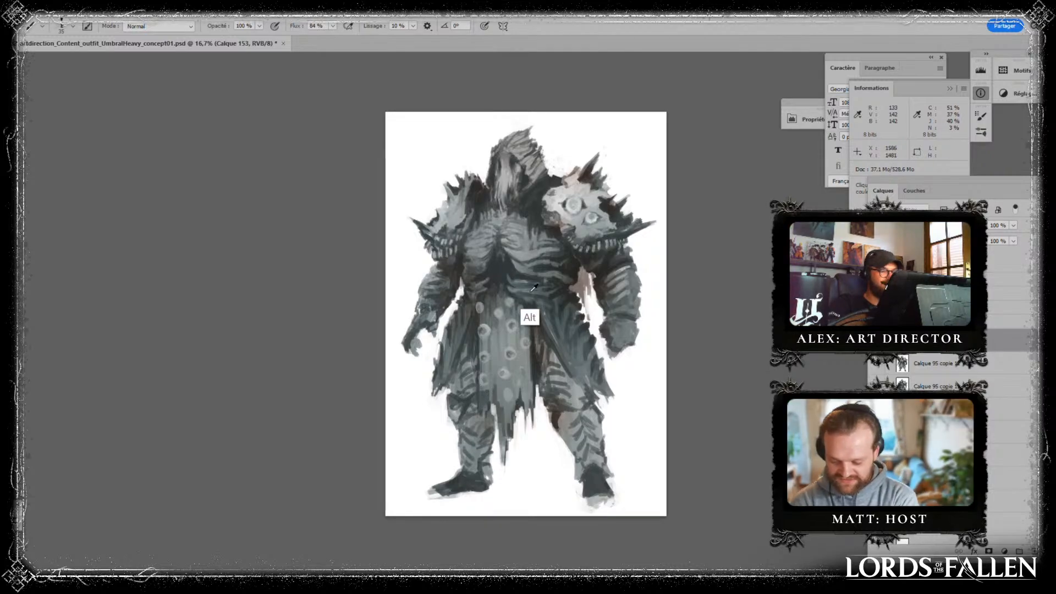
left_click(533, 326, "alt")
mouse_move(528, 314)
left_mouse_down()
mouse_move(529, 345)
mouse_move(506, 331)
left_mouse_up()
left_click(509, 323, "alt")
left_click(536, 334, "alt")
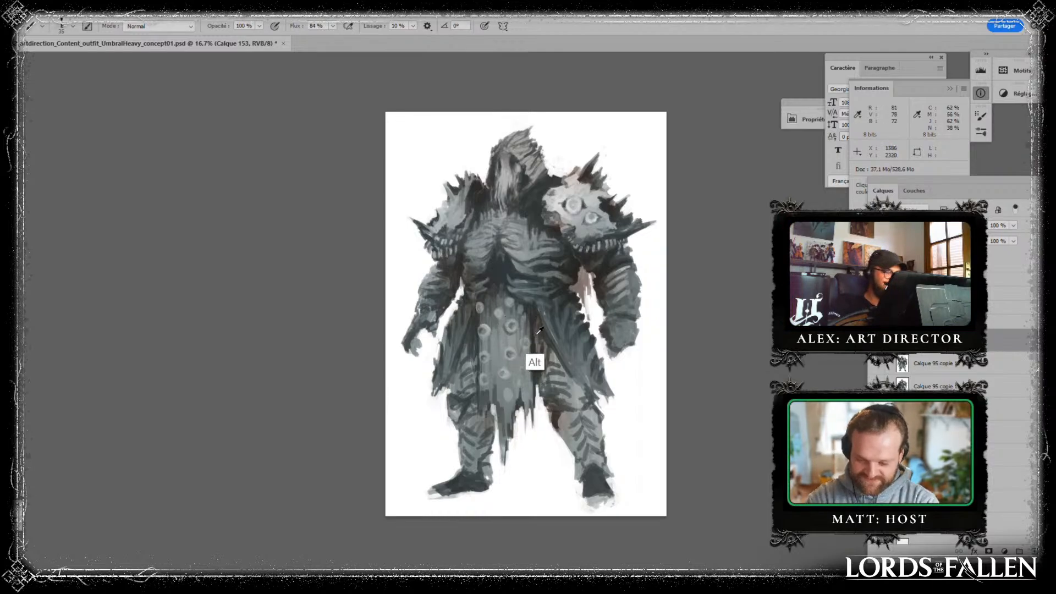
- Brighten the upper loincloth discs with a lighter grey sampled from the painting
left_click(483, 330)
left_click(479, 313, "alt")
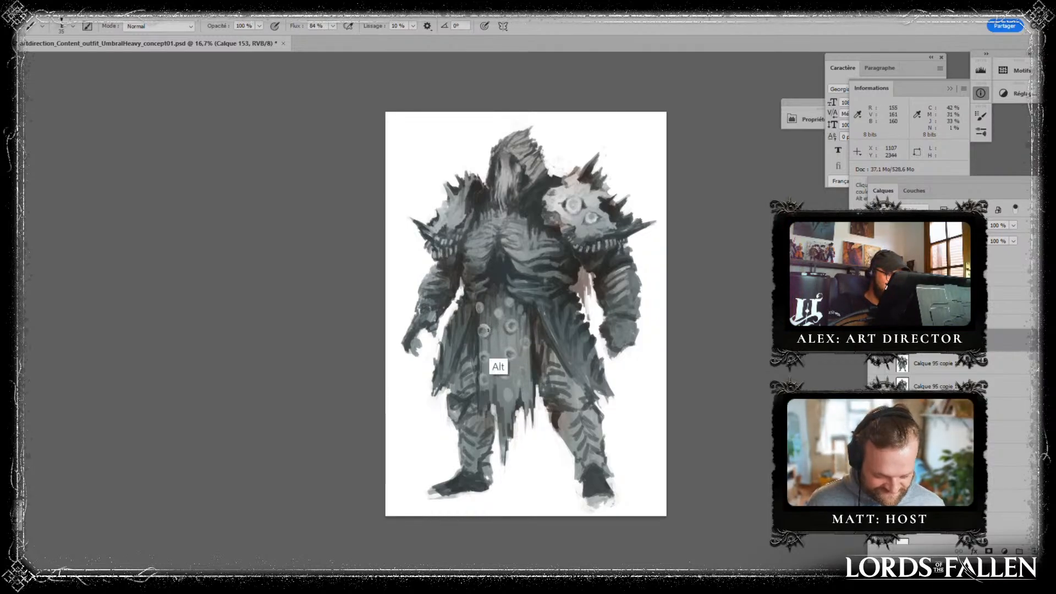
left_click_drag(480, 328, 486, 334)
left_click(512, 332, "alt")
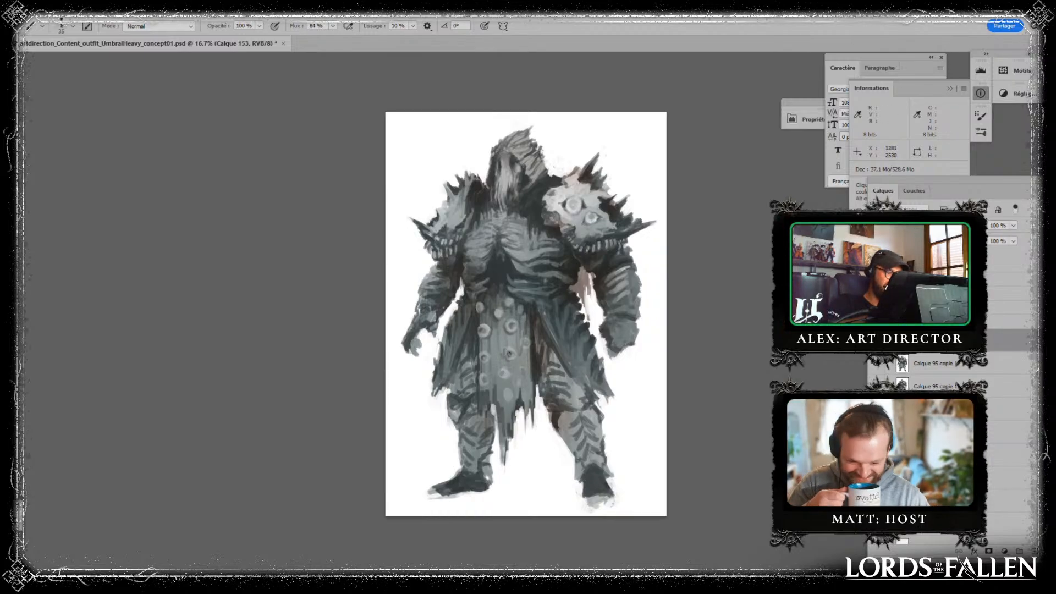
- Refine the lower discs and paint organic strokes linking them across the loincloth fabric
left_click(483, 386, "alt")
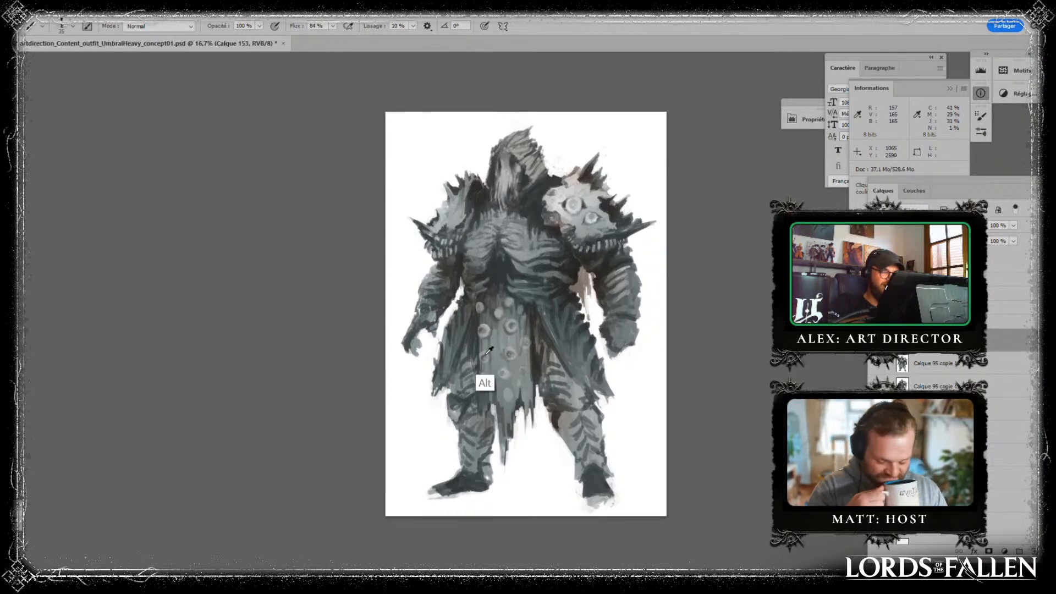
left_click(521, 399, "alt")
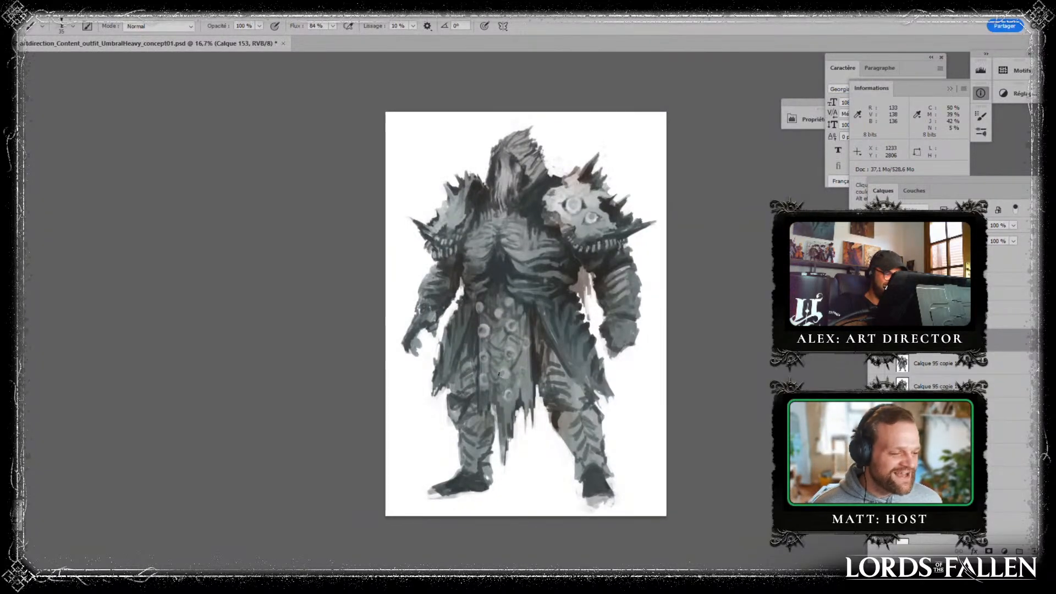
left_click(507, 375, "alt")
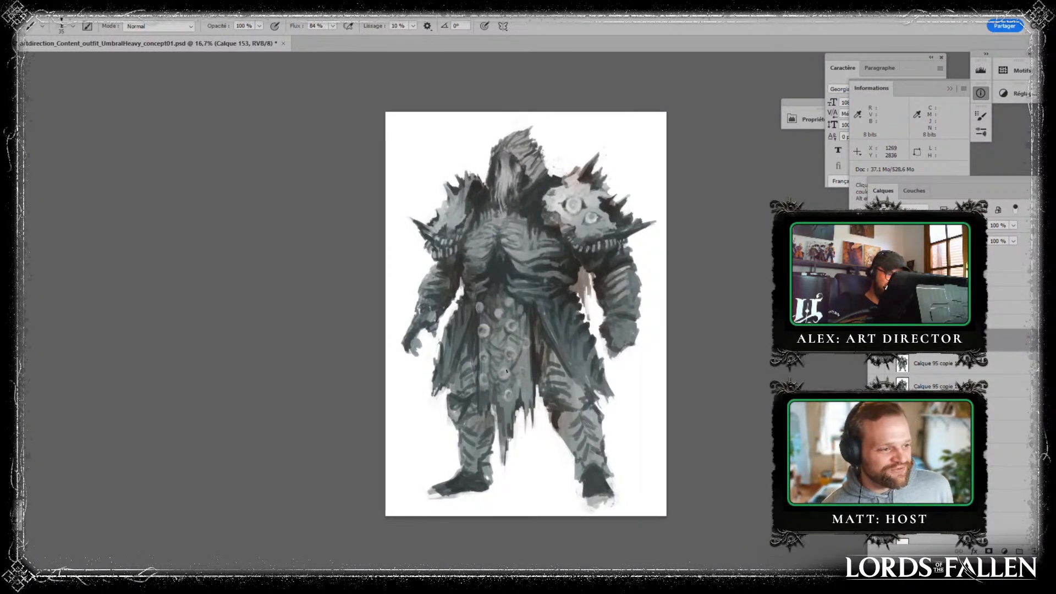
left_click(560, 358, "alt")
left_click(537, 410, "alt")
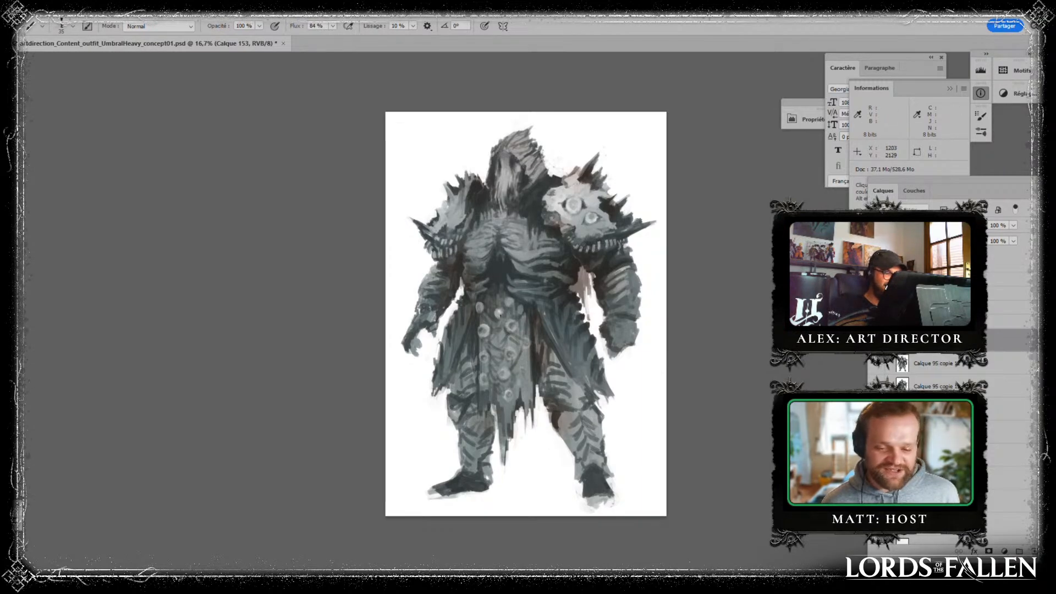
- Rework the small discs at the top of the loincloth just below the waist
left_click(509, 324, "alt")
left_click(499, 313, "alt")
left_click_drag(497, 311, 499, 314)
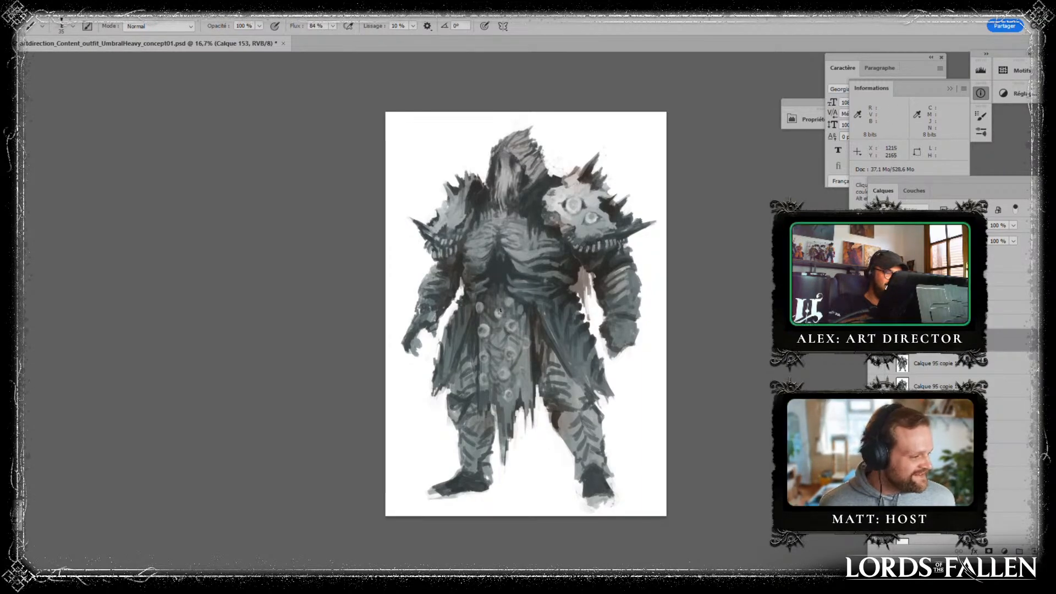
left_click(498, 315, "alt")
left_click(508, 303, "alt")
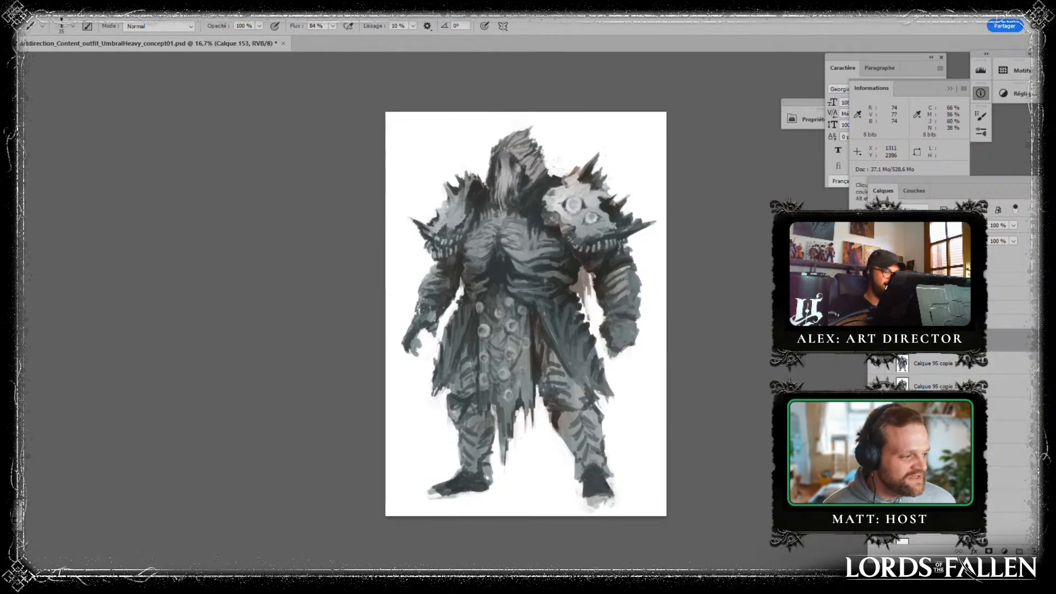
- Paint dark accents along the loincloth edge beside the wider skirt panel
key("alt")
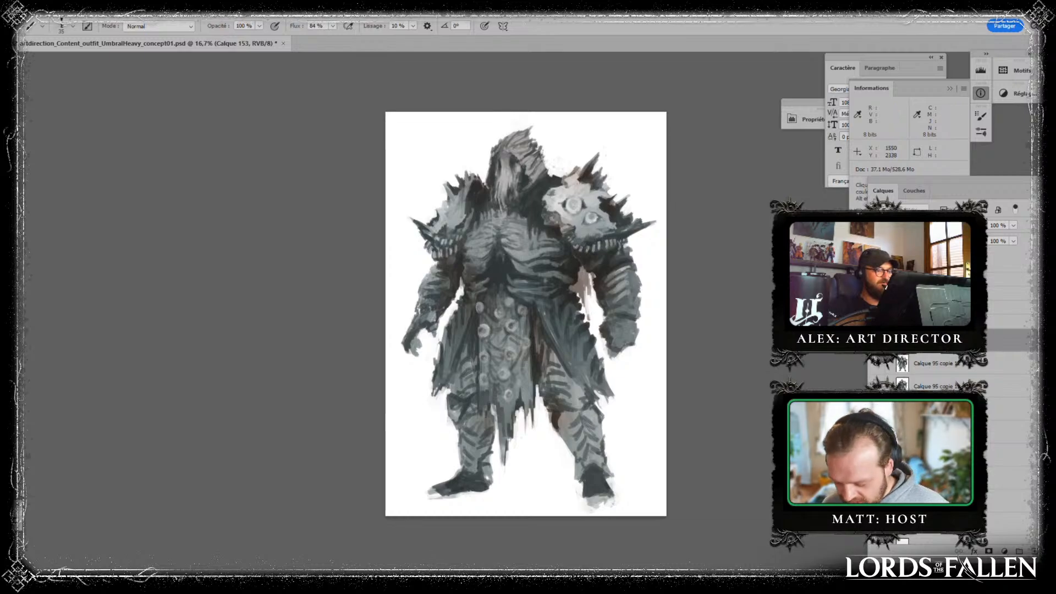
left_click(523, 327, "alt")
left_click(545, 364, "alt")
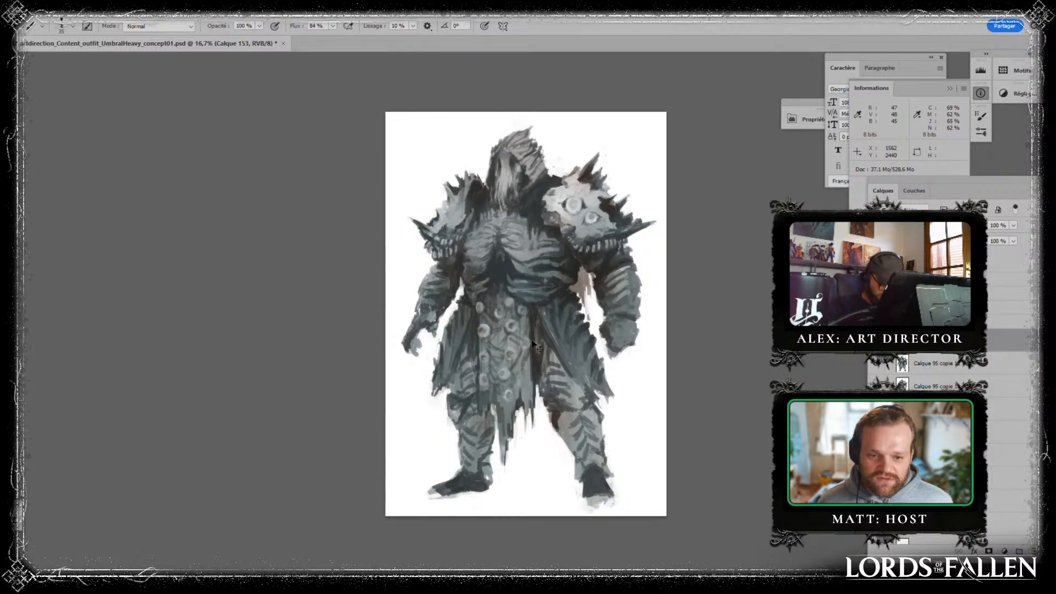
- Paint a cluster of small round discs on the lower chest above the loincloth with a smaller brush
key("ctrl+plus")
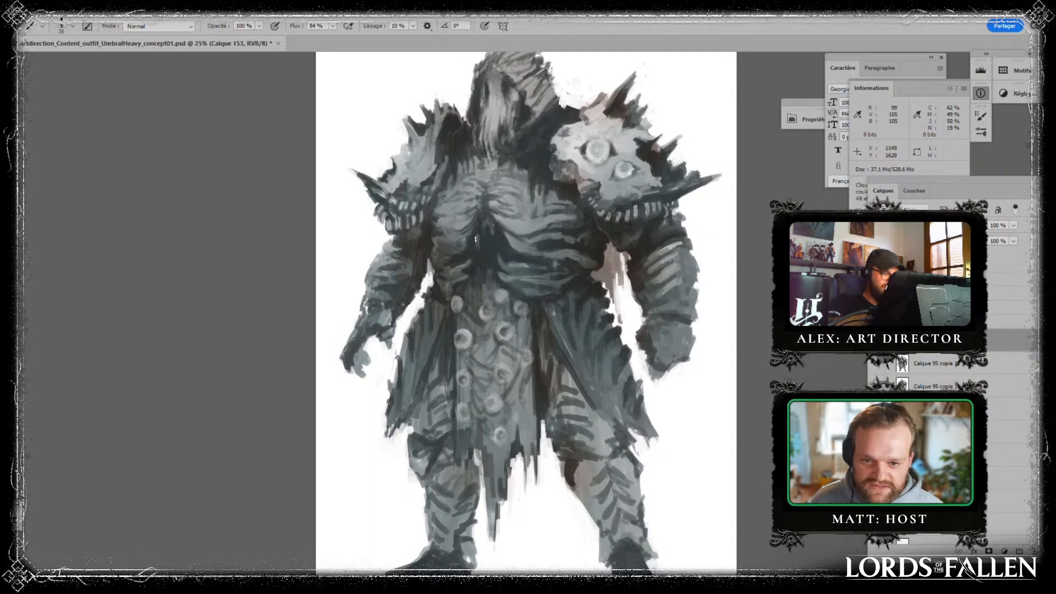
key("bracketleft")
left_click_drag(478, 243, 476, 241)
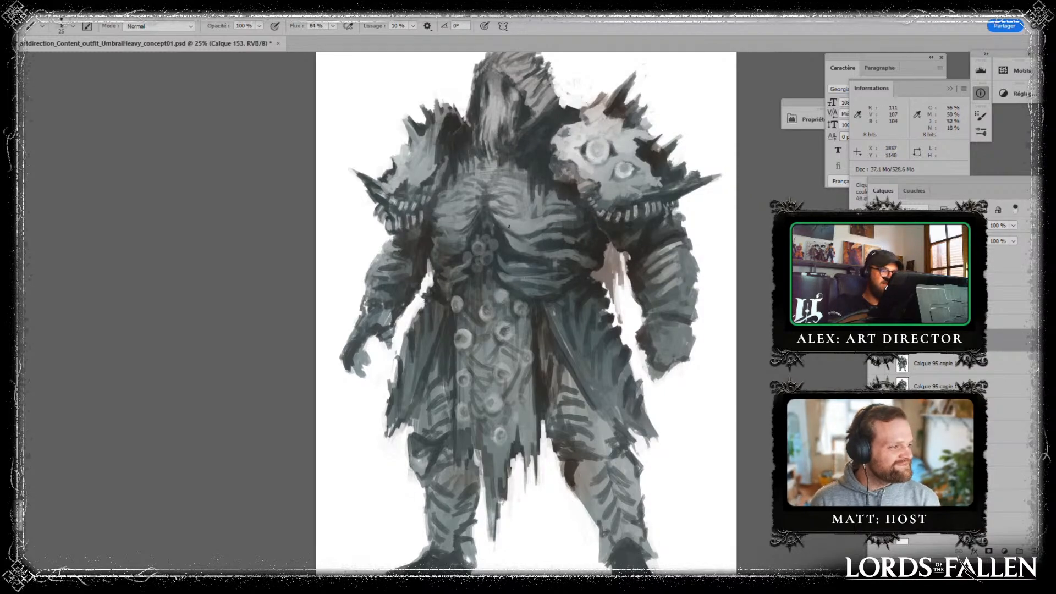
key("alt")
key("alt")
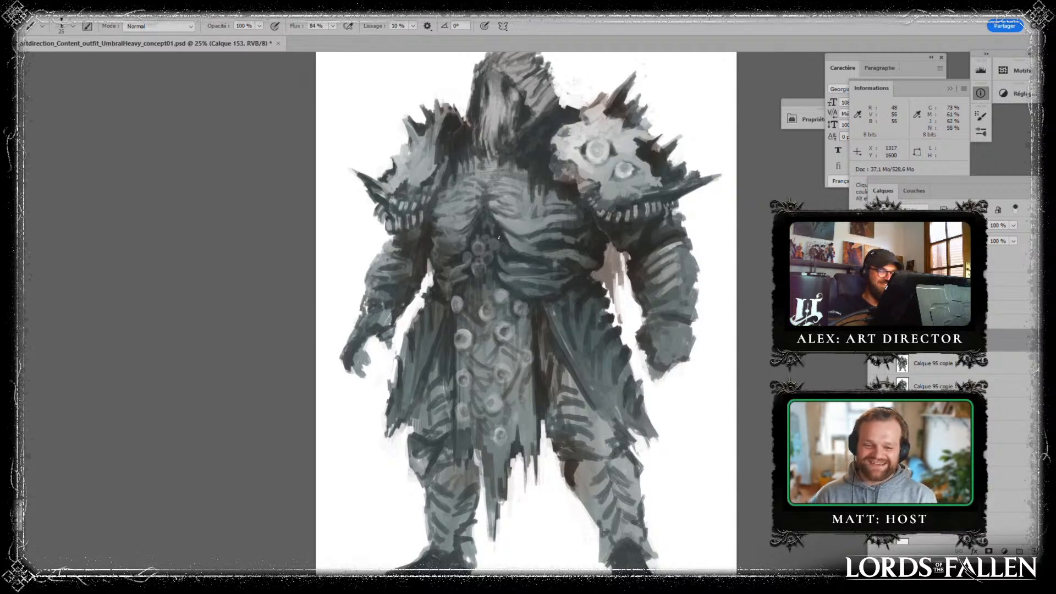
- Sample greys from the figure and shade the edges of the disc cluster on the lower chest
key("alt")
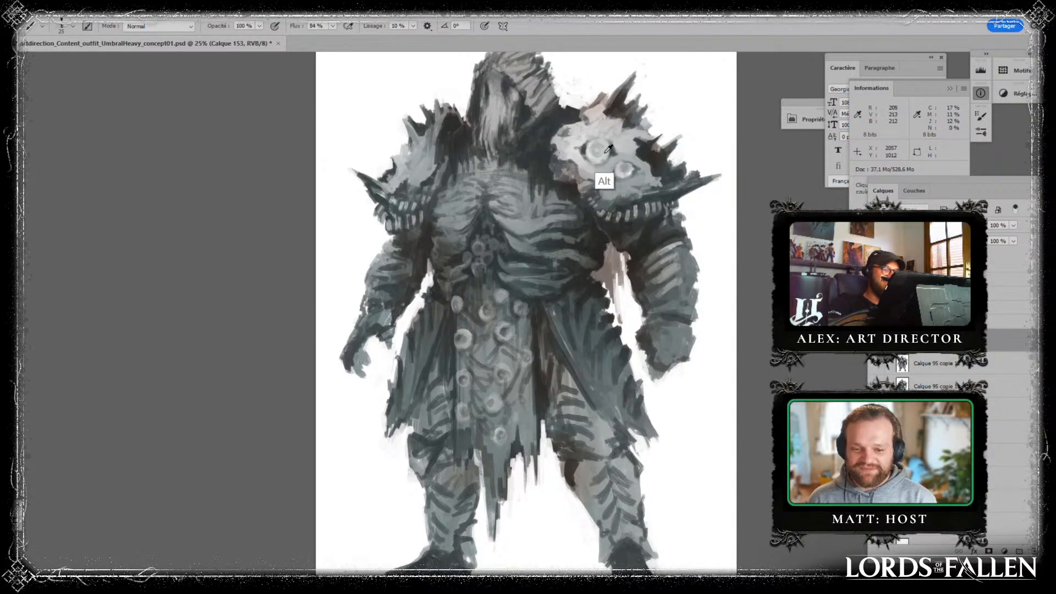
left_click(498, 242, "alt")
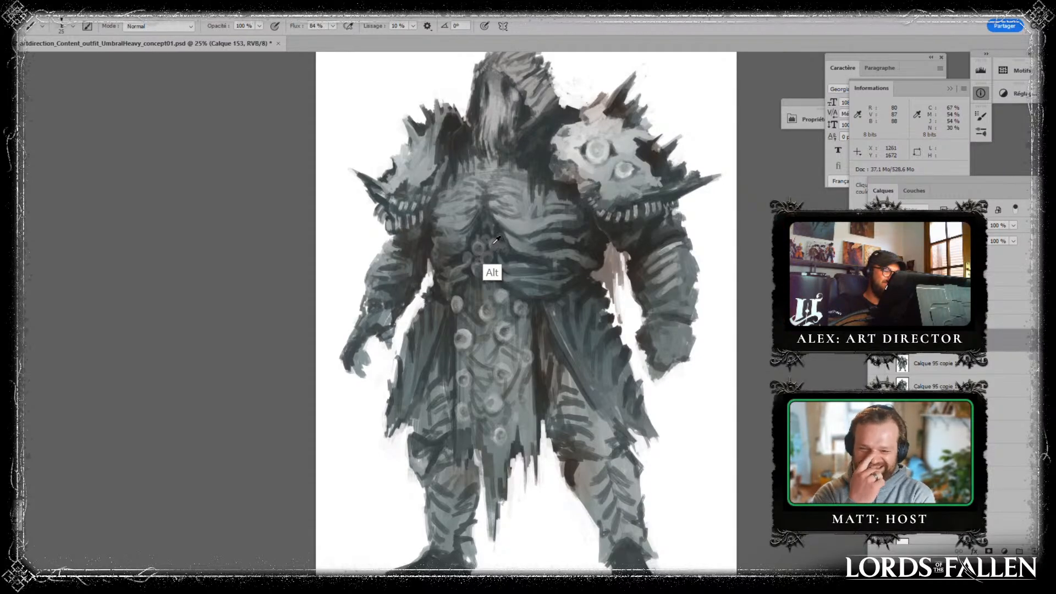
left_click_drag(493, 239, 499, 270)
left_click(495, 268, "alt")
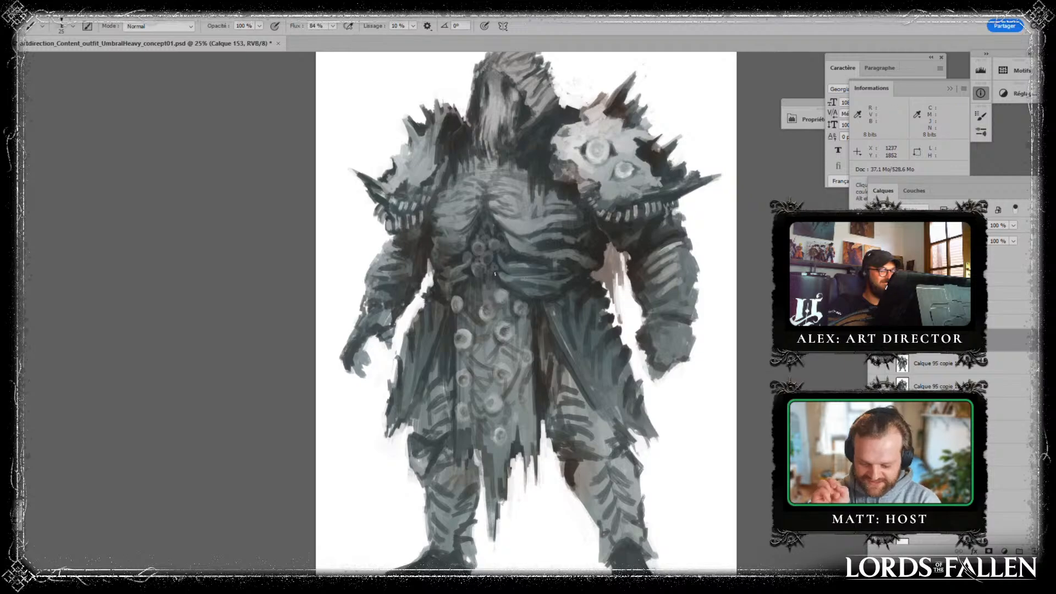
left_click(498, 264, "alt")
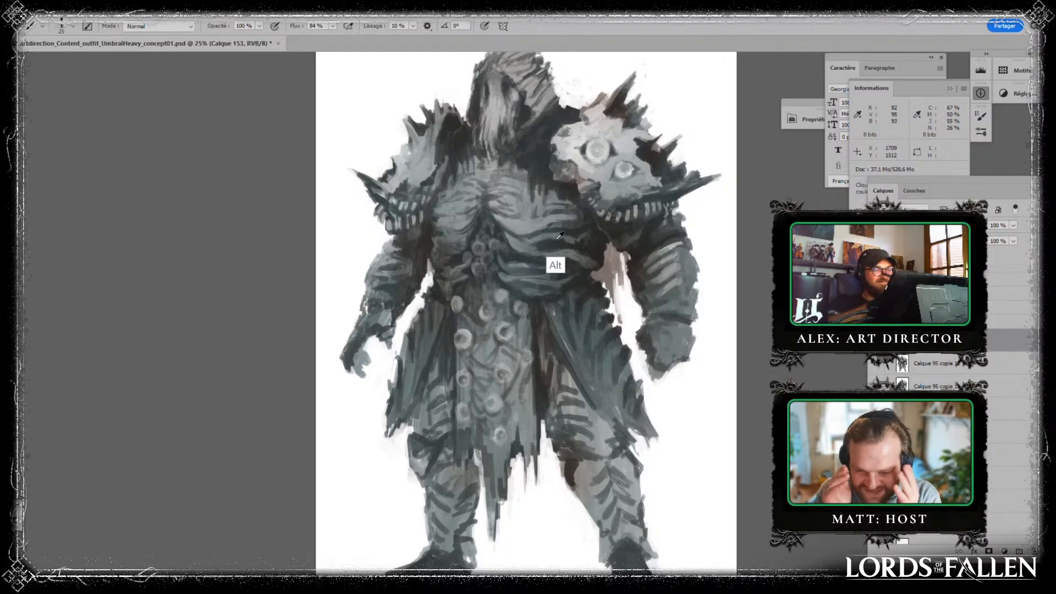
- Try painting two thin dark stalks with round tips on the hood, and undo them
left_click_drag(575, 187, 527, 298)
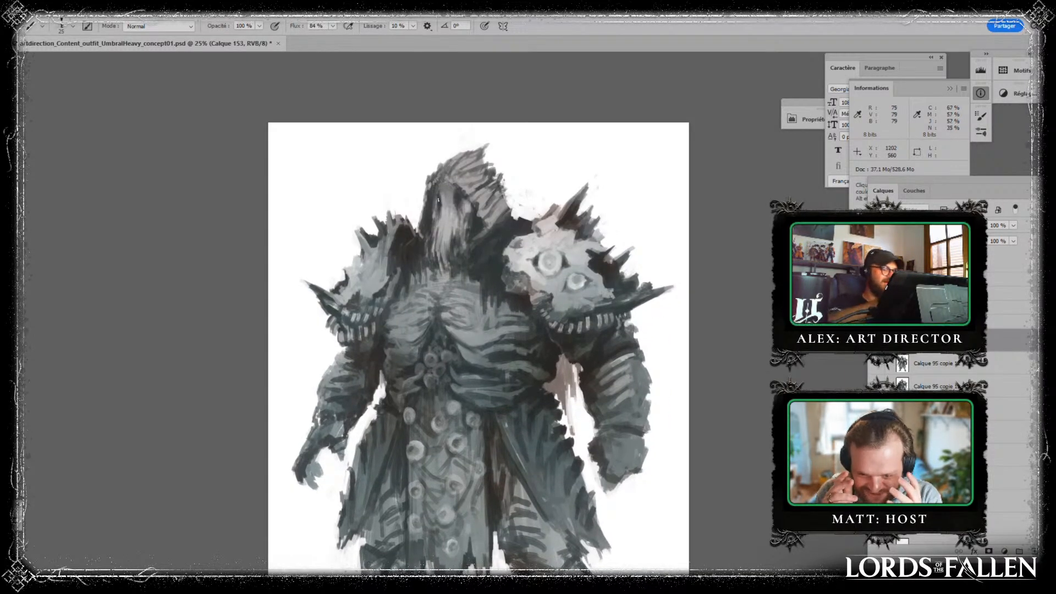
left_click_drag(423, 199, 406, 175)
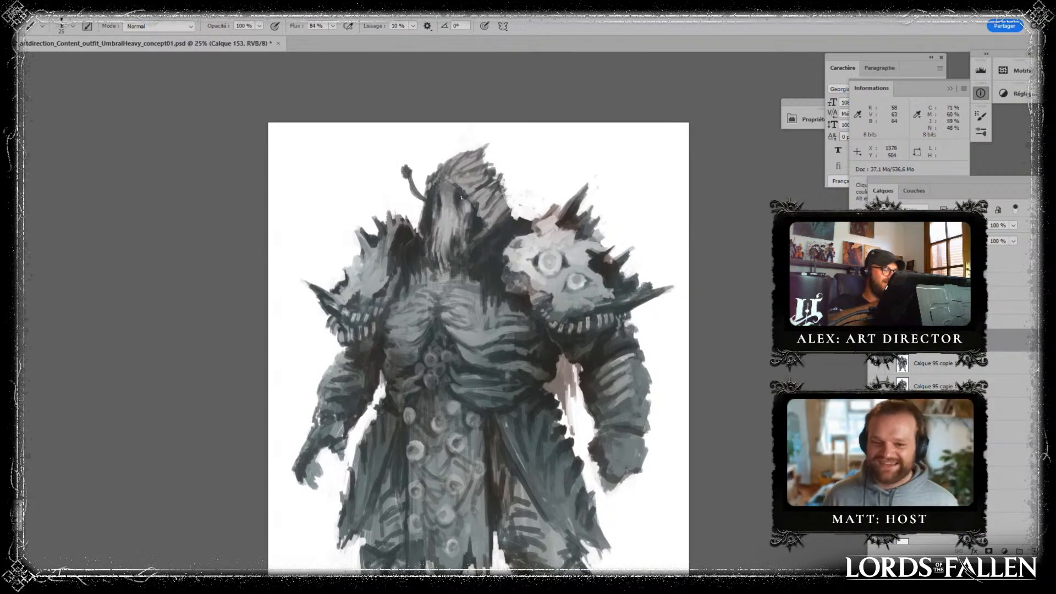
left_click_drag(456, 197, 432, 161)
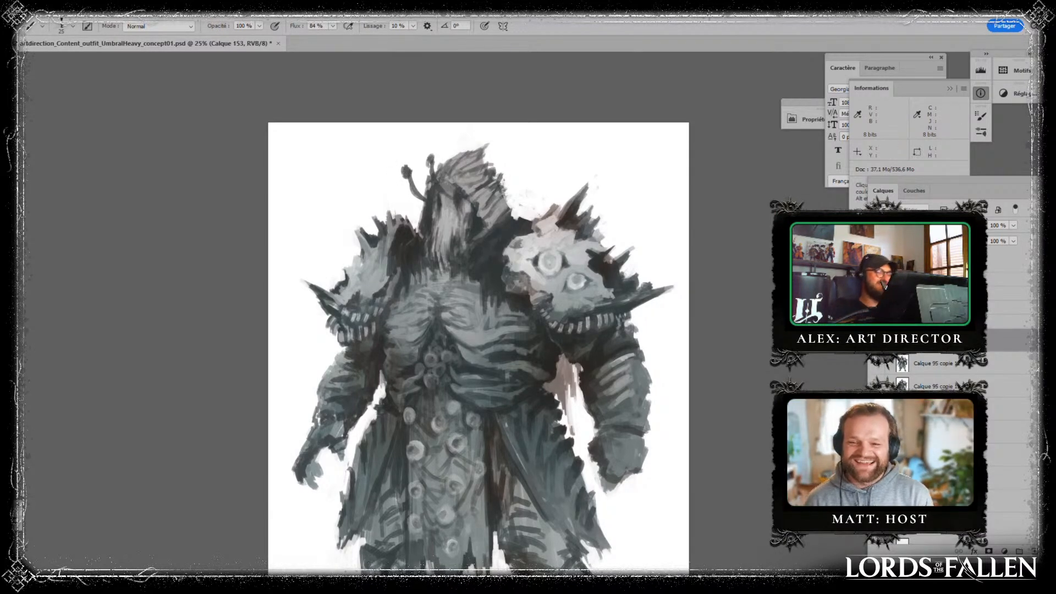
key("ctrl+z")
key("ctrl+z")
key("ctrl+z")
key("ctrl+z")
key("ctrl+z")
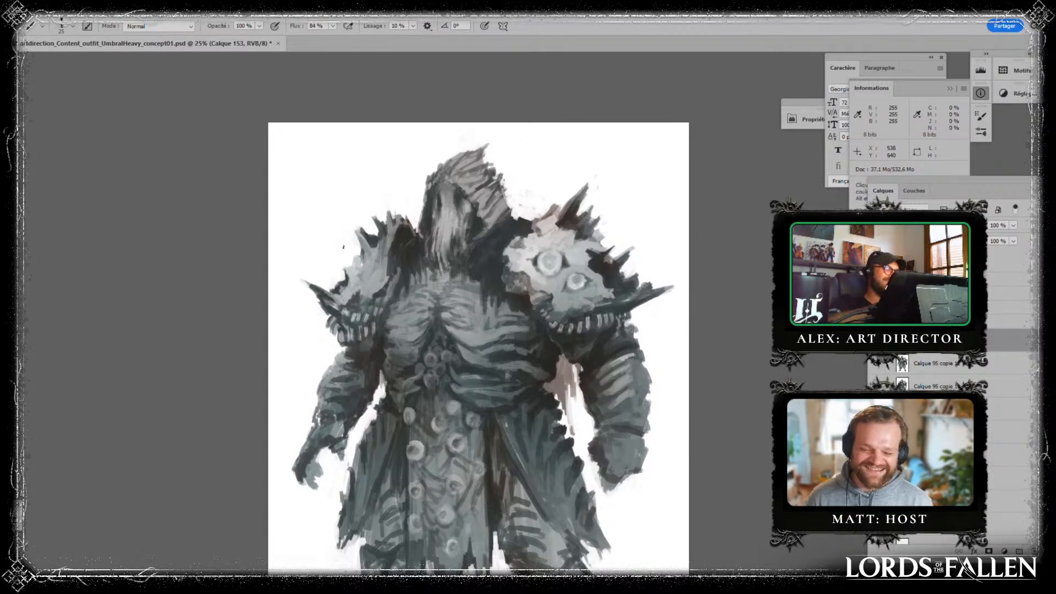
- Paint short strokes along the rib folds on the side of the abdomen toward the waist
left_click_drag(607, 304, 522, 212)
left_click(496, 276, "alt")
left_click(479, 263, "alt")
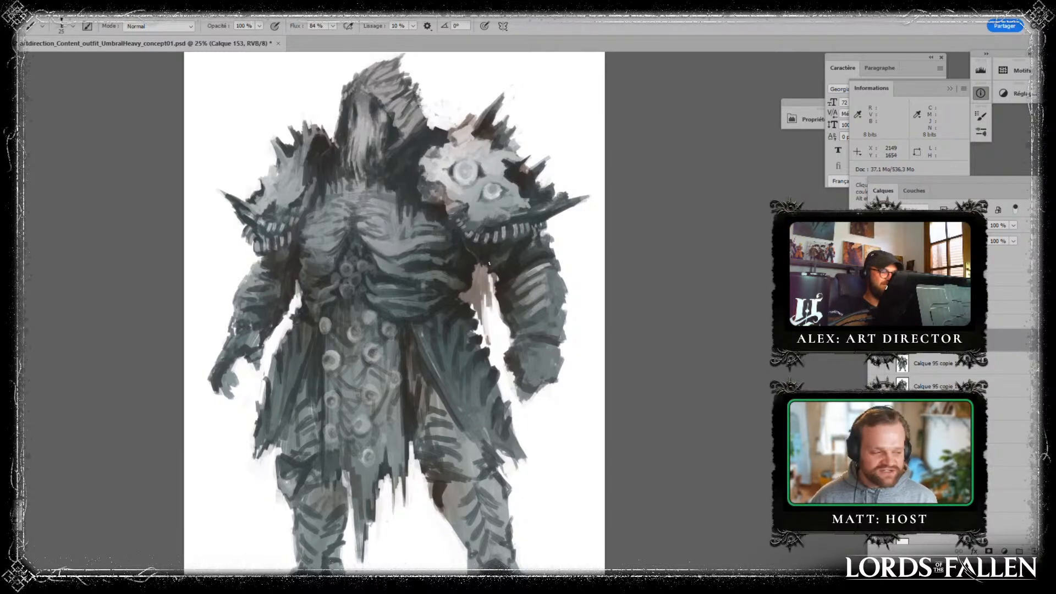
left_click(400, 264, "alt")
left_click(400, 268, "alt")
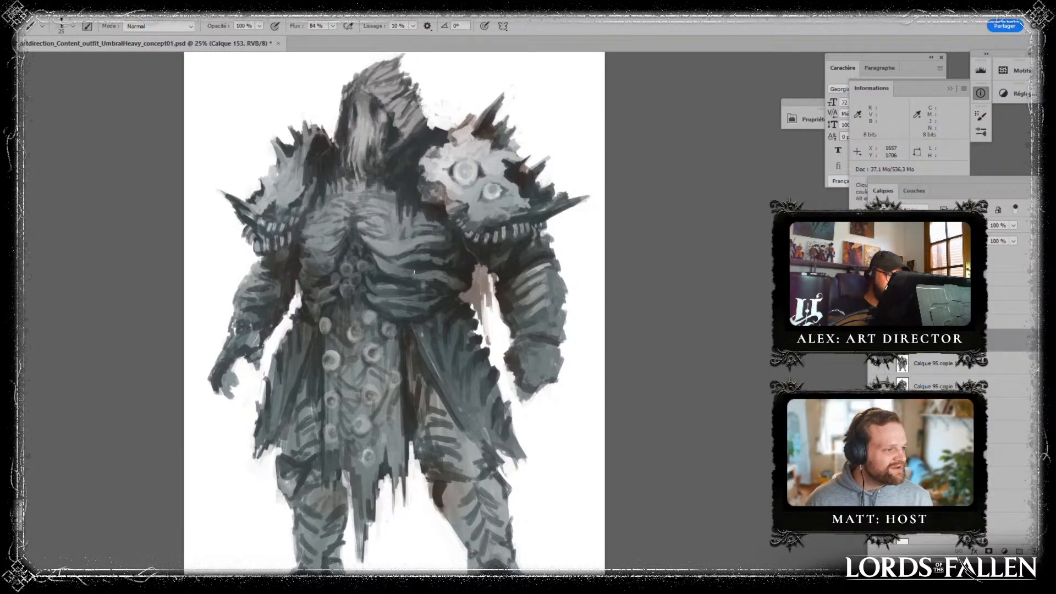
left_click(419, 266, "alt")
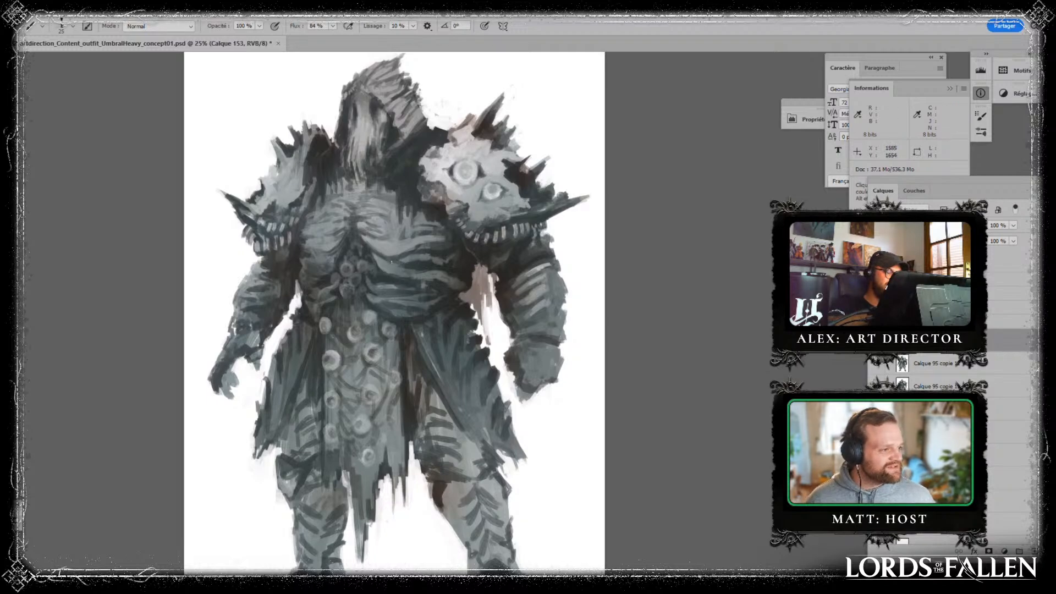
left_click(449, 288, "alt")
left_click(462, 295, "alt")
left_click(476, 306, "alt")
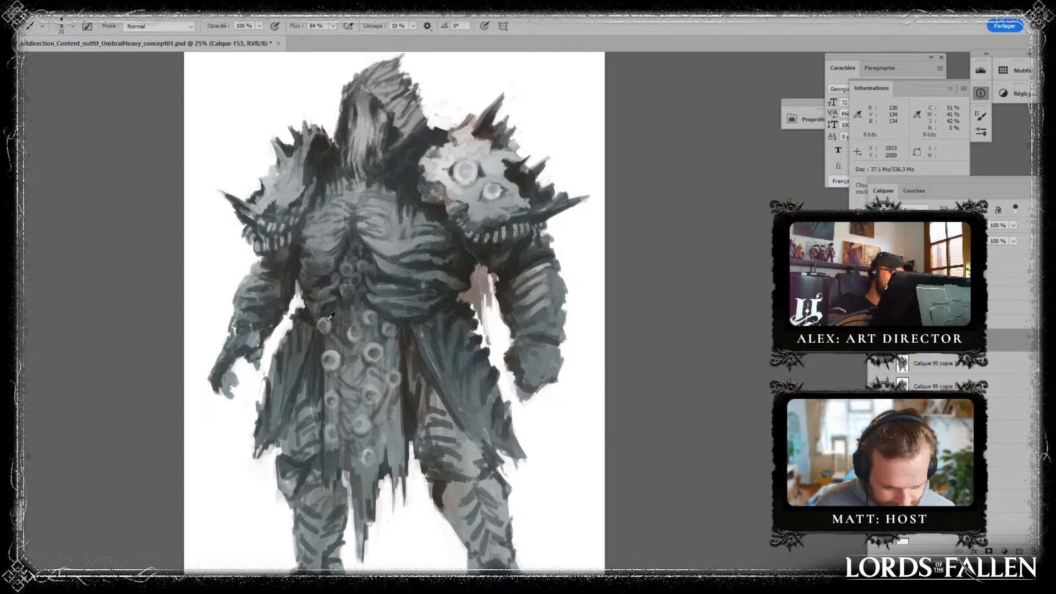
- Flip the canvas horizontally and touch up the heel of the outward-pointing foot with a sampled dark grey
key("alt")
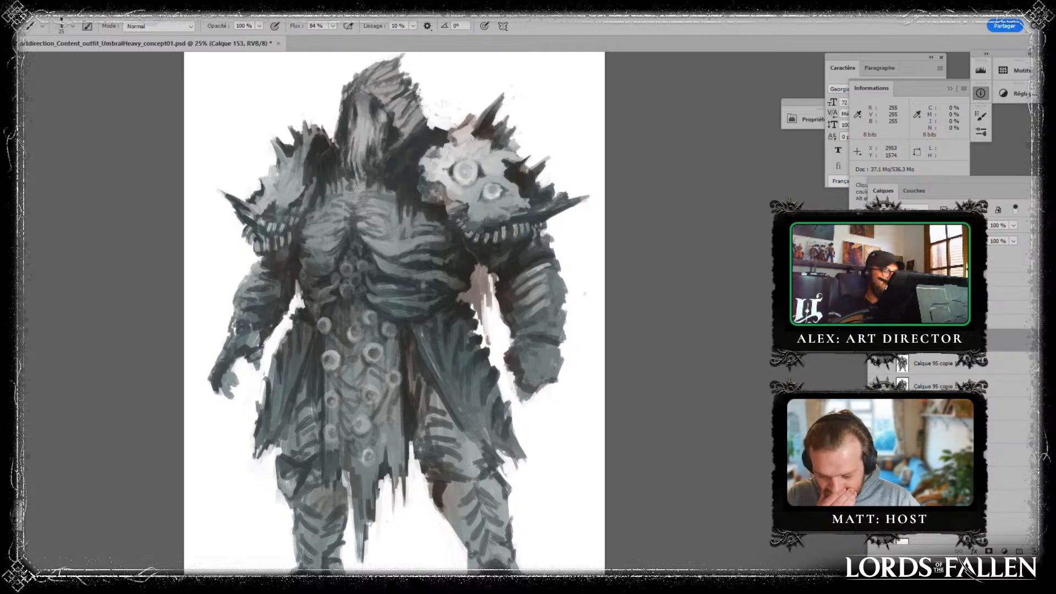
mouse_move(498, 388)
left_mouse_down()
mouse_move(522, 327)
mouse_move(515, 360)
left_mouse_up()
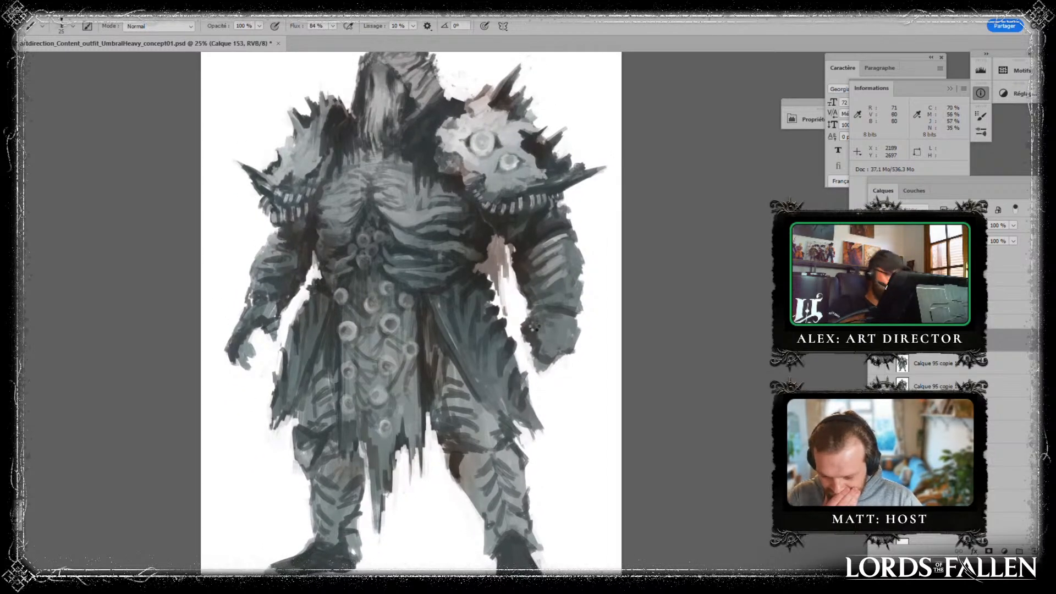
key("ctrl+f")
left_click_drag(533, 325, 553, 248)
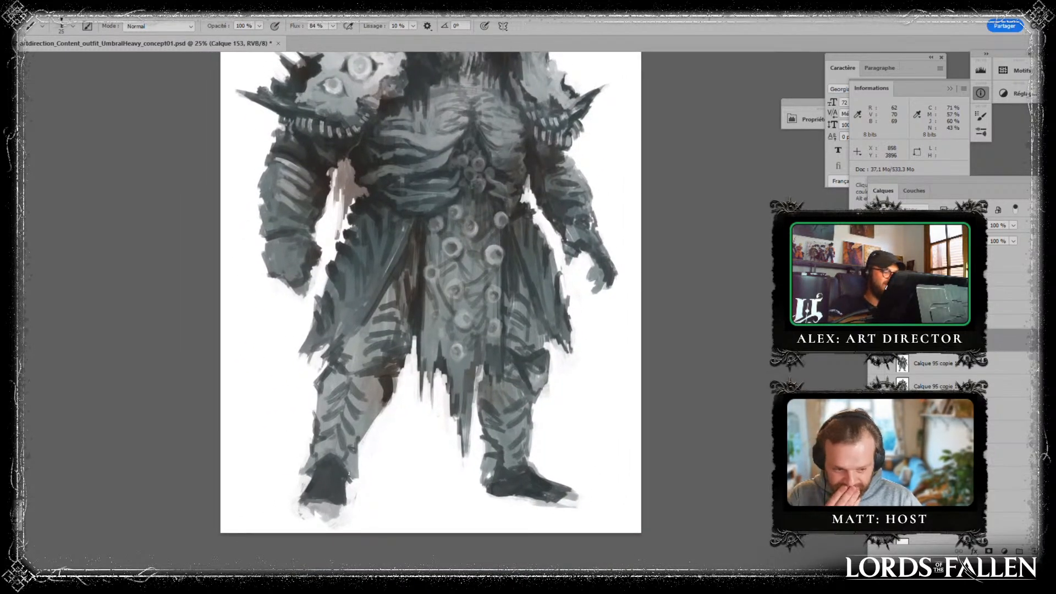
key("alt")
left_click(493, 506, "alt")
left_click_drag(488, 493, 501, 496)
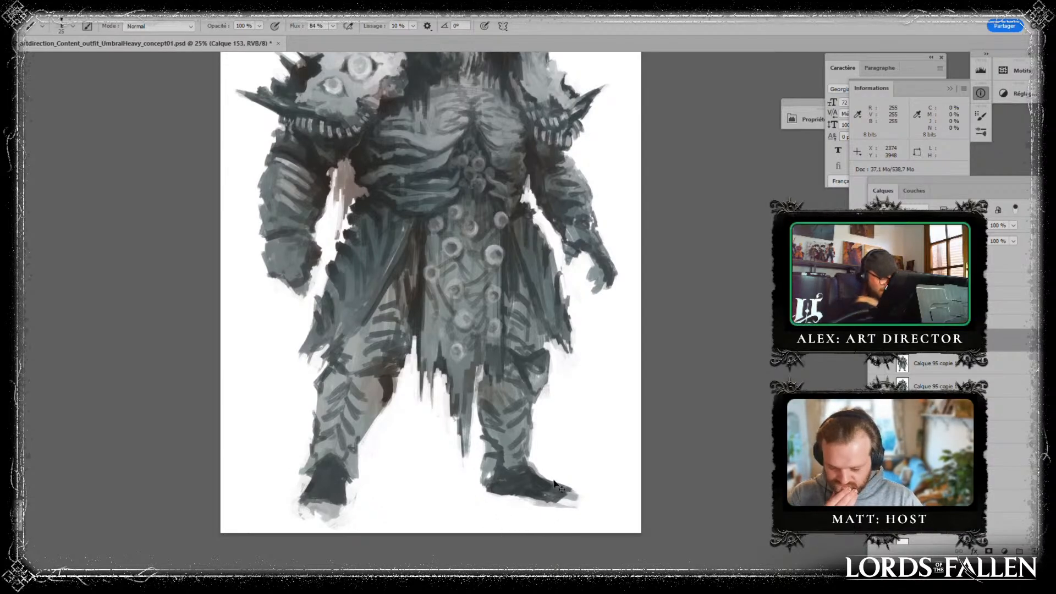
- Merge the paint layer into the figure and adjust the feet and torso with large-brush Liquify pushes
key("ctrl+minus")
key("ctrl+e")
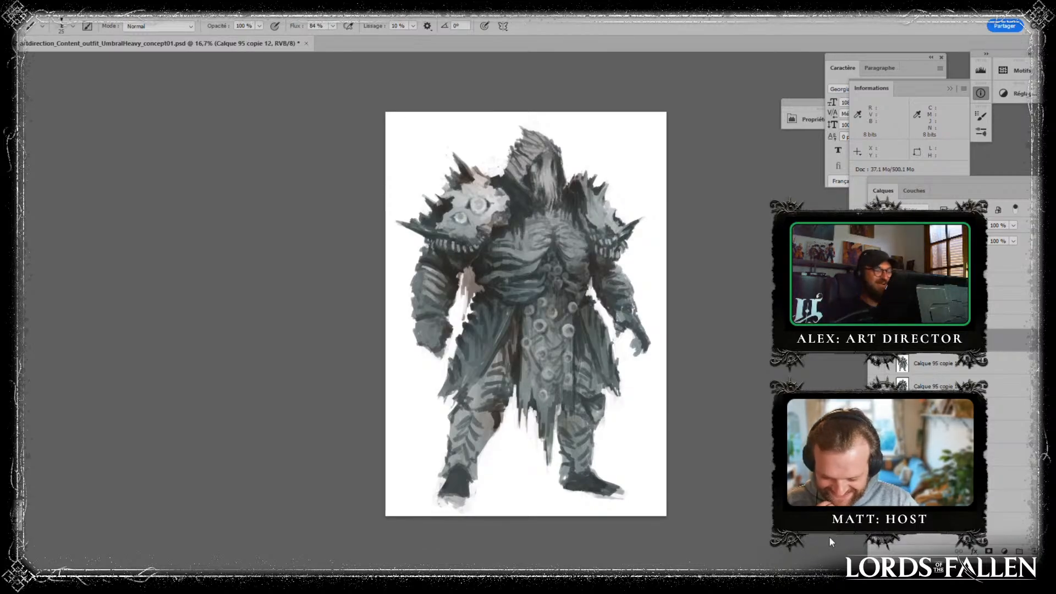
key("ctrl+shift+x")
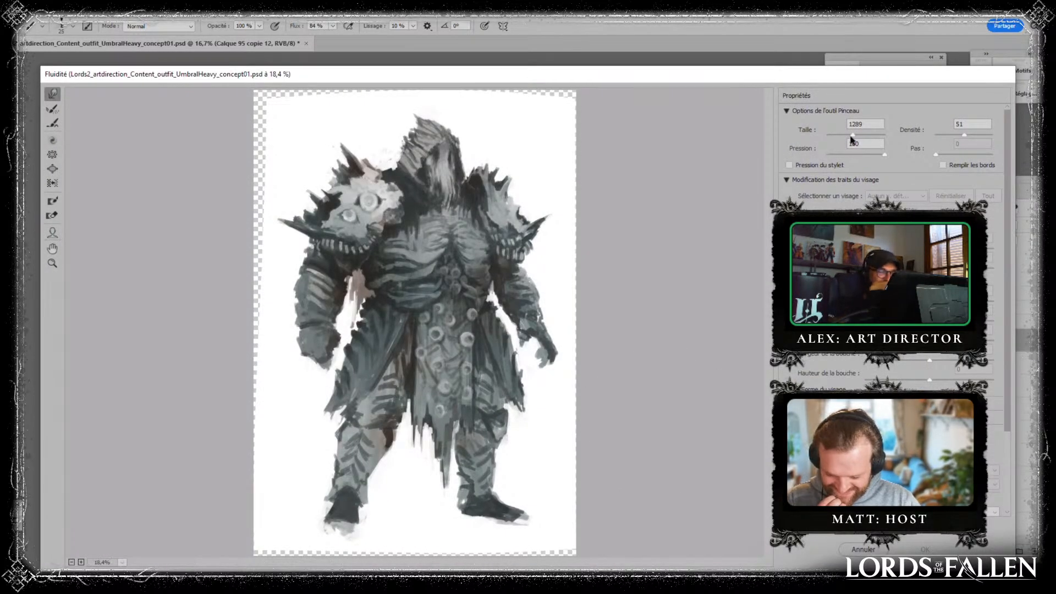
left_click_drag(339, 524, 333, 540)
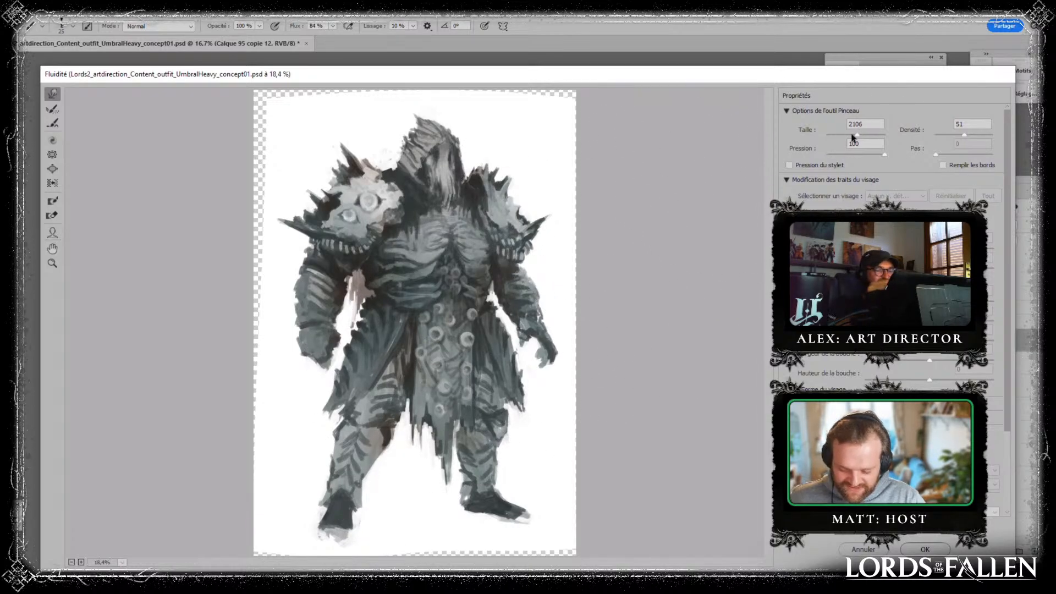
left_click_drag(857, 135, 854, 135)
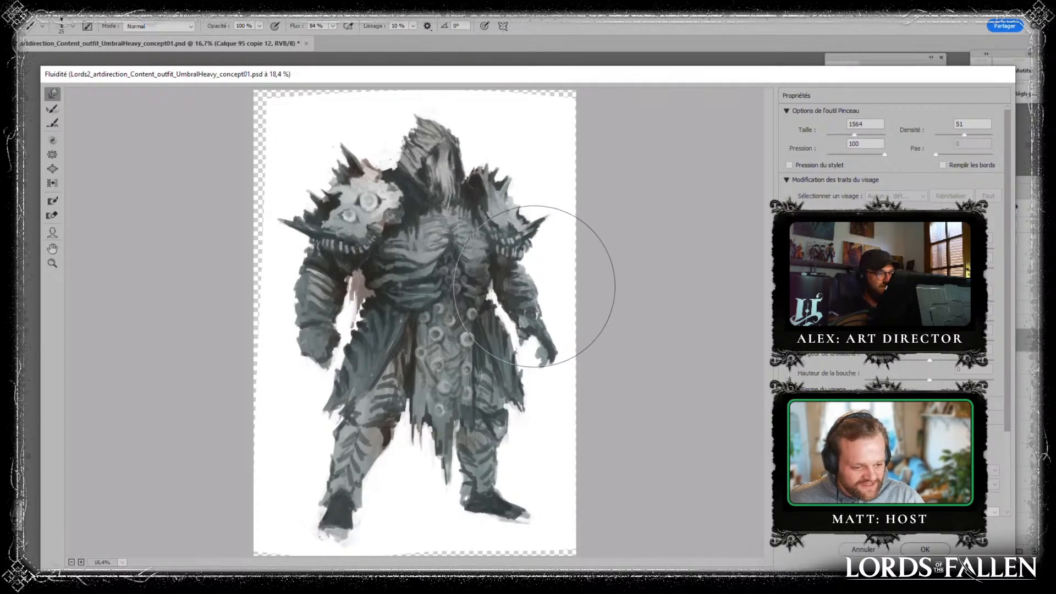
left_click_drag(855, 135, 853, 136)
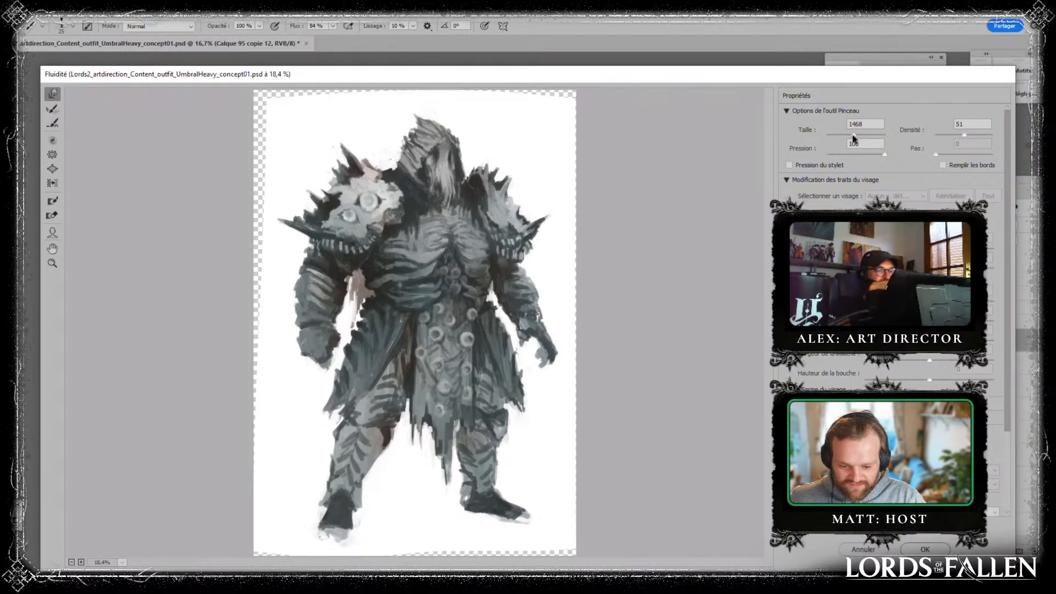
left_click_drag(443, 249, 451, 251)
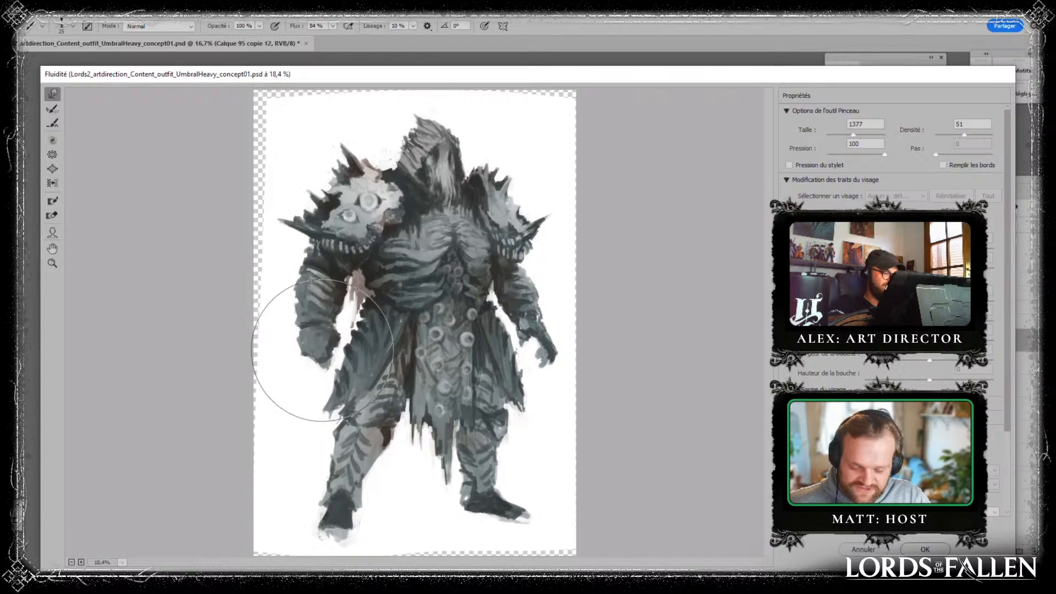
left_click(926, 549)
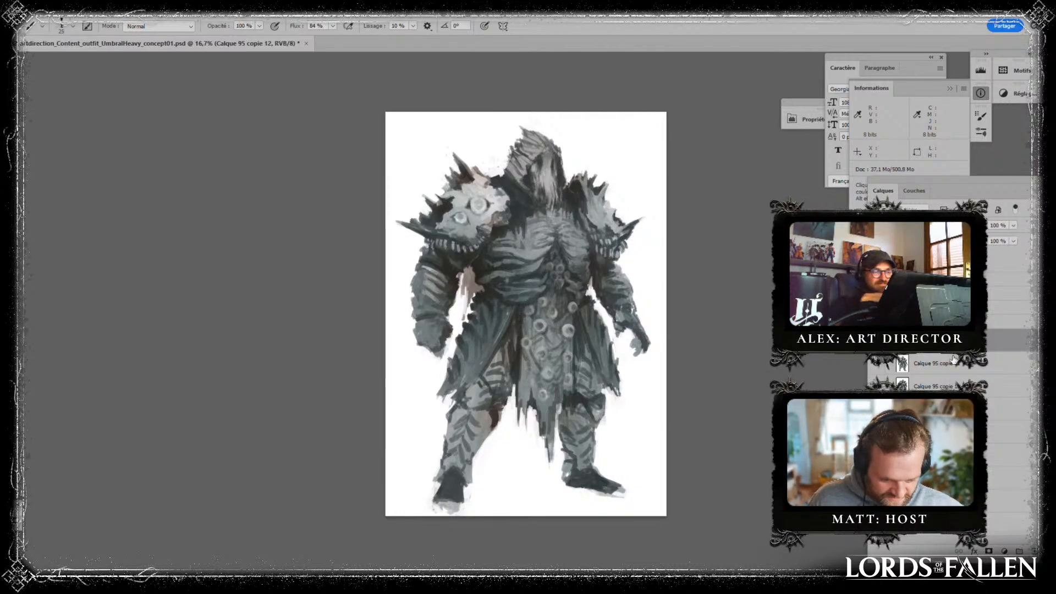
- Add a new layer and repaint the heel and ankle of the outward-pointing foot with sampled dark grey
left_click(1033, 552)
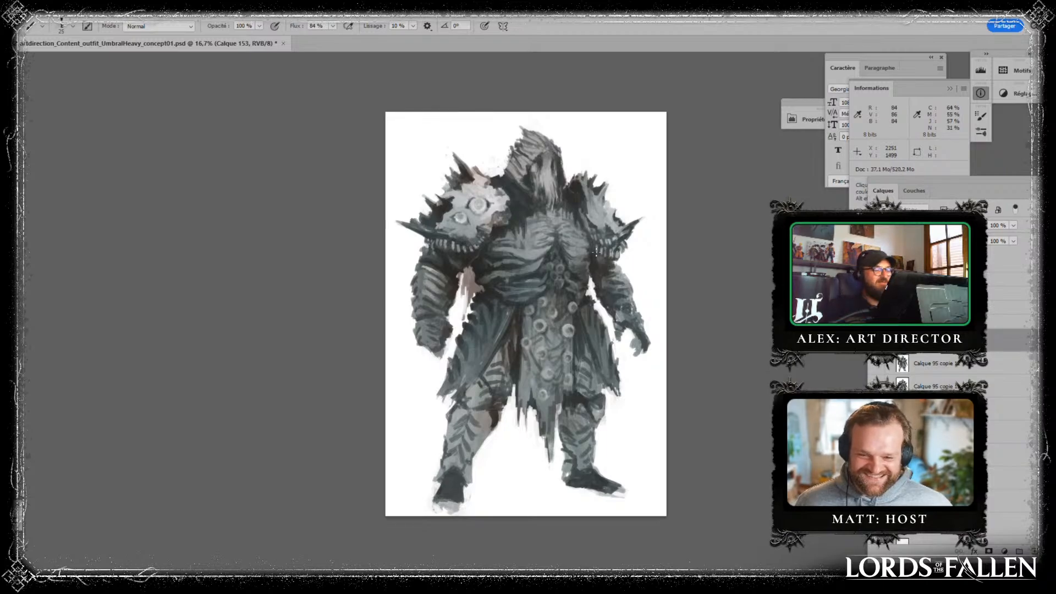
key("alt")
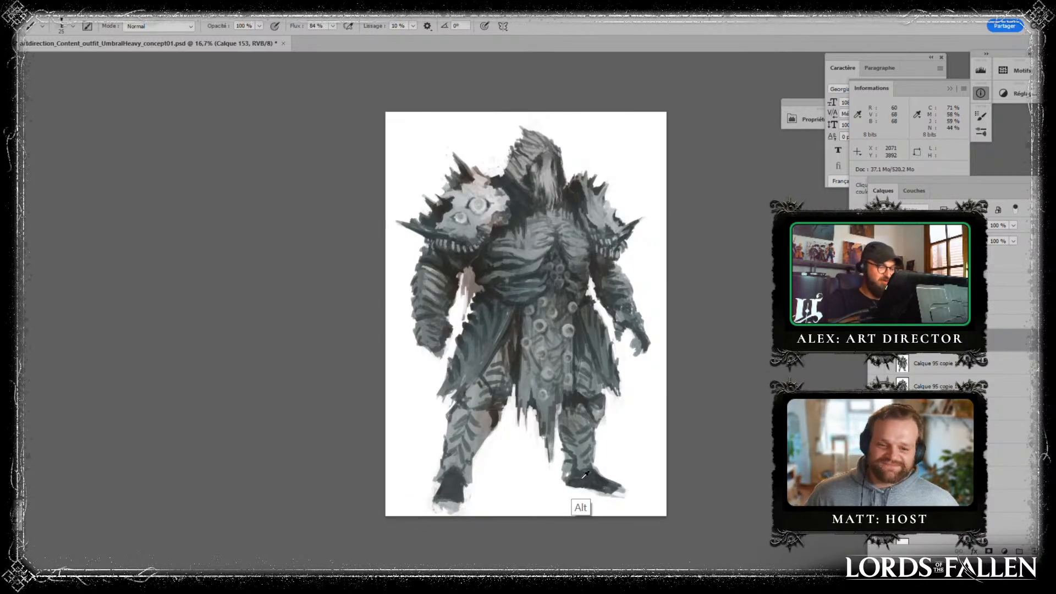
left_click_drag(568, 481, 565, 474)
left_click(560, 482, "alt")
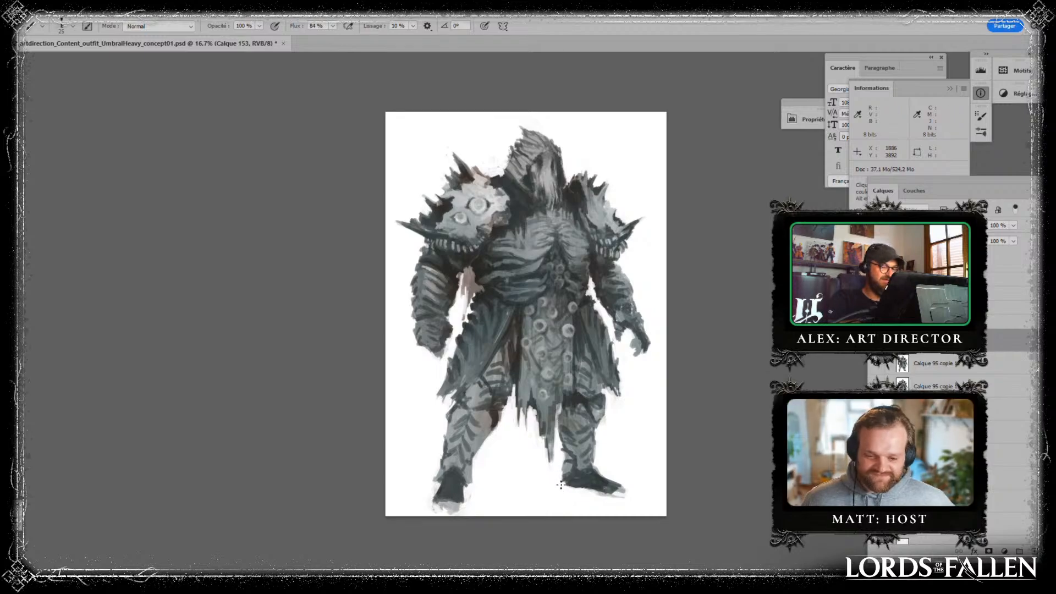
left_click(599, 468, "alt")
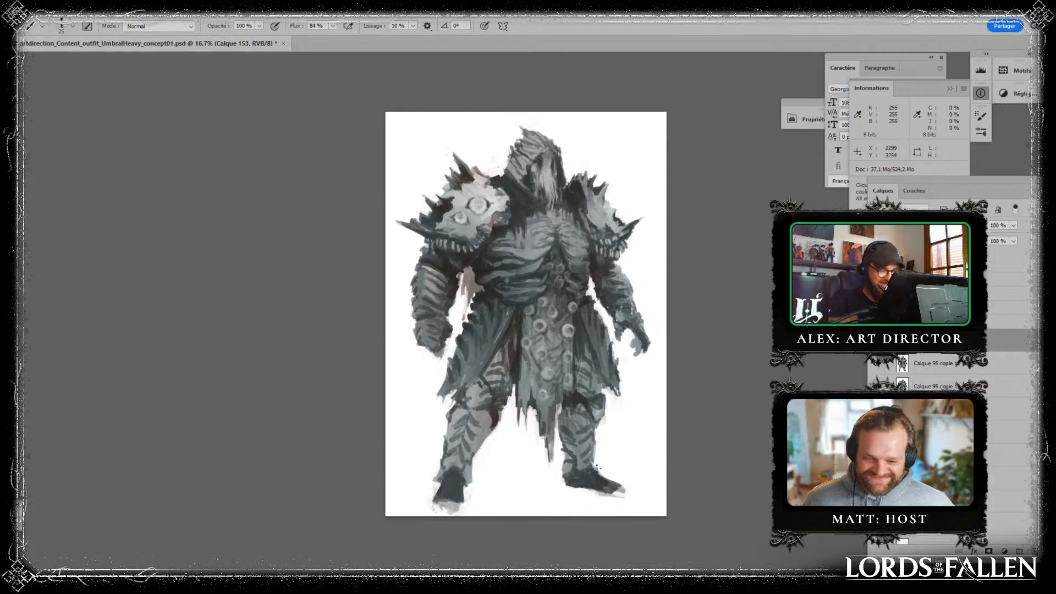
left_click_drag(593, 467, 591, 465)
left_click(586, 465, "alt")
left_click(583, 464, "alt")
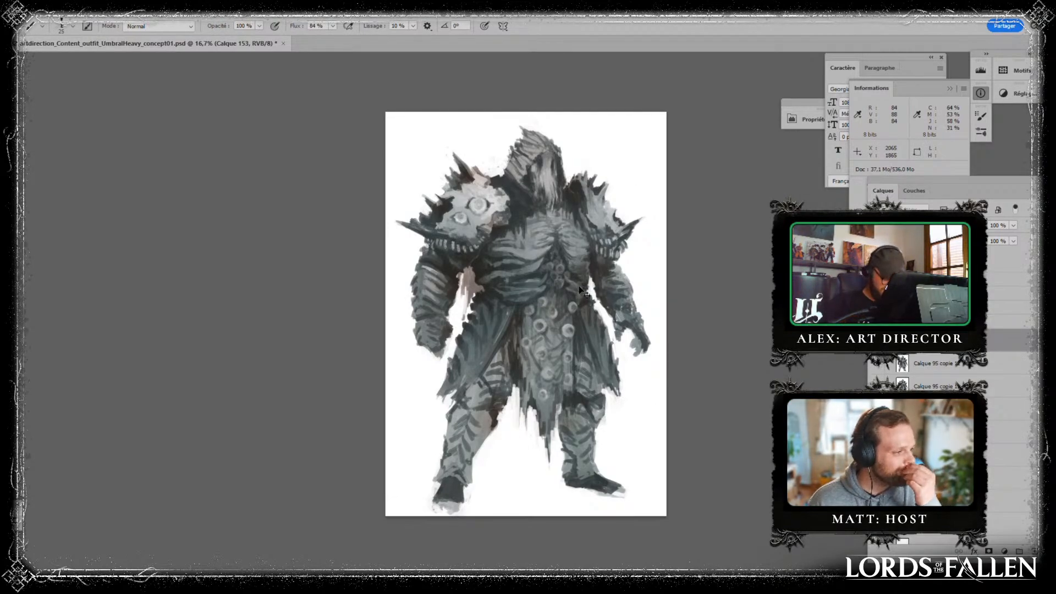
- Paint sampled dark greys on the side of the waist and around the lowest discs of the chest cluster
key("ctrl+plus")
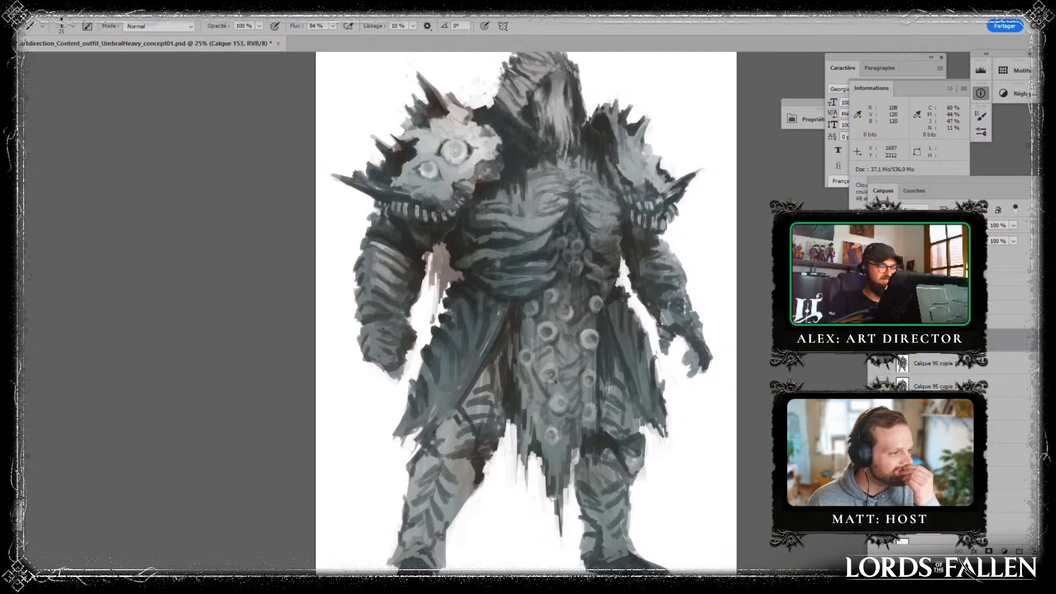
left_click_drag(511, 238, 516, 252)
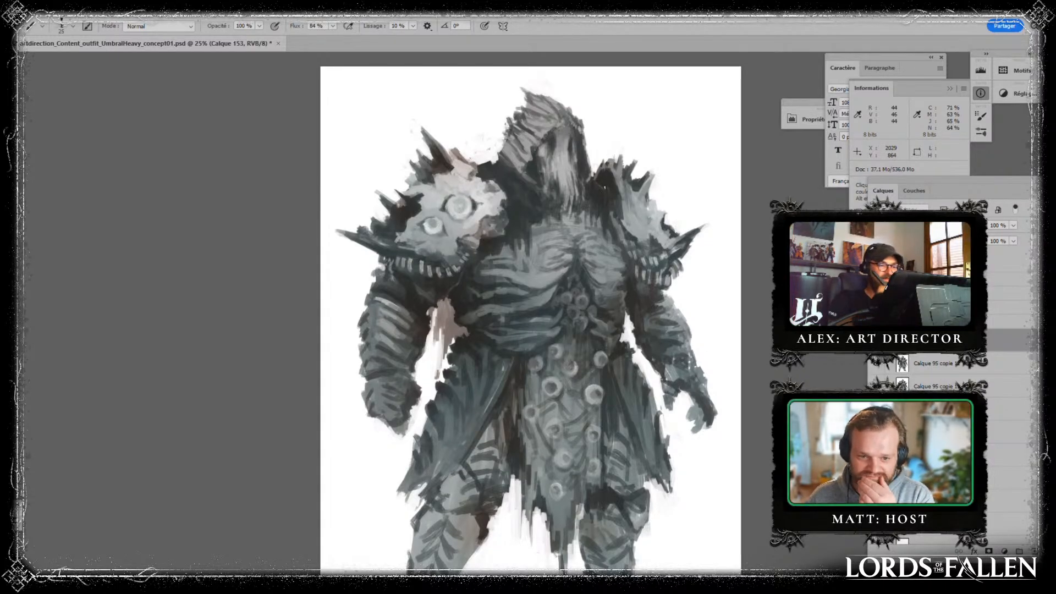
left_click_drag(684, 331, 551, 271)
left_click(554, 271, "alt")
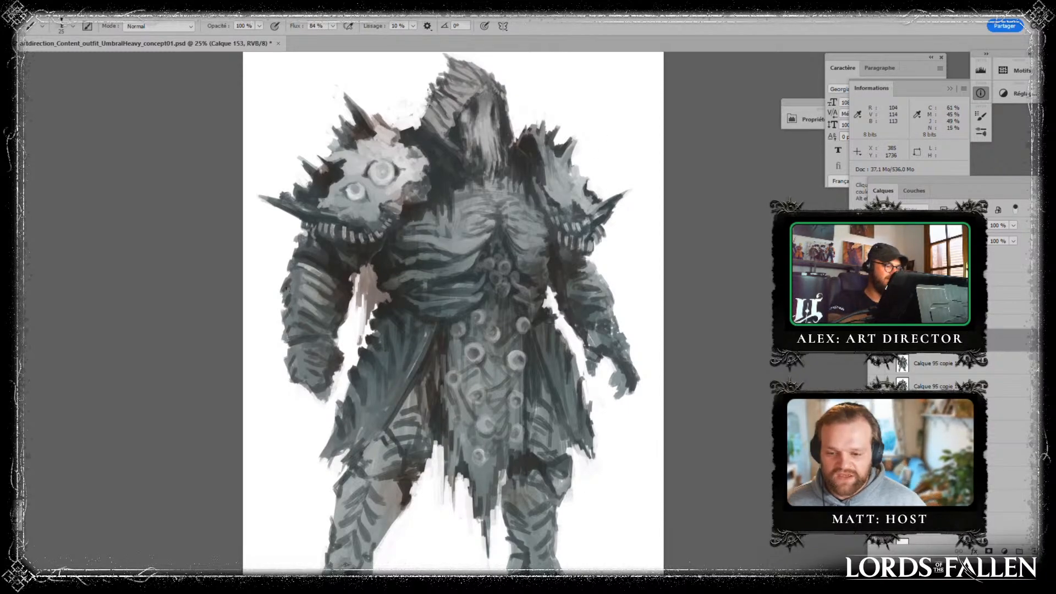
left_click_drag(609, 454, 609, 394)
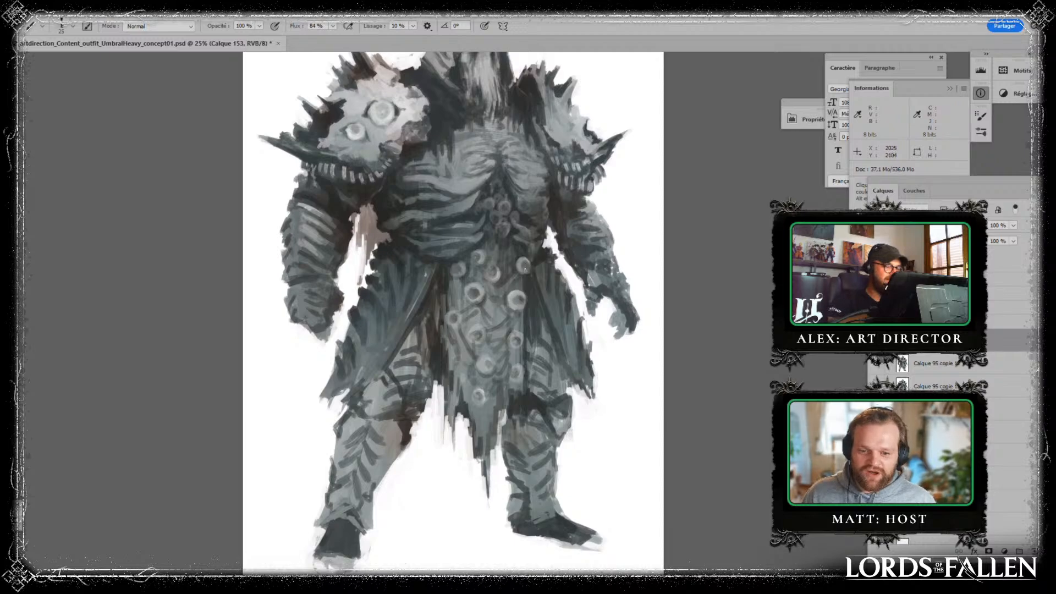
key("alt")
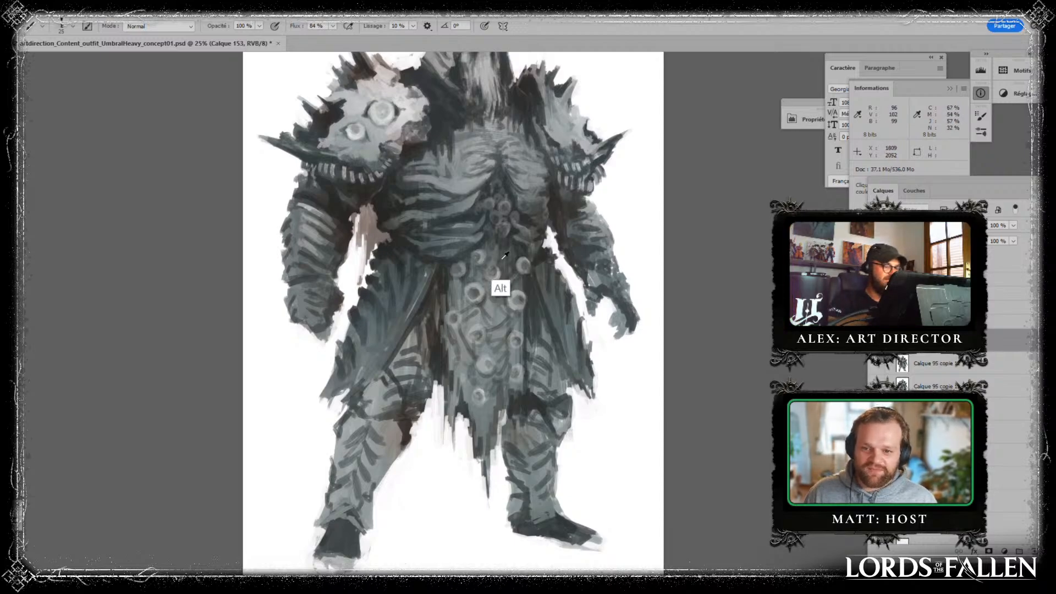
left_click(544, 256, "alt")
left_click_drag(536, 235, 526, 248)
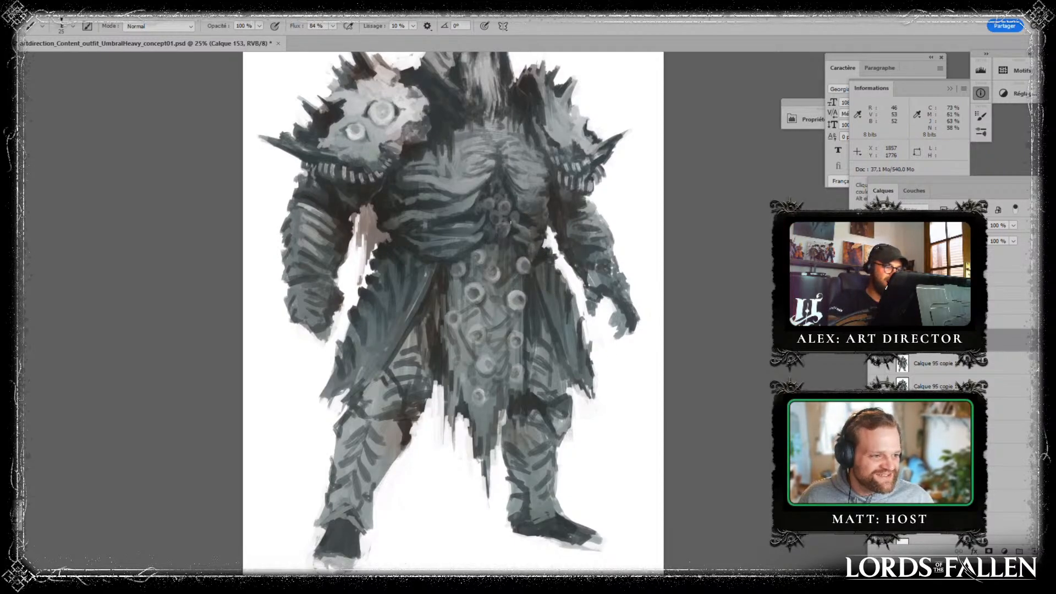
left_click(503, 225, "alt")
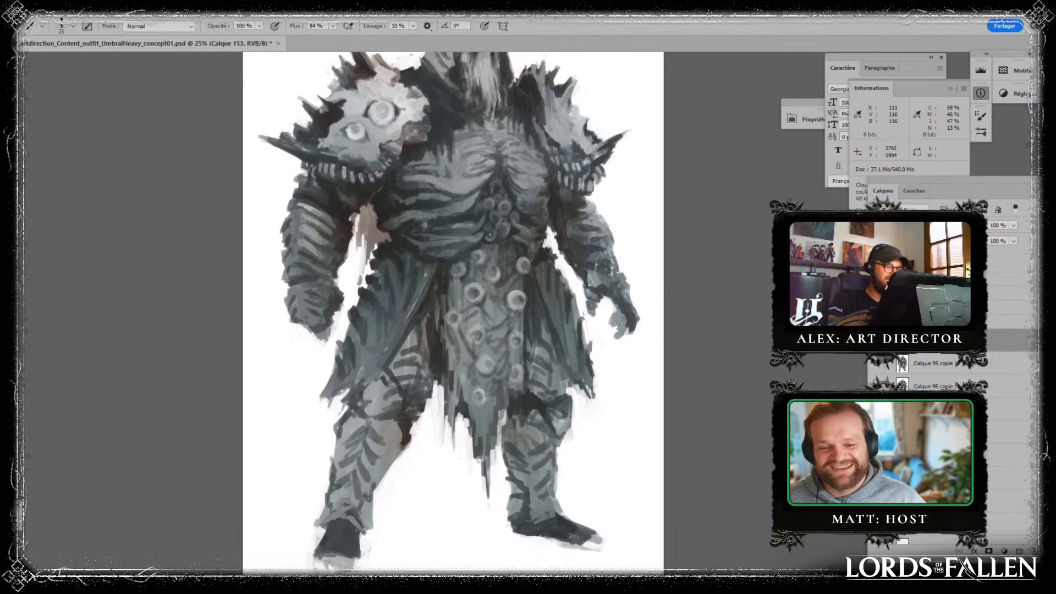
- Refine the disc cluster on the lower chest and the rib shading beside it using sampled greys
left_click_drag(517, 198, 485, 264)
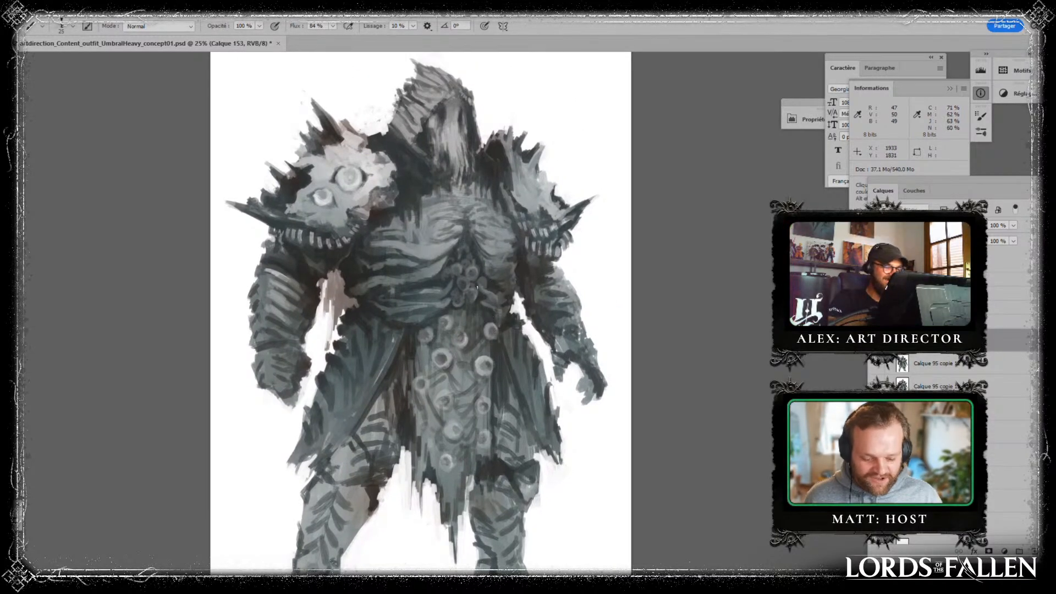
left_click(486, 257, "alt")
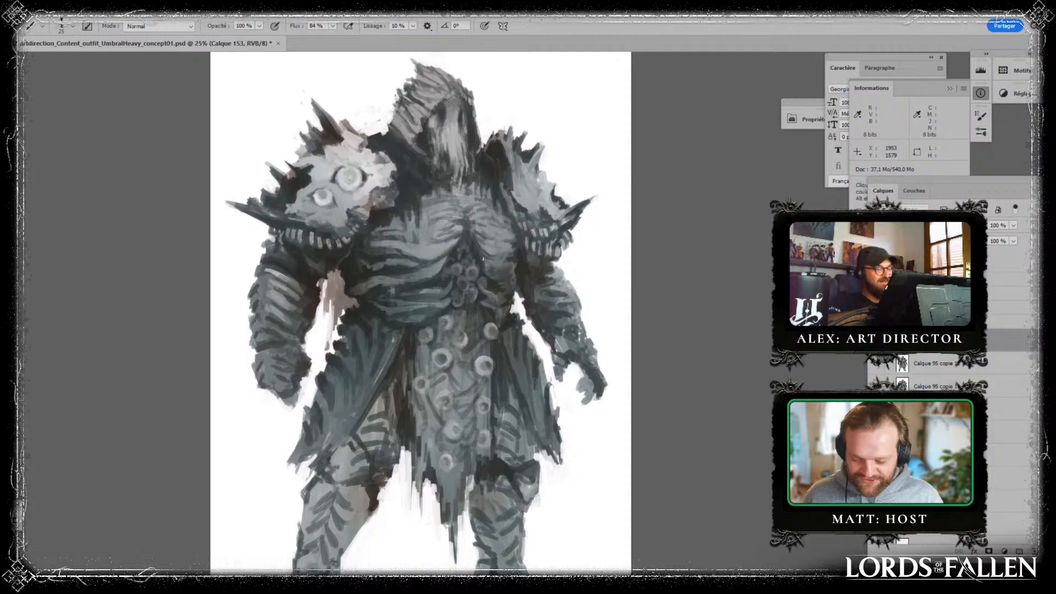
left_click(490, 266, "alt")
left_click(477, 254, "alt")
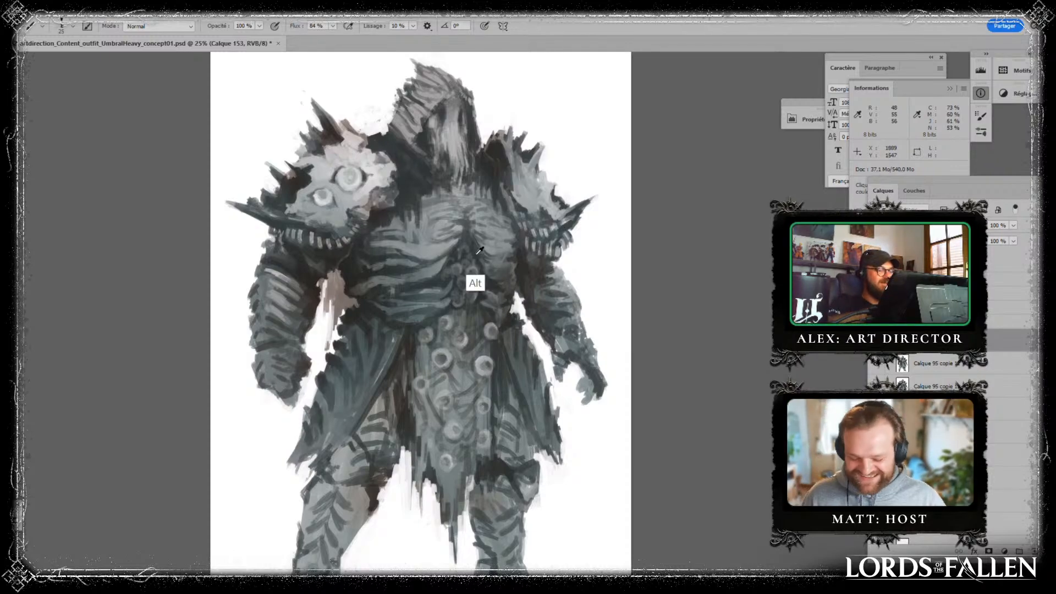
left_click(448, 266, "alt")
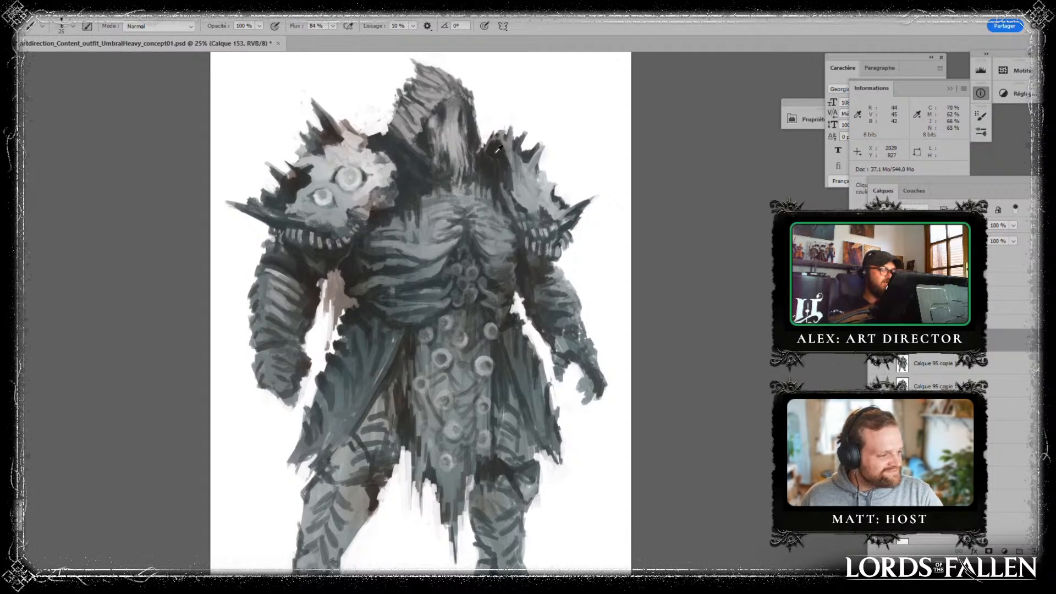
- Lasso the hooded head and neck of the figure and copy the selection onto a new layer
key("alt")
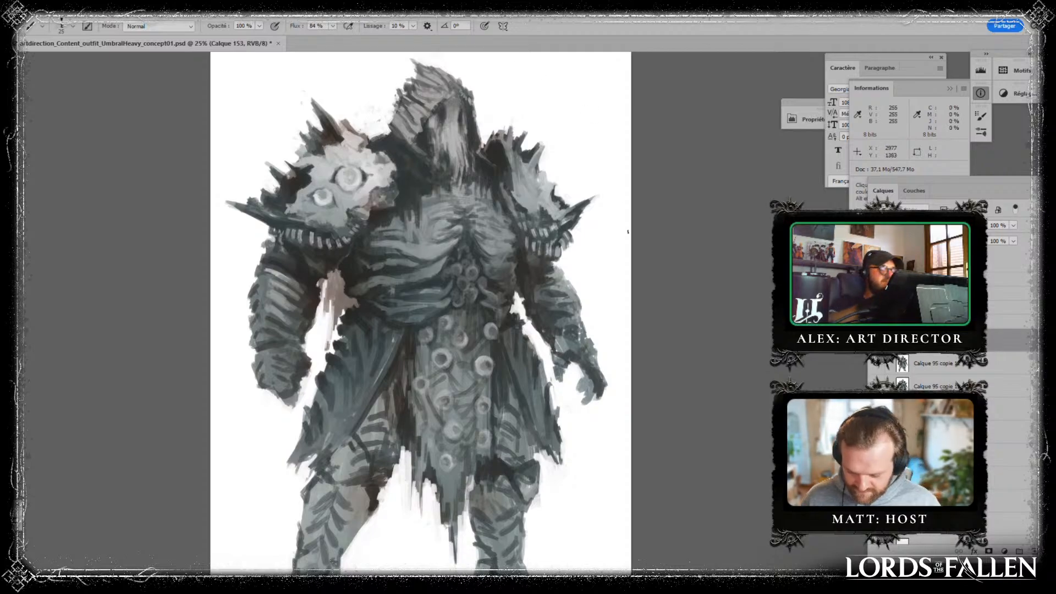
left_click(876, 340)
left_click(876, 340)
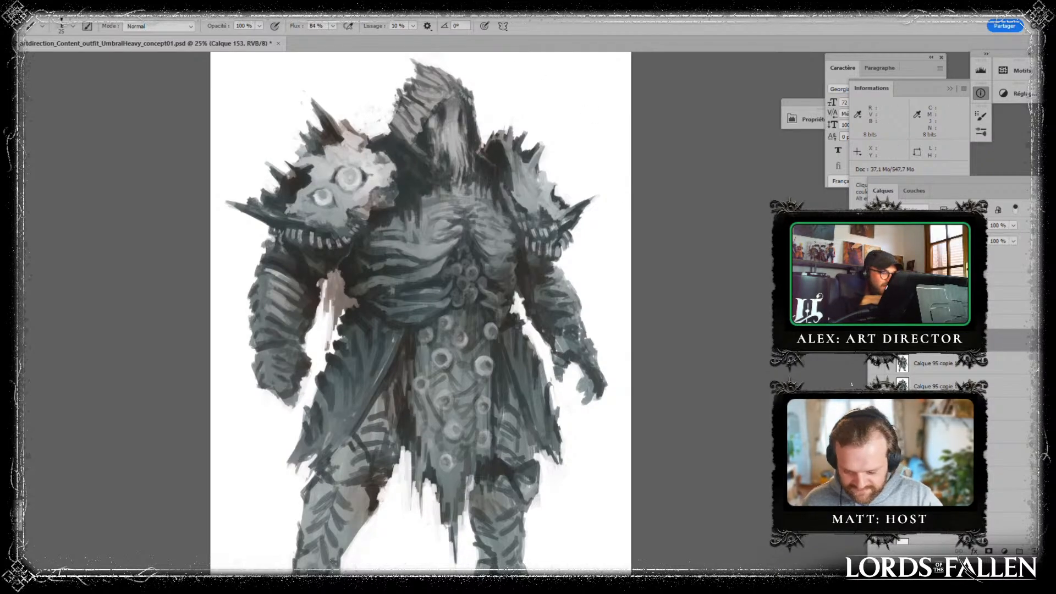
left_click_drag(329, 459, 332, 562)
key("l")
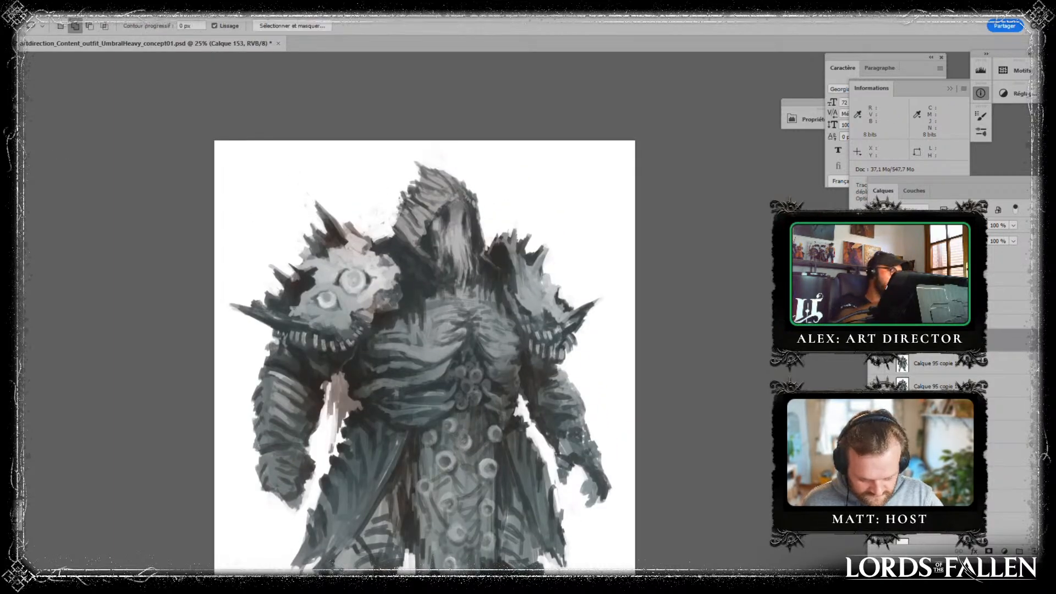
mouse_move(416, 153)
left_mouse_down()
mouse_move(380, 238)
mouse_move(429, 279)
mouse_move(480, 302)
mouse_move(493, 258)
mouse_move(415, 152)
left_mouse_up()
mouse_move(379, 238)
left_mouse_down()
mouse_move(474, 308)
mouse_move(485, 289)
left_mouse_up()
key("ctrl+j")
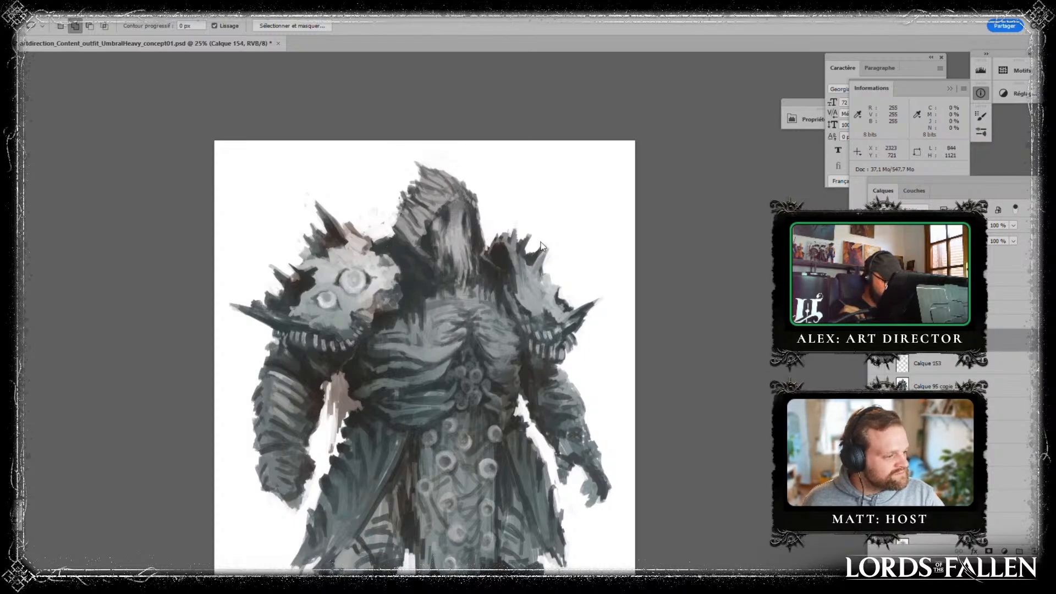
- Nudge the copied head slightly upward with Free Transform
key("ctrl+t")
key("shift+Up")
key("shift+Up")
key("shift+Up")
key("shift+Up")
key("shift+Up")
key("shift+Up")
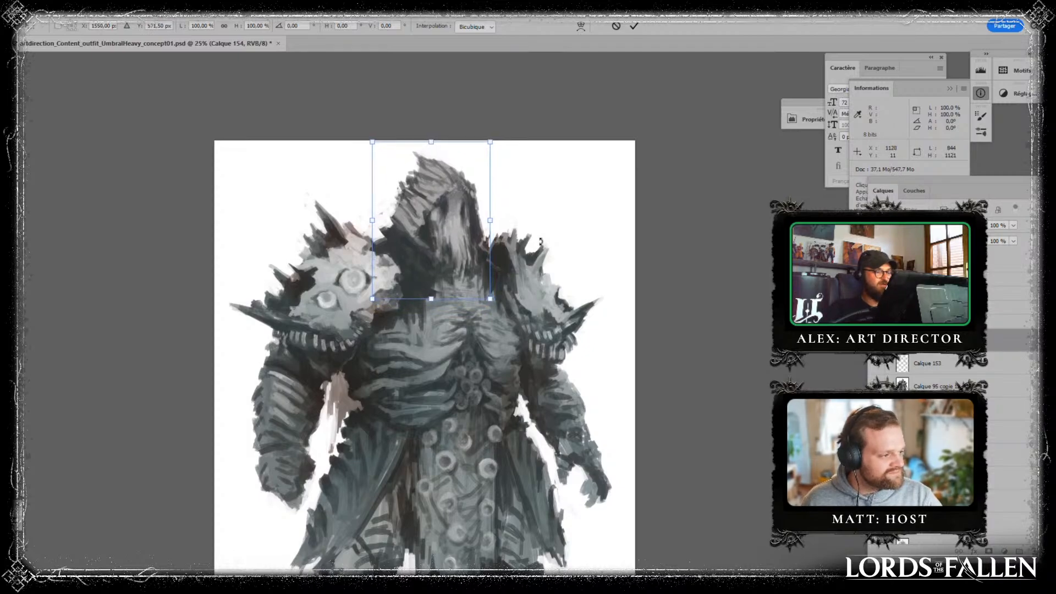
key("Return")
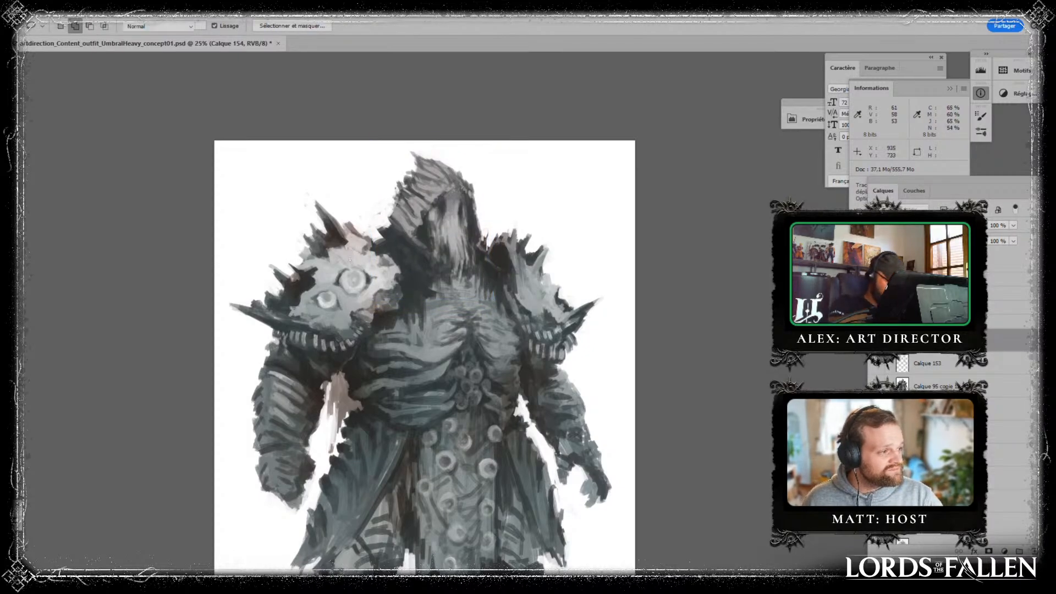
- Refine the lower discs along the edge of the hanging cloth and the dark shading above the adjacent knee with sampled greys
key("b")
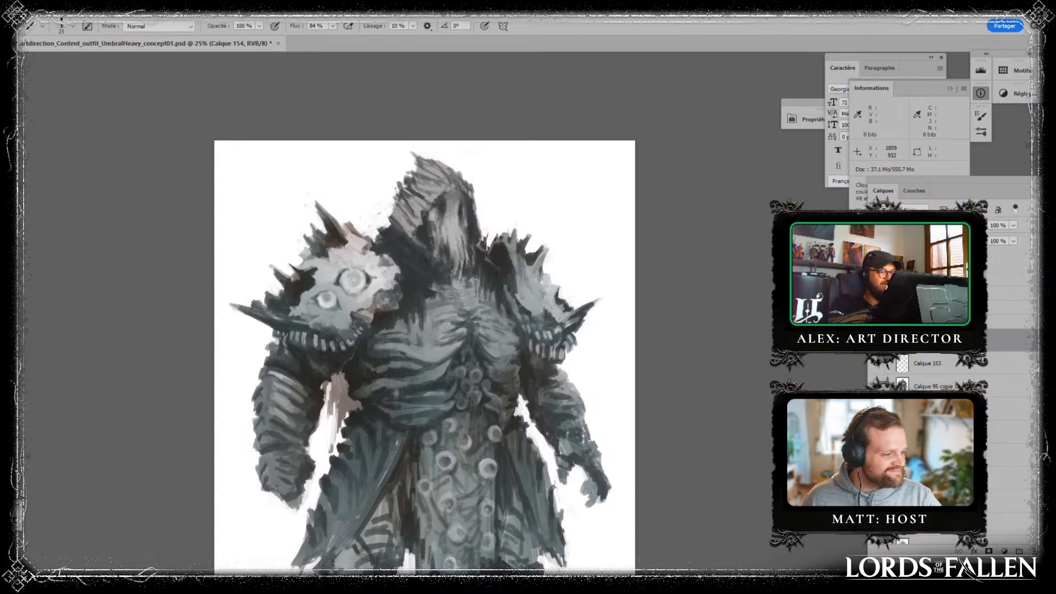
scroll(384, 249, "down", 2)
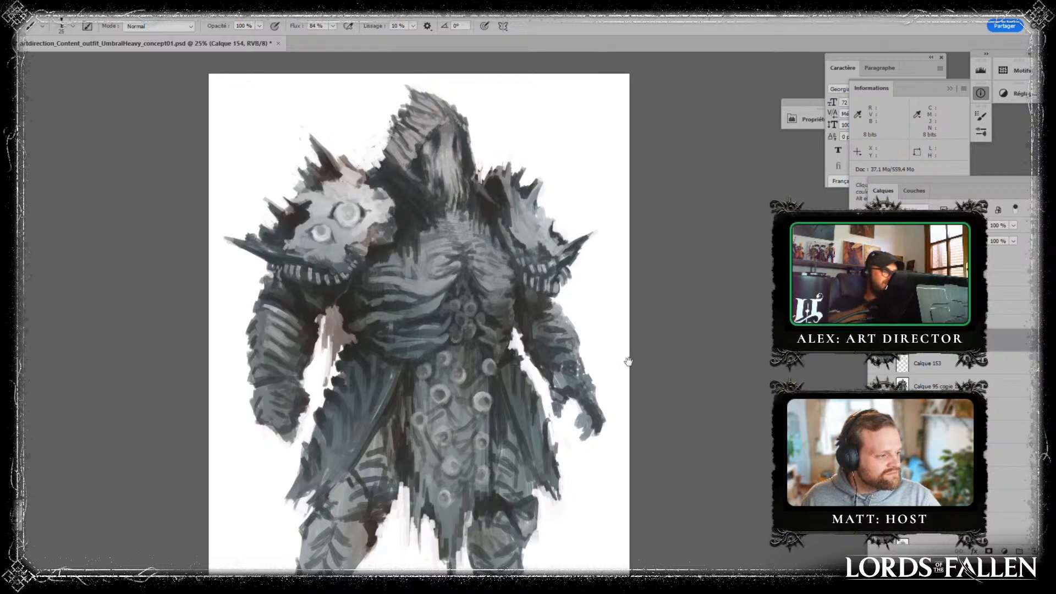
left_click_drag(535, 223, 487, 159)
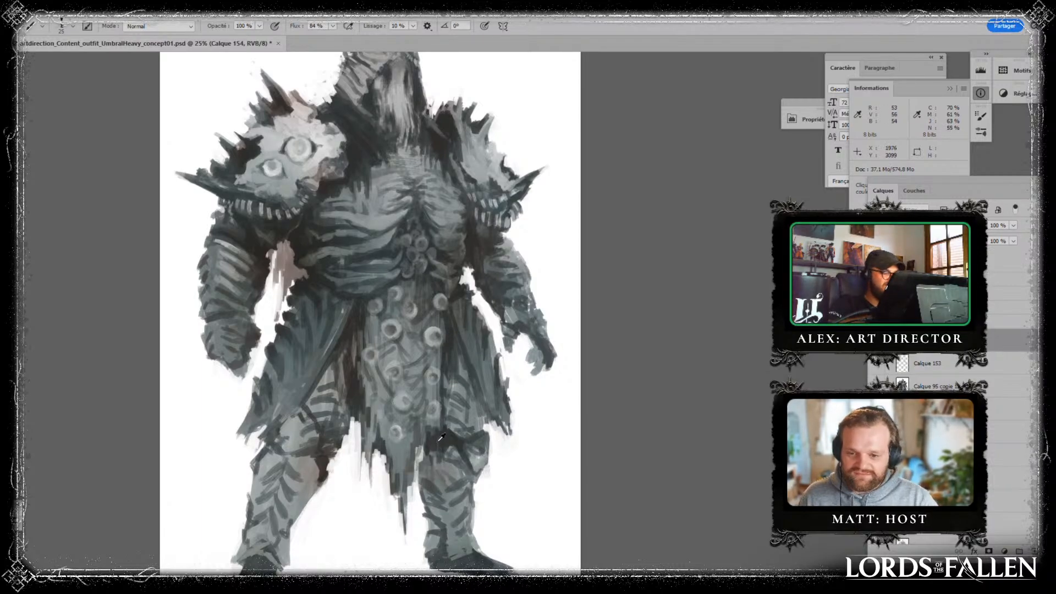
left_click(433, 413, "alt")
left_click_drag(435, 407, 439, 412)
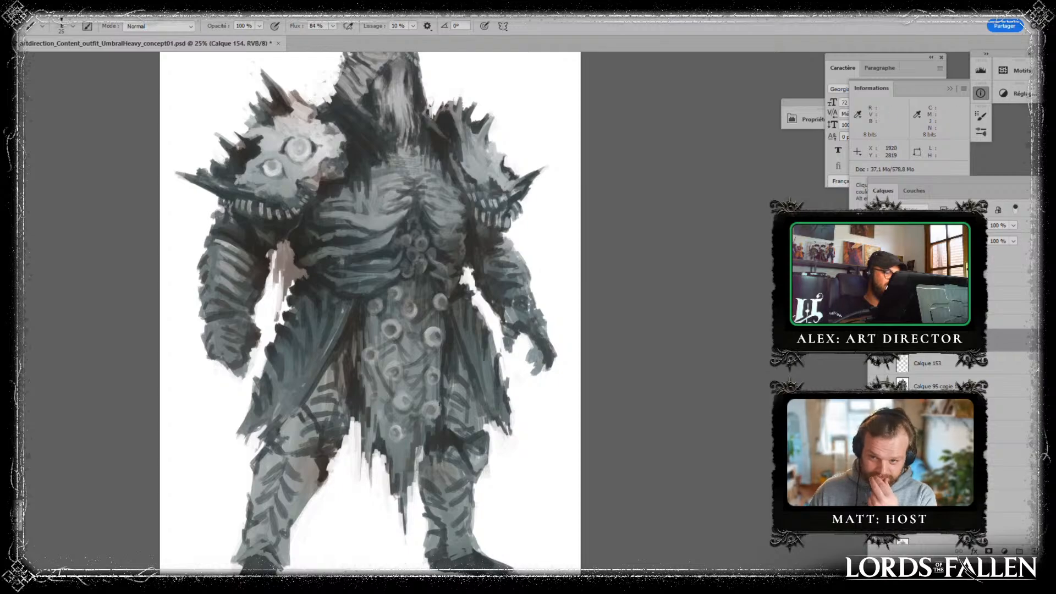
left_click(434, 399, "alt")
left_click(446, 393, "alt")
left_click(445, 391, "alt")
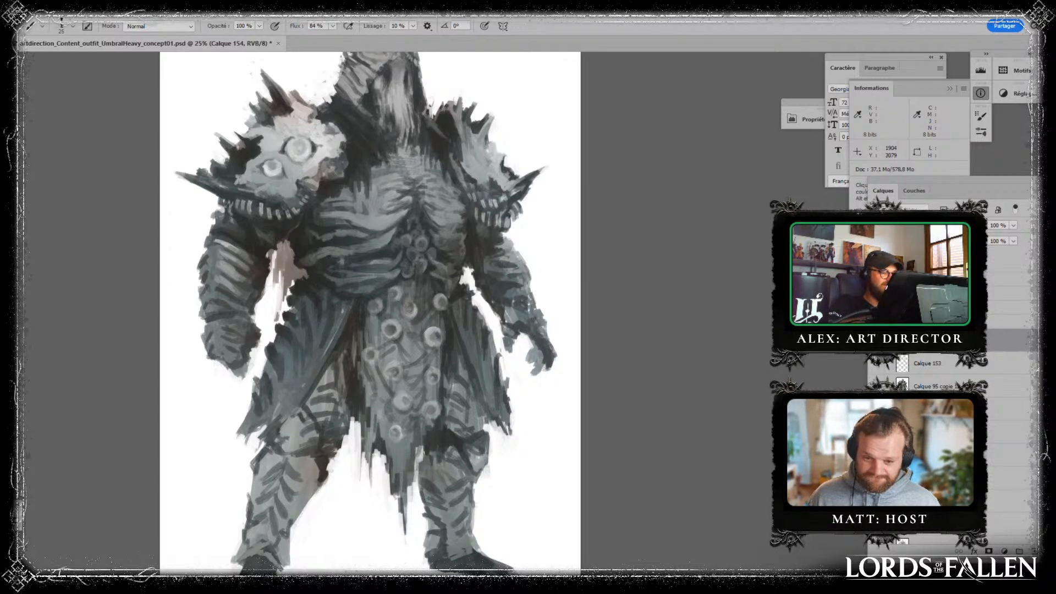
left_click_drag(423, 441, 423, 453)
left_click(412, 481, "alt")
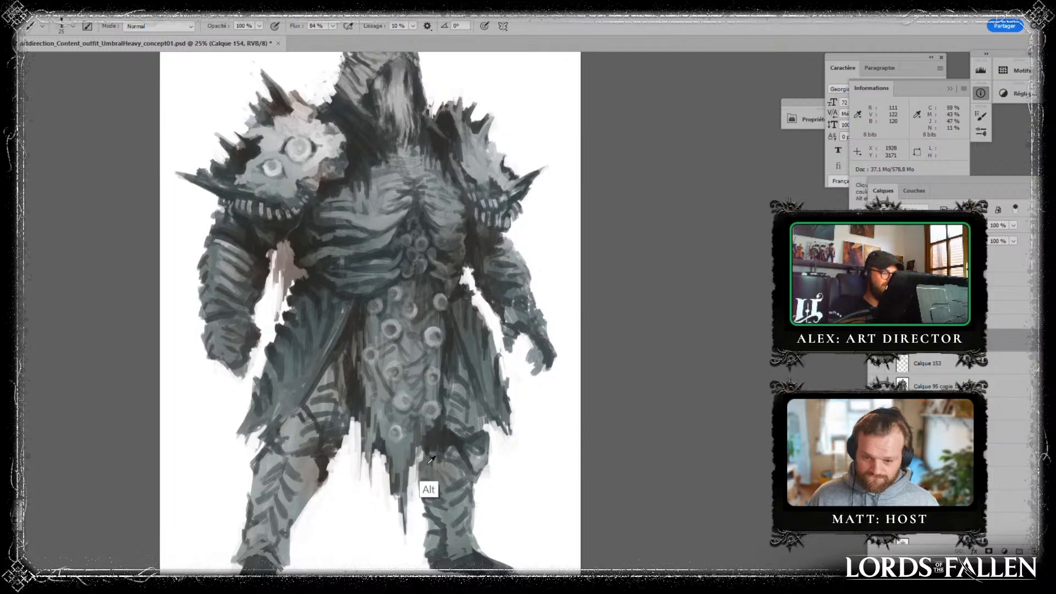
- Paint sampled dark greys into the gap between the hood and the smaller spiked pauldron, and touch up below the face
left_click_drag(509, 391, 501, 329)
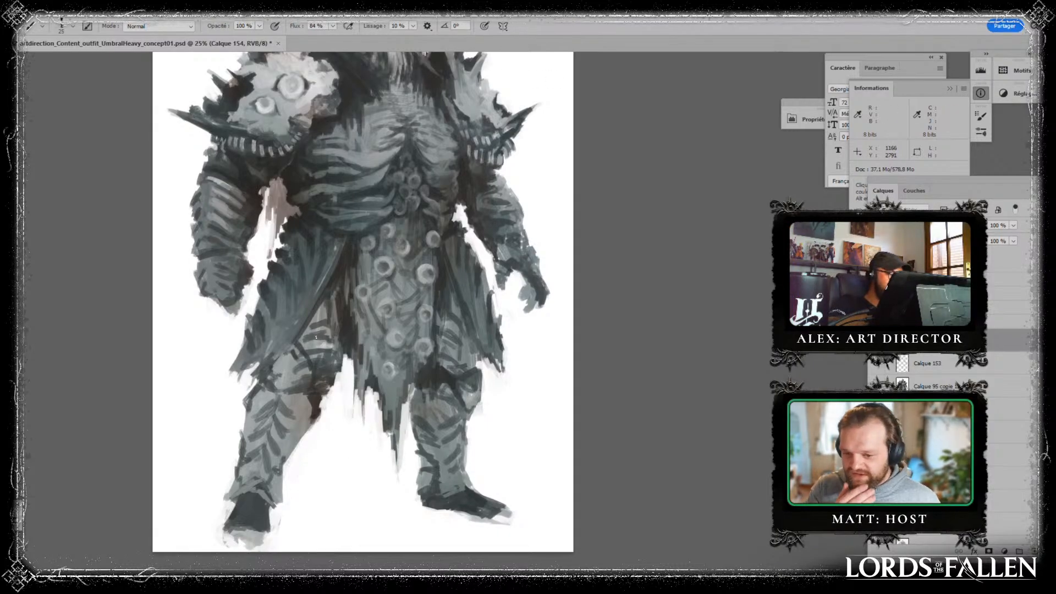
scroll(544, 339, "up", 2)
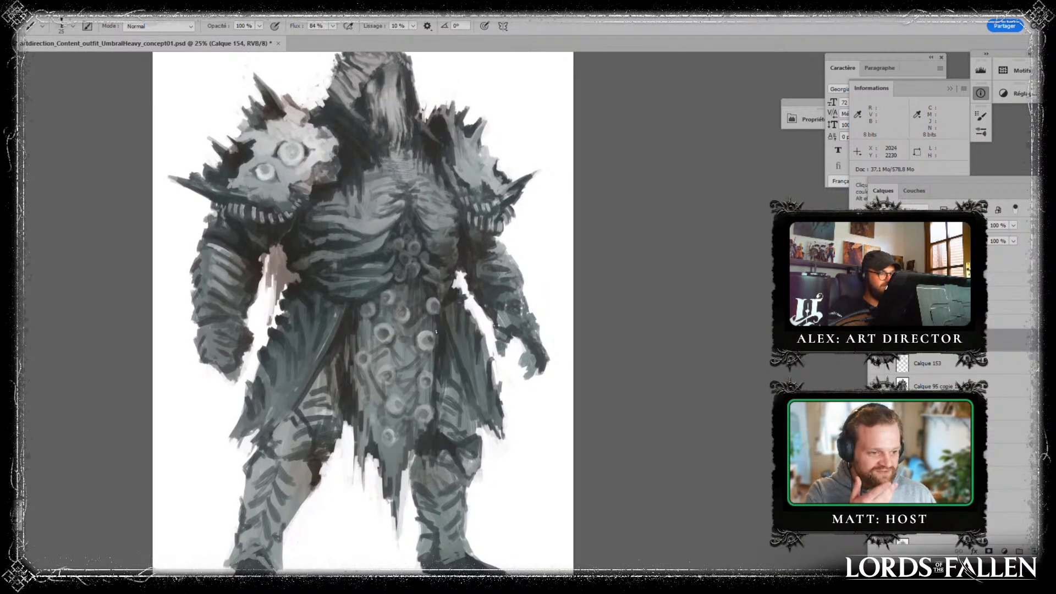
left_click(435, 153, "alt")
left_click_drag(426, 127, 438, 142)
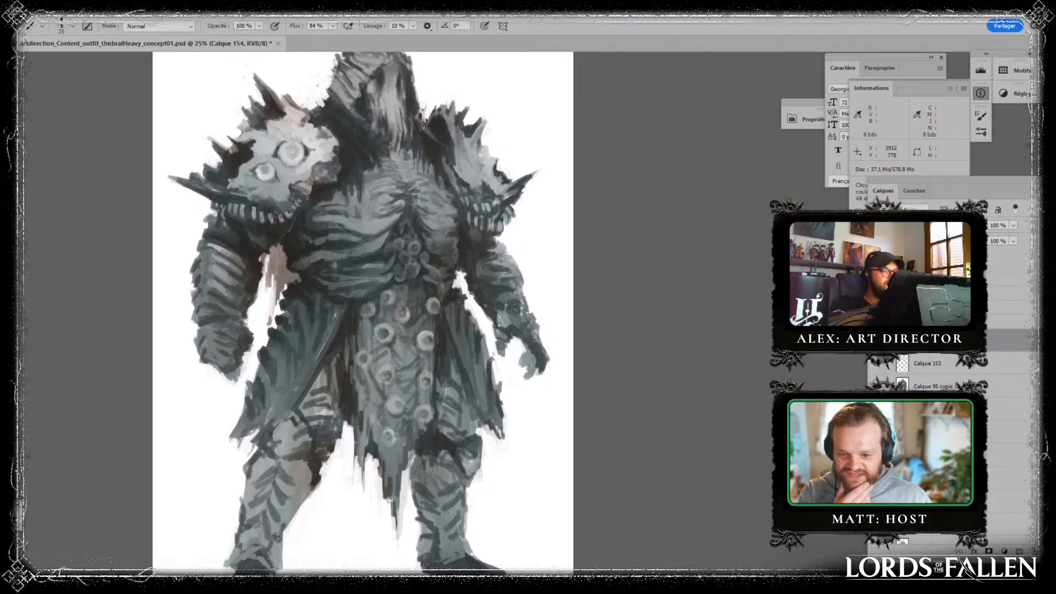
left_click(423, 129, "alt")
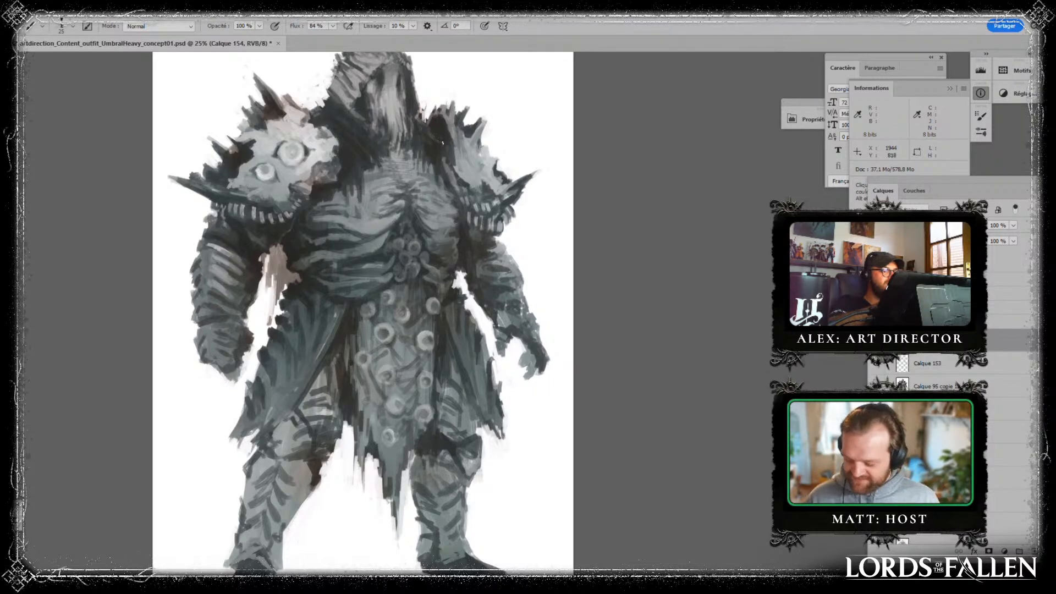
left_click_drag(536, 223, 547, 277)
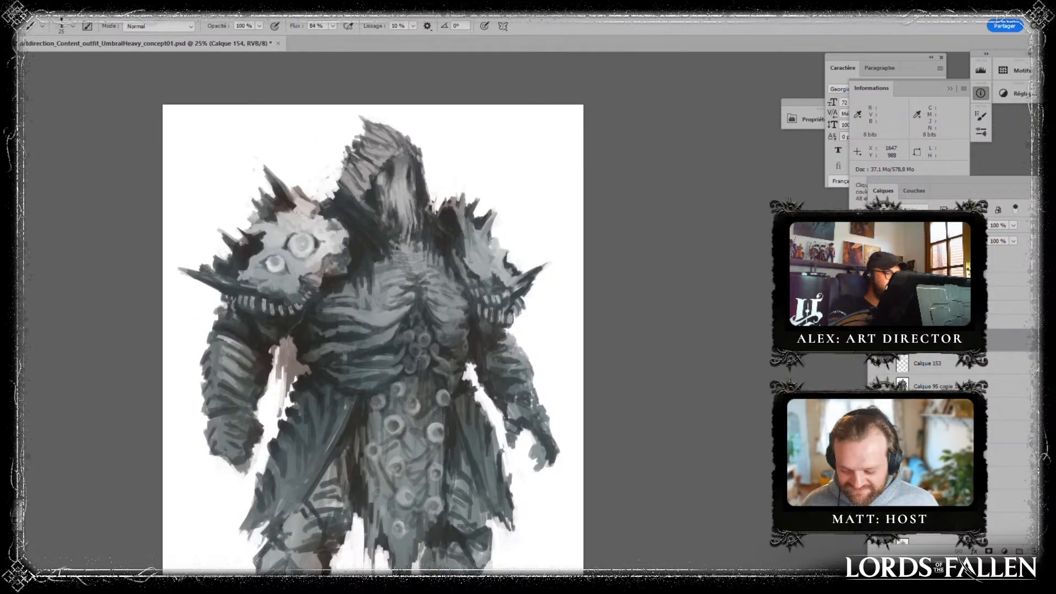
left_click(392, 211, "alt")
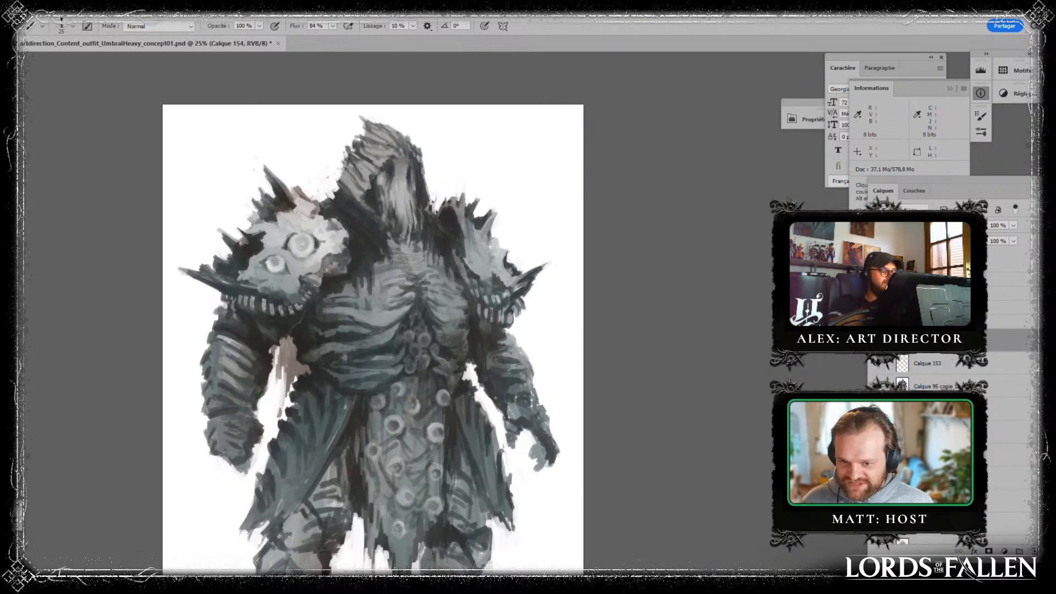
- Merge the paint layers into the figure, and duplicate the merged figure beneath a new empty layer
left_click(940, 388, "shift")
key("ctrl+e")
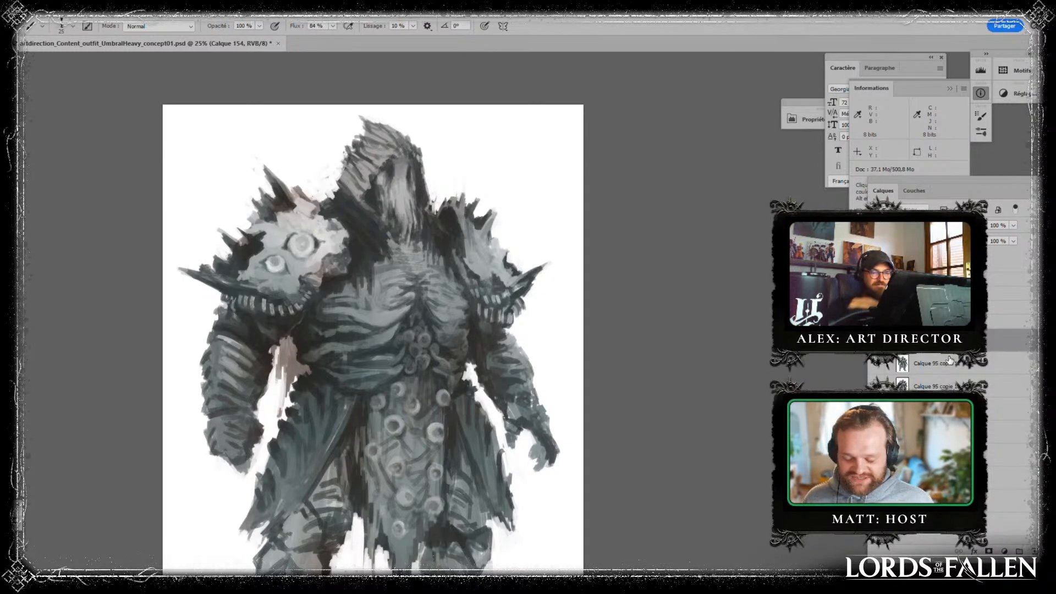
left_click_drag(950, 343, 1035, 552)
left_click(1035, 551)
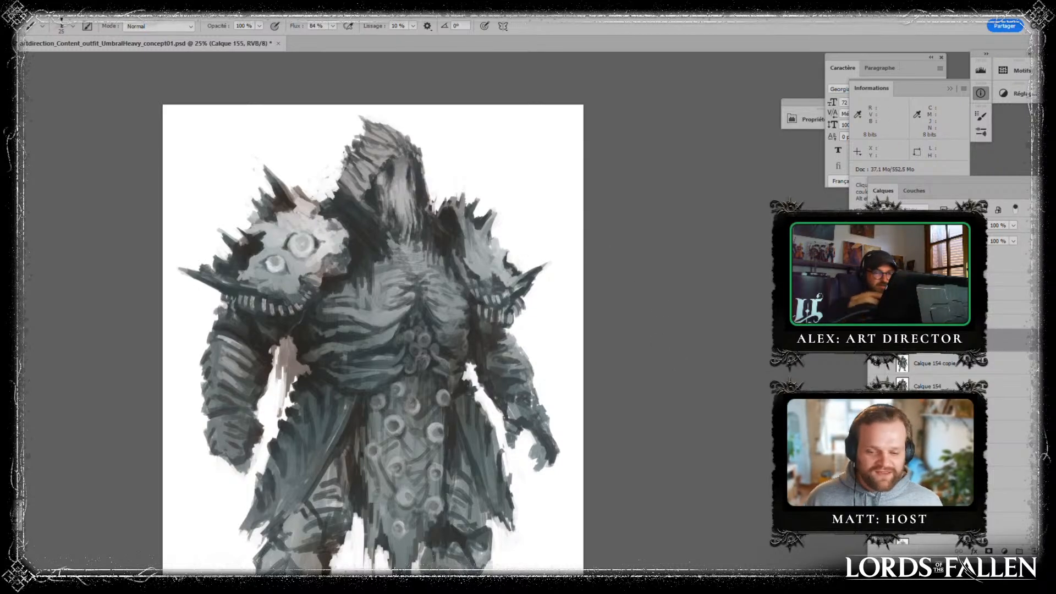
key("ctrl+e")
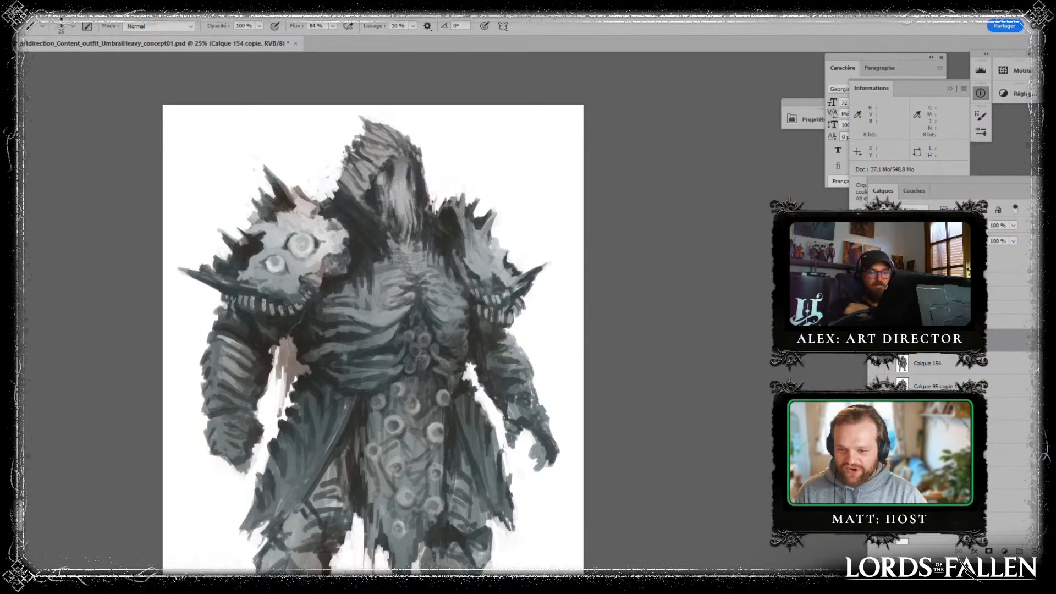
key("ctrl+z")
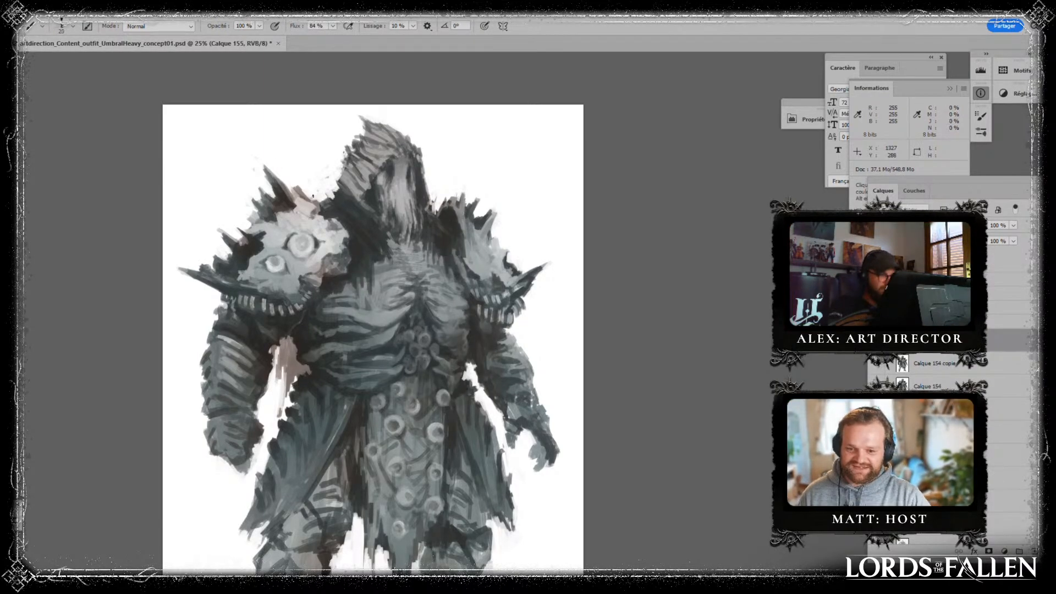
- Undo the last strokes and paint thin dark strands hanging from the face over the upper chest with a size 20 brush
key("[")
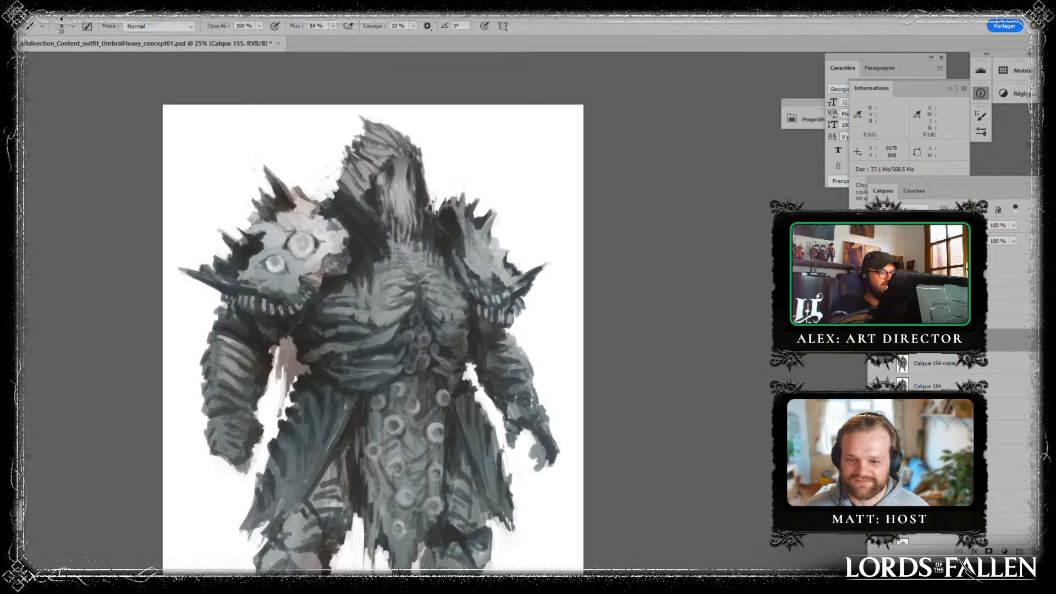
key("ctrl+alt+z")
key("ctrl+alt+z")
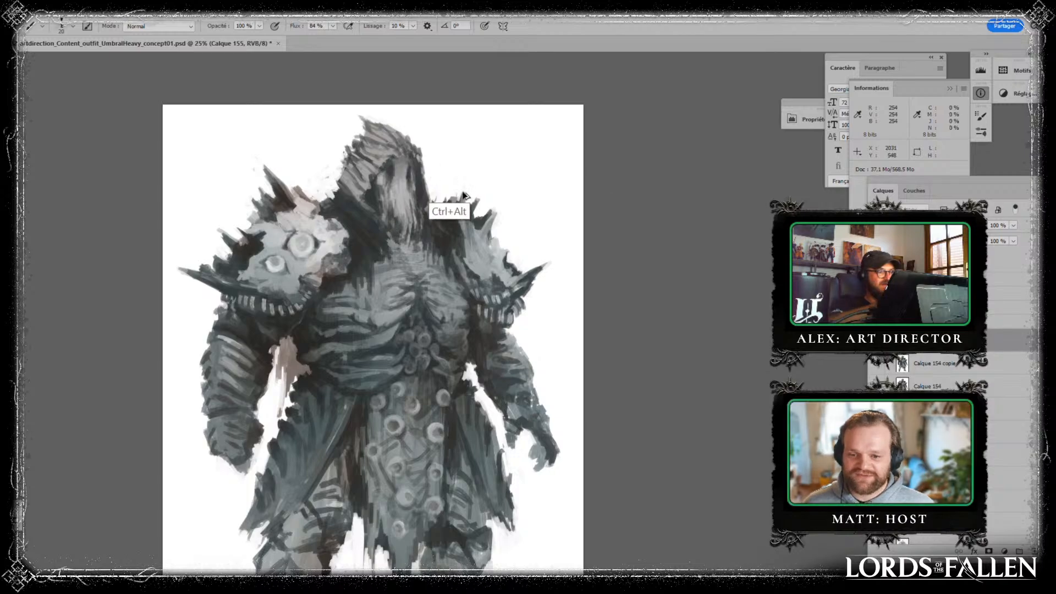
left_click_drag(391, 237, 392, 256)
left_click_drag(395, 224, 406, 269)
left_click_drag(398, 208, 384, 230)
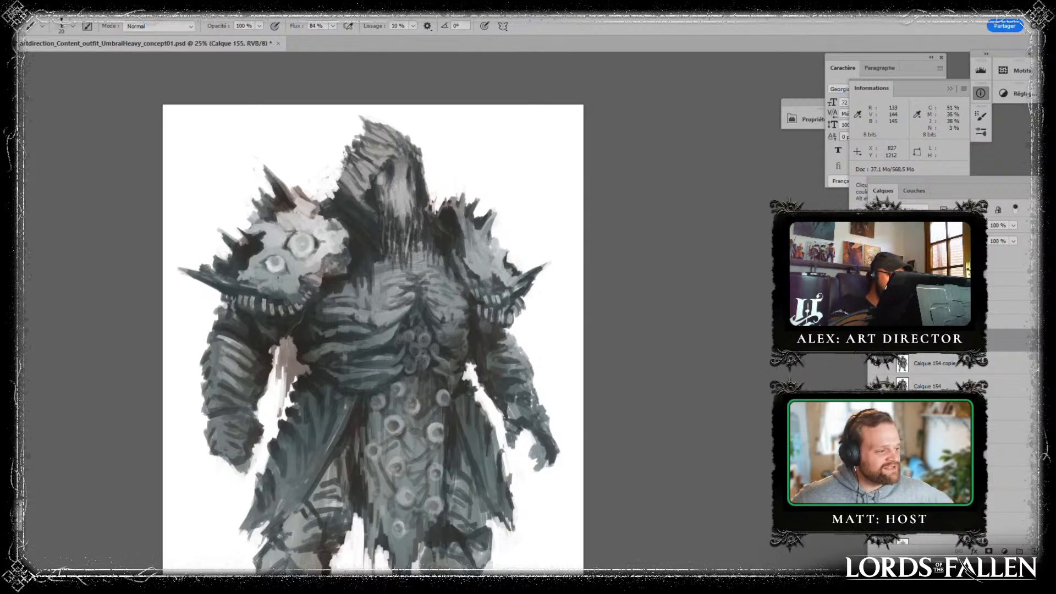
- Touch up the plates of both spiked pauldrons with sampled greys
left_click(281, 281, "alt")
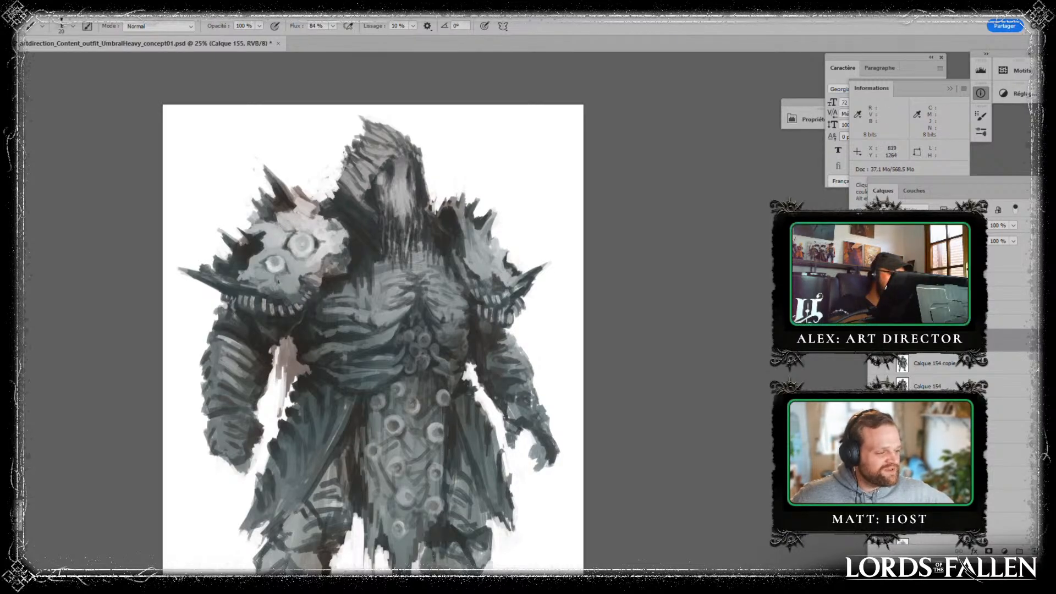
left_click(495, 287, "alt")
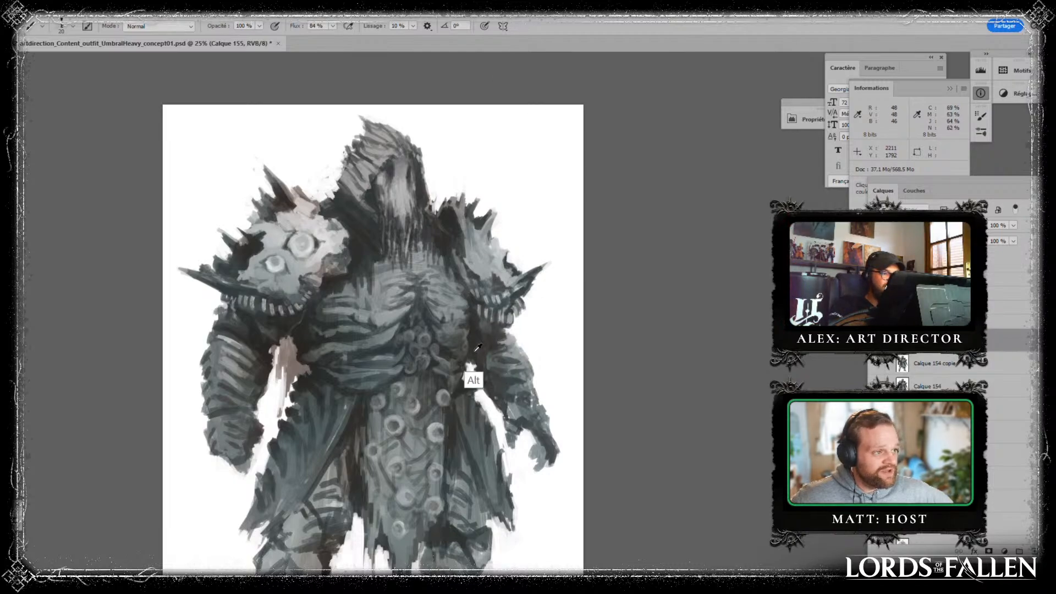
left_click_drag(547, 323, 542, 248)
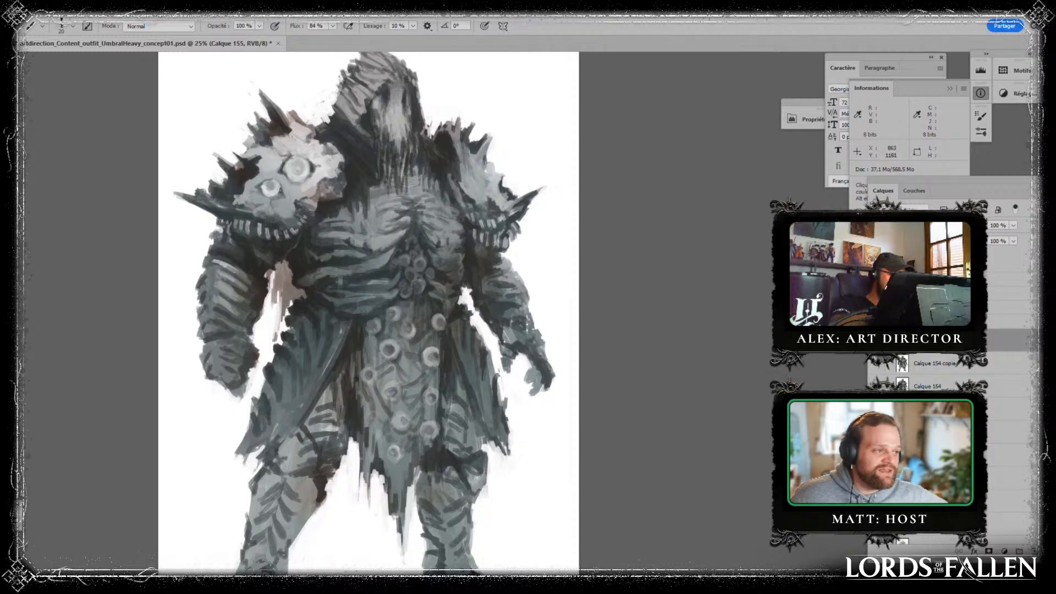
left_click(283, 188, "alt")
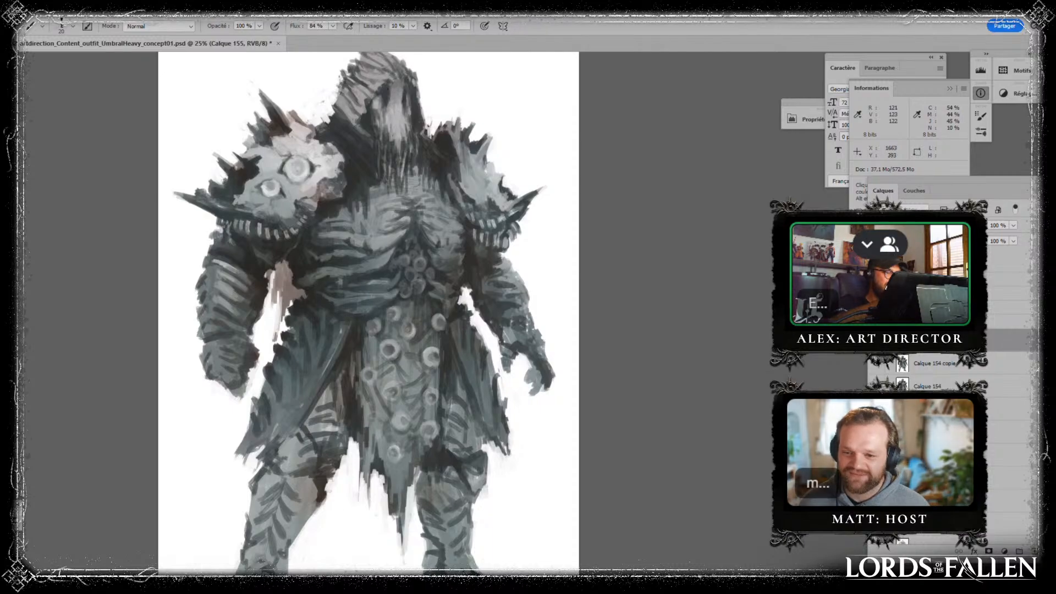
- Paint small dark jagged marks along the shoulder line between the hood and the smaller pauldron
left_click_drag(454, 112, 438, 209)
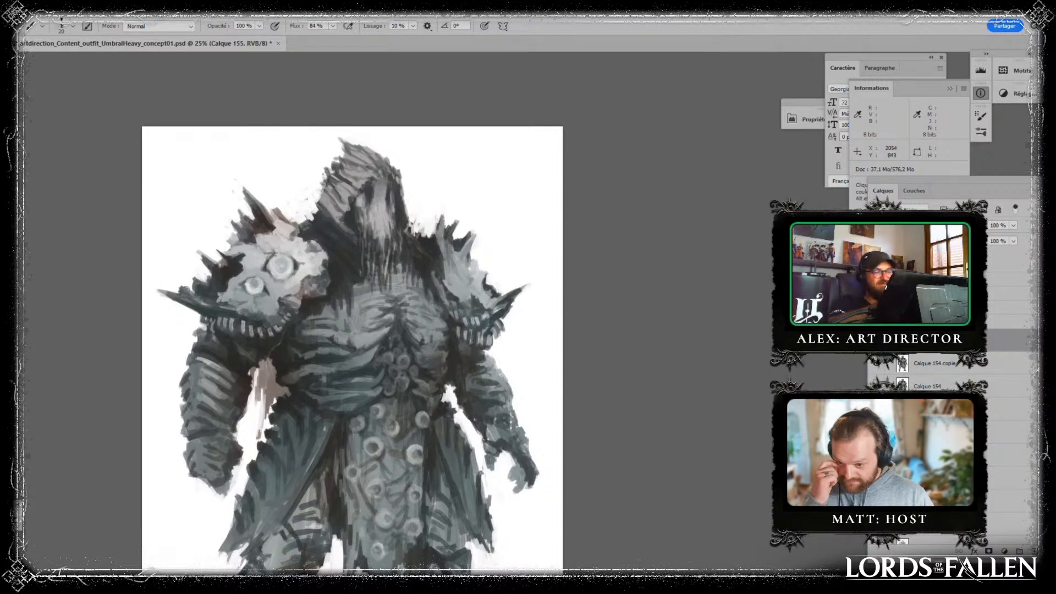
key("alt")
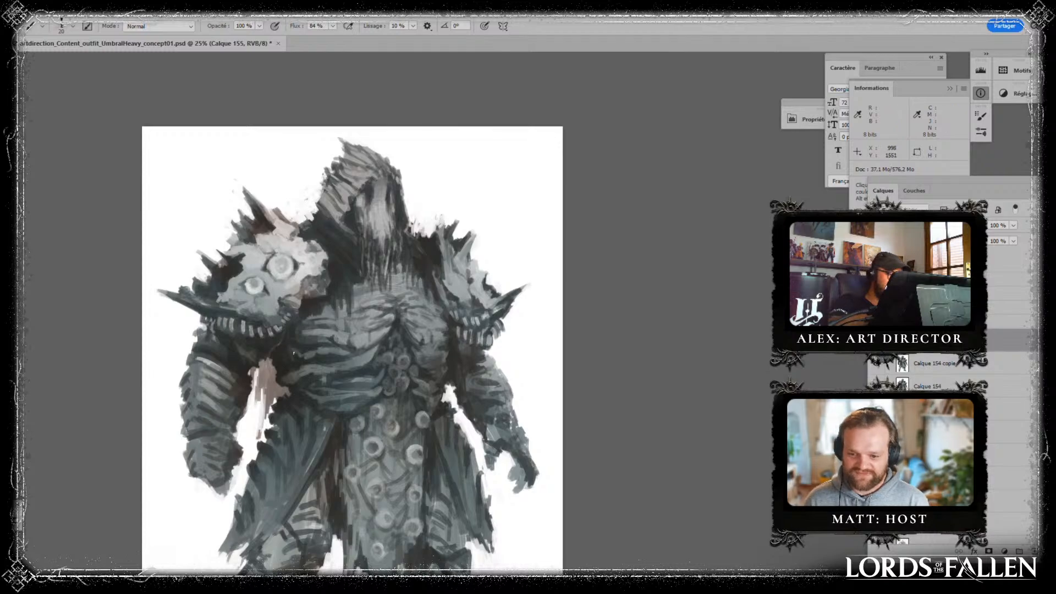
left_click_drag(601, 354, 684, 299)
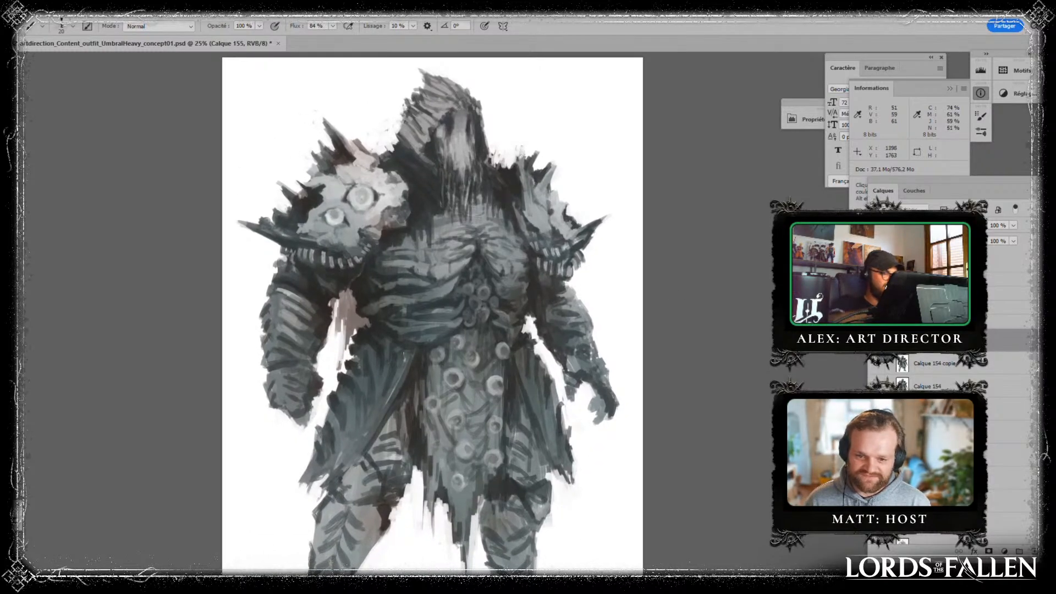
- Flip the image horizontally and retouch the large pauldron and the areas around it with sampled greys
key("ctrl+f")
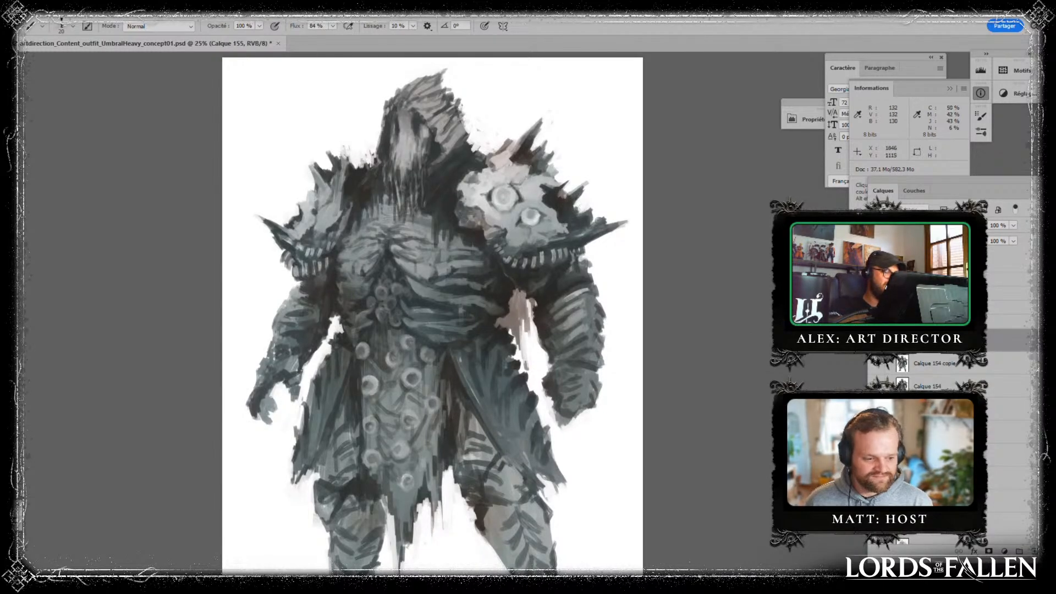
left_click(365, 381, "alt")
left_click(533, 245, "alt")
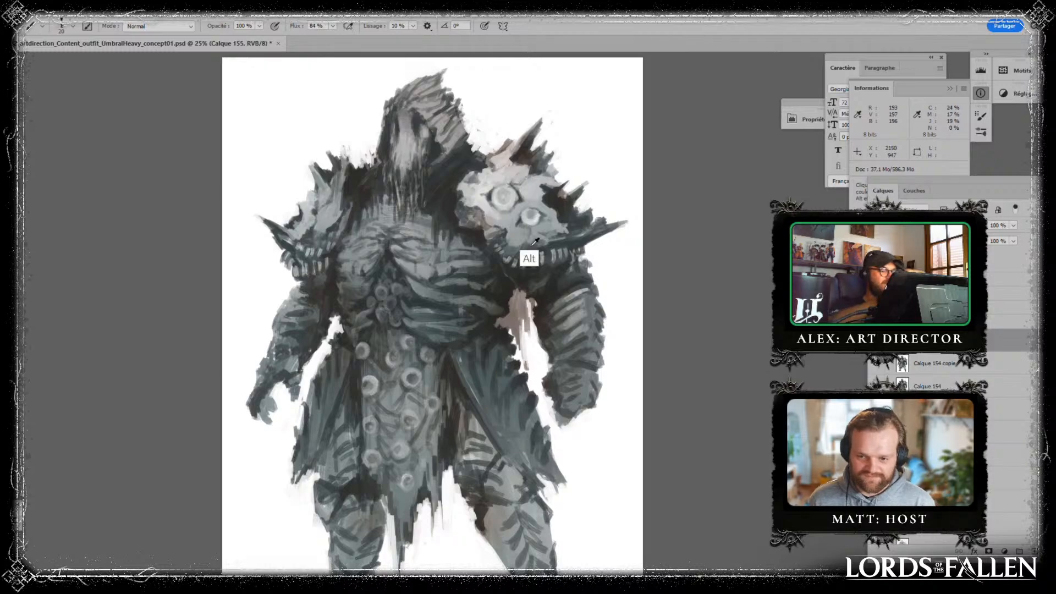
left_click(539, 351, "alt")
left_click(535, 275, "alt")
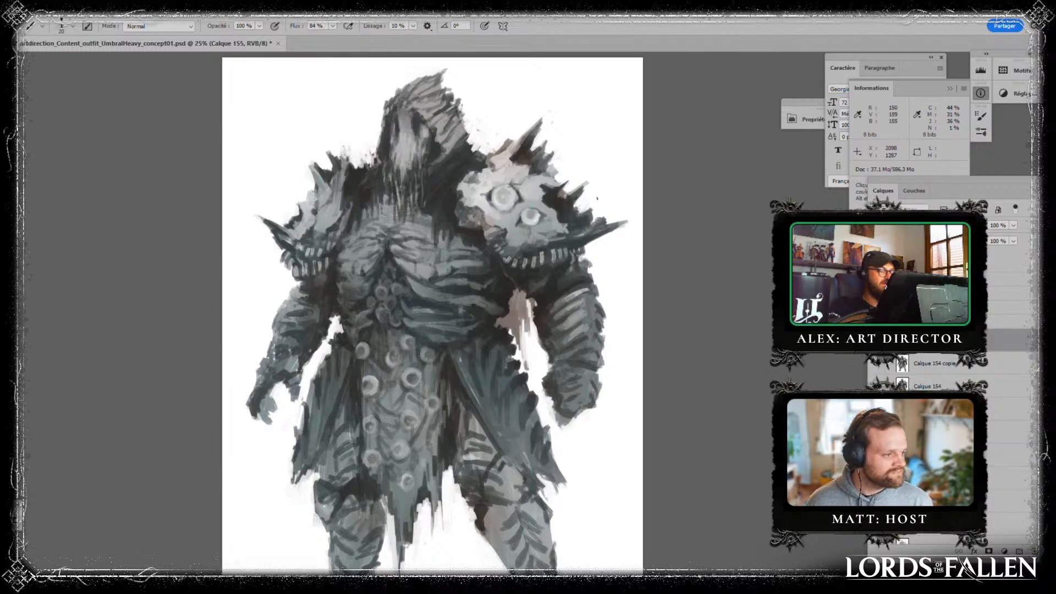
- Sketch an arrow and a question mark beside the large pauldron's tallest spike and undo them
left_click_drag(599, 76, 552, 128)
mouse_move(551, 113)
left_mouse_down()
mouse_move(552, 136)
mouse_move(598, 115)
left_mouse_up()
left_click(604, 126)
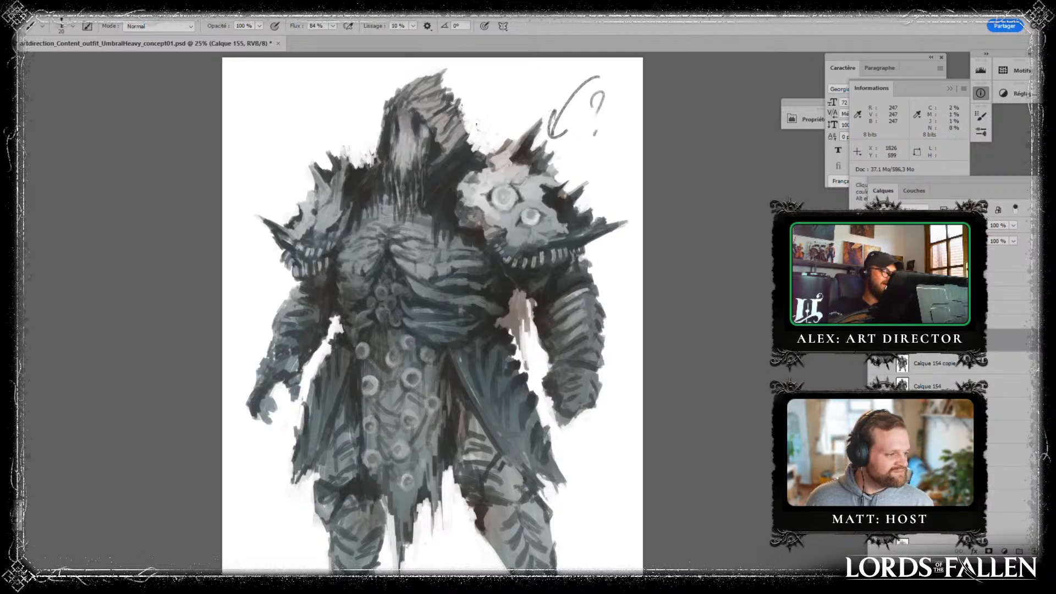
key("ctrl+alt+z")
key("ctrl+alt+z")
key("ctrl+alt+z")
key("ctrl+alt+z")
key("ctrl+alt+z")
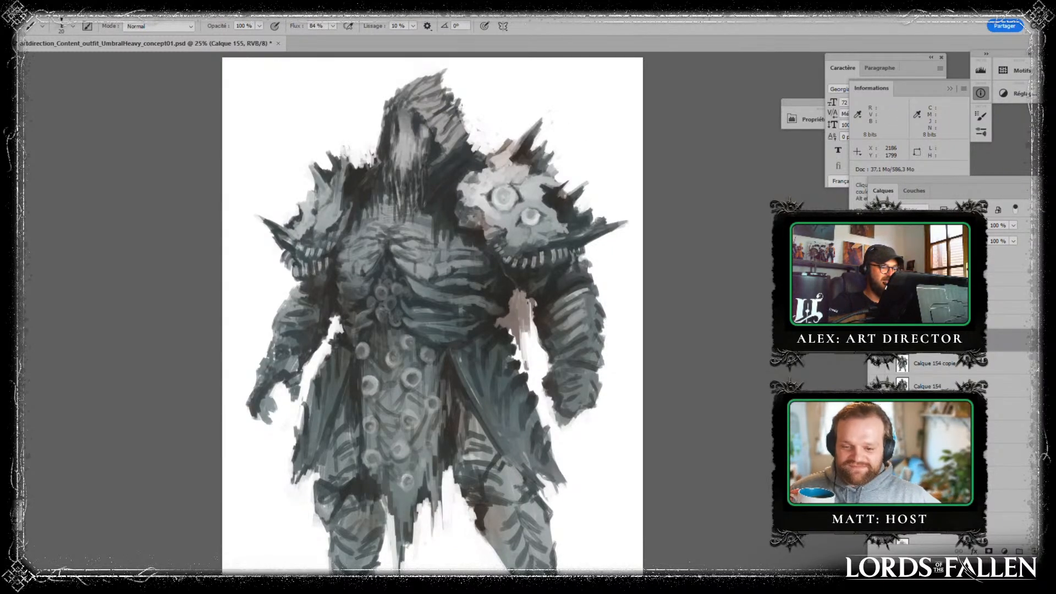
- Paint ragged hanging strands on the brownish patch between the torso and the arm under the large pauldron
left_click_drag(523, 332, 528, 351)
mouse_move(531, 311)
left_mouse_down()
mouse_move(532, 368)
mouse_move(511, 336)
mouse_move(531, 335)
mouse_move(528, 369)
left_mouse_up()
left_click(537, 368, "alt")
left_click_drag(529, 332, 530, 357)
left_click_drag(531, 347, 536, 377)
left_click(521, 340, "alt")
key("space")
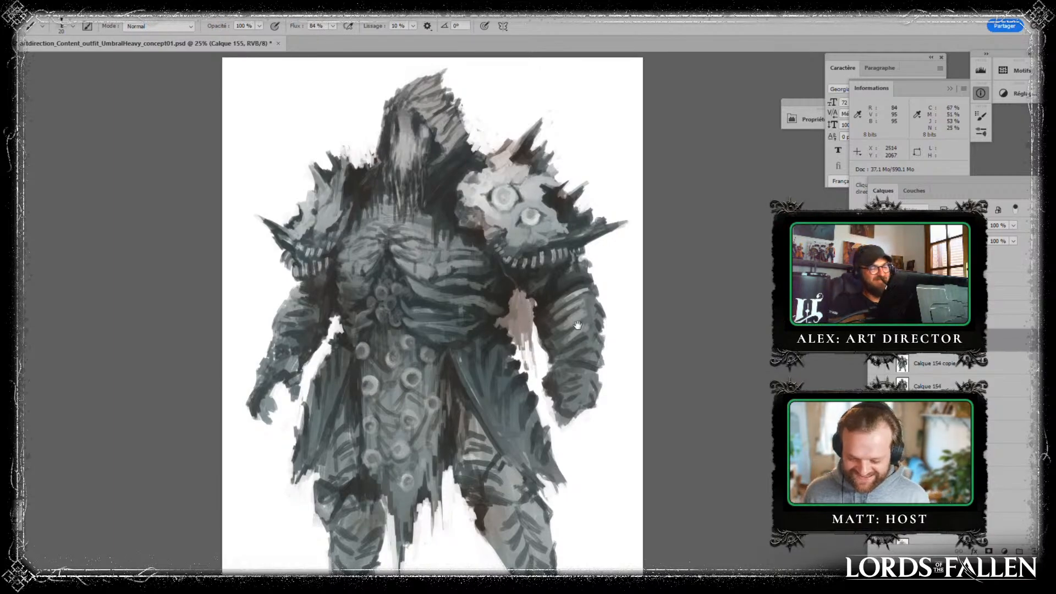
left_click_drag(578, 325, 549, 246)
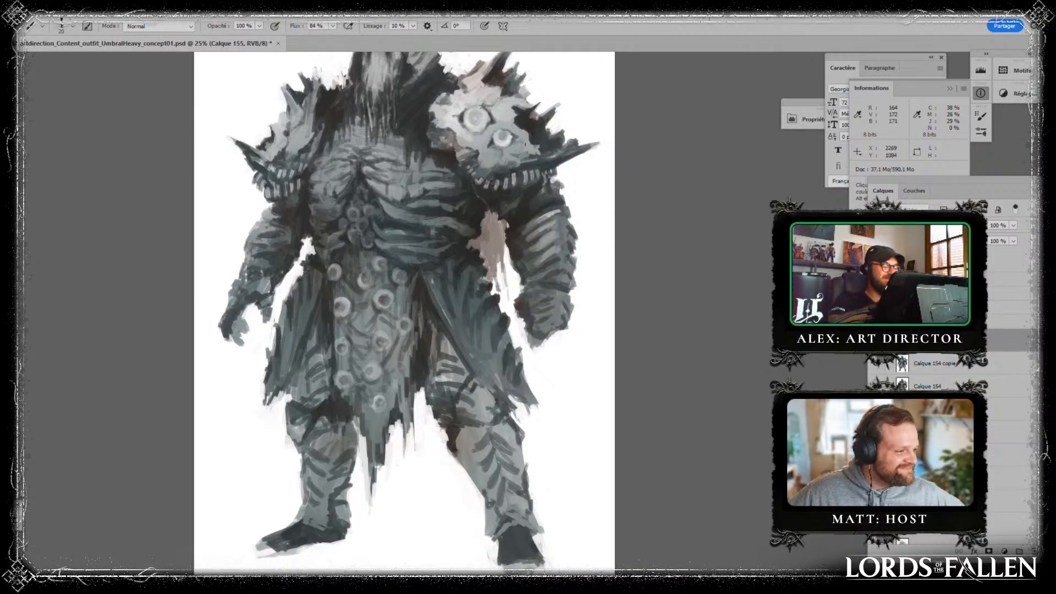
mouse_move(505, 244)
left_mouse_down()
mouse_move(505, 300)
mouse_move(506, 261)
mouse_move(507, 285)
left_mouse_up()
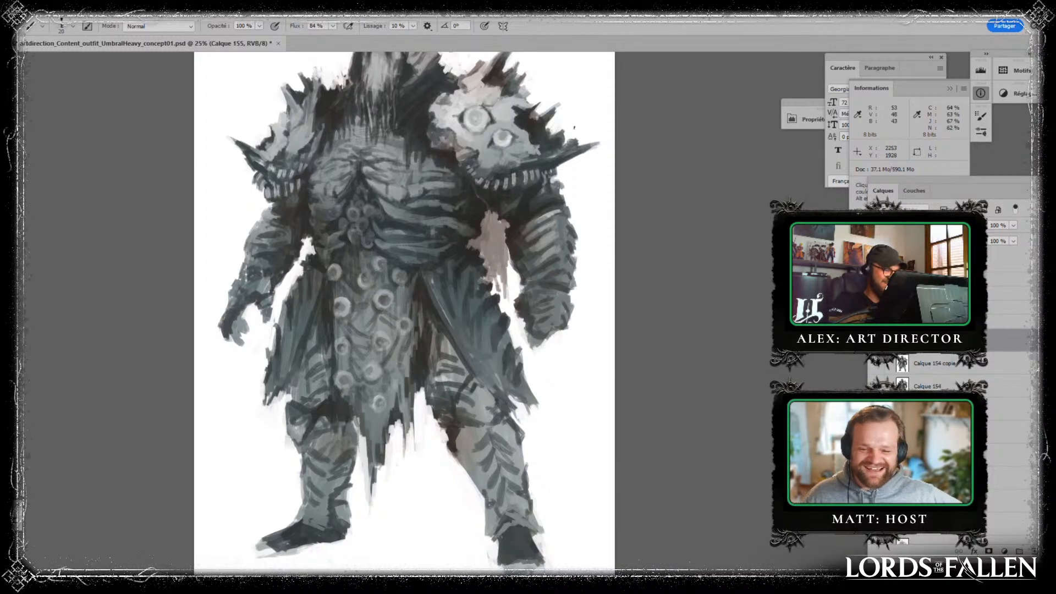
mouse_move(495, 213)
left_mouse_down()
mouse_move(483, 218)
mouse_move(498, 289)
left_mouse_up()
key("ctrl+alt+z")
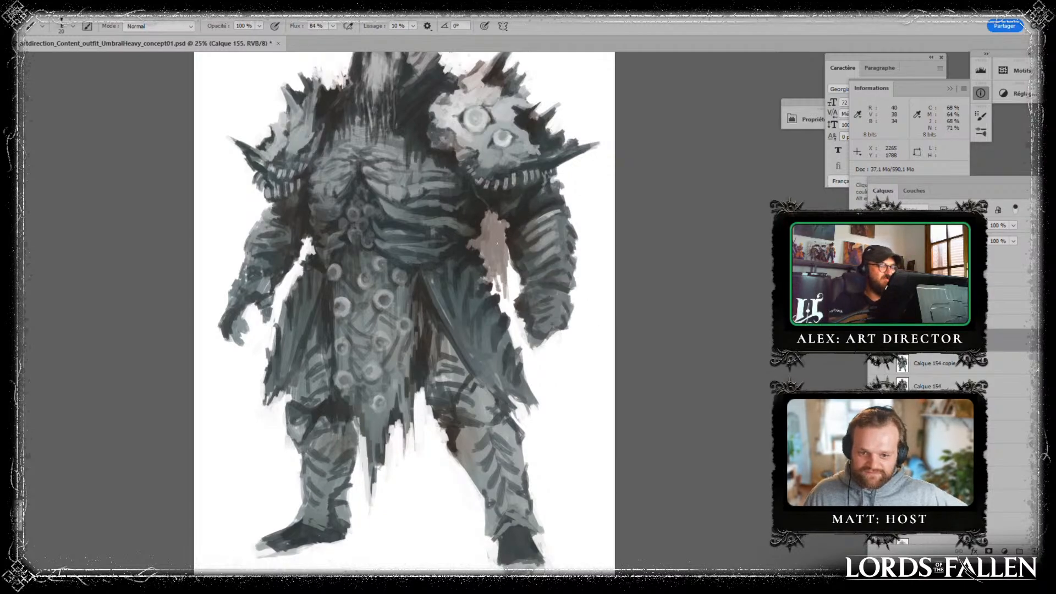
scroll(582, 301, "up", 3)
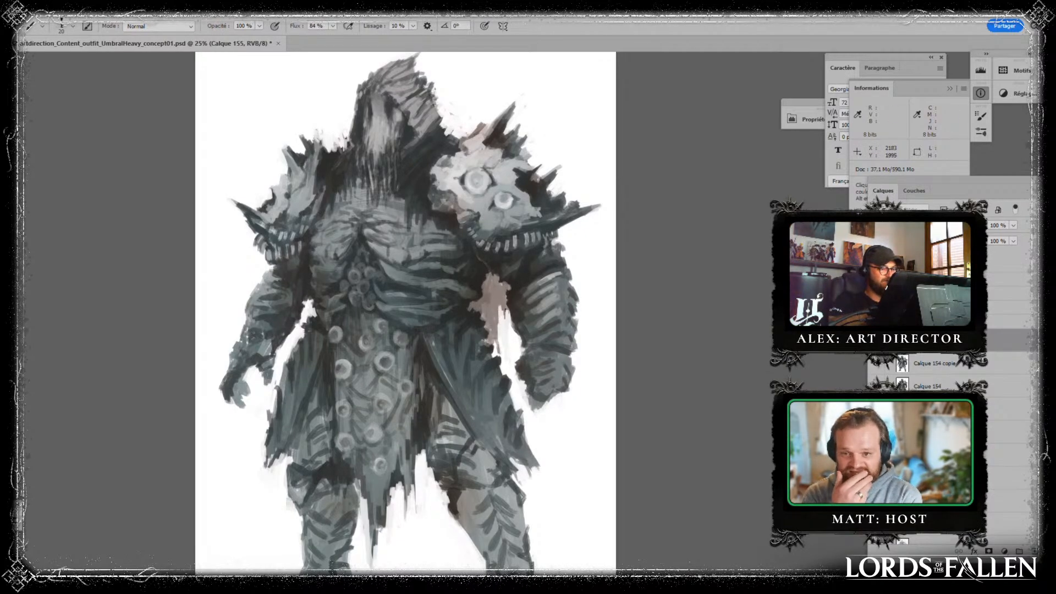
- Touch up the skirt panels and the banded forearm below the large pauldron with sampled greys
key("alt")
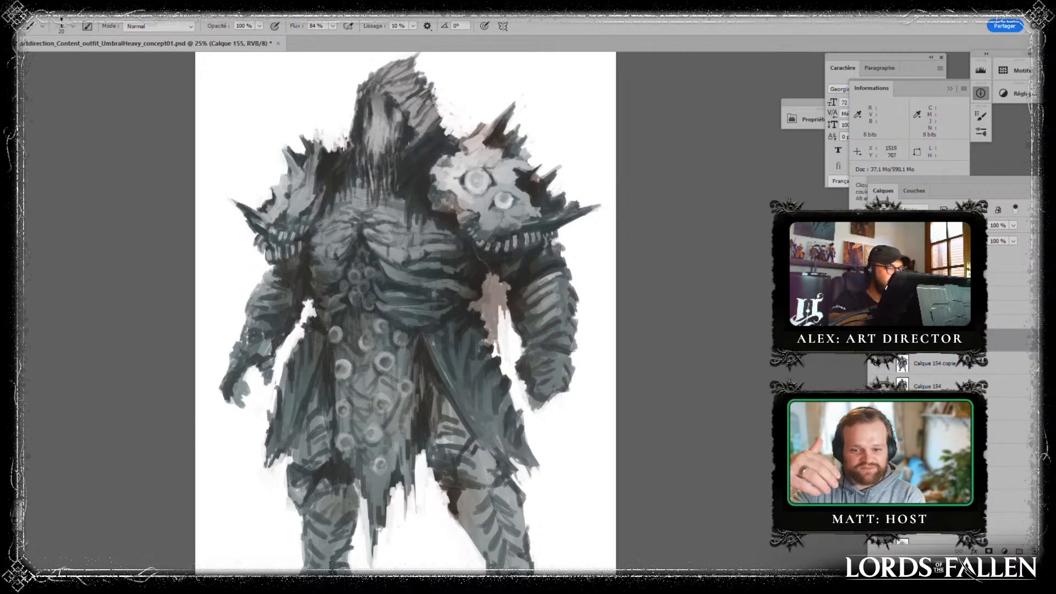
left_click_drag(483, 132, 416, 240)
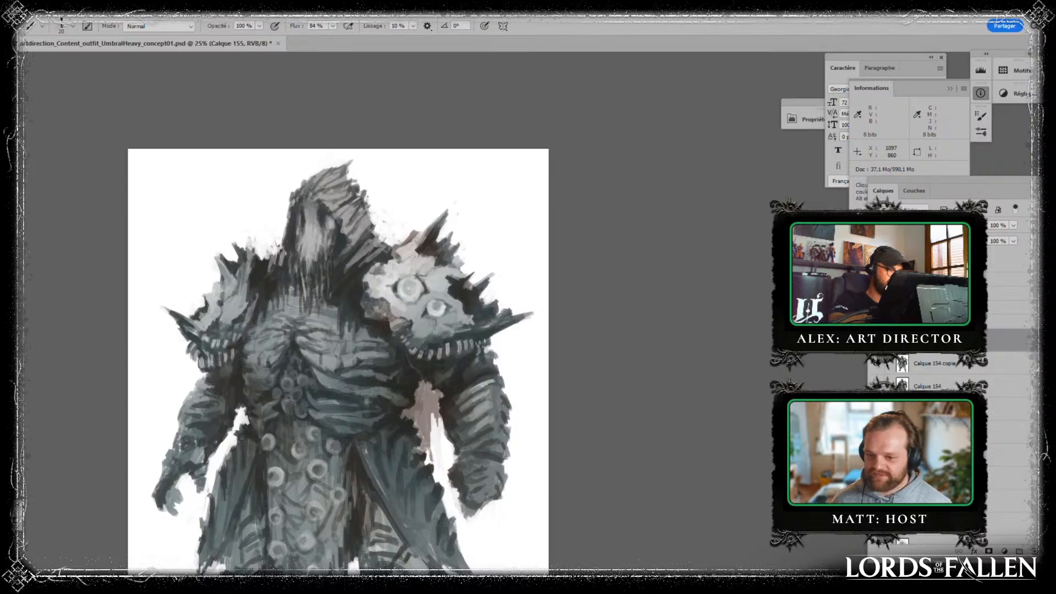
scroll(396, 292, "down", 5)
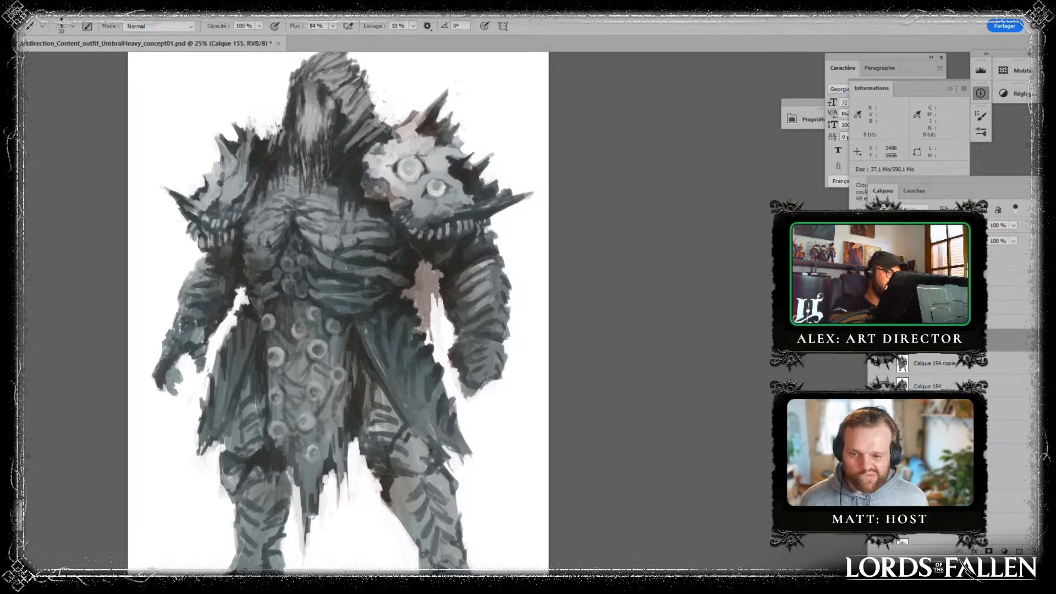
left_click_drag(482, 306, 529, 375)
left_click(484, 363, "alt")
left_click(448, 391, "alt")
left_click(459, 358, "alt")
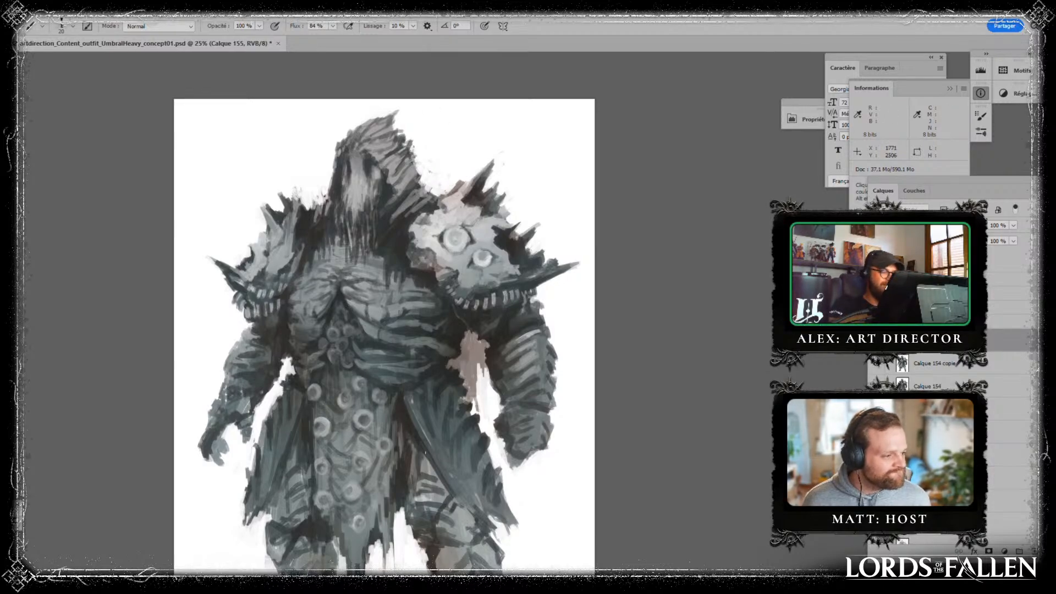
left_click_drag(300, 429, 287, 458)
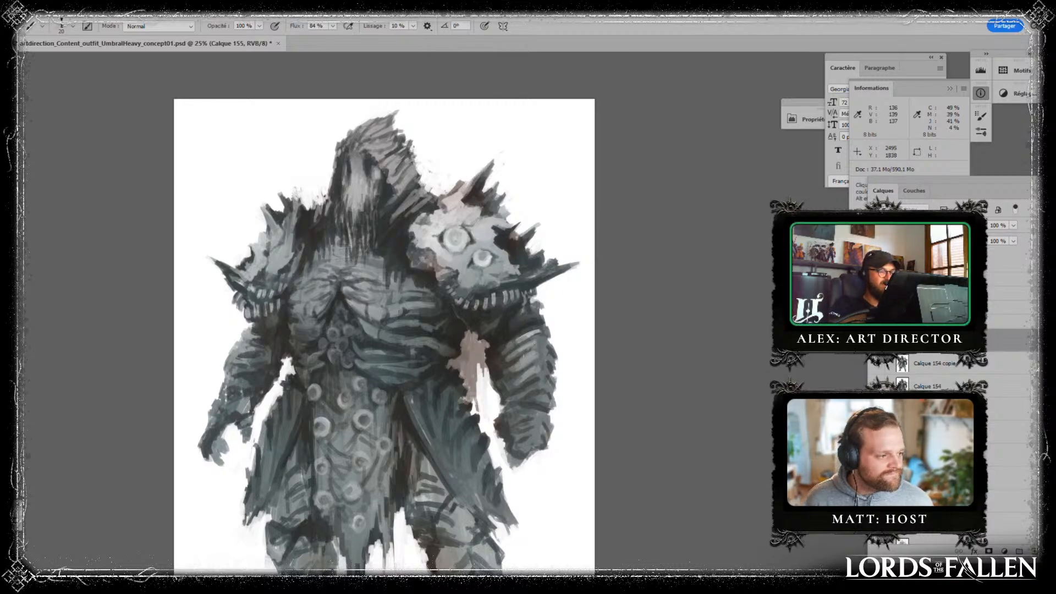
left_click_drag(522, 355, 520, 369)
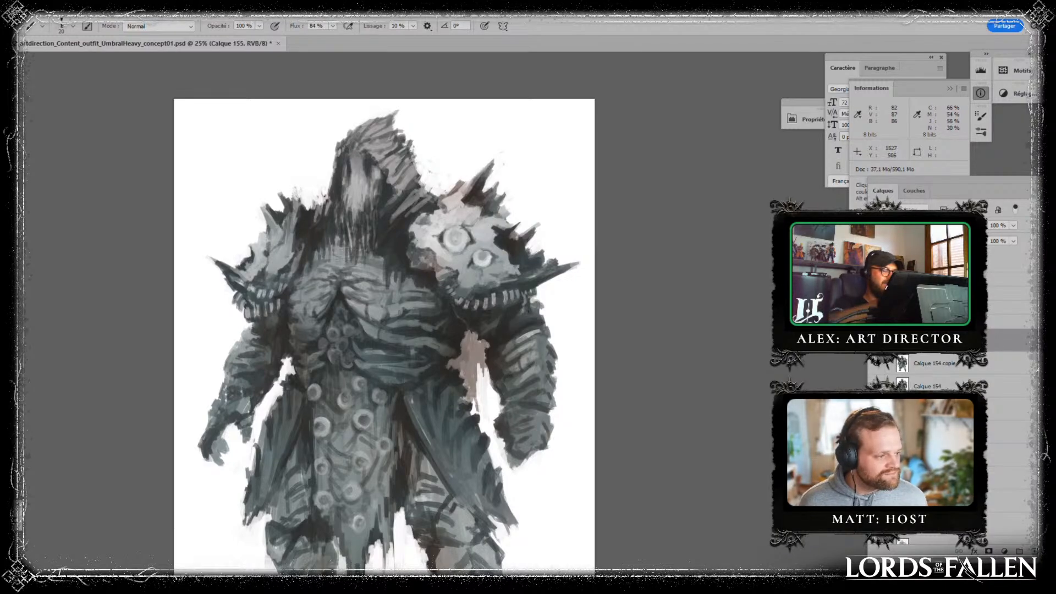
- Dab sampled greys onto the large pauldron, around the hood and upper chest, and on the open hand's gauntlet
left_click_drag(462, 255, 448, 248)
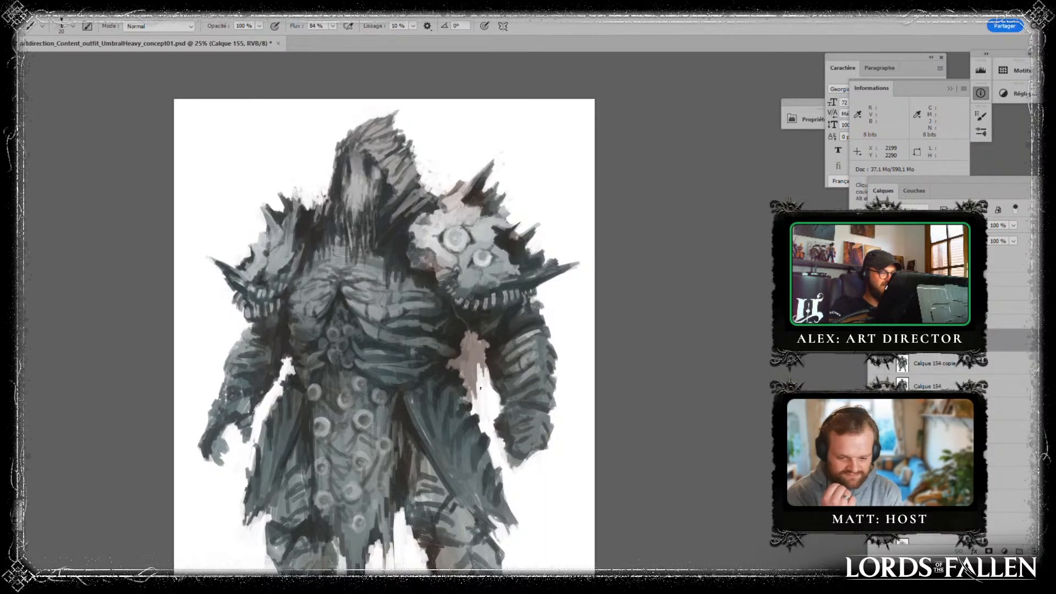
key("alt")
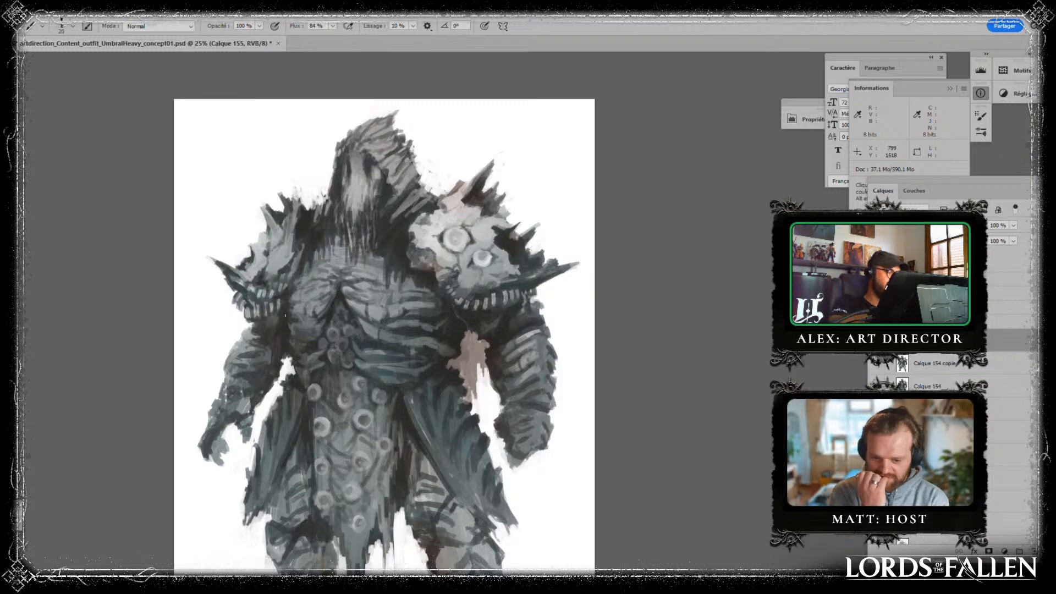
key("alt")
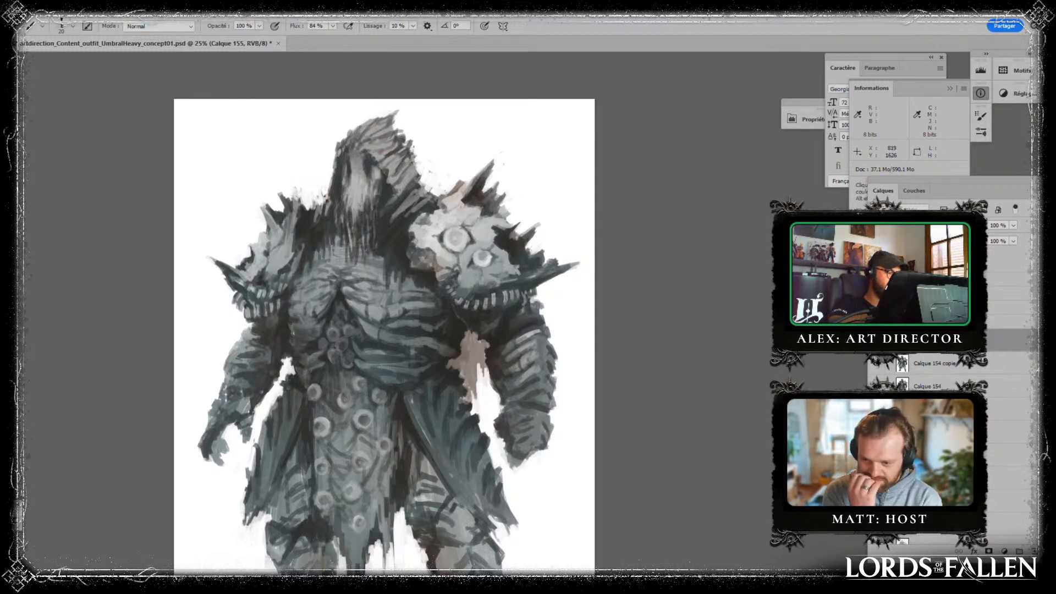
key("alt")
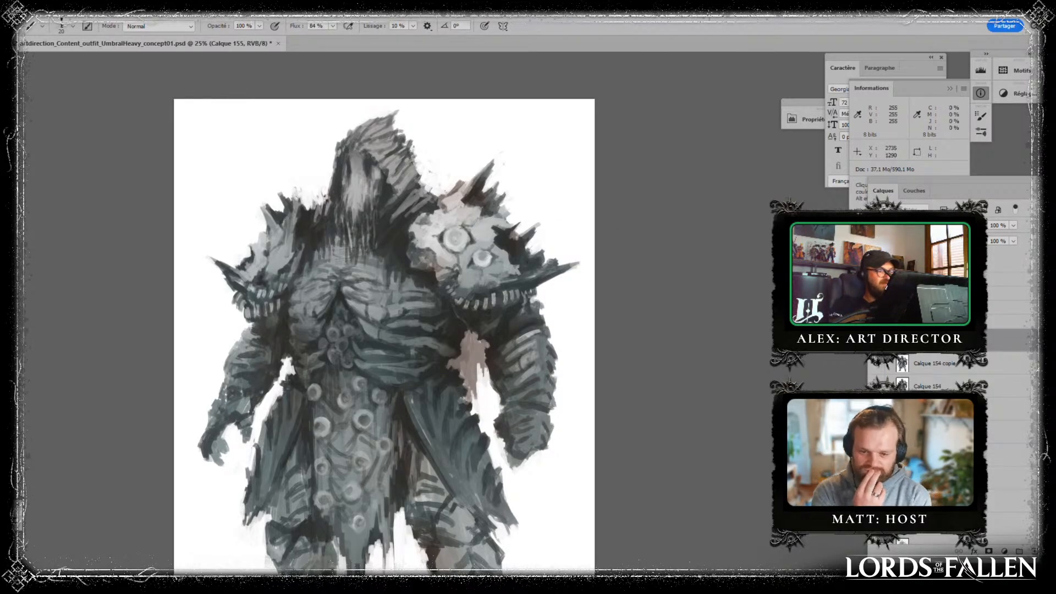
left_click_drag(470, 264, 486, 374)
left_click(373, 294, "alt")
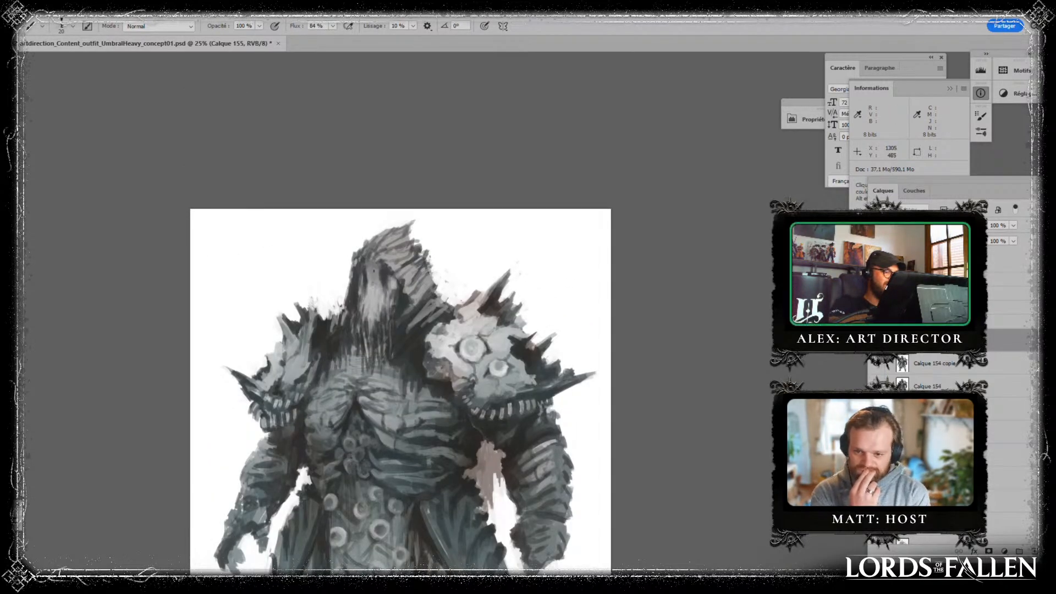
left_click(424, 289, "alt")
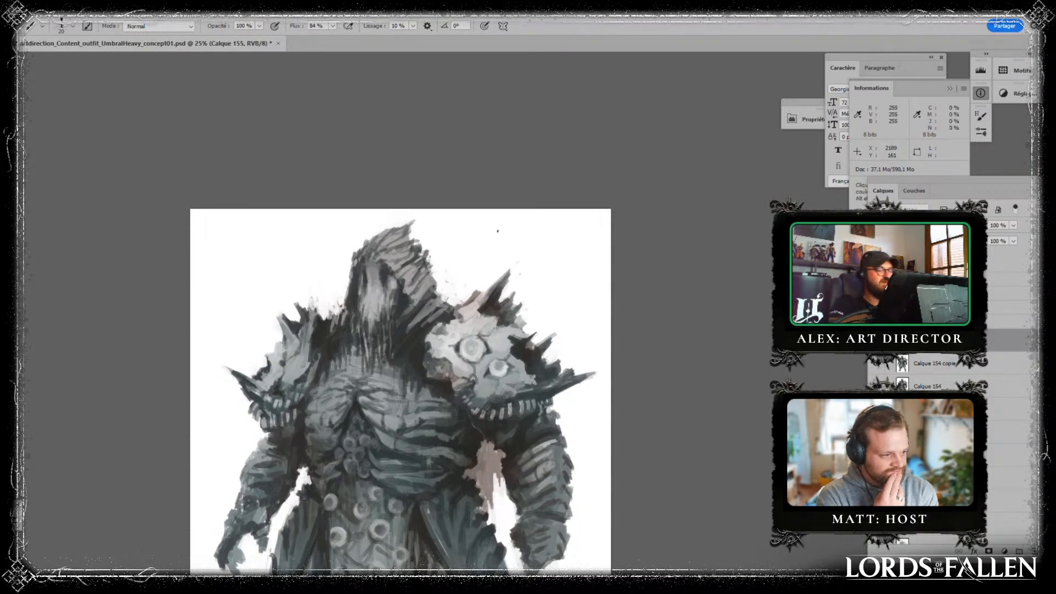
left_click(415, 368, "alt")
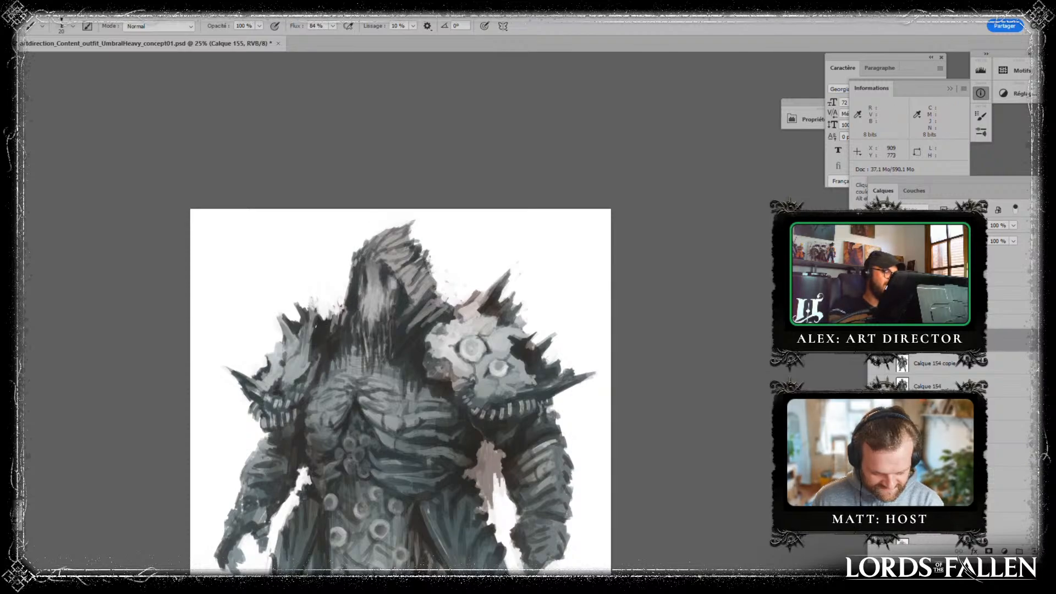
left_click_drag(477, 366, 466, 272)
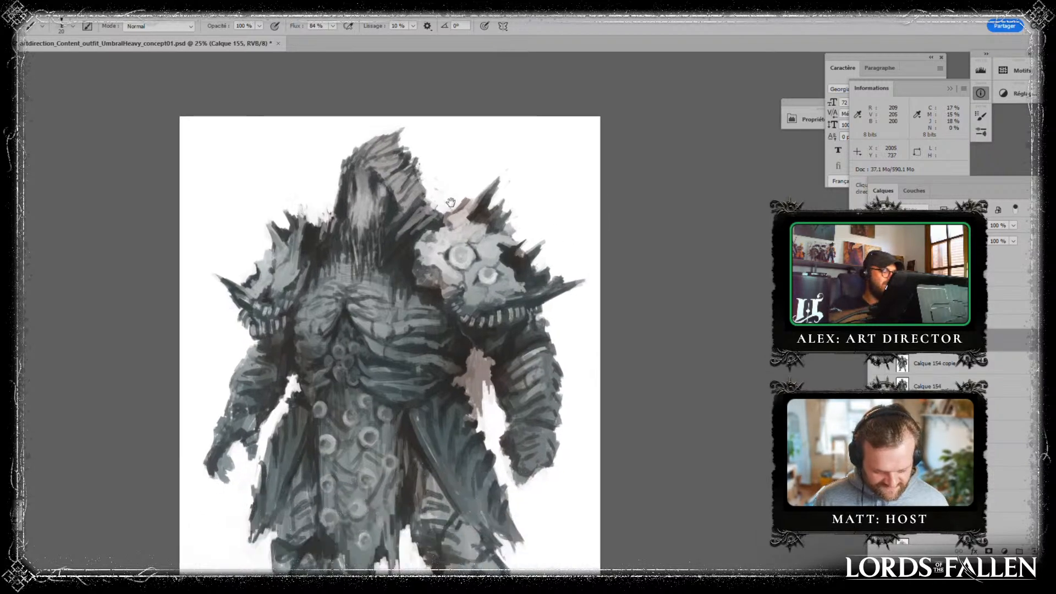
left_click(395, 248, "alt")
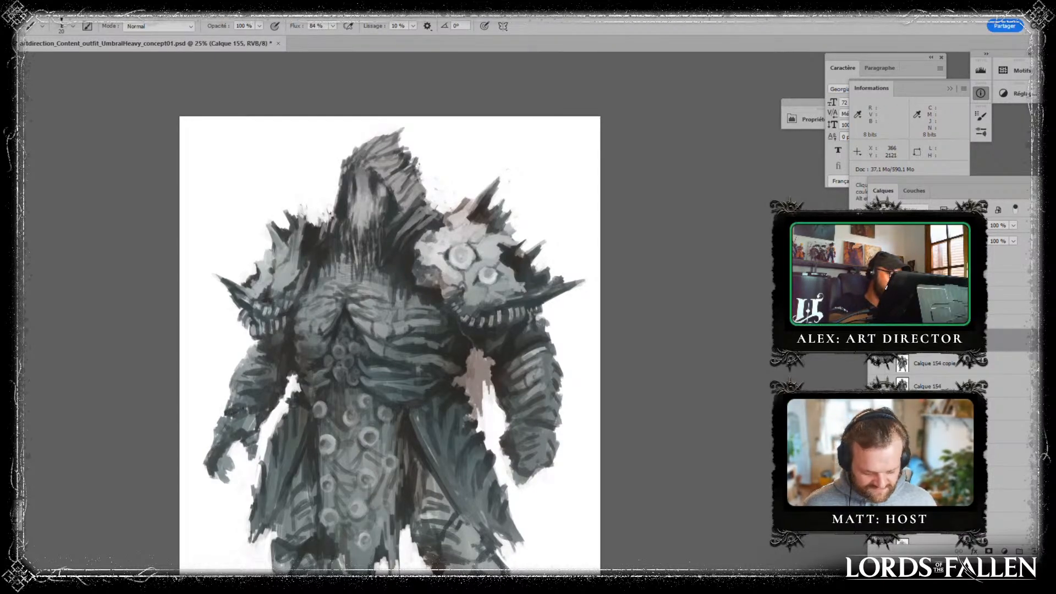
left_click_drag(244, 417, 237, 423)
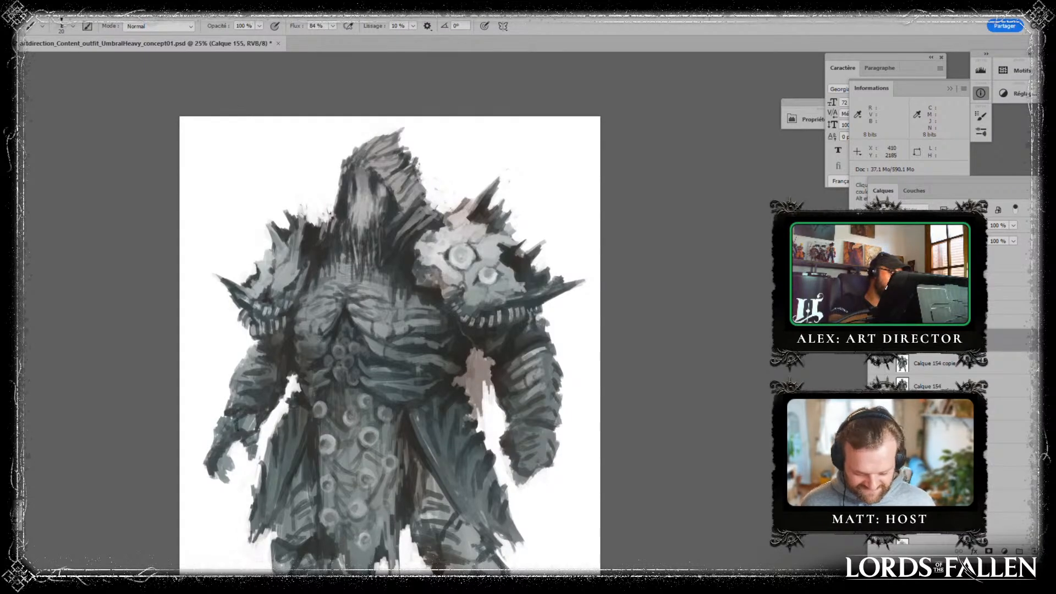
- Sketch an arrow toward the large pauldron's spikes and a line below the central loincloth, undoing both
mouse_move(396, 308)
left_mouse_down()
mouse_move(394, 222)
mouse_move(367, 278)
left_mouse_up()
mouse_move(515, 142)
left_mouse_down()
mouse_move(488, 187)
mouse_move(507, 177)
left_mouse_up()
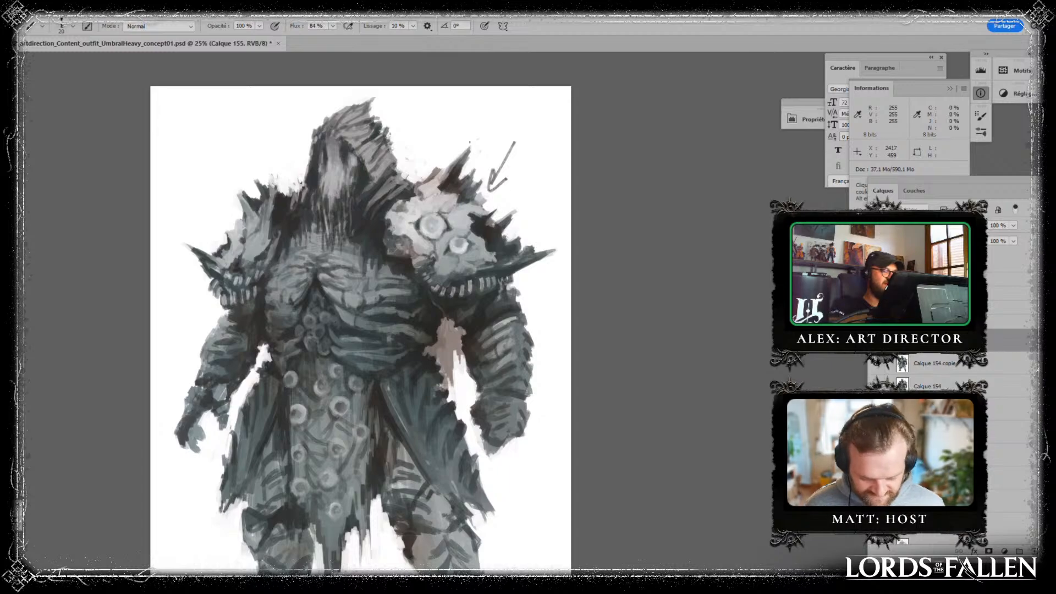
mouse_move(454, 138)
left_mouse_down()
mouse_move(538, 225)
mouse_move(493, 150)
left_mouse_up()
key("ctrl+alt+z")
left_click_drag(526, 448, 507, 302)
left_click_drag(351, 513, 321, 378)
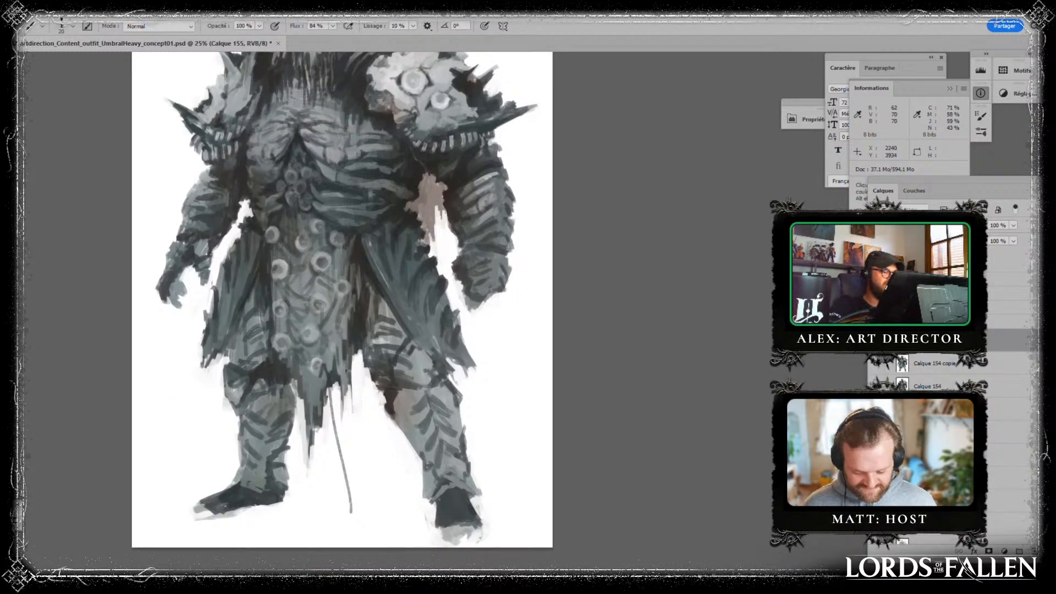
key("ctrl+alt+z")
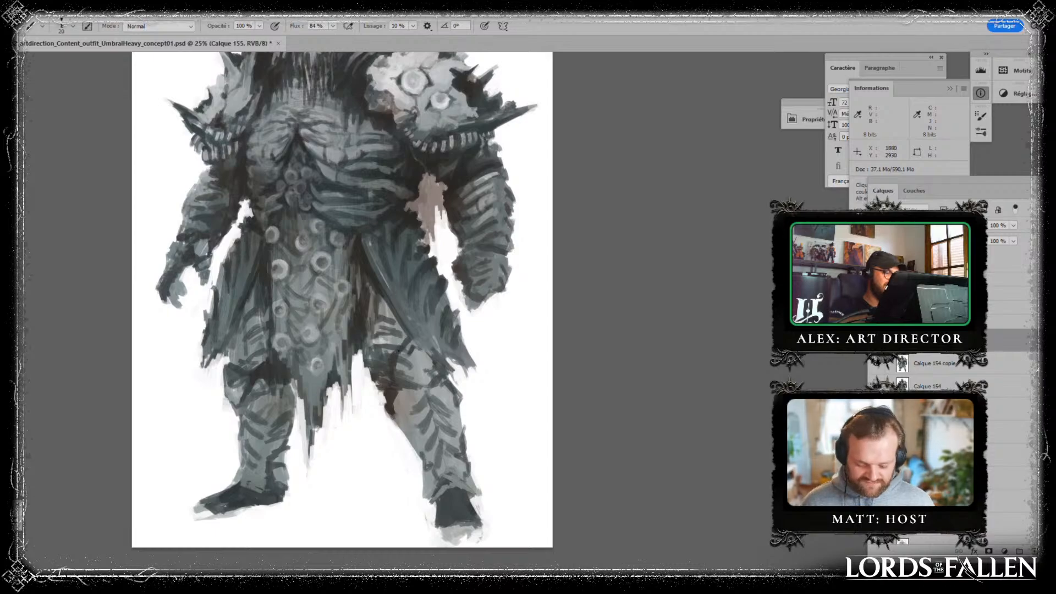
- Paint dark edges around the knee and shin armour of the leg below the large pauldron and retouch its plates with sampled greys
mouse_move(399, 350)
left_mouse_down()
mouse_move(405, 325)
mouse_move(385, 301)
left_mouse_up()
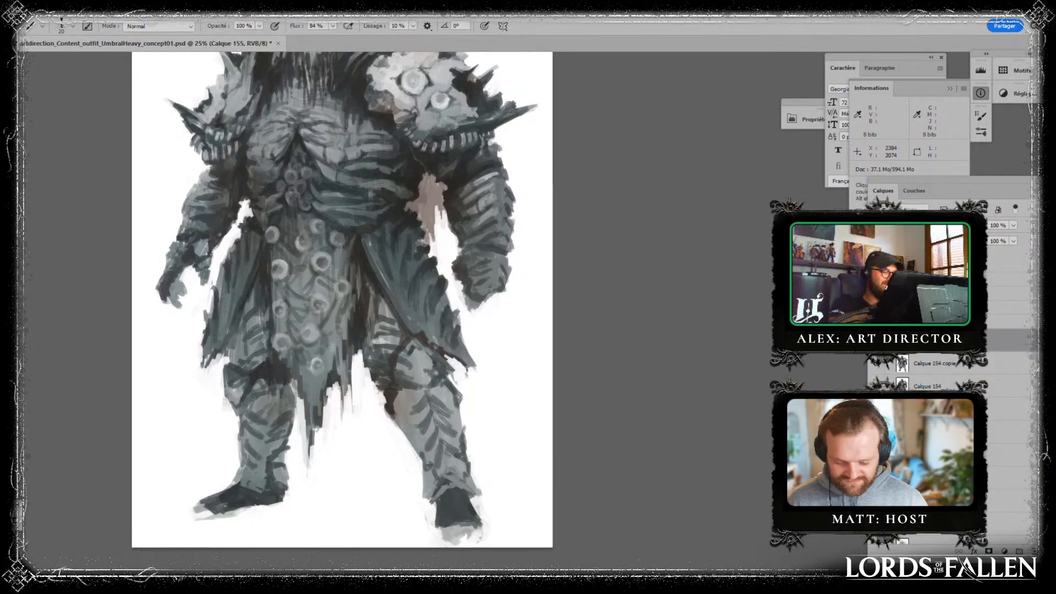
key("alt")
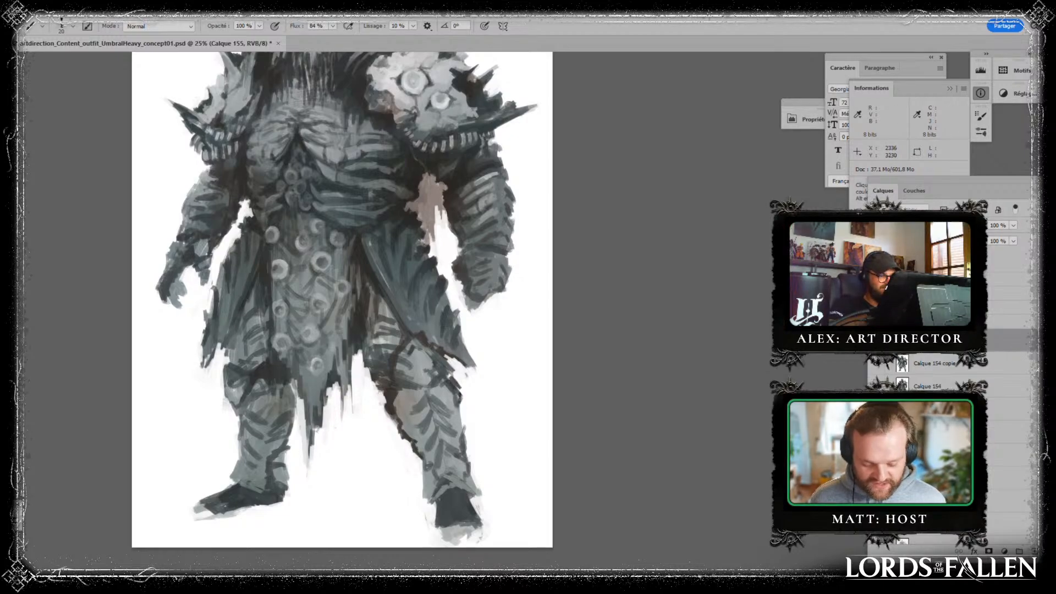
left_click(431, 397, "alt")
left_click_drag(423, 389, 424, 399)
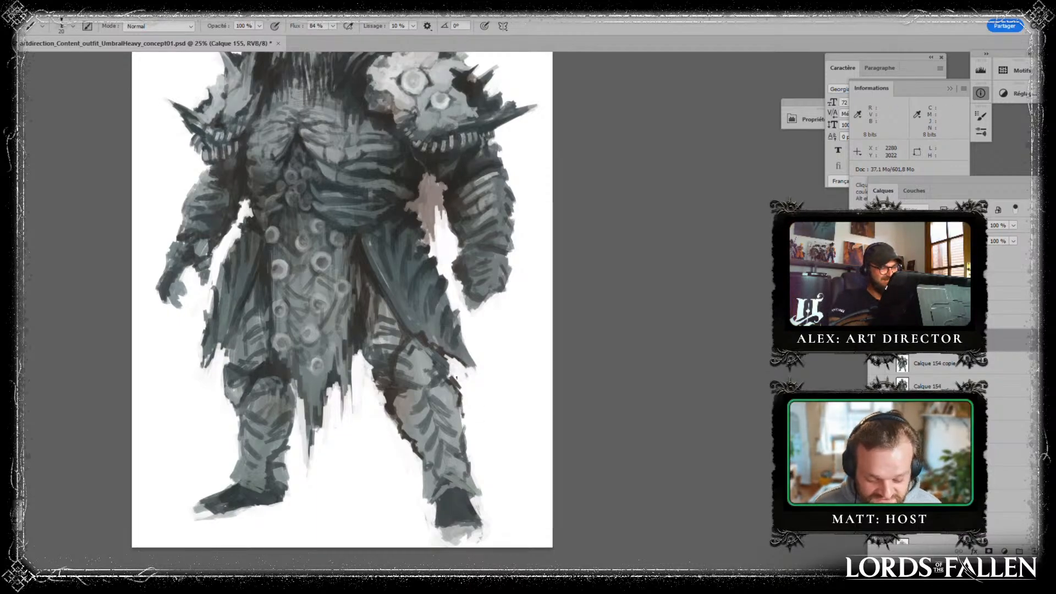
- Undo the arrow sketched beside the large pauldron's spikes
scroll(515, 311, "up", 5)
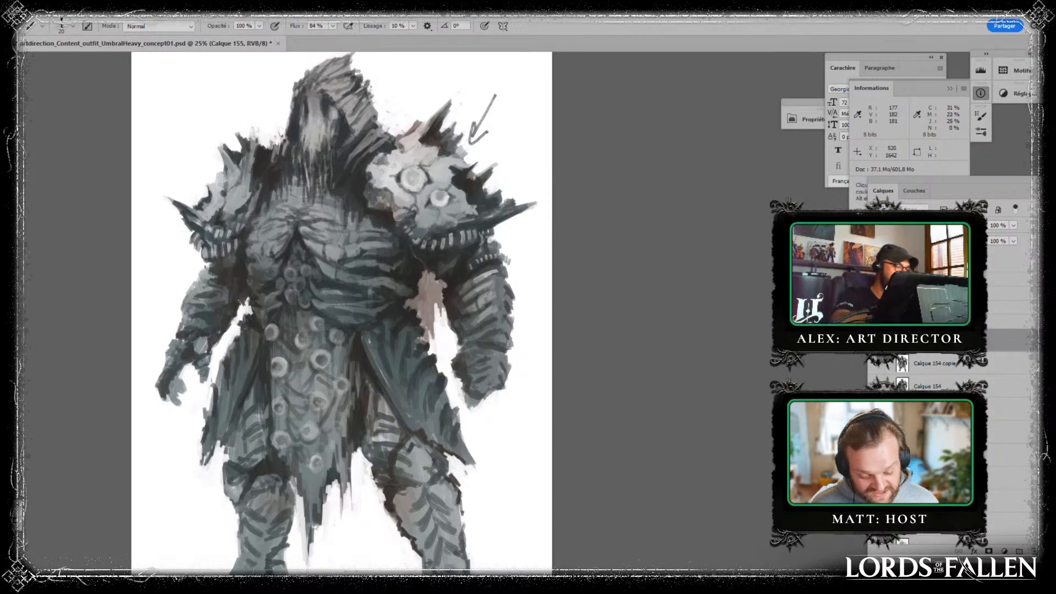
scroll(589, 491, "up", 2)
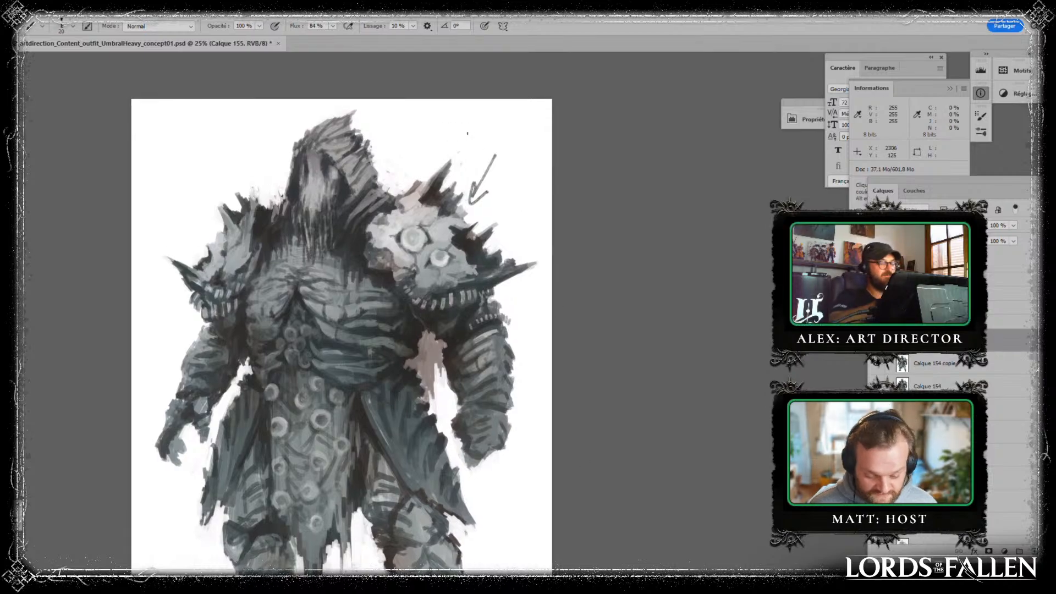
key("ctrl+z")
key("ctrl+z")
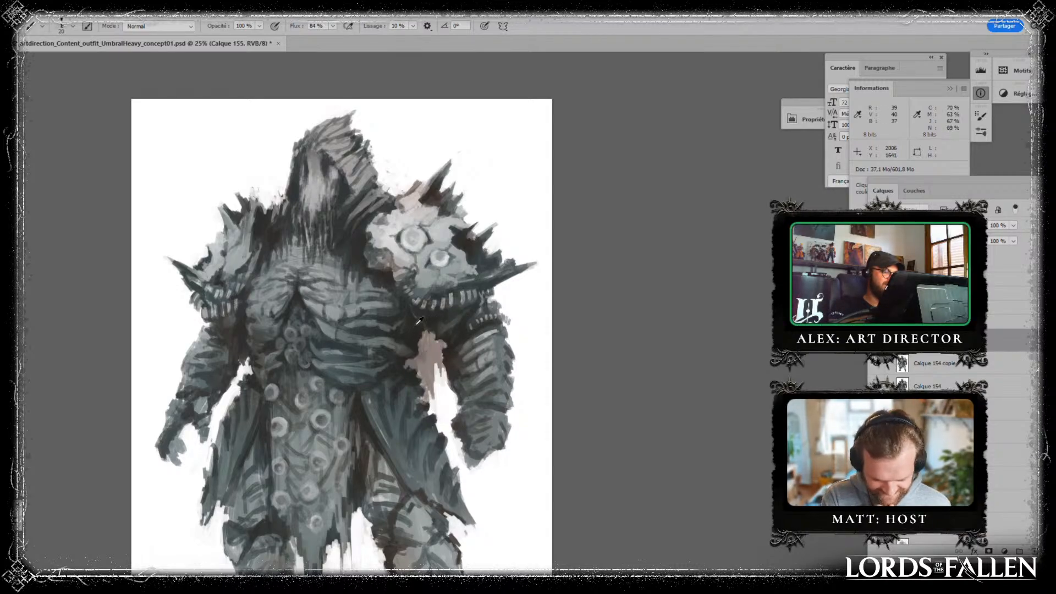
key("alt")
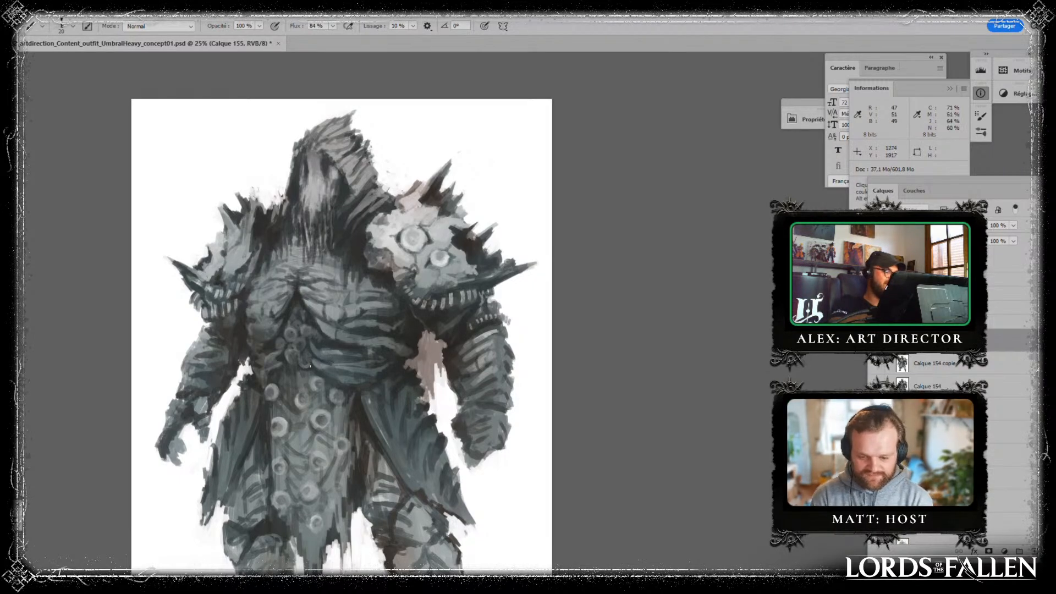
left_click_drag(347, 463, 332, 284)
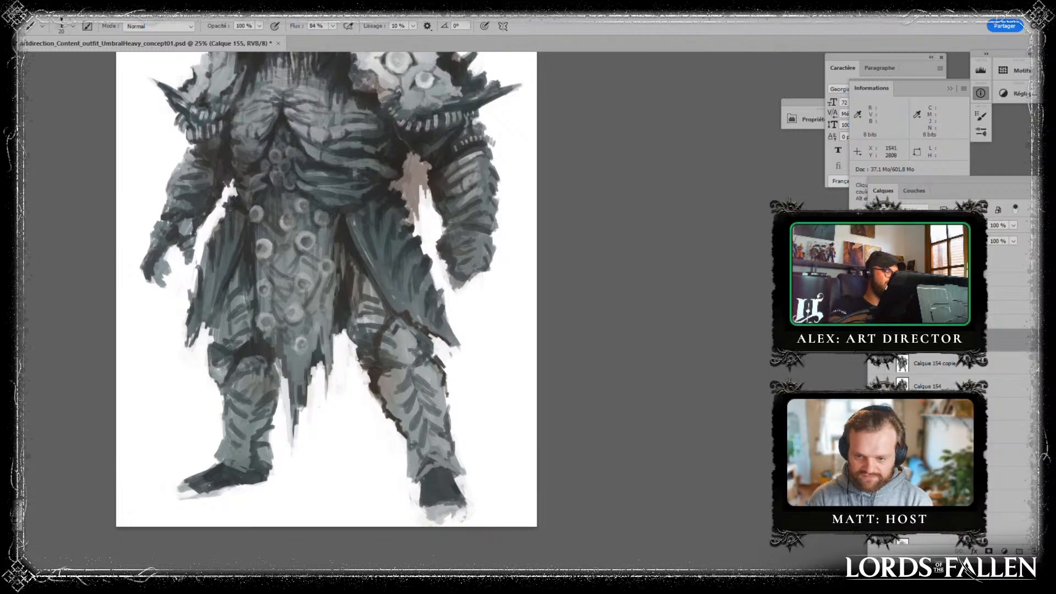
left_click_drag(451, 207, 462, 321)
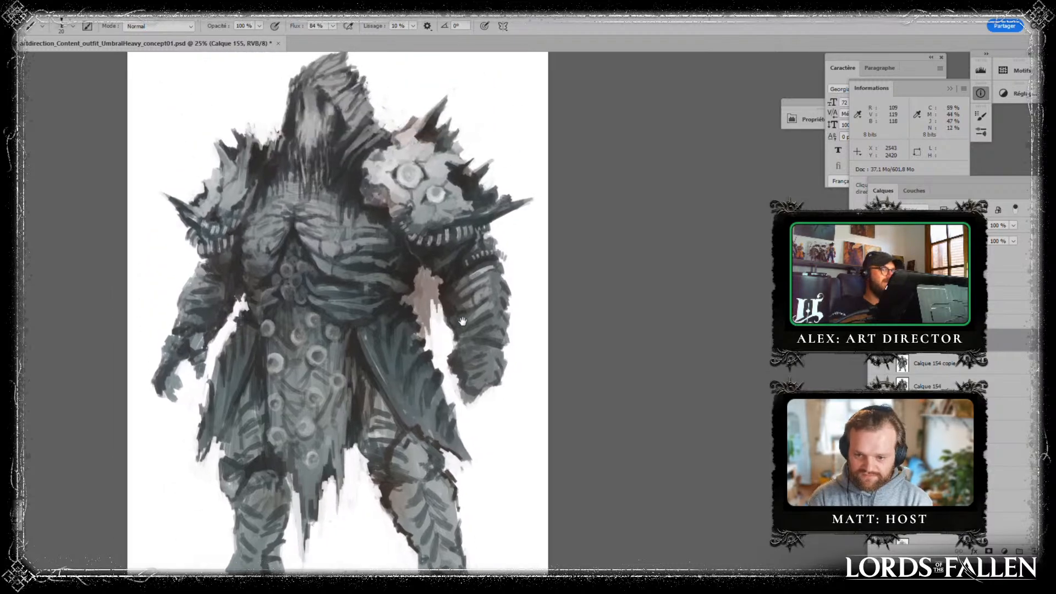
- Retouch the figure's torso and waist with dabs of sampled dark grey and save the document
key("ctrl+minus")
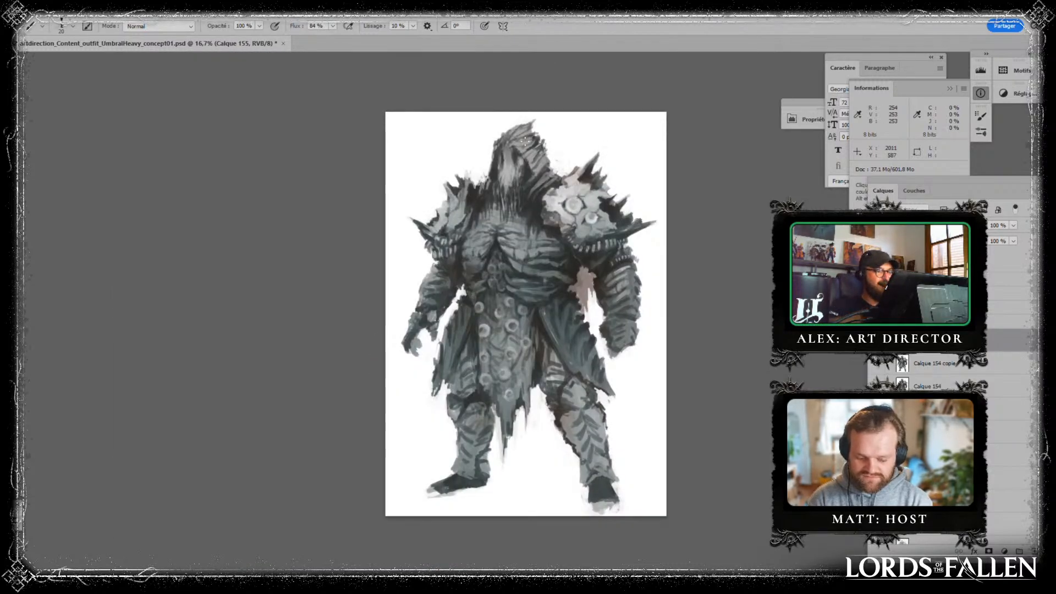
key("ctrl+plus")
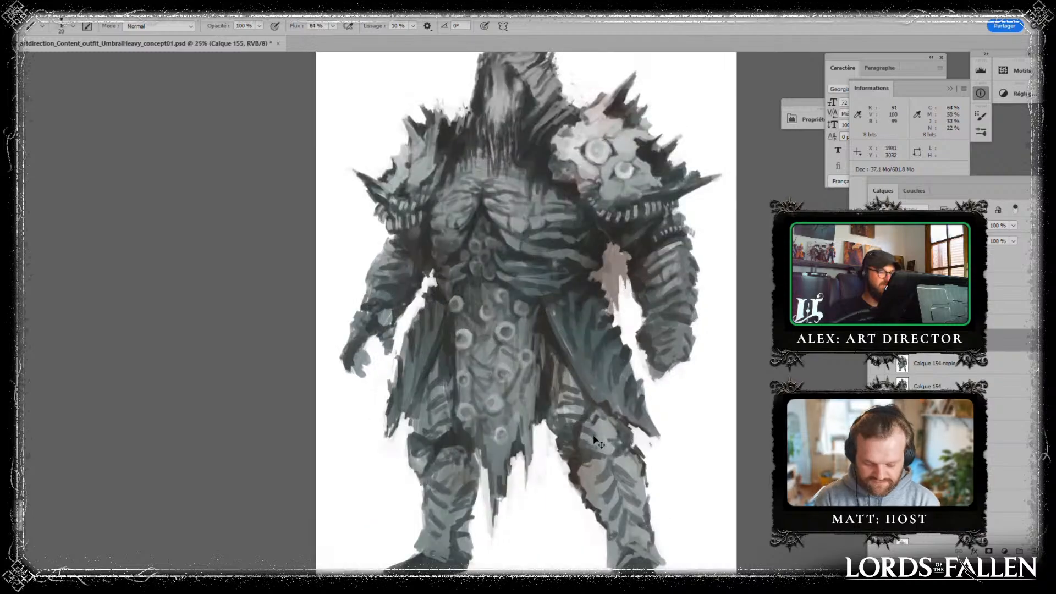
key("alt")
left_click(446, 245, "alt")
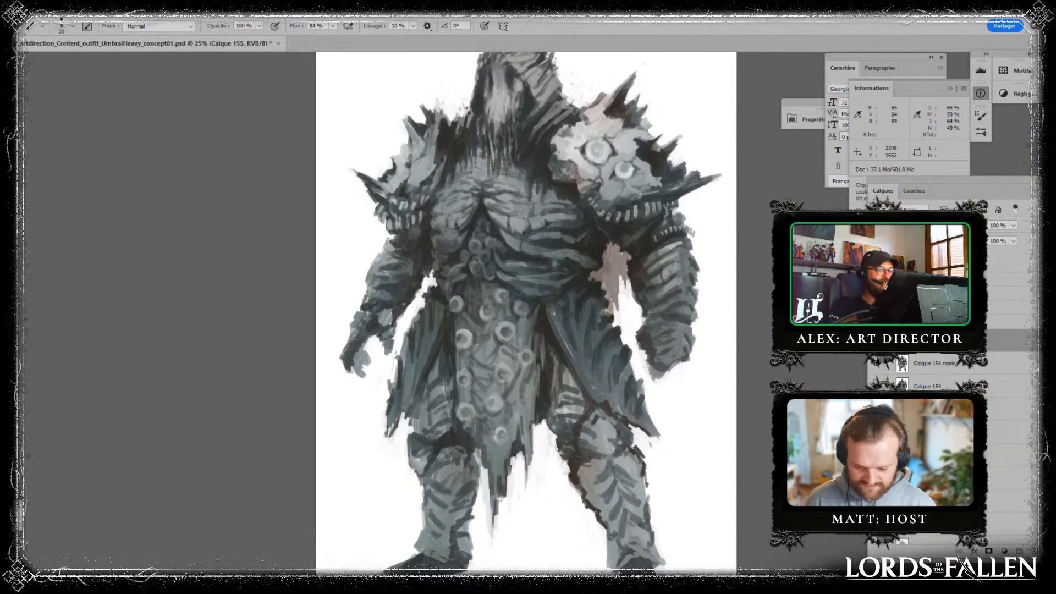
left_click_drag(606, 318, 582, 336)
left_click(569, 324, "alt")
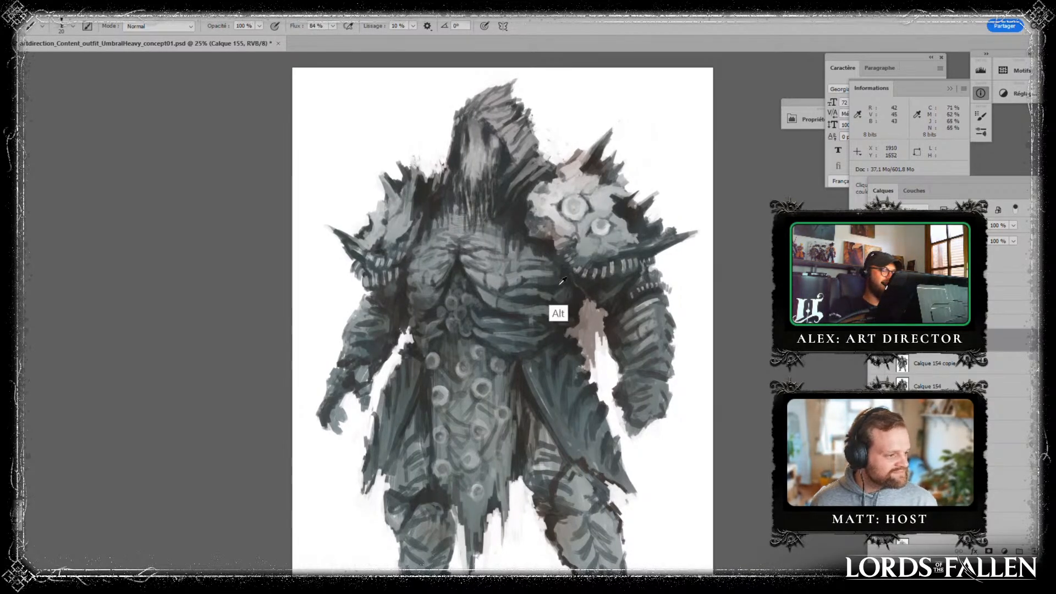
left_click_drag(532, 337, 441, 413)
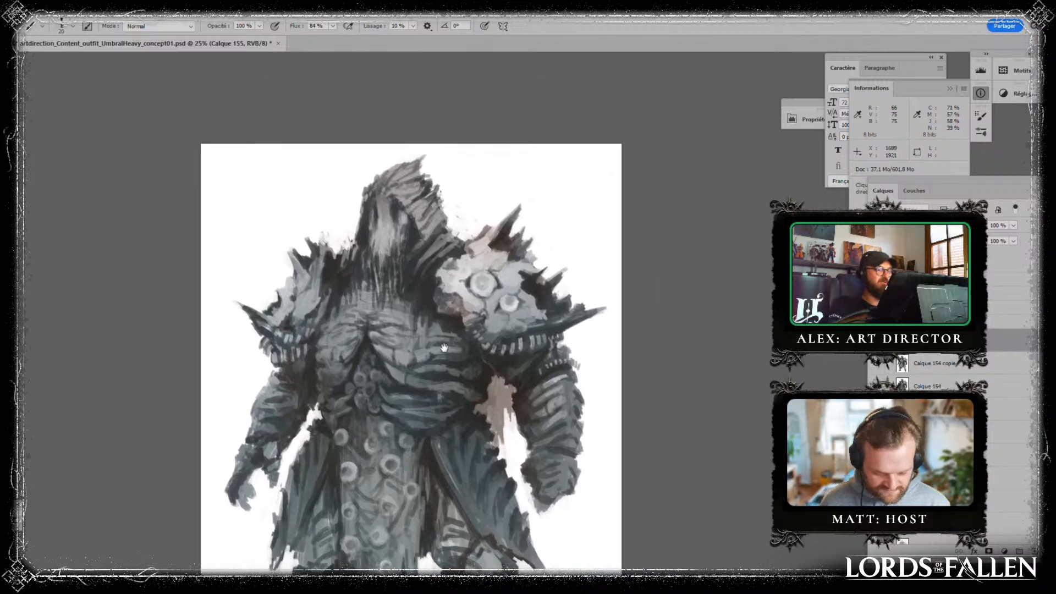
left_click(336, 256, "alt")
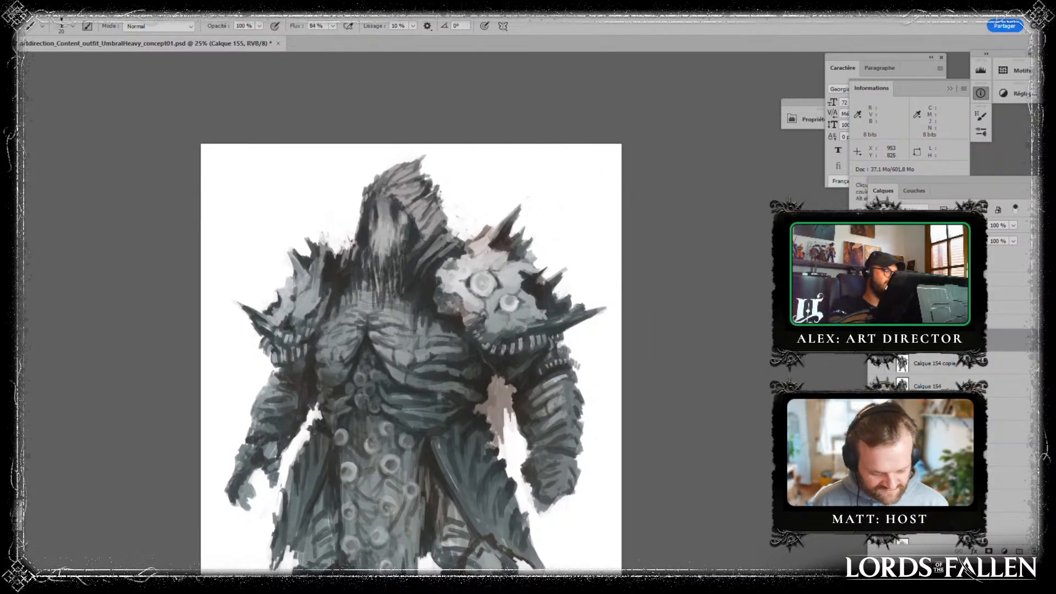
key("ctrl+s")
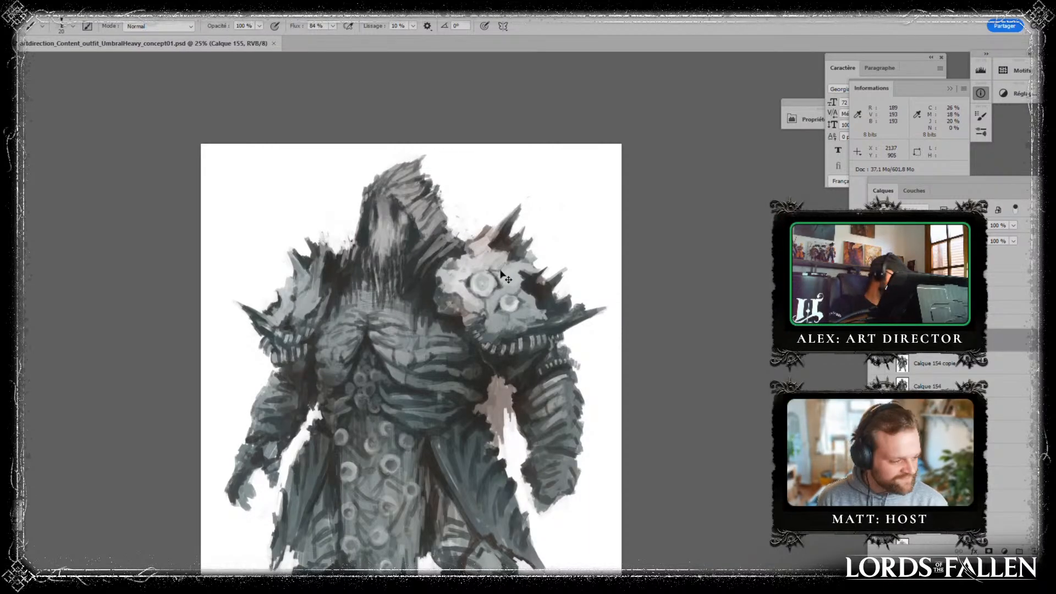
- Flip the painting horizontally and touch up the hood, chest and side cloth below the small pauldron
key("ctrl+shift+h")
left_click_drag(555, 351, 548, 263)
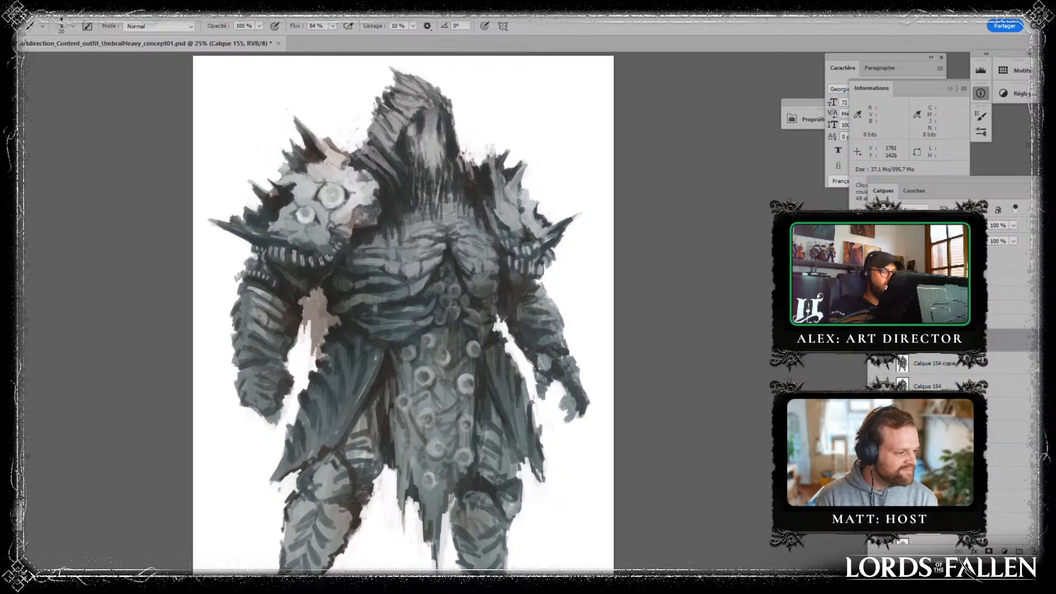
left_click(455, 252, "alt")
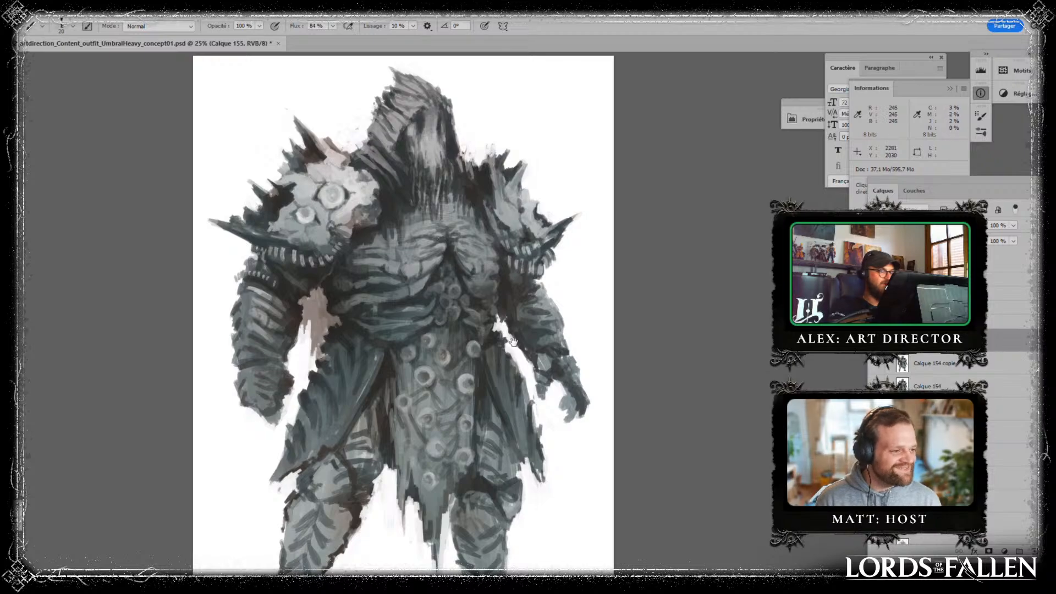
left_click_drag(469, 216, 424, 243)
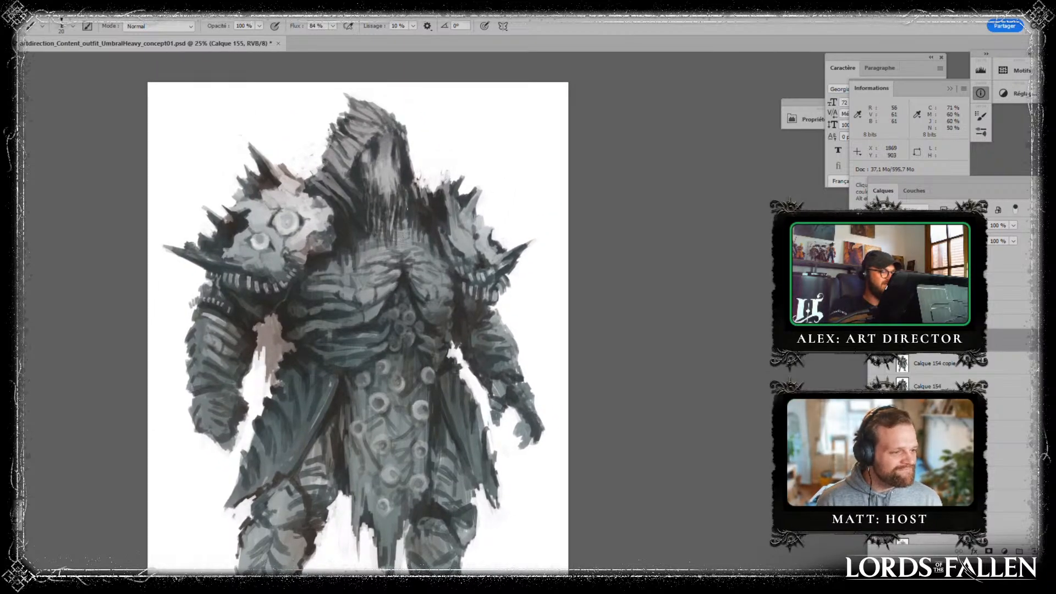
left_click(398, 195, "alt")
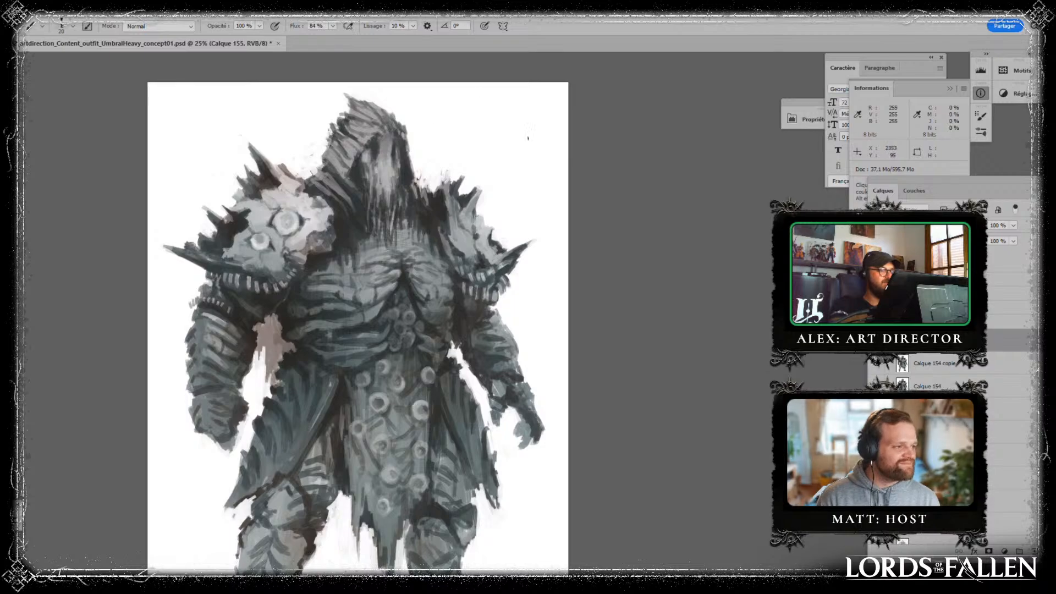
left_click_drag(538, 371, 546, 329)
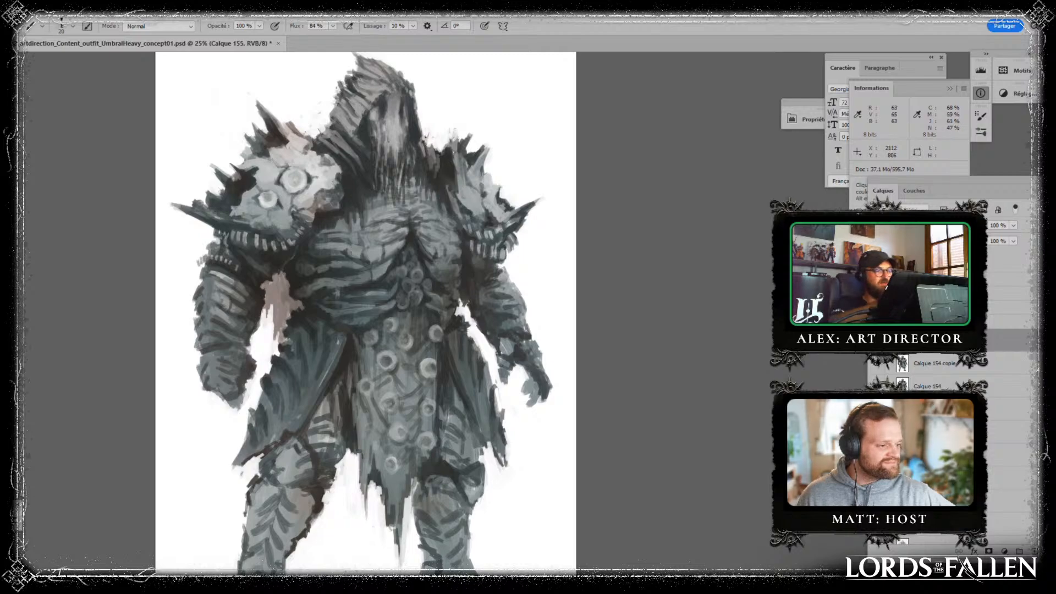
scroll(590, 428, "down", 3)
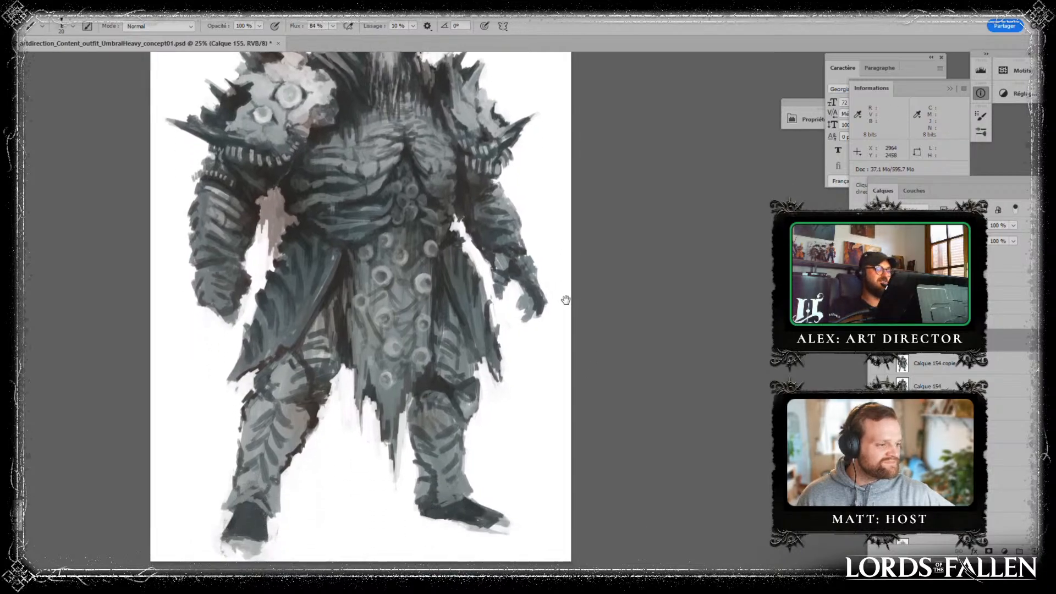
- Merge the paint layer into the figure layer below it and duplicate the merged layer
key("ctrl+minus")
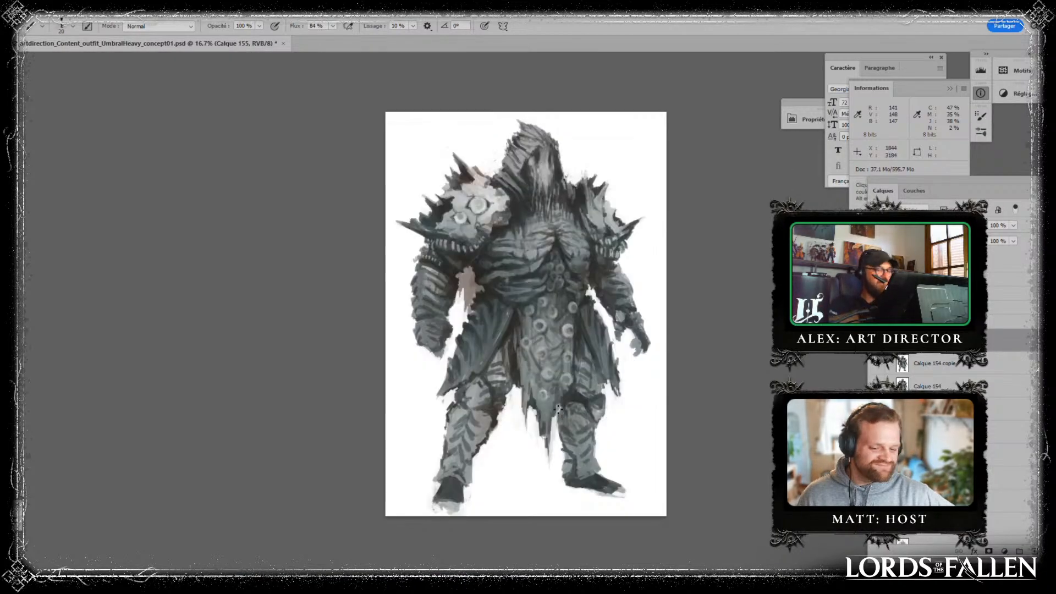
left_click(878, 340)
left_click(879, 340)
key("ctrl+e")
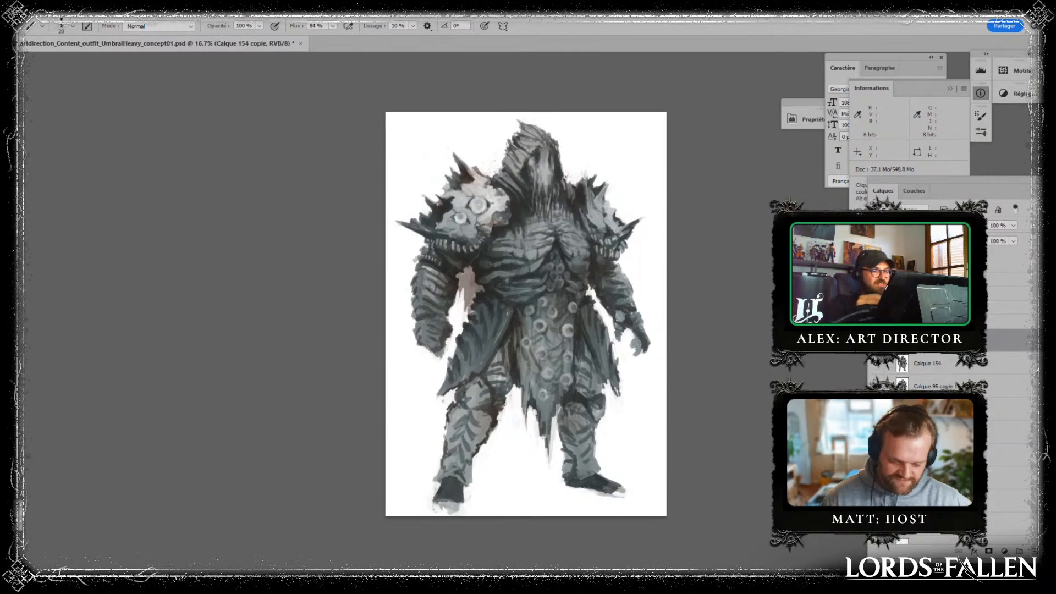
left_click_drag(1009, 342, 1035, 549)
left_click_drag(1035, 549, 1035, 550)
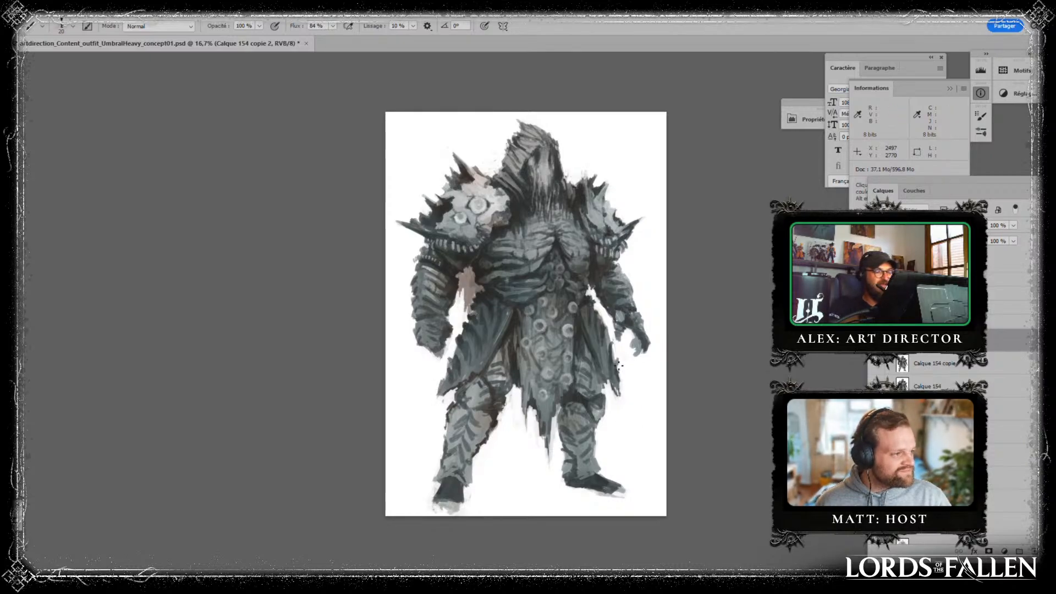
- Paint sampled dark greys along the central loincloth's edge beside the side cloth below the small pauldron
left_click(558, 236, "alt")
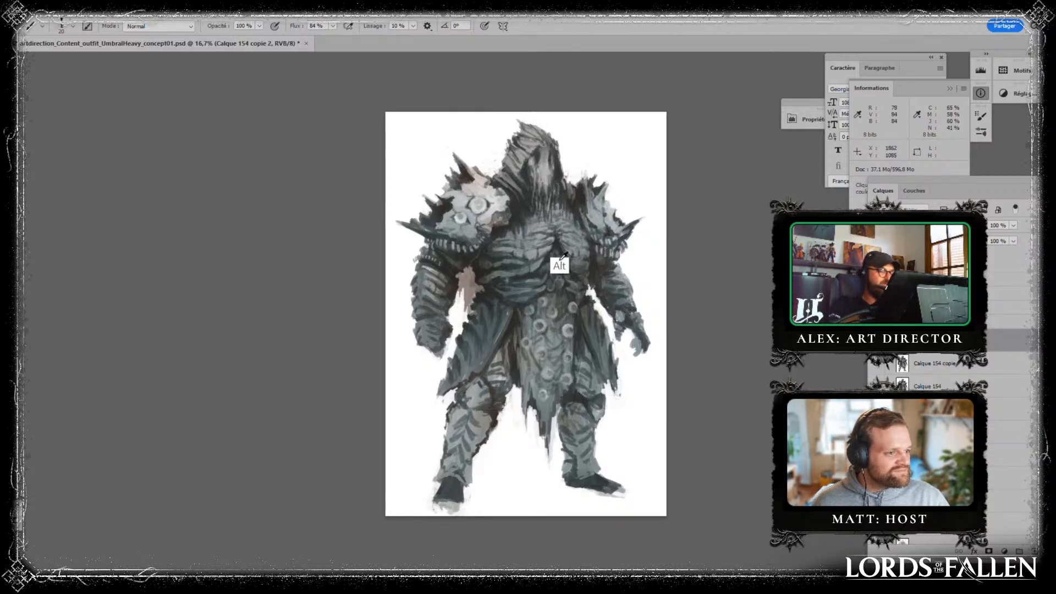
left_click(583, 331, "alt")
left_click(573, 318, "alt")
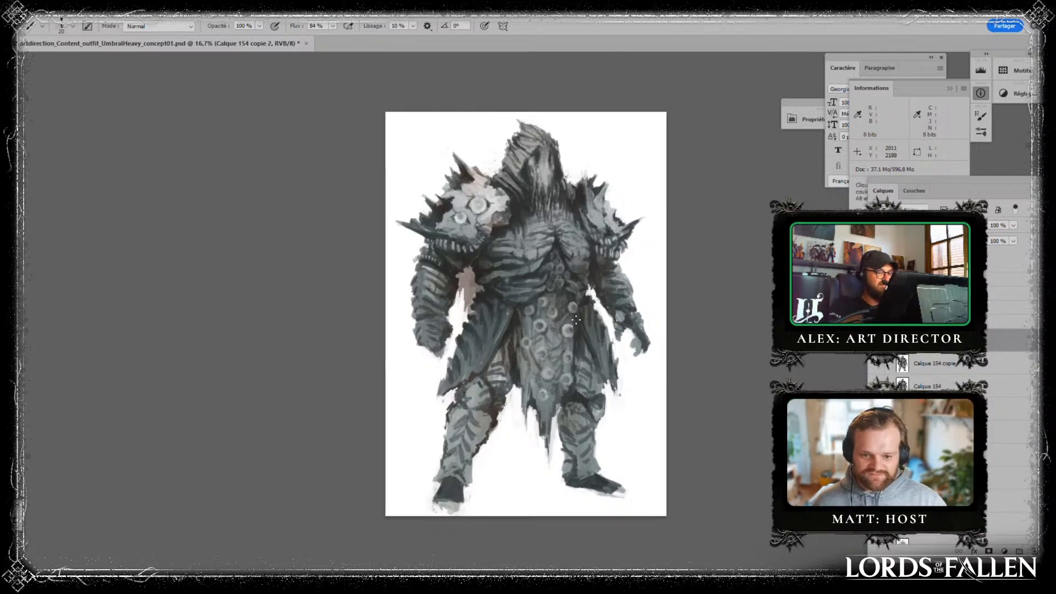
left_click_drag(576, 345, 576, 355)
left_click(573, 350, "alt")
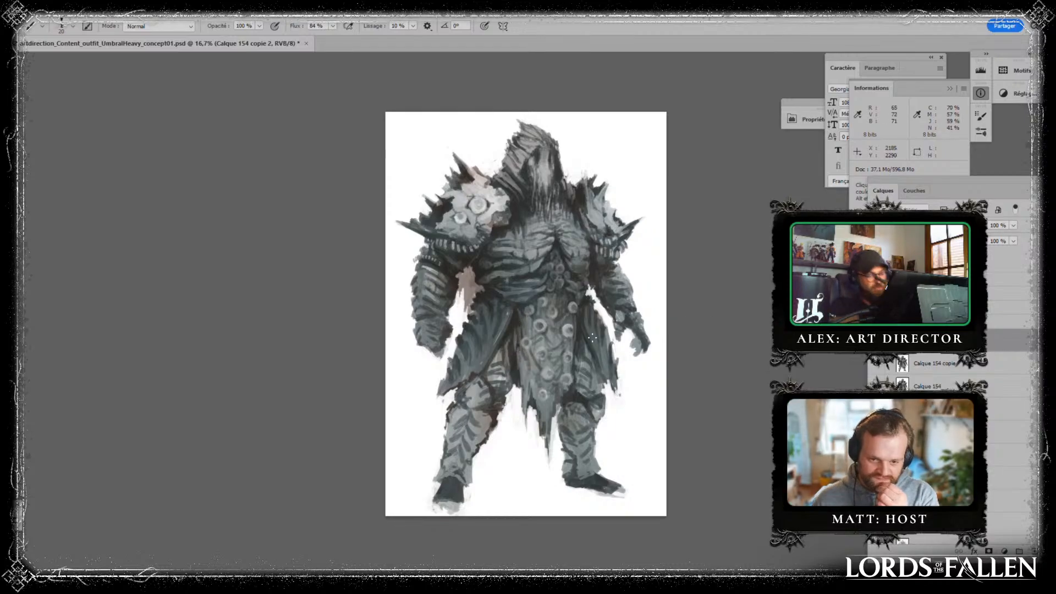
- Enlarge the brush and clean up the side cloth's hem and the foot below the small pauldron with sampled tones
key("bracketright")
key("bracketright")
left_click(625, 387, "alt")
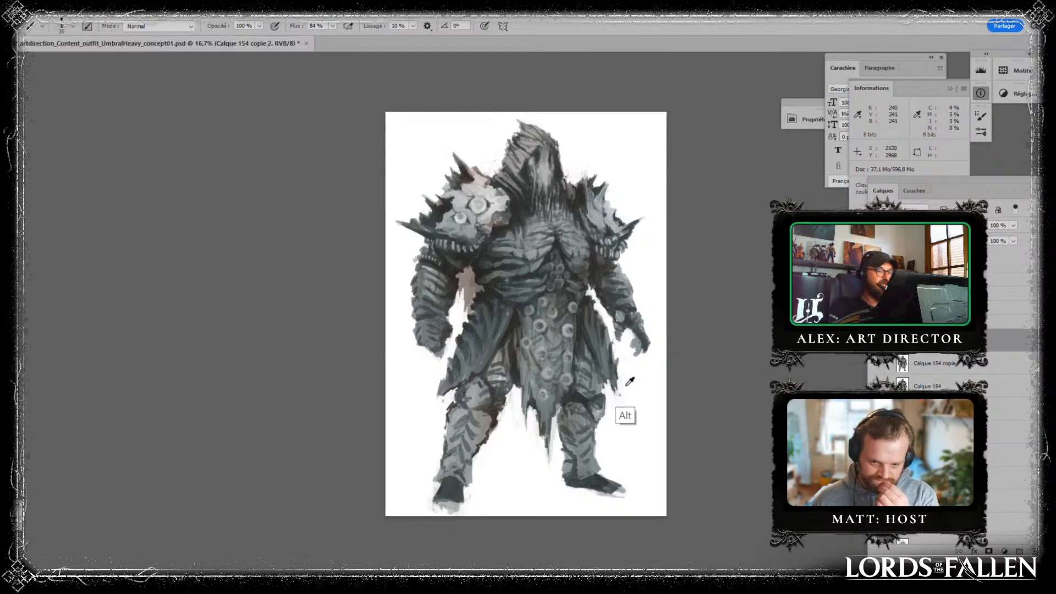
left_click(599, 485, "alt")
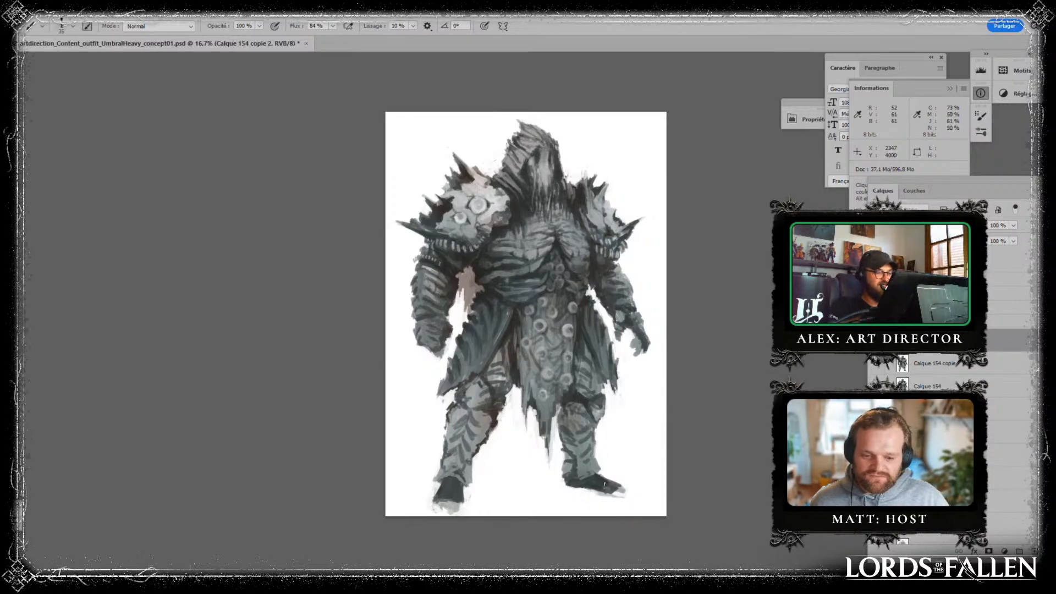
left_click(618, 508, "alt")
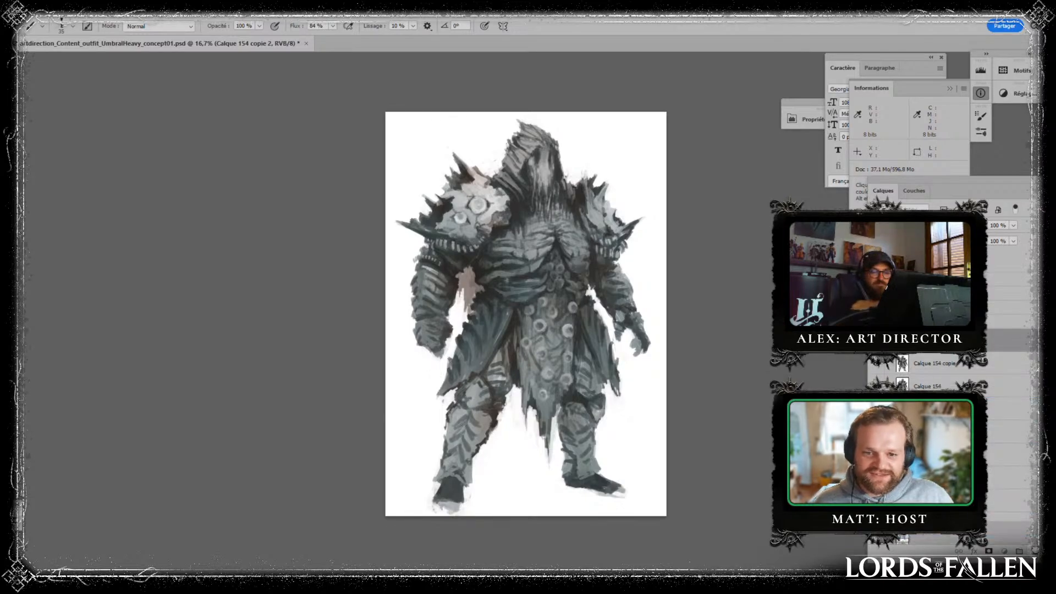
- Duplicate the figure layer and paint dark eye sockets into the hooded face
left_click_drag(1036, 550, 1035, 551)
key("ctrl+plus")
left_click_drag(555, 195, 457, 341)
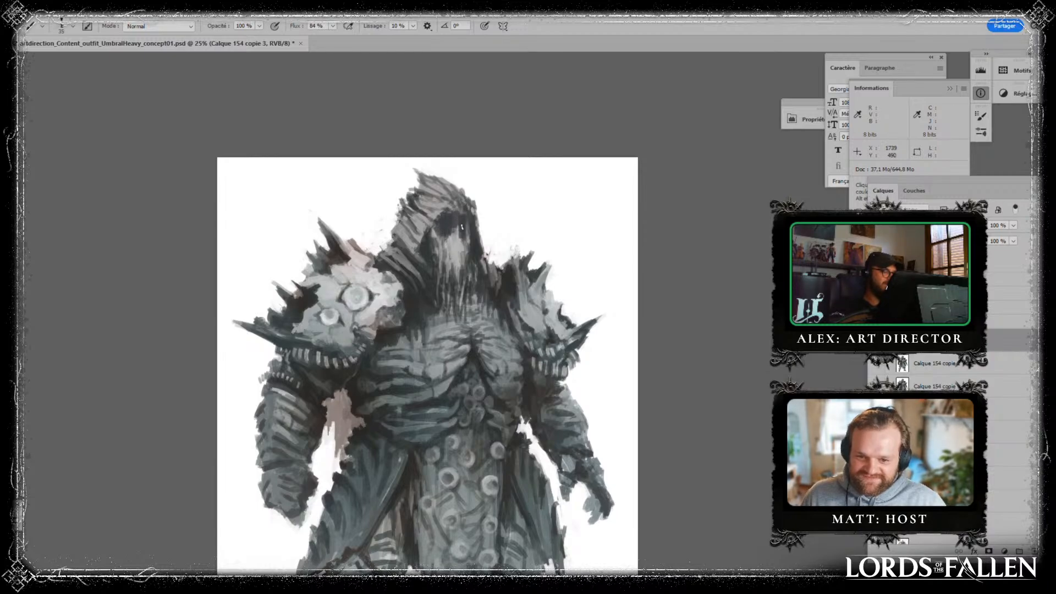
left_click_drag(573, 279, 514, 190)
left_click_drag(595, 474, 576, 540)
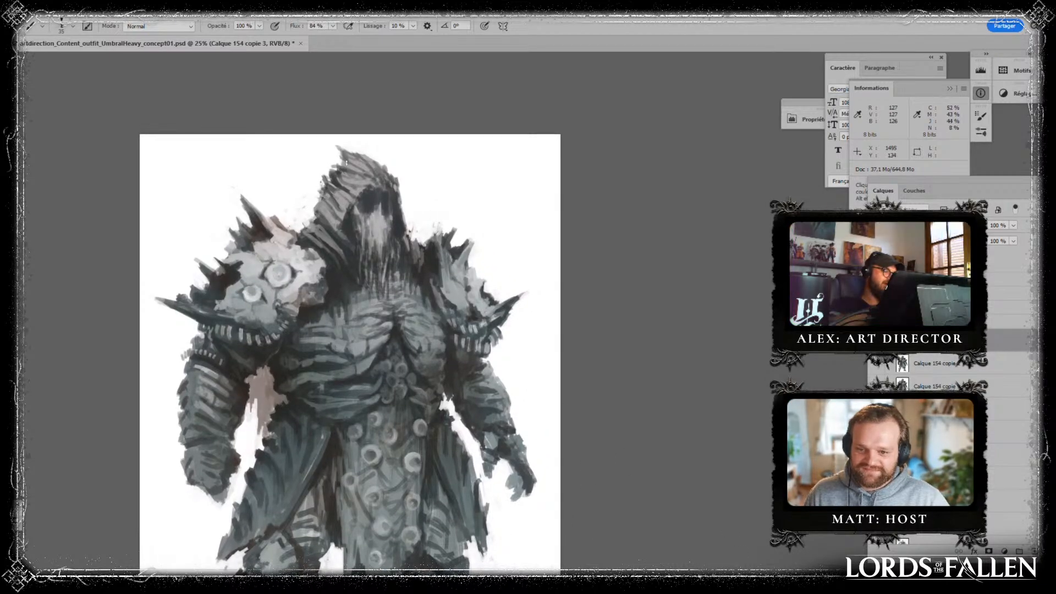
- Reduce the brush size and refine the hooded face into a skull with brow, nose and cheek shapes
key("alt")
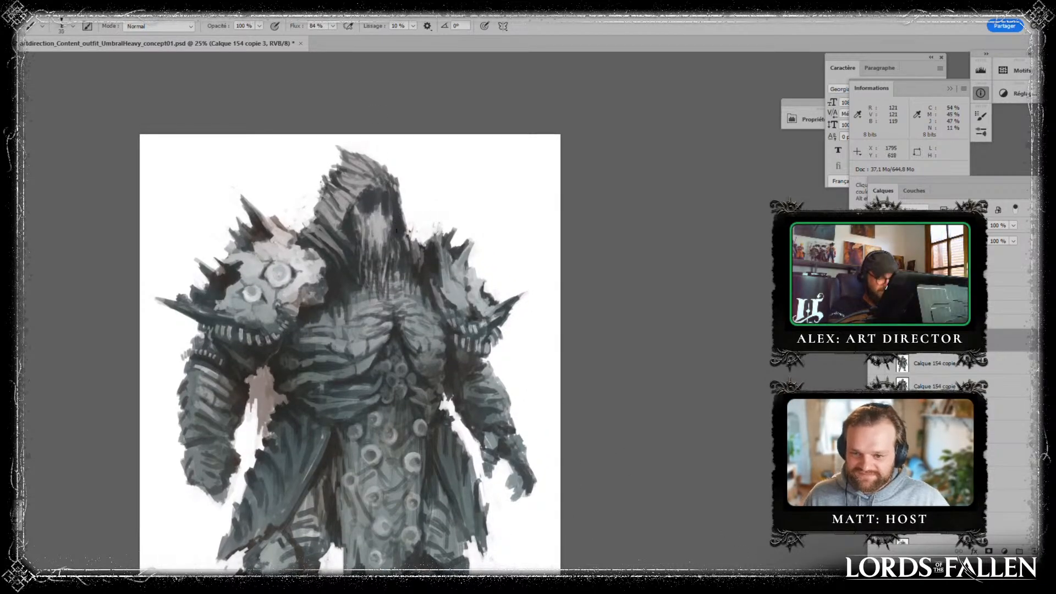
key("bracketleft")
key("bracketleft")
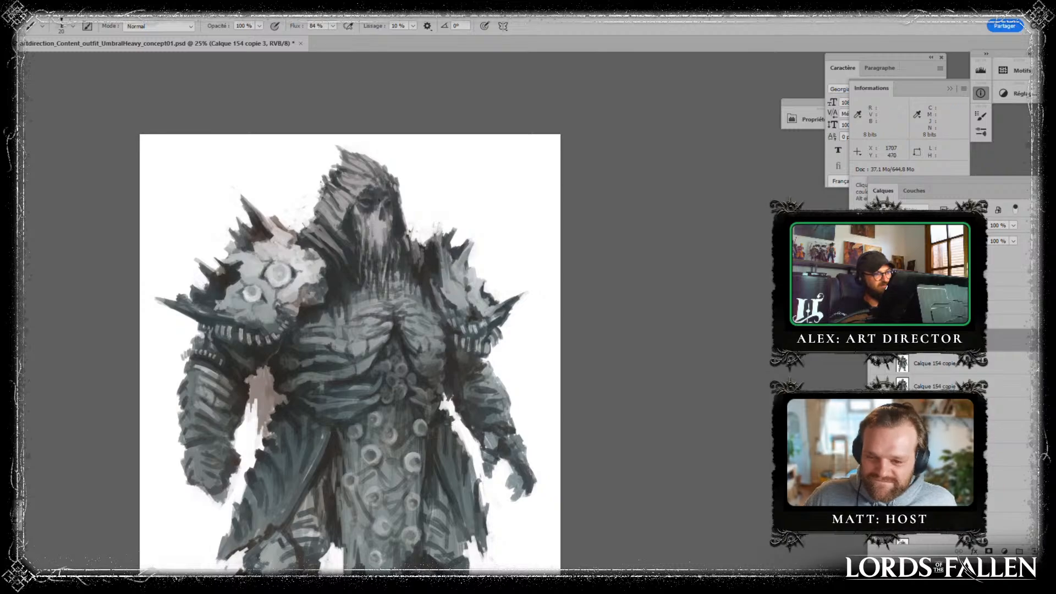
left_click_drag(575, 406, 563, 427)
- Flip the painting horizontally, duplicate the figure layer and save the document
key("ctrl+minus")
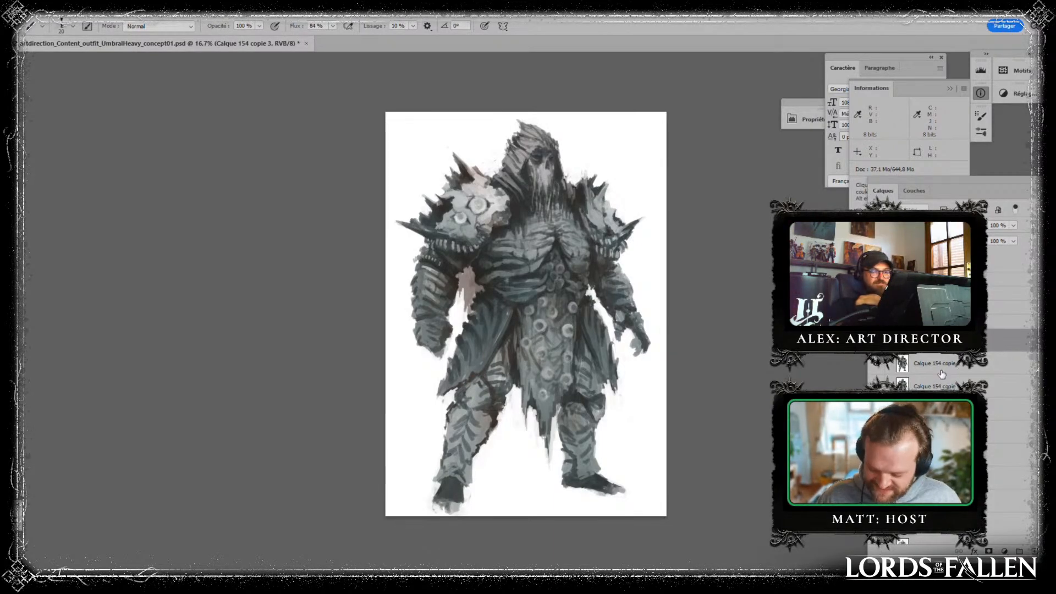
key("ctrl+shift+h")
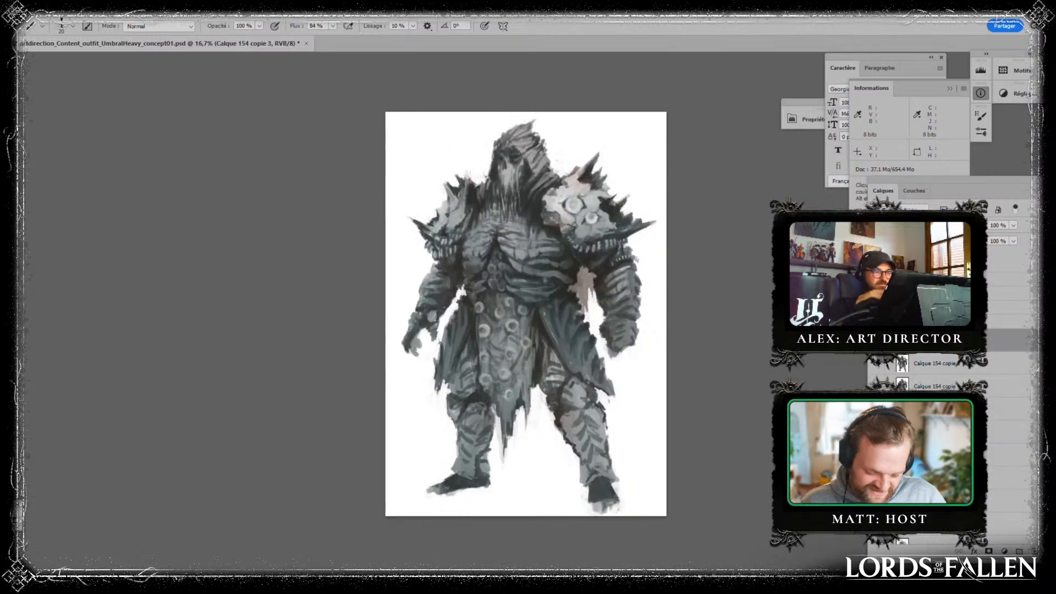
key("ctrl+j")
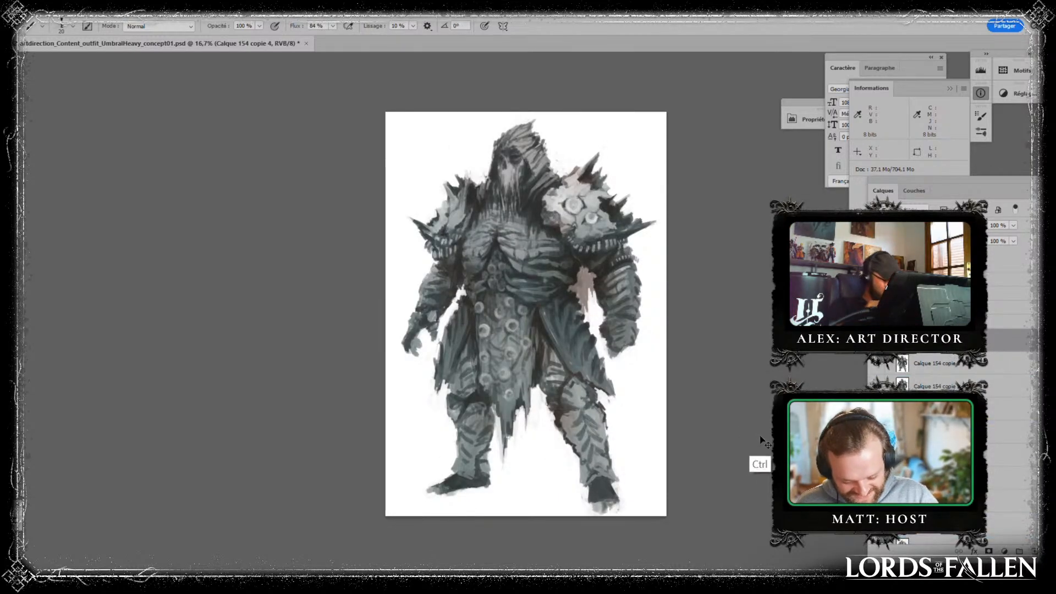
key("ctrl+s")
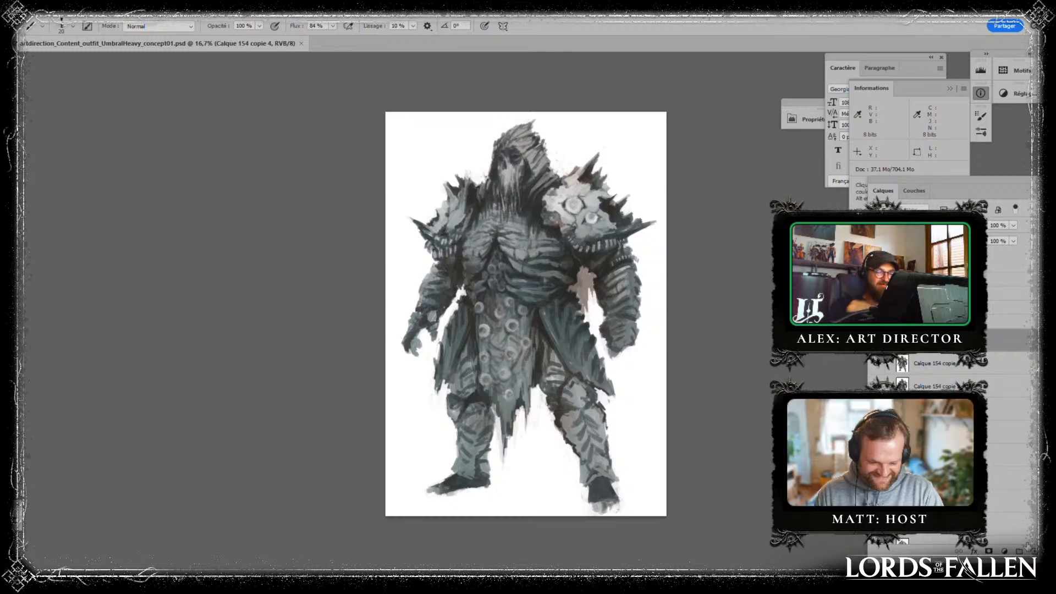
- Add a new layer and retouch both gauntleted hands and the side cloth's top below the large pauldron
left_click(1028, 546)
key("ctrl+plus")
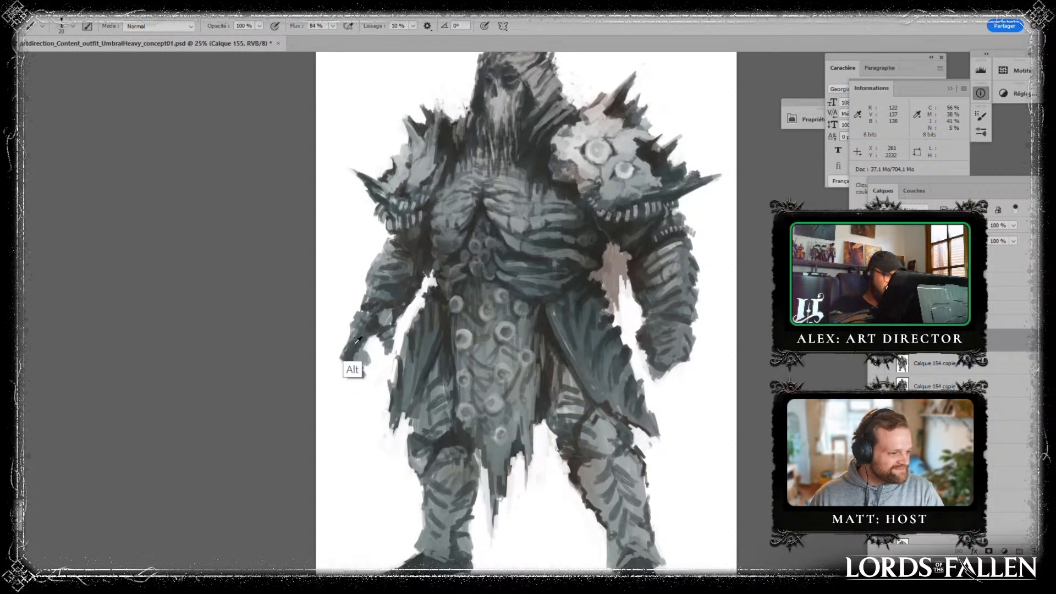
mouse_move(348, 368)
left_mouse_down()
mouse_move(353, 376)
mouse_move(357, 352)
left_mouse_up()
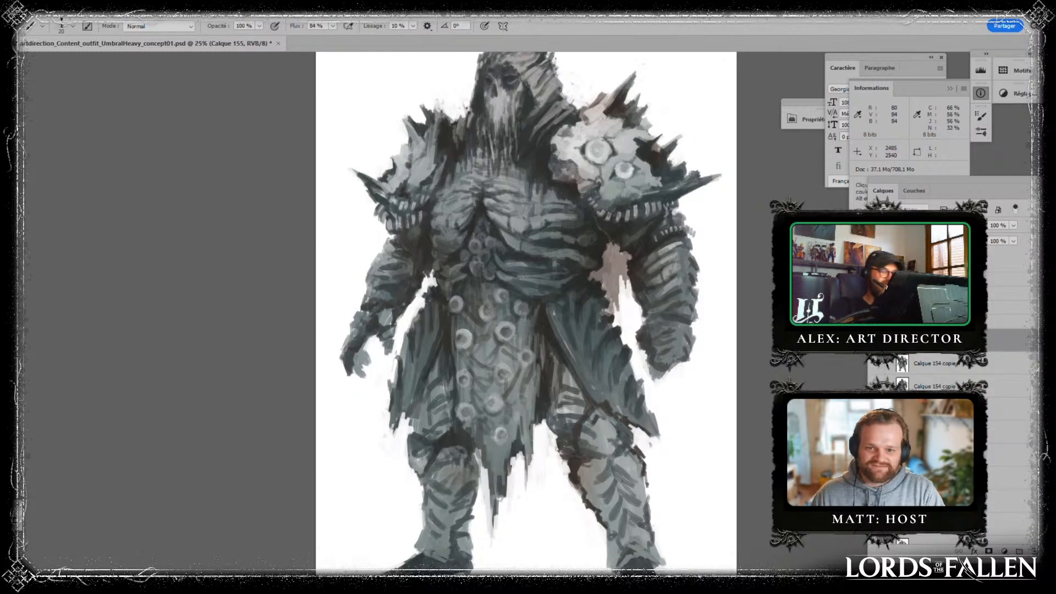
left_click(657, 372, "alt")
left_click_drag(659, 370, 663, 365)
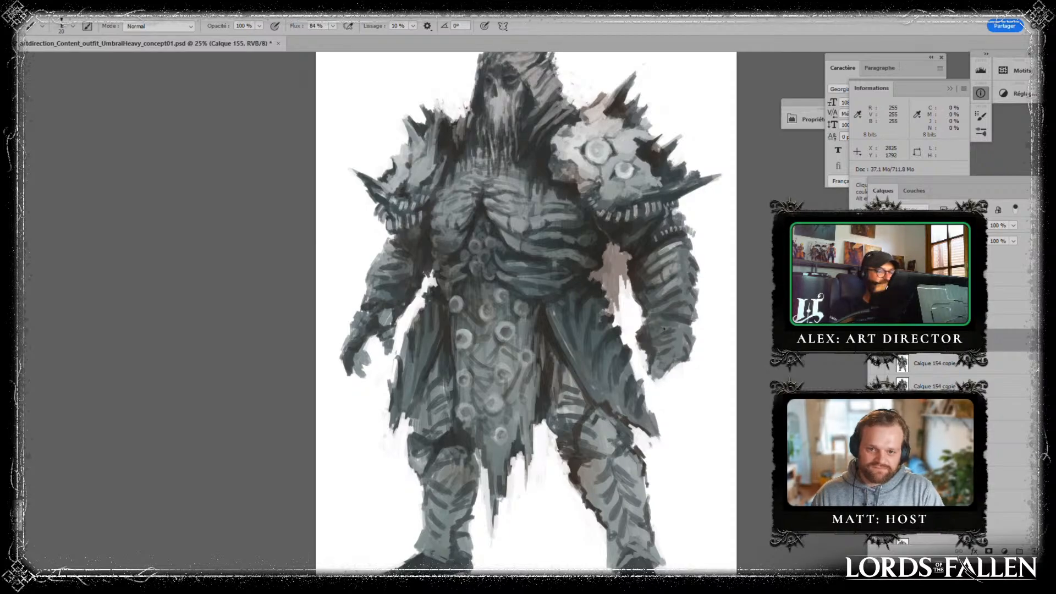
left_click(614, 304, "alt")
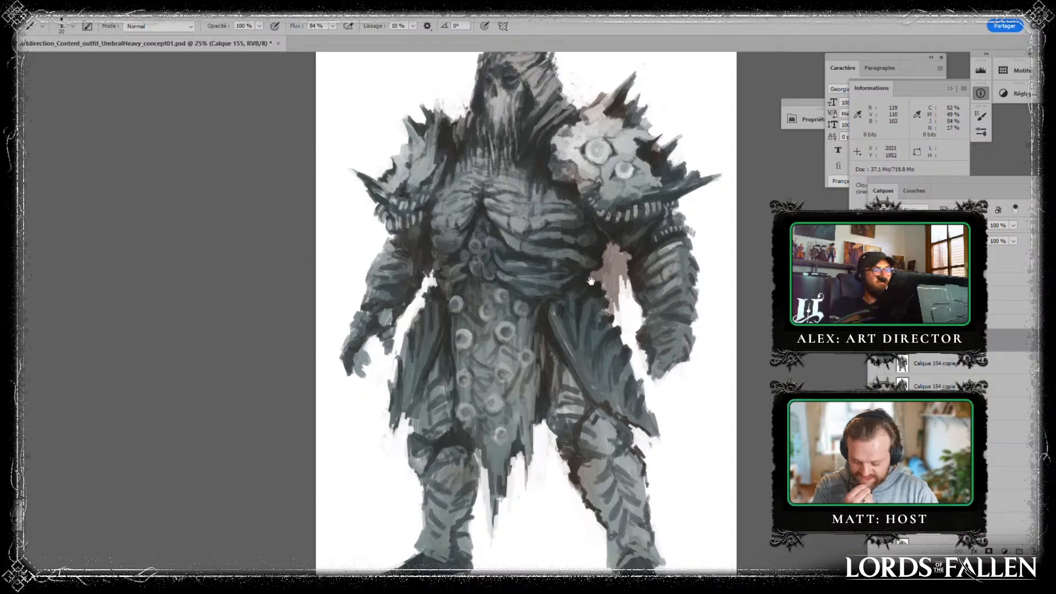
left_click_drag(553, 226, 473, 364)
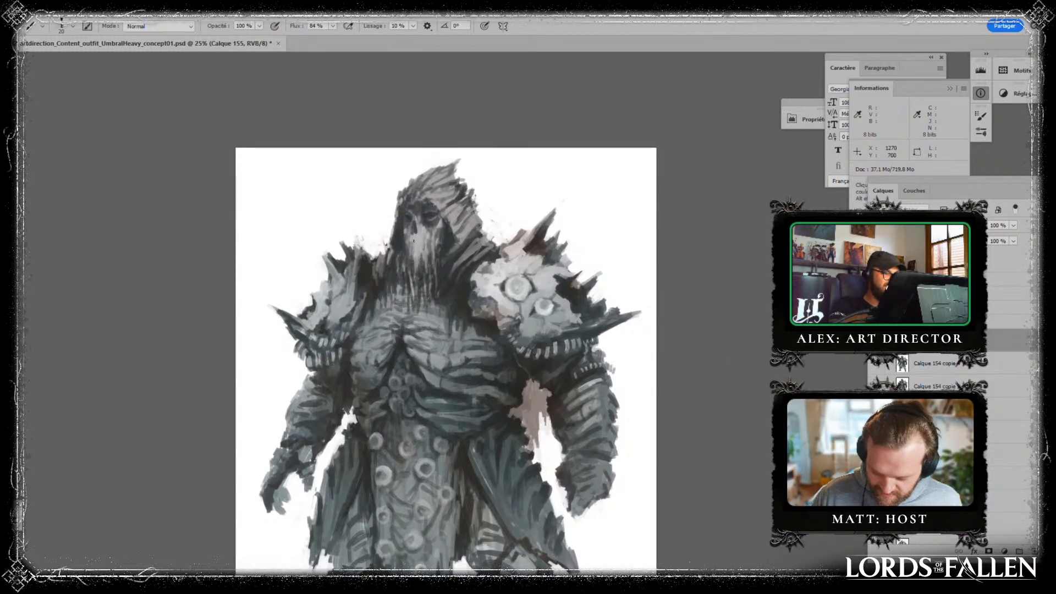
- Reduce the brush size and retouch the smaller pauldron's inner edge beside the hood and the larger pauldron's lower plates
key("[")
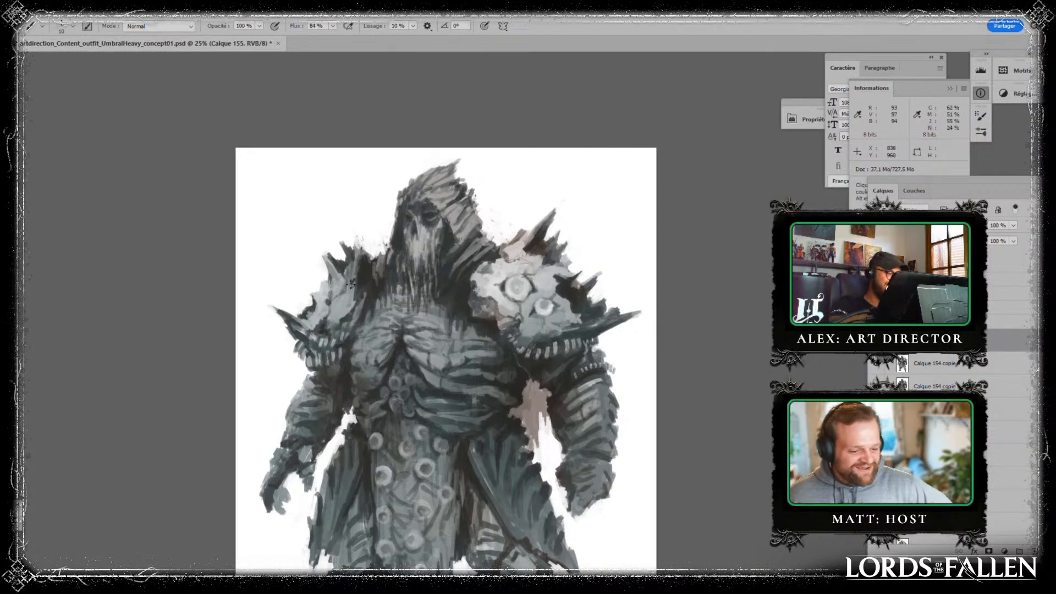
key("alt")
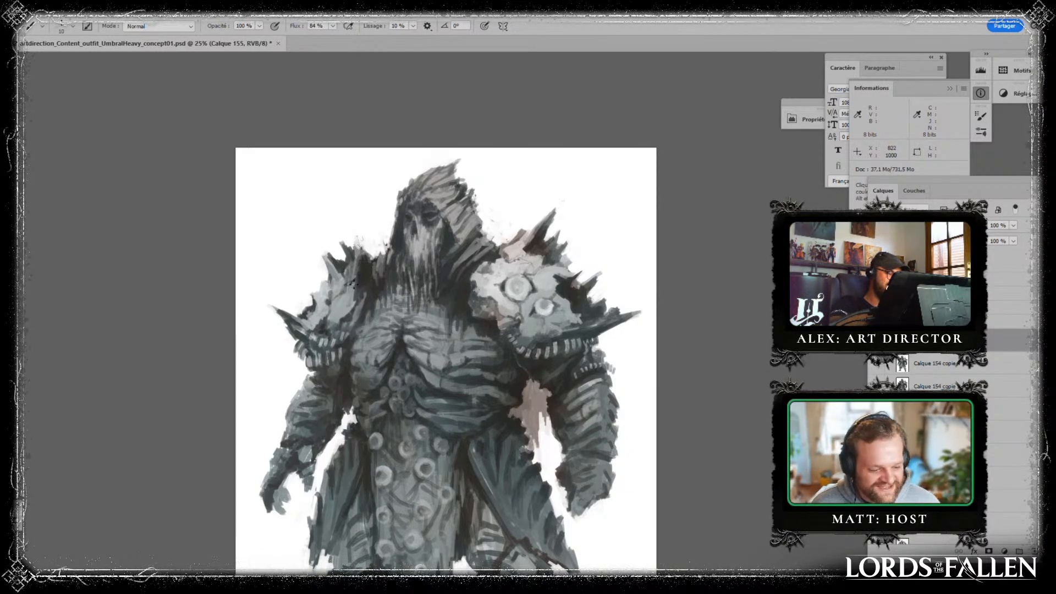
left_click(347, 286, "alt")
left_click_drag(367, 266, 361, 274)
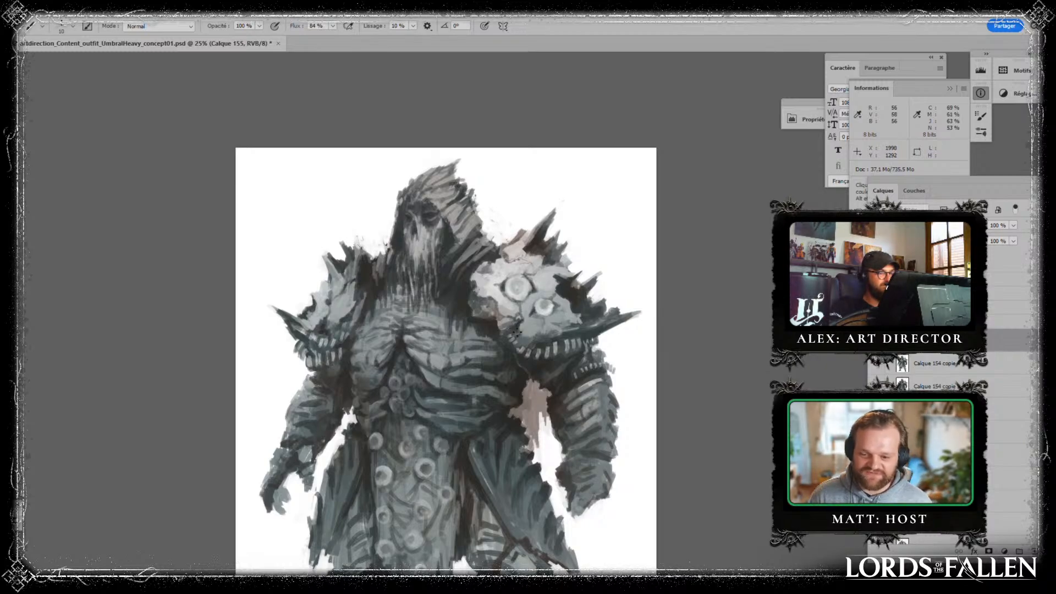
left_click_drag(608, 345, 536, 301)
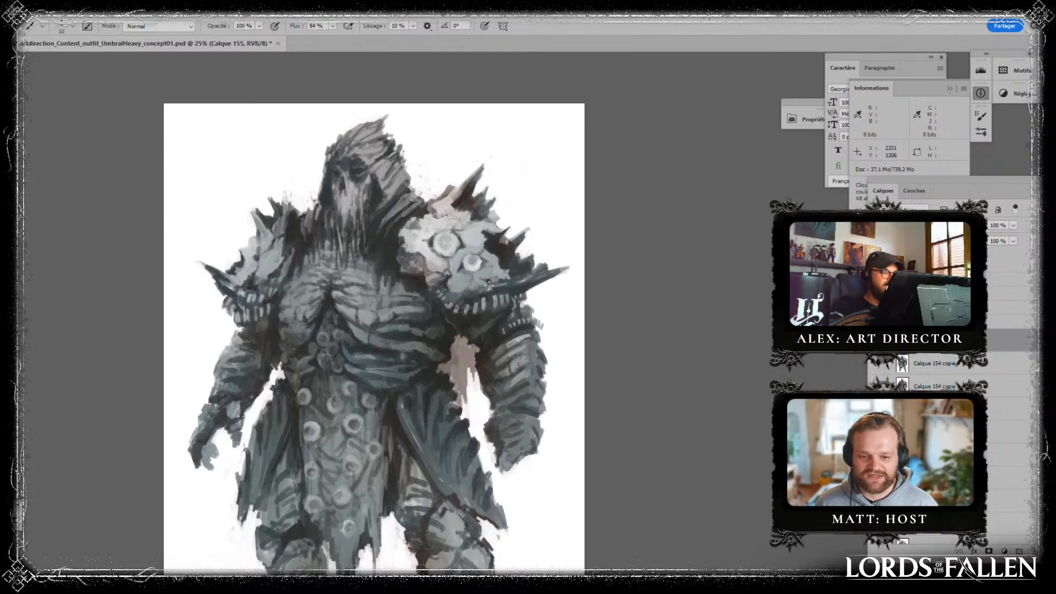
mouse_move(548, 357)
left_mouse_down()
mouse_move(514, 332)
mouse_move(515, 312)
left_mouse_up()
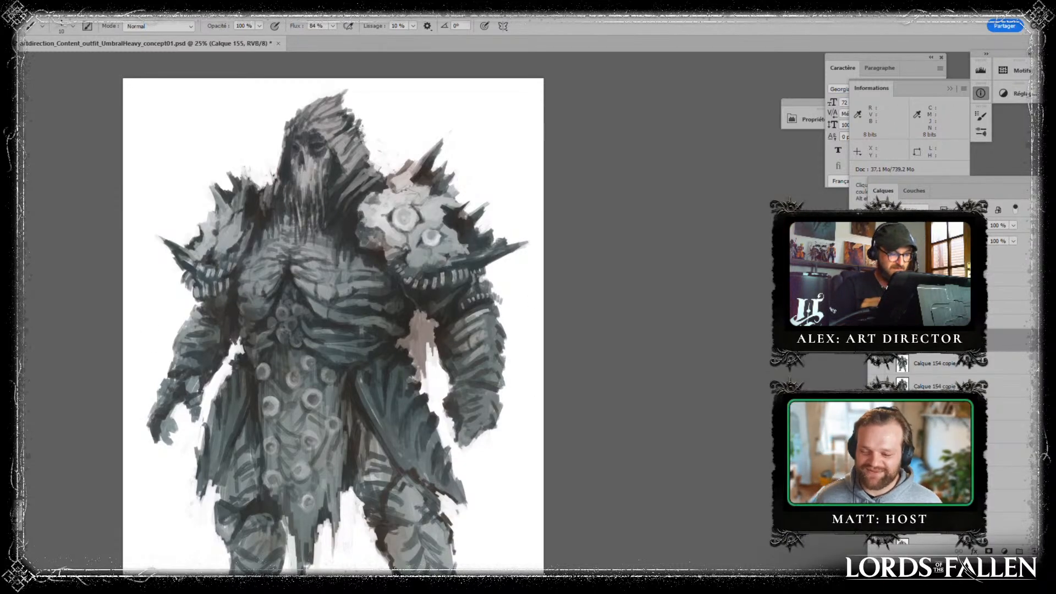
- Enlarge the brush to 25 and fill the gap between the smaller pauldron's spikes and the hood with sampled dark tones
left_click(452, 221, "alt")
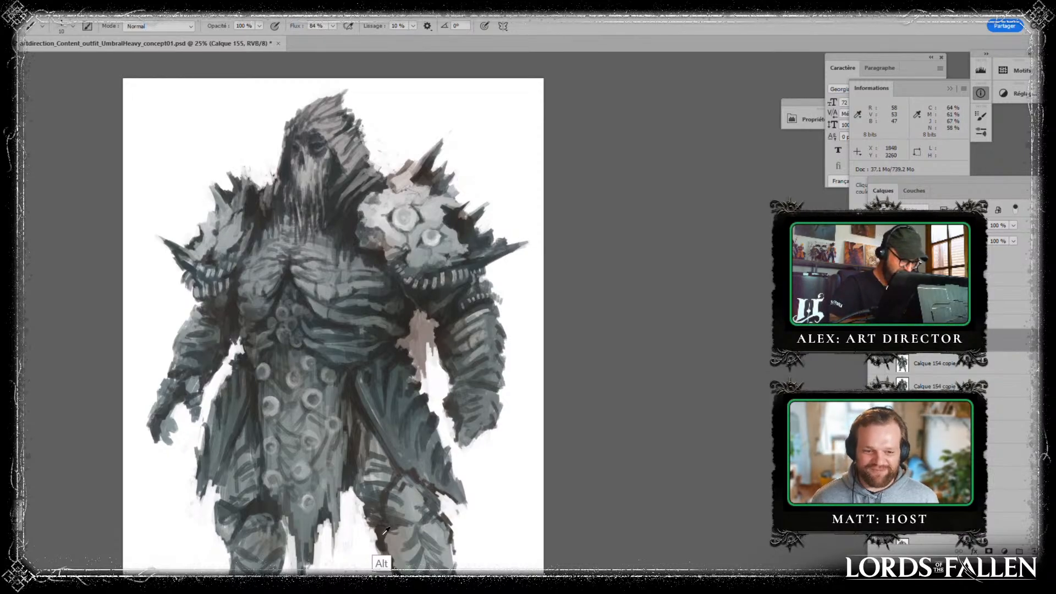
key("bracketright")
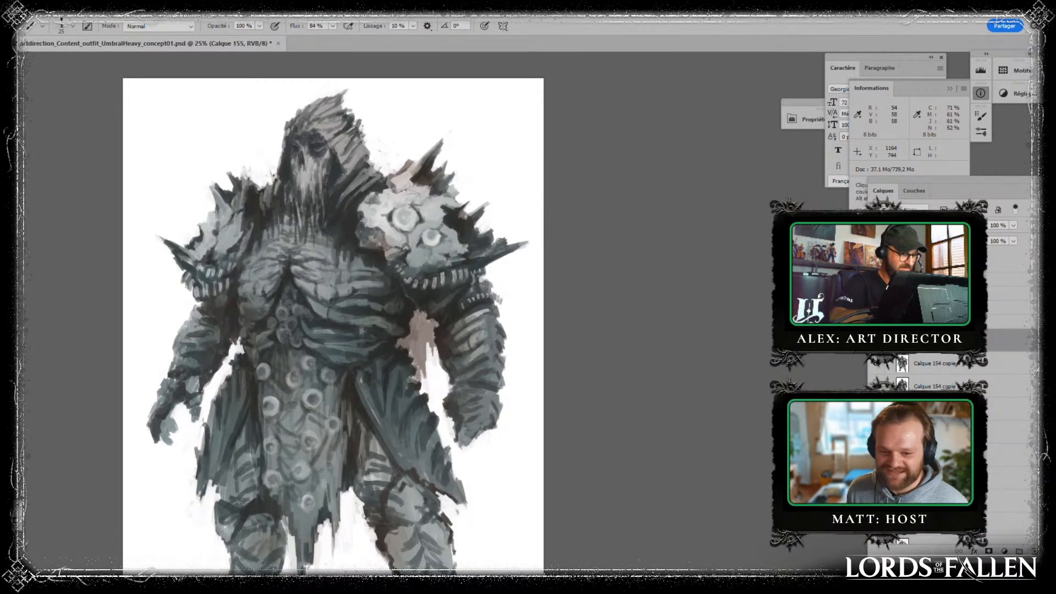
key("alt")
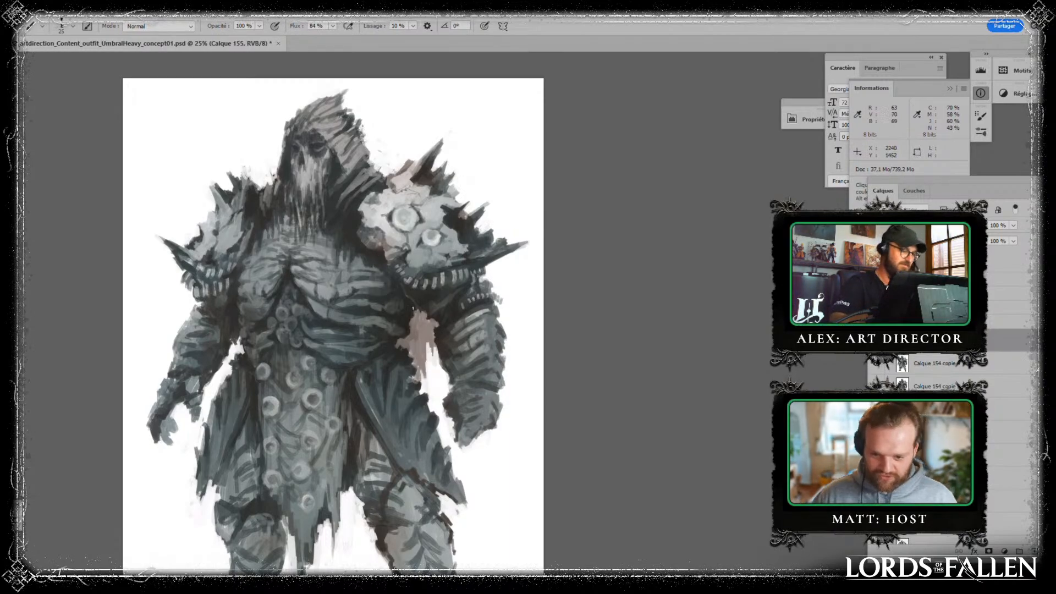
key("alt")
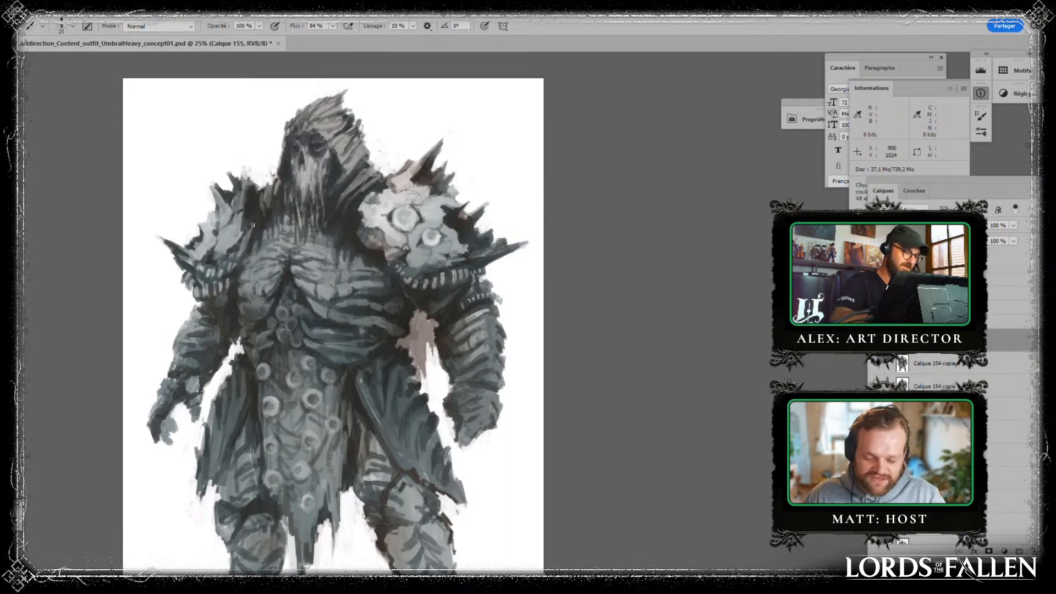
key("alt")
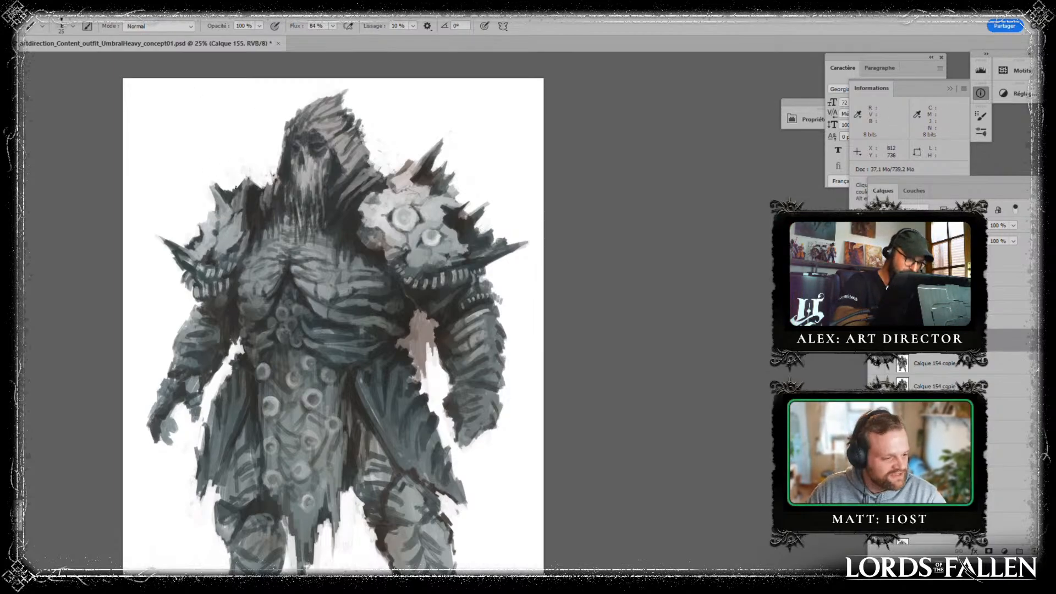
left_click_drag(645, 451, 672, 427)
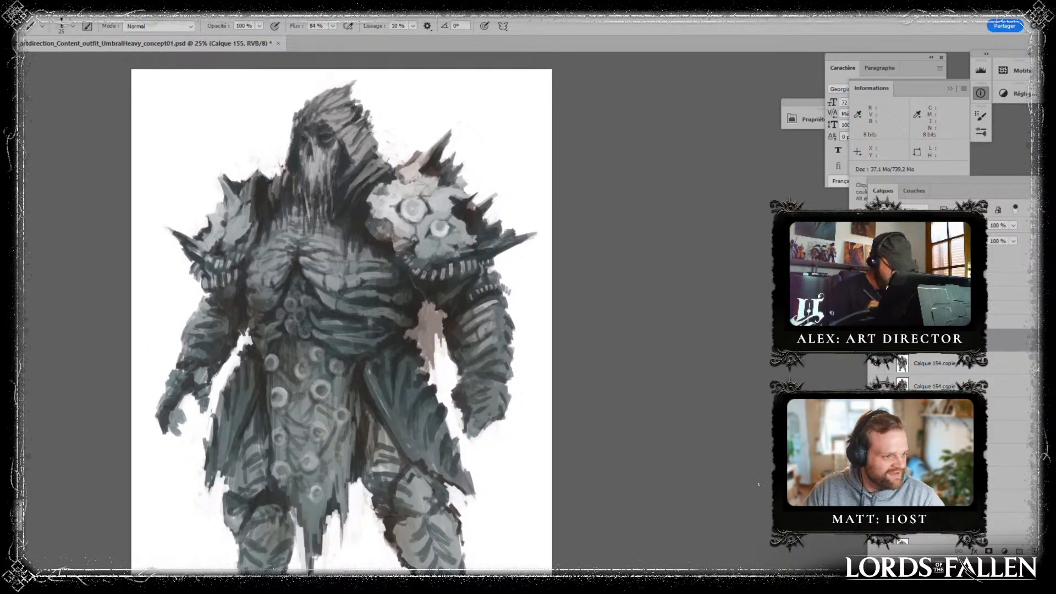
left_click_drag(629, 409, 690, 399)
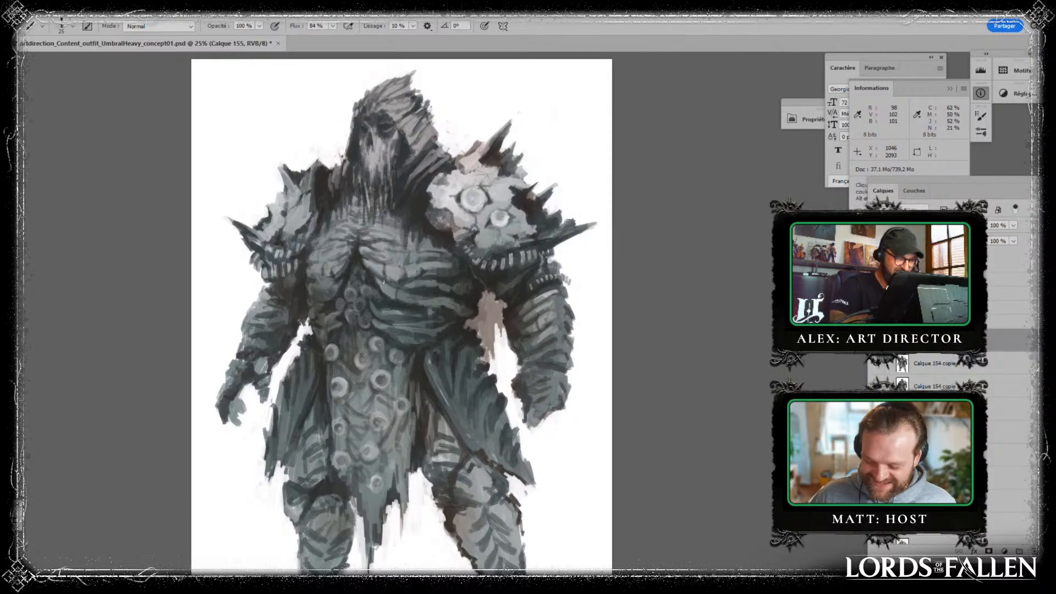
left_click_drag(596, 424, 558, 403)
left_click(439, 267, "alt")
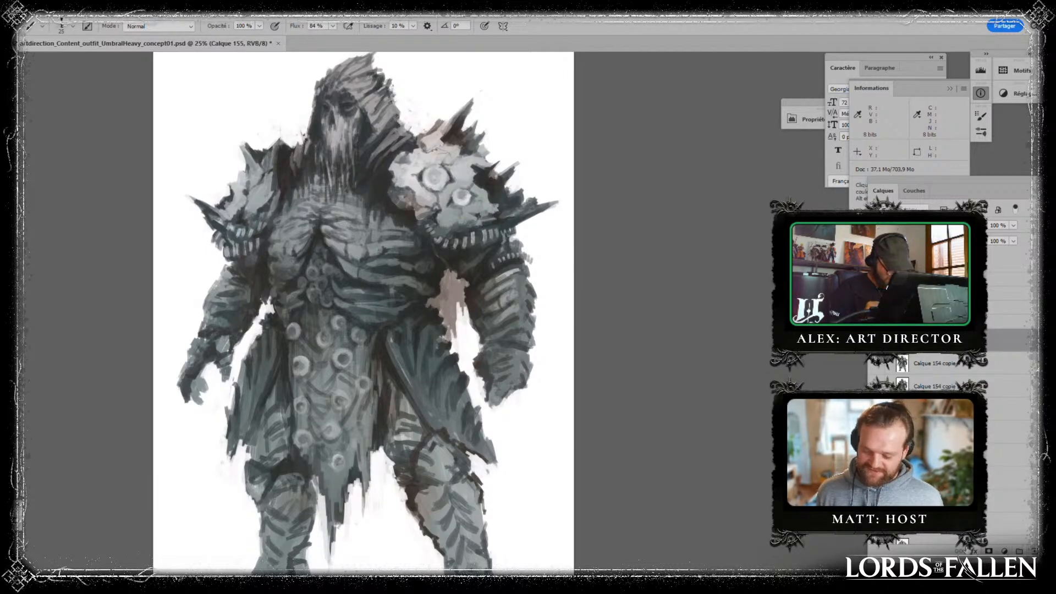
- Try a long diagonal spear across the figure's legs from the gauntleted hand, discard its layer and add a fresh one
key("ctrl+minus")
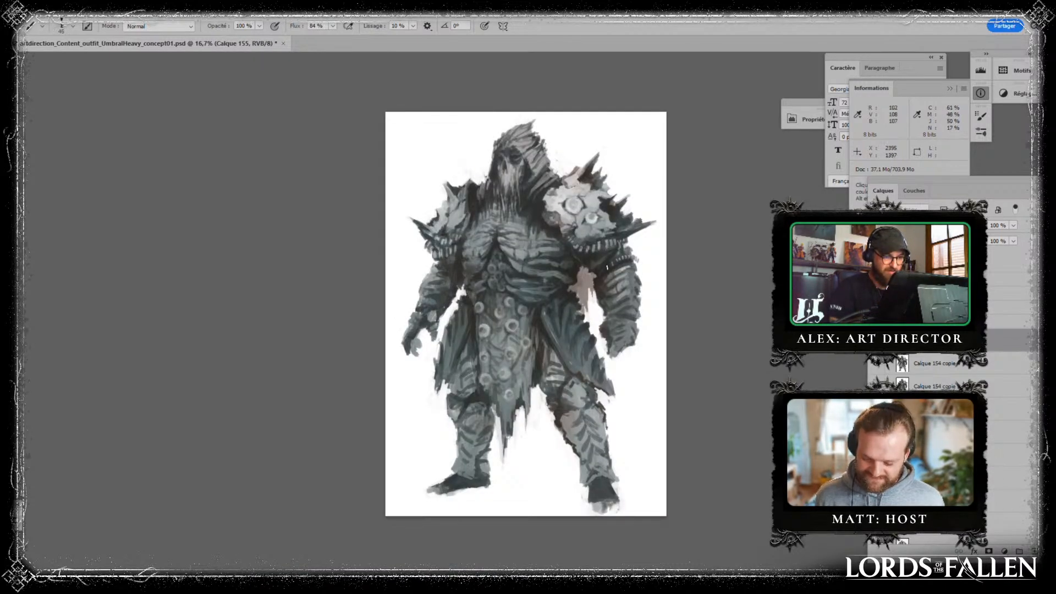
mouse_move(619, 333)
left_mouse_down()
mouse_move(650, 310)
mouse_move(416, 476)
mouse_move(684, 292)
mouse_move(432, 465)
mouse_move(457, 442)
mouse_move(421, 490)
mouse_move(467, 452)
left_mouse_up()
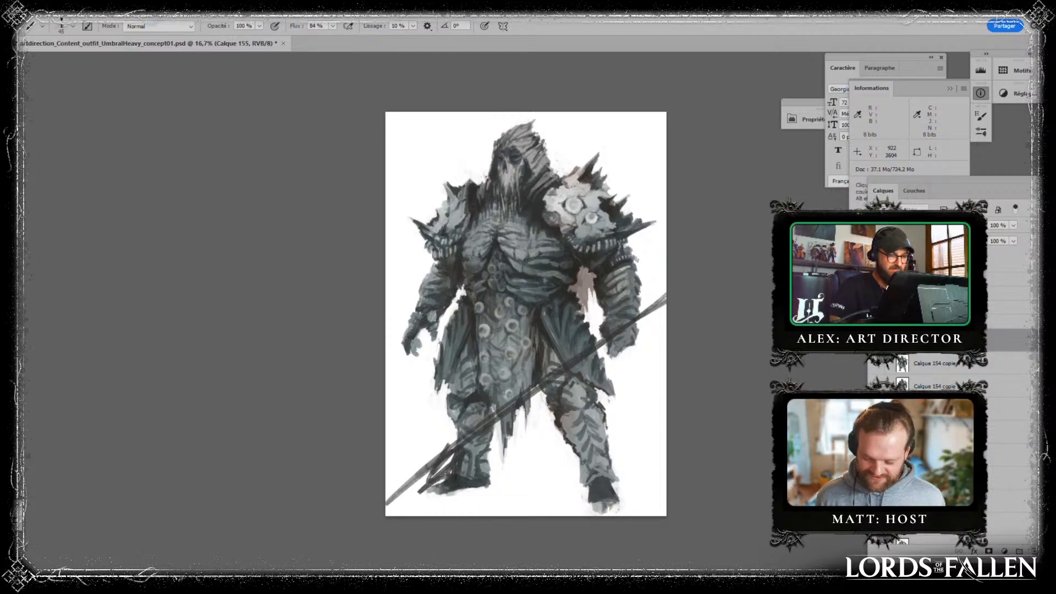
key("e")
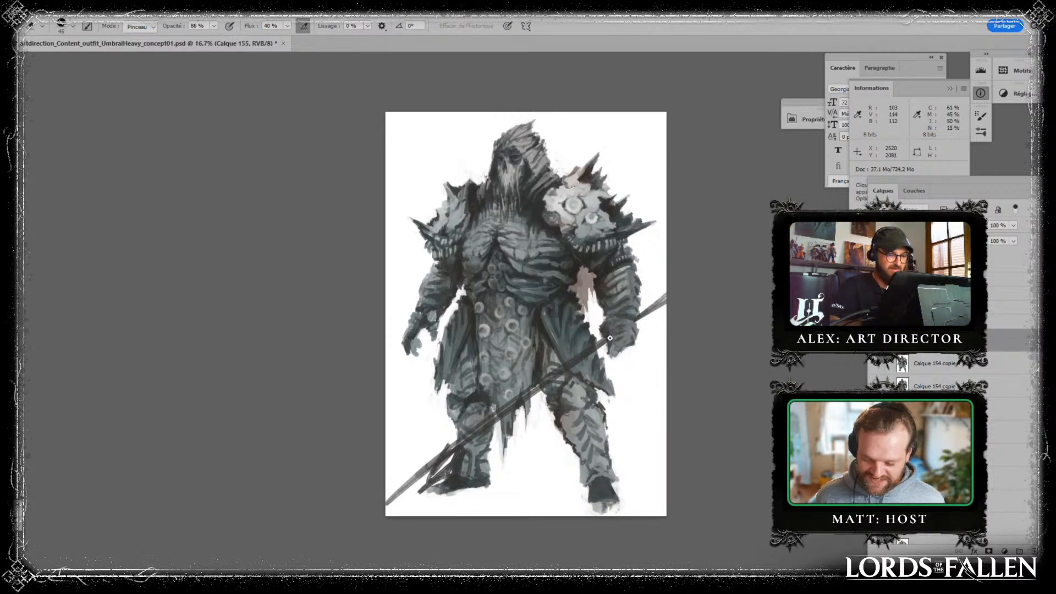
left_click_drag(931, 345, 1047, 552)
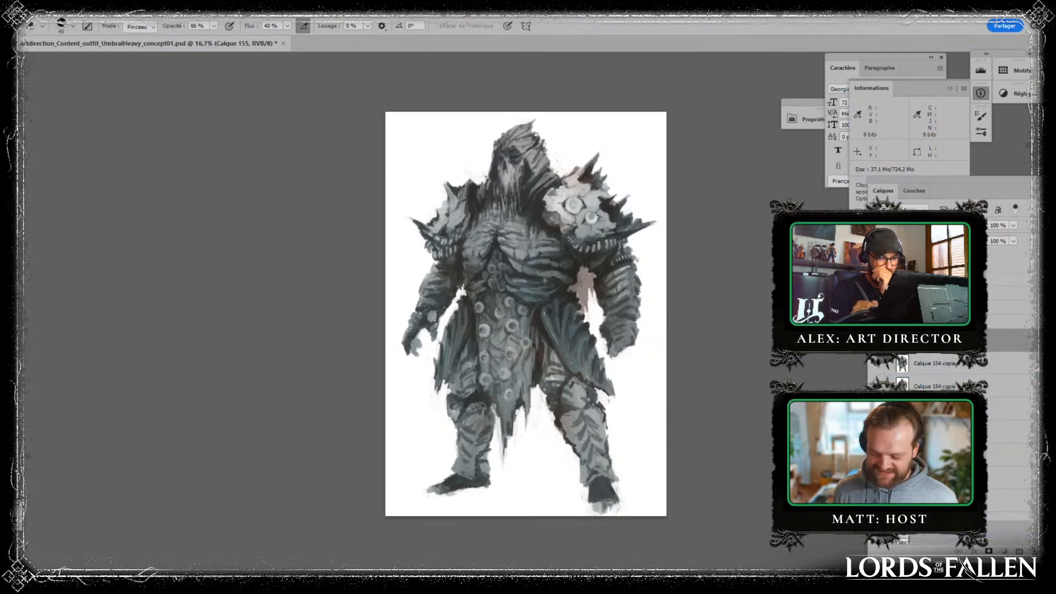
left_click(1030, 552)
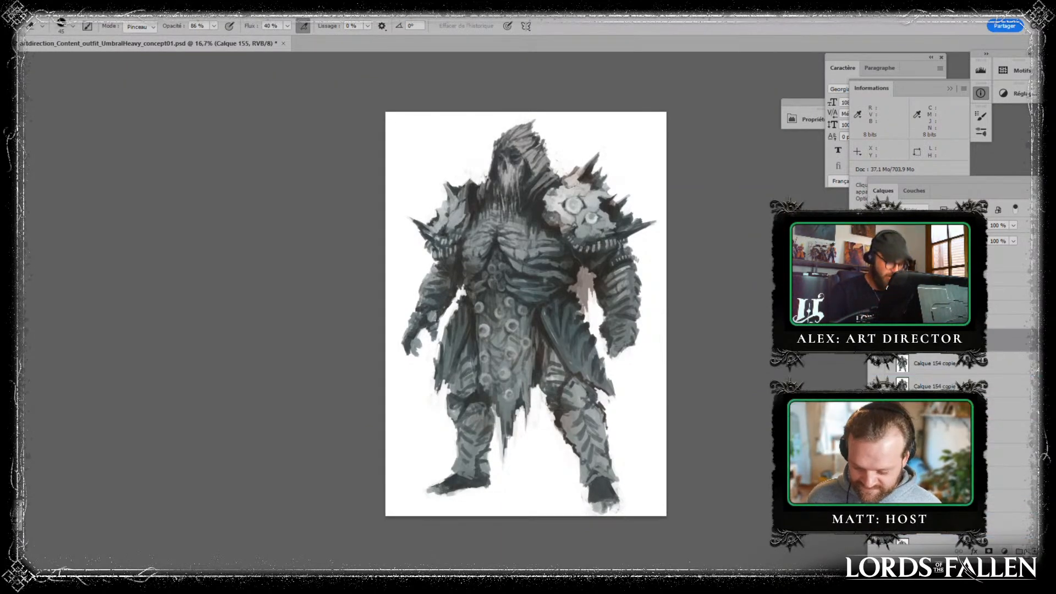
- Refine the thigh, knee guard and shin plates of the leg below the larger pauldron with progressively smaller brush strokes
key("ctrl+plus")
left_click_drag(605, 366, 568, 383)
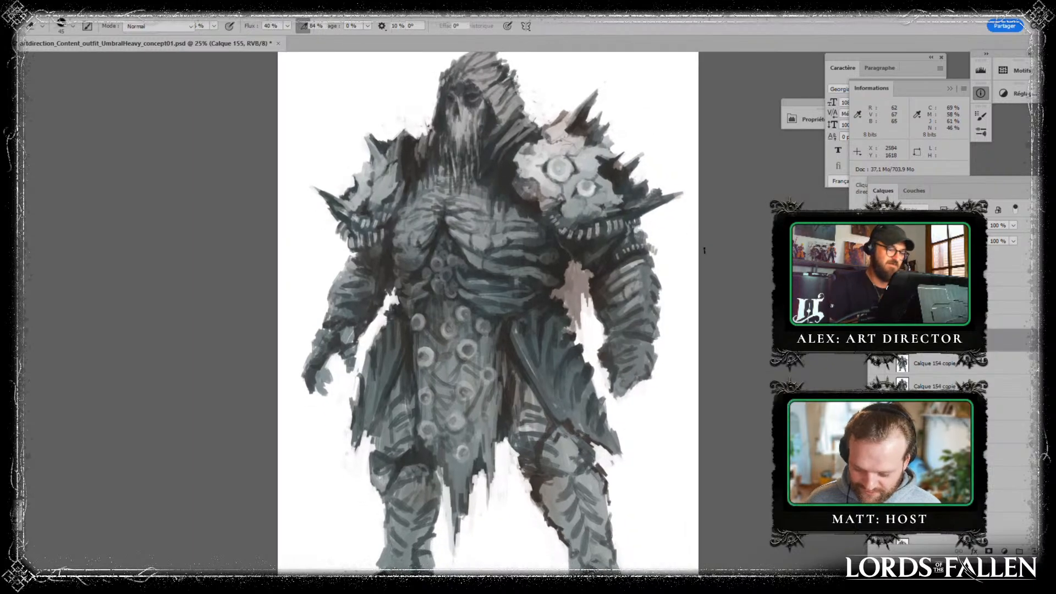
key("b")
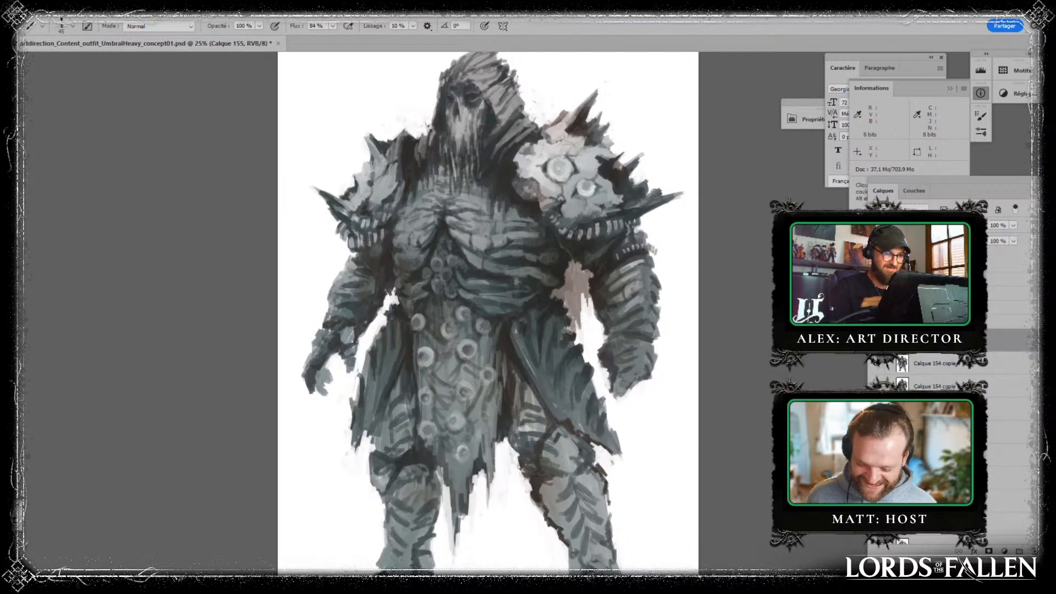
left_click_drag(652, 400, 562, 374)
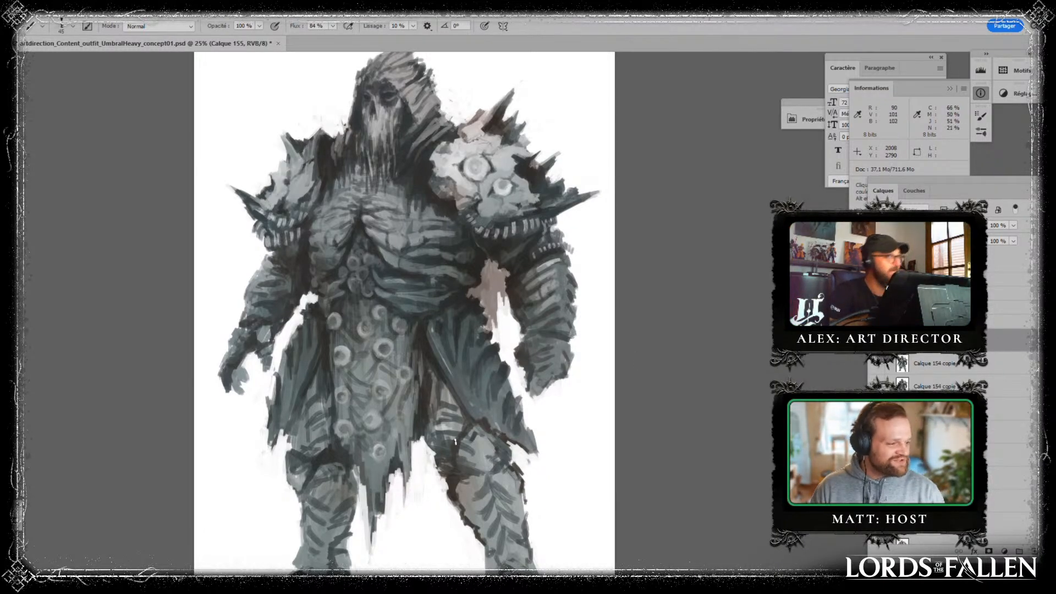
left_click_drag(498, 398, 450, 341)
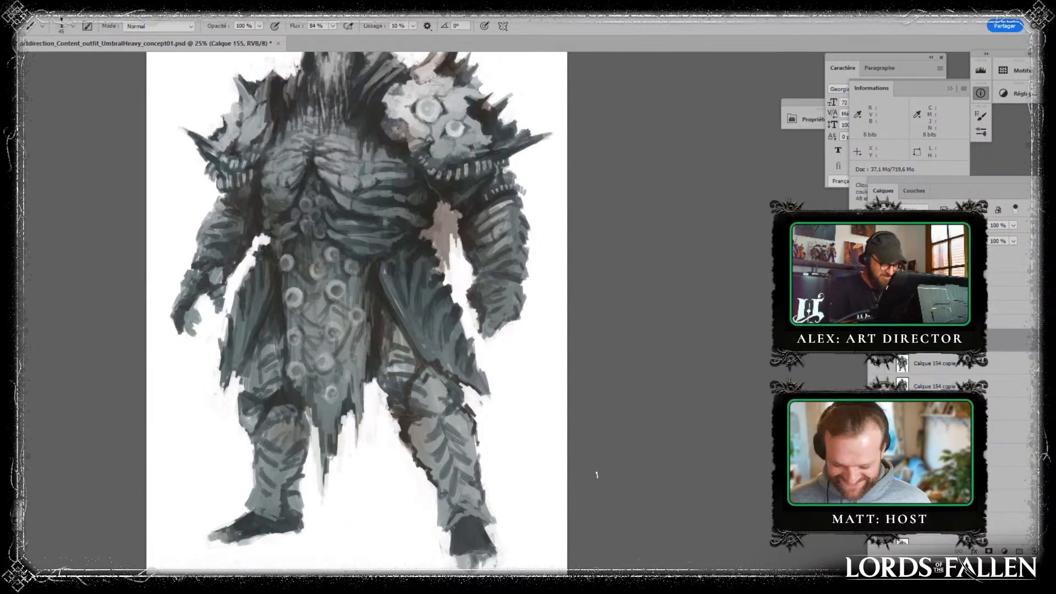
left_click_drag(495, 424, 471, 344)
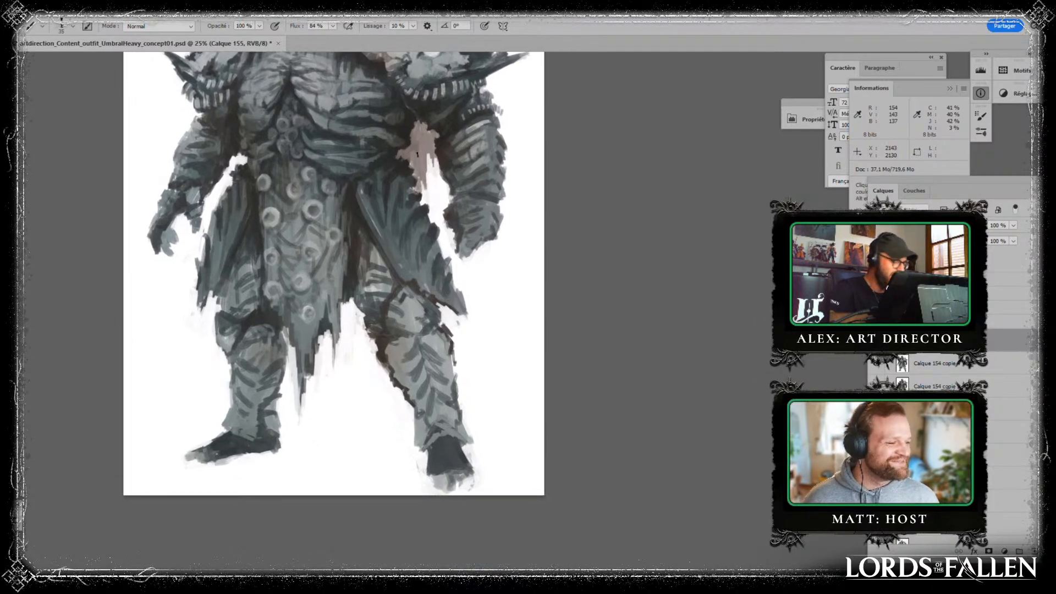
key("bracketleft")
left_click_drag(422, 312, 412, 321)
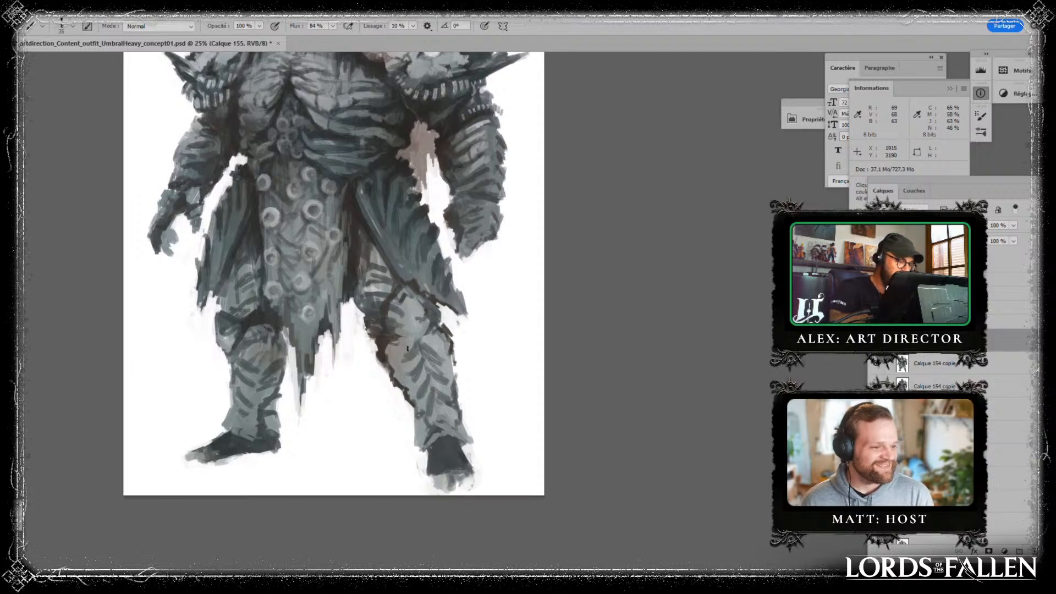
left_click_drag(385, 338, 416, 344)
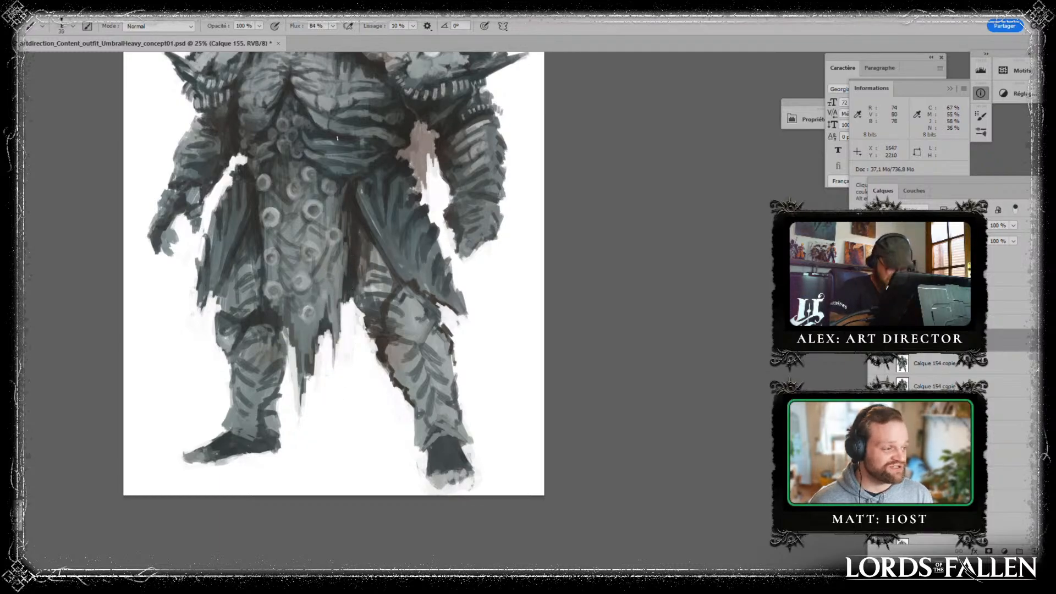
key("bracketleft")
key("bracketleft")
- Compare the figure with and without the retouch layer, and merge that layer into the figure layer beneath
left_click_drag(374, 272, 344, 426)
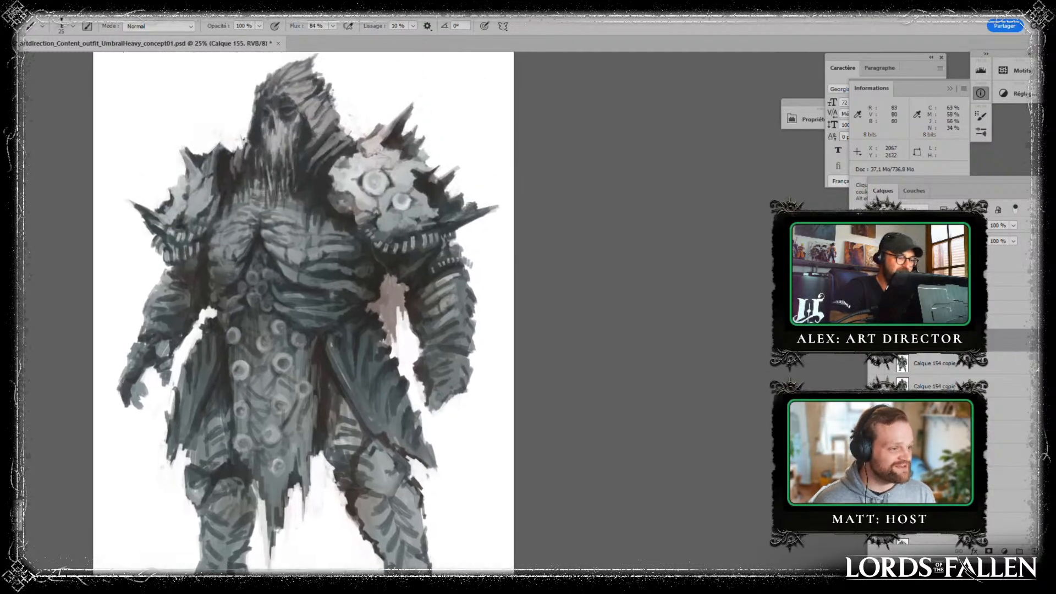
left_click(876, 341)
left_click(876, 341)
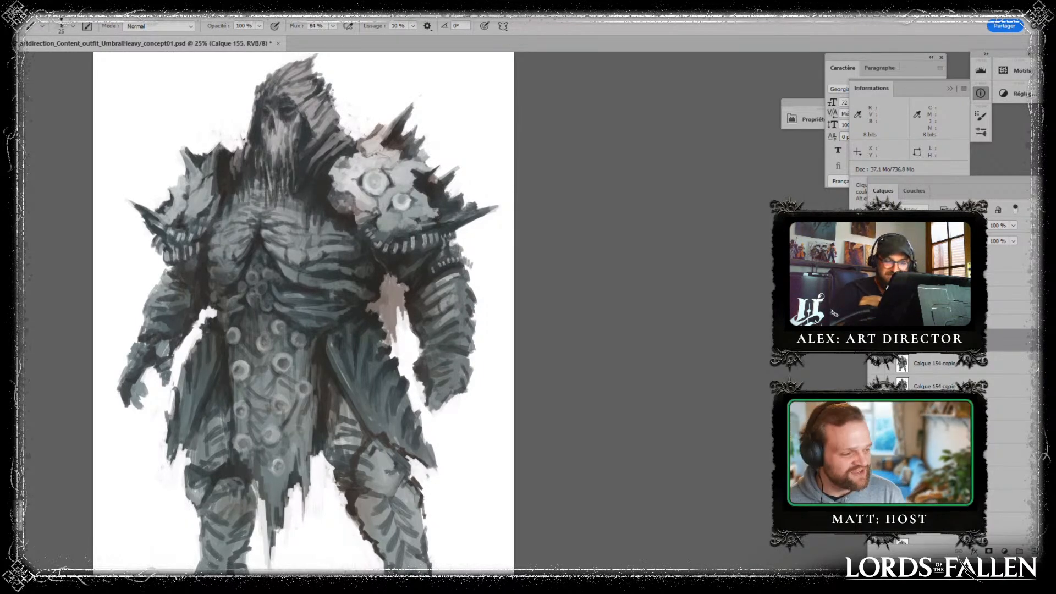
key("ctrl+e")
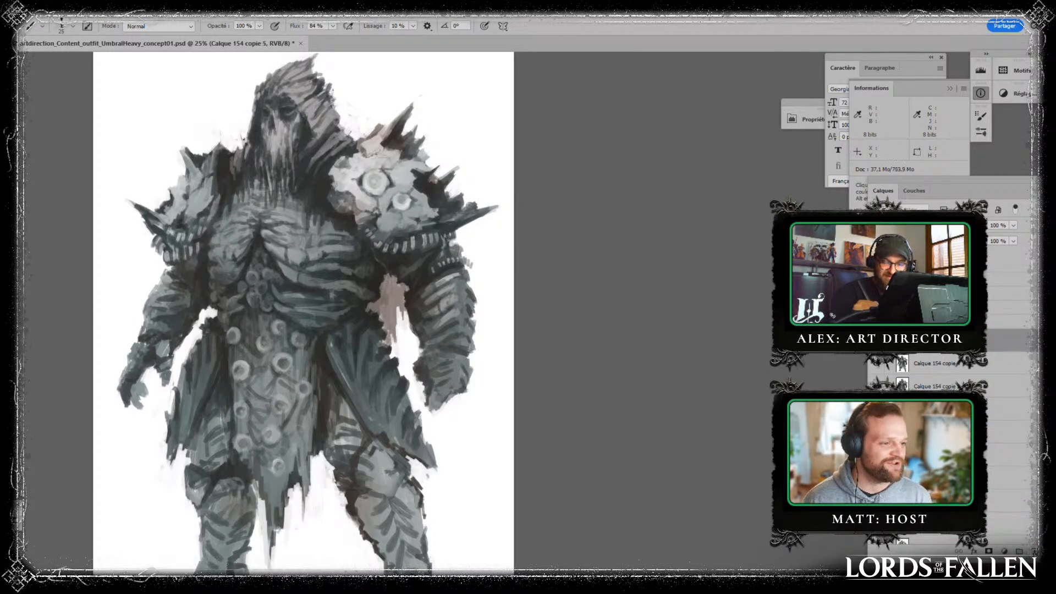
- Add a new layer and retouch the skull's nose and eye-socket area with a tone sampled from the face
left_click(1034, 551)
left_click(279, 155, "alt")
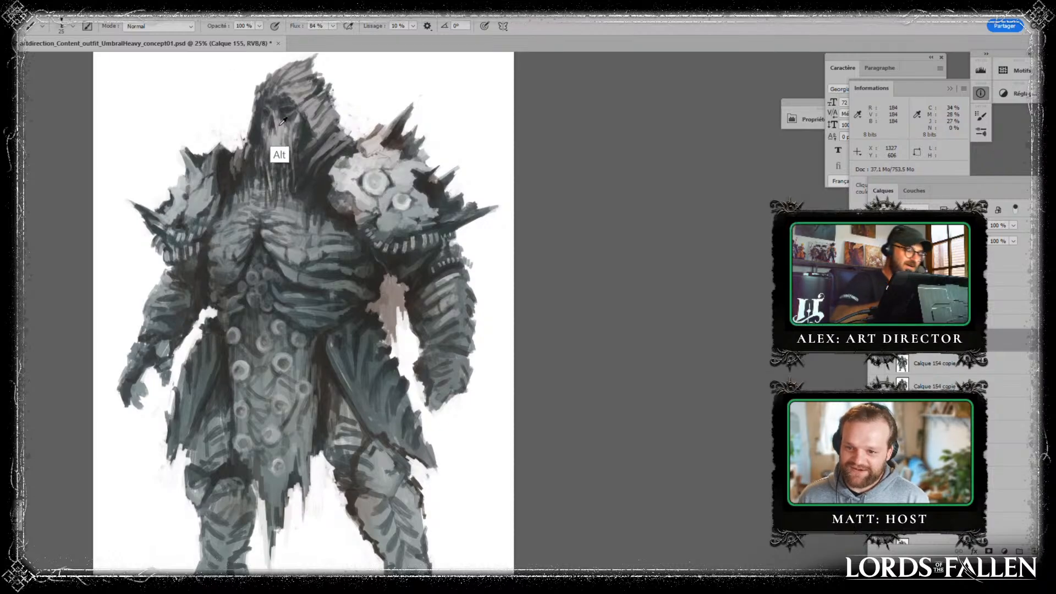
mouse_move(276, 117)
left_mouse_down()
mouse_move(285, 125)
mouse_move(270, 133)
left_mouse_up()
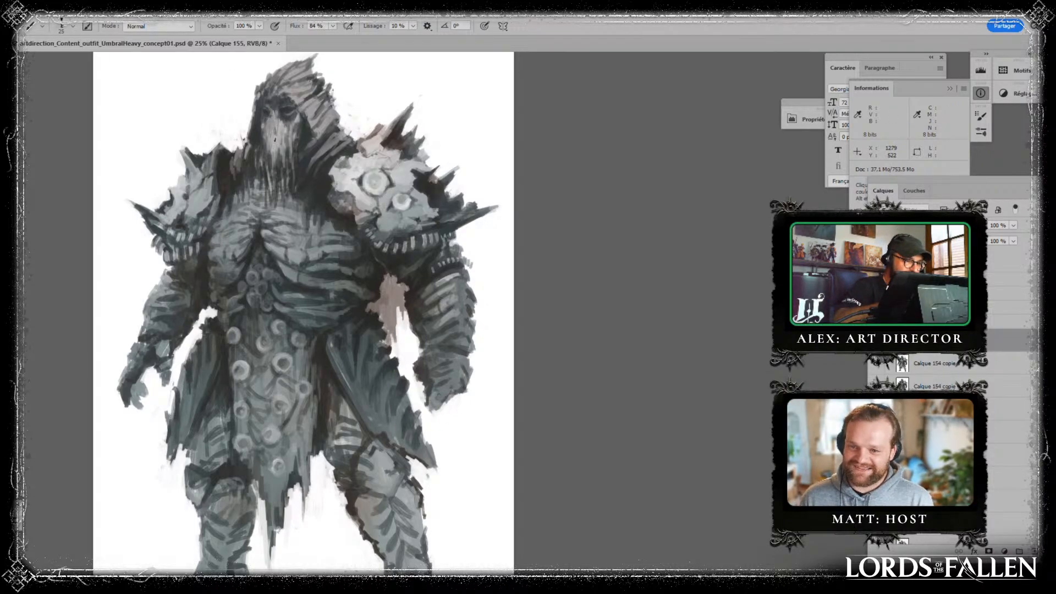
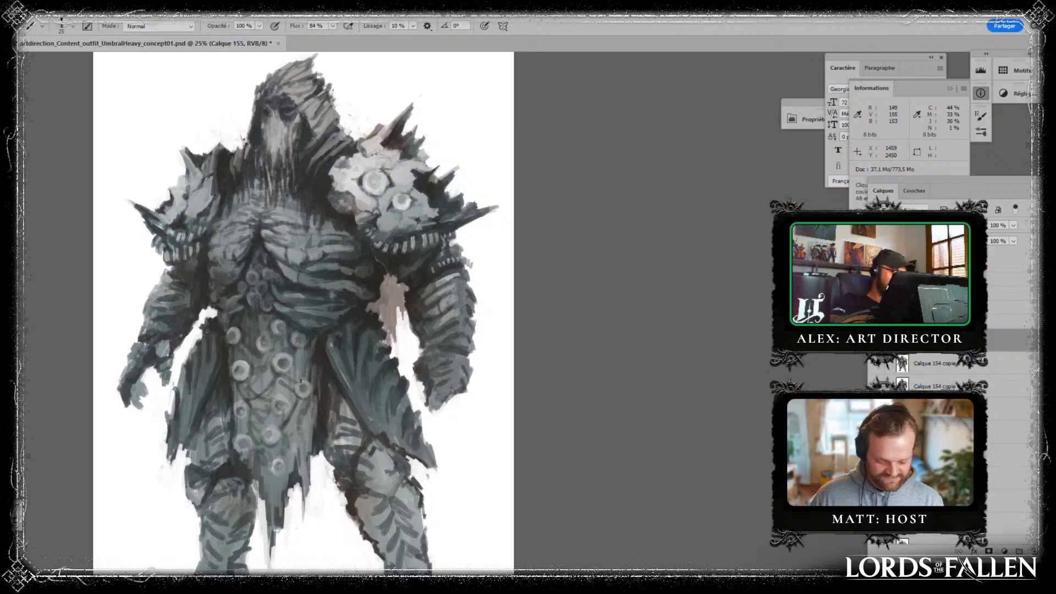
- Retouch the shoulder area between the skull face and the smaller pauldron with a dark tone sampled beside it
key("alt")
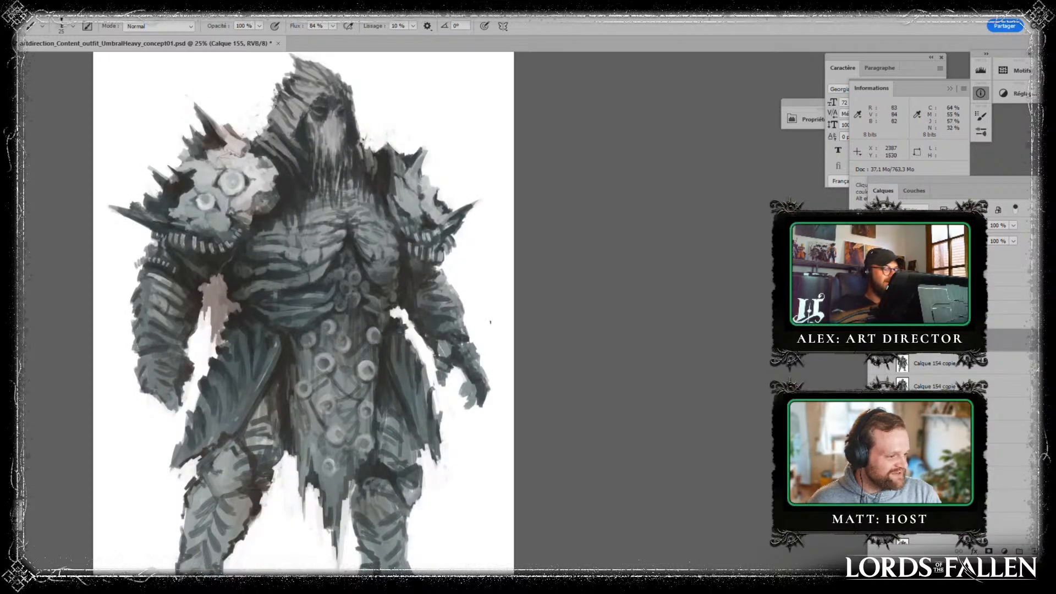
left_click_drag(478, 401, 495, 514)
left_click(389, 214, "alt")
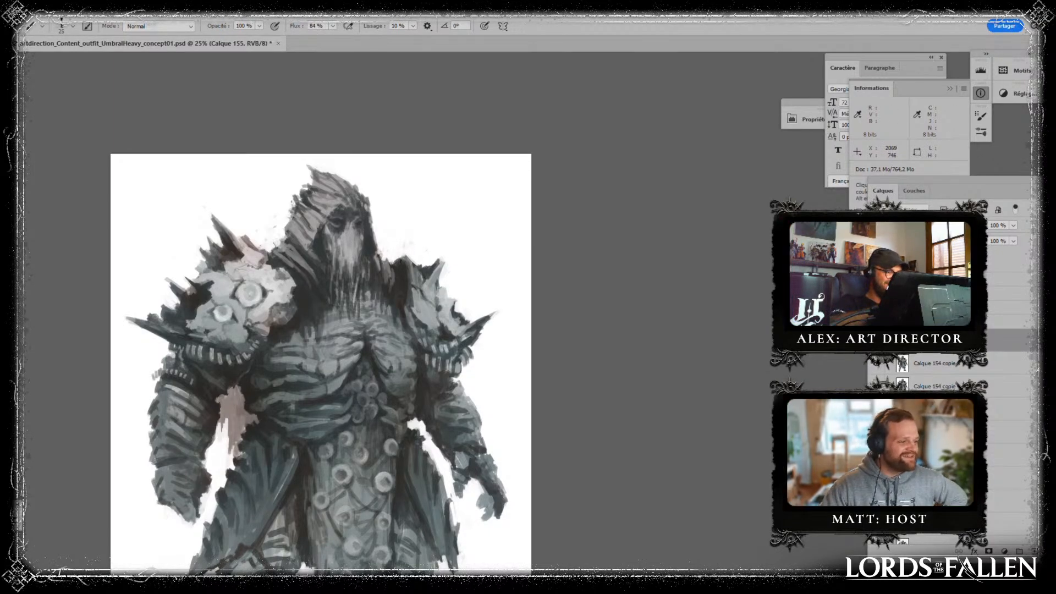
left_click(402, 284, "alt")
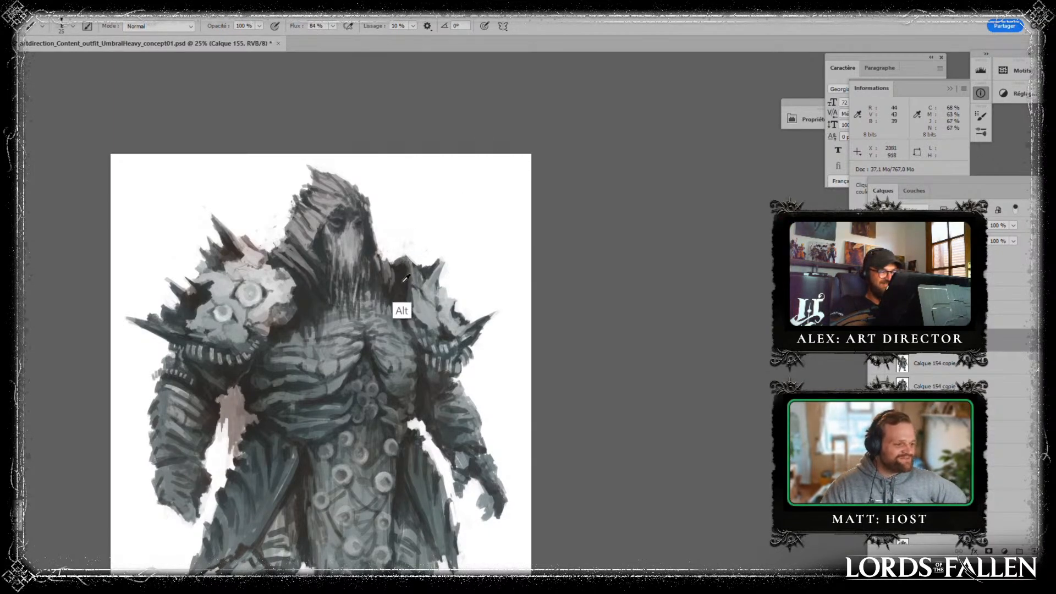
left_click_drag(407, 285, 413, 289)
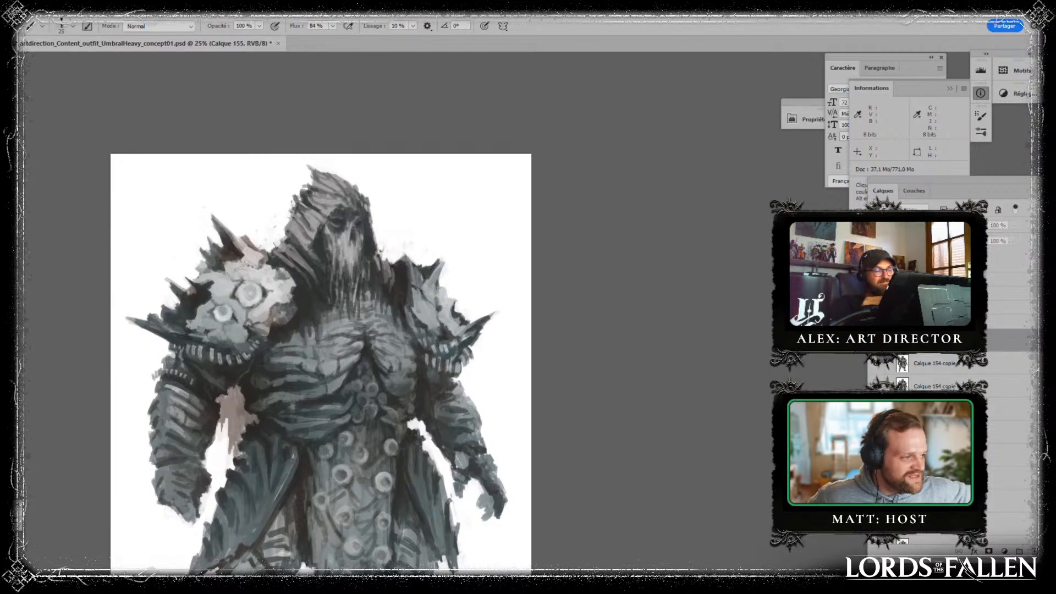
left_click_drag(595, 465, 609, 367)
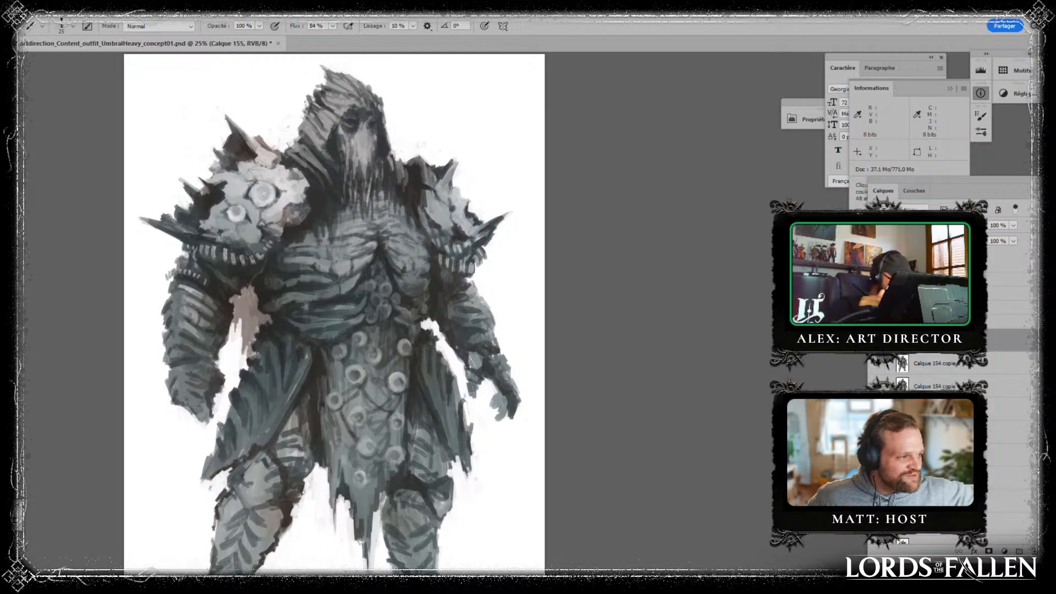
- Merge the retouch layer into the figure layer beneath and duplicate the merged layer
left_click(925, 363, "ctrl")
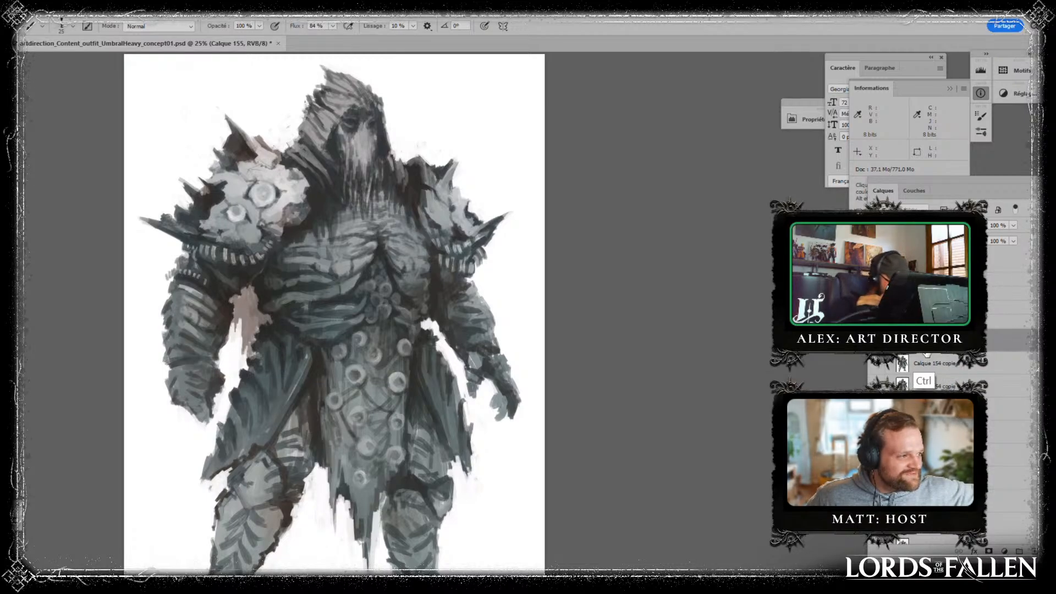
key("ctrl+e")
left_click_drag(989, 341, 1035, 551)
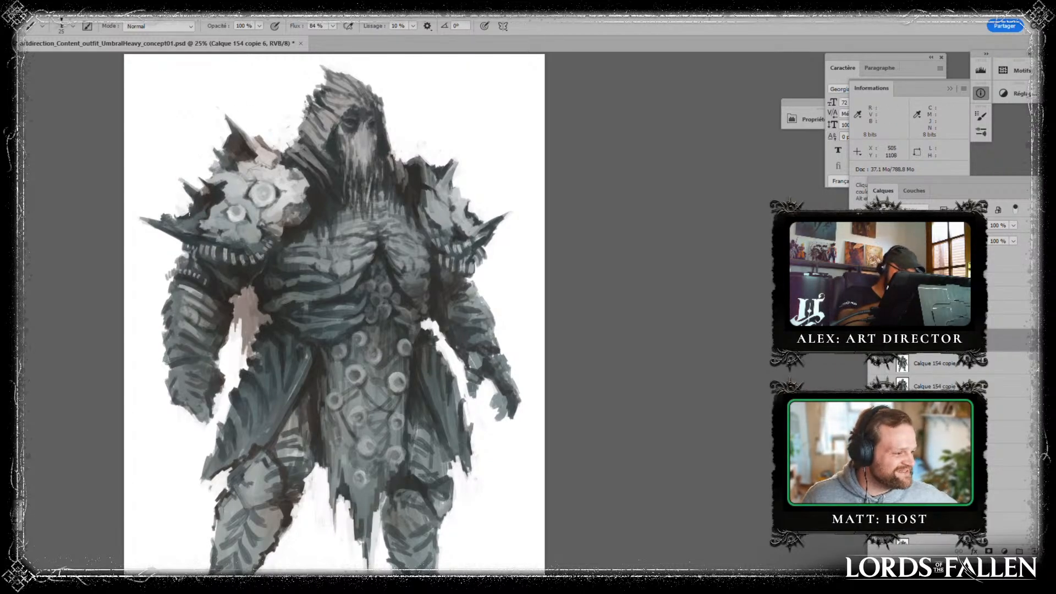
- Add a new layer and refine the arms, painting a row of small teeth around the forearm guard below the larger pauldron
key("alt")
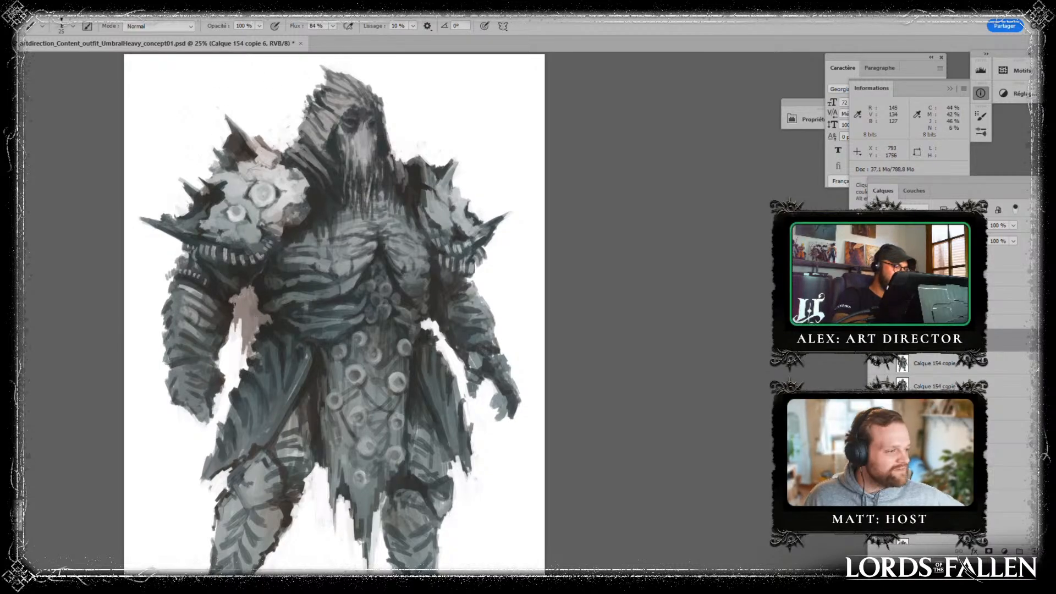
left_click_drag(667, 462, 647, 429)
left_click(431, 275, "alt")
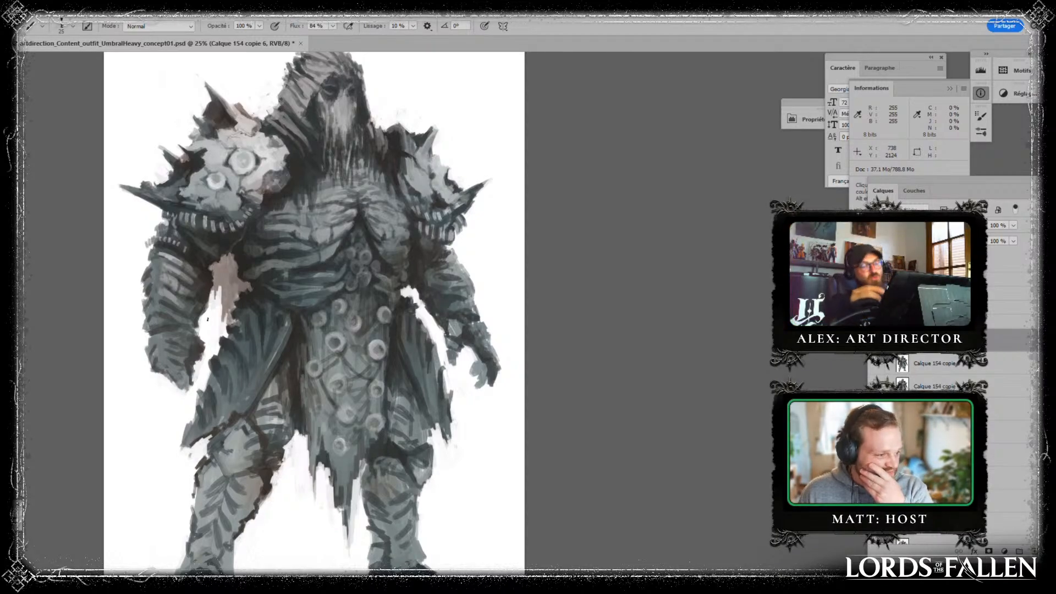
left_click(1033, 552)
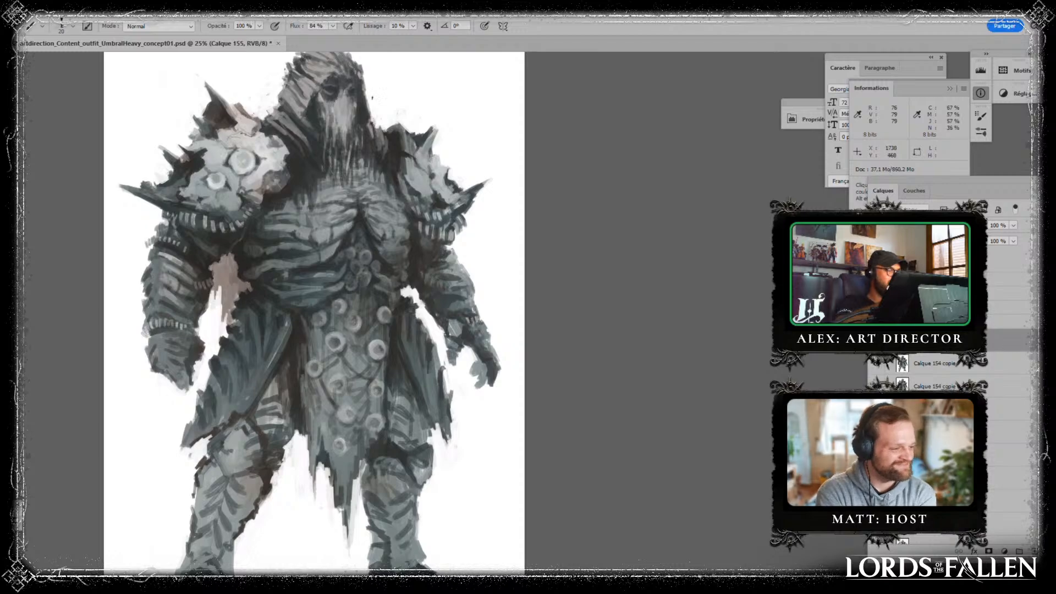
left_click_drag(342, 116, 330, 276)
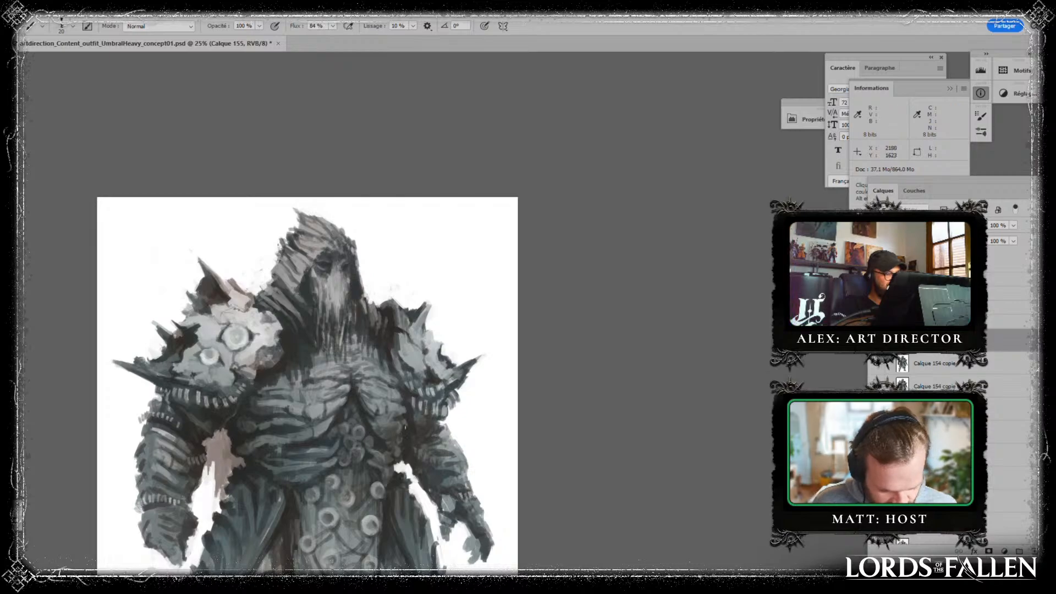
left_click_drag(420, 399, 412, 344)
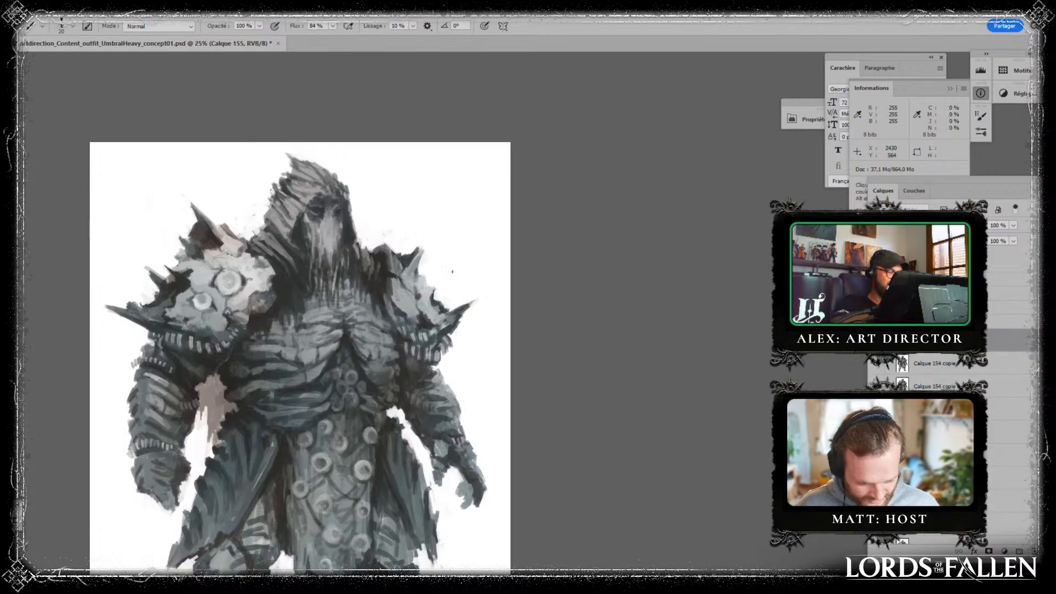
left_click_drag(300, 231, 314, 302)
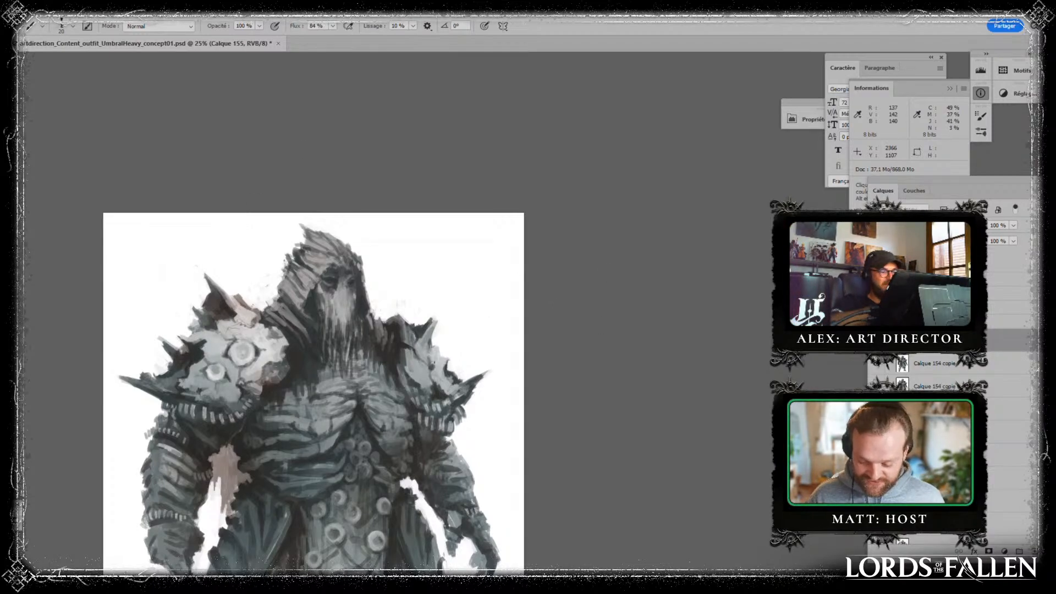
left_click_drag(475, 456, 446, 358)
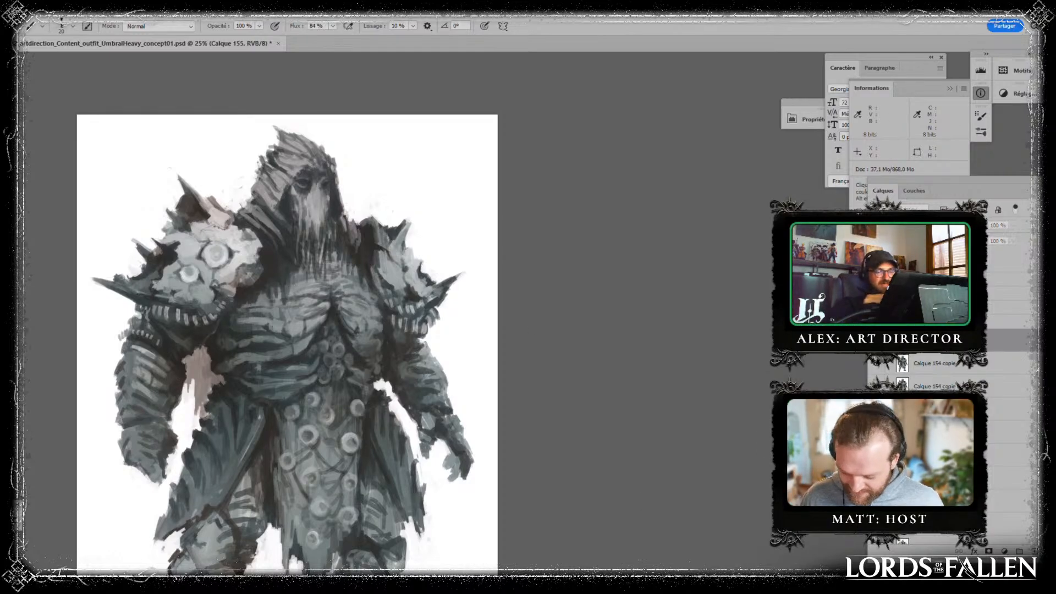
- Merge the arm retouches into the figure and touch up the studded hanging cloth and its lower edge
left_click(908, 381)
key("ctrl+minus")
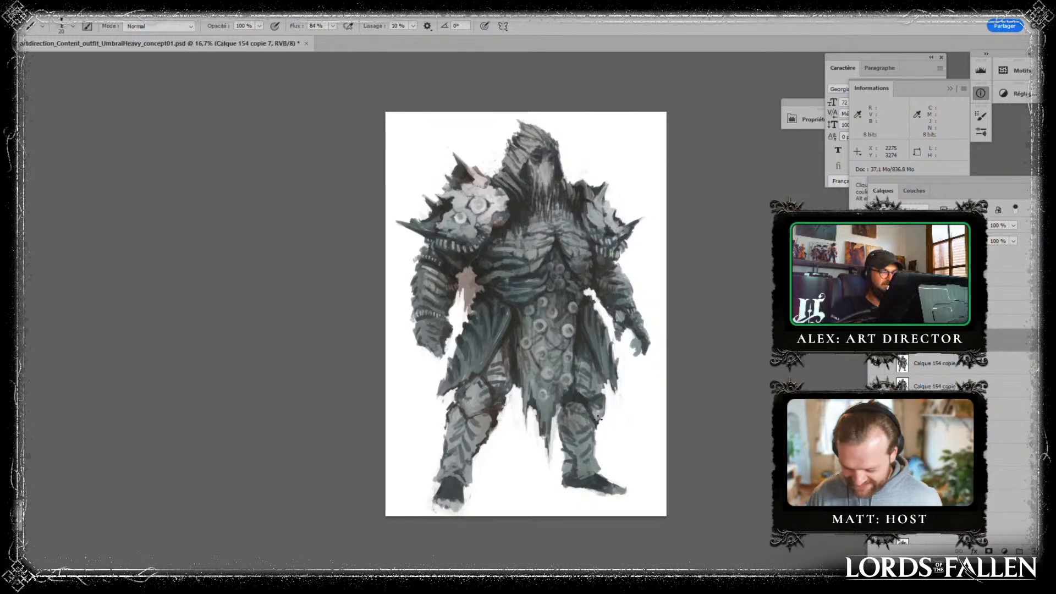
left_click(596, 306, "alt")
left_click(536, 311, "alt")
left_click(575, 400, "alt")
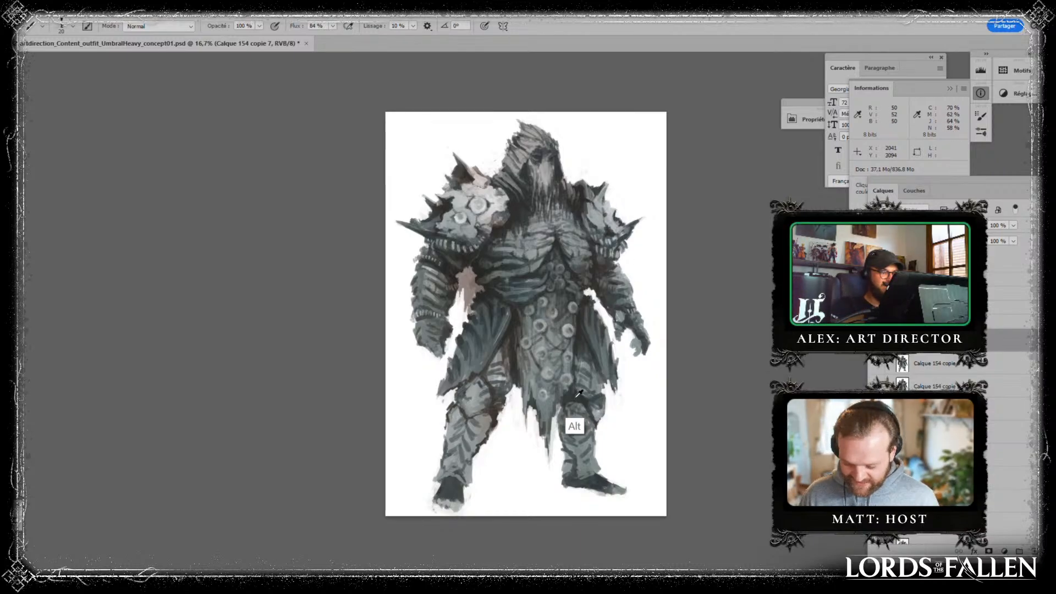
left_click(555, 404, "alt")
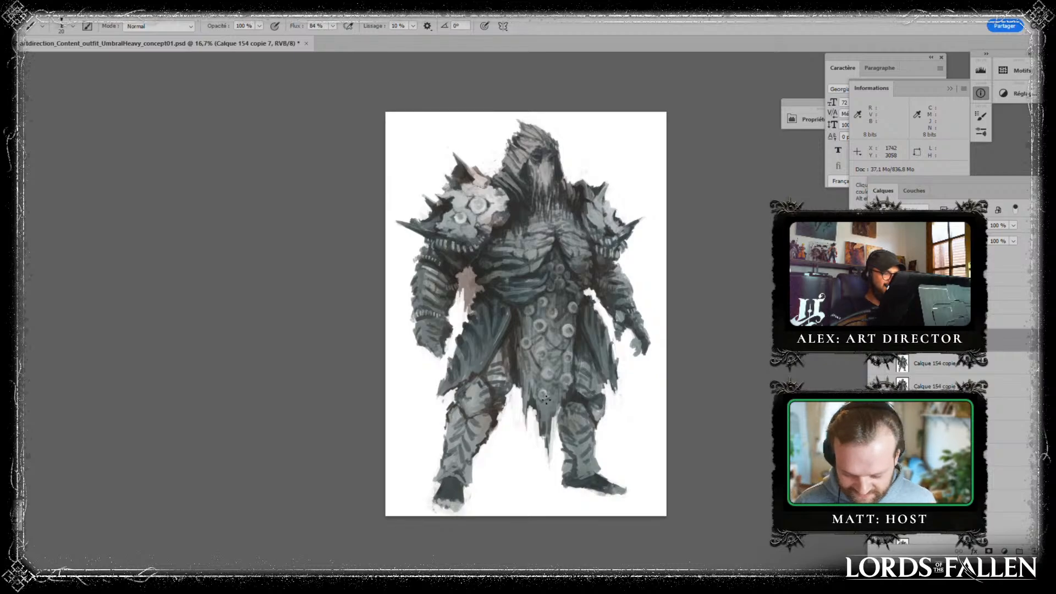
key("alt")
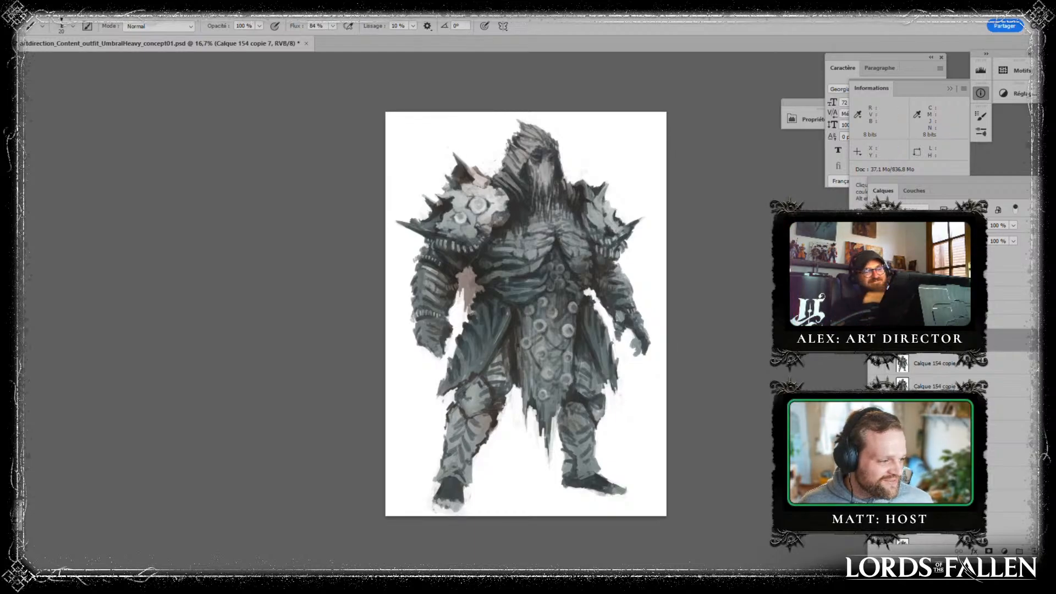
- Duplicate the figure layer, add an empty layer above it and save the document
left_click_drag(997, 342, 1032, 550)
left_click(1032, 550)
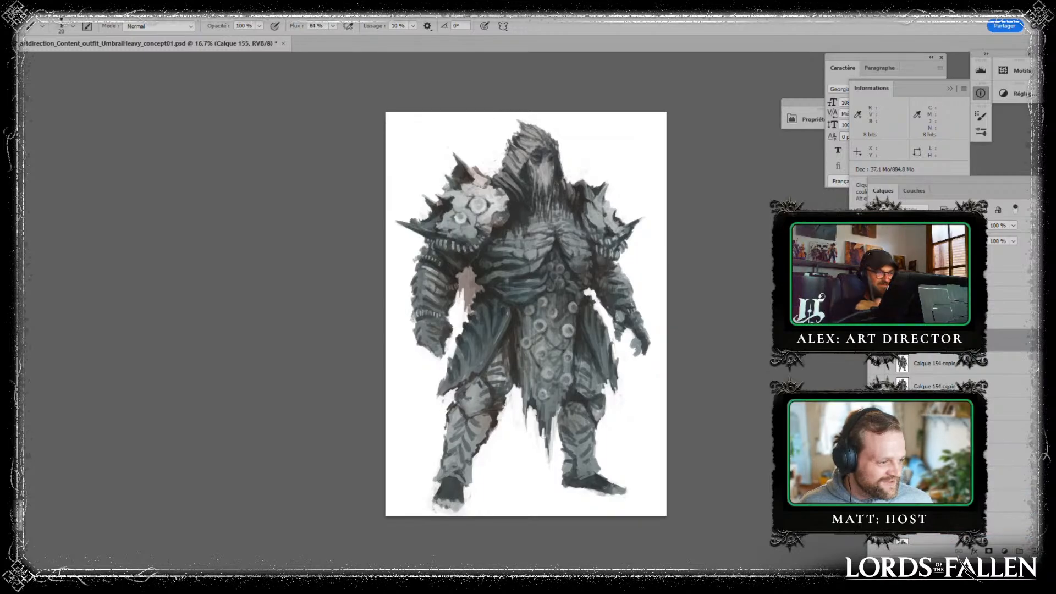
key("ctrl+s")
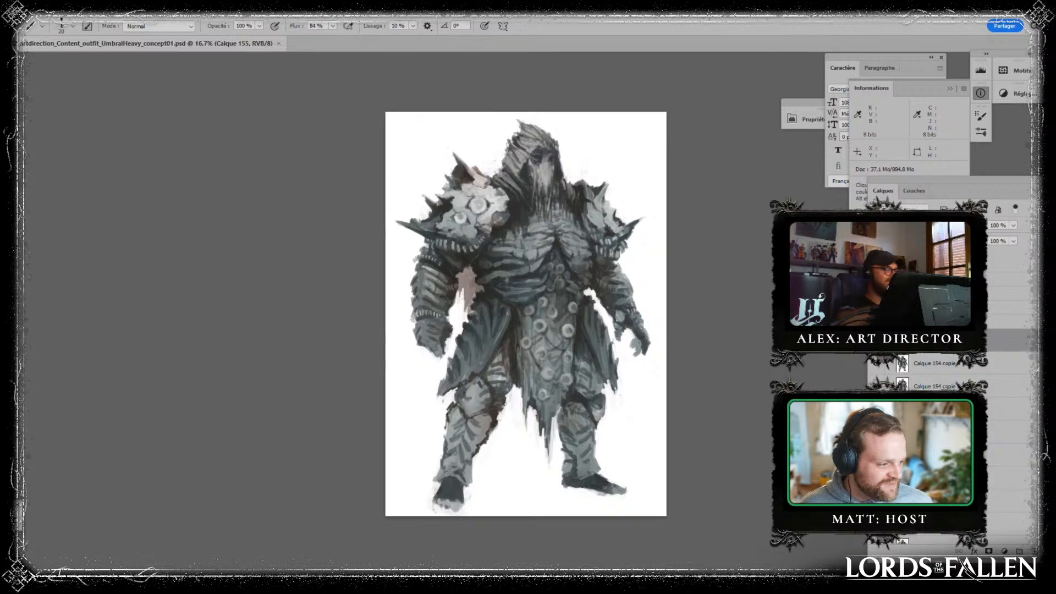
- Try a different blending mode on the new layer with radial gradients over the forearm below the larger pauldron
key("g")
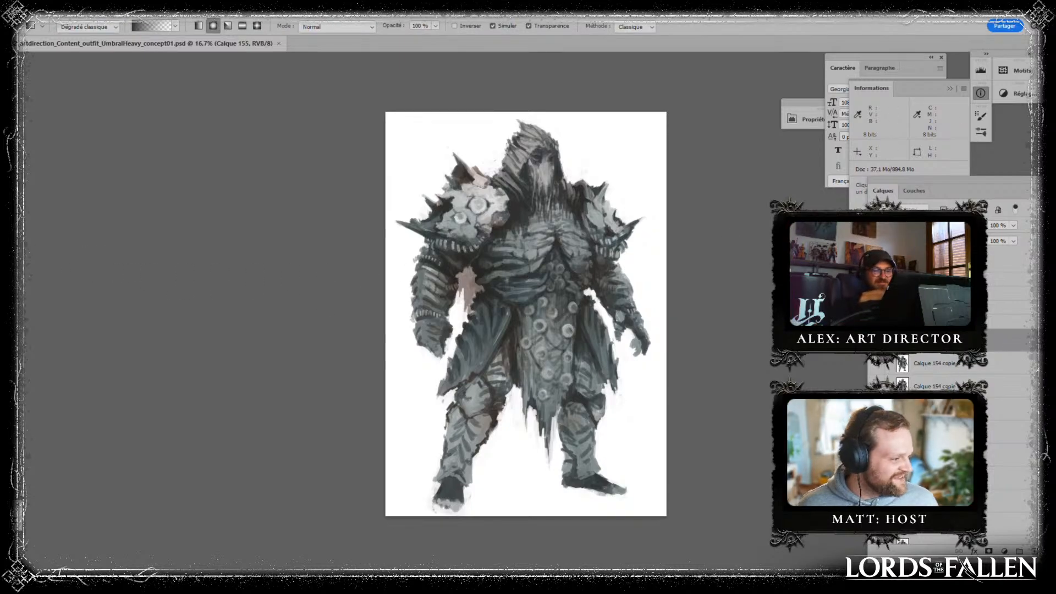
left_click(902, 225)
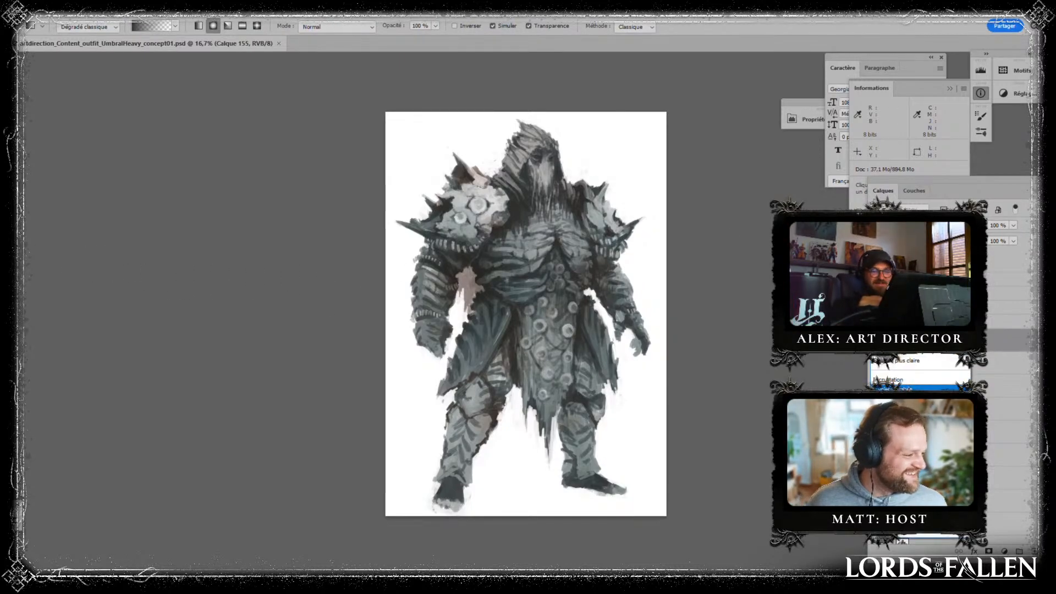
left_click(902, 389)
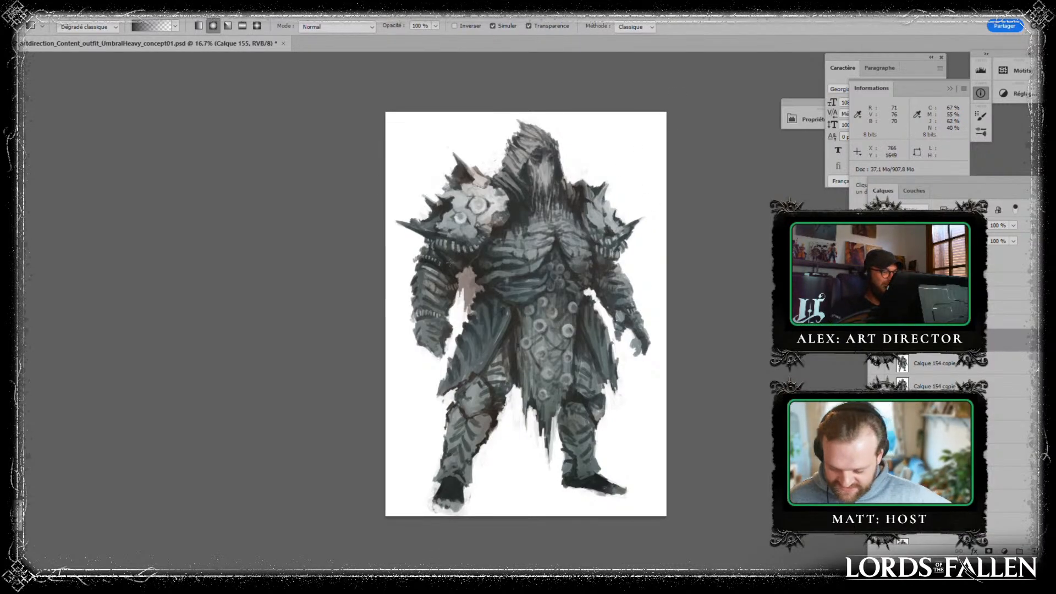
left_click(459, 311, "alt")
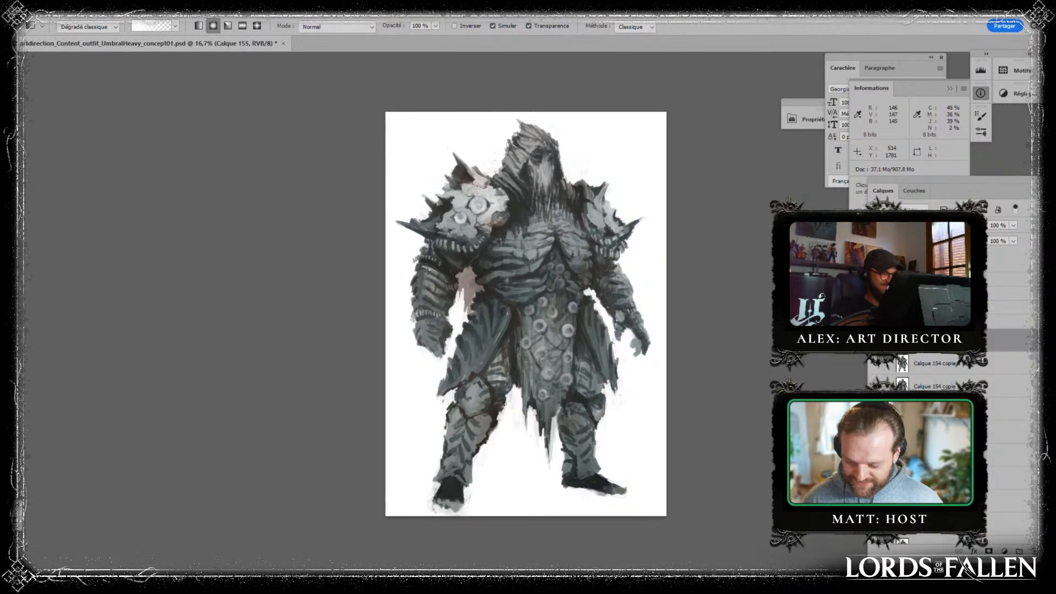
left_click_drag(430, 274, 447, 277)
key("ctrl+z")
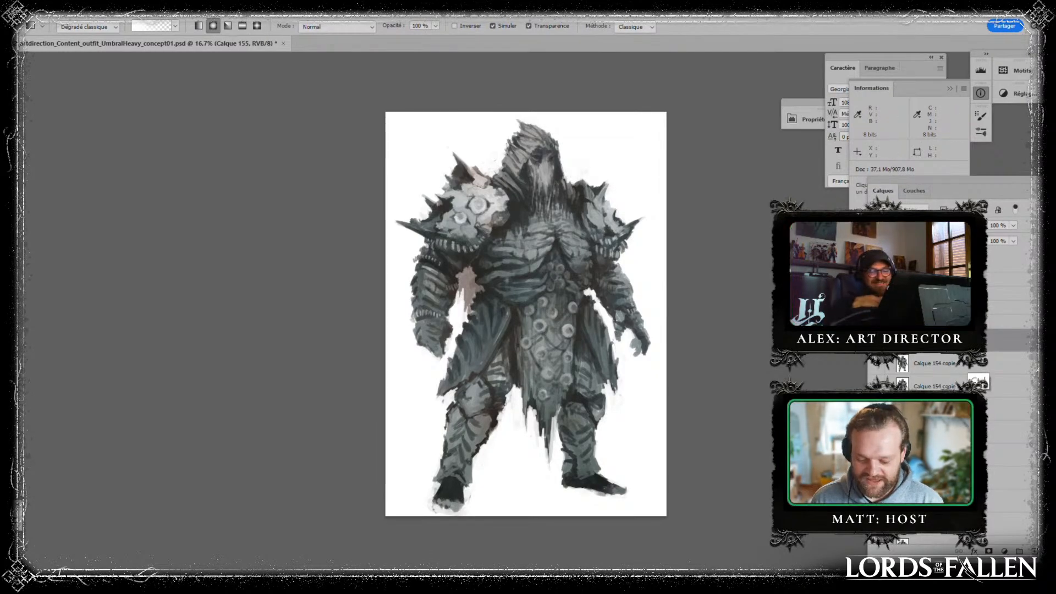
key("ctrl+z")
key("ctrl+shift+z")
- Change the layer's blending mode, lighten the hood and larger pauldron with white radial gradients, and enlarge the eraser to 200 px to soften them
left_click(929, 224)
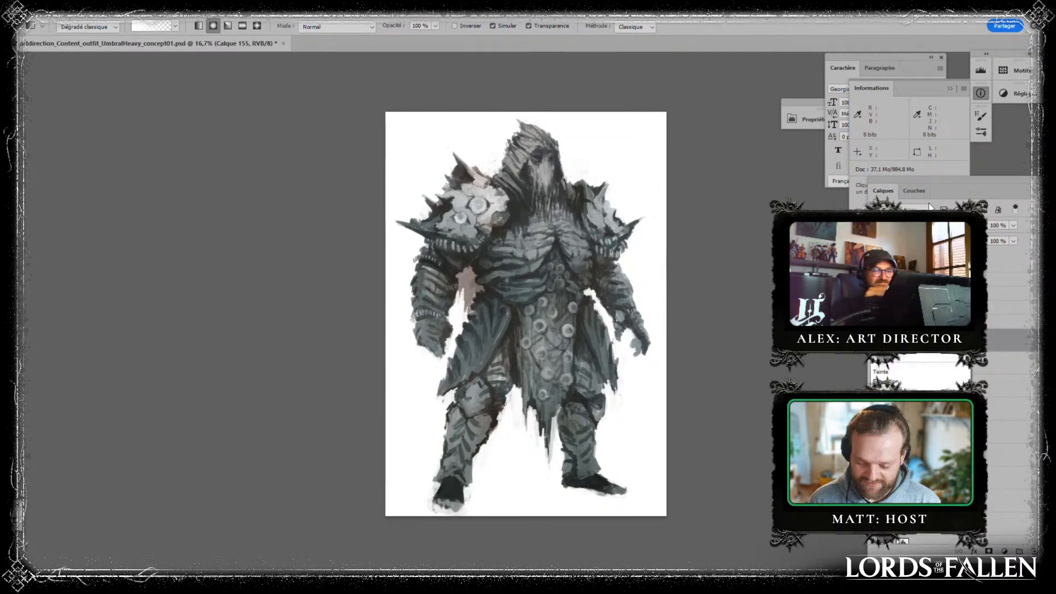
left_click(904, 388)
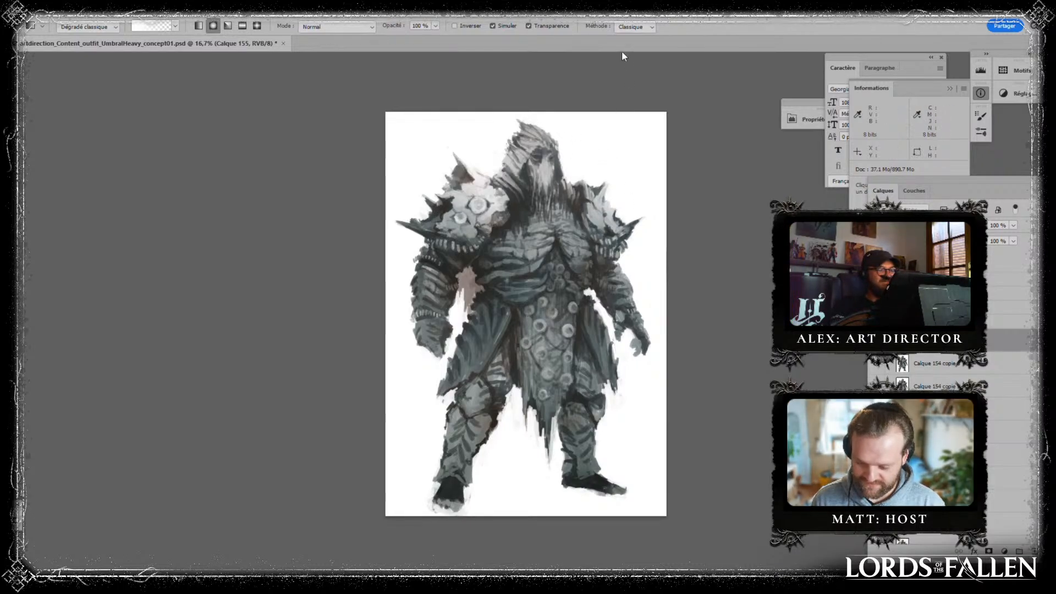
key("e")
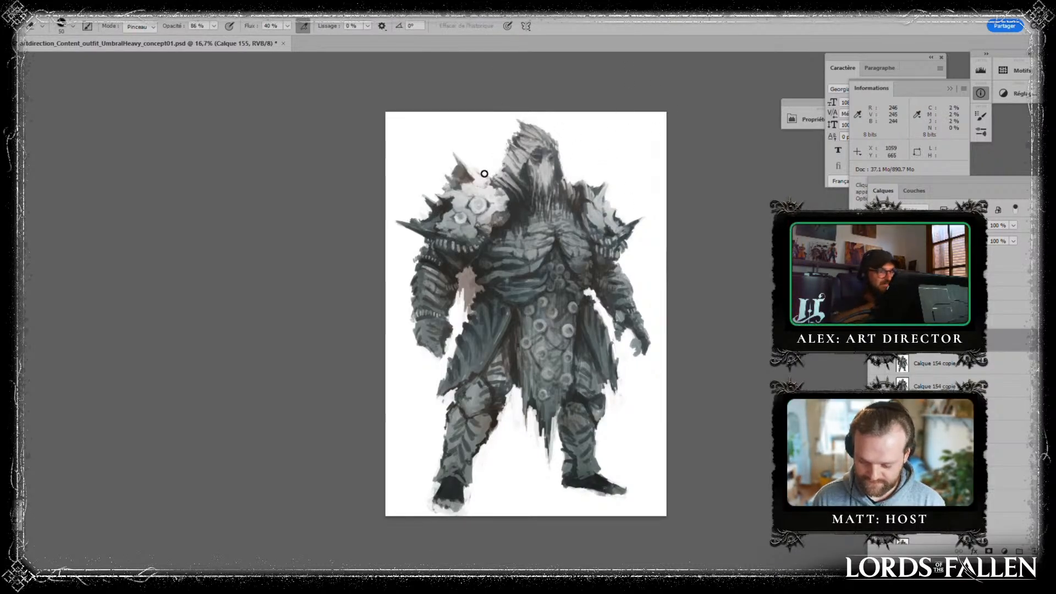
key("bracketright")
key("bracketright")
key("bracketright")
key("bracketright")
key("bracketright")
key("bracketright")
key("bracketright")
key("bracketright")
key("bracketright")
key("bracketright")
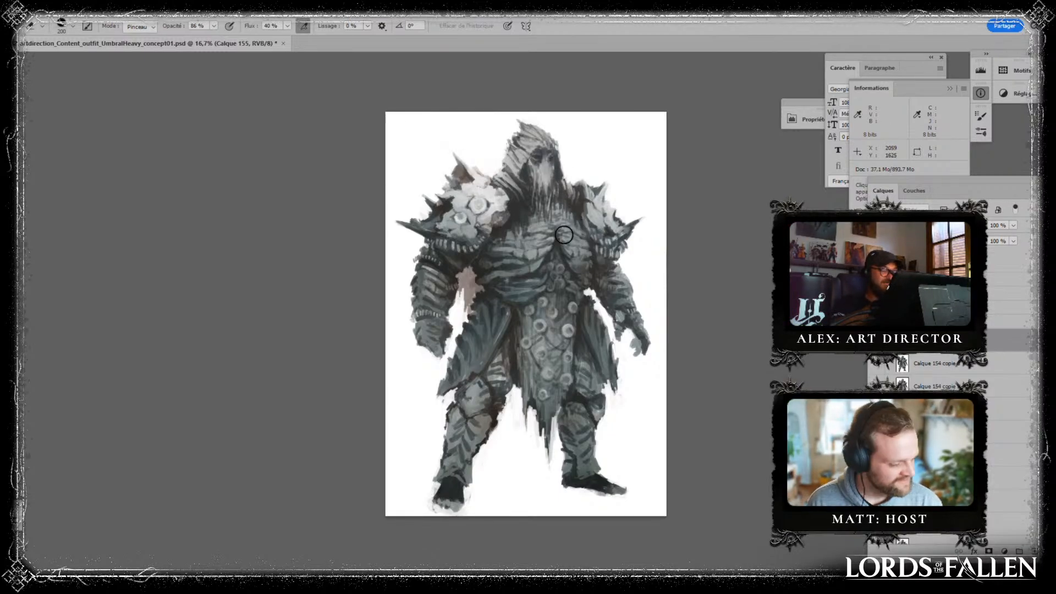
- Brighten the upper chest with short white radial gradients and switch back to the eraser to trim them
key("g")
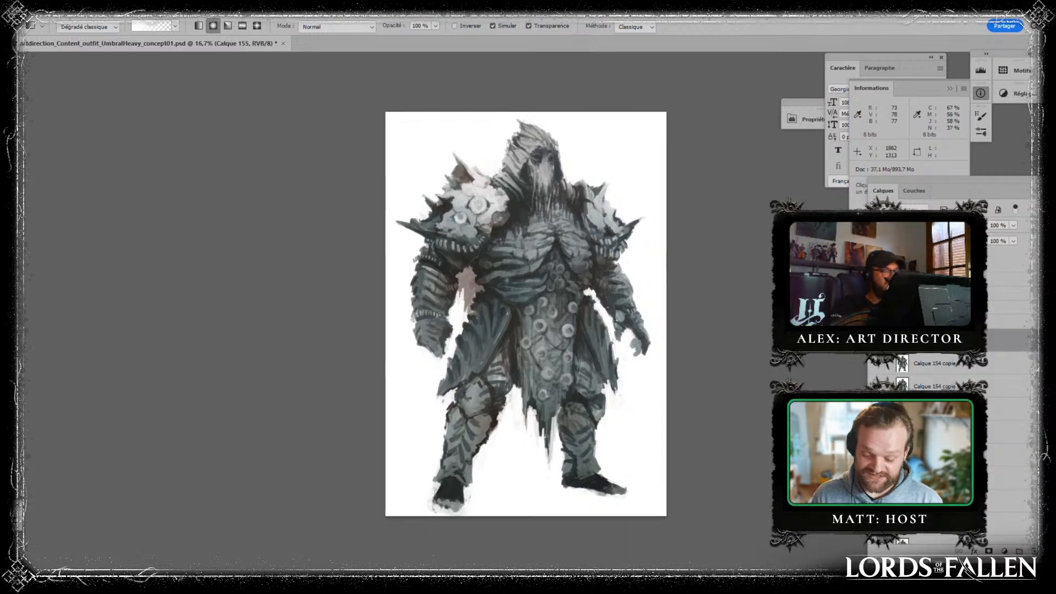
left_click_drag(555, 223, 597, 214)
mouse_move(520, 224)
left_mouse_down()
mouse_move(535, 255)
mouse_move(546, 224)
mouse_move(554, 232)
mouse_move(562, 218)
mouse_move(559, 247)
mouse_move(570, 253)
mouse_move(575, 221)
left_mouse_up()
key("b")
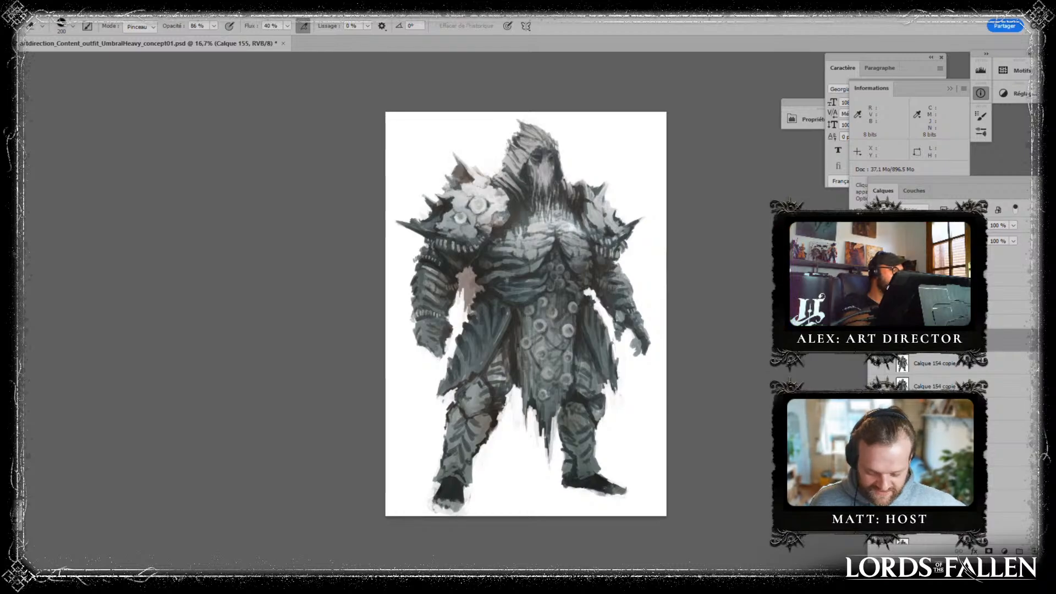
- Brighten the smaller pauldron and the forearm below the larger pauldron with white radial gradients, trimming the excess with the eraser
key("g")
key("b")
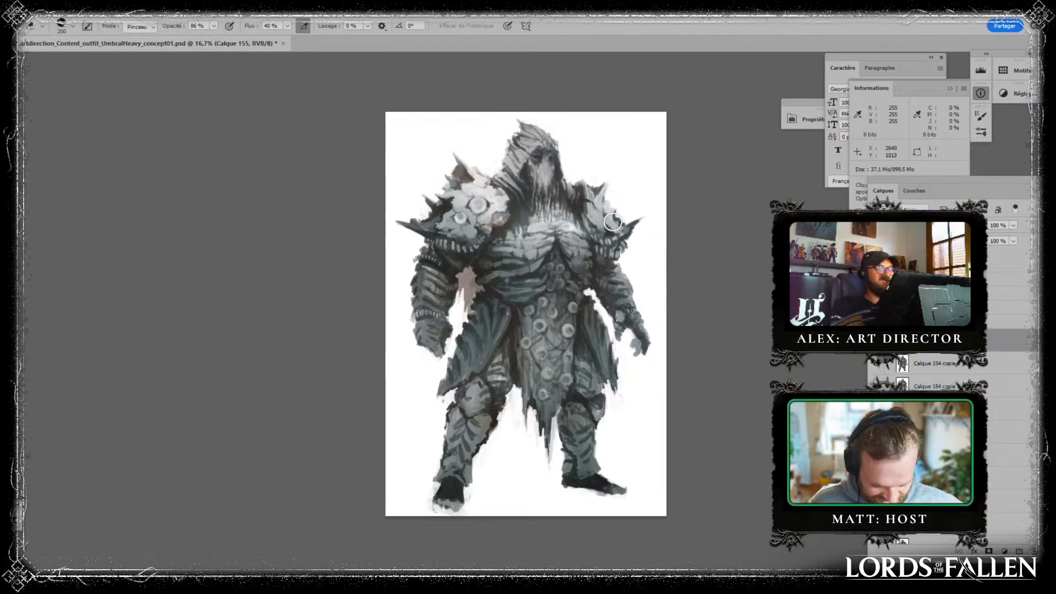
key("g")
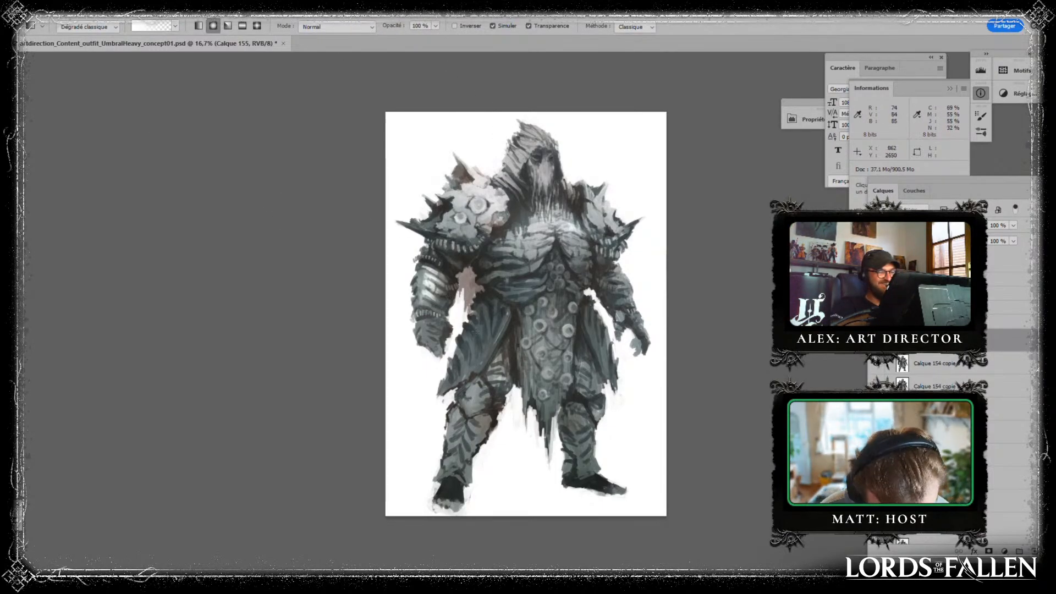
key("b")
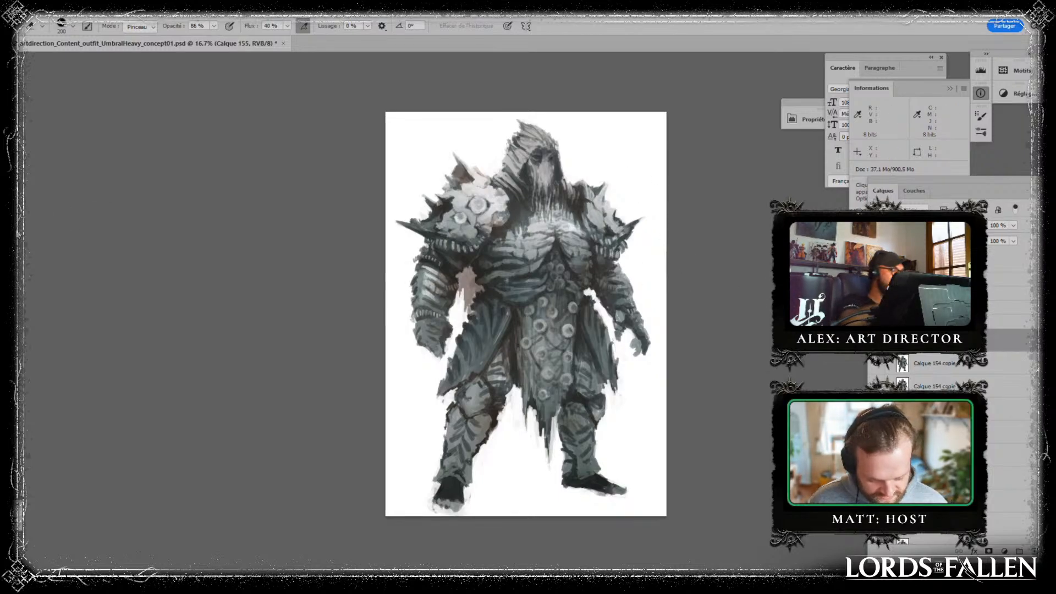
key("g")
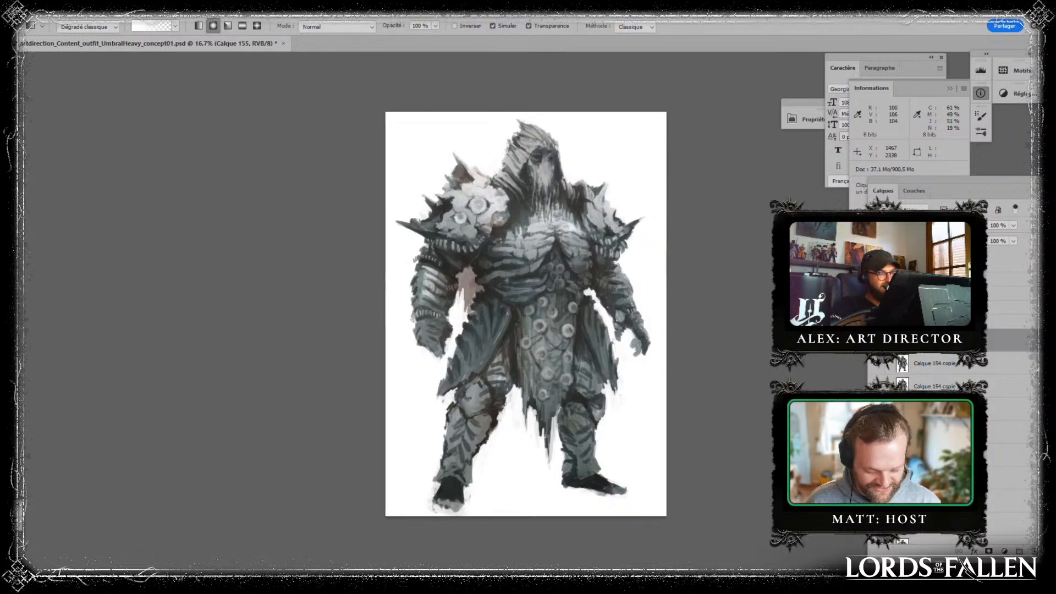
key("b")
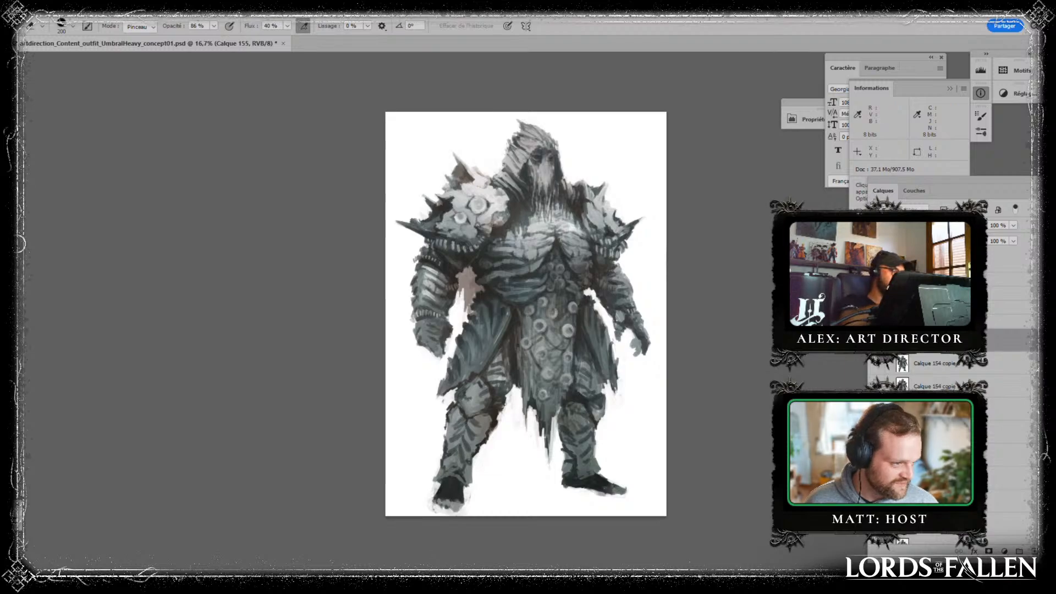
key("g")
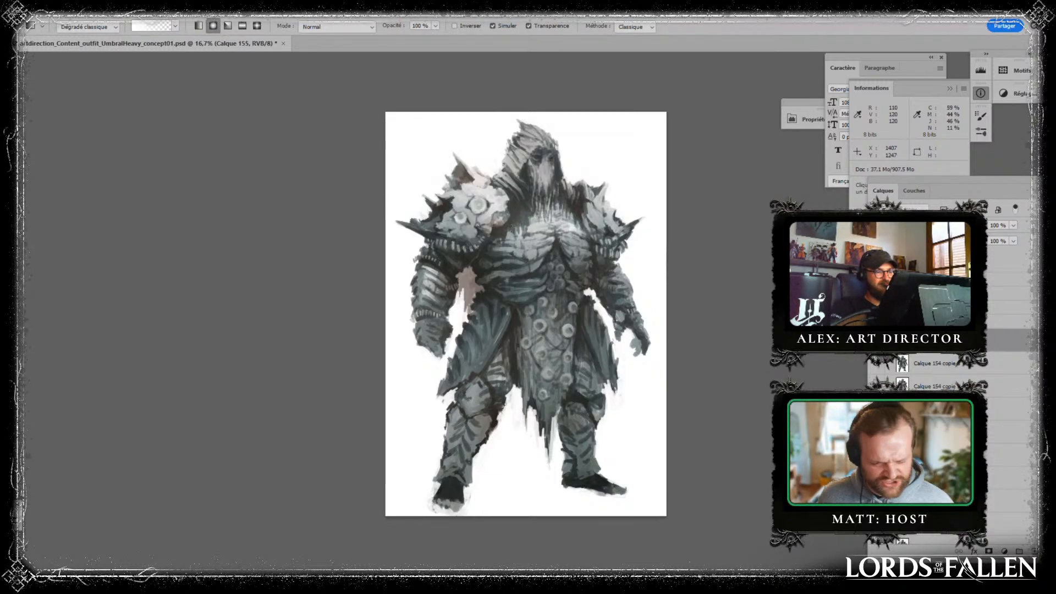
key("b")
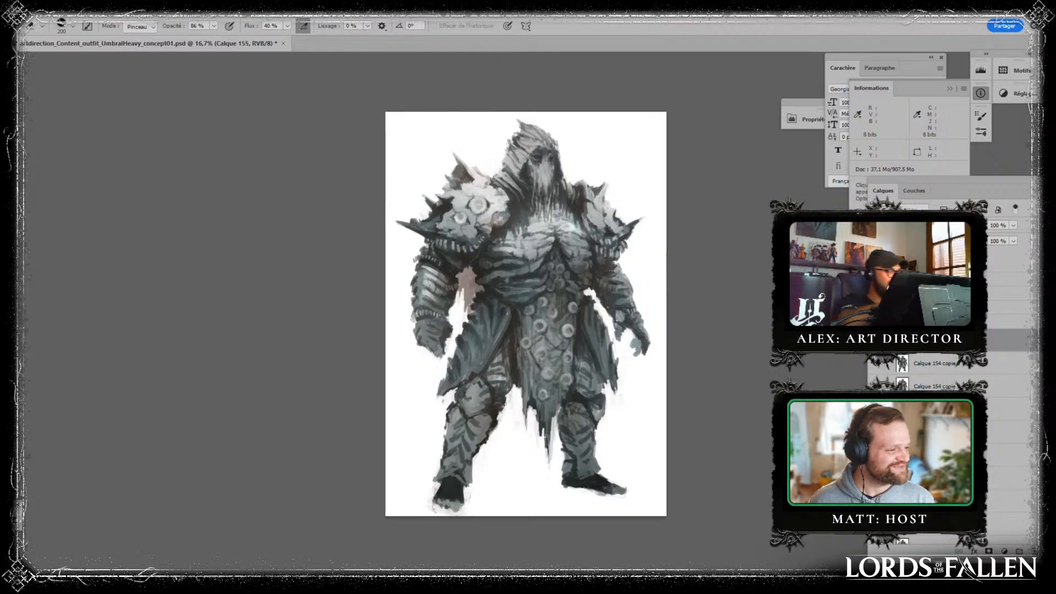
- Lighten the face opening of the hood with a short white radial gradient
key("g")
mouse_move(544, 175)
left_mouse_down()
mouse_move(555, 185)
mouse_move(543, 166)
mouse_move(545, 216)
left_mouse_up()
key("e")
- Darken the hood around the face with a radial gradient in a dark colour sampled from the figure, and erase part of it over the face
key("g")
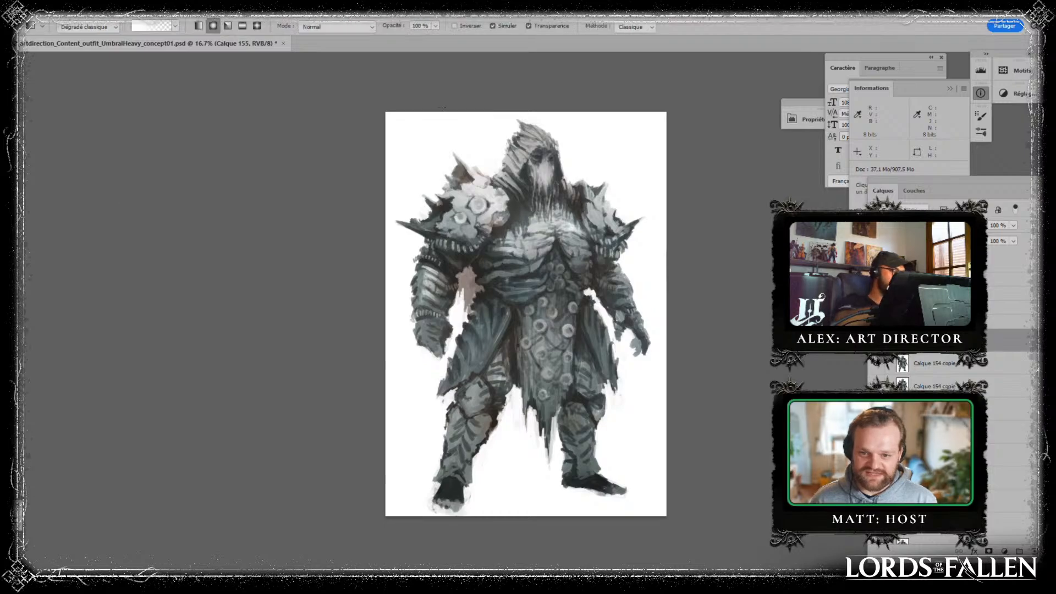
left_click(579, 210, "alt")
left_click_drag(535, 158, 544, 185)
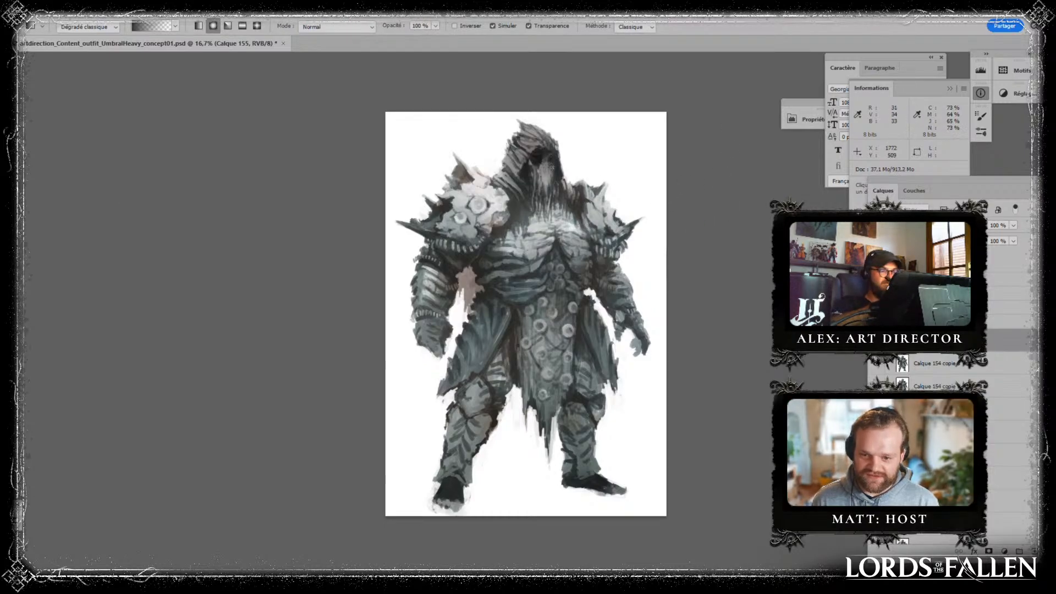
key("e")
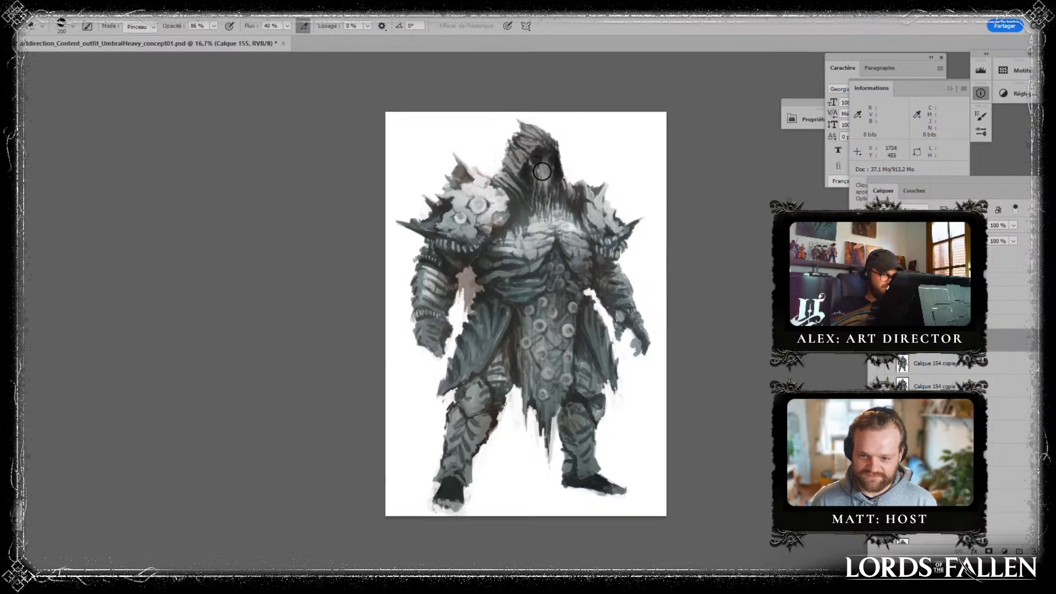
left_click_drag(542, 171, 548, 175)
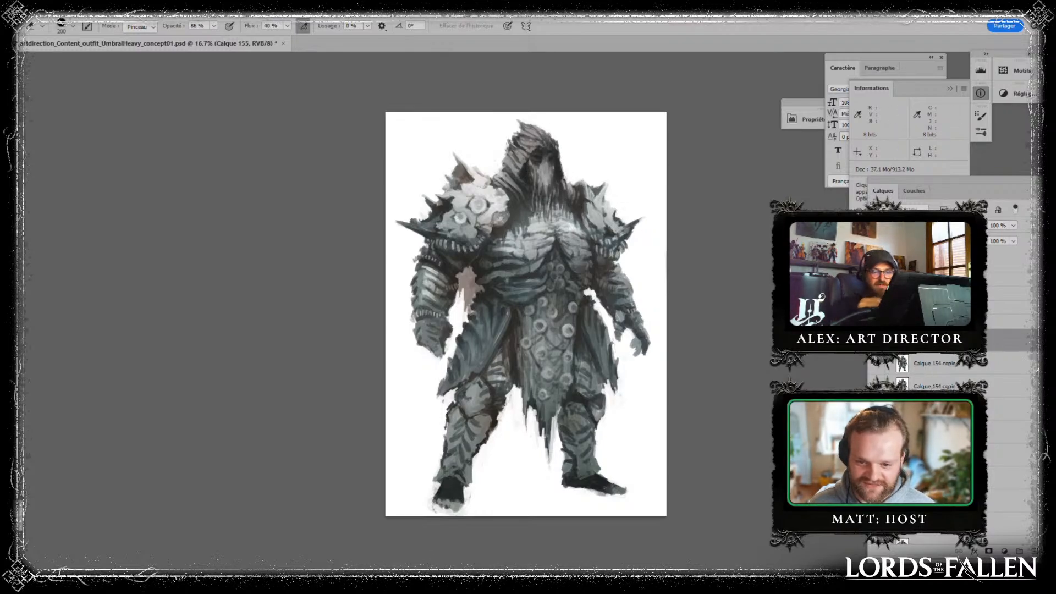
- Merge the lighting layer into the figure and paint small dark details on both wrists with sampled colours on a new layer
key("ctrl+e")
key("ctrl+shift+alt+n")
key("b")
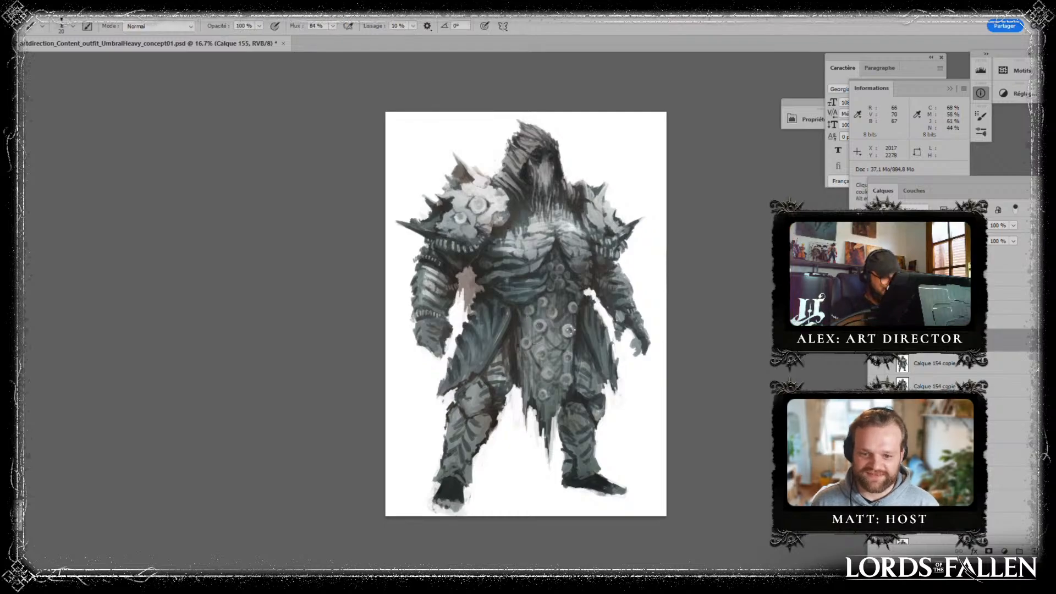
key("alt")
left_click(421, 218, "alt")
left_click(453, 194, "alt")
left_click(456, 276, "alt")
left_click(451, 270, "alt")
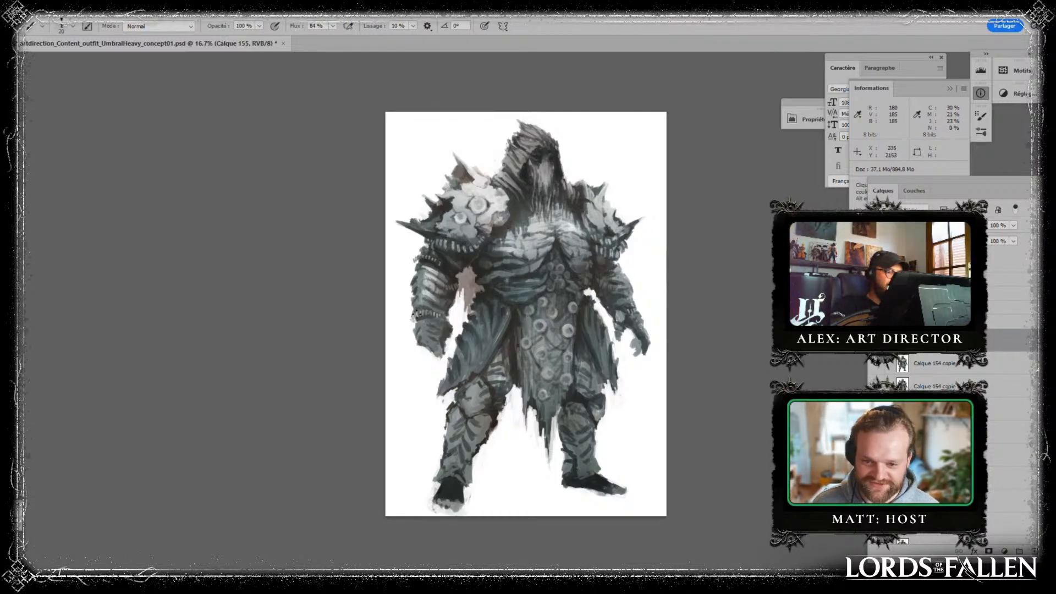
mouse_move(418, 317)
left_mouse_down()
mouse_move(433, 317)
mouse_move(412, 319)
left_mouse_up()
left_click(421, 332, "alt")
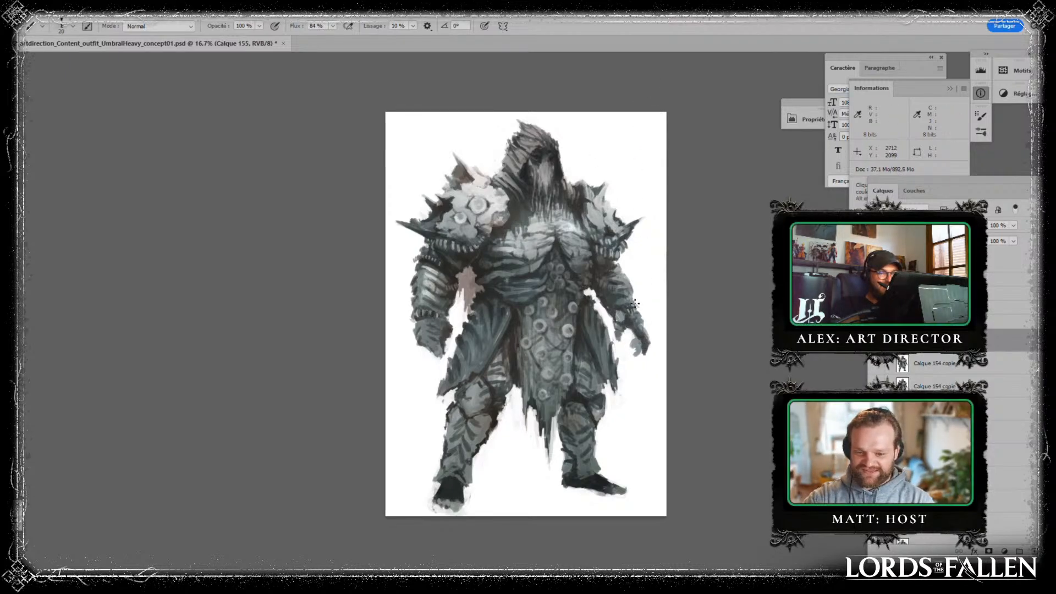
left_click_drag(638, 306, 640, 312)
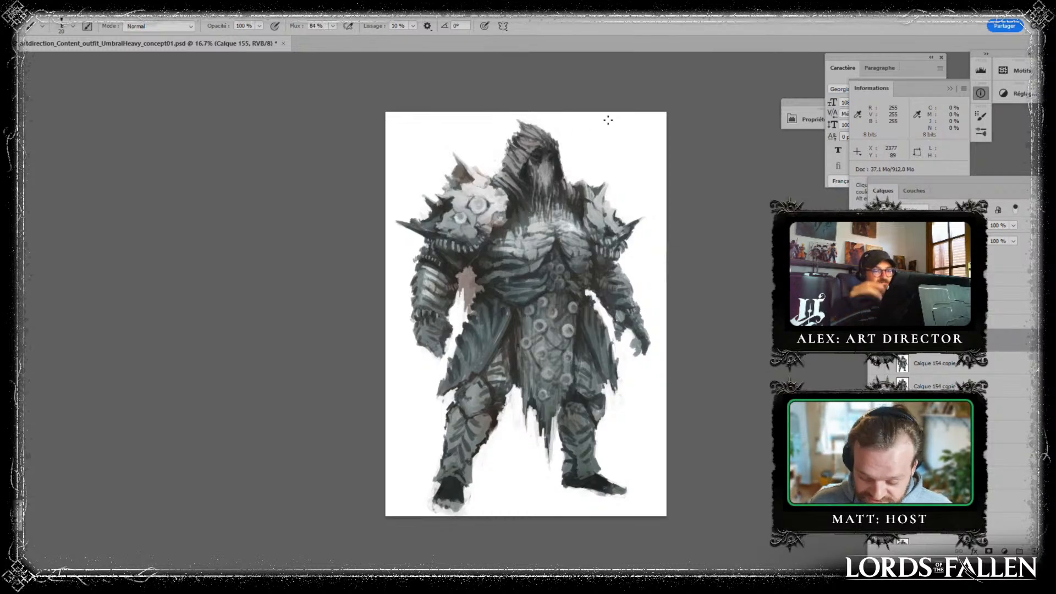
- Merge the detail layer down, duplicate the figure, and add a new layer set to the Incrustation (Overlay) blending mode
key("ctrl+e")
key("ctrl+j")
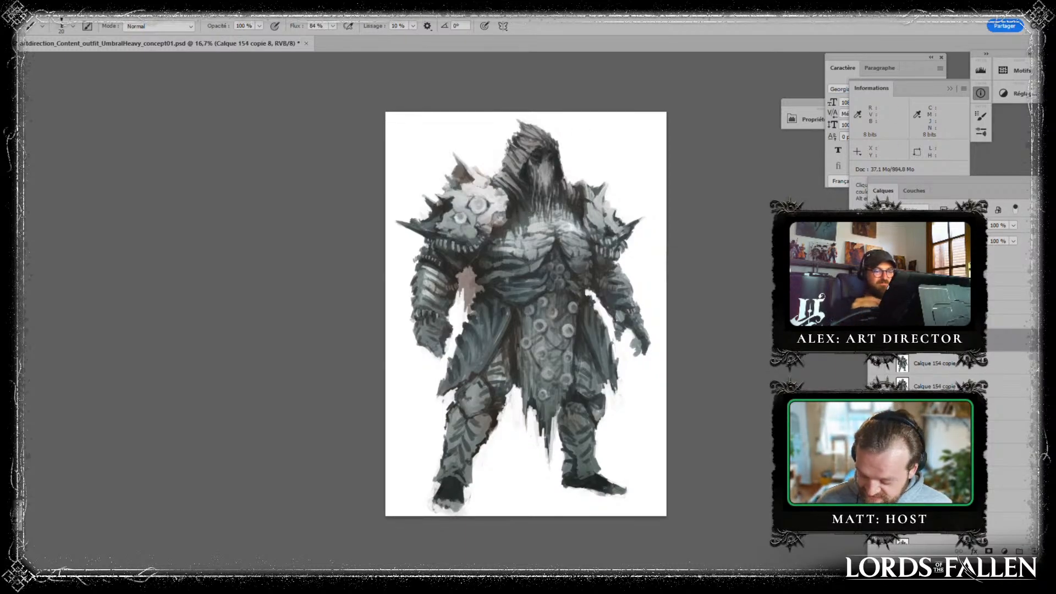
left_click(1035, 552)
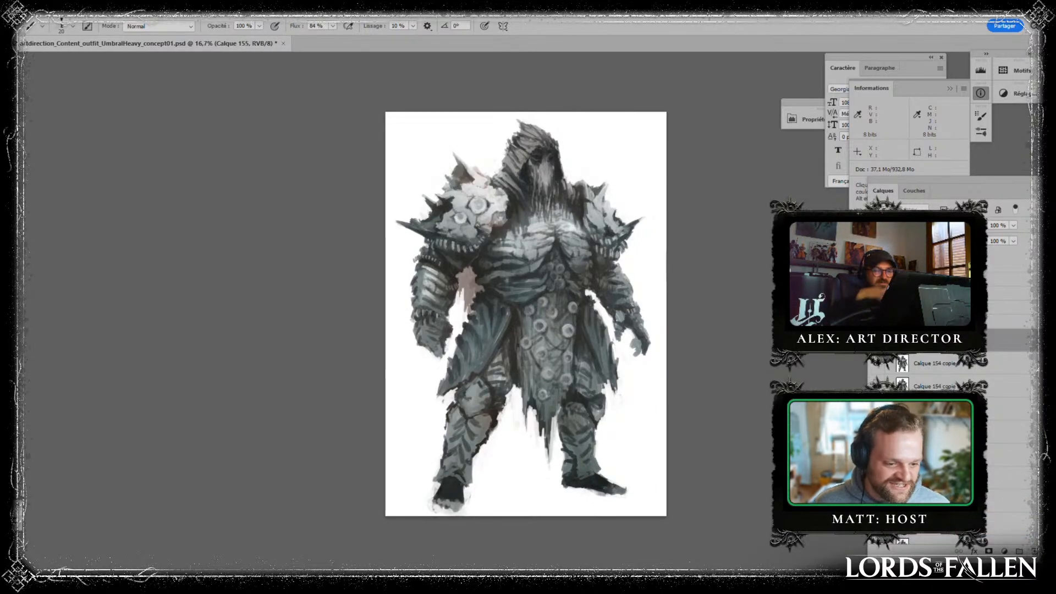
left_click(908, 225)
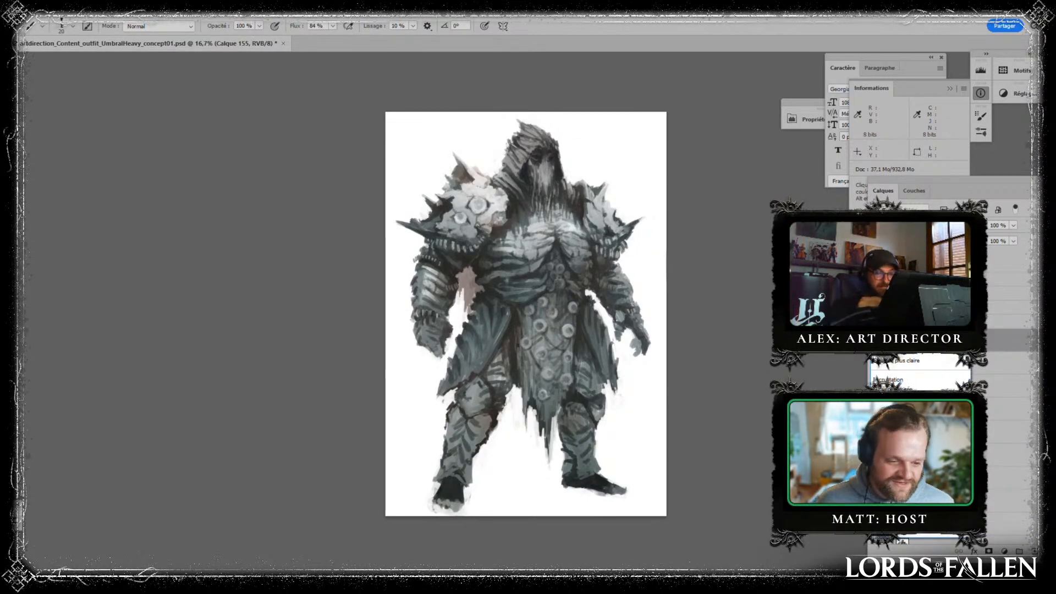
left_click(900, 380)
- Apply dark radial gradients around the waist beside the arm below the smaller pauldron, and erase where they spill over
key("g")
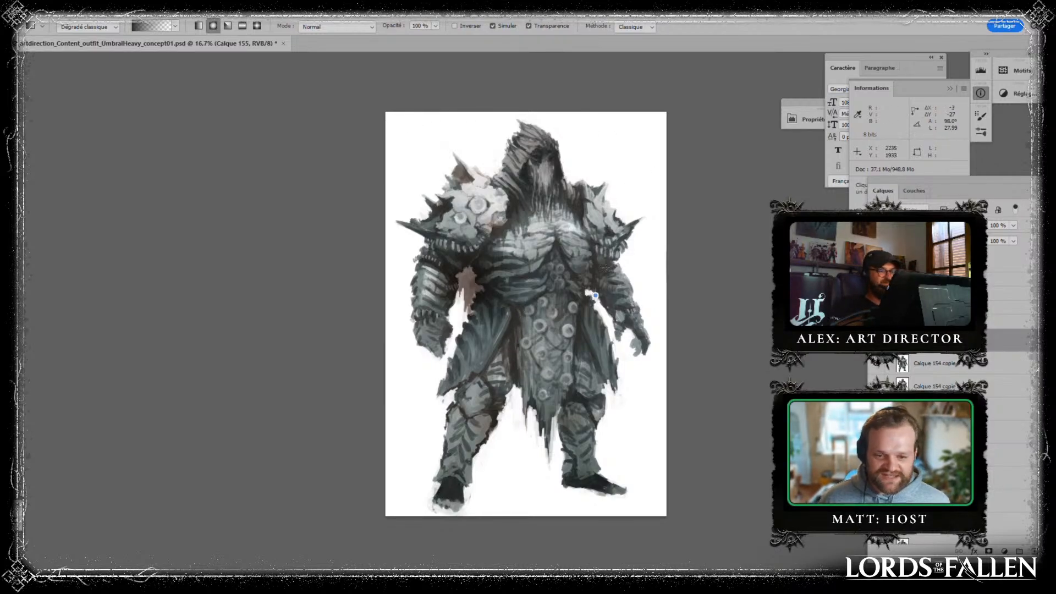
key("b")
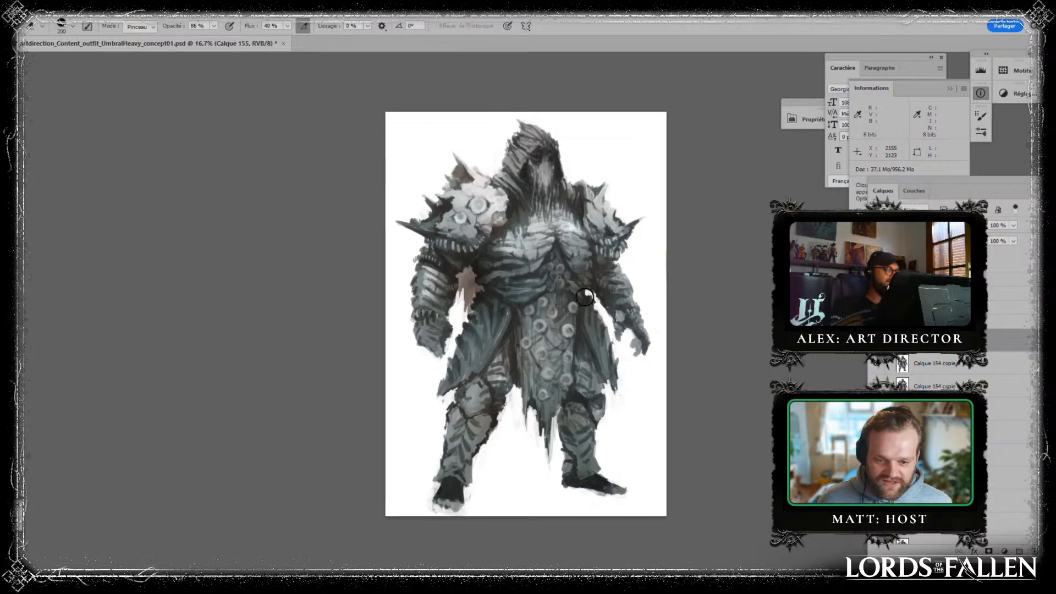
key("g")
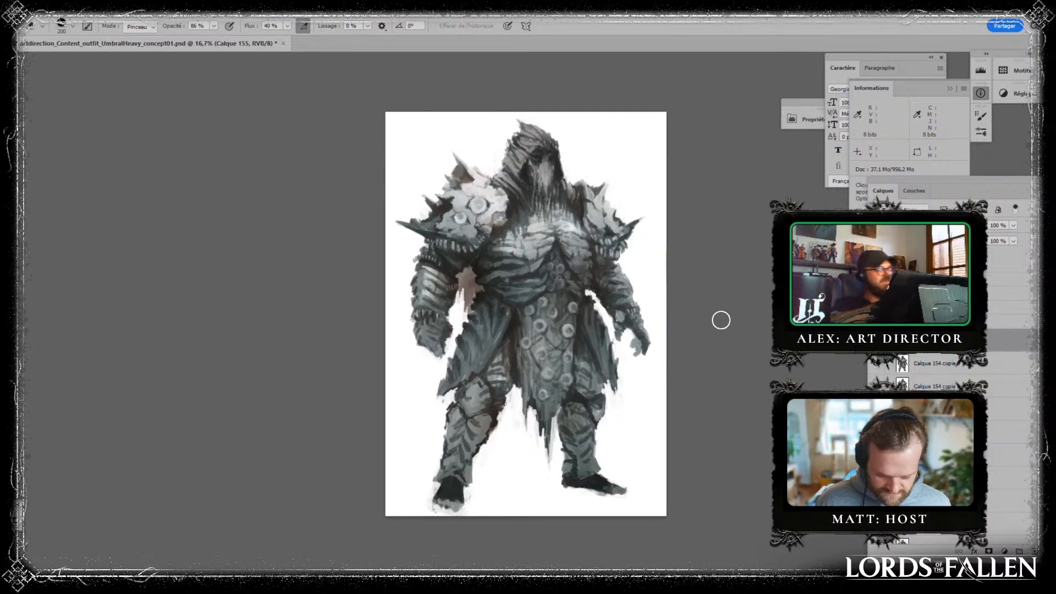
key("g")
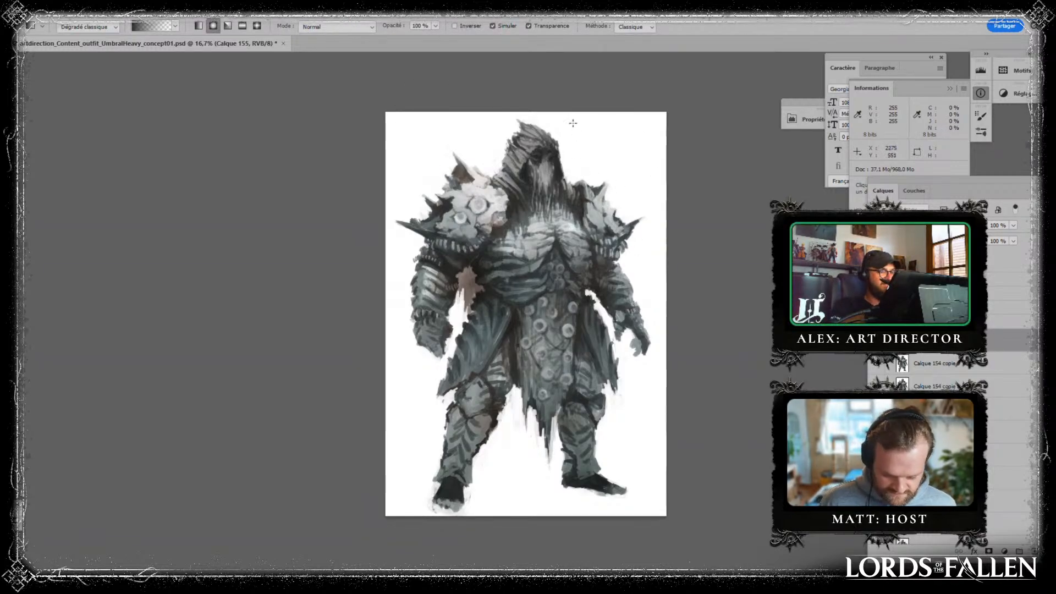
key("e")
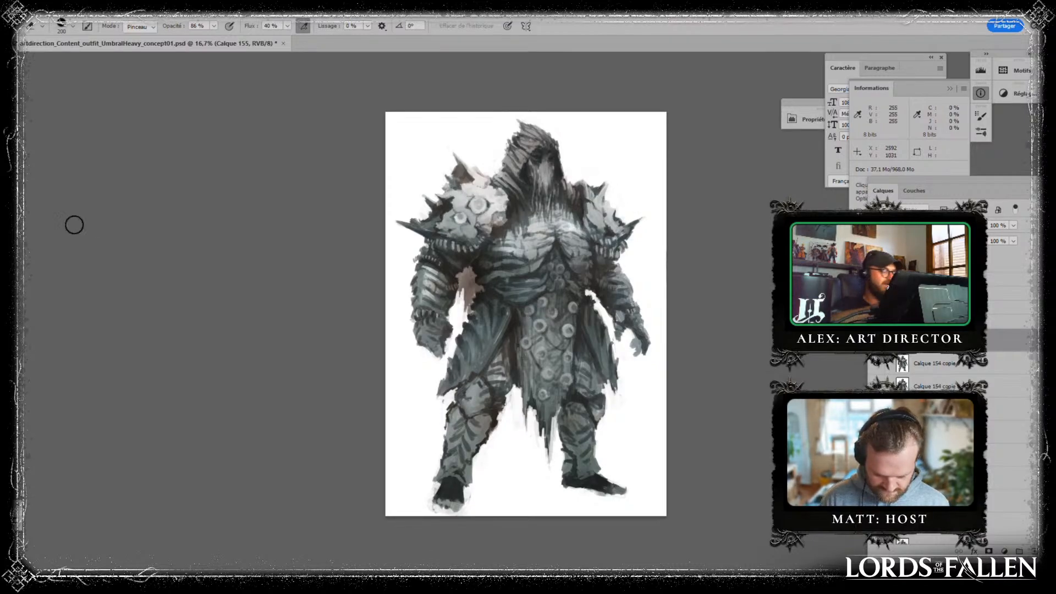
- Paint dark details on the foot of the leg below the larger pauldron, enlarging the brush to 30 px
key("b")
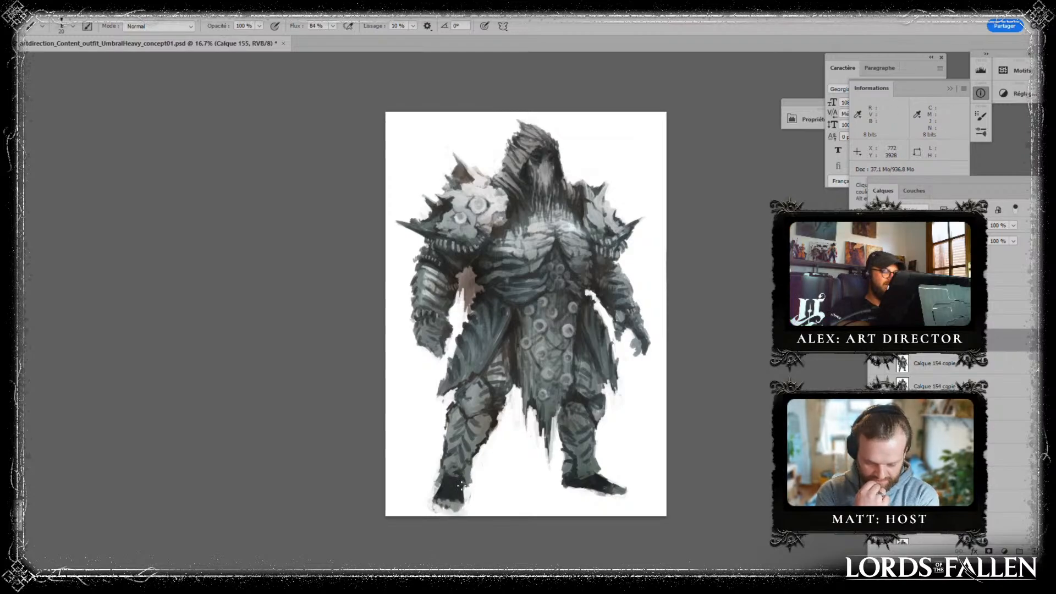
key("alt")
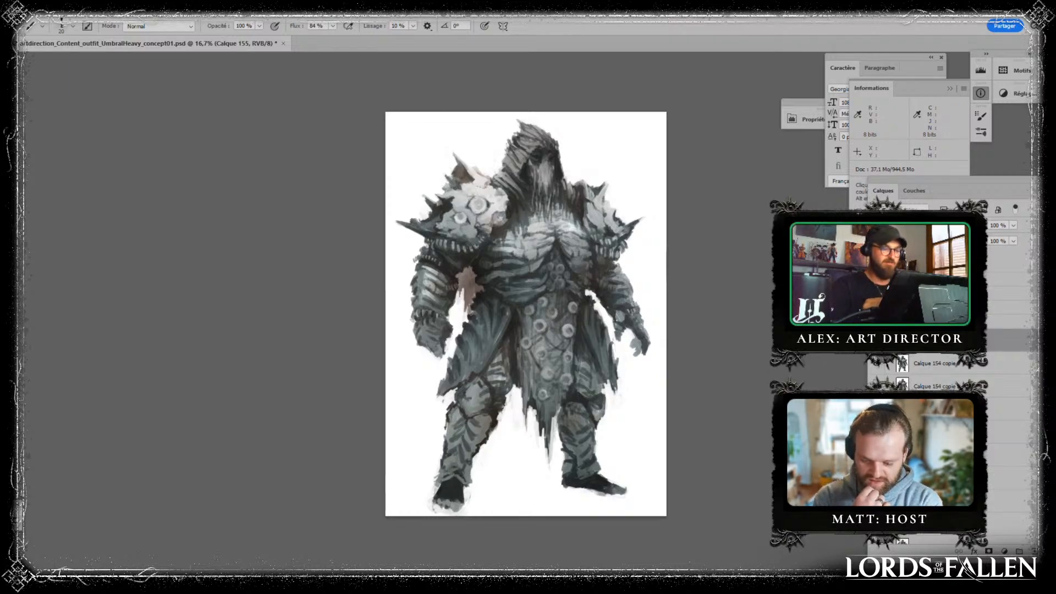
key("bracketright")
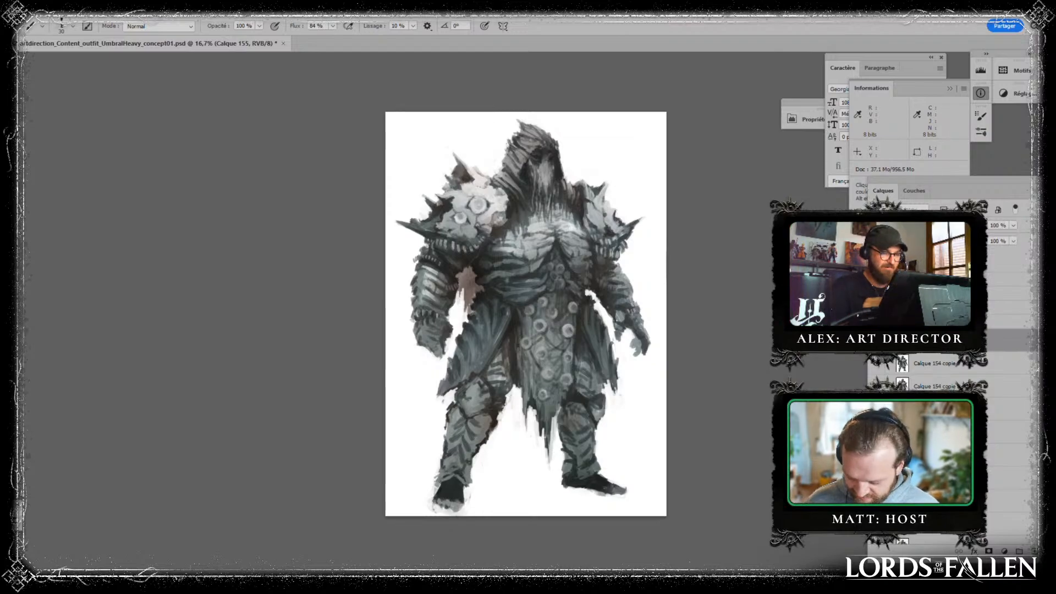
- Mirror the canvas horizontally and merge the detail layer into the figure layer
key("ctrl+shift+h")
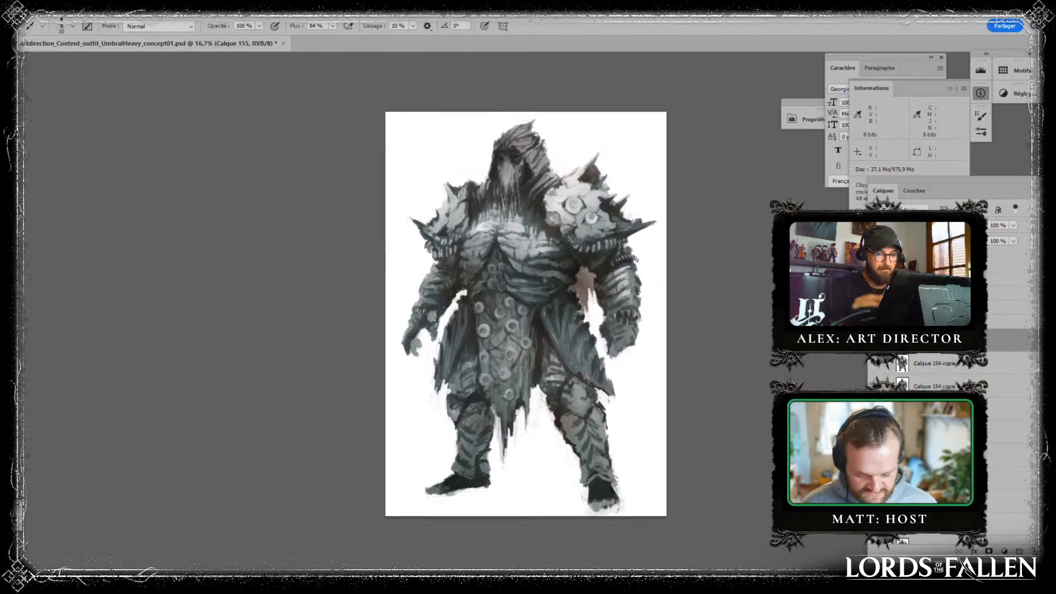
key("ctrl+e")
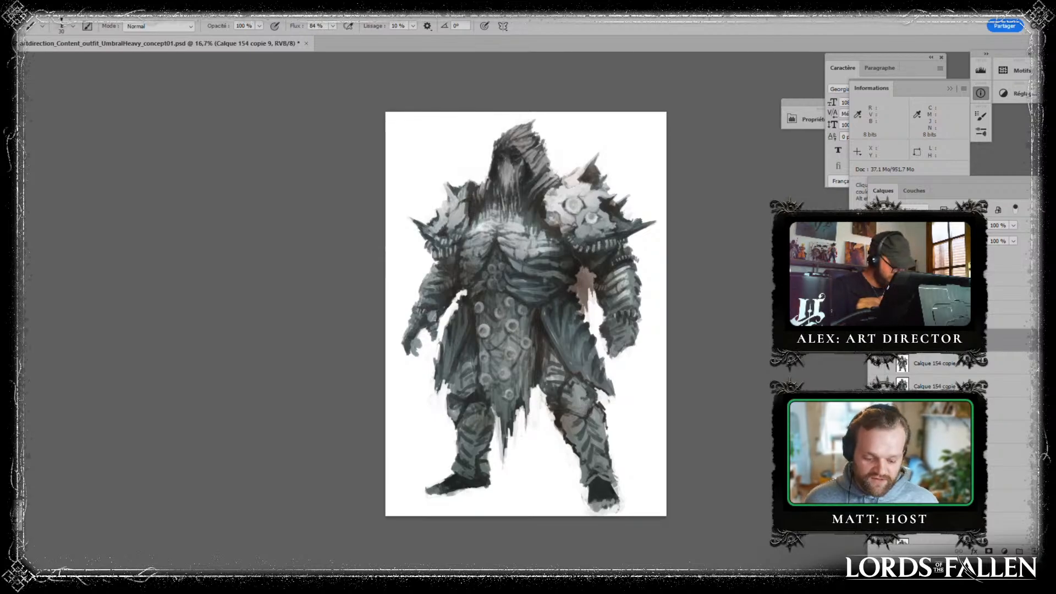
- Reshape the sole of the foot below the smaller pauldron with Liquify, using a brush size of 311
key("ctrl+shift+x")
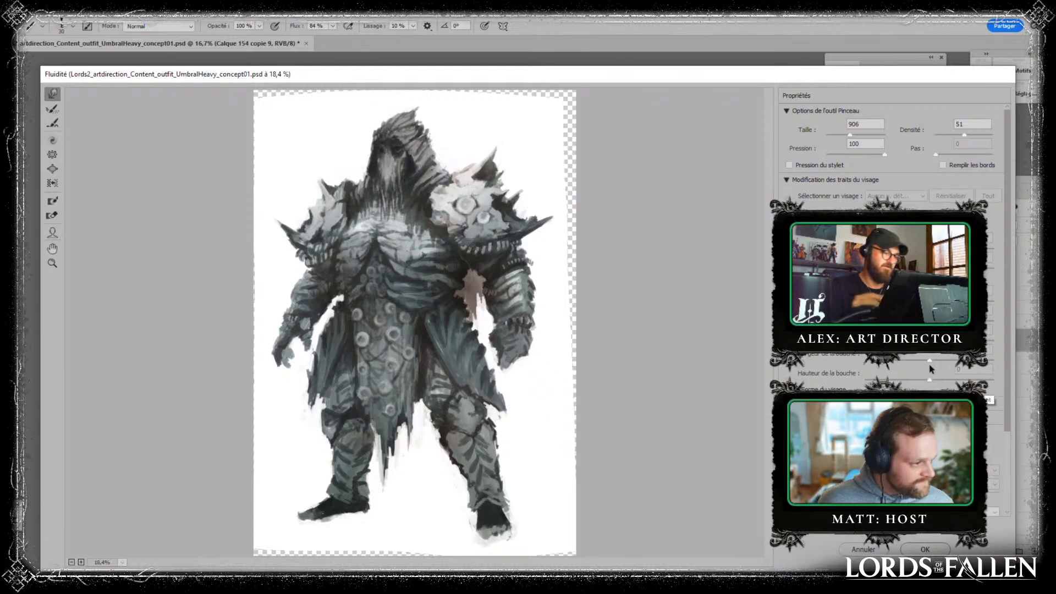
left_click_drag(850, 135, 849, 142)
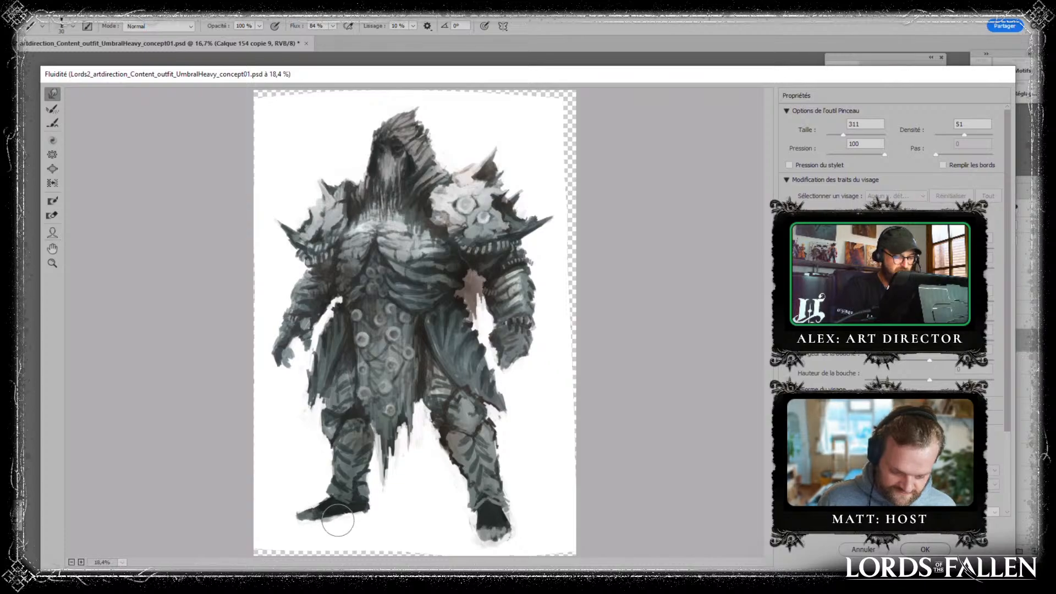
left_click_drag(329, 520, 367, 515)
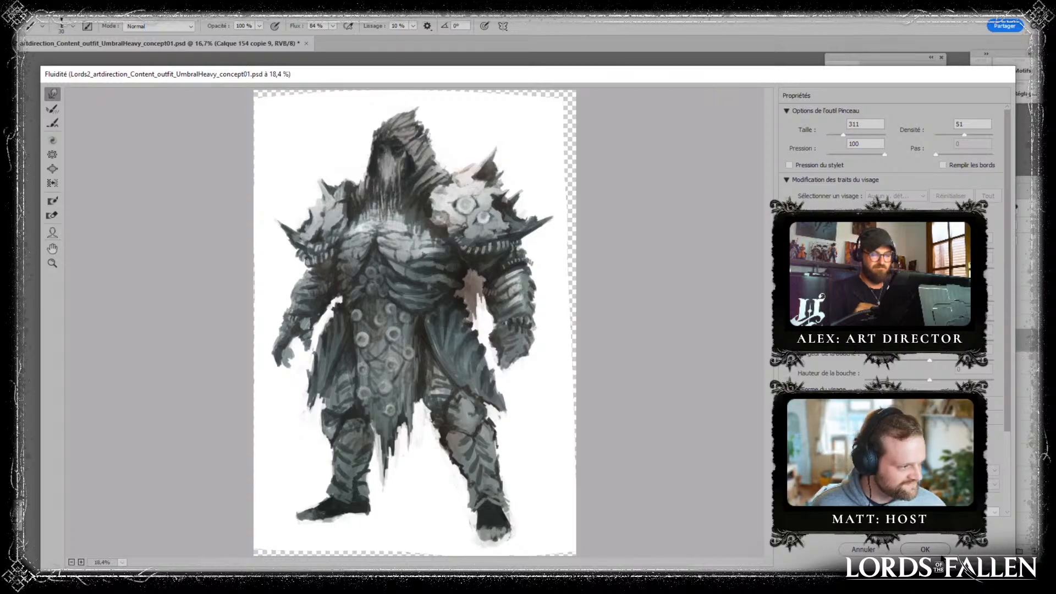
key("Return")
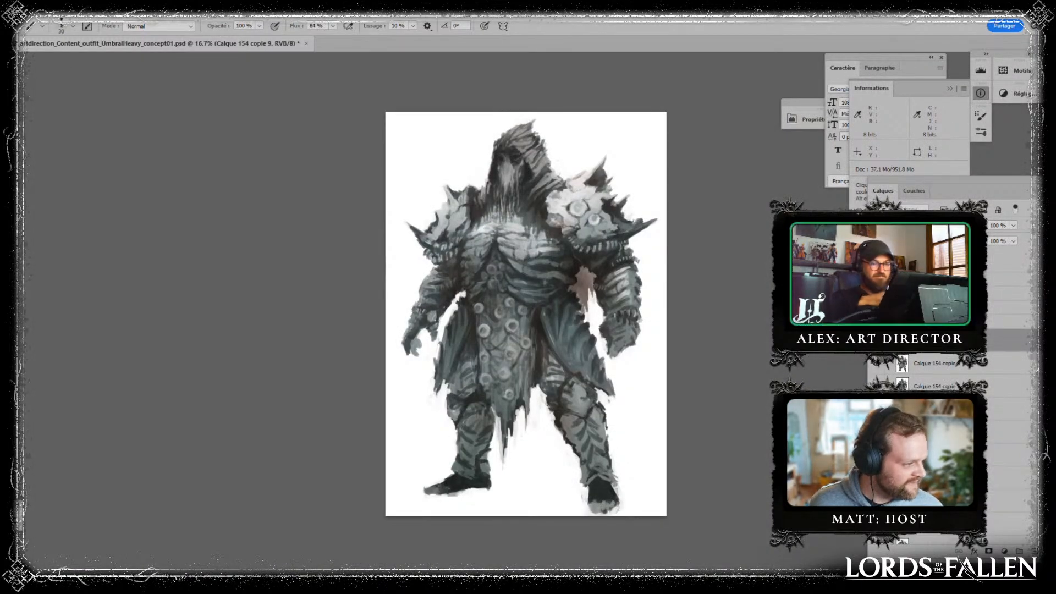
- Duplicate the figure layer and distort the copy, pulling its upper corners inward and the lower corner below the larger pauldron slightly outward and up
key("ctrl+j")
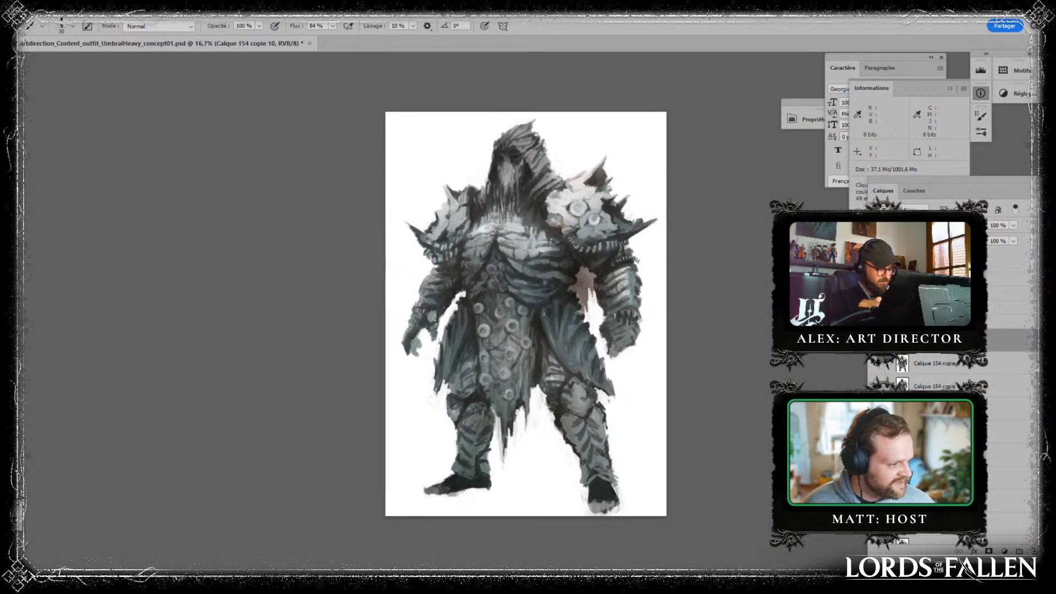
key("ctrl+t")
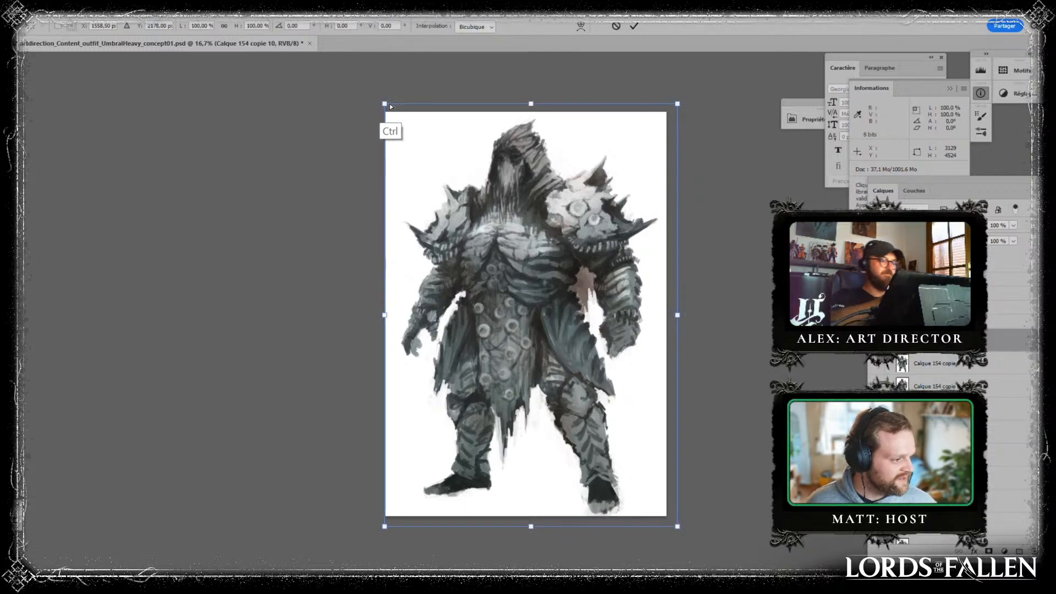
left_click_drag(385, 103, 395, 102)
left_click_drag(675, 104, 670, 105)
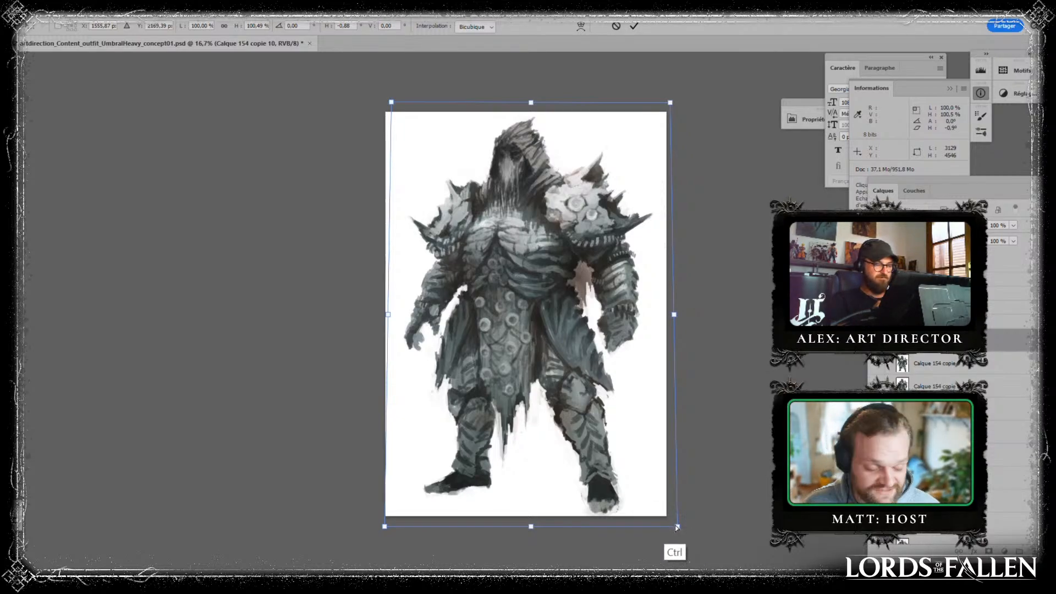
left_click_drag(676, 528, 681, 523)
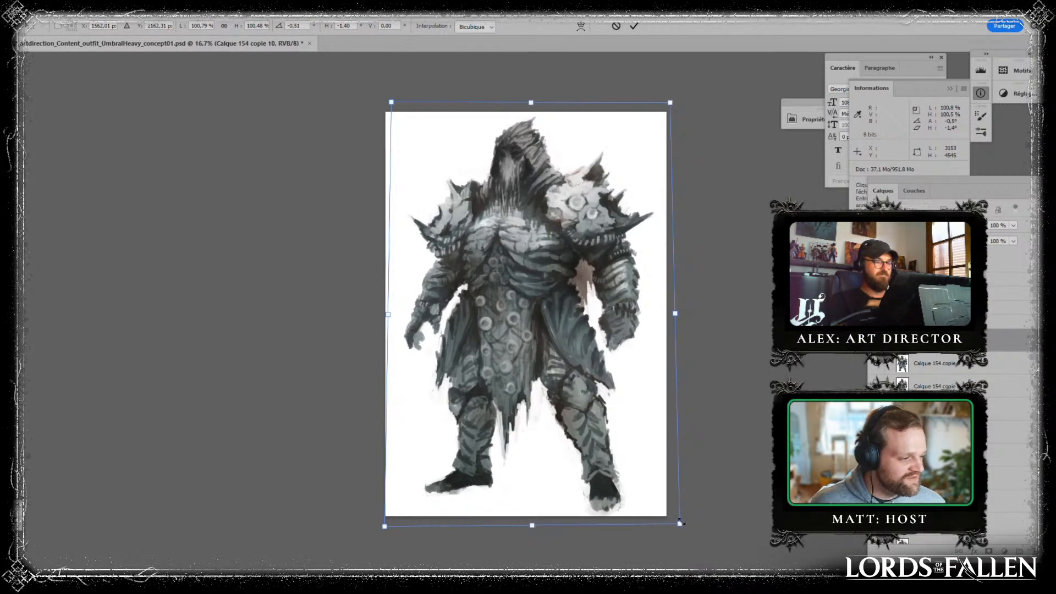
key("Return")
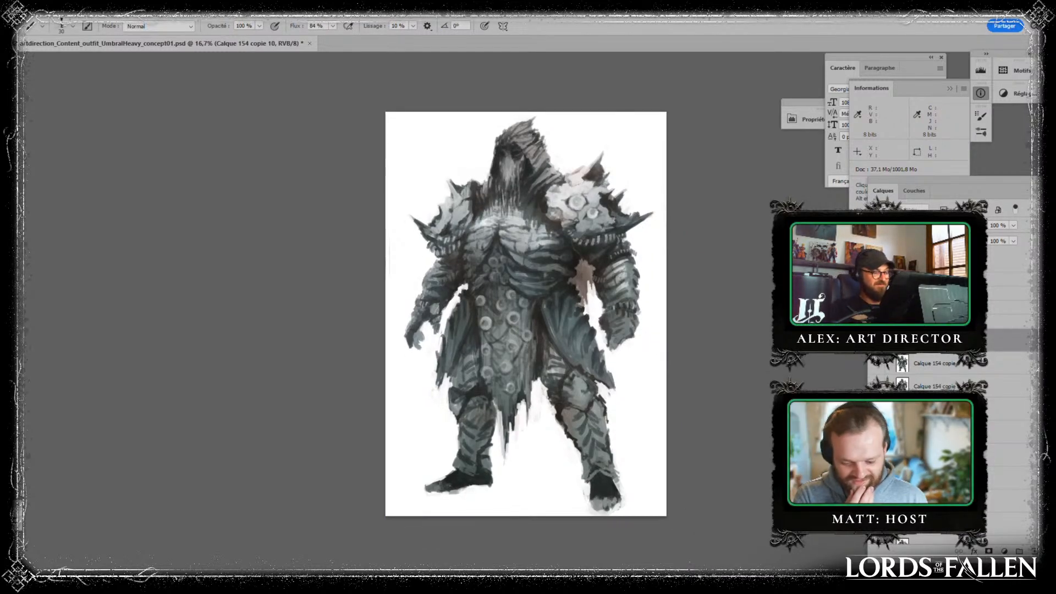
- Stamp the visible layers into a new layer and mirror the canvas horizontally, retouching the outer edge of the hood
left_click(875, 340)
left_click(876, 340)
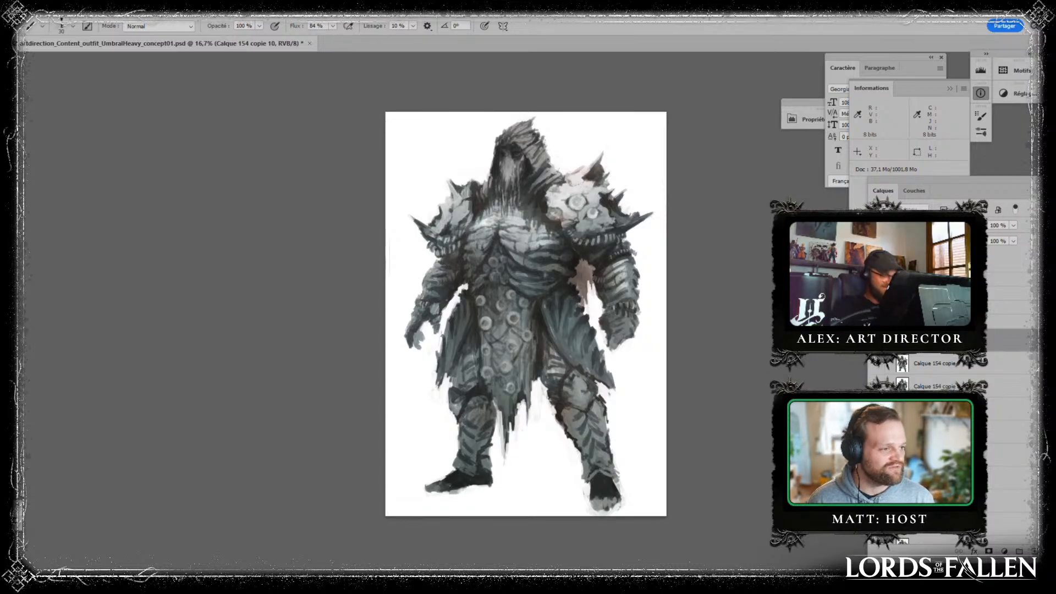
key("ctrl+alt+shift+e")
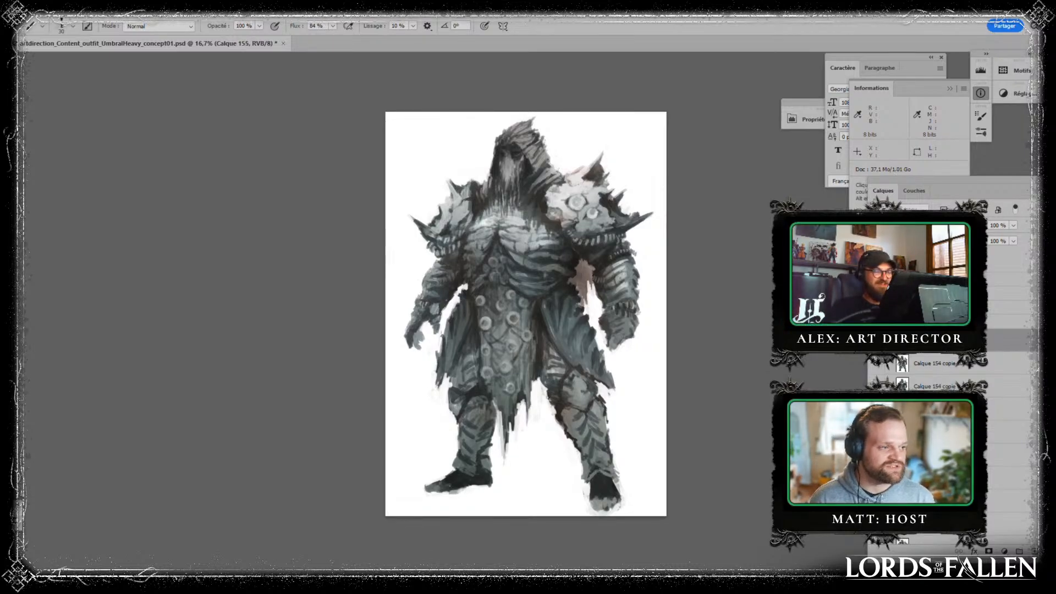
key("ctrl+shift+h")
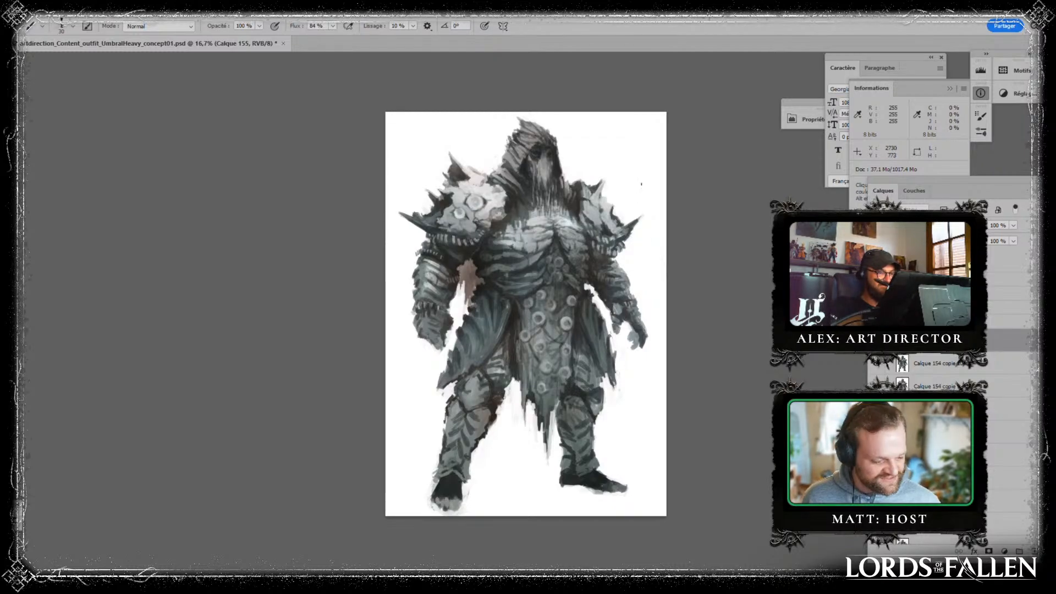
left_click(650, 252, "alt")
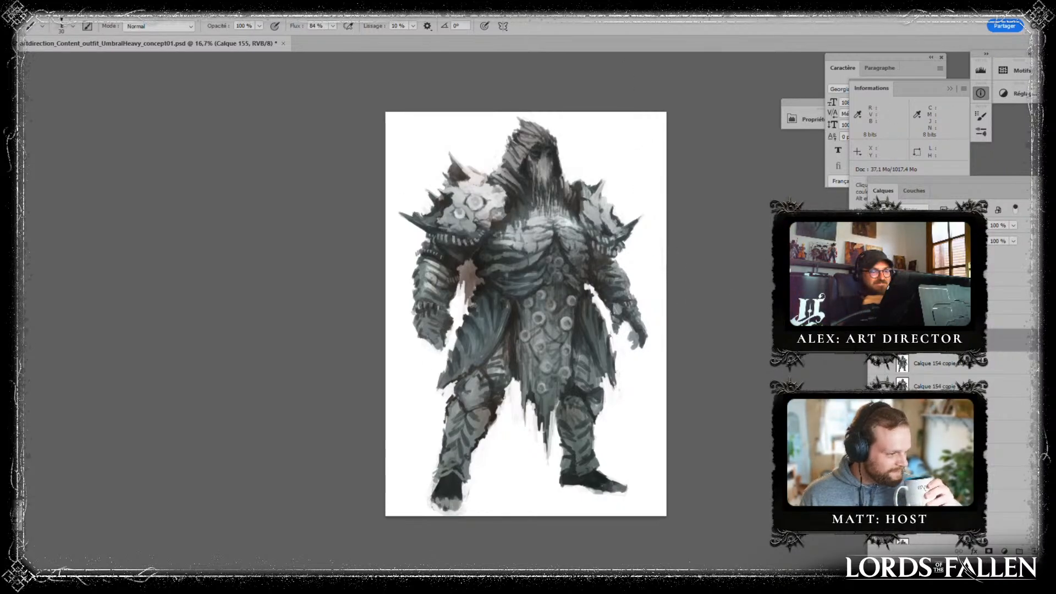
left_click(555, 173, "alt")
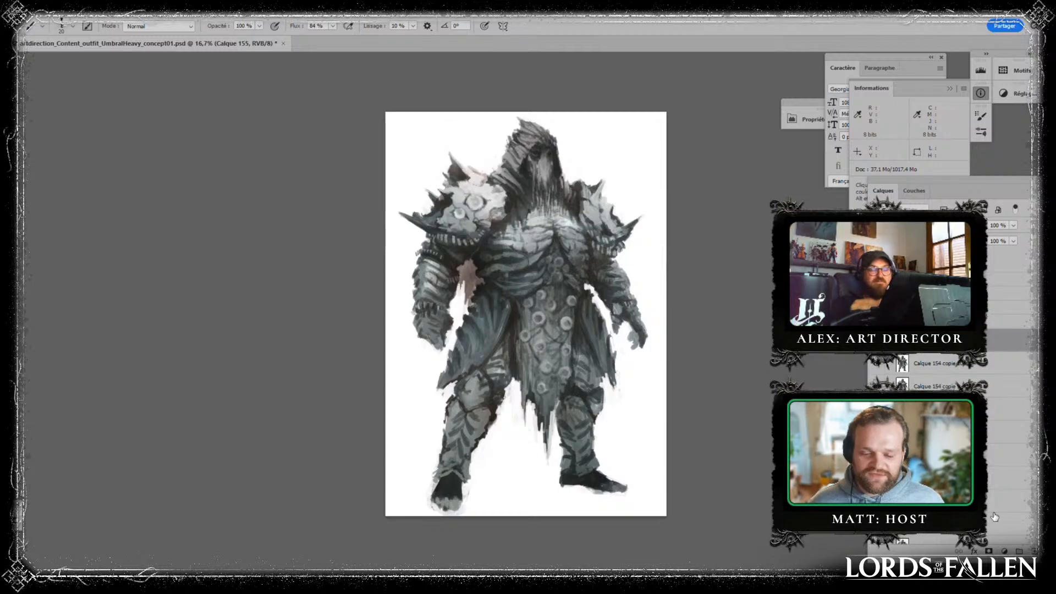
- Duplicate the stamped figure layer with an empty layer above it, and save the document
left_click_drag(990, 343, 1034, 552)
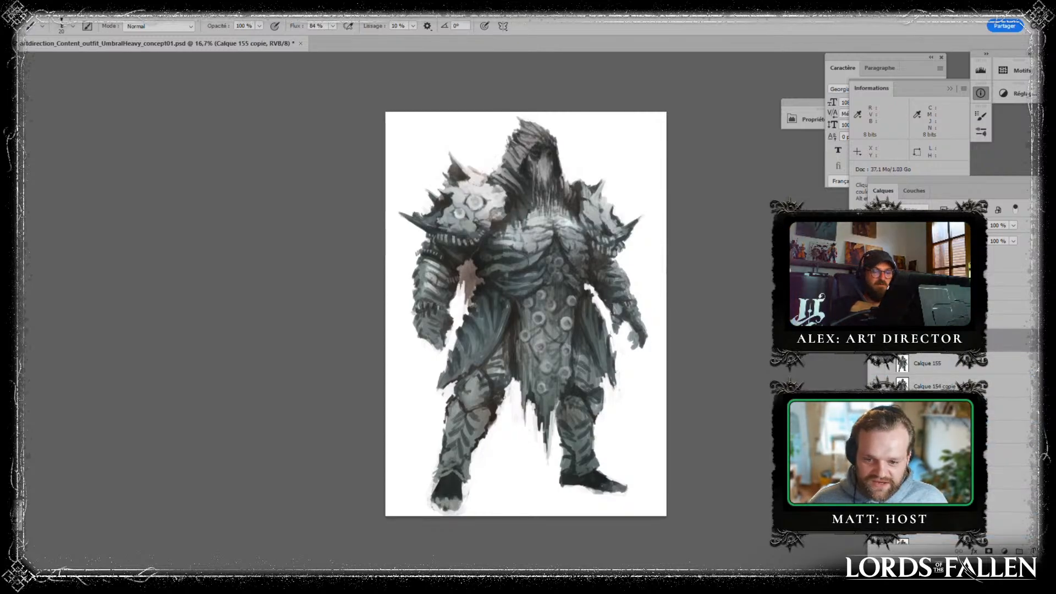
left_click(1035, 551)
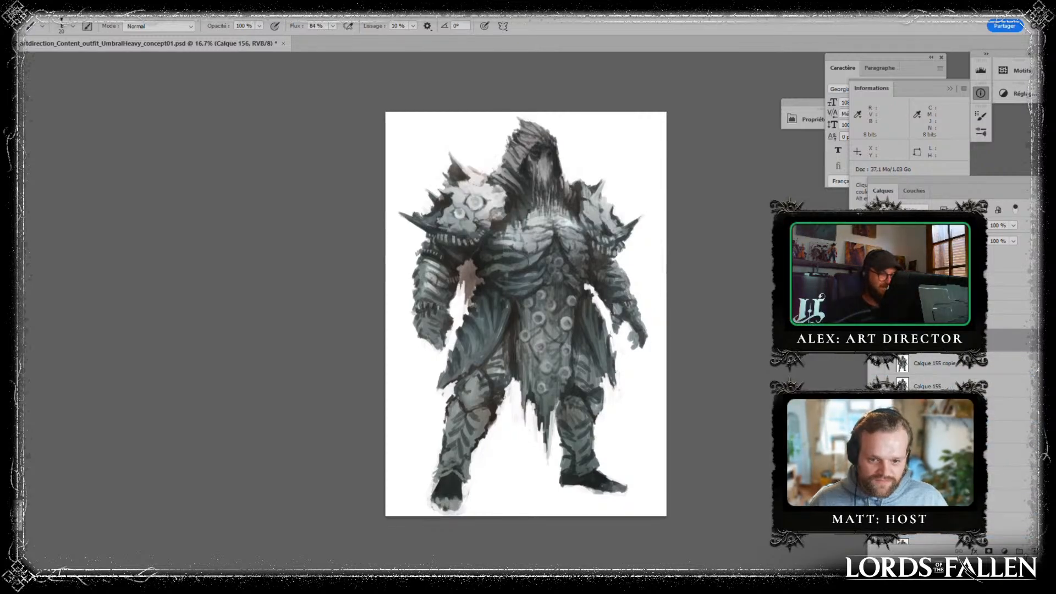
key("ctrl+plus")
key("ctrl+plus")
key("ctrl+plus")
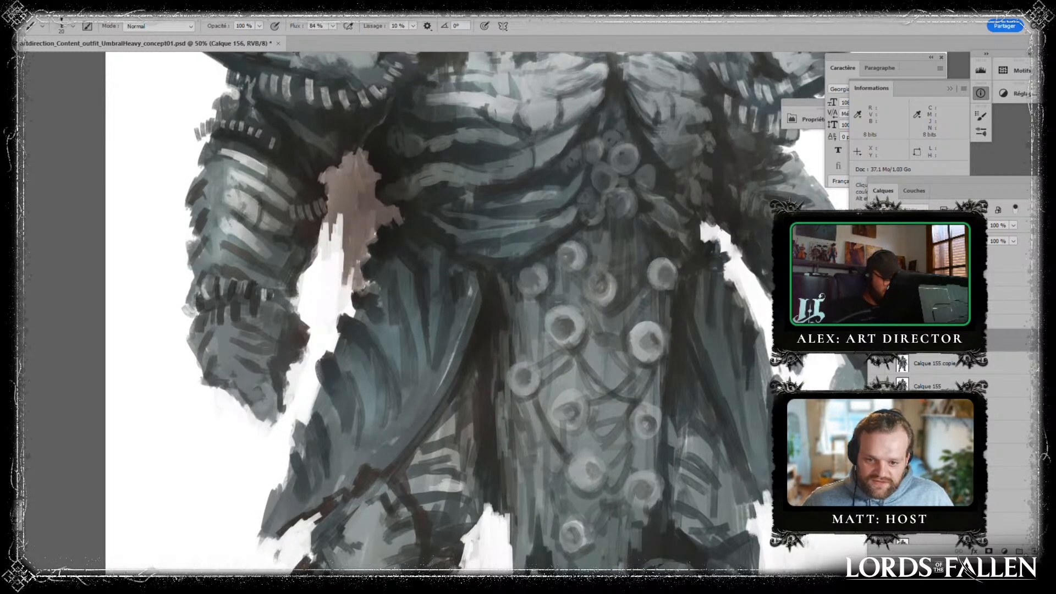
key("ctrl+minus")
key("ctrl+minus")
key("ctrl+minus")
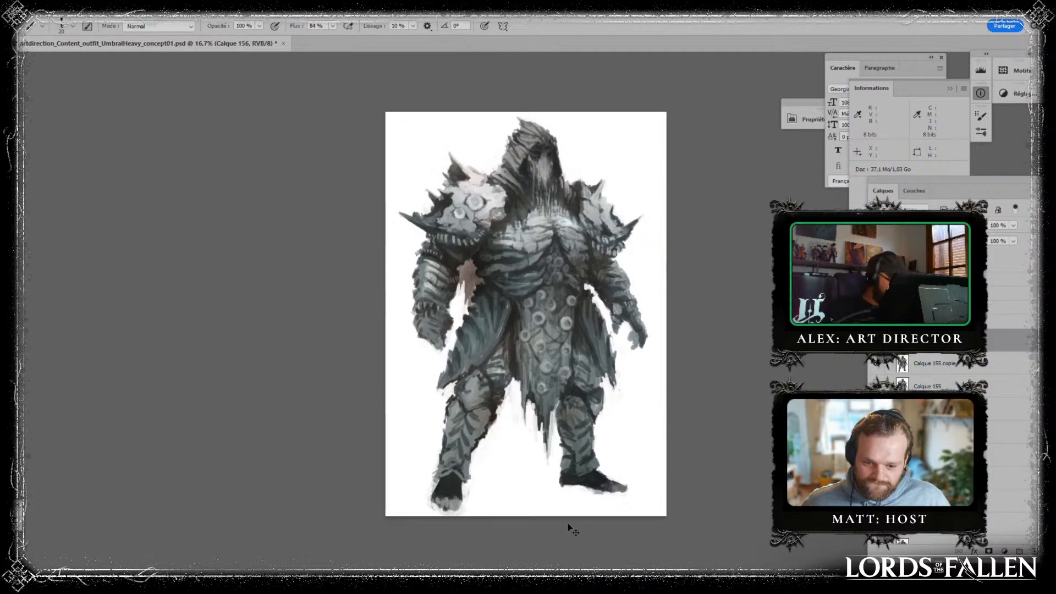
key("ctrl+s")
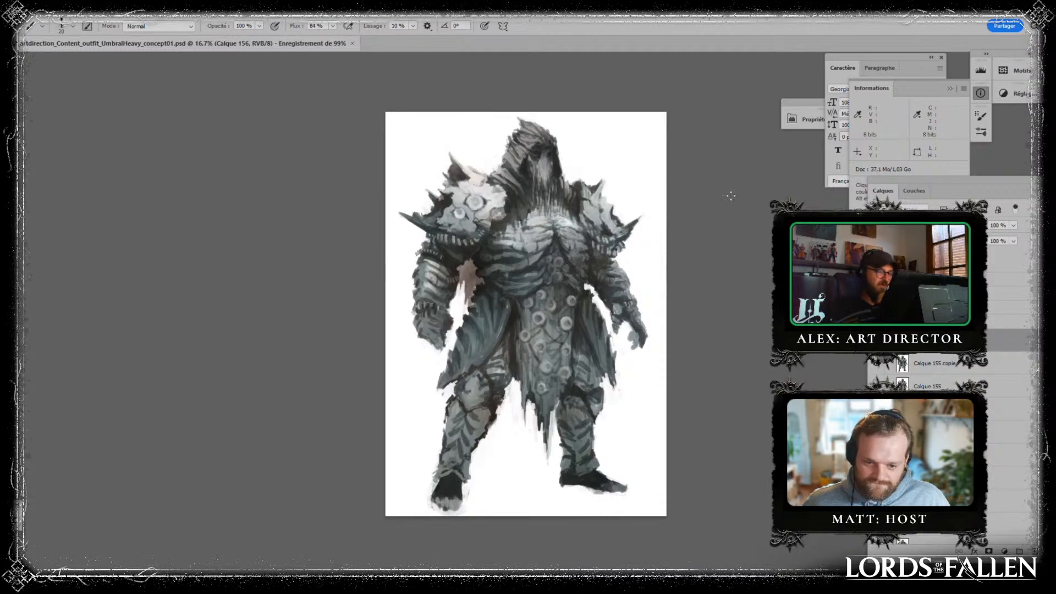
- Choose the flat slanted 30 px brush preset and resize its tip to 150 px
left_click(69, 25)
left_click(97, 465)
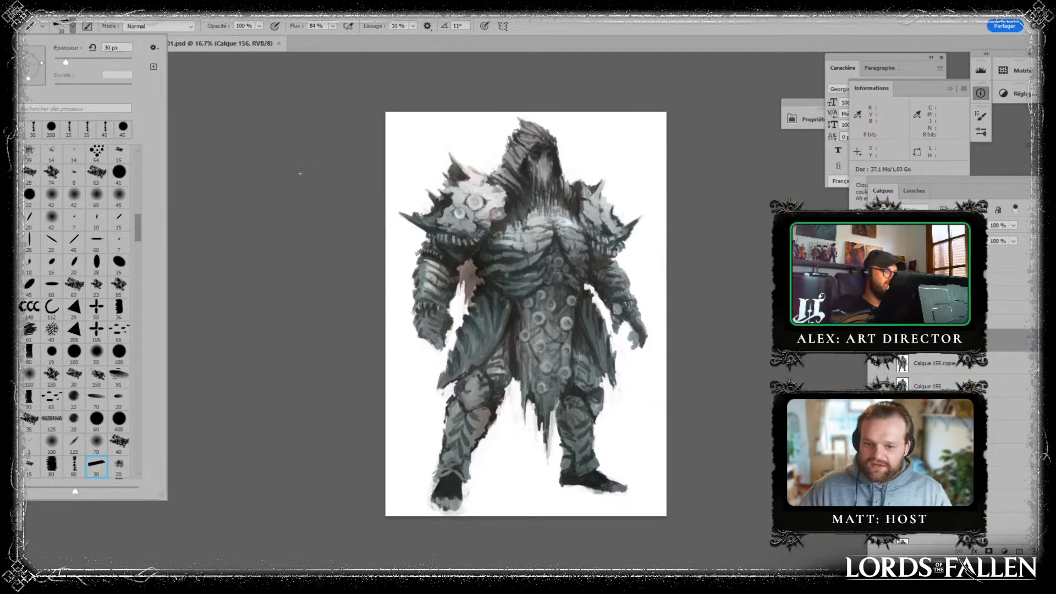
left_click(306, 195)
key("bracketright")
key("bracketright")
key("bracketright")
key("bracketright")
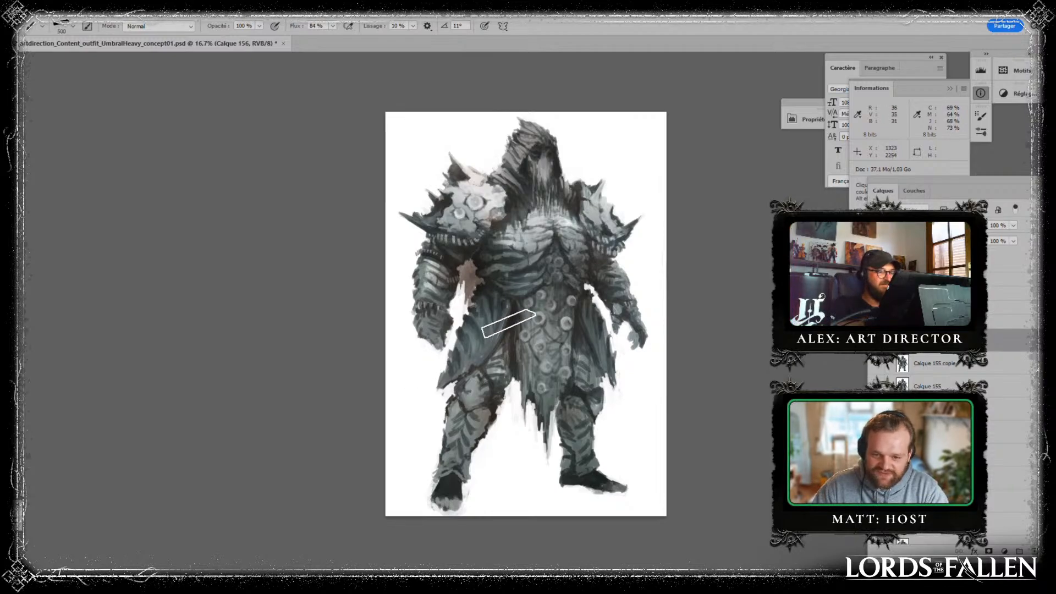
key("bracketright")
key("bracketright")
key("bracketleft")
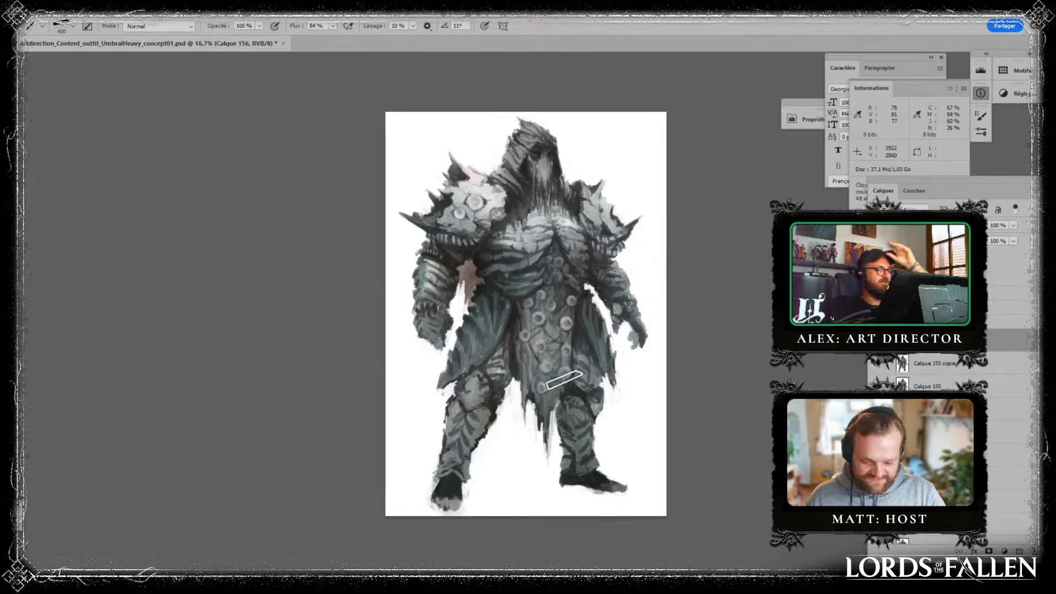
key("bracketleft")
key("bracketleft")
key("bracketleft")
key("bracketleft")
key("bracketleft")
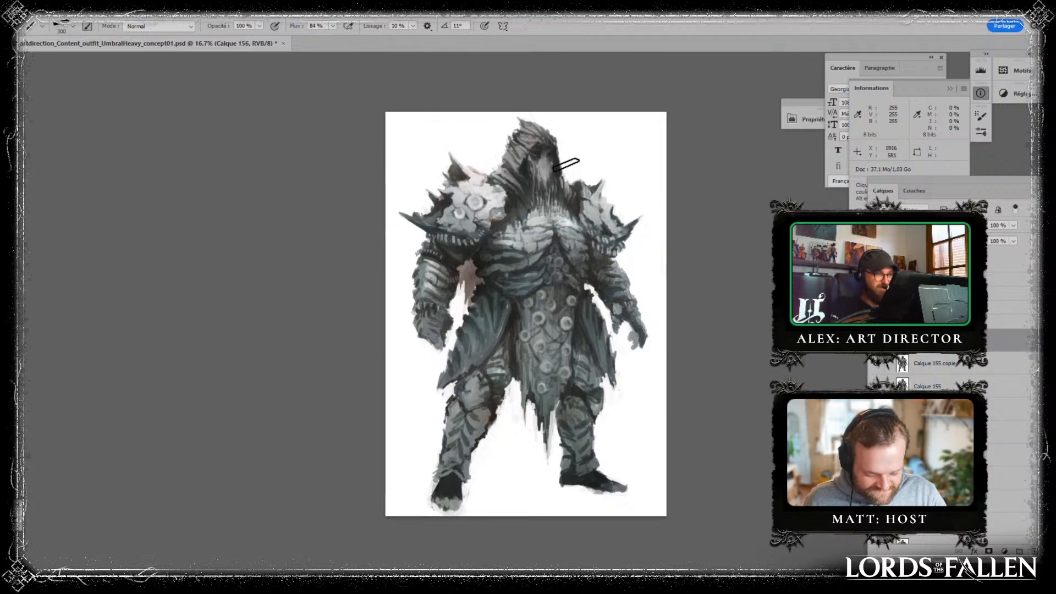
- Try circling the hood, both pauldrons, the forearm and the skirt edges with loose annotation strokes, and undo them
left_click_drag(575, 137, 485, 185)
mouse_move(502, 226)
left_mouse_down()
mouse_move(552, 125)
mouse_move(592, 213)
left_mouse_up()
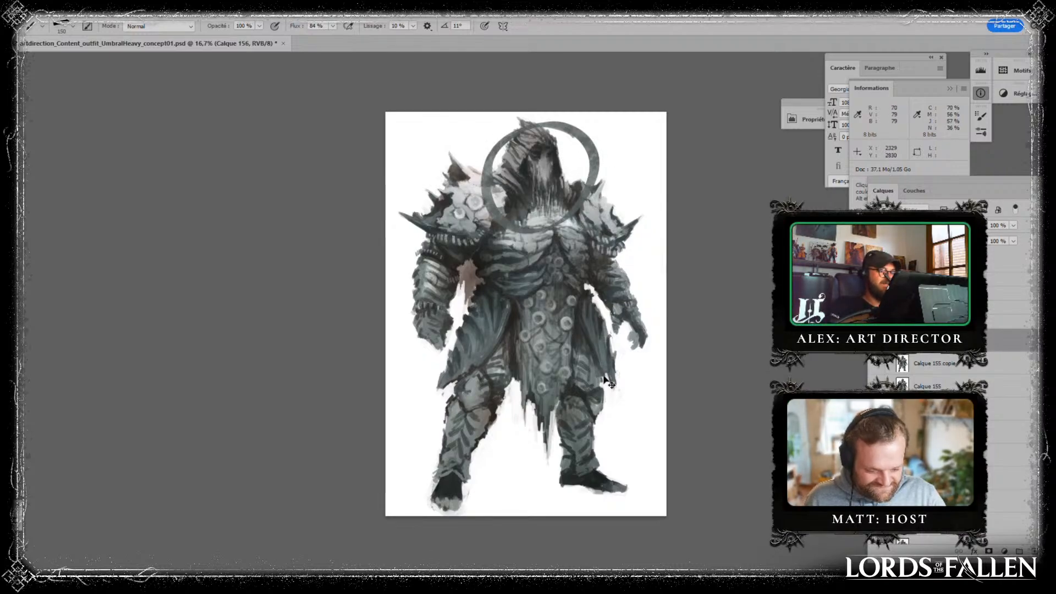
key("ctrl+z")
mouse_move(470, 144)
left_mouse_down()
mouse_move(447, 146)
mouse_move(498, 162)
left_mouse_up()
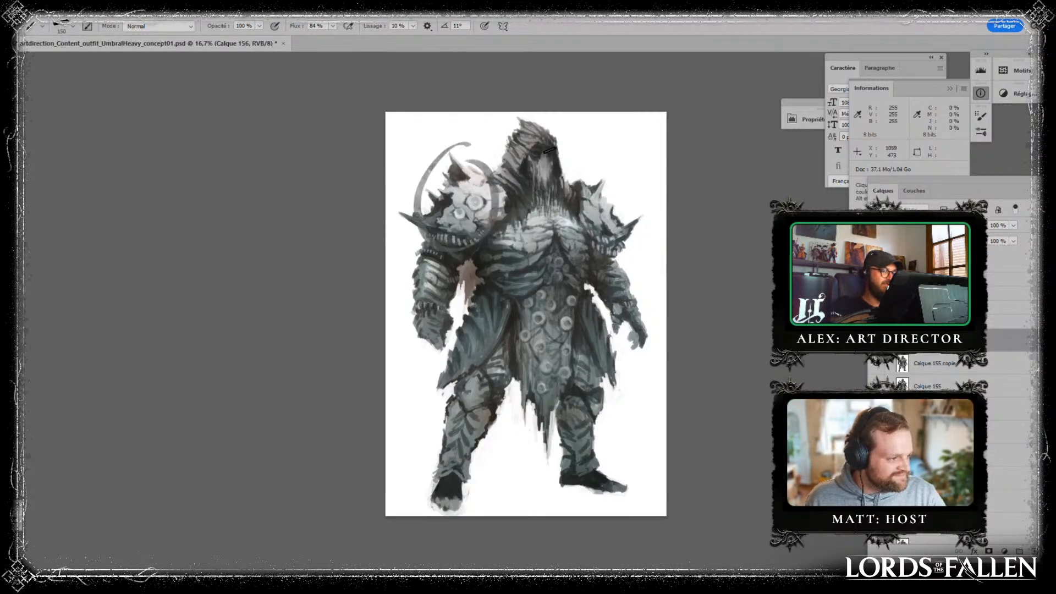
mouse_move(575, 182)
left_mouse_down()
mouse_move(608, 164)
mouse_move(637, 225)
left_mouse_up()
mouse_move(414, 251)
left_mouse_down()
mouse_move(413, 323)
mouse_move(441, 443)
left_mouse_up()
mouse_move(603, 407)
left_mouse_down()
mouse_move(629, 370)
mouse_move(622, 345)
left_mouse_up()
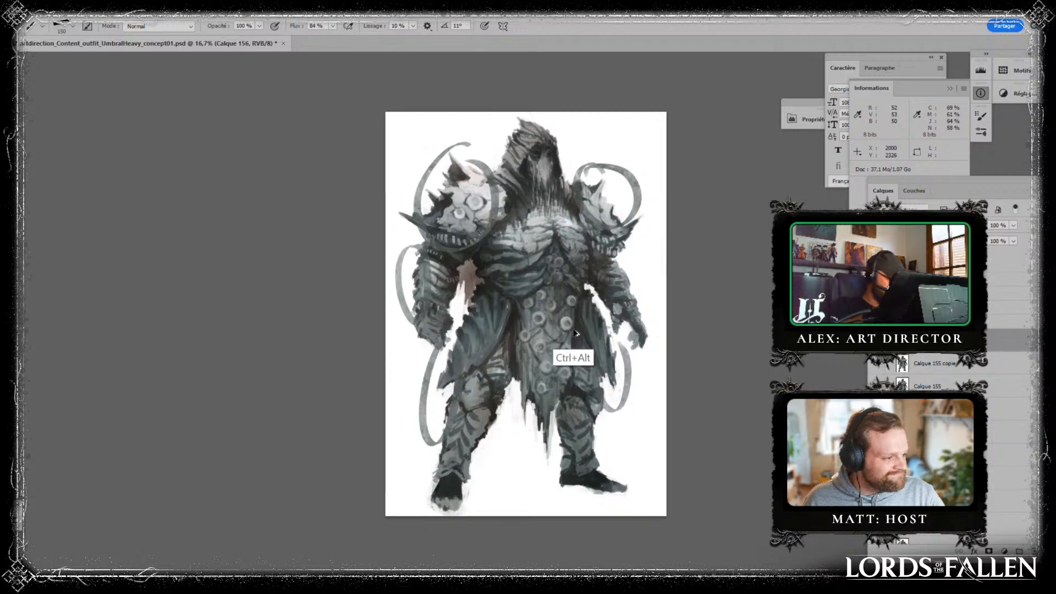
key("ctrl+z")
key("ctrl+z")
key("ctrl+z")
key("ctrl+z")
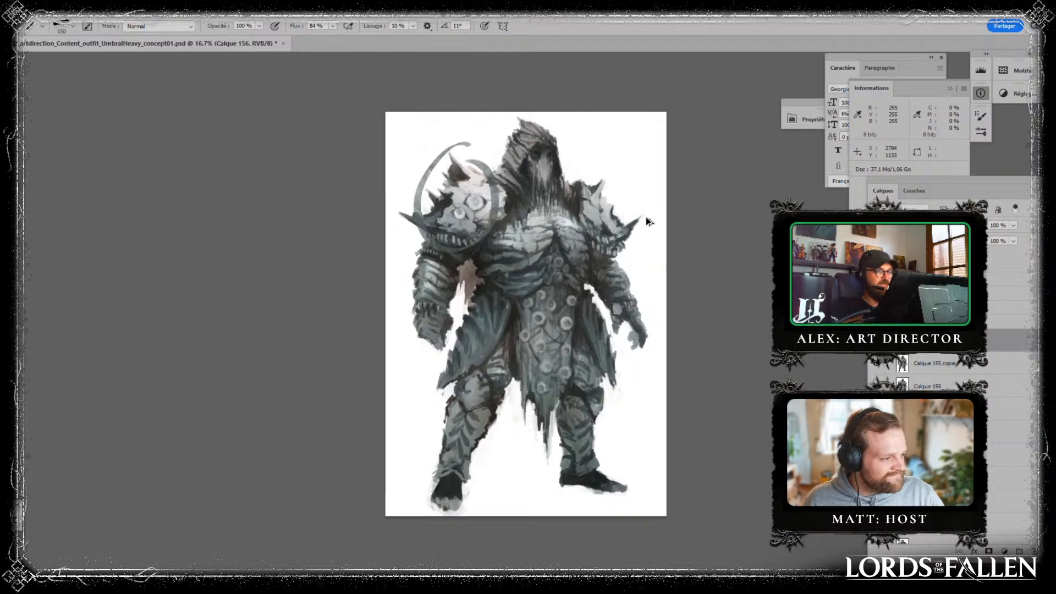
key("ctrl+z")
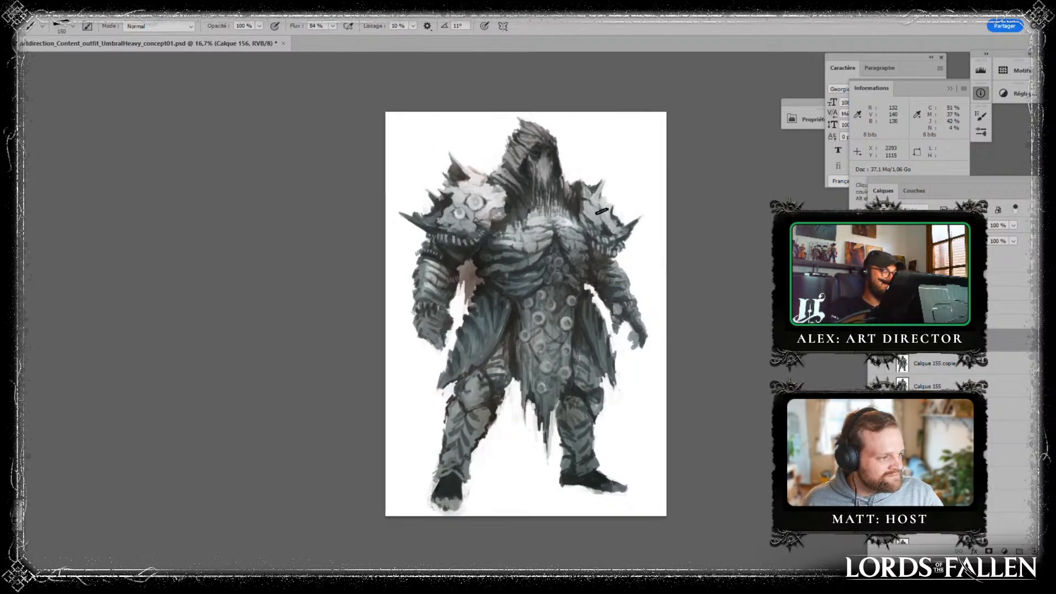
- Reduce the slanted brush tip to 90 px
key("bracketleft")
key("bracketleft")
key("bracketleft")
- Try writing a large number 3 on the blank background beside the hood, and undo it
mouse_move(596, 134)
left_mouse_down()
mouse_move(603, 160)
mouse_move(632, 125)
mouse_move(633, 154)
left_mouse_up()
key("ctrl+z")
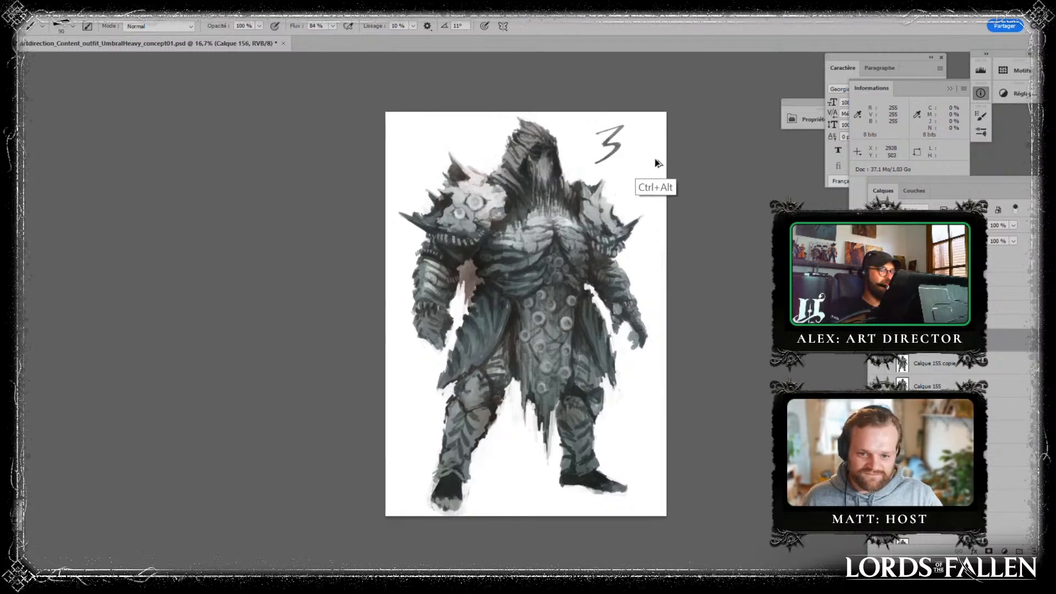
key("ctrl+z")
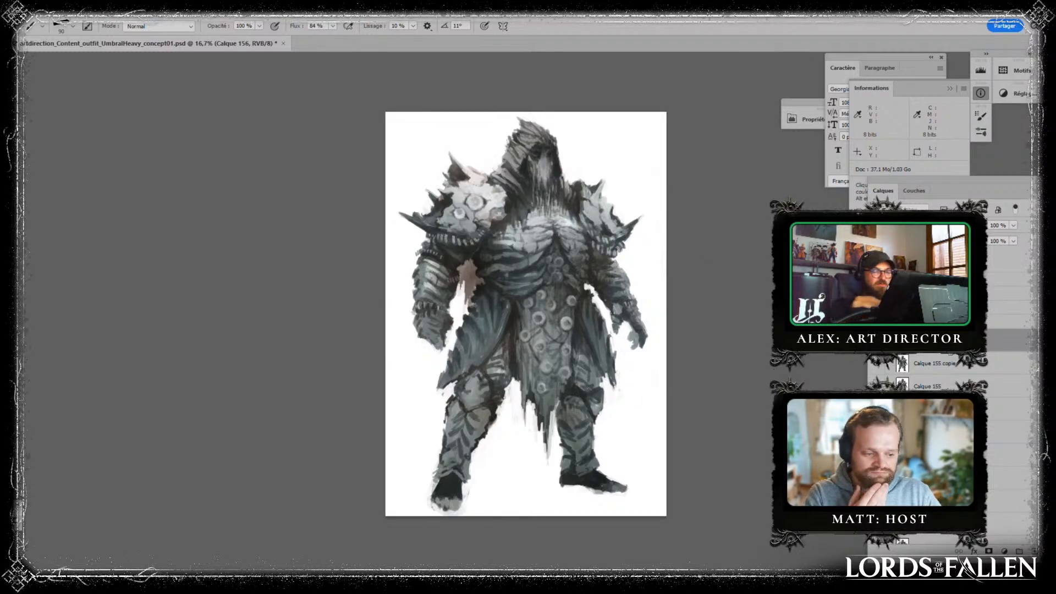
- Darken the upper legs and both knees beneath the skirt on the empty layer and a second new layer, changing each layer's blend mode
left_click(902, 225)
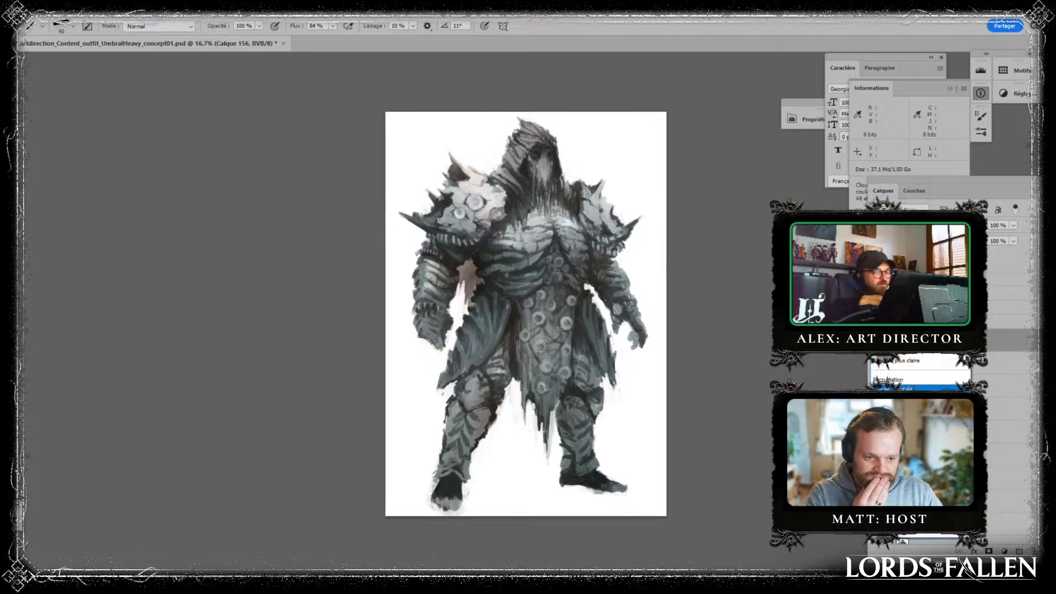
left_click(908, 389)
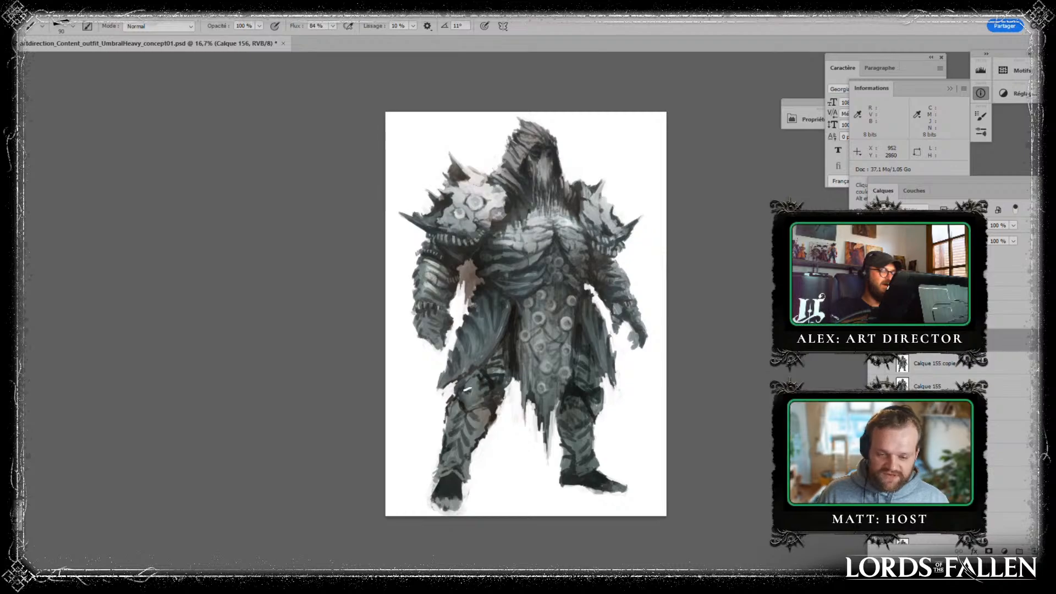
left_click(1034, 552)
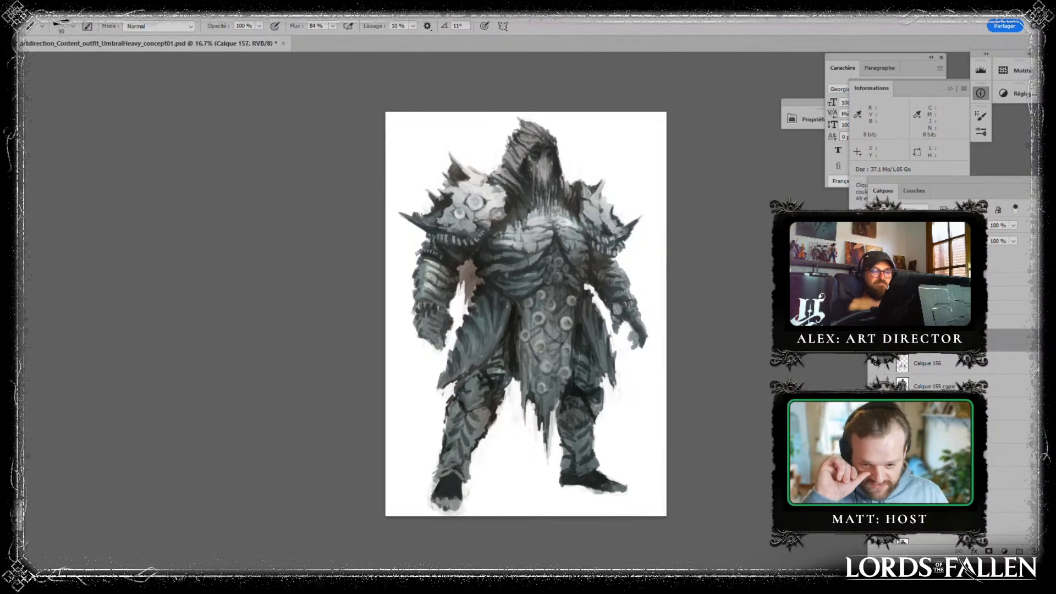
left_click(902, 210)
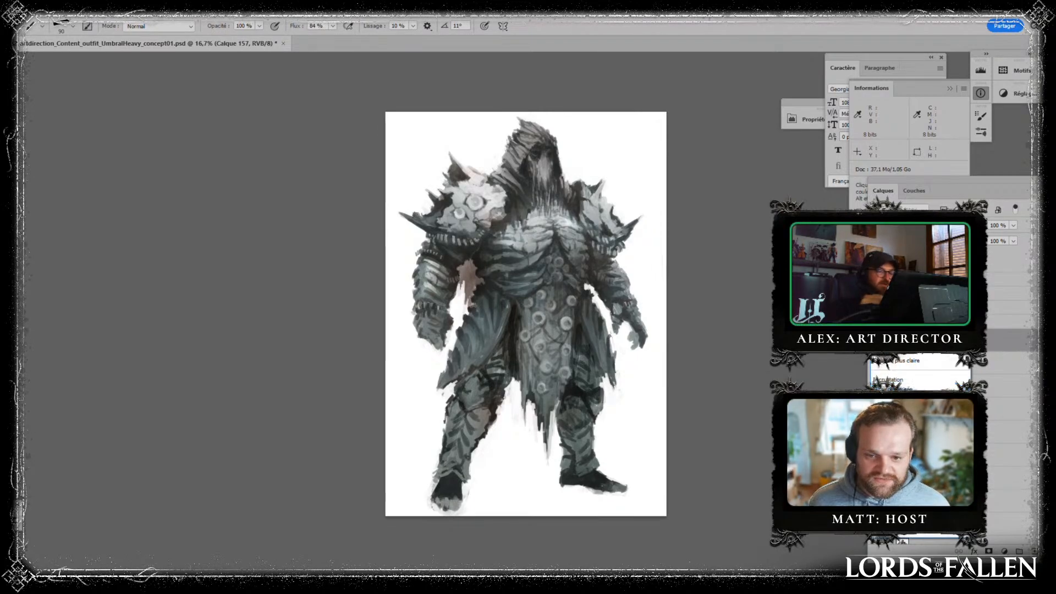
left_click(893, 389)
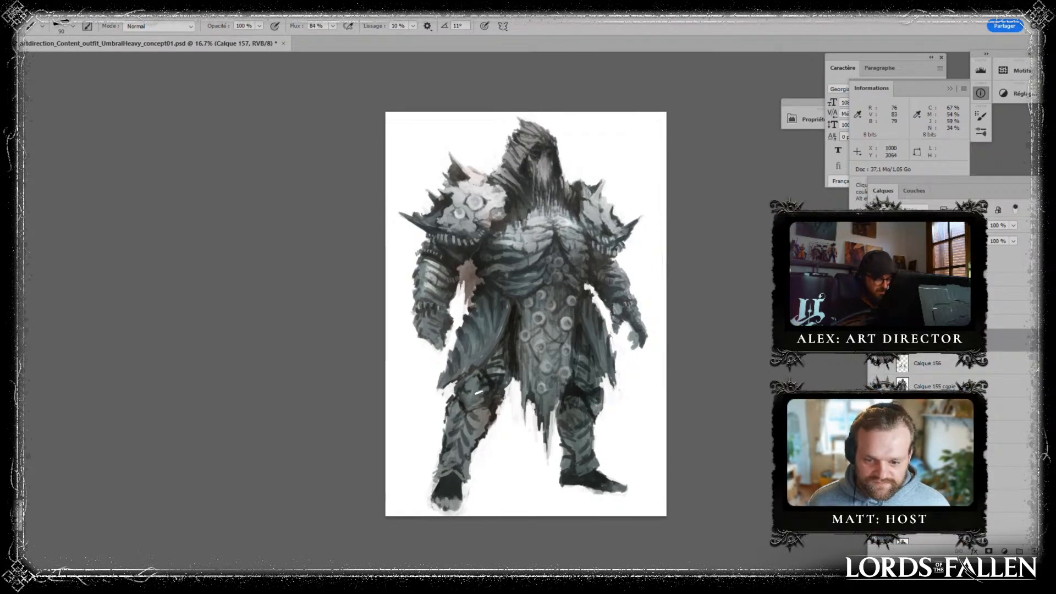
mouse_move(461, 376)
left_mouse_down()
mouse_move(462, 398)
mouse_move(481, 375)
mouse_move(476, 396)
mouse_move(502, 341)
mouse_move(503, 372)
mouse_move(518, 338)
left_mouse_up()
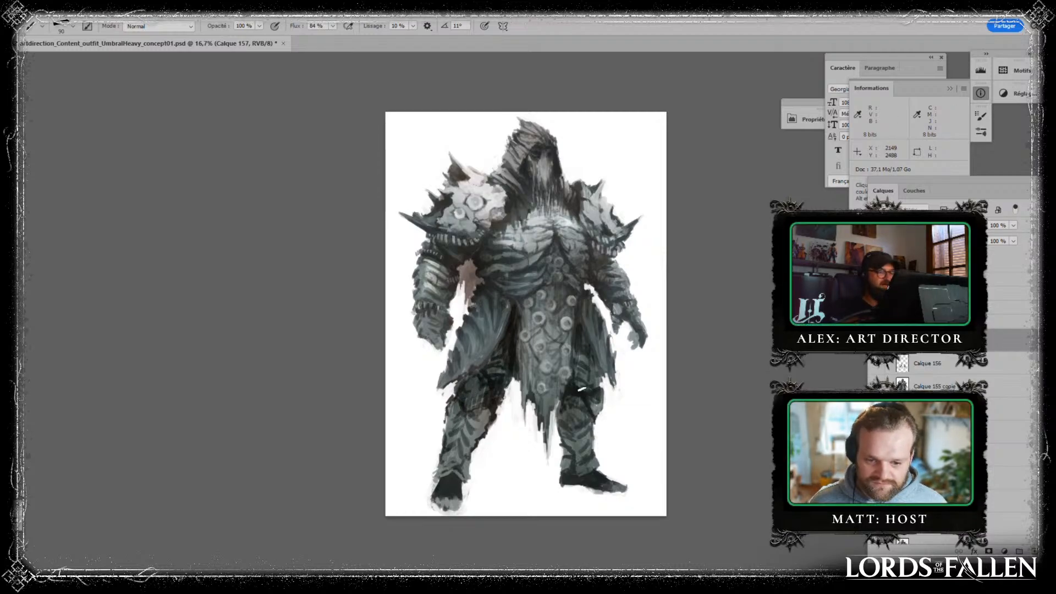
mouse_move(575, 392)
left_mouse_down()
mouse_move(578, 336)
mouse_move(577, 400)
mouse_move(584, 357)
mouse_move(598, 404)
left_mouse_up()
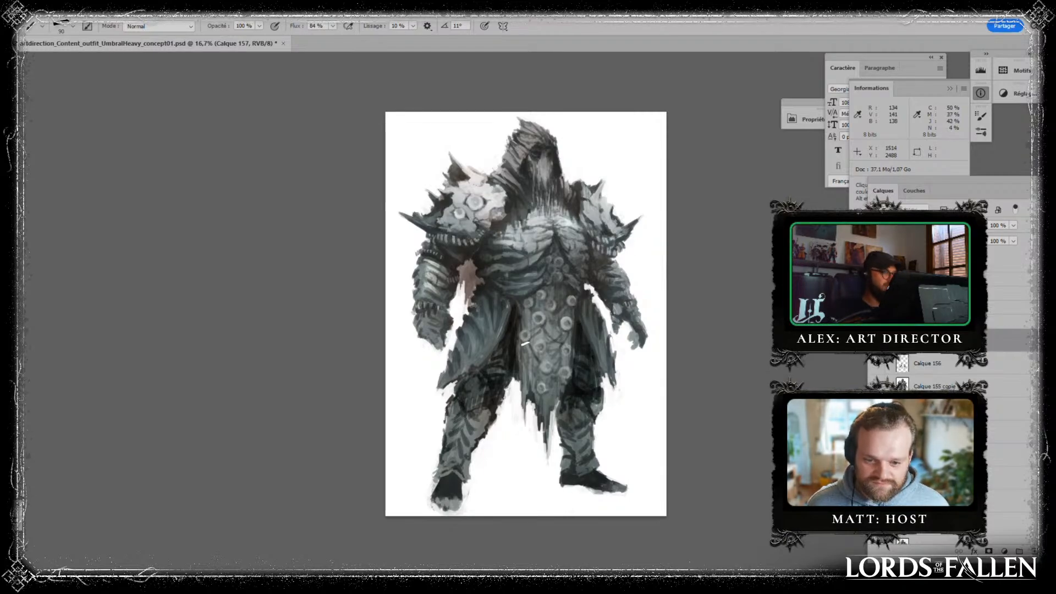
- Smudge the armour shading on the knee and shin of the leg with the bare toes, using a 400 px Smudge tool
key("r")
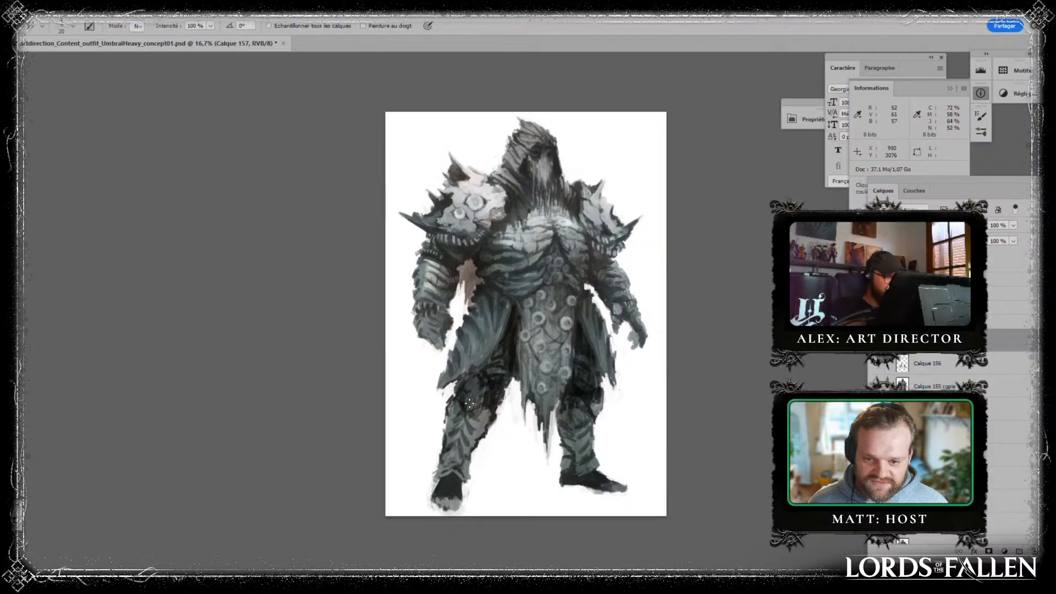
key("bracketright")
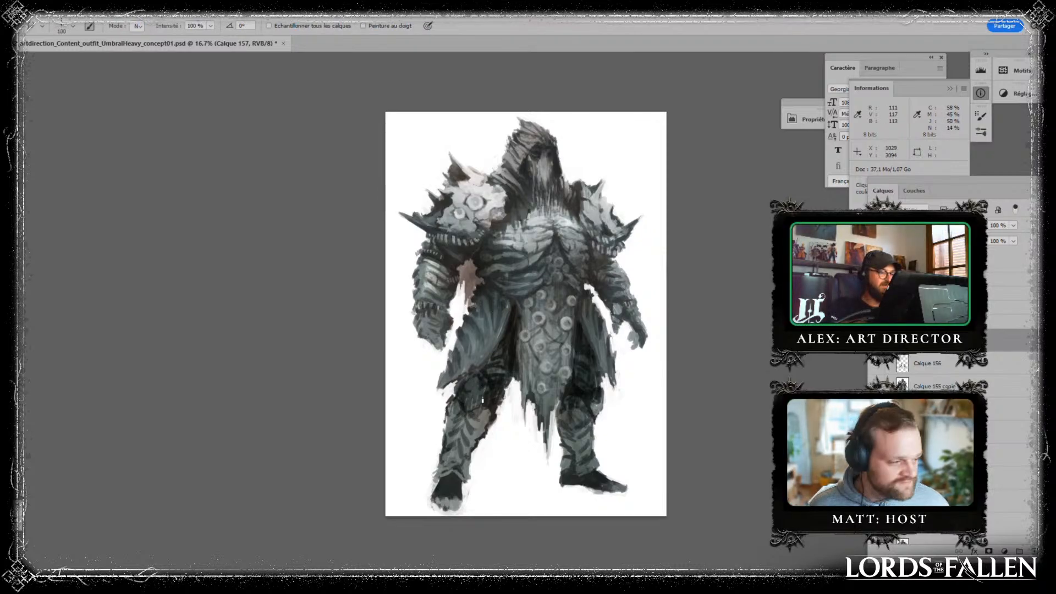
key("bracketright")
key("bracketright")
key("bracketright")
key("bracketright")
key("bracketright")
key("bracketright")
key("bracketright")
mouse_move(484, 396)
left_mouse_down()
mouse_move(469, 400)
mouse_move(498, 373)
mouse_move(458, 442)
left_mouse_up()
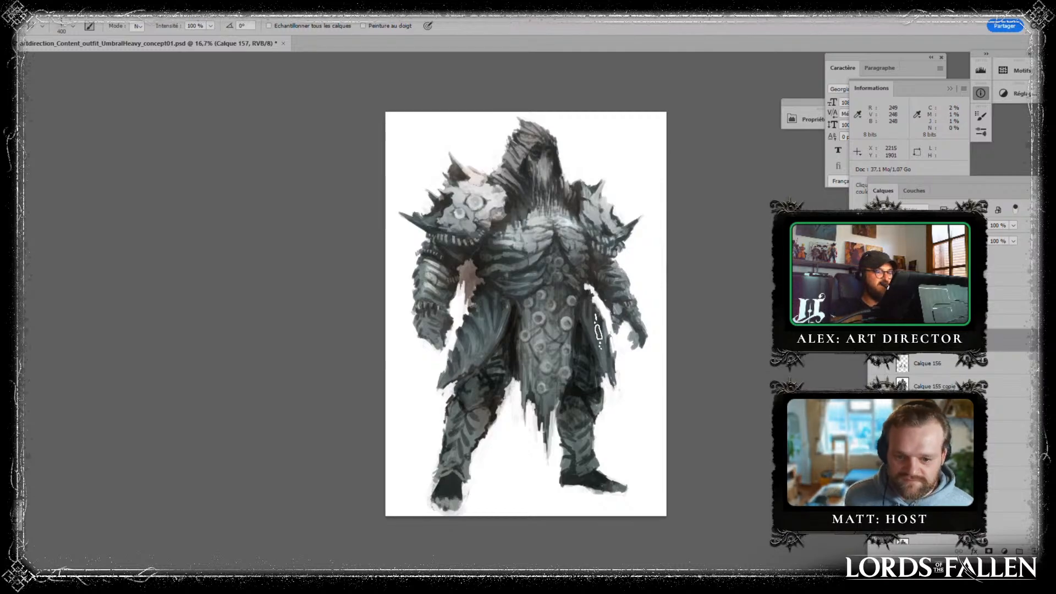
- Merge the current layer with the layers down to Calque 155 copie, and add a new empty layer above the result
left_click(941, 386, "shift")
key("ctrl+e")
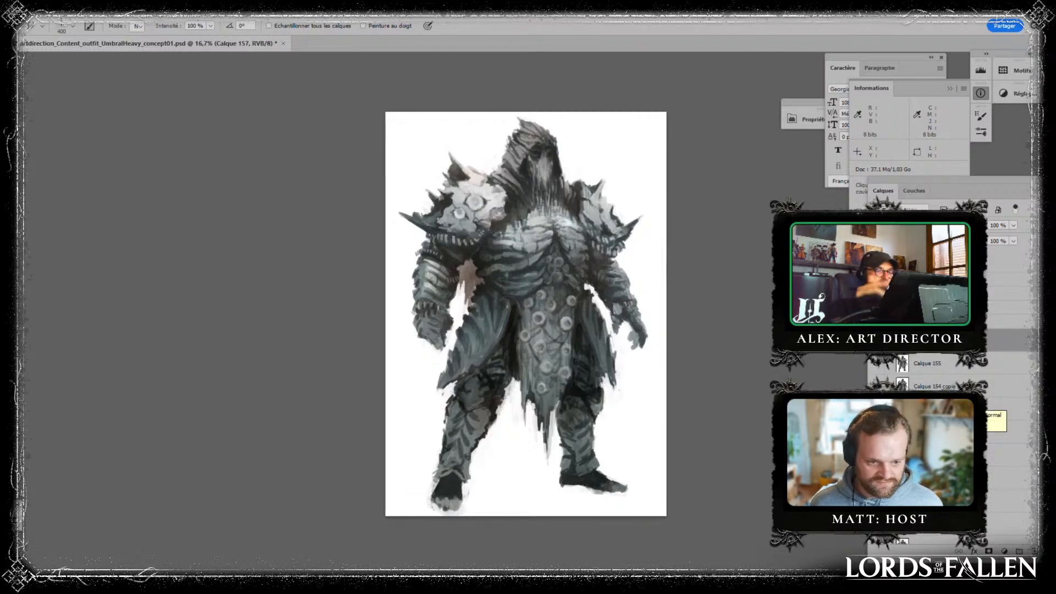
left_click(1035, 551)
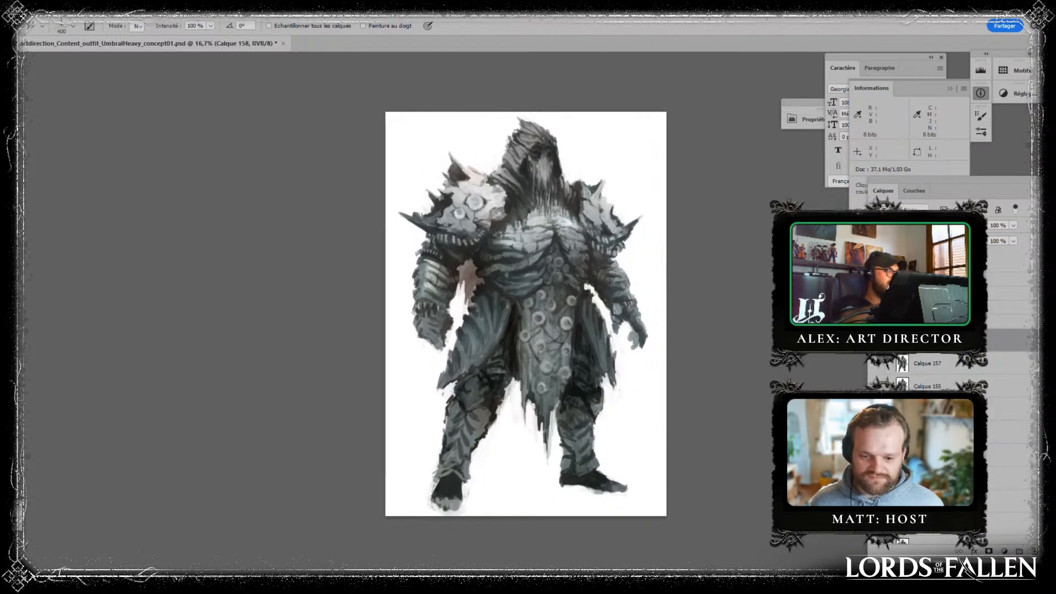
- Try a short stroke with the slanted brush at 500 px on the blank background beside the shin, and undo it
key("b")
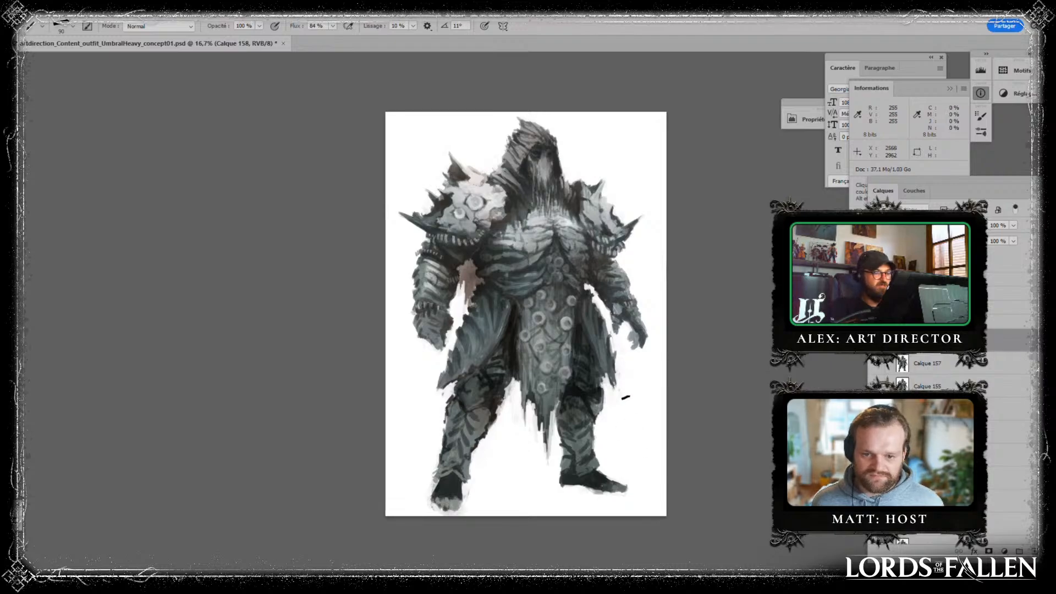
key("bracketright")
key("bracketright")
key("bracketright")
key("bracketright")
key("bracketright")
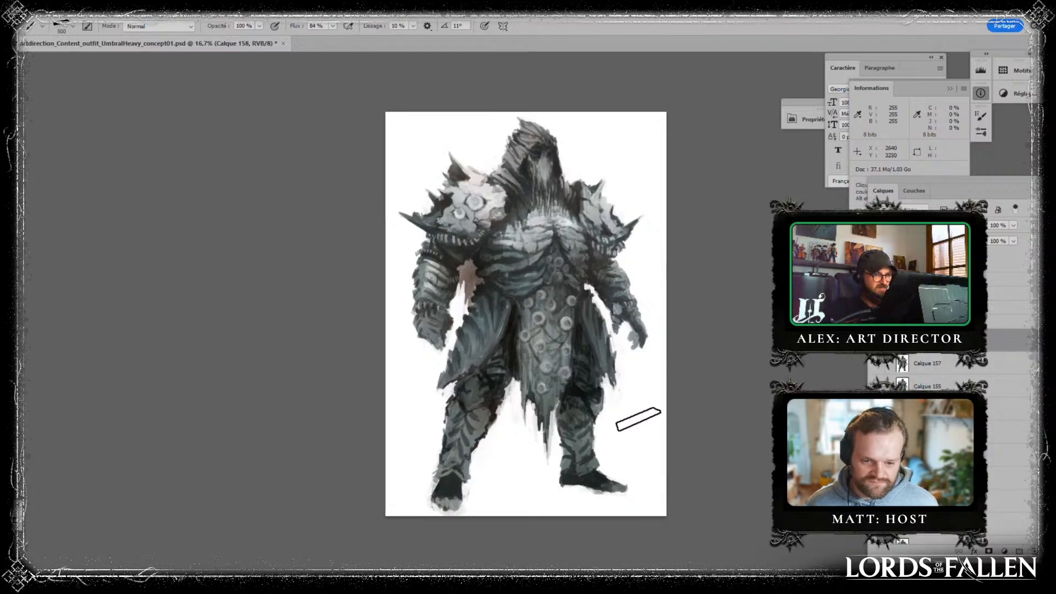
left_click_drag(629, 420, 658, 416)
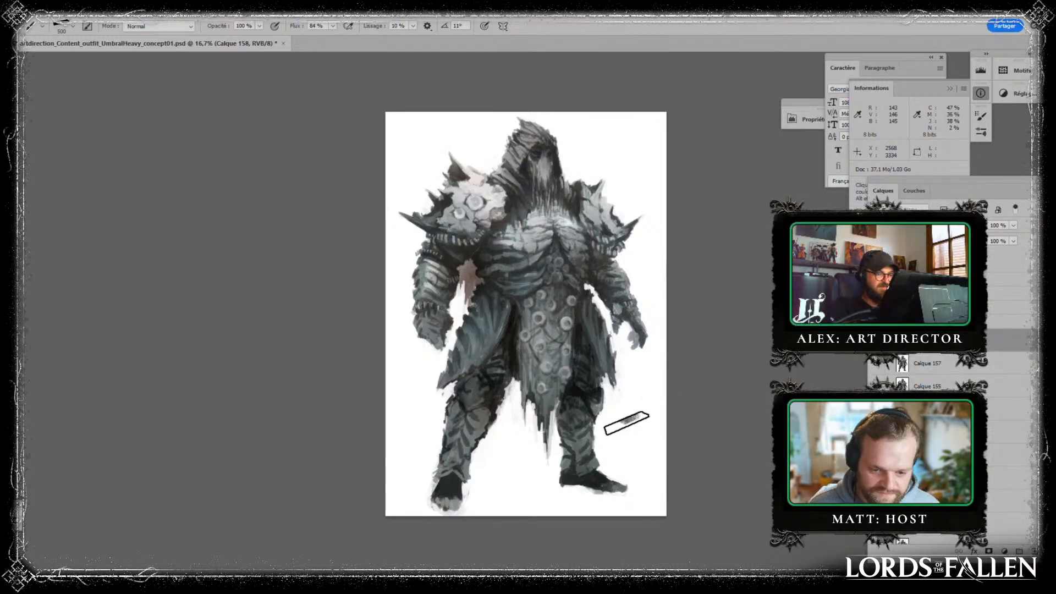
key("ctrl+alt+z")
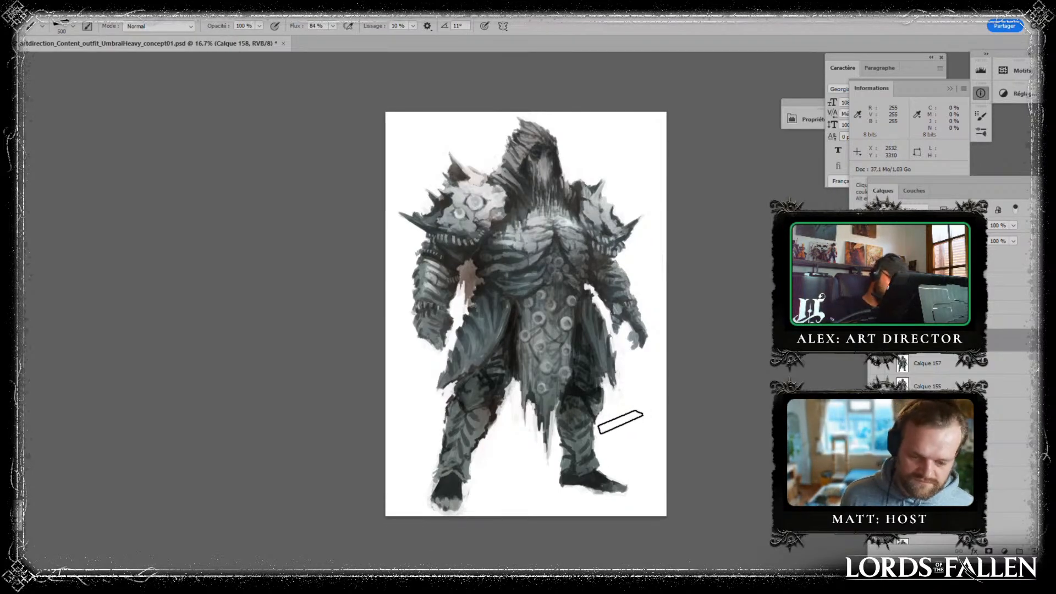
- Try several broad strokes with the 500 px brush on the white background beside the skirt and lower leg, and undo them
key("ctrl+plus")
key("ctrl+plus")
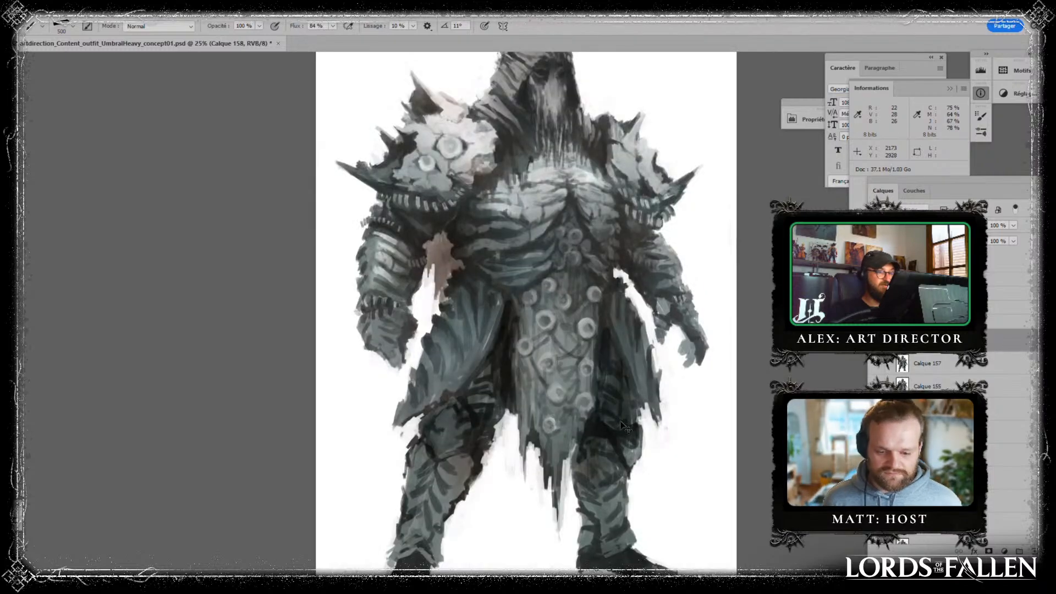
left_click_drag(621, 422, 549, 350)
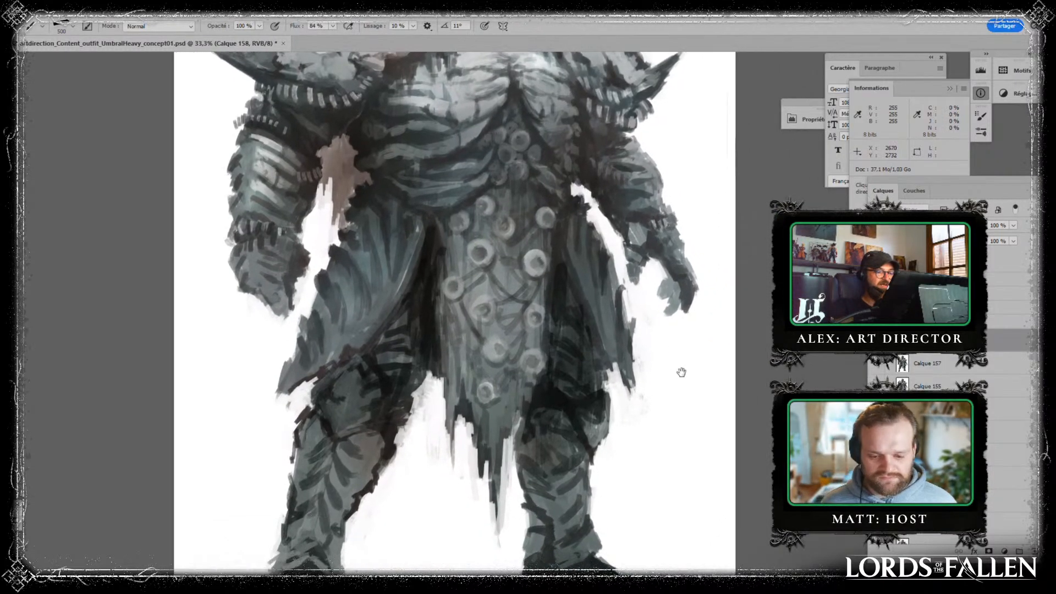
mouse_move(636, 466)
left_mouse_down()
mouse_move(745, 428)
mouse_move(668, 404)
left_mouse_up()
left_click_drag(679, 353, 699, 495)
key("ctrl+z")
key("ctrl+z")
key("ctrl+z")
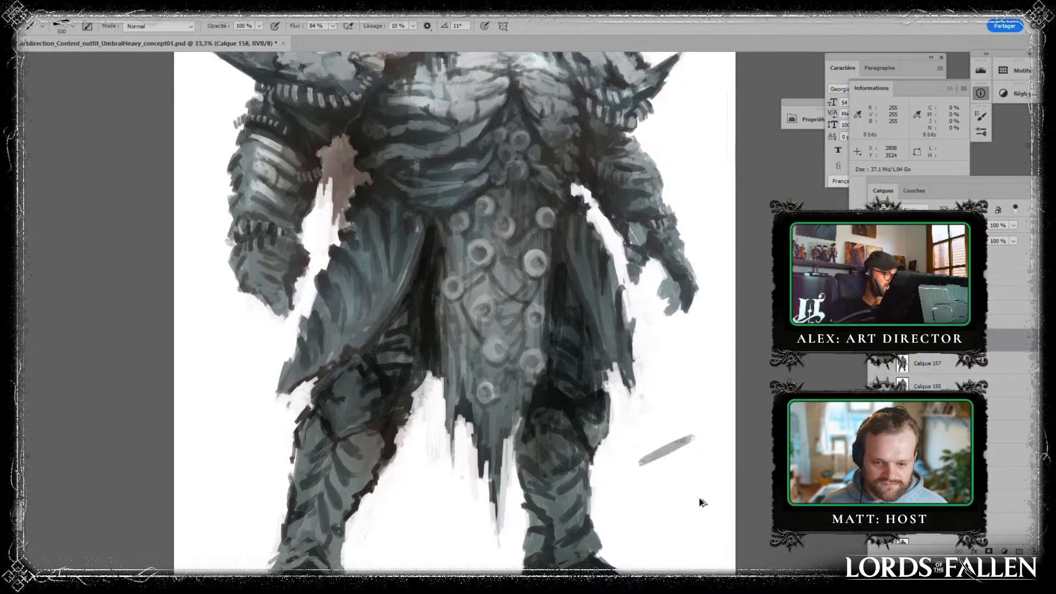
- Examine the brushwork of the hood, the ribbed chest and the skirt's round ornaments at close range
left_click_drag(645, 280, 650, 509)
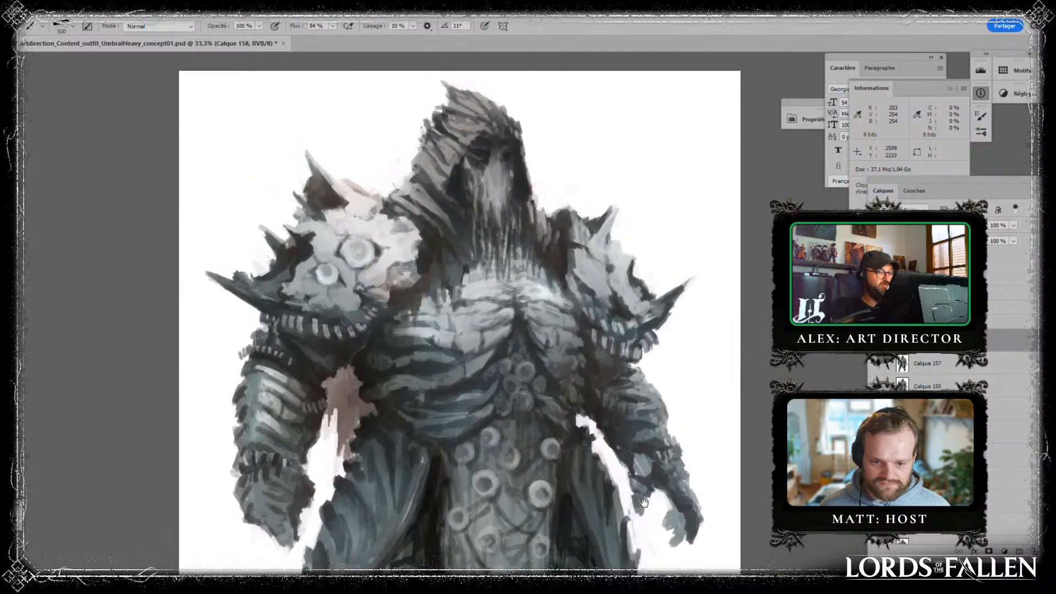
key("ctrl+plus")
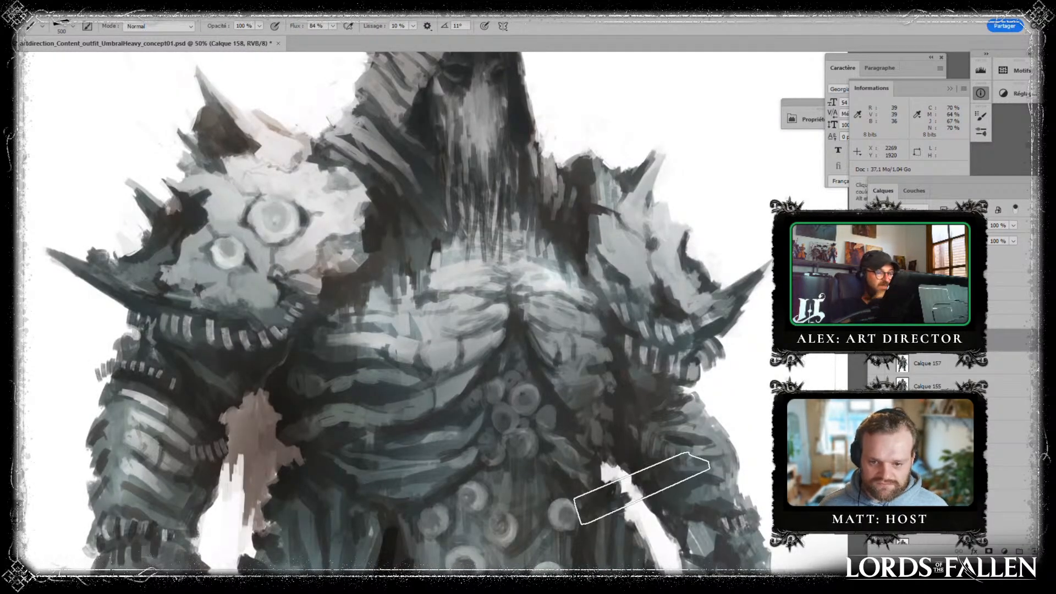
key("ctrl+plus")
key("ctrl+plus")
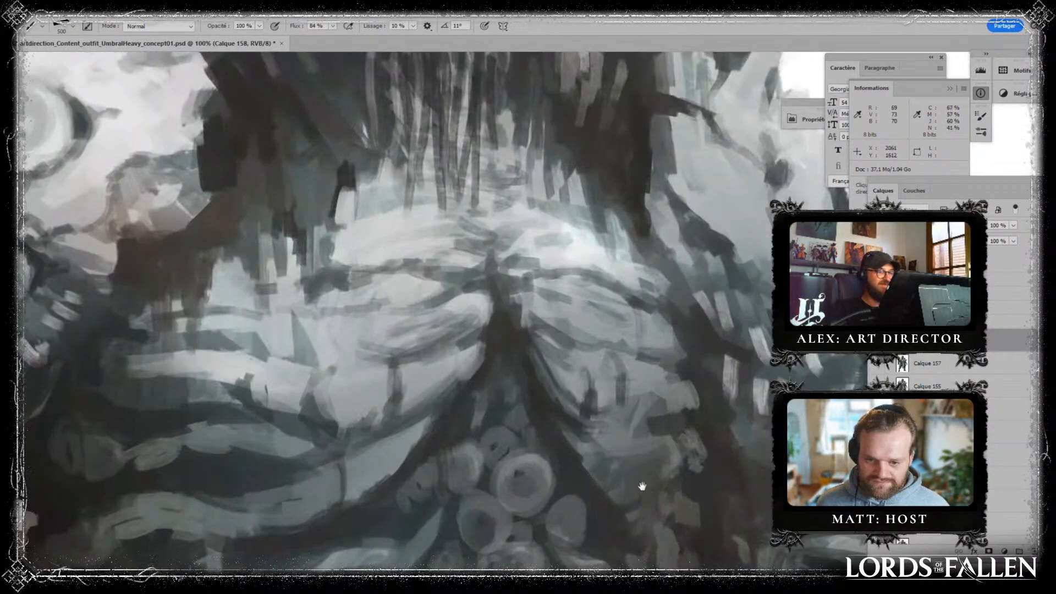
left_click_drag(558, 208, 615, 547)
left_click_drag(646, 404, 717, 157)
mouse_move(665, 424)
left_mouse_down()
mouse_move(632, 187)
mouse_move(564, 280)
left_mouse_up()
left_click_drag(688, 454, 641, 204)
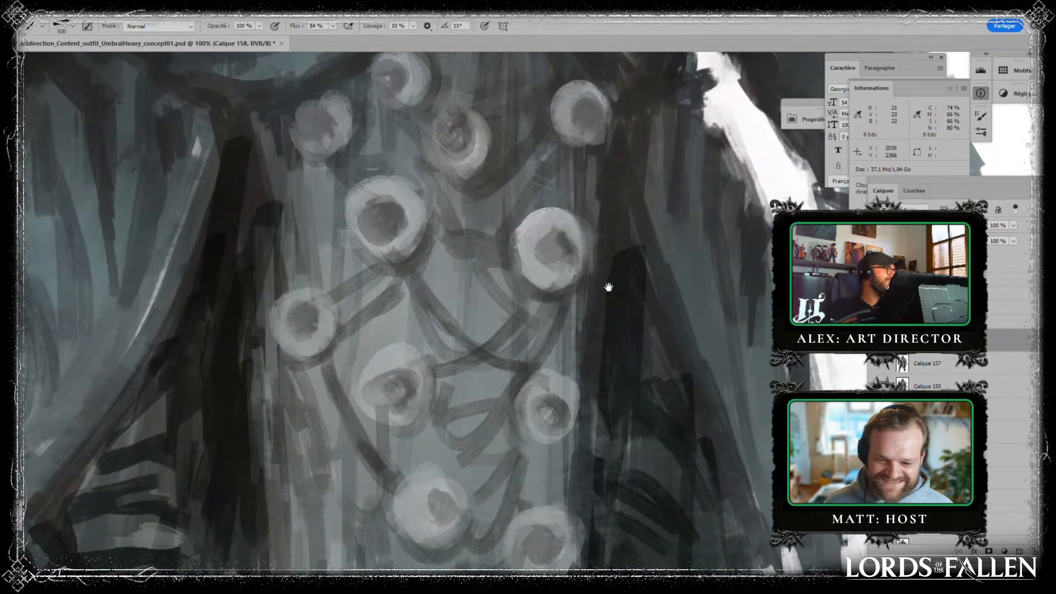
mouse_move(615, 240)
left_mouse_down()
mouse_move(599, 442)
mouse_move(576, 549)
left_mouse_up()
left_click_drag(575, 220, 598, 525)
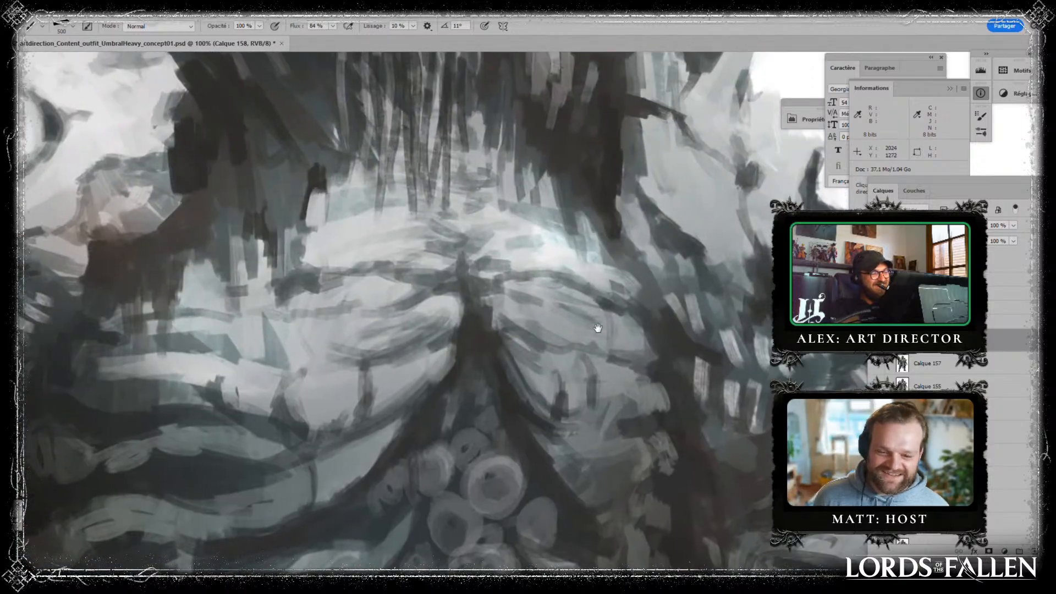
left_click_drag(575, 278, 616, 450)
key("ctrl+minus")
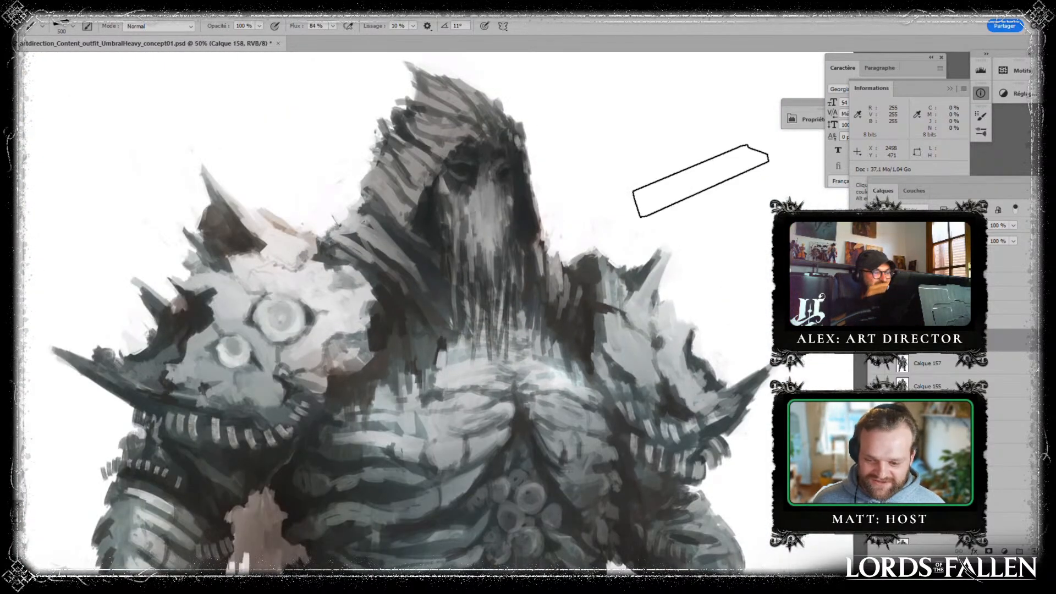
- Deepen the shadow between the hood drapery and the pauldron without round eyes, using sampled tones and a 20 px brush
key("bracketleft")
key("bracketleft")
key("bracketleft")
key("bracketleft")
key("bracketleft")
key("bracketleft")
key("bracketleft")
key("bracketleft")
key("bracketleft")
key("bracketleft")
key("bracketleft")
key("bracketleft")
key("bracketleft")
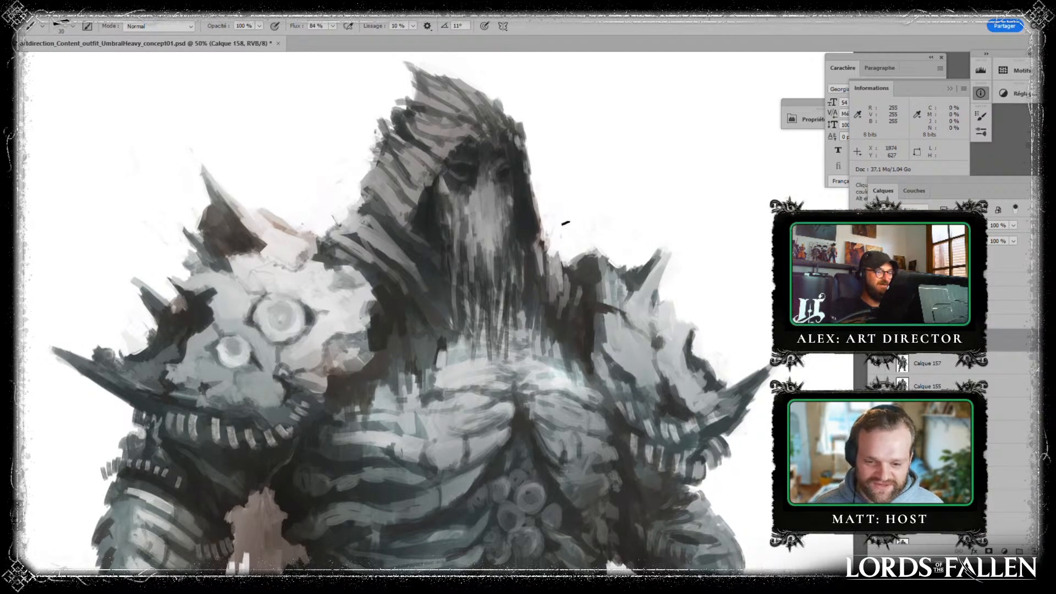
key("bracketleft")
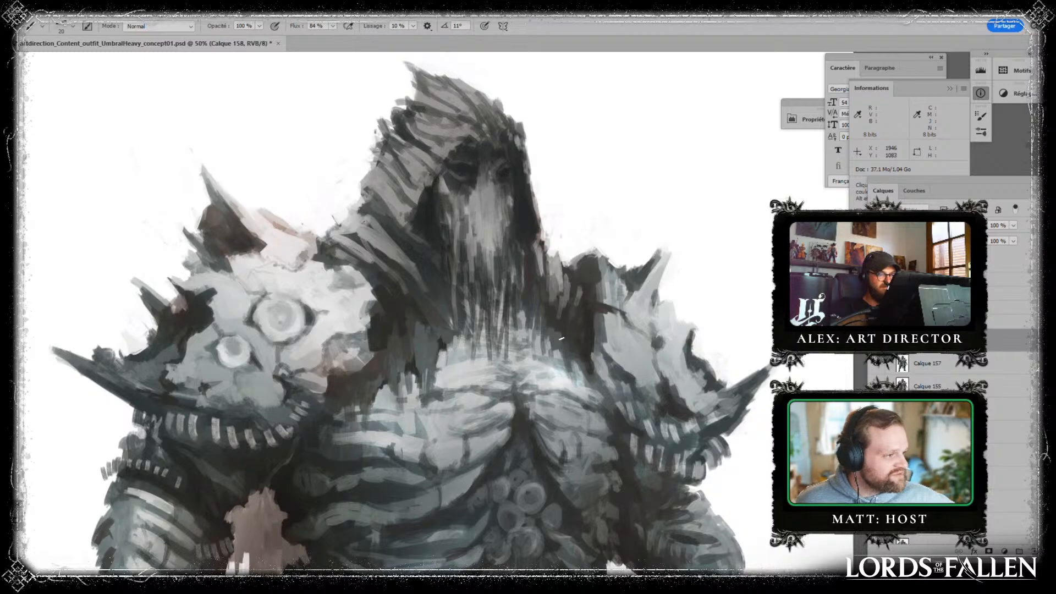
key("alt")
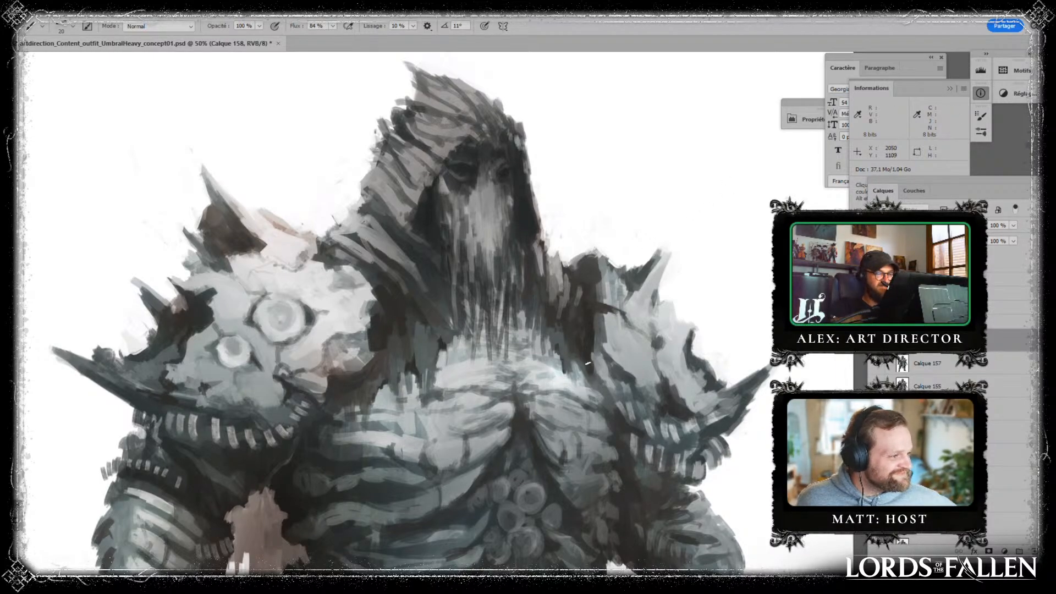
key("alt")
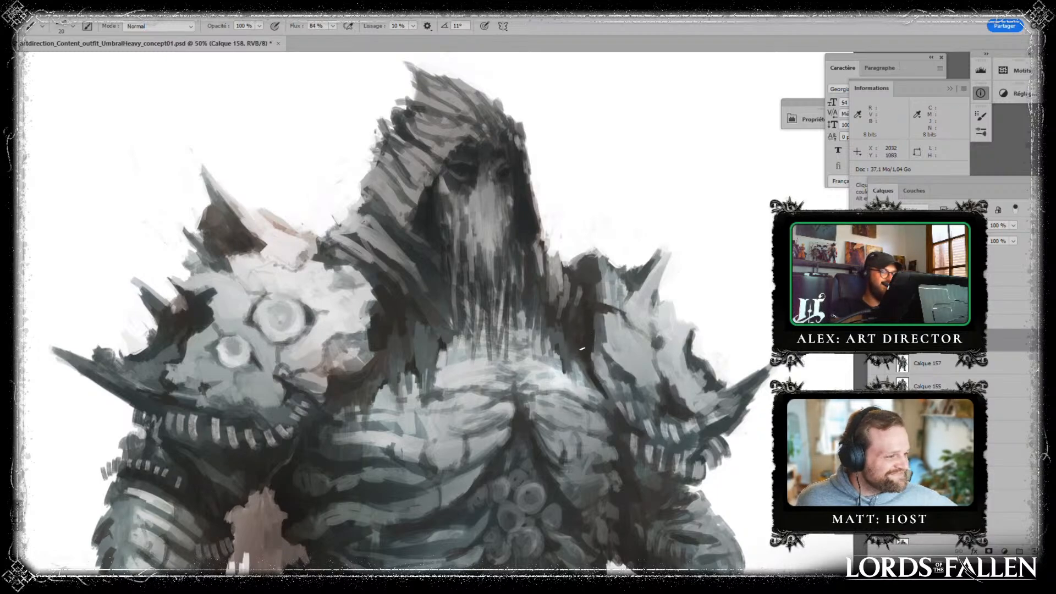
left_click(594, 305, "alt")
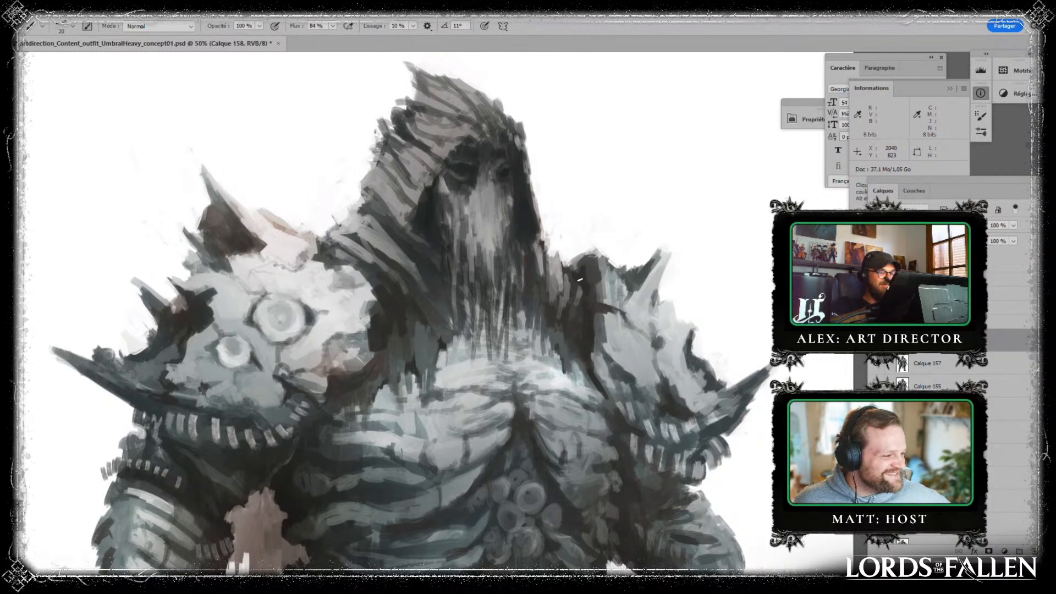
left_click_drag(591, 264, 591, 301)
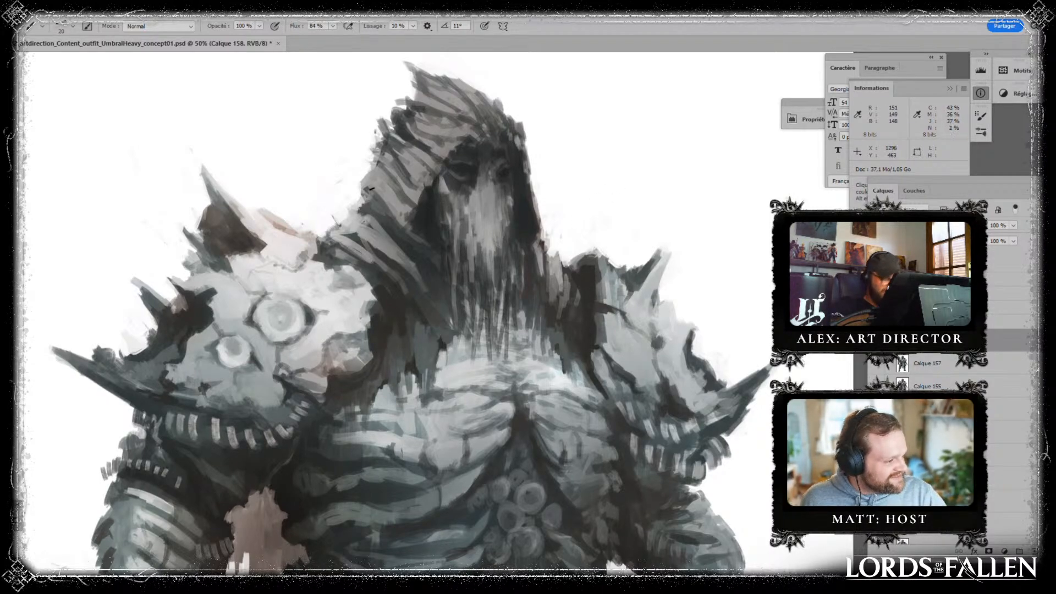
- Refine the rings and surrounding surface of the large round eye on the pale pauldron with sampled greys and a finer brush
key("bracketleft")
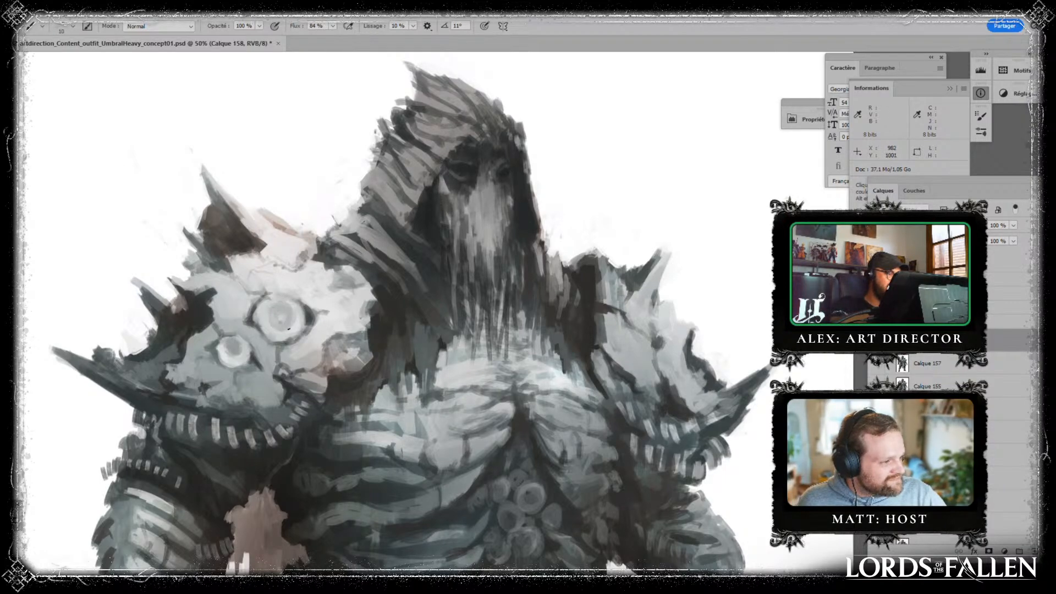
left_click(295, 307, "alt")
left_click(261, 317, "alt")
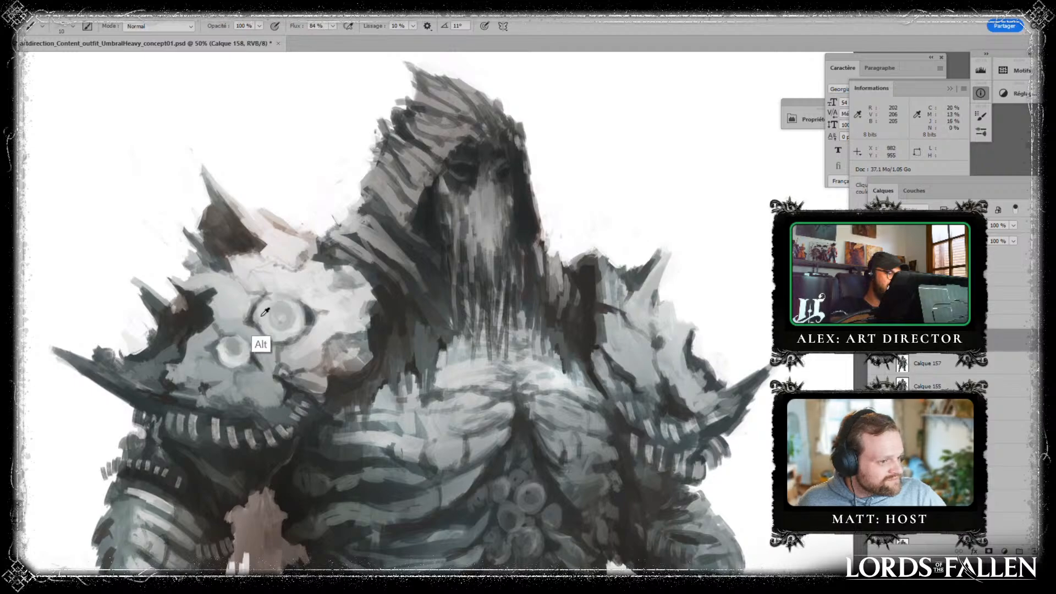
left_click(254, 317, "alt")
mouse_move(257, 316)
left_mouse_down()
mouse_move(261, 326)
mouse_move(301, 318)
left_mouse_up()
left_click(296, 324, "alt")
left_click(303, 313, "alt")
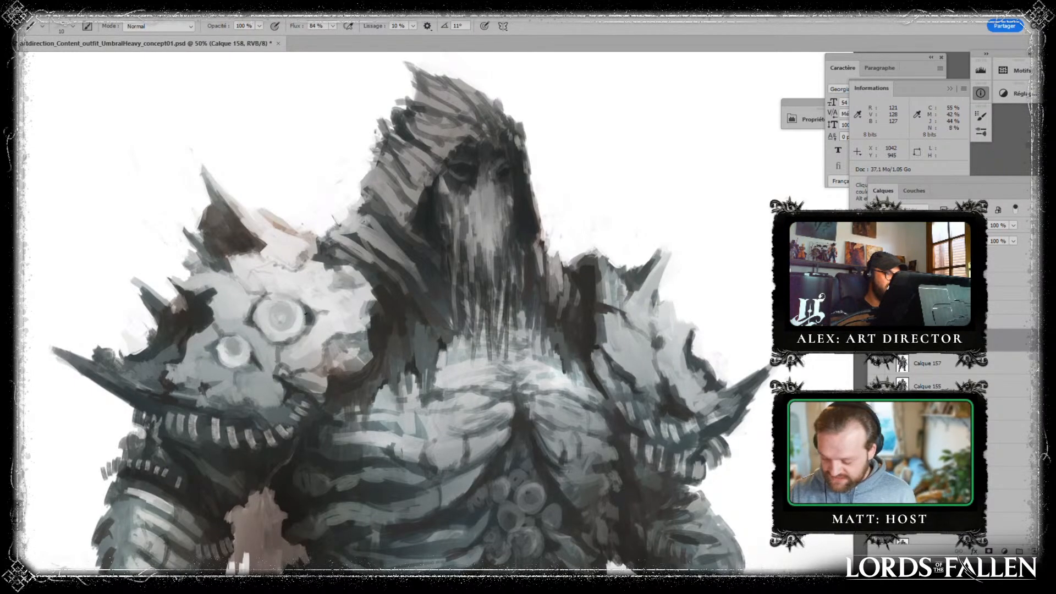
left_click(259, 315, "alt")
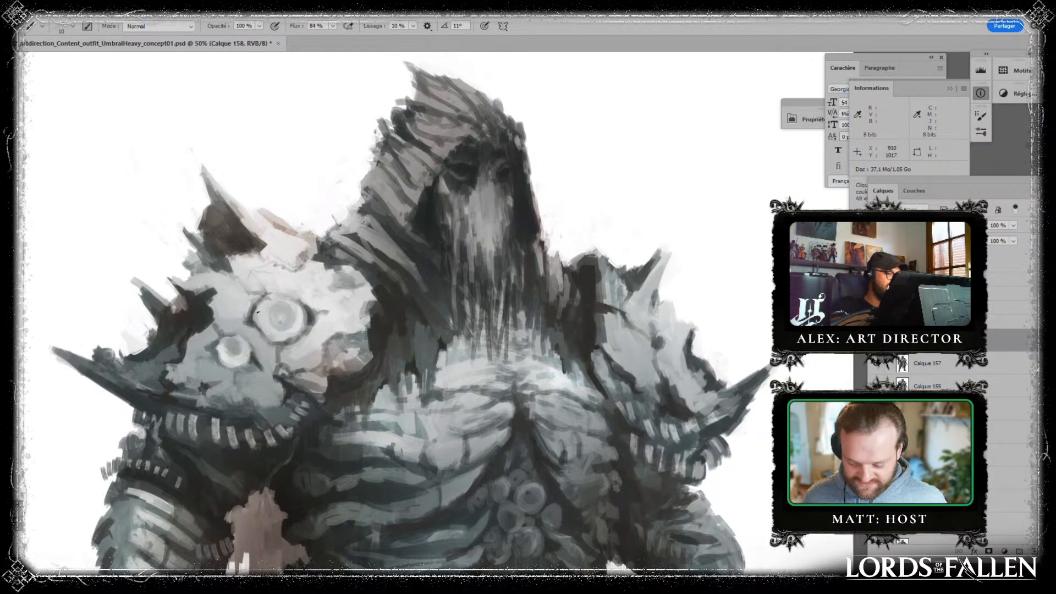
left_click(251, 308, "alt")
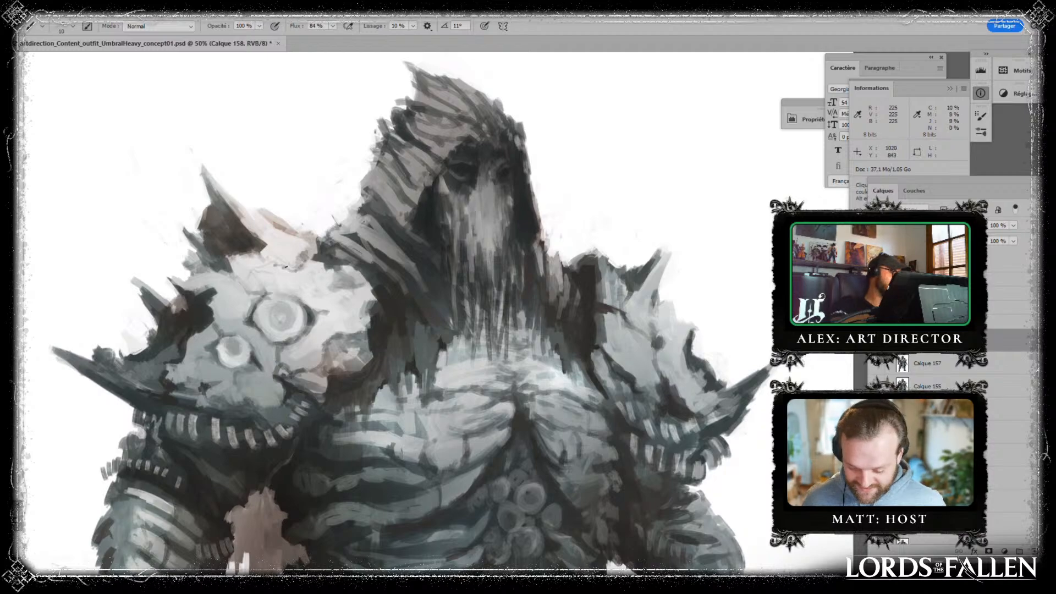
left_click(187, 336, "alt")
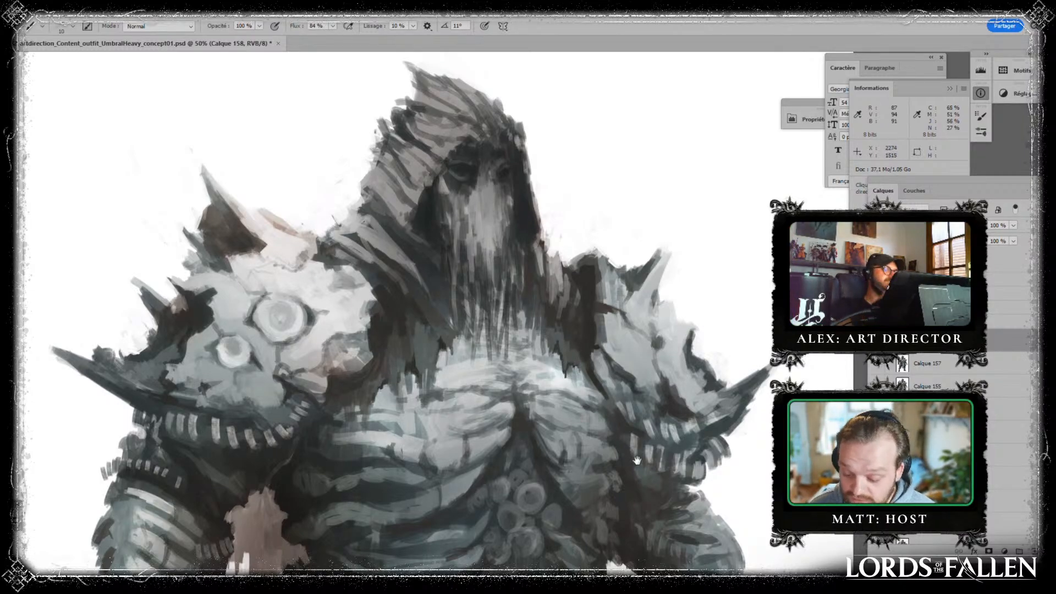
- Touch up the hood drapery's edge beside the pauldron with round eyes, using a sampled tone and a 15 px brush
left_click_drag(578, 360, 520, 288)
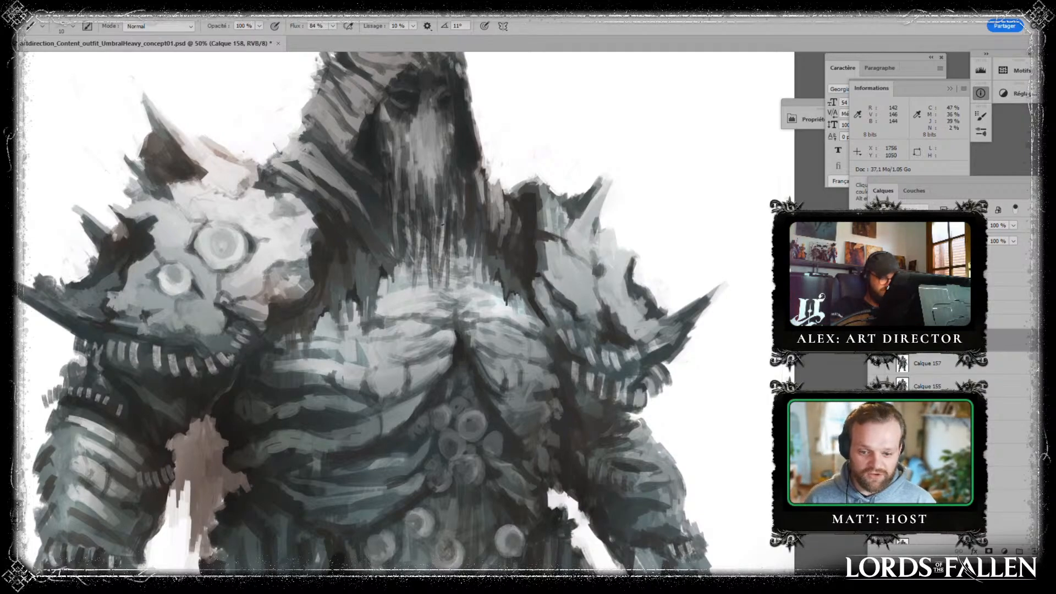
key("bracketright")
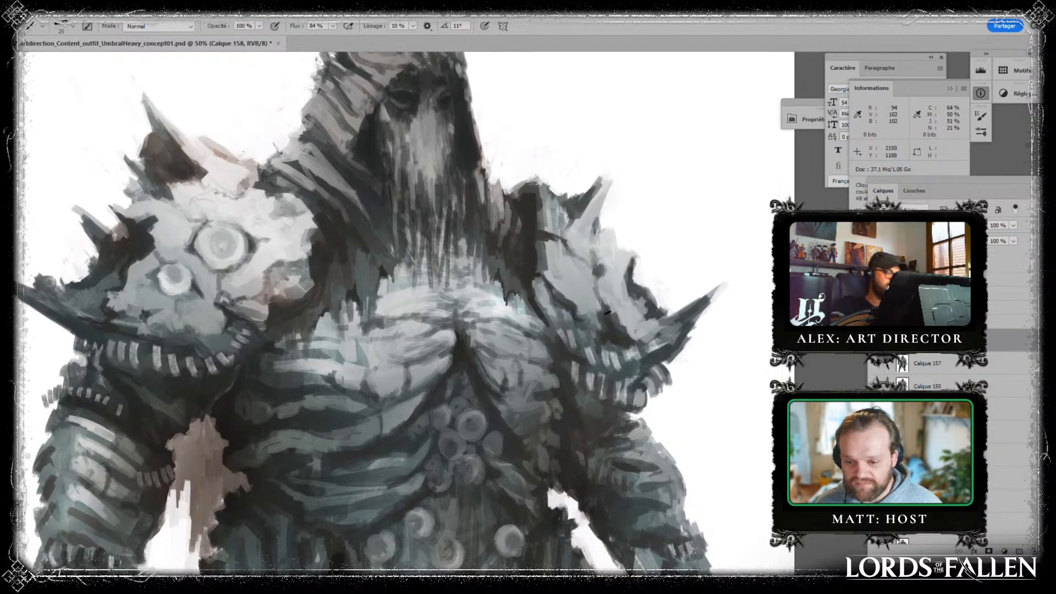
key("bracketleft")
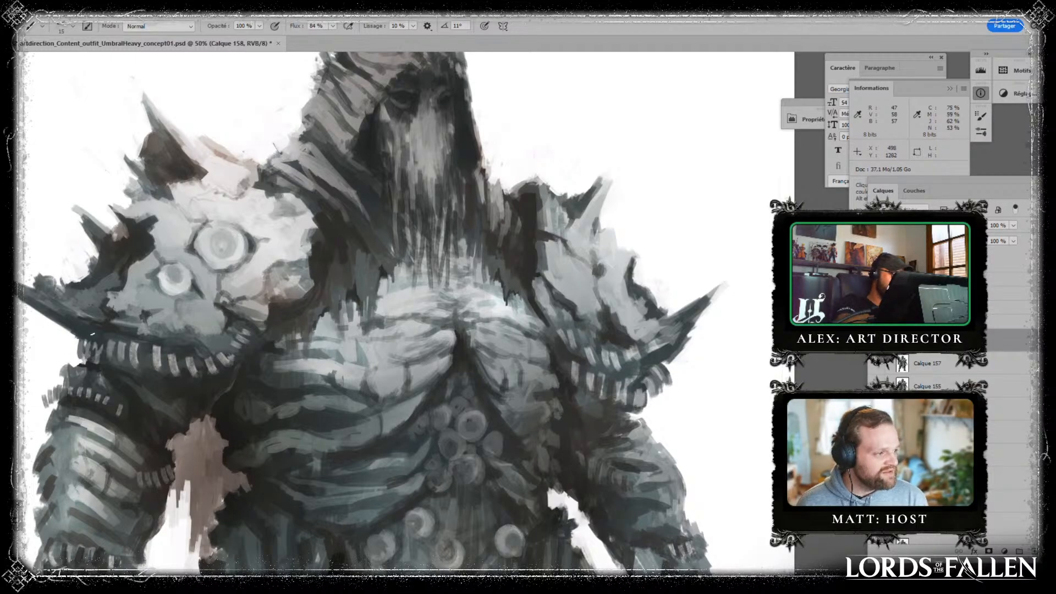
left_click_drag(727, 468, 620, 385)
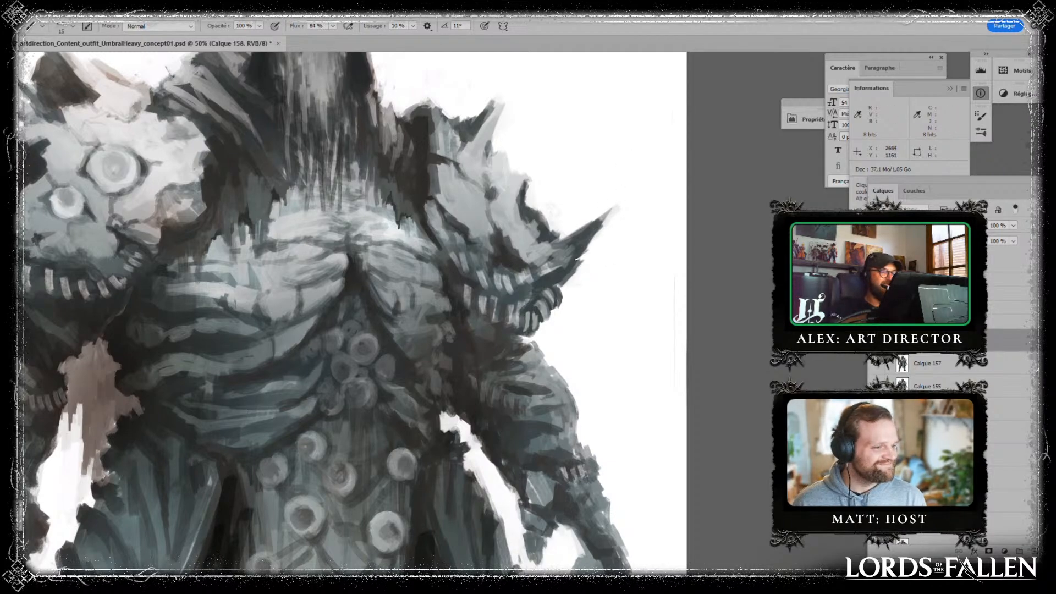
left_click_drag(577, 295, 584, 377)
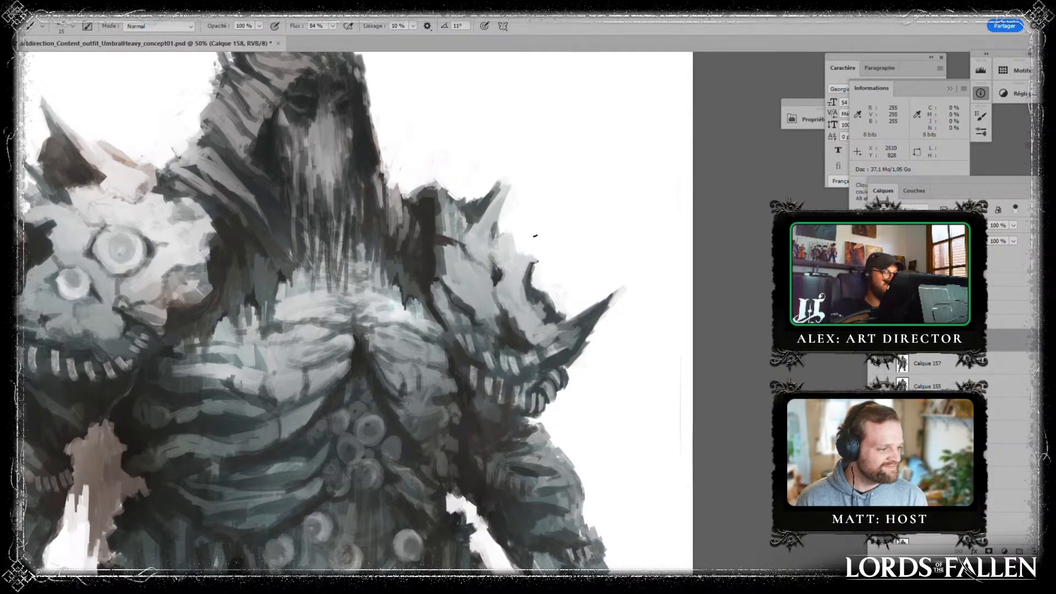
left_click_drag(436, 198, 497, 324)
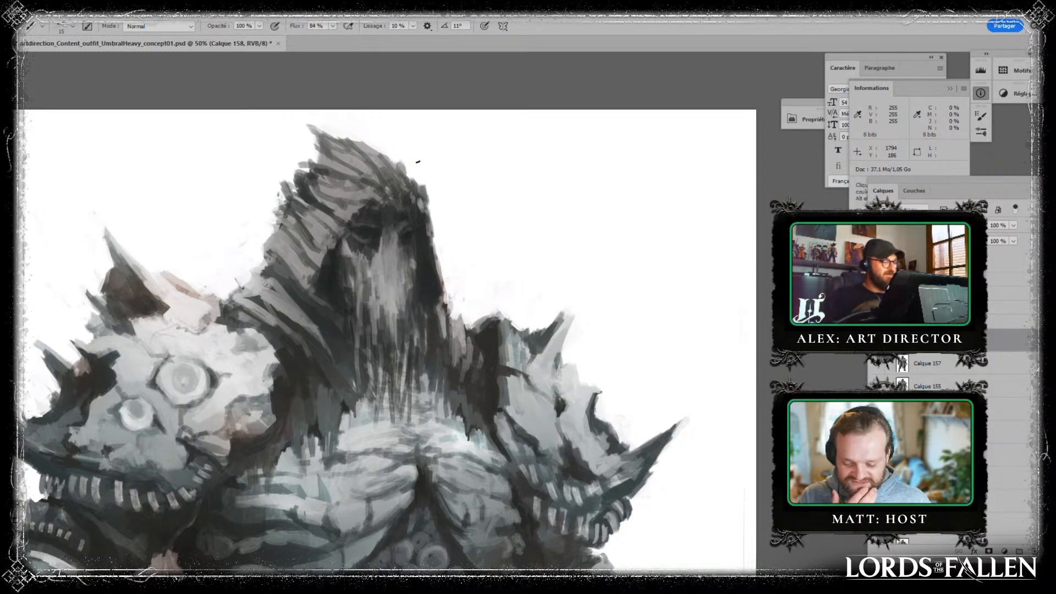
key("alt")
left_click(276, 288, "alt")
left_click_drag(274, 288, 271, 280)
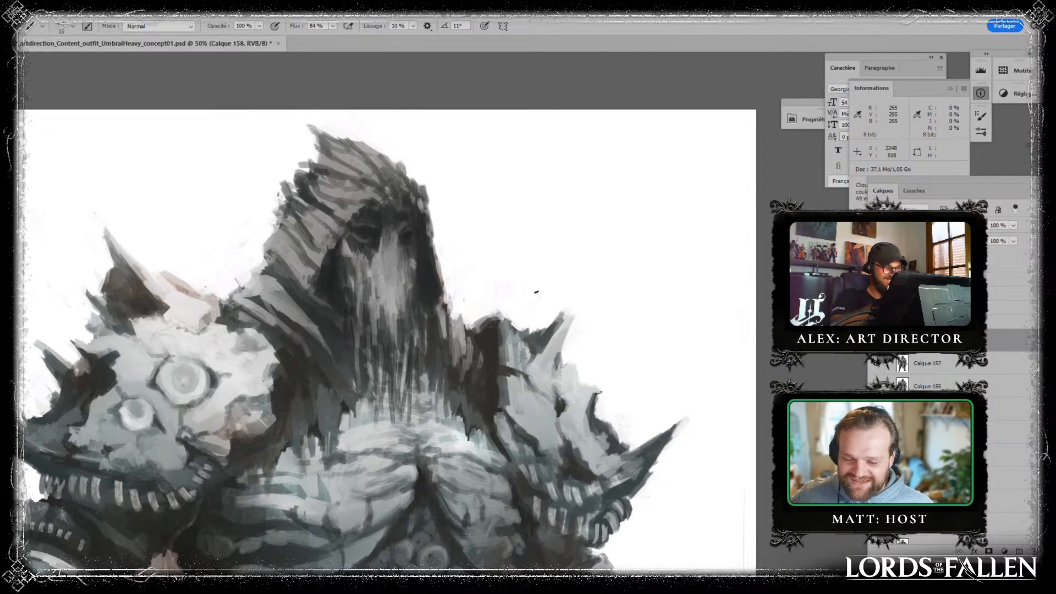
- Shape the rim and pointed dark corner of the large round eye on the pale pauldron with sampled greys
left_click_drag(534, 296, 644, 212)
key("alt")
left_click(299, 281, "alt")
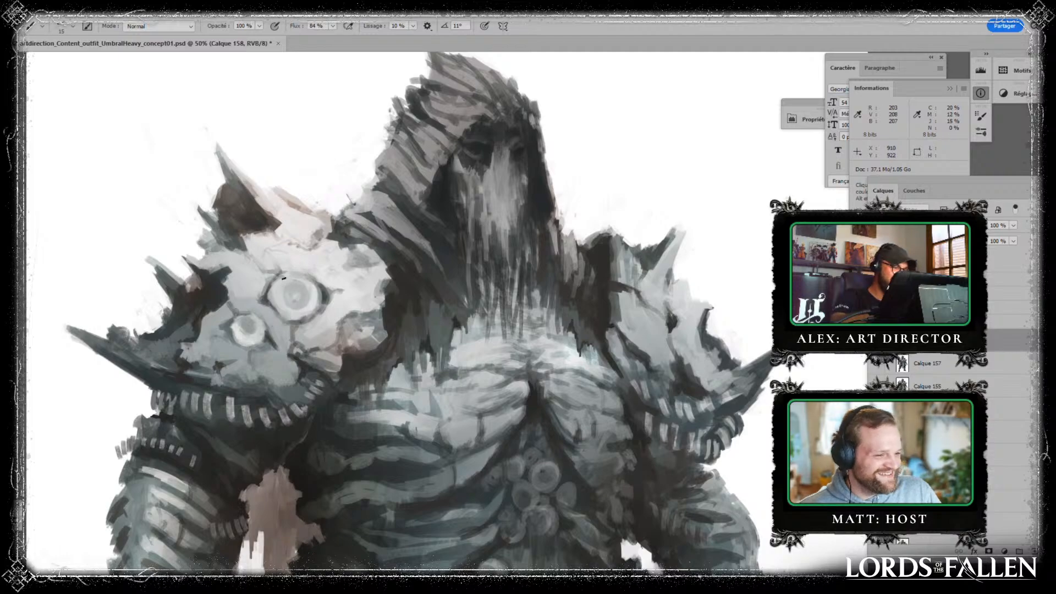
mouse_move(279, 284)
left_mouse_down()
mouse_move(289, 276)
mouse_move(311, 288)
left_mouse_up()
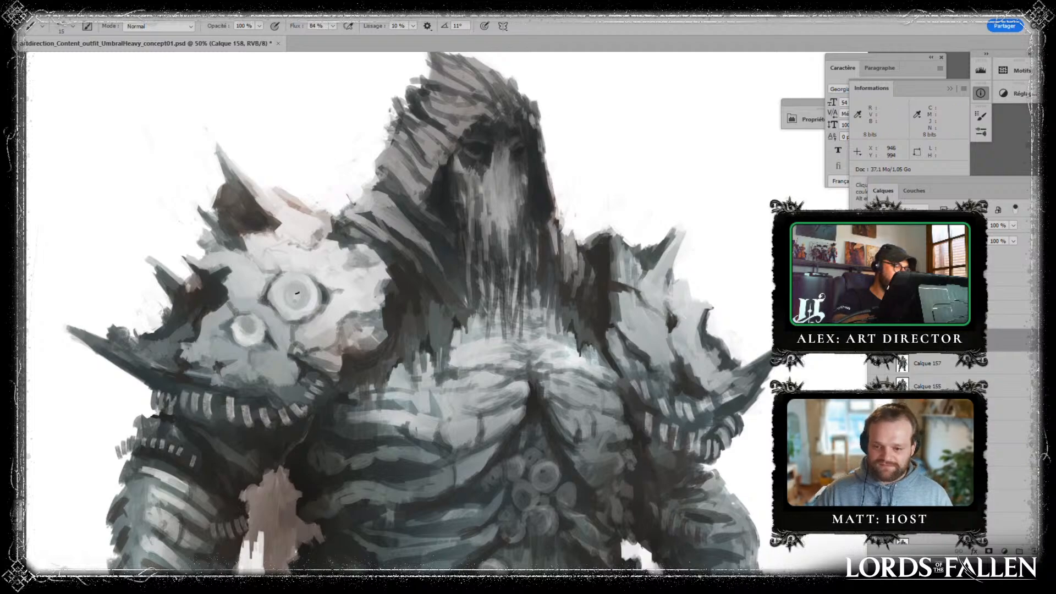
key("alt")
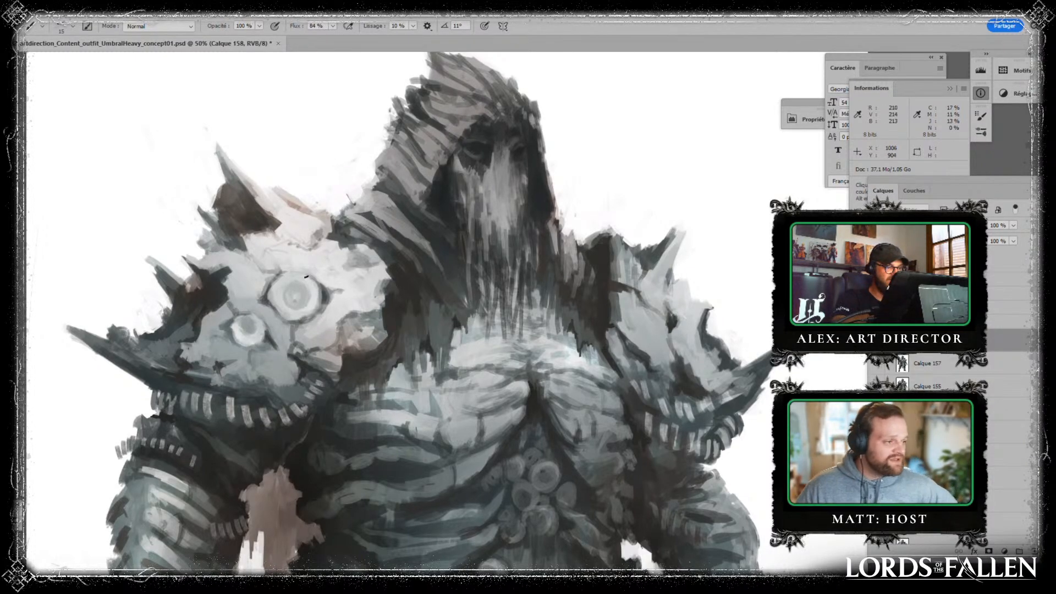
key("alt")
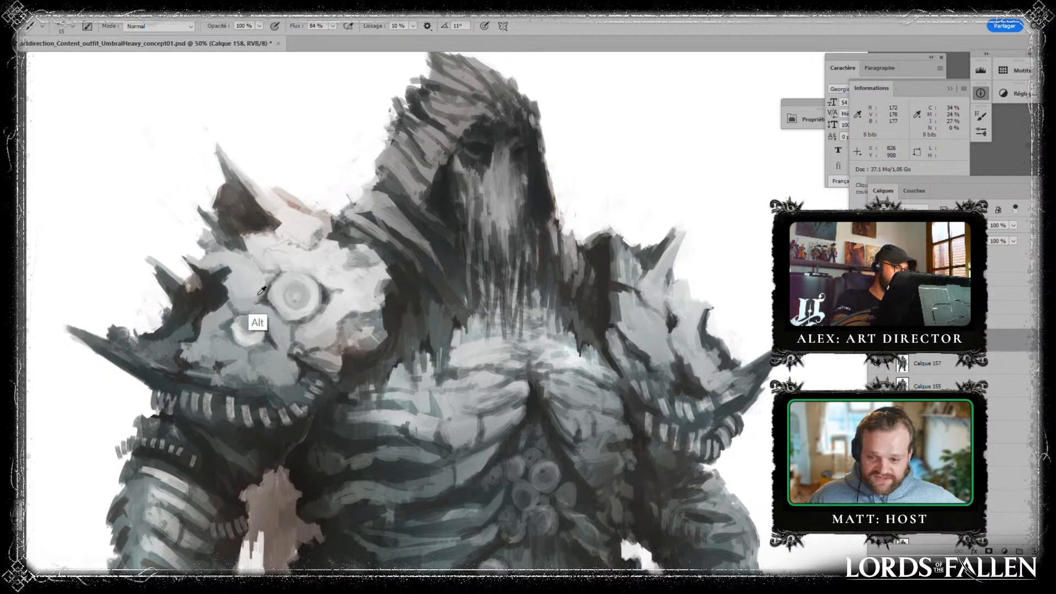
left_click_drag(332, 293, 325, 297)
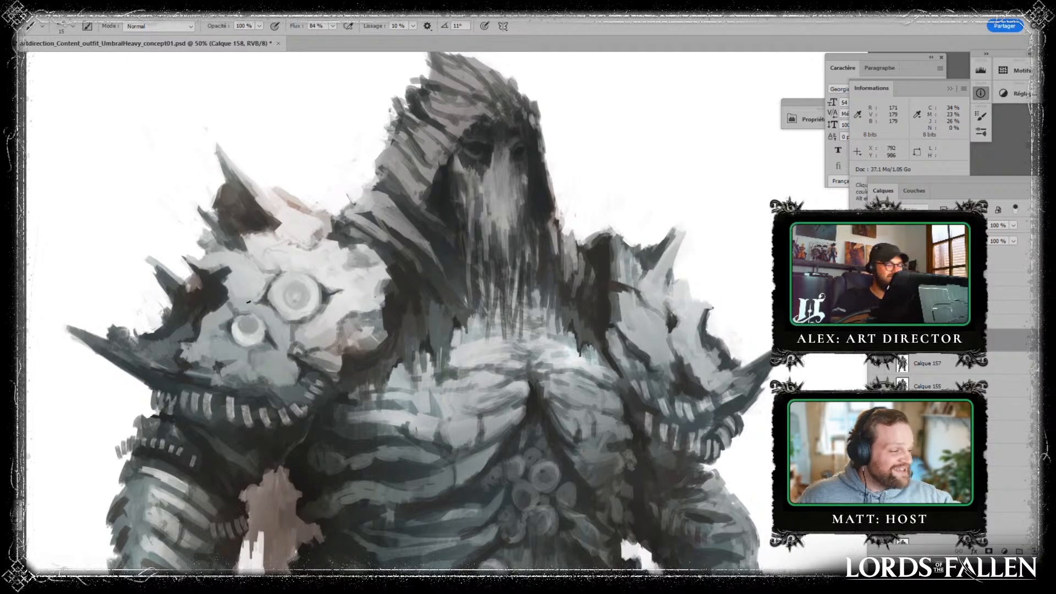
- Define the rounded end of the lower pectoral rib on the chest with sampled light and dark tones
left_click_drag(382, 311, 333, 270)
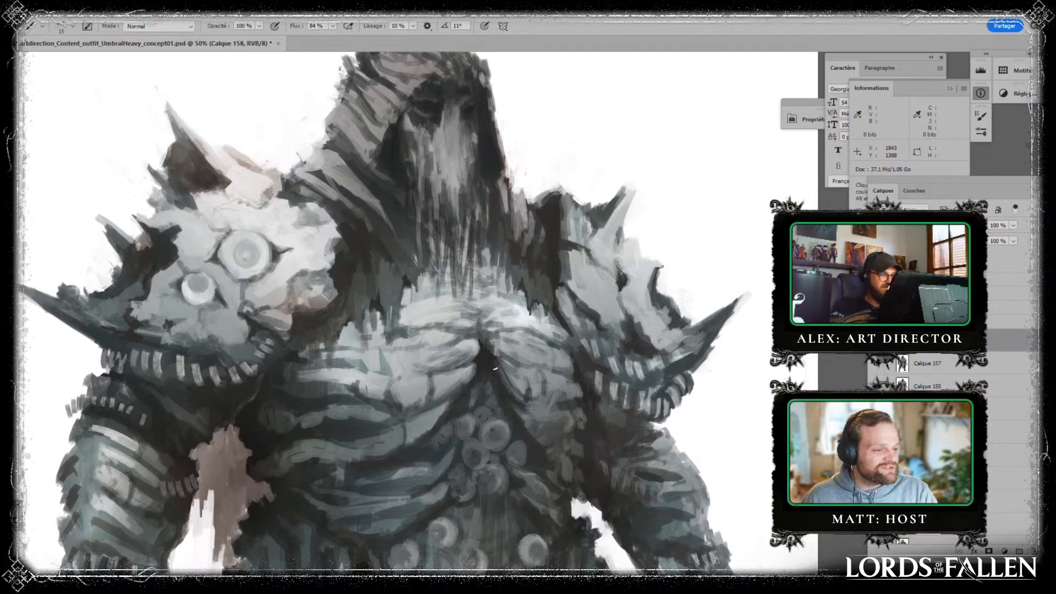
left_click_drag(493, 362, 517, 297)
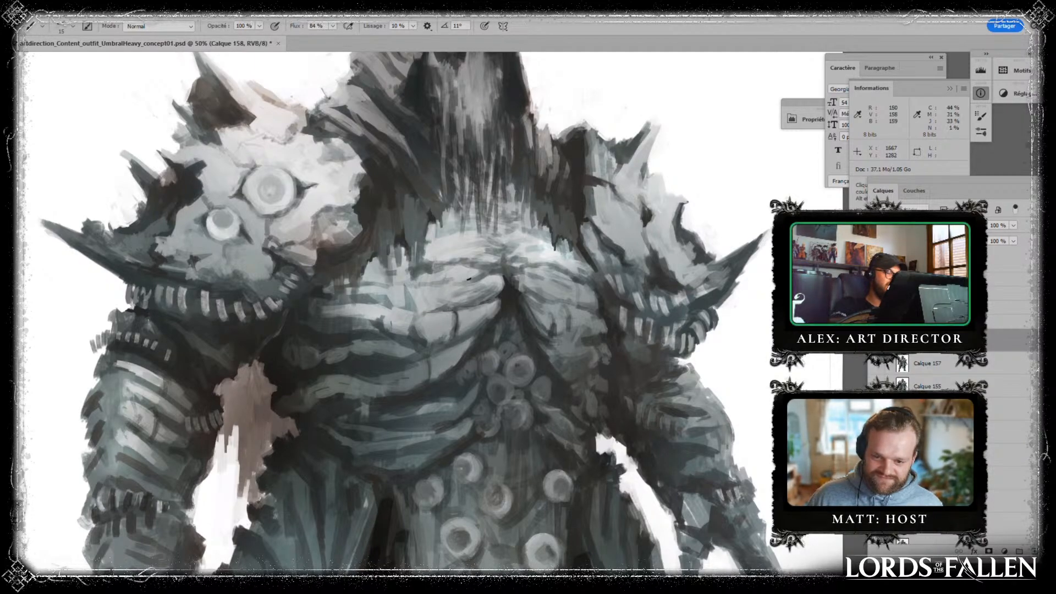
left_click(456, 317, "alt")
left_click(456, 331, "alt")
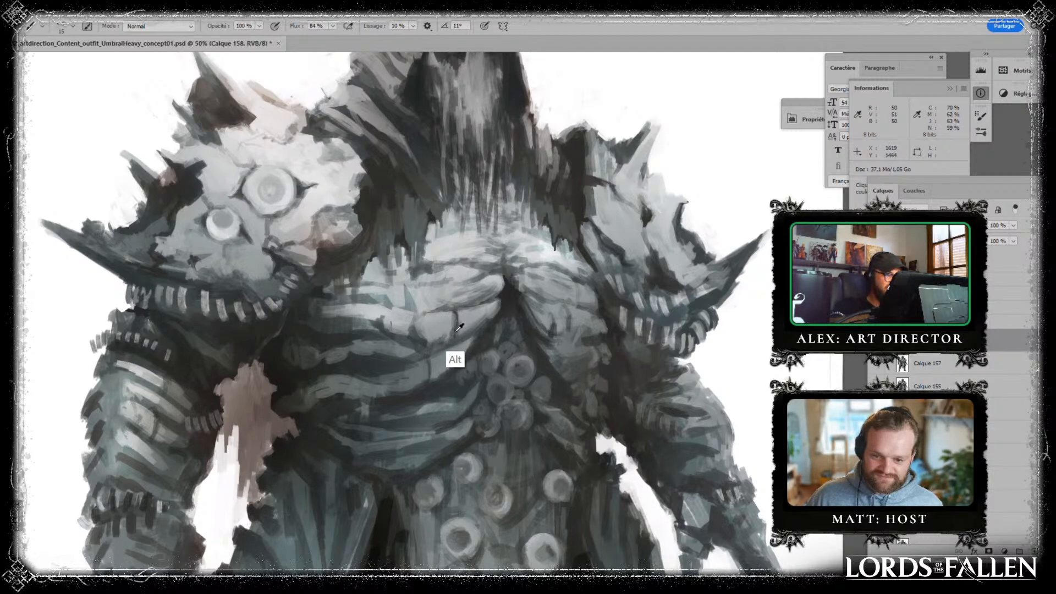
left_click(458, 328, "alt")
left_click(478, 348, "alt")
left_click_drag(456, 332, 442, 341)
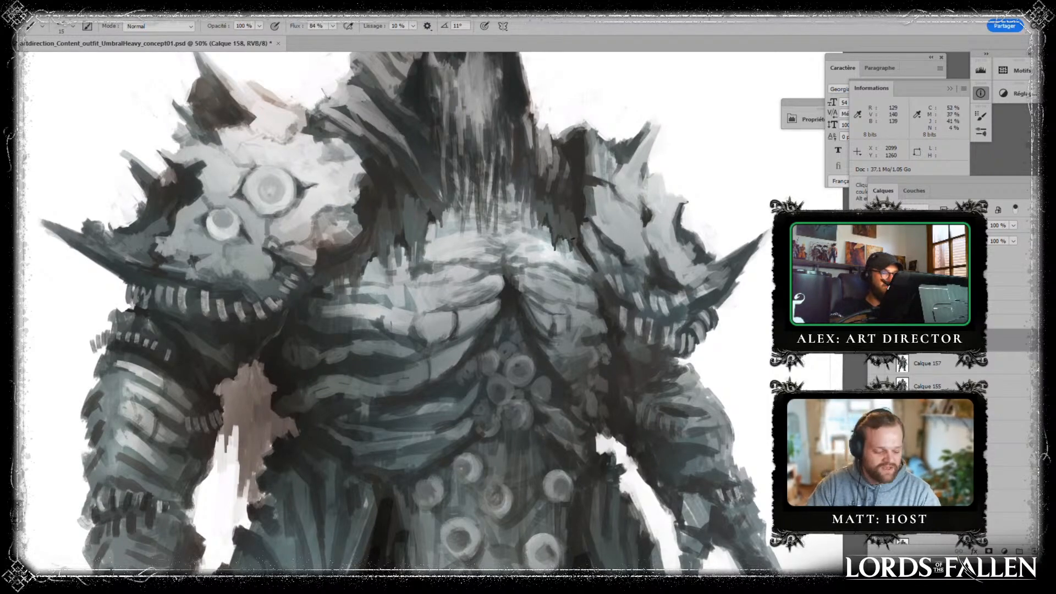
left_click(493, 290, "alt")
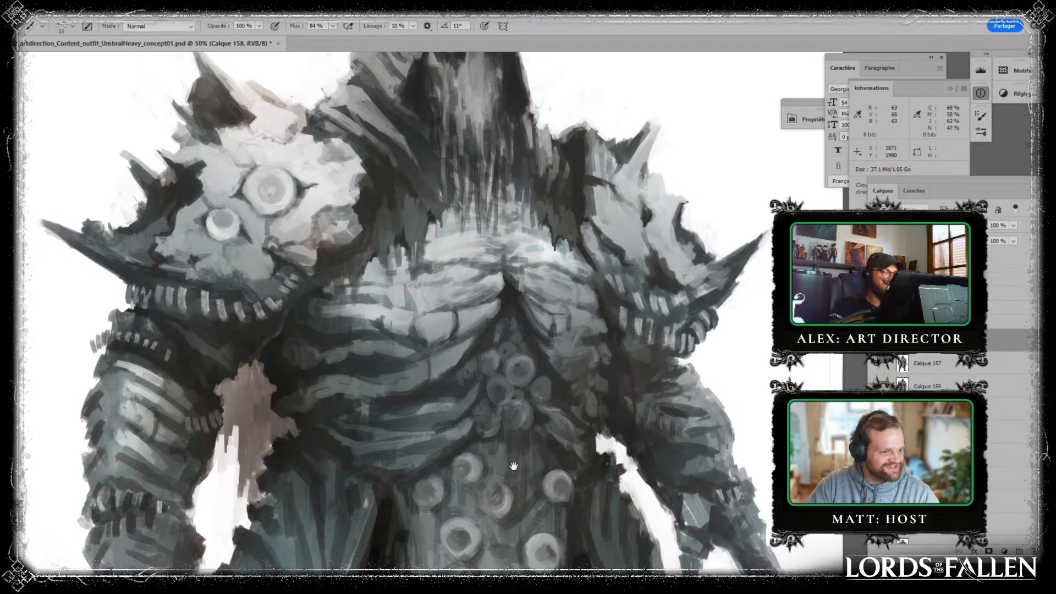
- Refine the dark hollow where the two pectorals meet at the chest's centre, using short strokes of sampled tones
left_click_drag(513, 467, 438, 429)
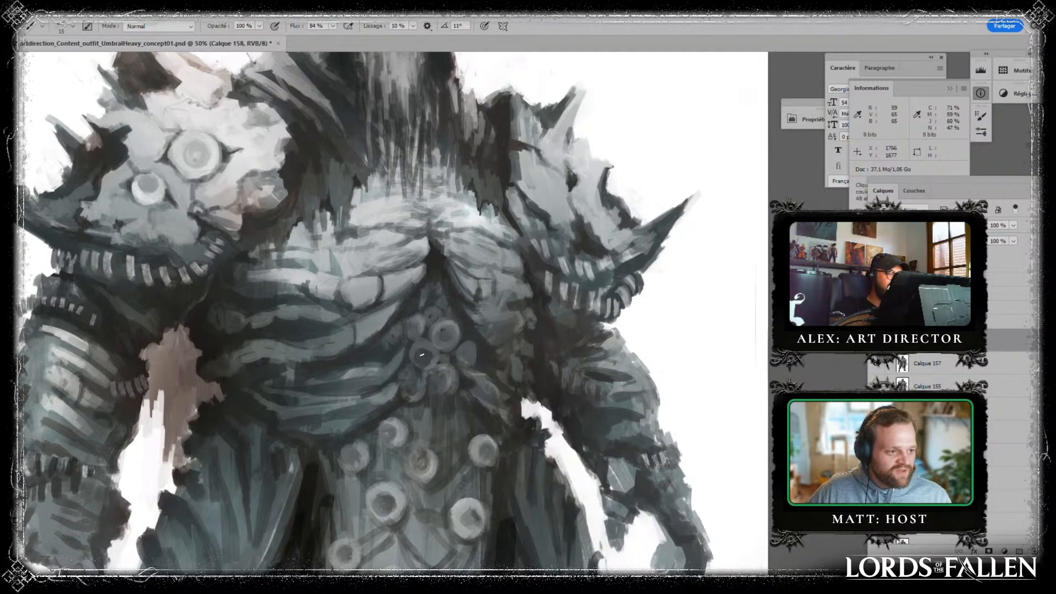
left_click_drag(456, 242, 446, 291)
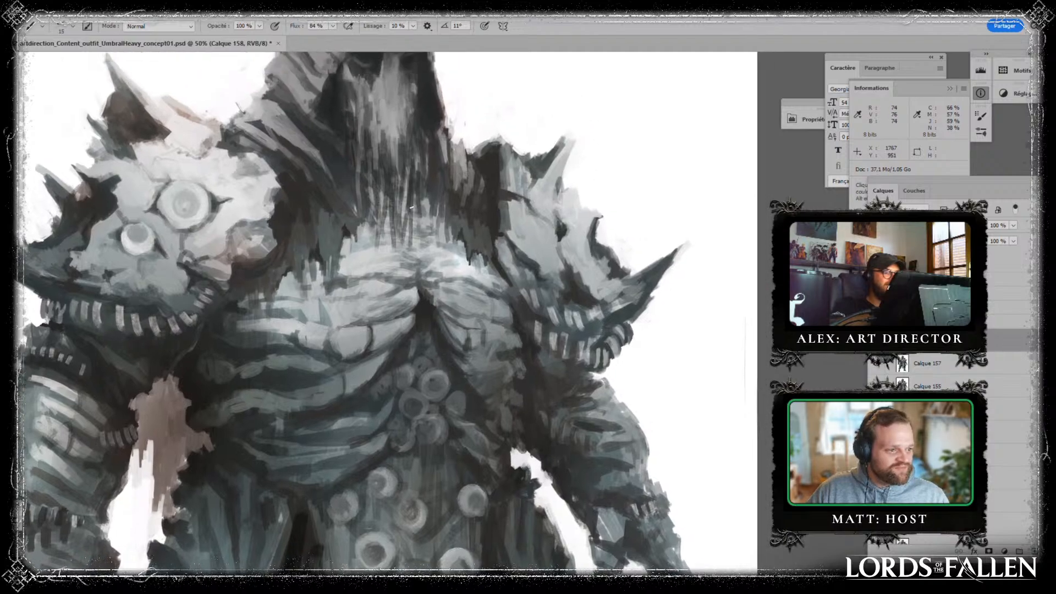
left_click(427, 291, "alt")
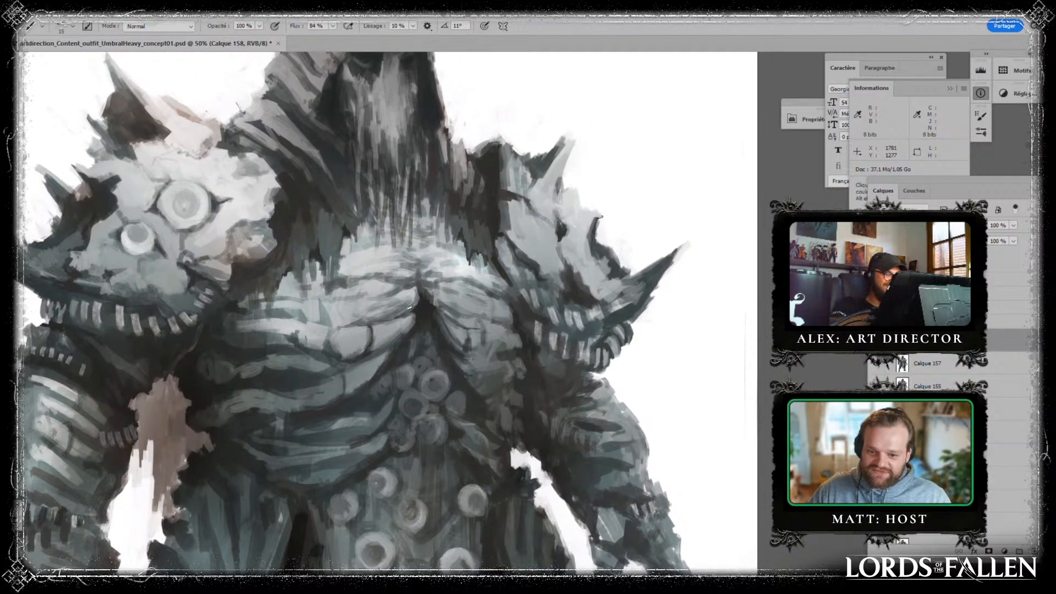
left_click(413, 308, "alt")
left_click(432, 301, "alt")
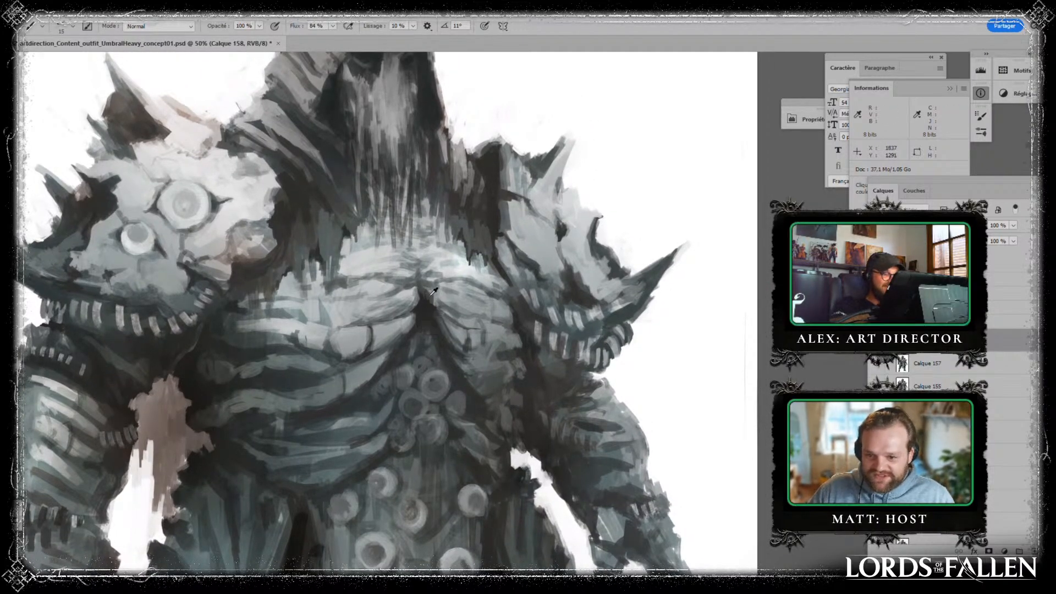
left_click_drag(428, 289, 438, 296)
left_click(431, 305, "alt")
left_click(428, 304, "alt")
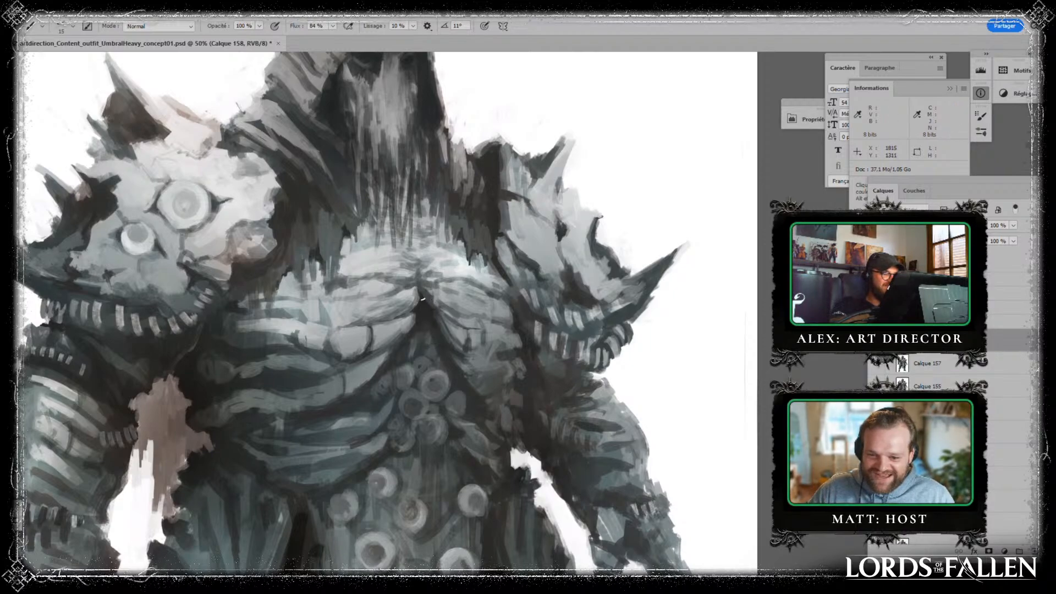
- Touch up the ragged lower edge of the hood drapery where it meets the upper chest with a sampled tone
left_click_drag(441, 237, 498, 325)
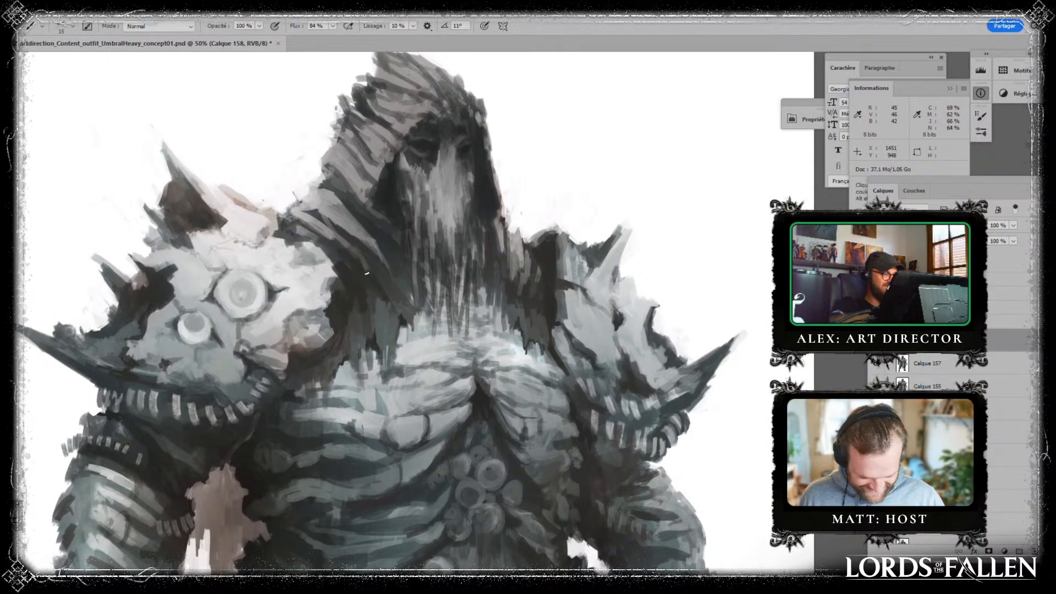
left_click(392, 363, "alt")
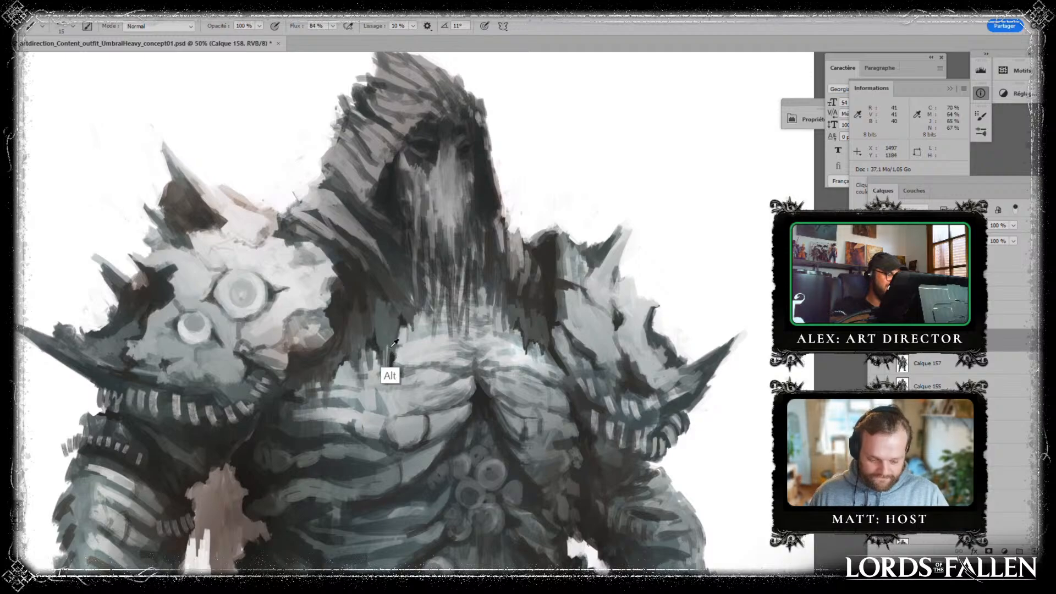
left_click_drag(392, 358, 391, 368)
left_click(394, 374, "alt")
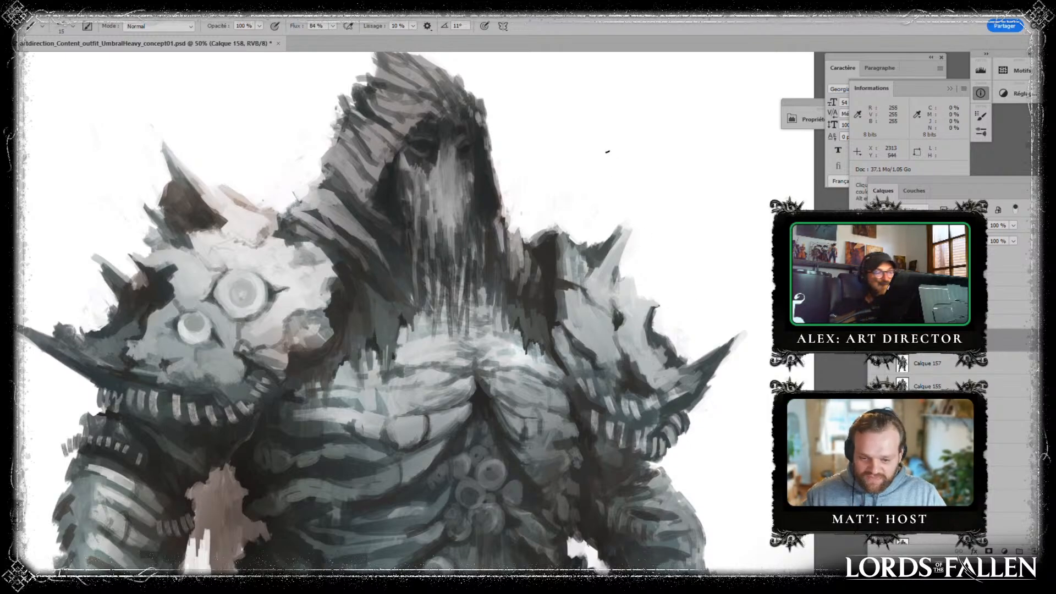
- Add small touch-ups to the inner edge of the pauldron without eyes and to the pale pauldron's surface near its spikes
left_click_drag(564, 144, 579, 232)
left_click(575, 334, "alt")
left_click(569, 303, "alt")
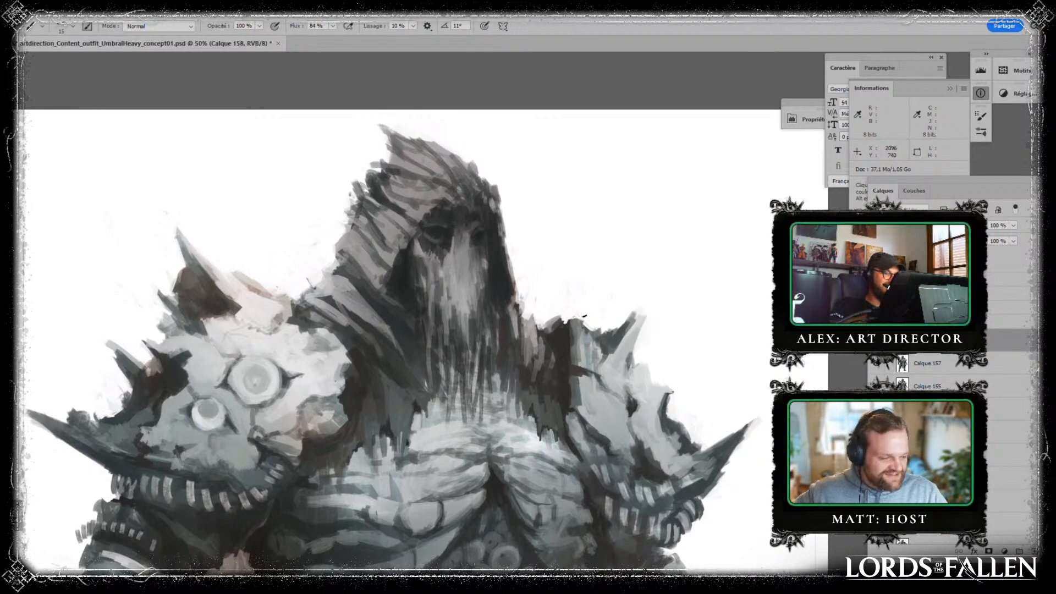
left_click_drag(658, 342, 718, 284)
left_click(282, 331, "alt")
left_click(243, 325, "alt")
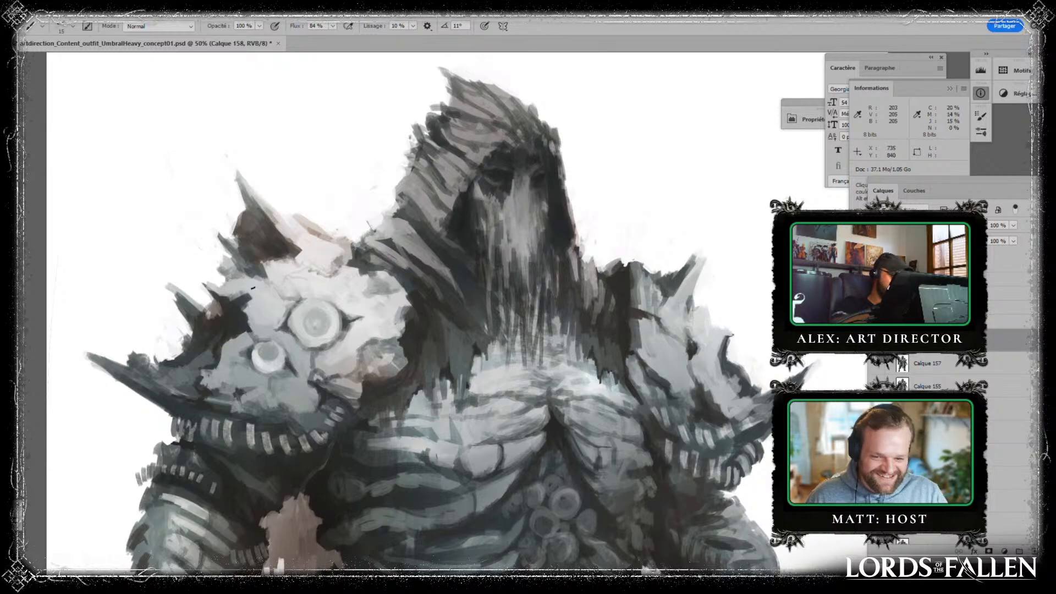
- Add a new layer and begin handwriting with a black letter T on the white background beside the hood
left_click_drag(488, 398, 544, 337)
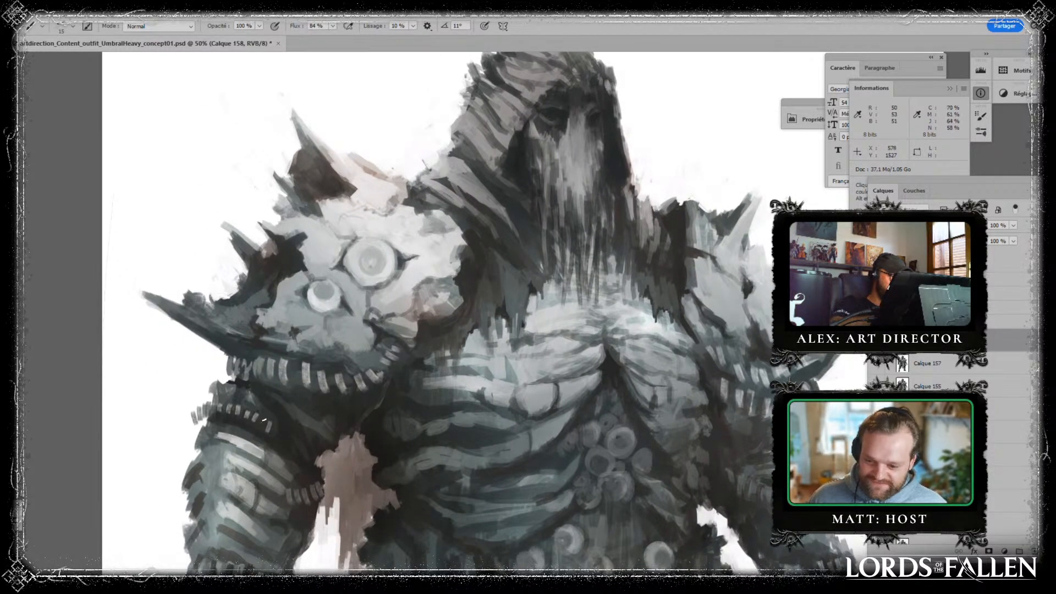
left_click_drag(263, 420, 269, 338)
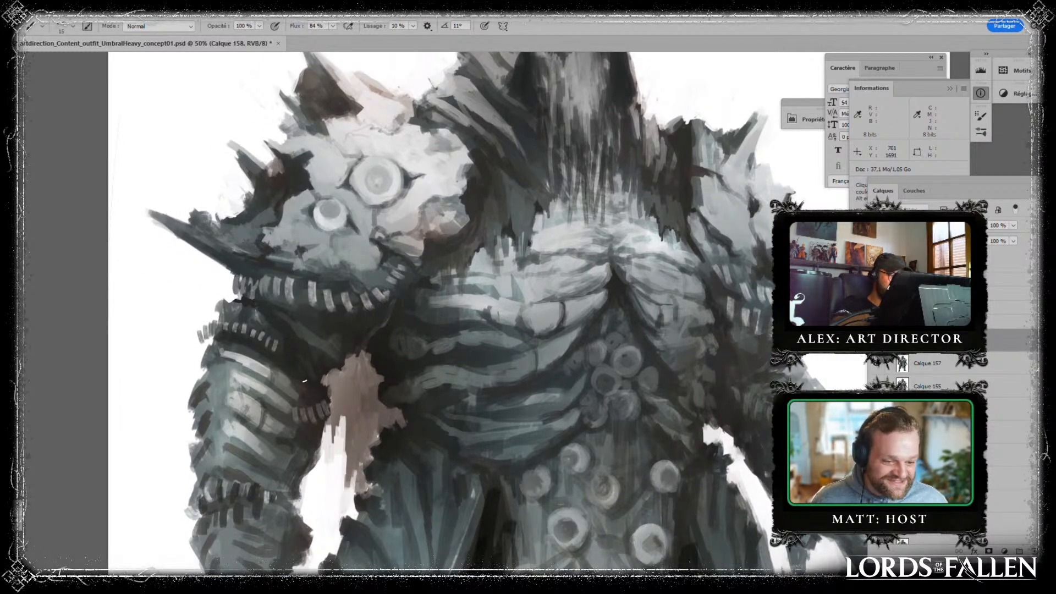
left_click_drag(467, 391, 349, 359)
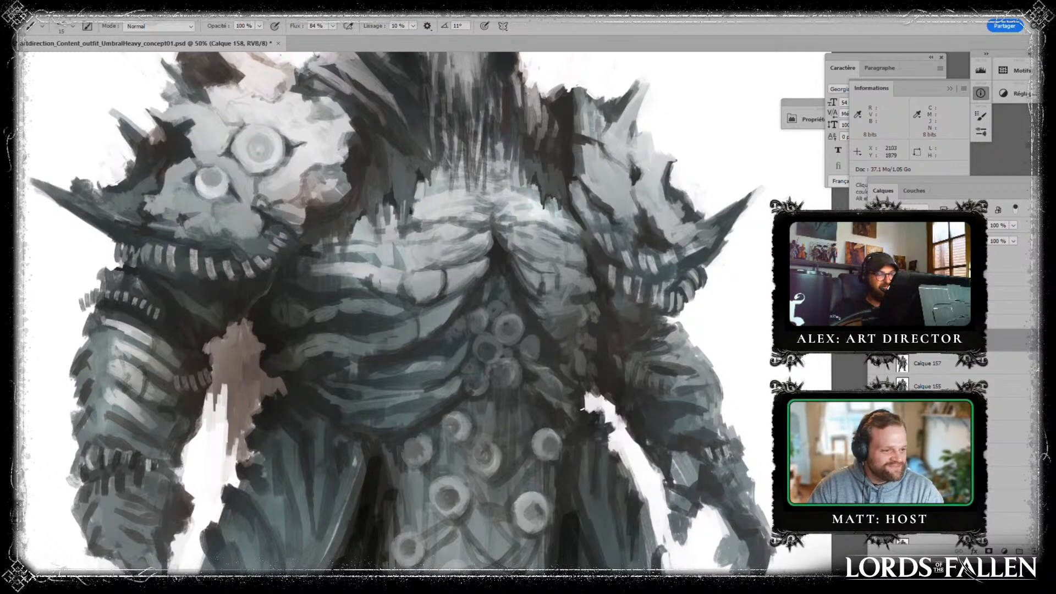
left_click_drag(452, 242, 398, 458)
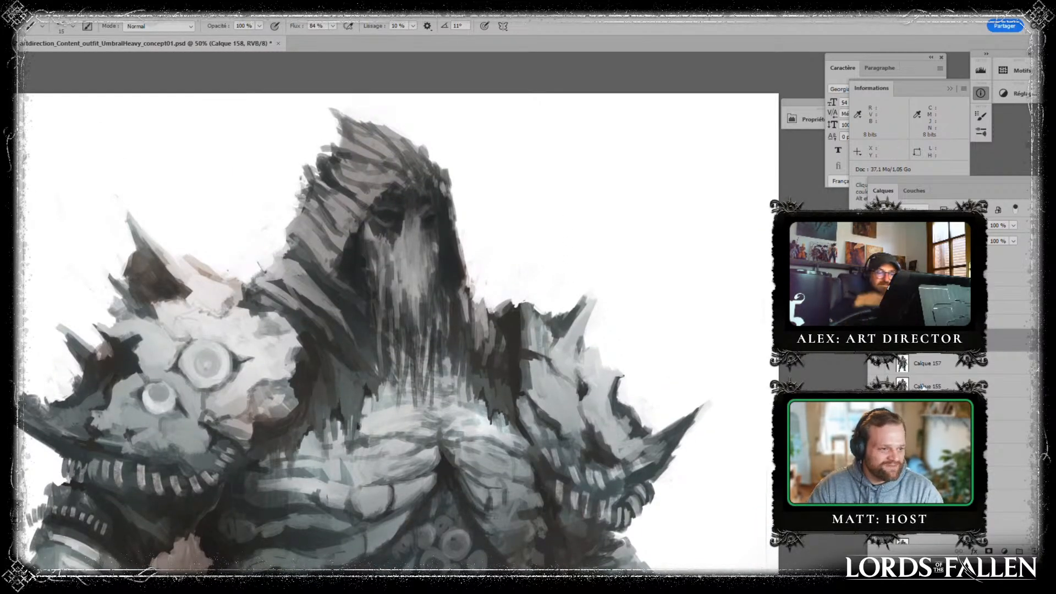
left_click(1030, 550)
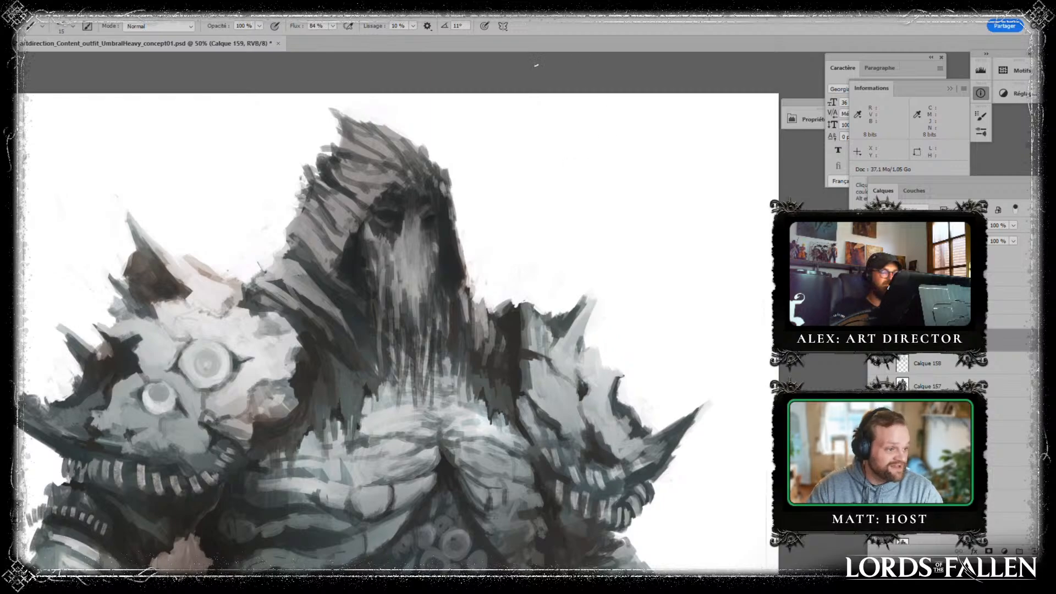
mouse_move(507, 145)
left_mouse_down()
mouse_move(550, 128)
mouse_move(546, 194)
left_mouse_up()
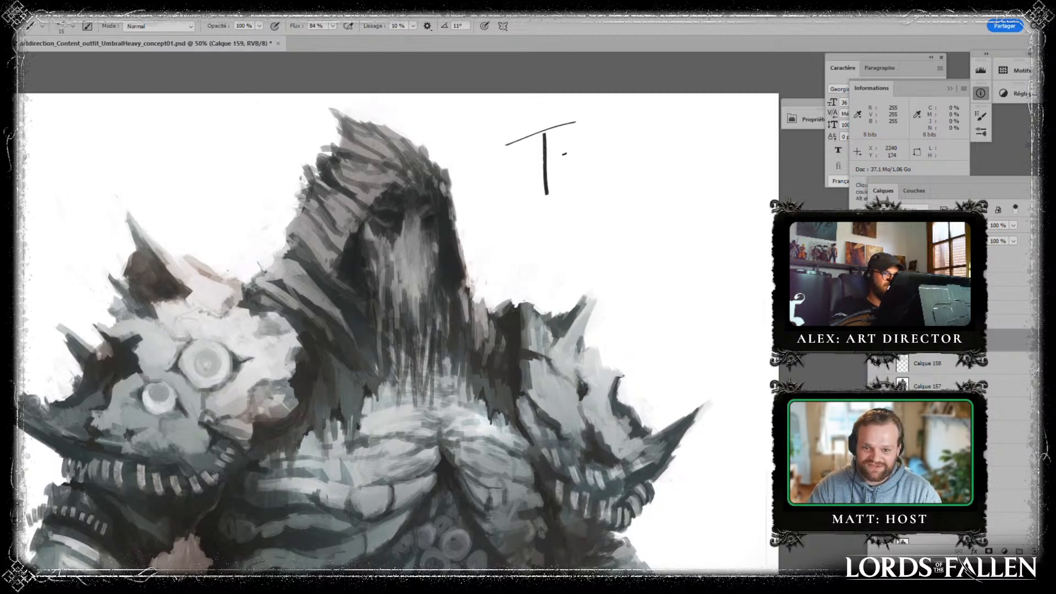